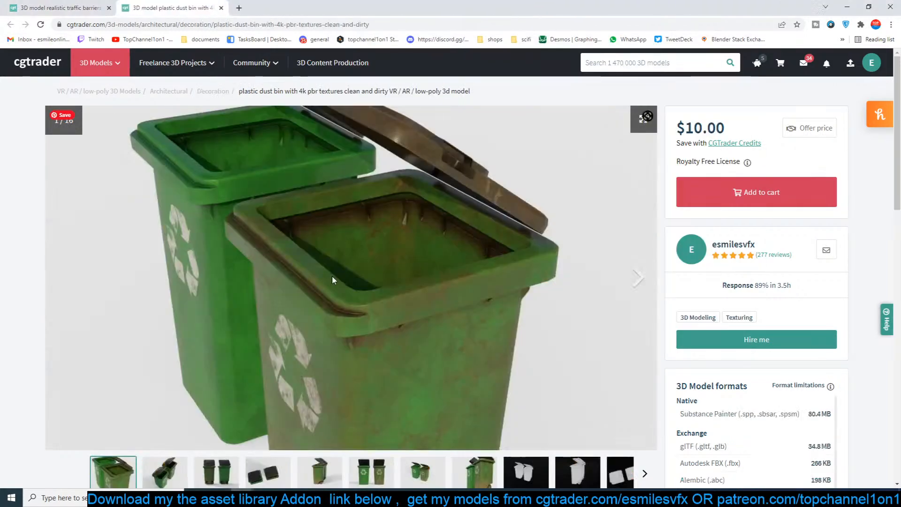
scroll(338, 331, down, 2)
scroll(338, 330, up, 2)
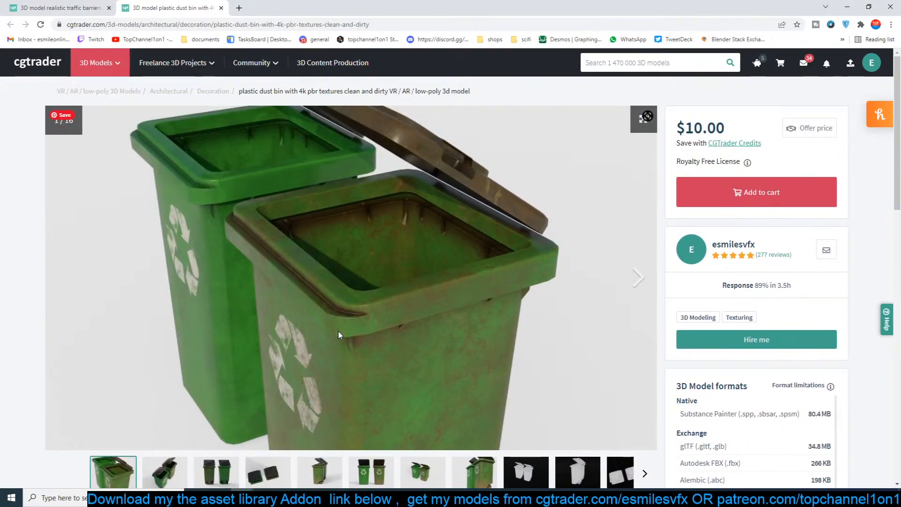
scroll(337, 330, down, 2)
scroll(338, 330, up, 2)
scroll(384, 309, down, 2)
scroll(384, 309, up, 2)
Browse the preview images and description of the realistic traffic barriers model on its CGTrader page.
click(61, 7)
click(637, 278)
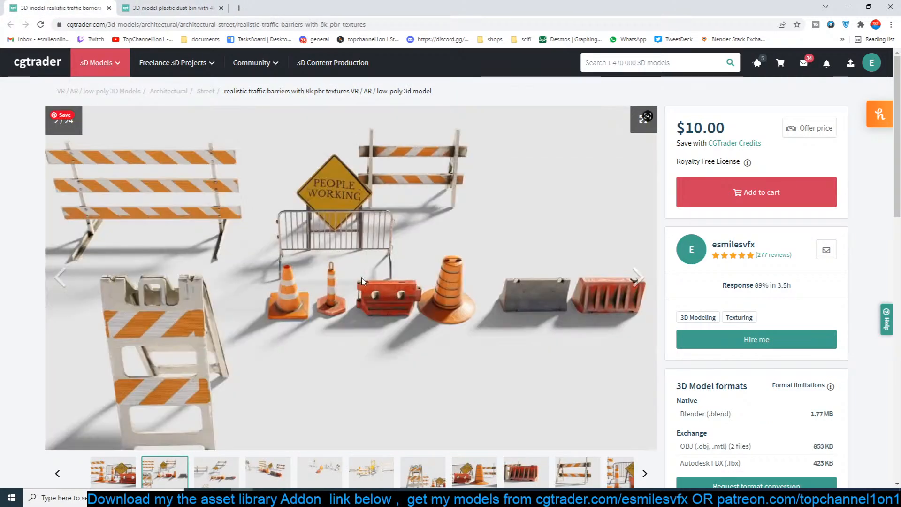
click(650, 277)
click(638, 279)
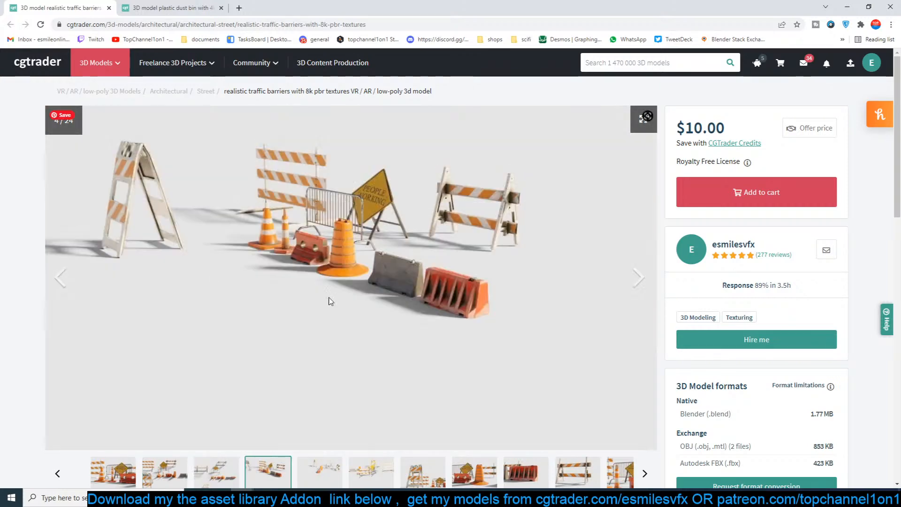
click(636, 279)
scroll(544, 340, down, 4)
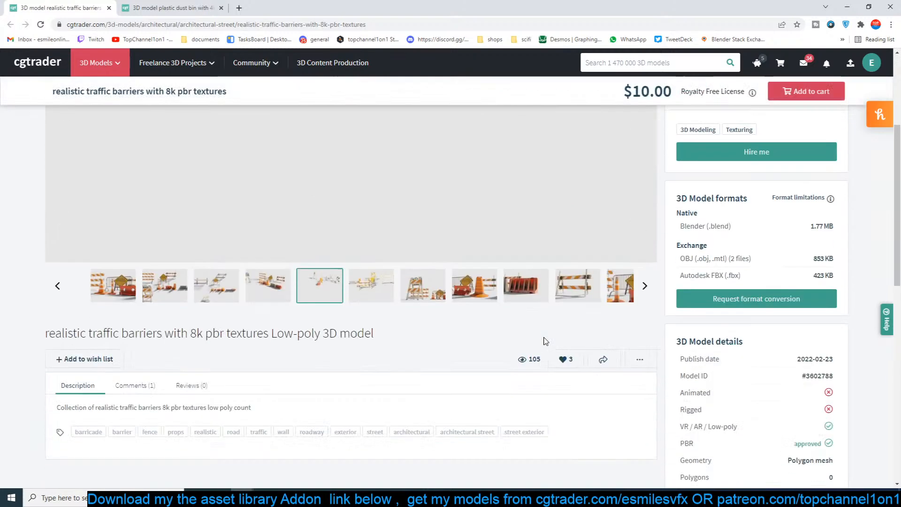
scroll(544, 341, down, 4)
scroll(158, 128, up, 7)
Review the plastic dust bin model's preview images and description on CGTrader, ending back on the first preview image.
click(170, 8)
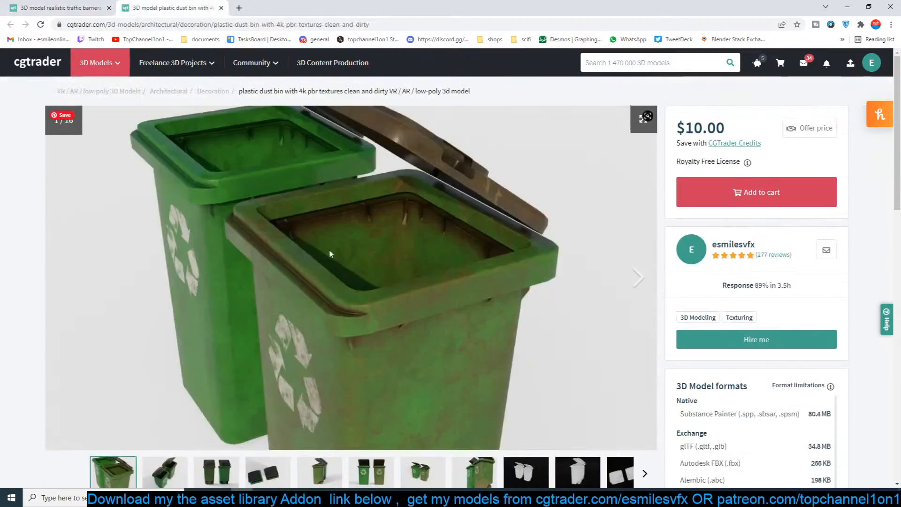
click(637, 280)
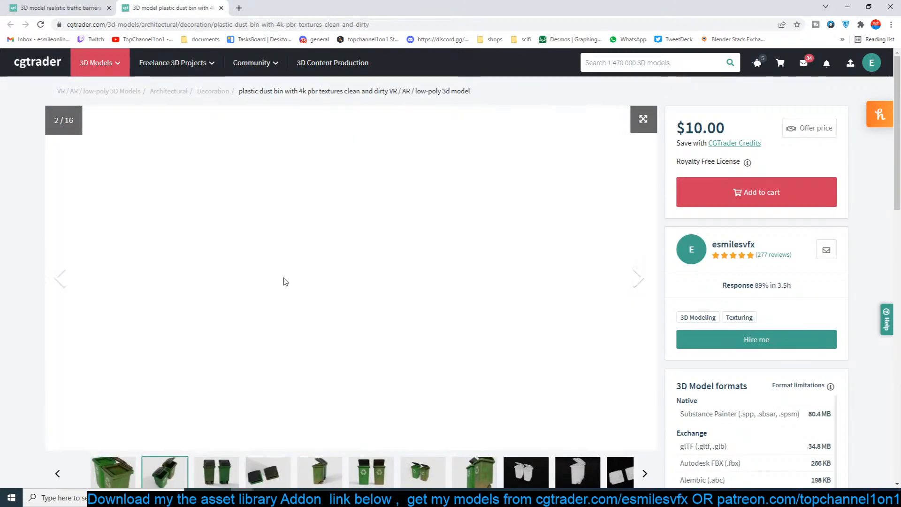
scroll(307, 357, down, 1)
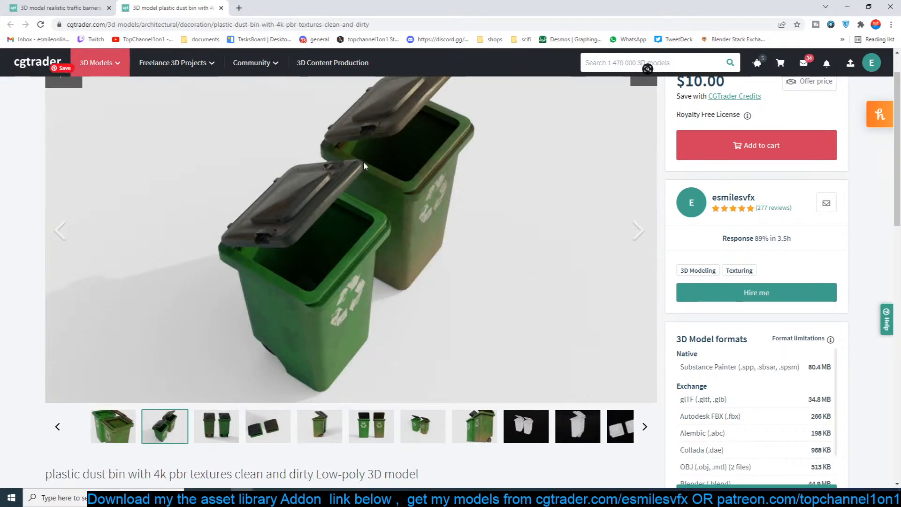
click(639, 235)
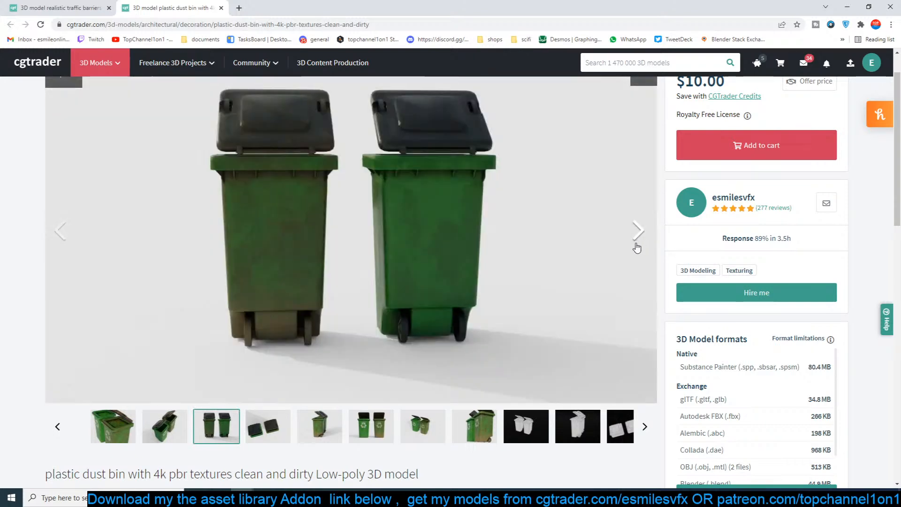
click(637, 247)
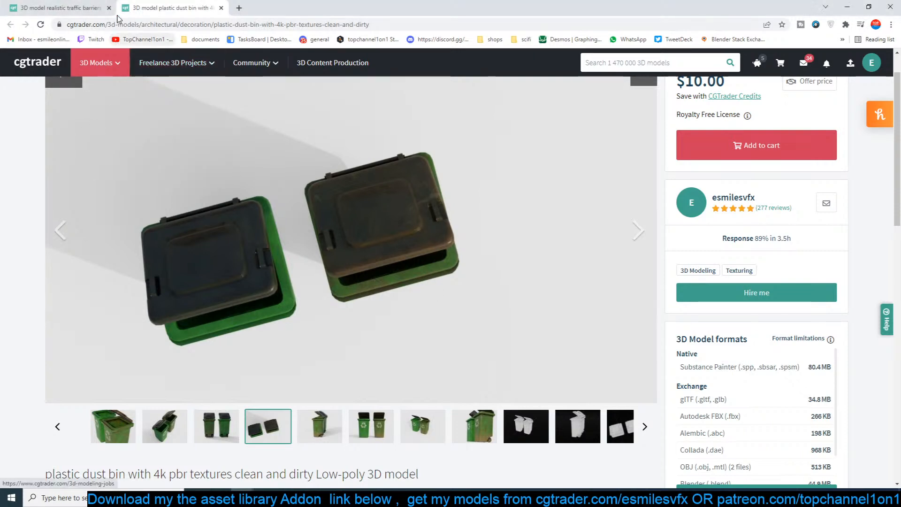
scroll(370, 283, up, 1)
scroll(375, 344, down, 3)
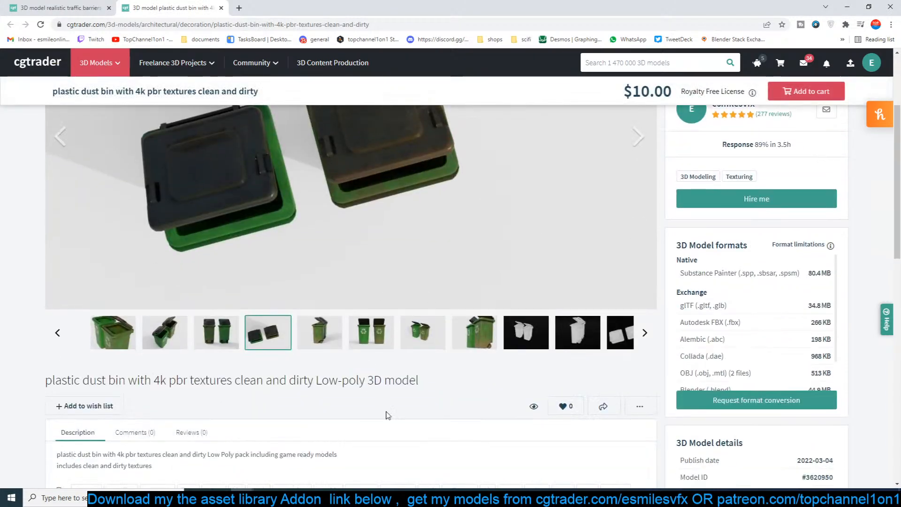
scroll(282, 371, up, 3)
scroll(261, 294, down, 4)
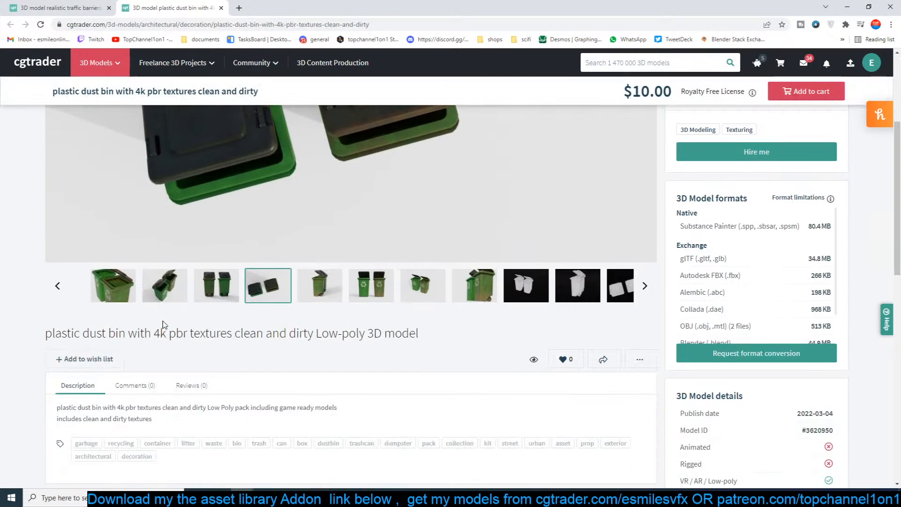
scroll(149, 303, up, 3)
click(130, 423)
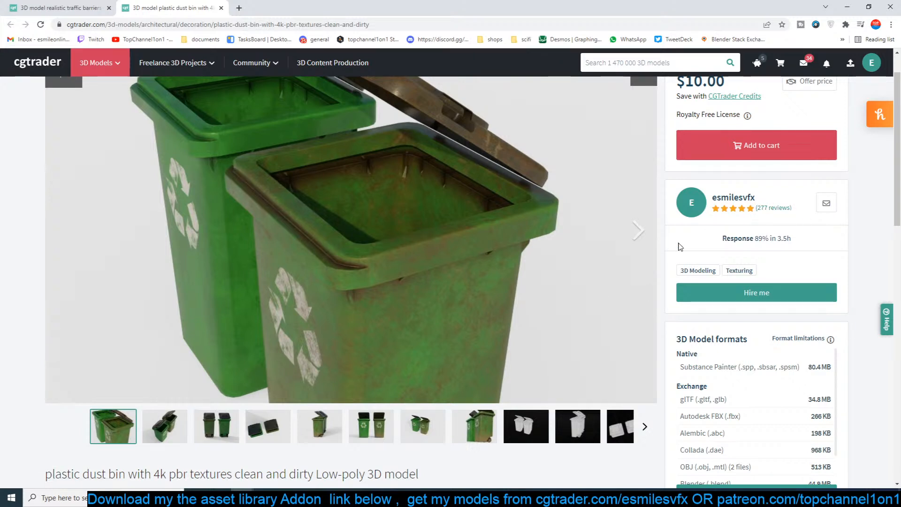
Close the browser and examine the walking-tank reference image luzhan-liu-5-2000.jpg up close in Blender.
click(890, 6)
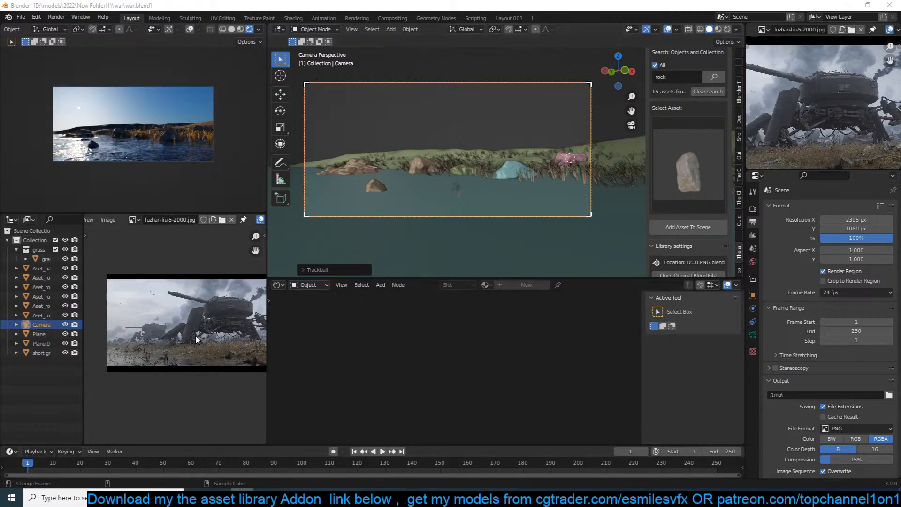
scroll(213, 308, up, 1)
middle_drag(213, 307, 193, 322)
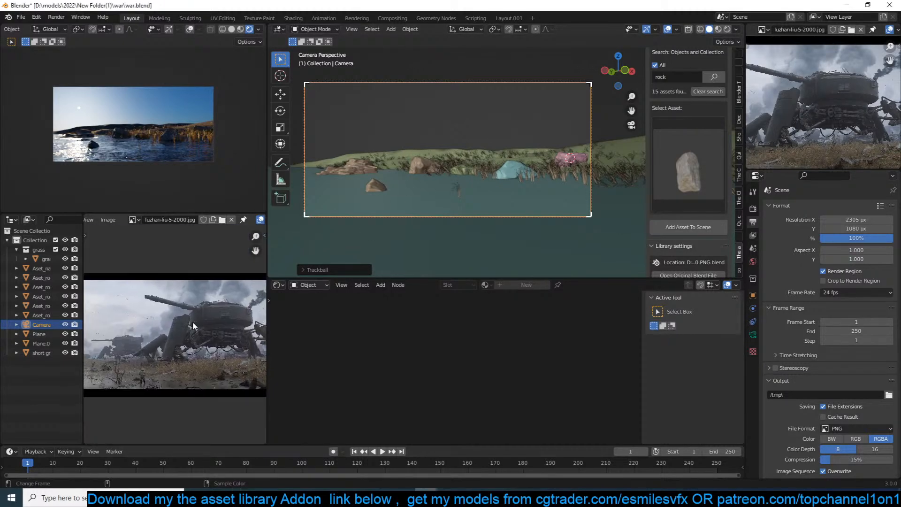
click(242, 497)
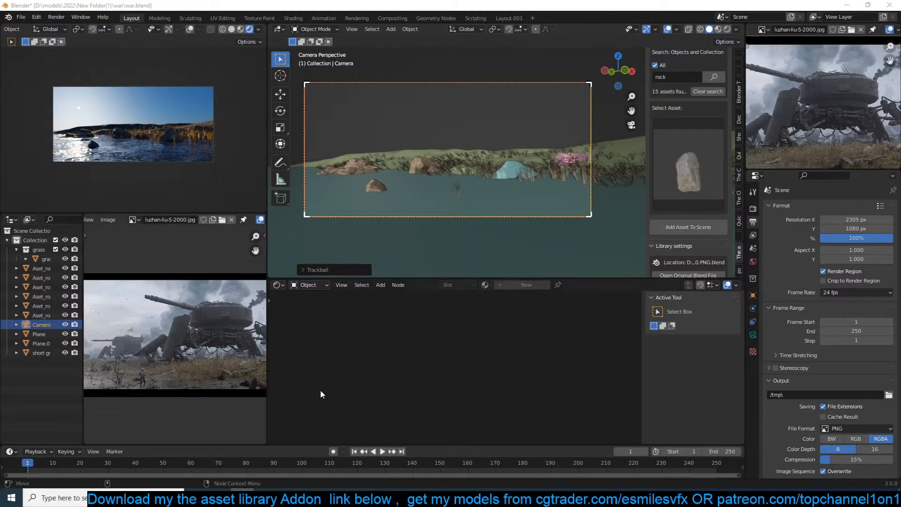
scroll(174, 334, up, 1)
double_click(153, 220)
key(Escape)
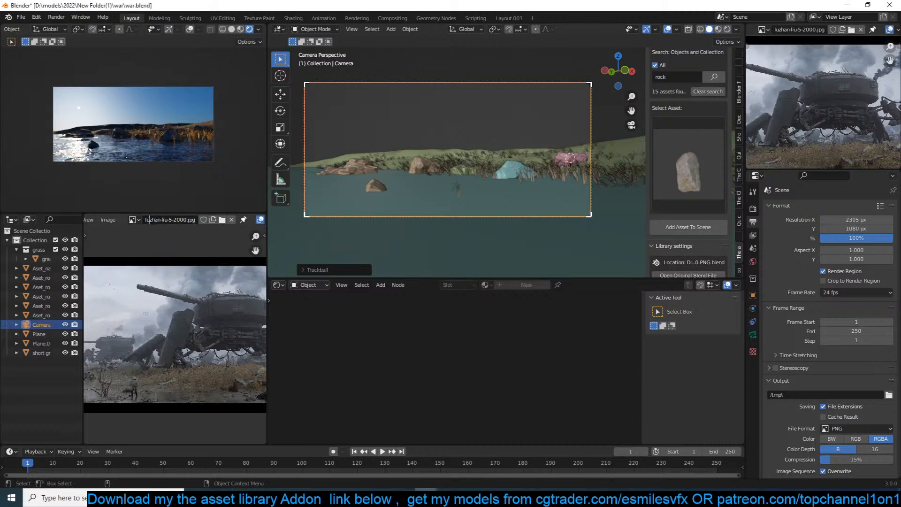
scroll(150, 372, down, 2)
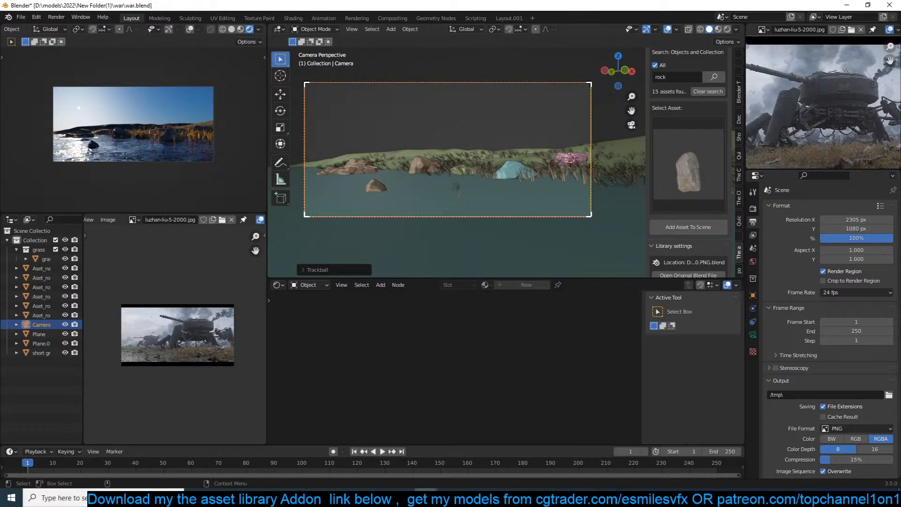
click(242, 497)
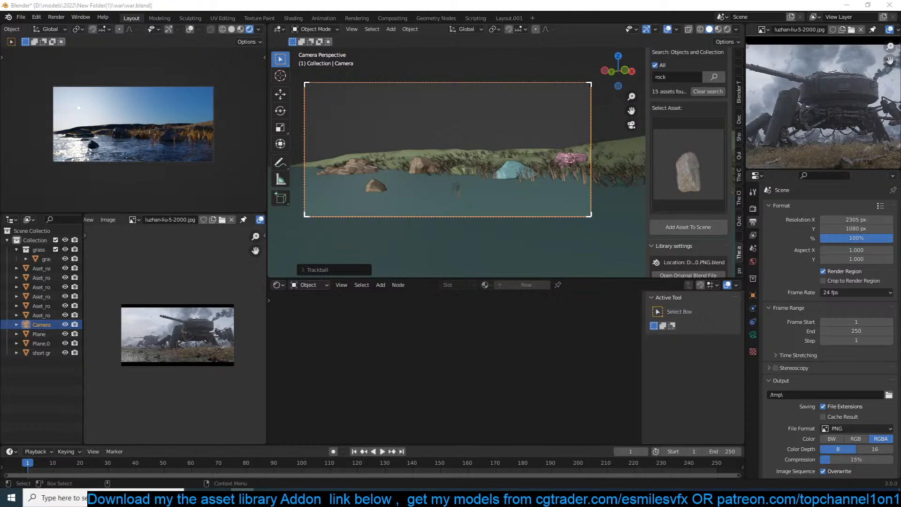
Switch to the Simply Cloth Pro page on Blender Market and play its "Cloth in 30 min" demo video.
click(242, 498)
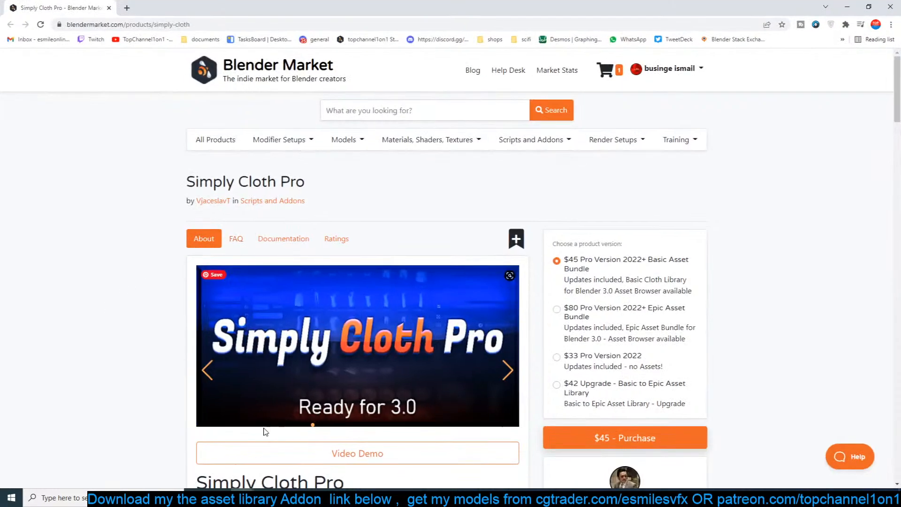
scroll(291, 422, down, 15)
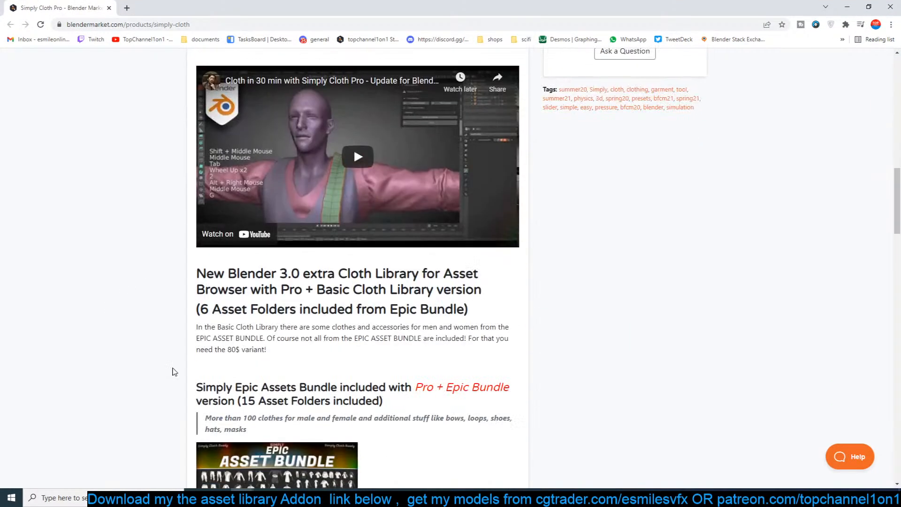
scroll(174, 372, up, 2)
click(355, 243)
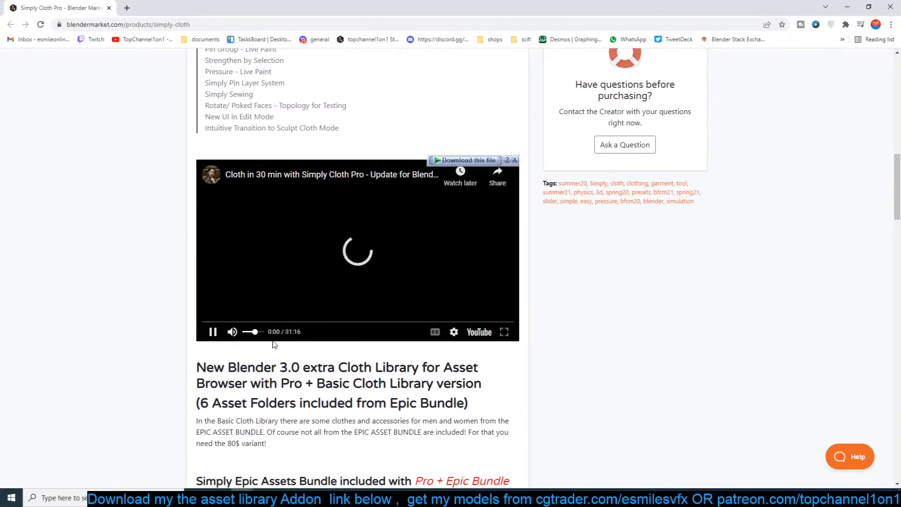
Set the demo video to muted 720p60 playback and jump to about the 4:30 mark.
click(232, 332)
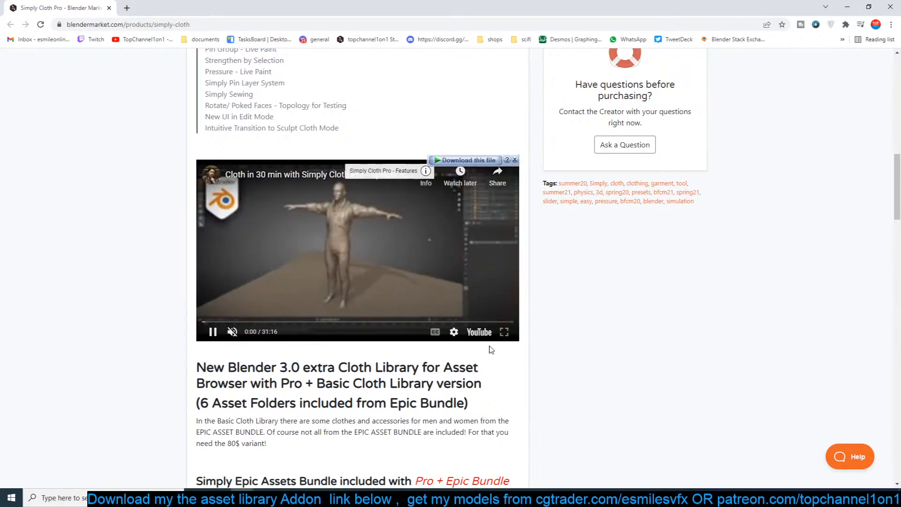
click(454, 332)
click(475, 309)
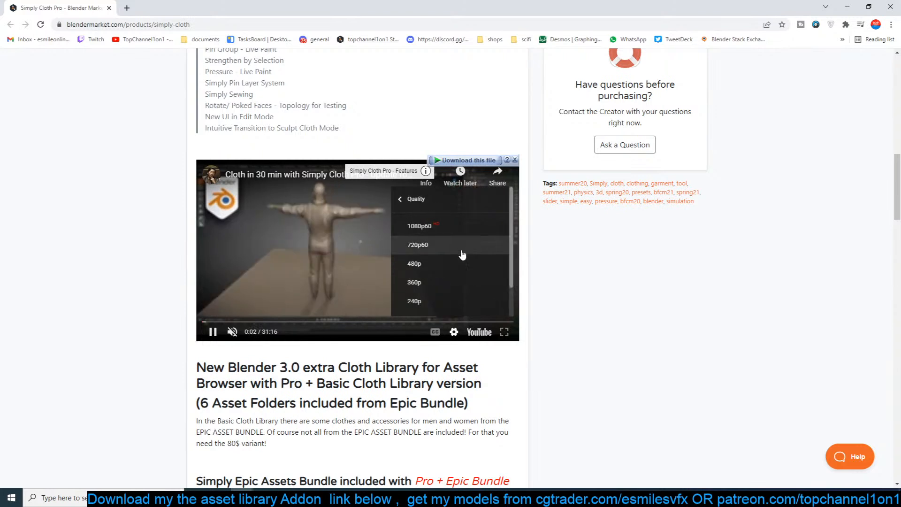
click(462, 249)
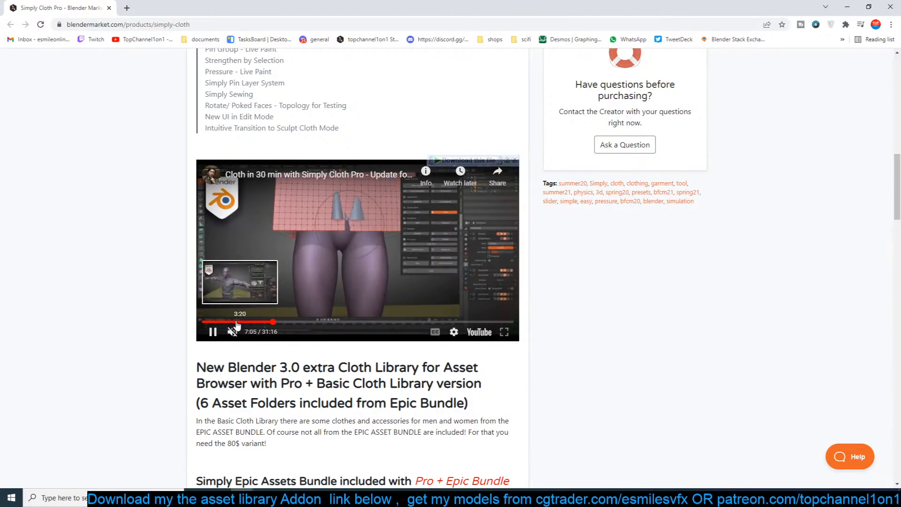
click(247, 322)
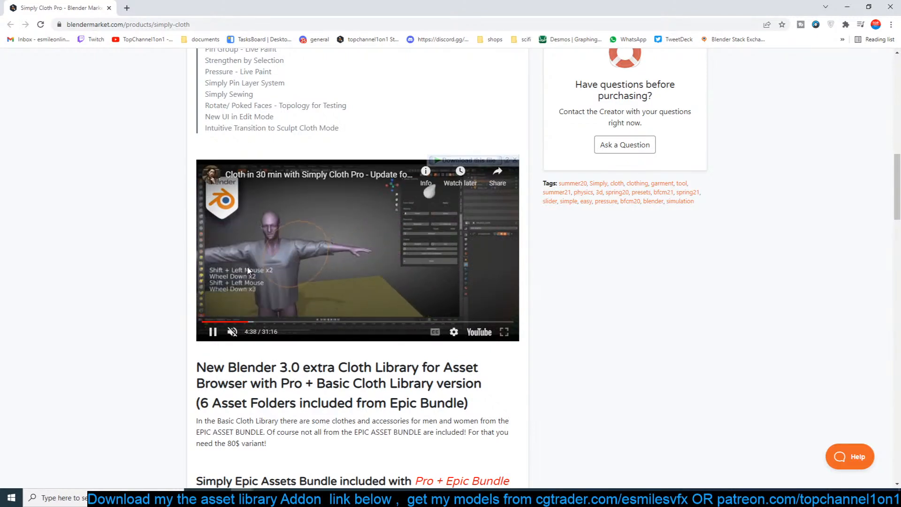
Skim the asset bundle and Asset Browser installation sections of the Simply Cloth Pro page, and close the browser window.
scroll(288, 464, down, 12)
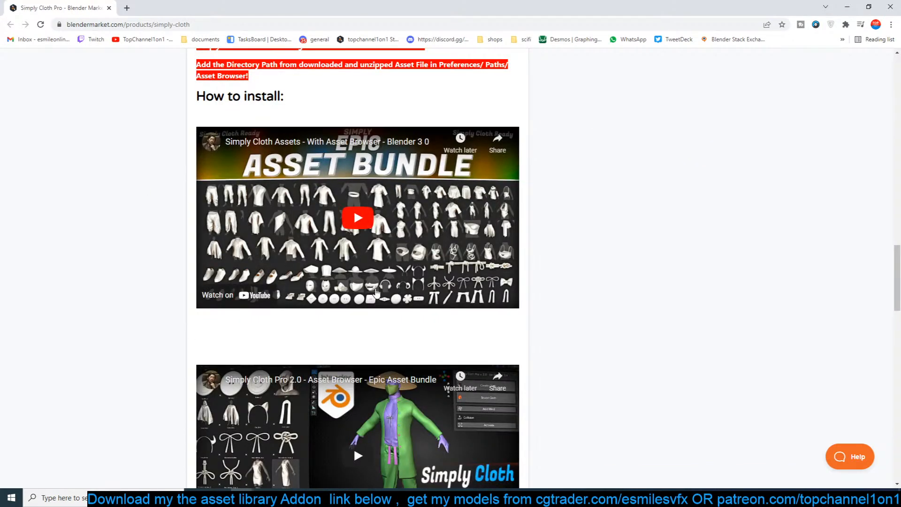
scroll(287, 382, down, 15)
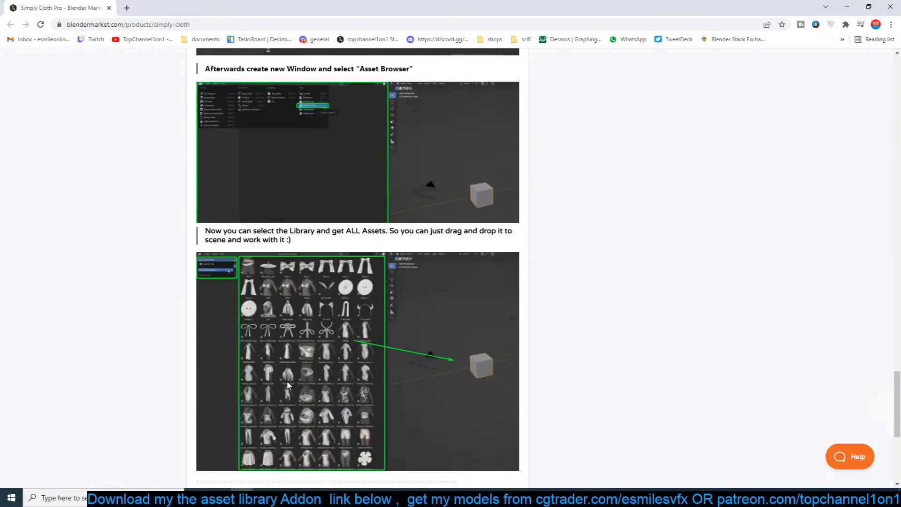
scroll(287, 385, down, 3)
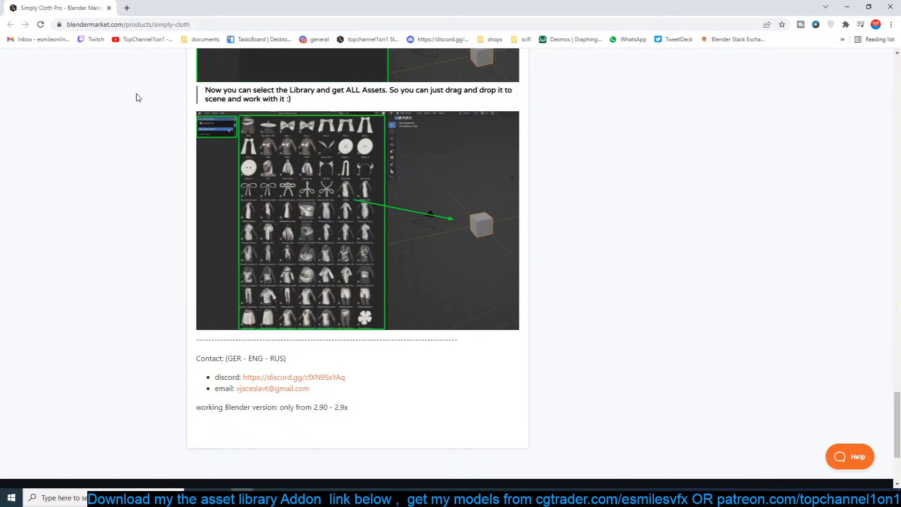
click(895, 2)
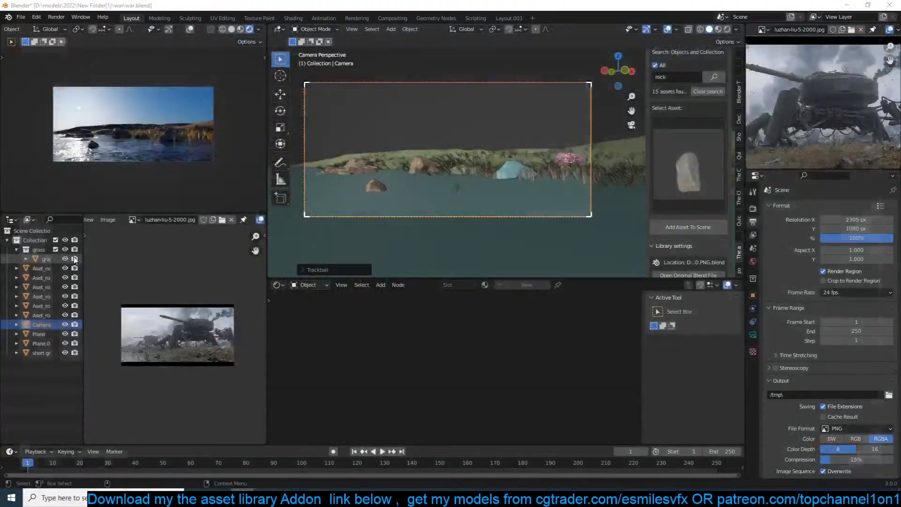
Switch to the Extreme PBR Nexus page on Blender Market and look through its material feature demos, from animated water to displacement.
drag(0, 48, 449, 49)
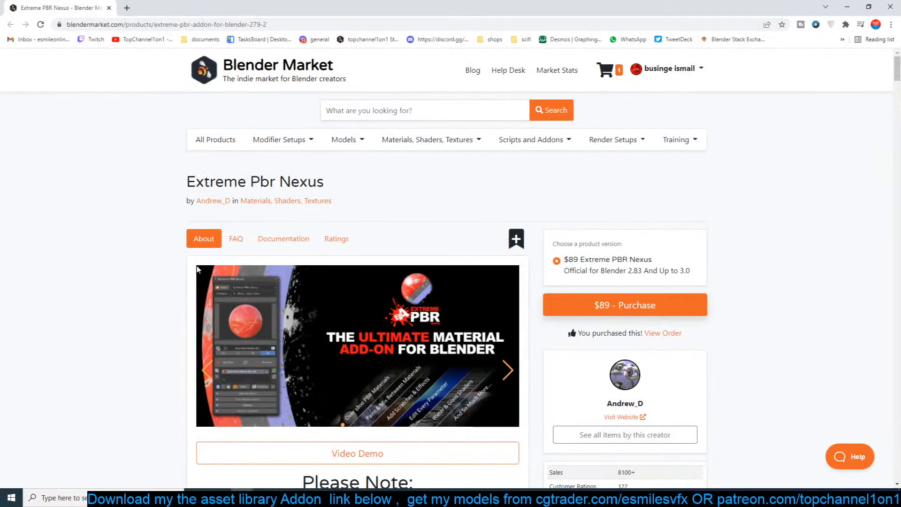
scroll(183, 249, down, 4)
scroll(183, 249, up, 3)
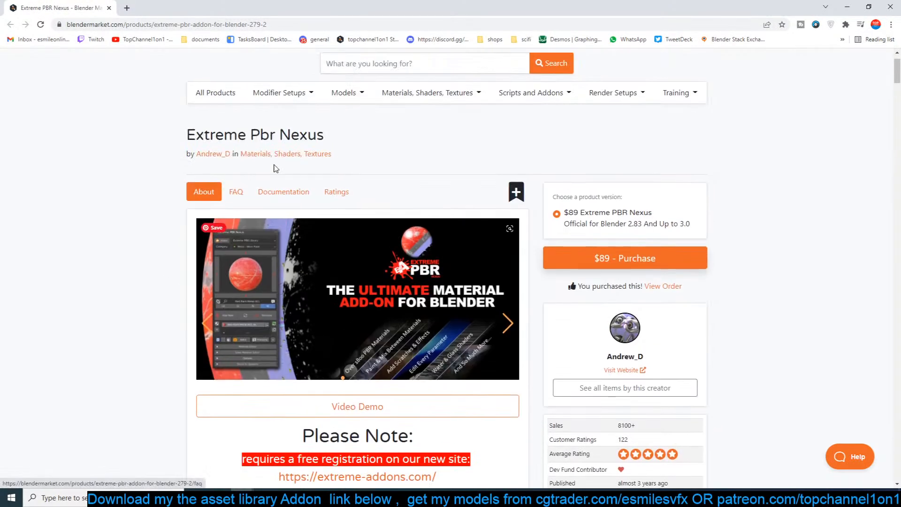
scroll(218, 365, down, 1)
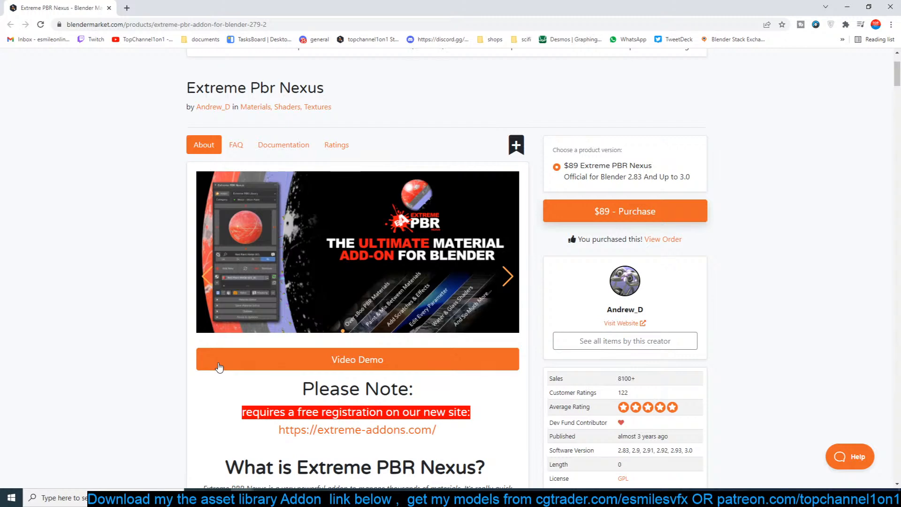
scroll(218, 366, down, 9)
scroll(219, 367, down, 9)
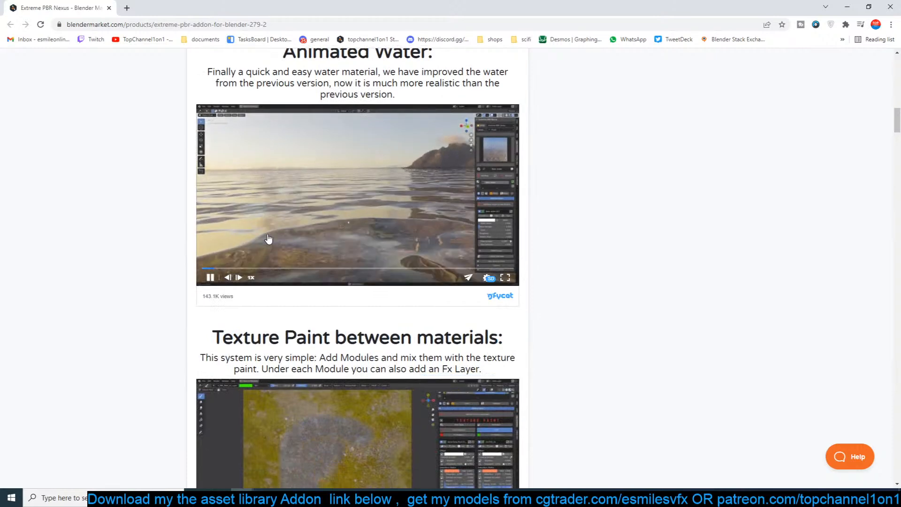
scroll(390, 206, down, 9)
scroll(250, 301, down, 6)
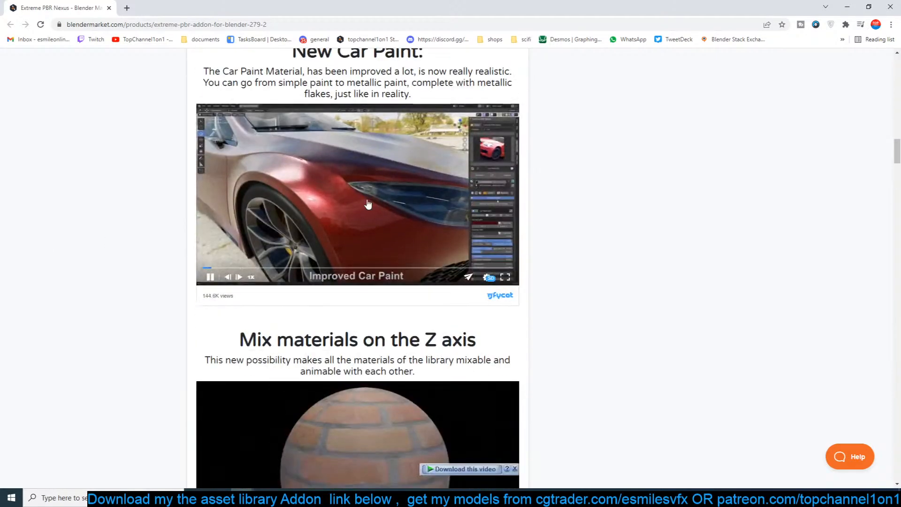
scroll(388, 281, down, 2)
scroll(400, 279, down, 8)
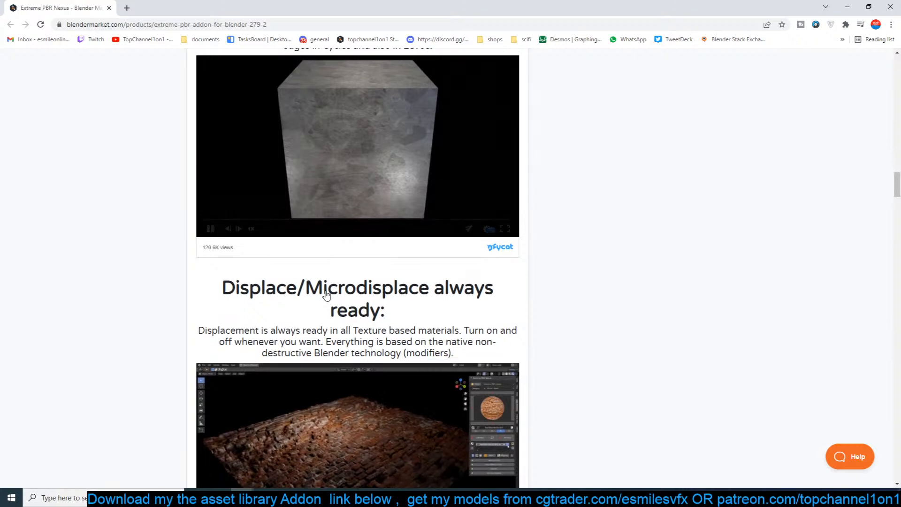
Close the Extreme PBR Nexus page after its material management demo and look through the Human Generator V3 page's feature summary.
scroll(326, 295, down, 10)
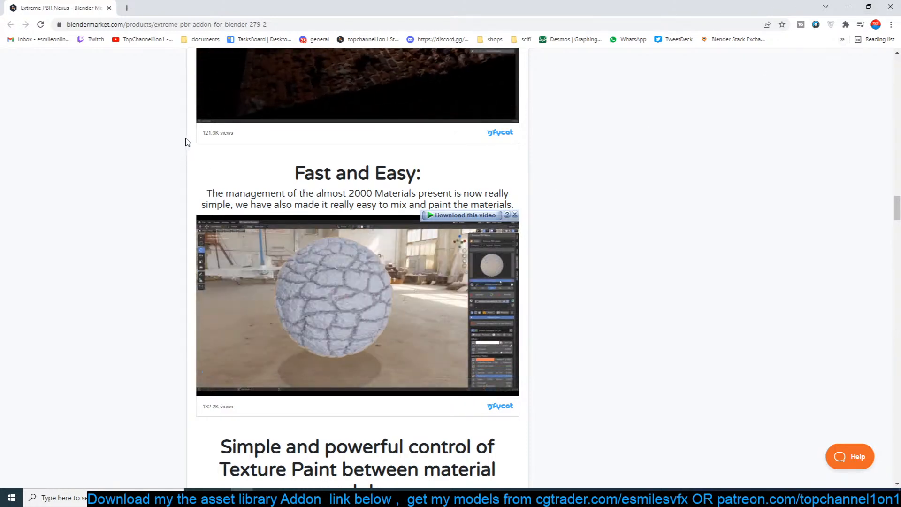
click(879, 9)
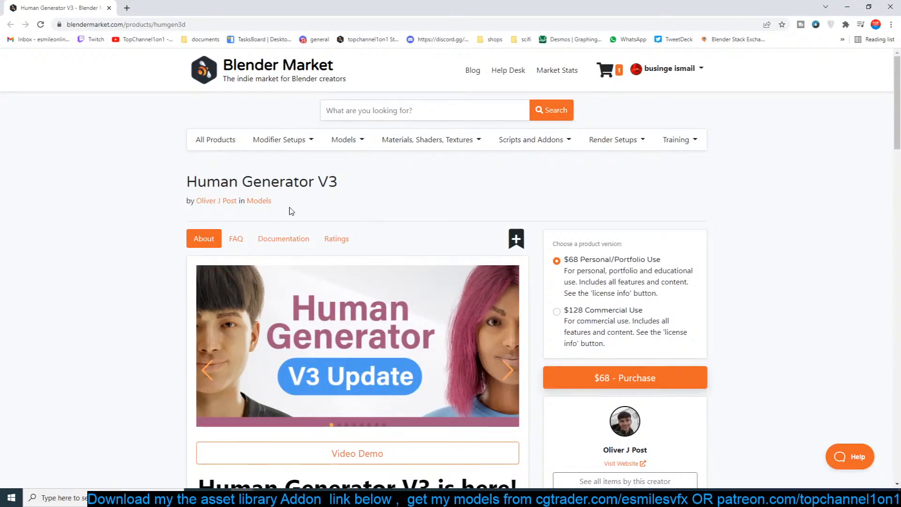
scroll(171, 437, down, 9)
scroll(172, 438, down, 14)
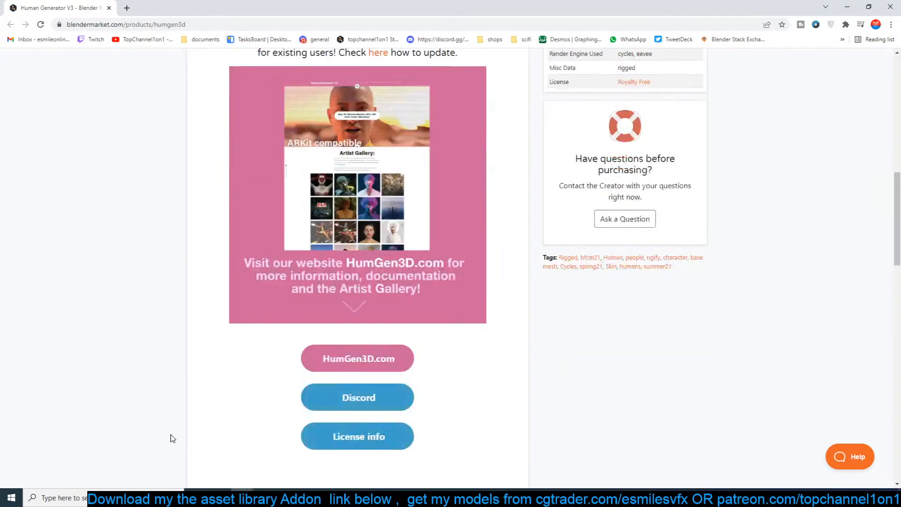
scroll(173, 439, down, 2)
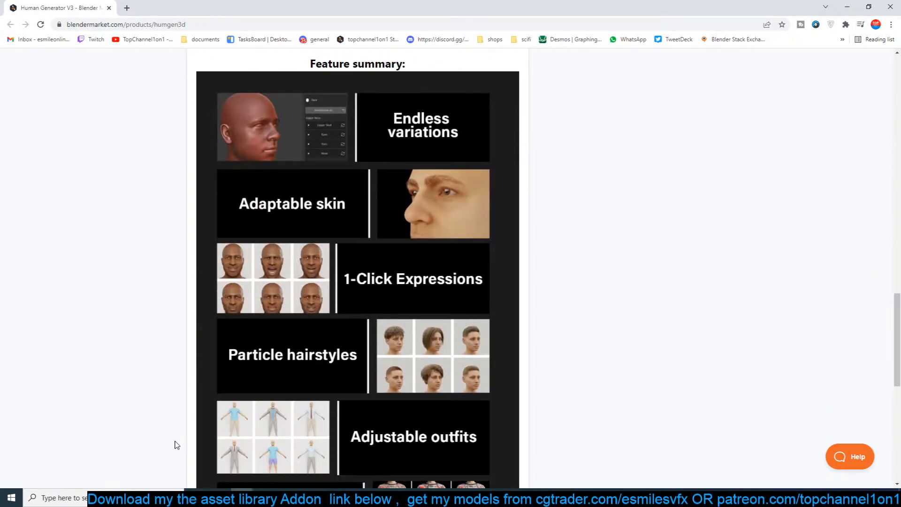
scroll(239, 412, down, 3)
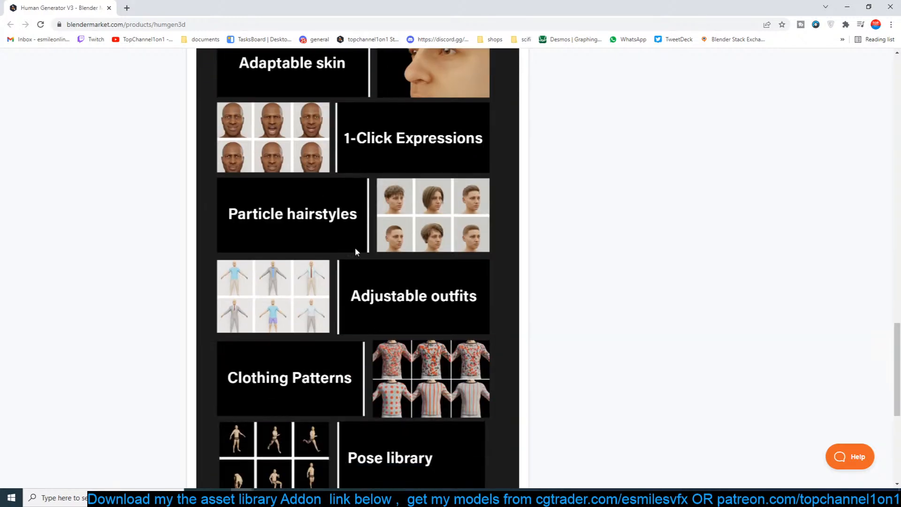
scroll(565, 228, down, 3)
scroll(389, 336, down, 3)
scroll(138, 379, up, 7)
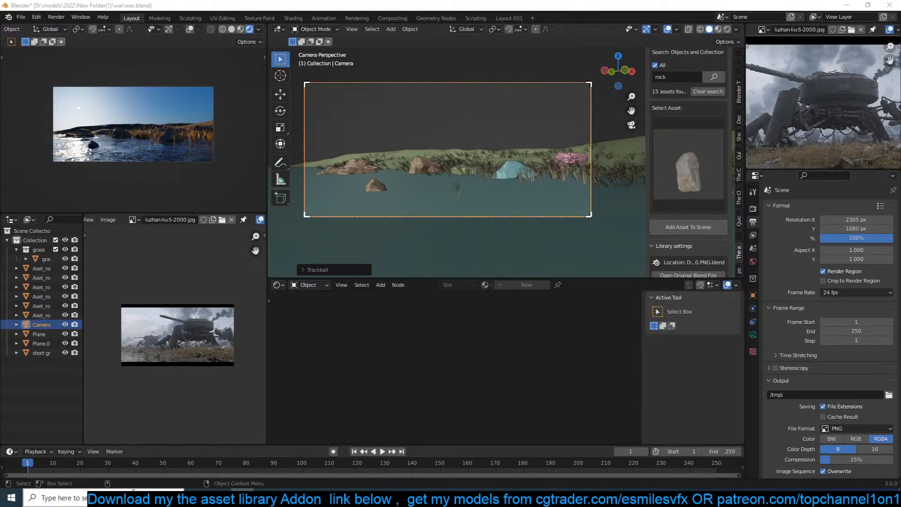
Switch to the war.blend scene in Blender and examine the walking tank's body and legs in the reference image.
click(788, 497)
drag(789, 475, 781, 476)
click(242, 497)
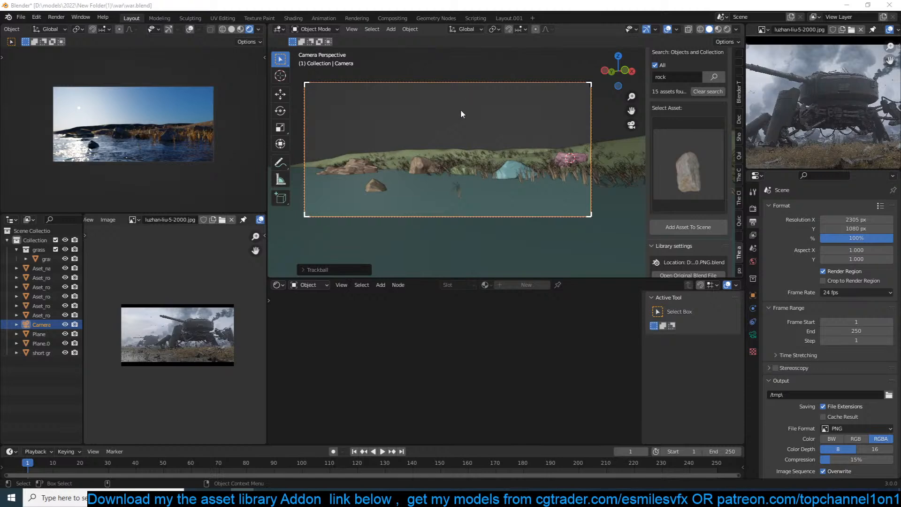
click(493, 97)
scroll(444, 141, up, 2)
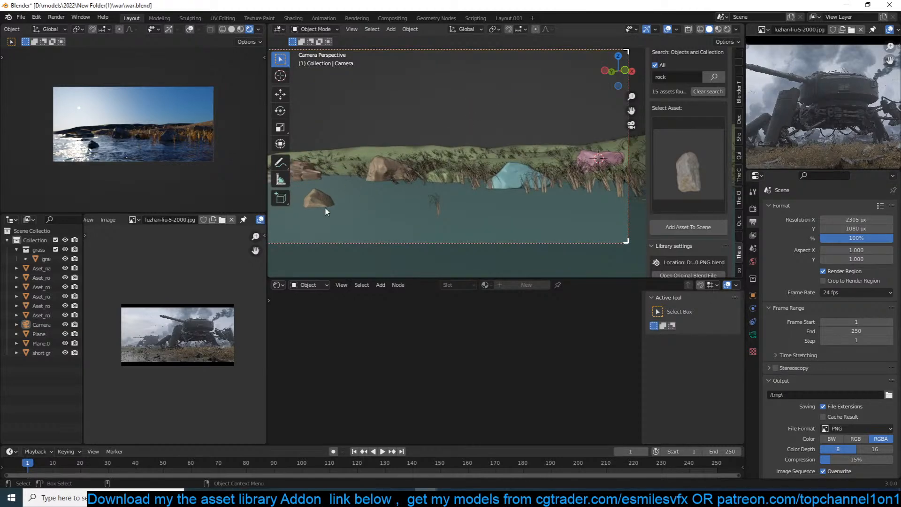
scroll(156, 353, up, 5)
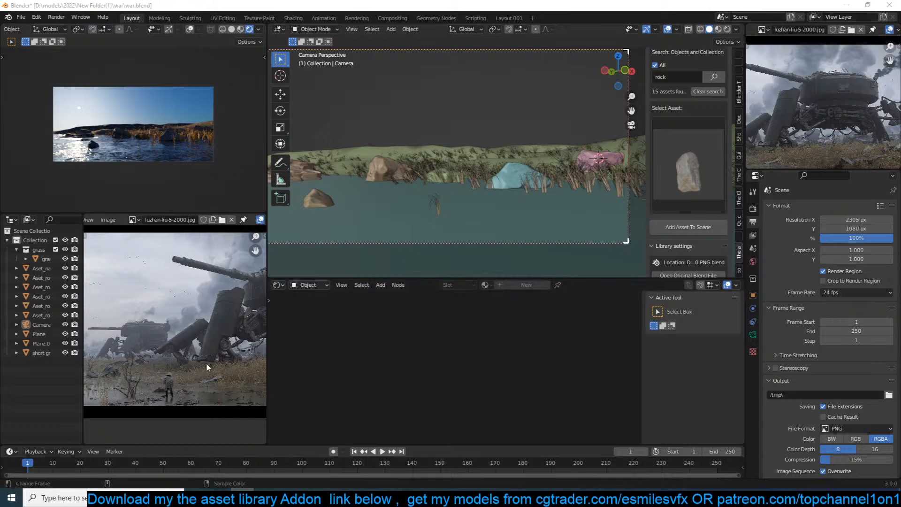
scroll(213, 315, up, 5)
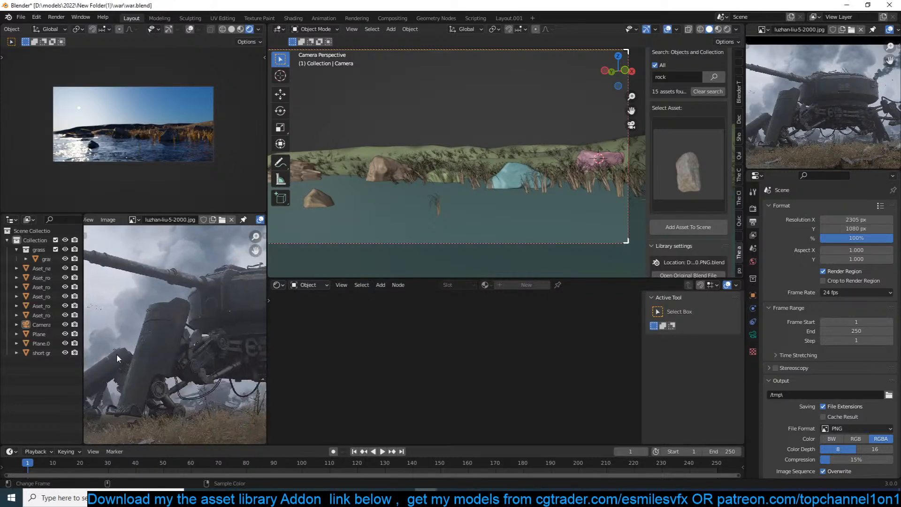
key(Home)
scroll(192, 321, up, 4)
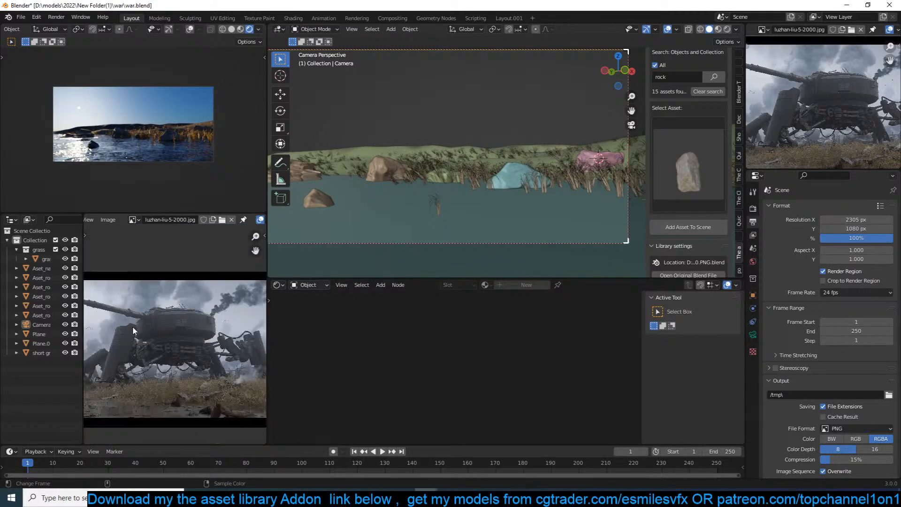
scroll(209, 290, down, 3)
scroll(192, 303, up, 4)
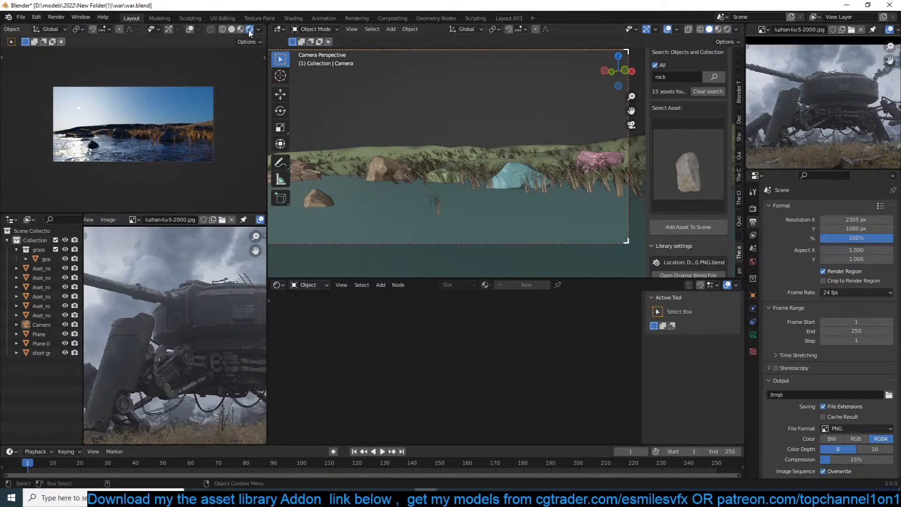
scroll(485, 112, up, 1)
scroll(483, 112, down, 2)
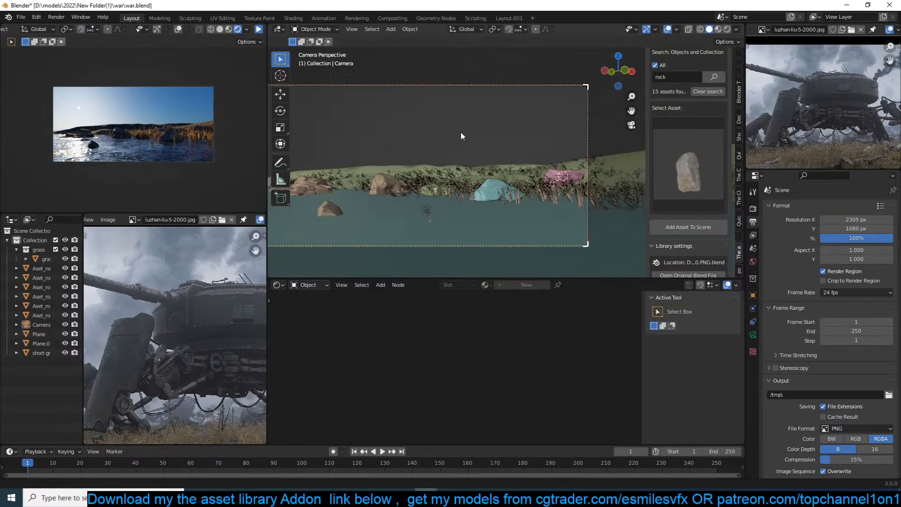
Add a mesh circle, scale it up, and position it above the grassy bank in the camera view.
middle_drag(461, 133, 452, 171)
scroll(506, 135, down, 6)
key(shift+a)
mouse_move(492, 146)
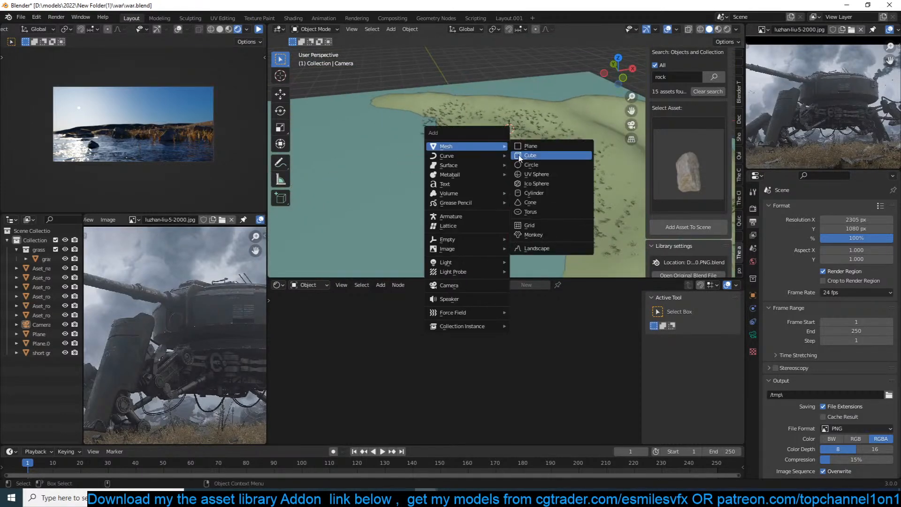
click(518, 167)
key(s)
click(508, 160)
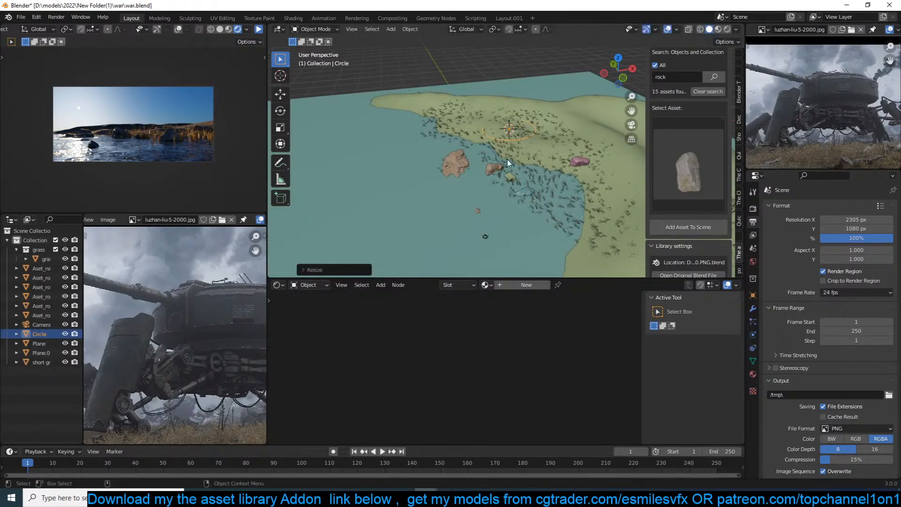
key(KP_0)
key(g)
click(575, 60)
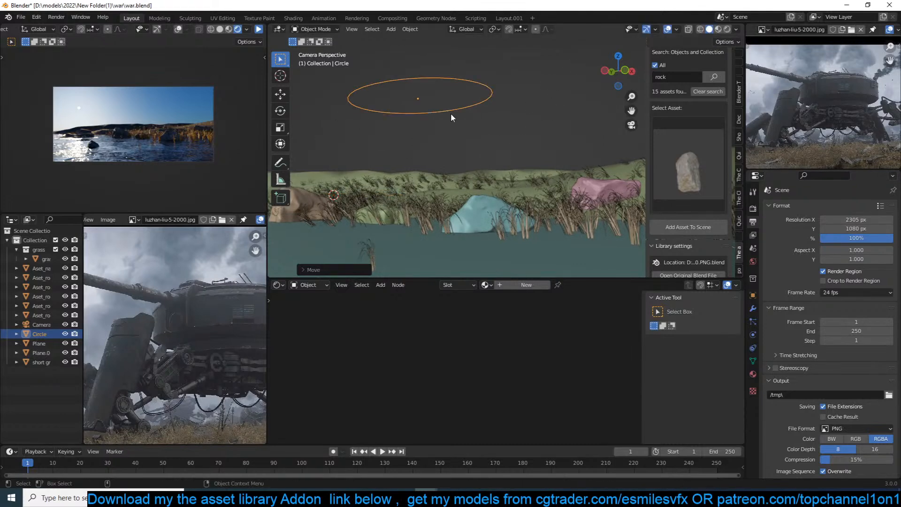
key(KP_Decimal)
key(shift+q)
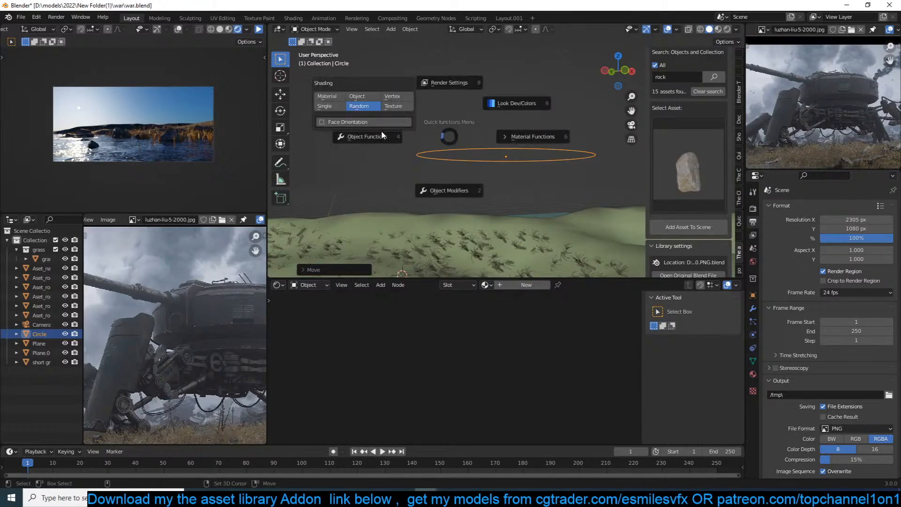
click(440, 193)
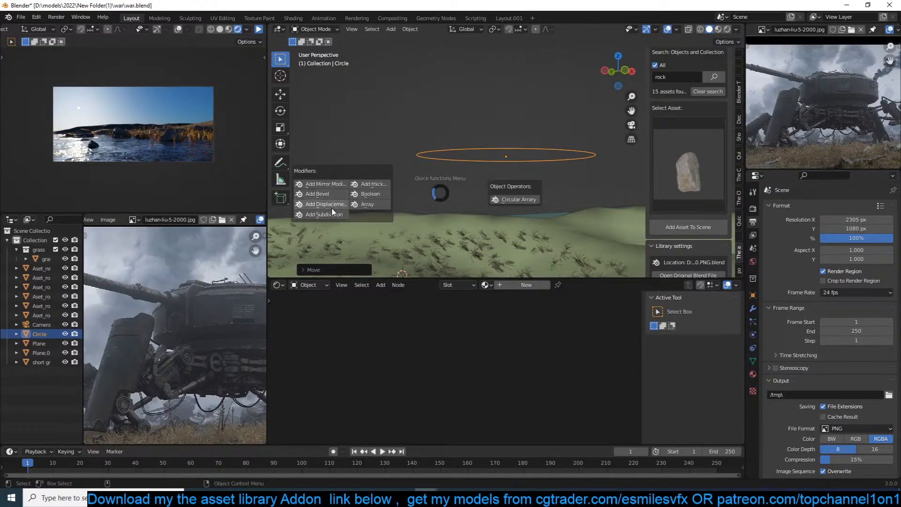
key(Escape)
Extrude the circle downward along the Z axis to form an open ring wall.
key(Tab)
middle_drag(569, 143, 547, 154)
shift+middle_drag(546, 154, 508, 149)
key(e)
key(z)
click(543, 140)
key(Tab)
Delete the vertices of one half of the ring, selecting them with X-ray in the top view.
key(Tab)
key(alt+z)
middle_drag(413, 102, 398, 103)
key(KP_7)
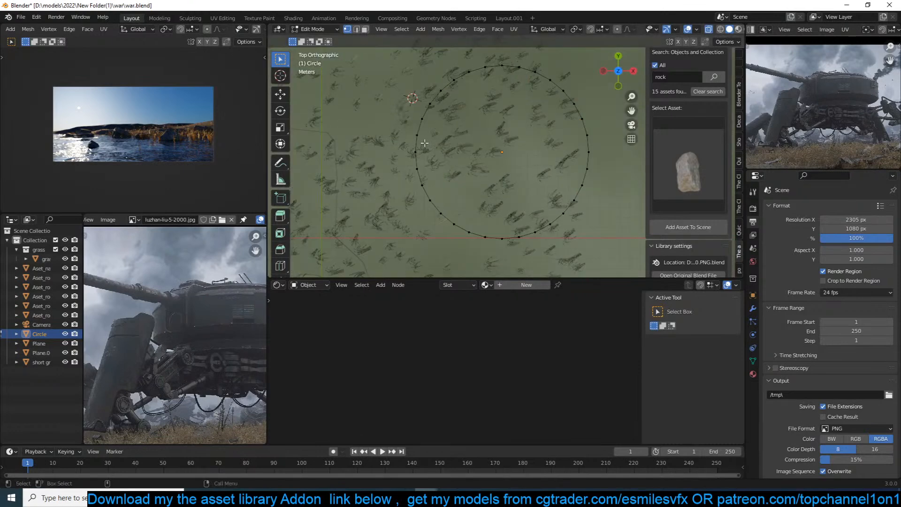
scroll(424, 143, down, 1)
drag(403, 61, 491, 274)
scroll(527, 159, down, 4)
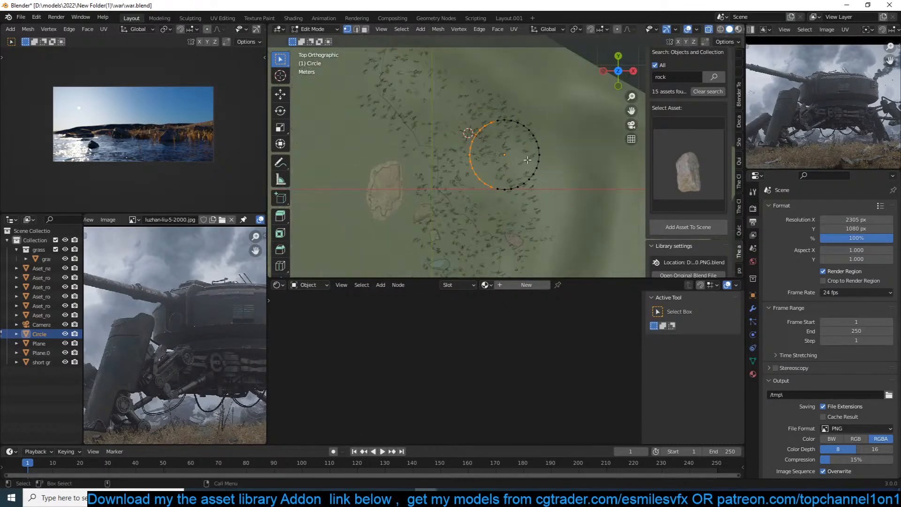
scroll(527, 161, down, 2)
scroll(528, 162, up, 4)
drag(427, 89, 494, 219)
middle_drag(495, 219, 506, 132)
key(x)
click(507, 129)
key(Tab)
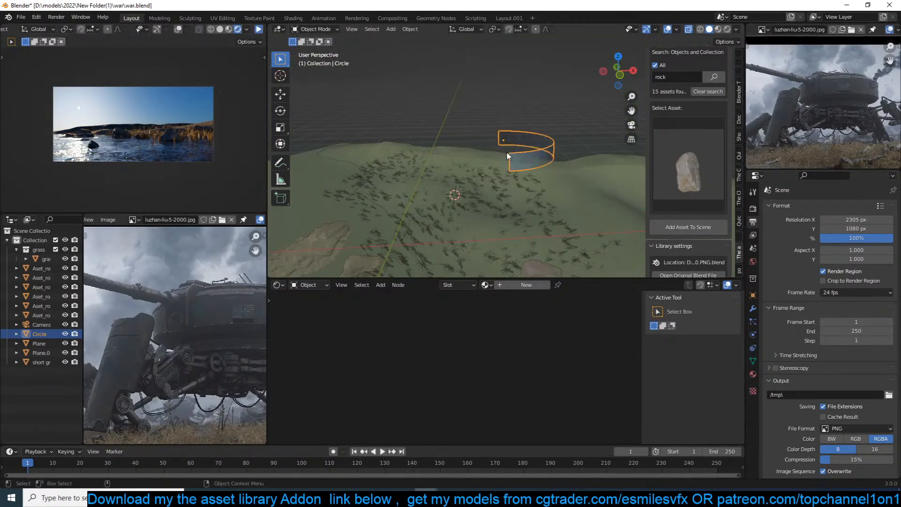
key(alt+z)
Add a Mirror modifier to the half ring to complete the circular wall.
middle_drag(471, 157, 450, 140)
key(q)
click(444, 188)
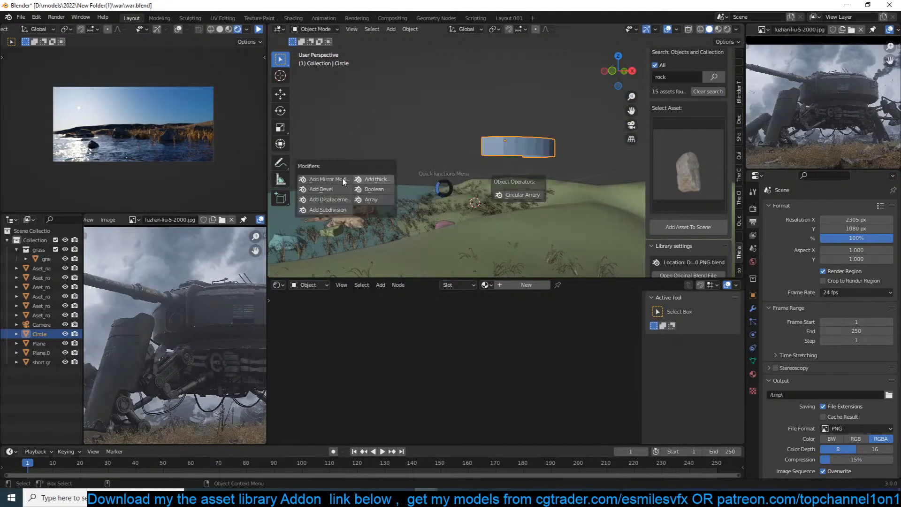
click(348, 179)
Select the ring's open edge loop and fill it with a face to cap the tank body.
scroll(581, 160, up, 3)
middle_drag(564, 106, 481, 212)
key(Tab)
alt+click(527, 160)
key(f)
key(Tab)
Apply the capped disc's object transform and save the file.
key(ctrl+a)
click(526, 225)
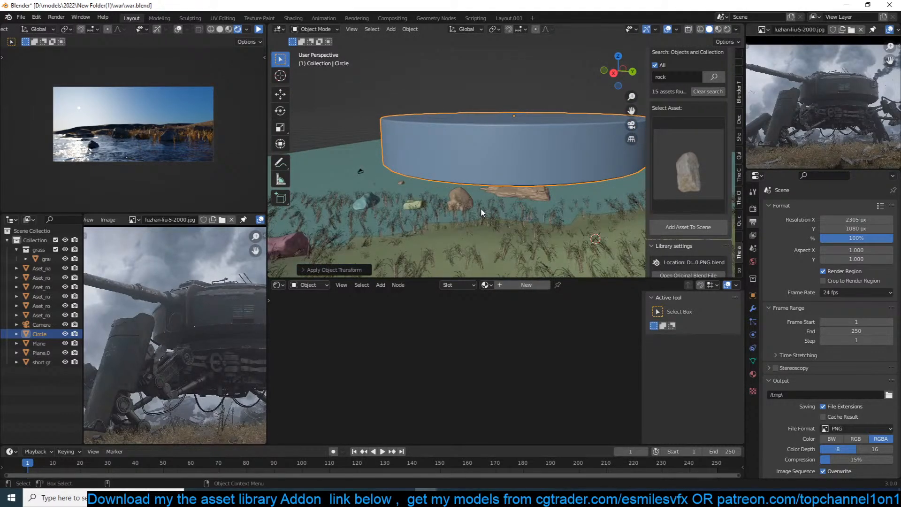
scroll(469, 210, up, 5)
key(ctrl+s)
Select the disc's top face in Edit Mode and apply the Mirror modifier to the object.
scroll(458, 210, down, 3)
scroll(469, 200, down, 3)
mouse_move(469, 200)
middle_down()
mouse_move(467, 177)
mouse_move(477, 186)
middle_up()
key(Tab)
middle_drag(505, 146, 577, 163)
key(KP_7)
key(3)
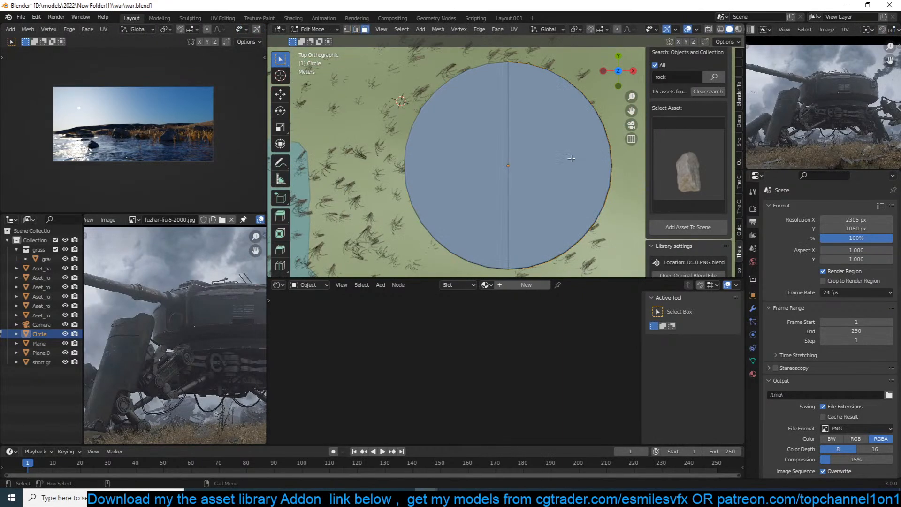
click(460, 169)
middle_drag(524, 204, 301, 195)
click(753, 308)
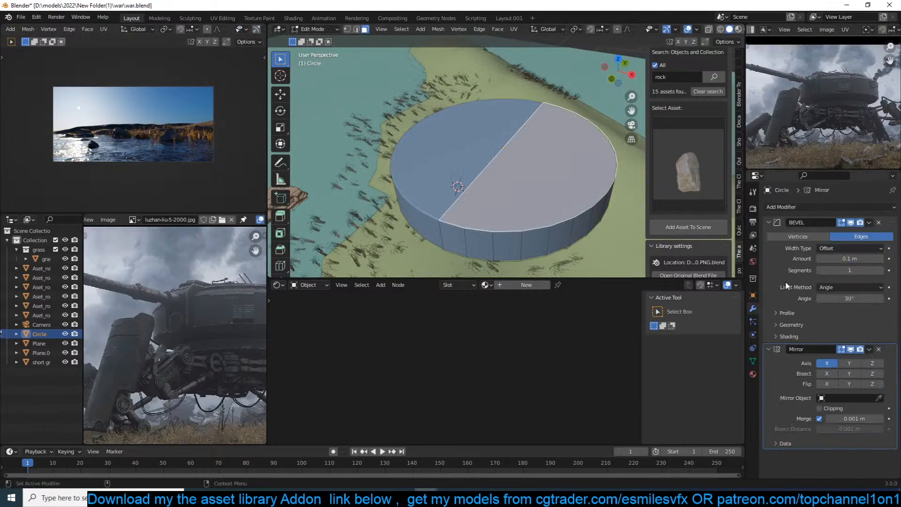
key(Tab)
key(ctrl+a)
key(Tab)
Inset the disc's top faces by about 1.3 m and extrude them upward into a raised tier.
middle_drag(453, 151, 452, 123)
scroll(440, 113, up, 1)
scroll(191, 334, up, 1)
scroll(460, 96, down, 2)
scroll(479, 123, up, 2)
key(i)
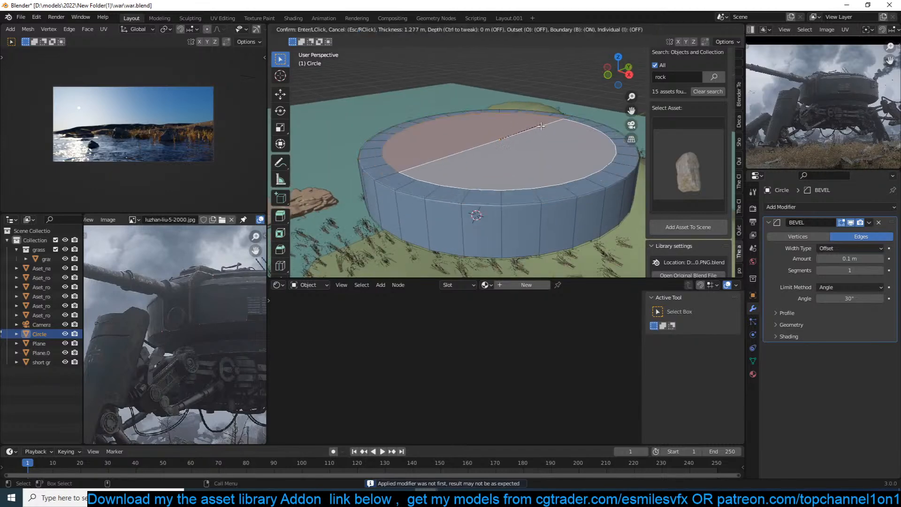
click(541, 133)
key(e)
click(546, 105)
Bevel the edge loop where the raised tier meets the top of the disc.
middle_drag(546, 105, 545, 84)
key(2)
key(alt+a)
alt+click(545, 150)
key(ctrl+b)
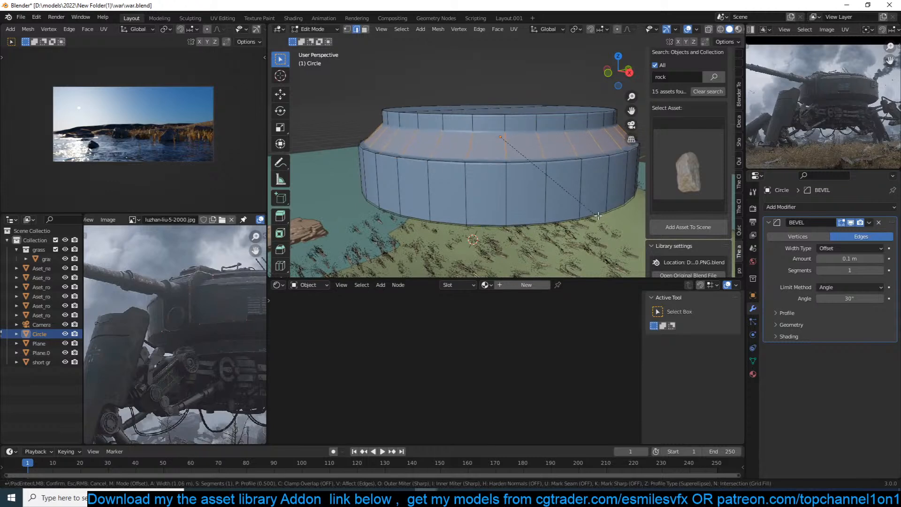
click(421, 203)
Select both underside faces of the disc and inset them twice, the second time by about 1.5 m.
middle_drag(422, 203, 500, 151)
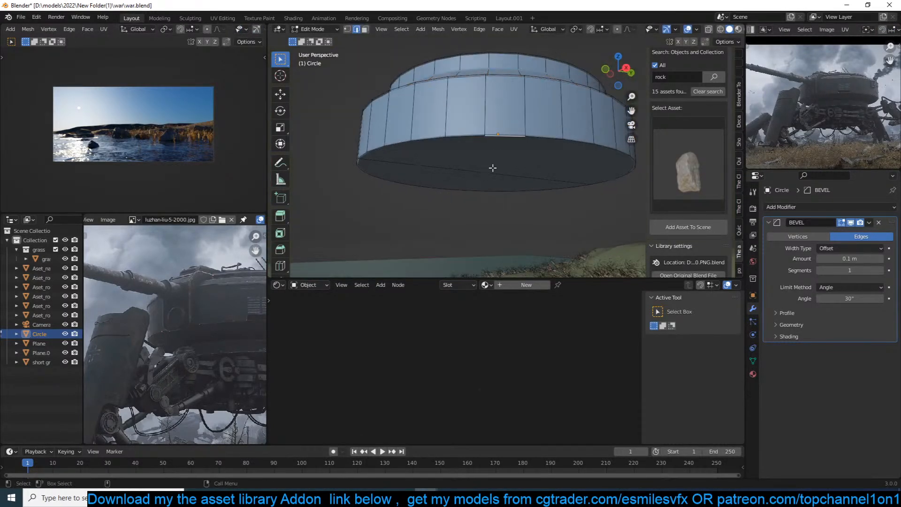
key(3)
click(492, 167)
click(513, 166)
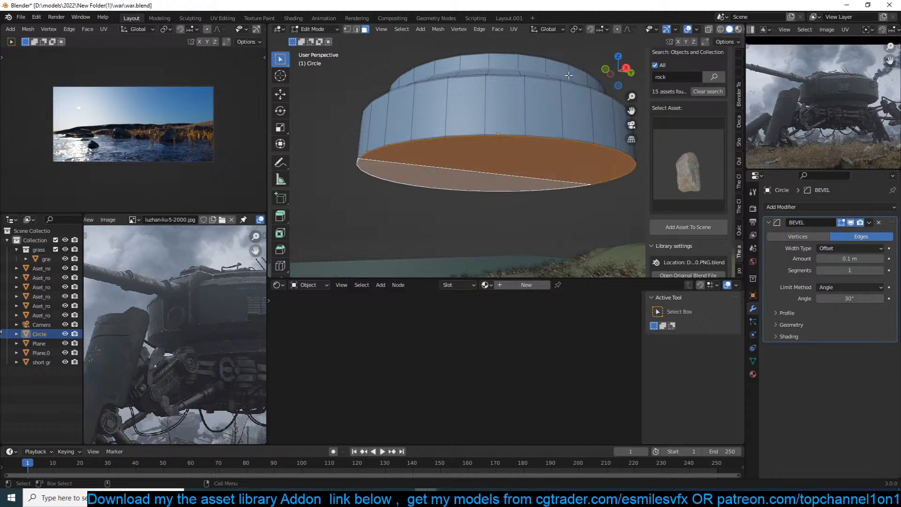
key(i)
click(559, 89)
key(i)
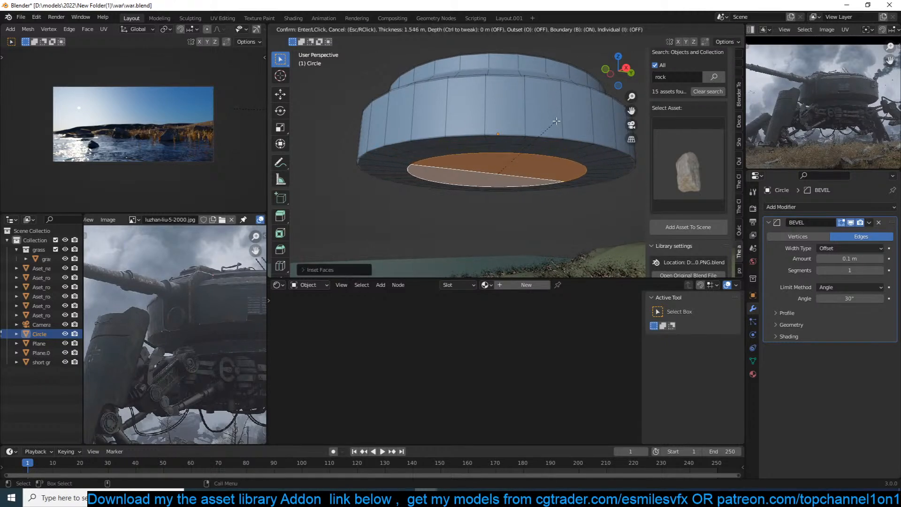
click(555, 121)
Push the inset underside faces inward along their normals with Shrink/Fatten to form a recess.
key(alt+s)
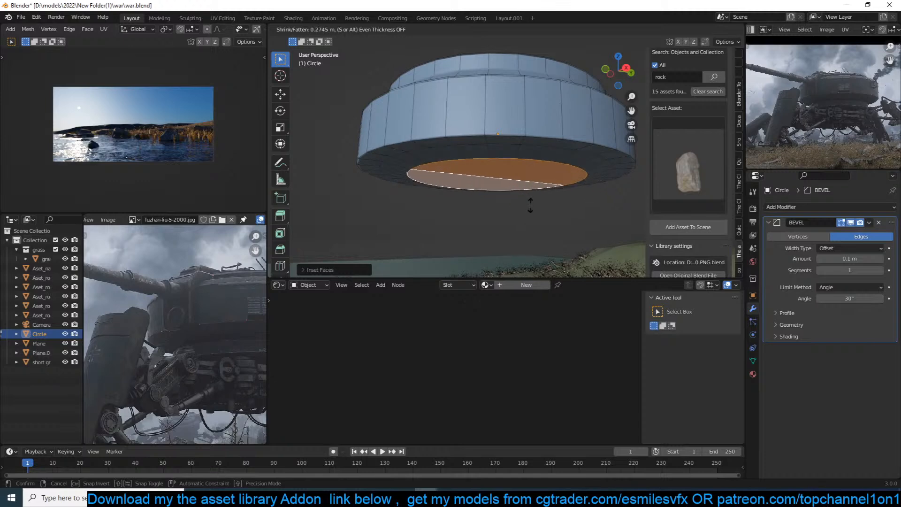
click(515, 80)
middle_drag(515, 81, 490, 98)
scroll(531, 78, up, 1)
Extrude the recessed underside faces along the Z axis into a central round boss and delete the leftover selected faces.
key(g)
key(z)
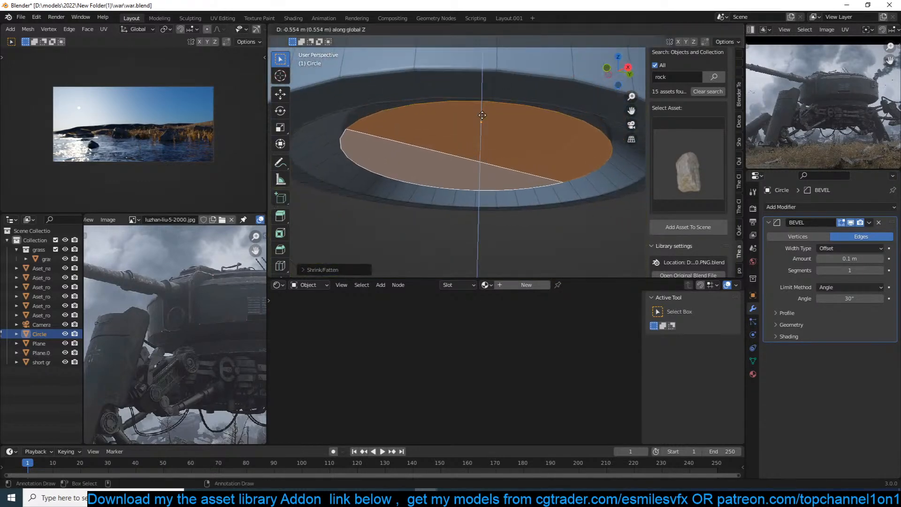
click(496, 136)
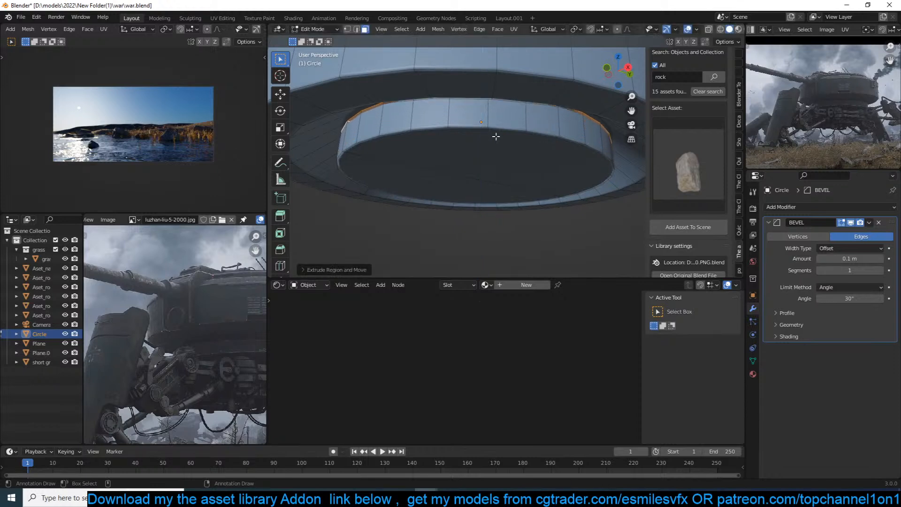
key(x)
click(485, 160)
Add a loop cut around the boss's side wall and bevel it by about 0.28 m into a band.
key(ctrl+r)
click(504, 113)
right_click(506, 118)
key(ctrl+b)
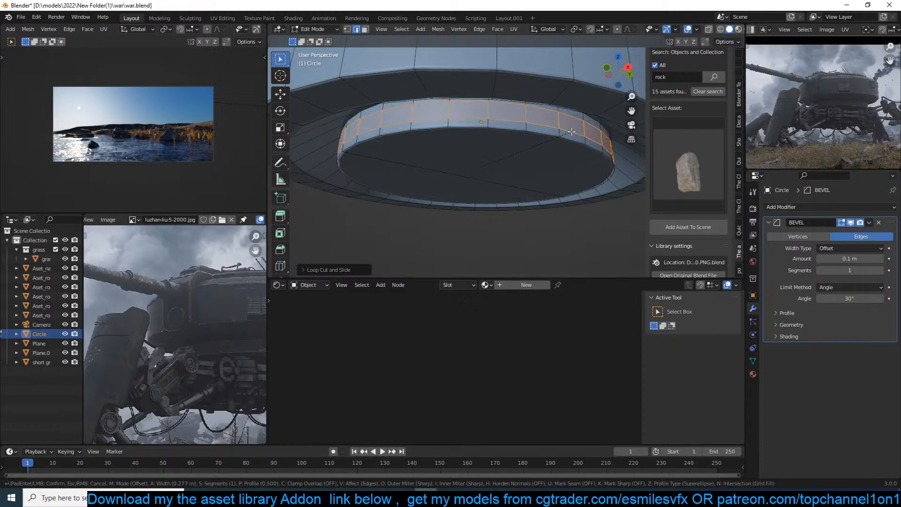
click(571, 132)
Extrude the beveled band around the boss outward along its normals into a raised ring.
key(alt+e)
click(568, 142)
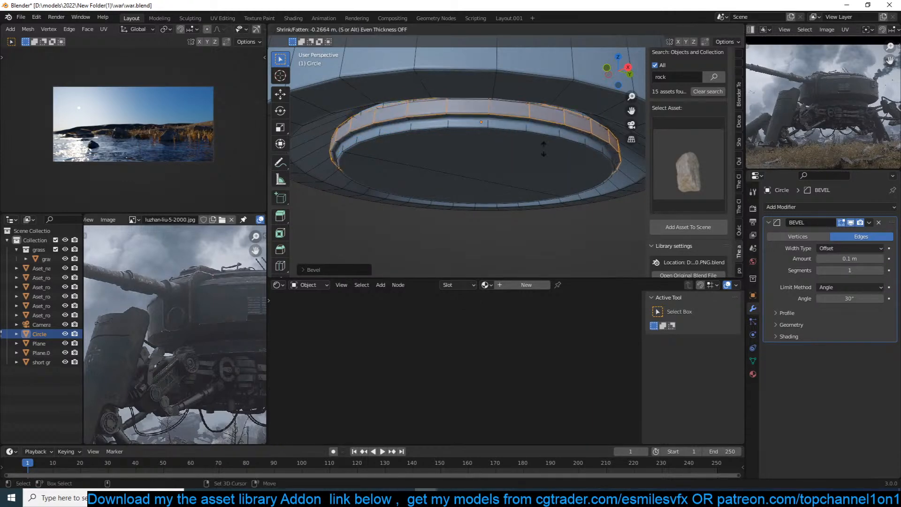
click(500, 165)
middle_drag(469, 163, 508, 129)
click(491, 136)
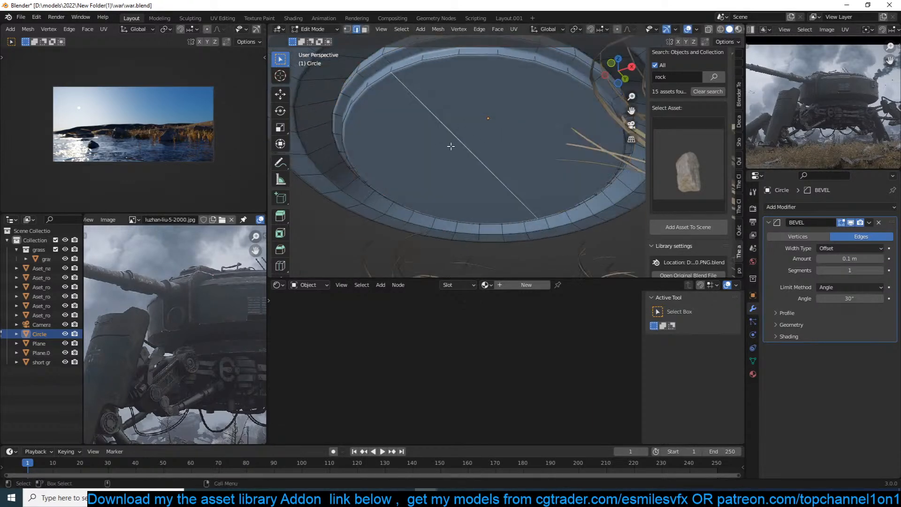
key(1)
click(423, 60)
middle_drag(582, 196, 544, 206)
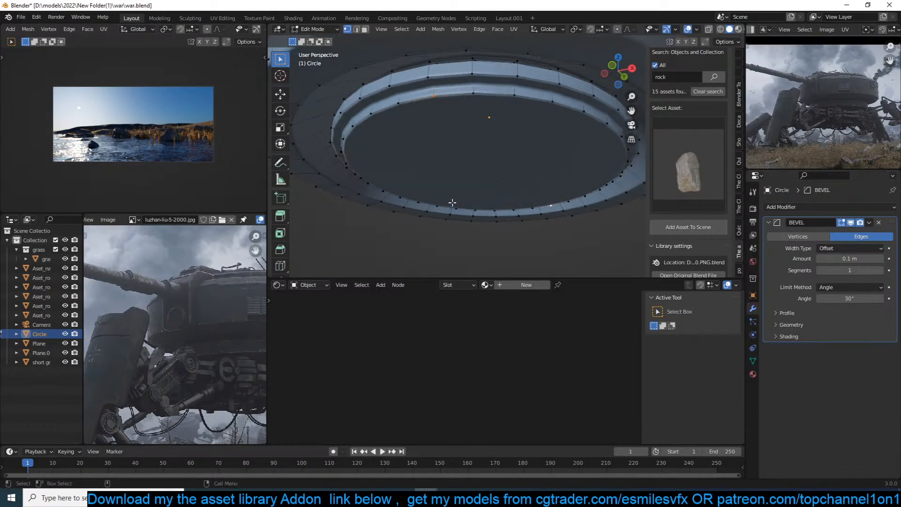
key(ctrl+z)
scroll(429, 159, up, 2)
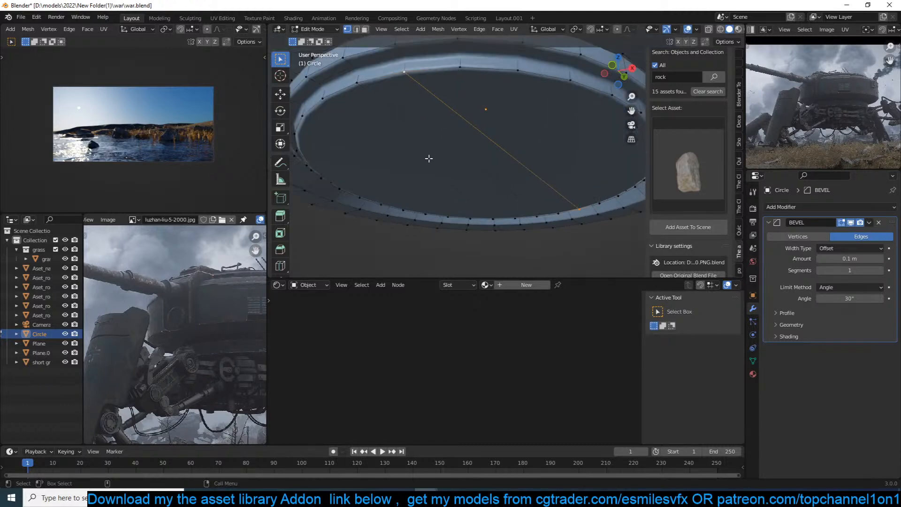
middle_drag(428, 158, 443, 154)
key(ctrl+z)
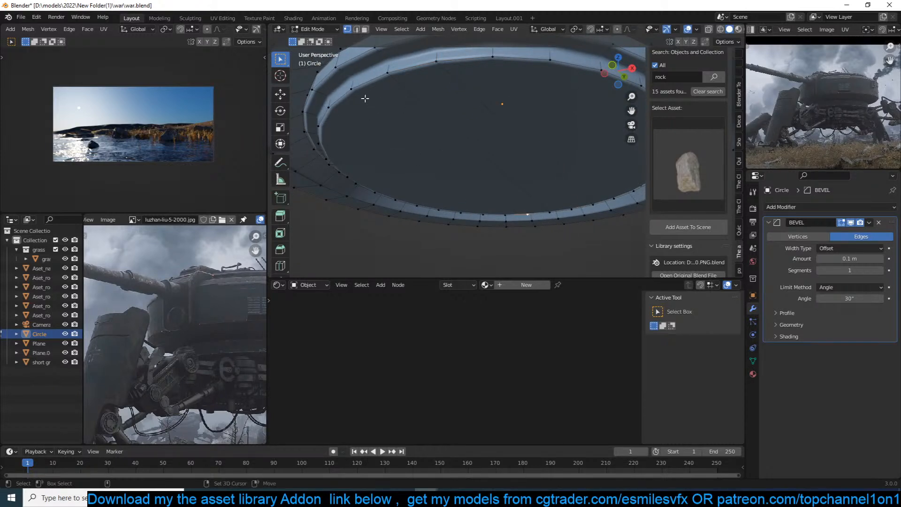
Select both half-circle faces on the boss's underside, extrude them downward along the normal, and return to Object Mode.
key(3)
click(375, 145)
shift+click(584, 96)
key(e)
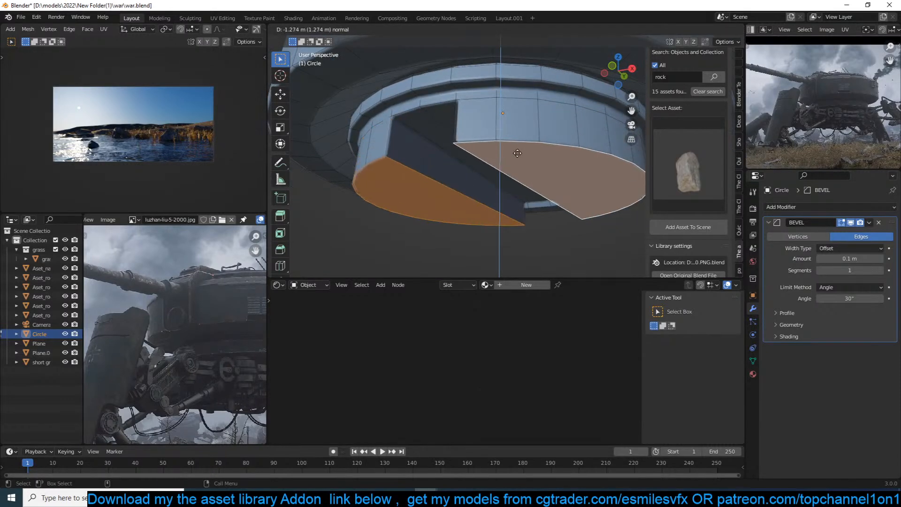
click(523, 140)
scroll(548, 123, down, 1)
middle_drag(548, 128, 549, 139)
key(Tab)
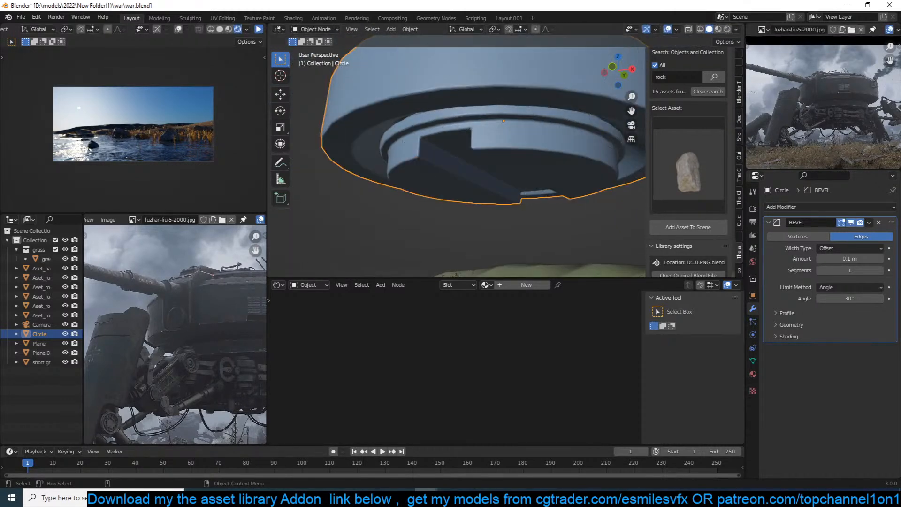
Examine the round body from the side and above against the tank's hull in the reference image.
middle_drag(567, 161, 500, 220)
scroll(502, 206, up, 3)
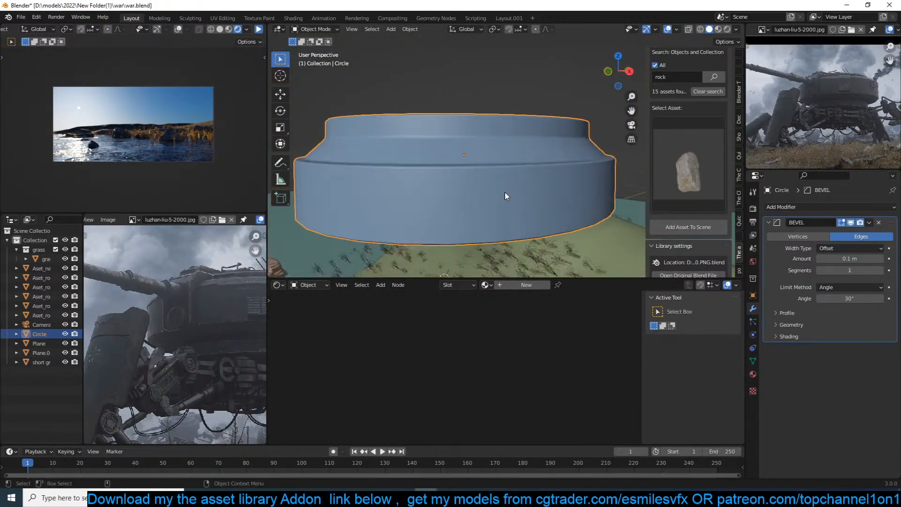
scroll(209, 290, up, 2)
scroll(178, 312, down, 3)
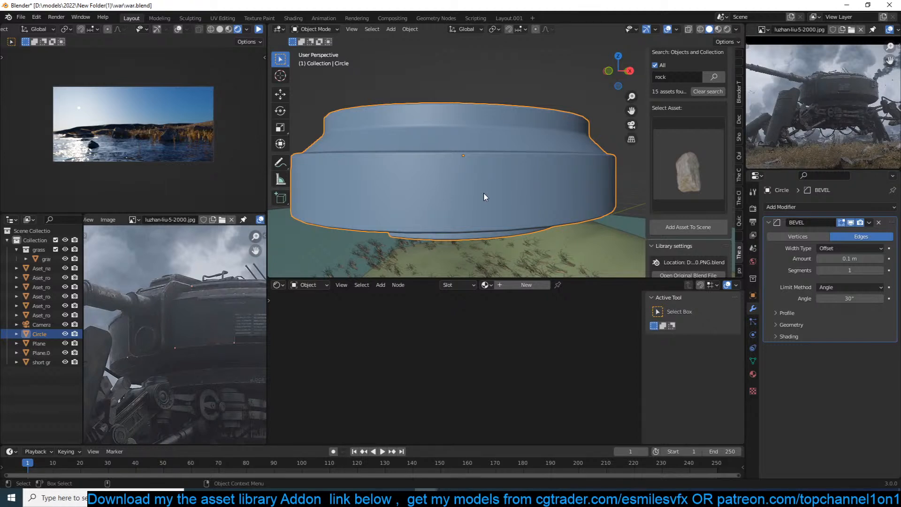
middle_drag(474, 143, 413, 161)
scroll(424, 153, up, 4)
scroll(370, 200, down, 4)
middle_drag(370, 200, 379, 212)
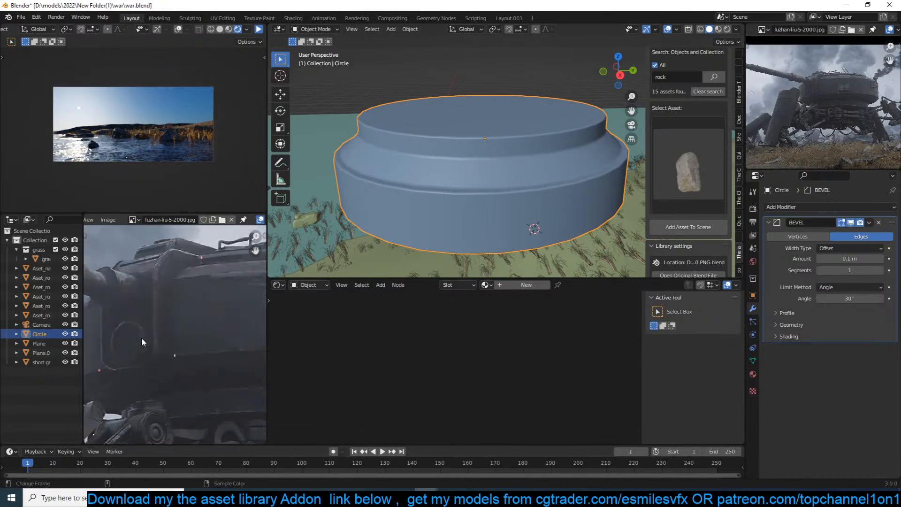
Create a new material for the round body and save the file.
click(527, 285)
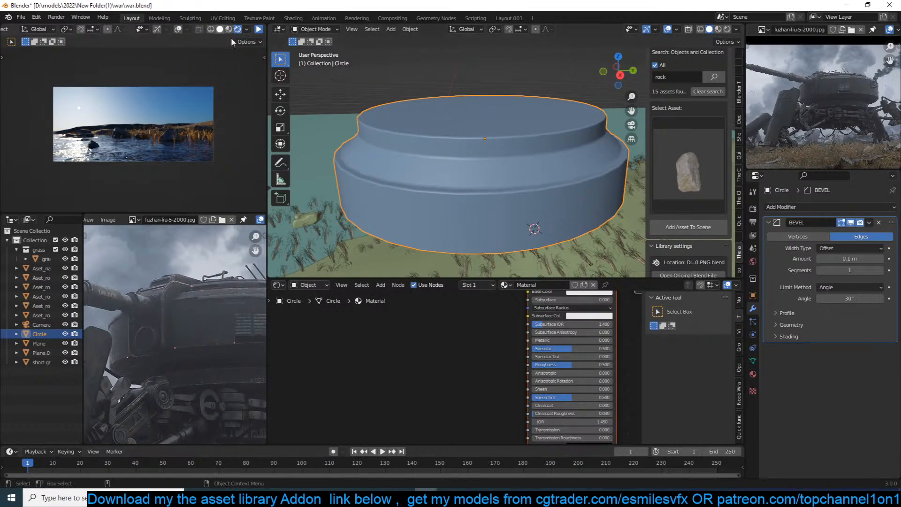
click(523, 75)
key(ctrl+s)
Show the main viewport in rendered shading and isolate the round body in local view.
scroll(535, 86, up, 4)
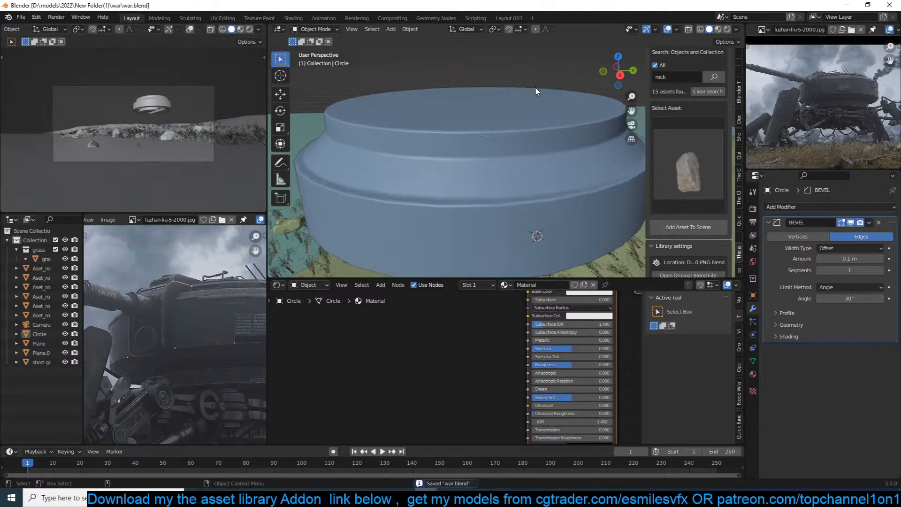
click(726, 29)
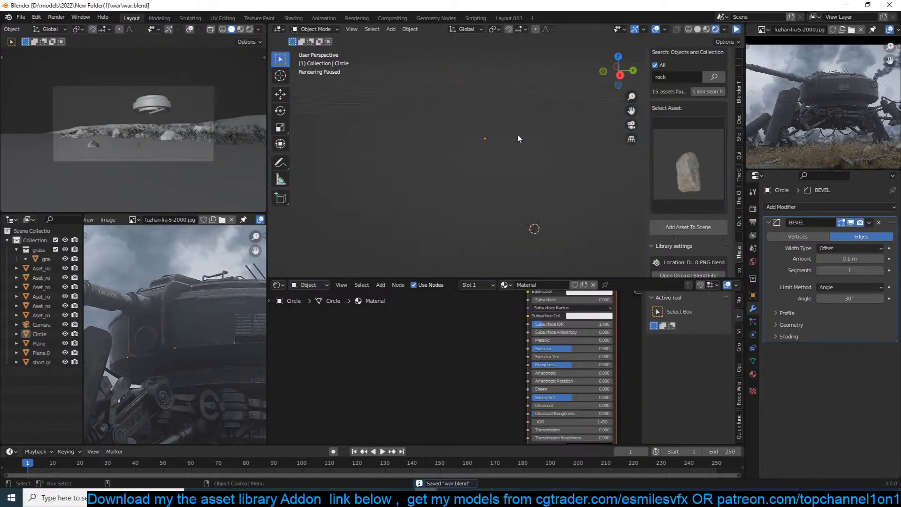
click(461, 125)
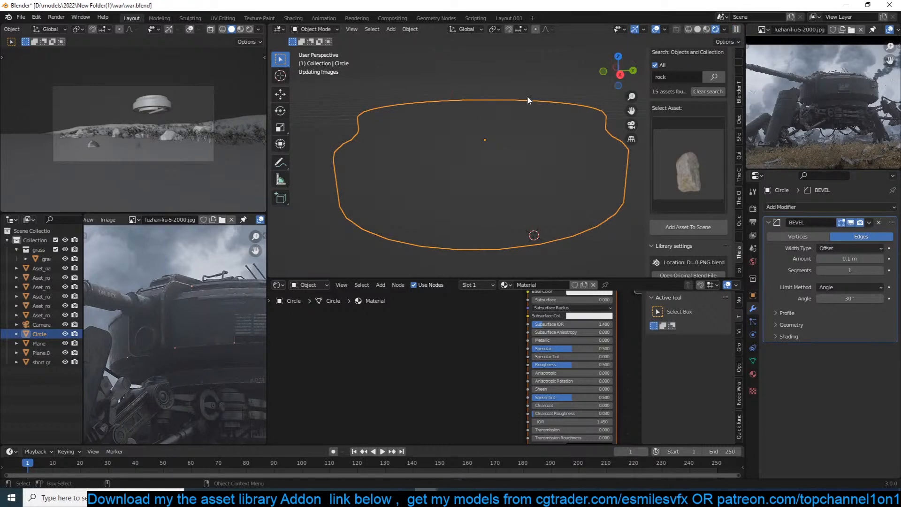
key(KP_Divide)
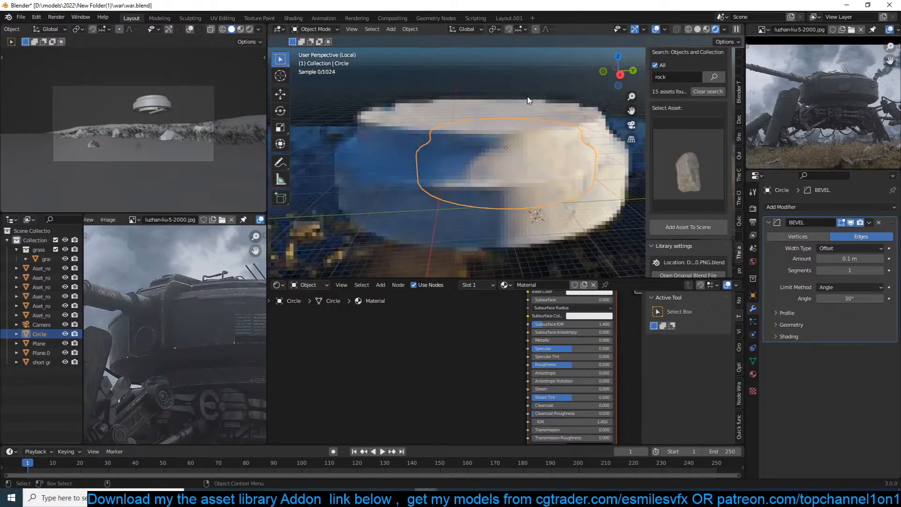
scroll(527, 97, up, 2)
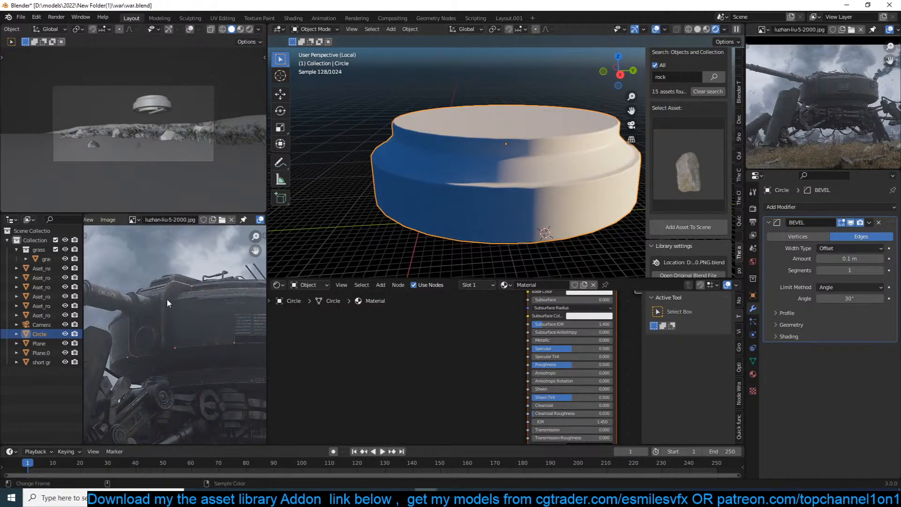
scroll(353, 303, down, 2)
key(shift+a)
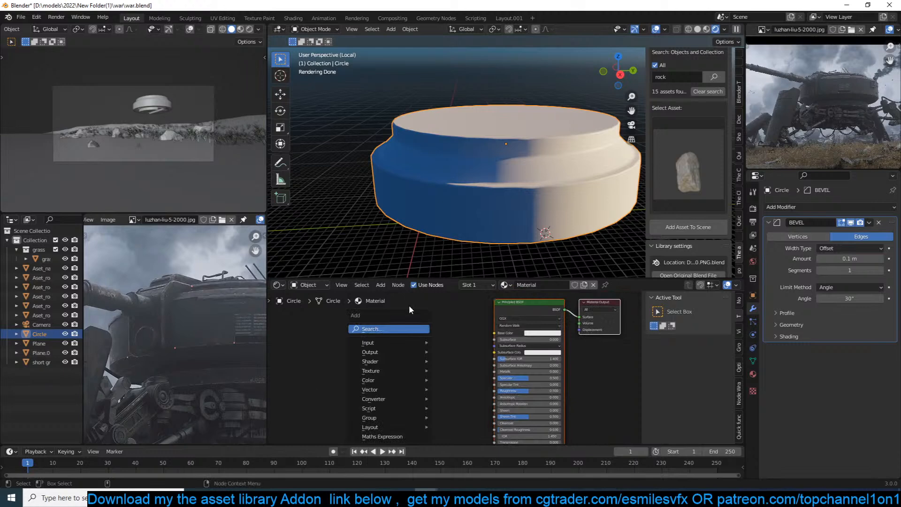
mouse_move(392, 344)
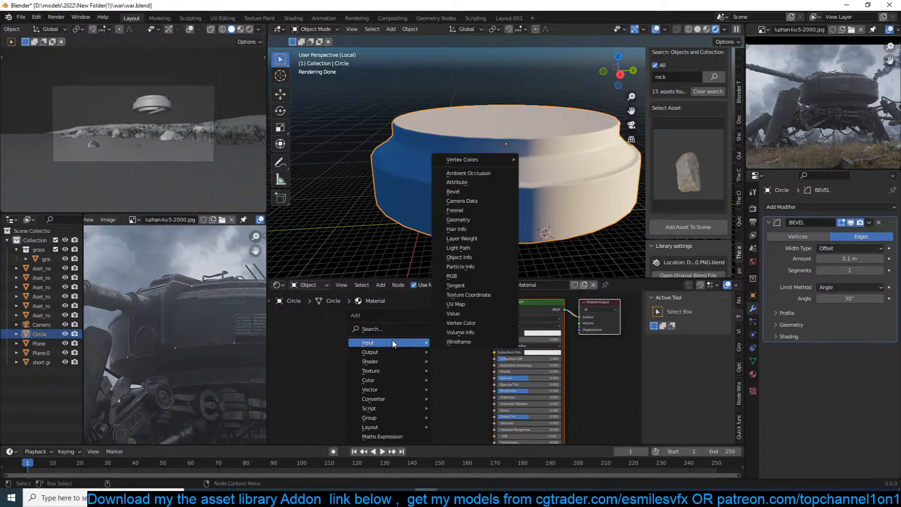
click(477, 229)
right_click(409, 359)
Add a Geometry input node to the body's material, well before the Principled BSDF.
key(shift+a)
mouse_move(403, 358)
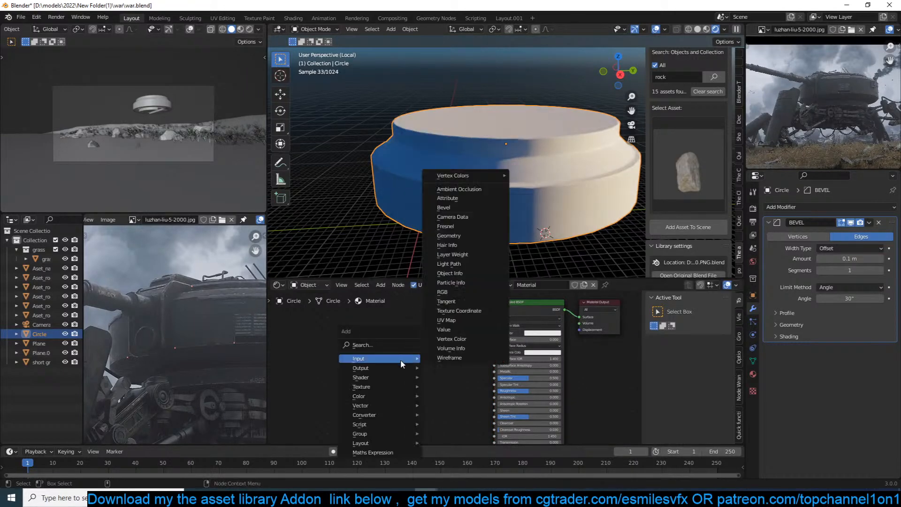
click(469, 227)
click(305, 343)
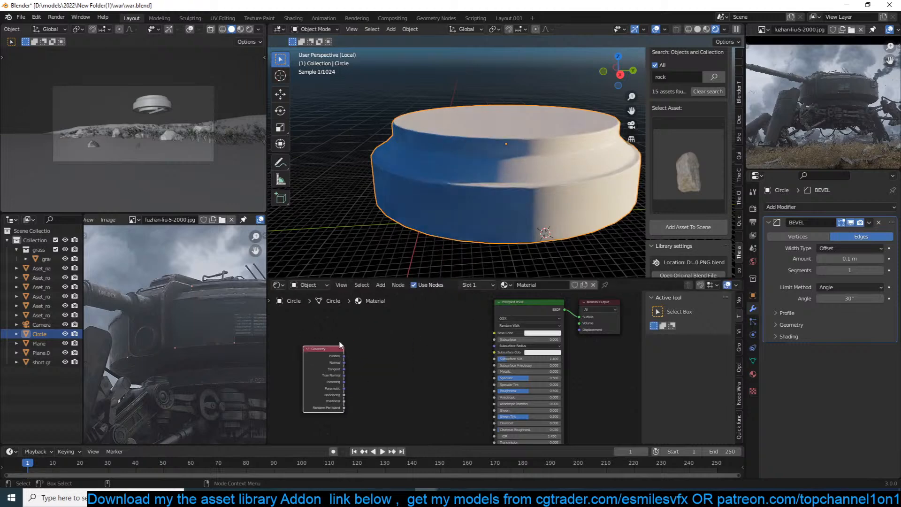
scroll(366, 356, up, 2)
Feed the Geometry node's Pointiness into a new ColorRamp with its black stop at 0.514 and preview it on the body.
key(shift+a)
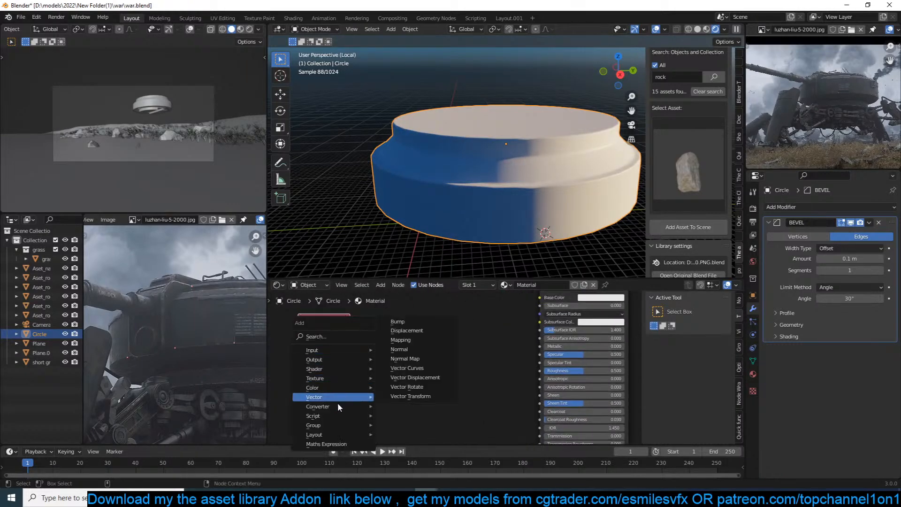
mouse_move(336, 405)
click(419, 293)
click(395, 328)
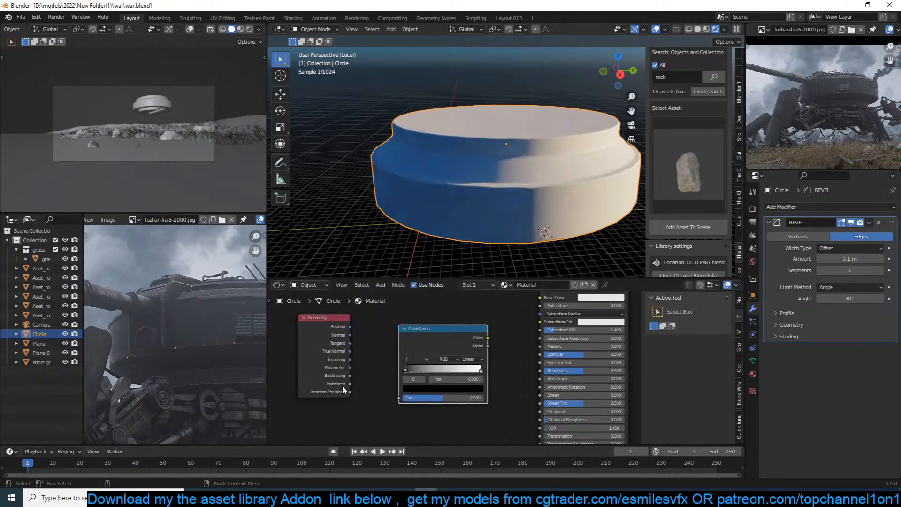
drag(350, 383, 452, 368)
ctrl+shift+click(438, 327)
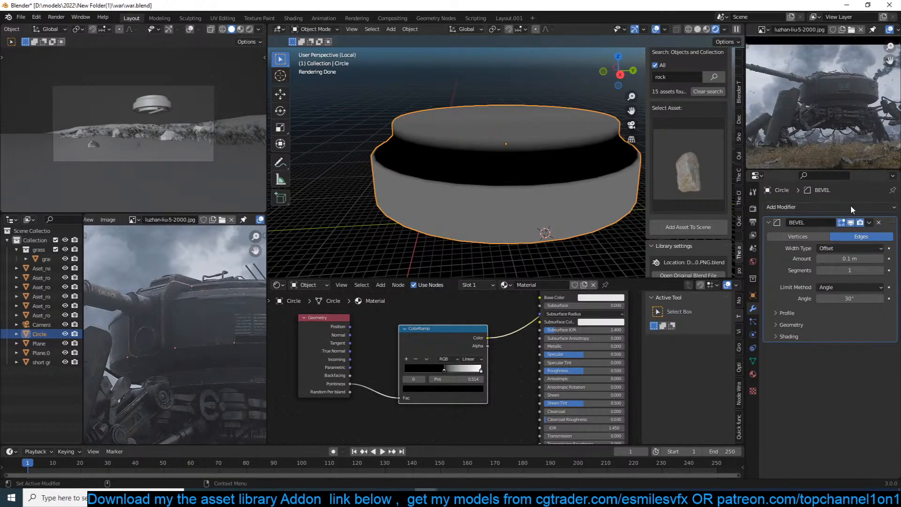
Add a Catmull-Clark Subdivision modifier with viewport level 2 to the round body.
key(ctrl+1)
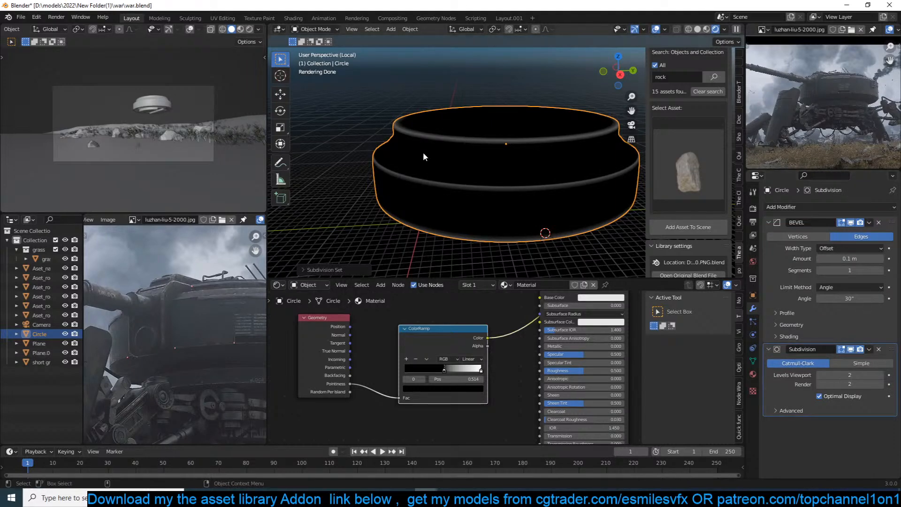
middle_drag(411, 195, 473, 160)
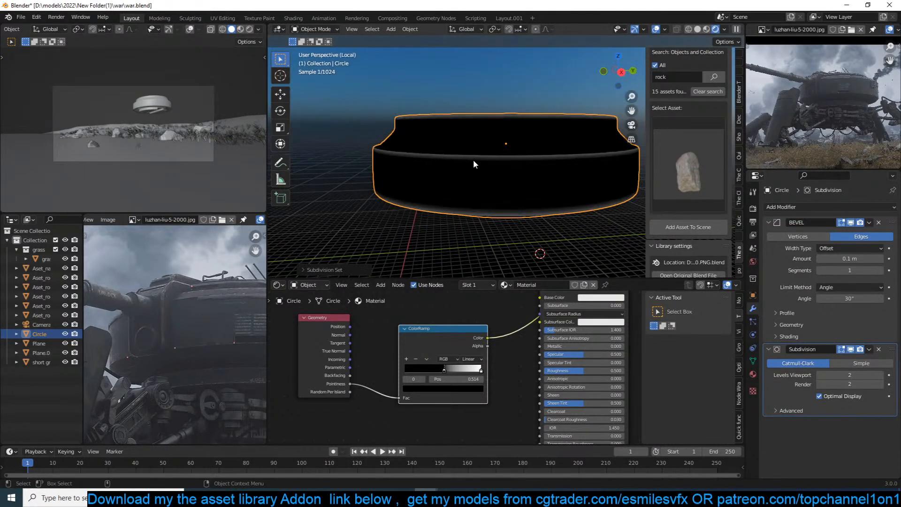
scroll(446, 395, up, 1)
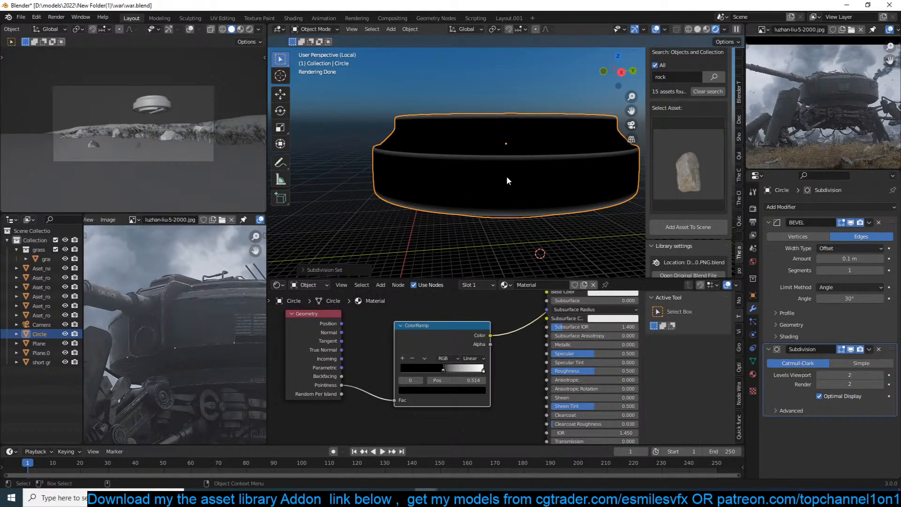
middle_drag(502, 167, 458, 186)
Set the viewport's minimum render samples to 10.
click(753, 208)
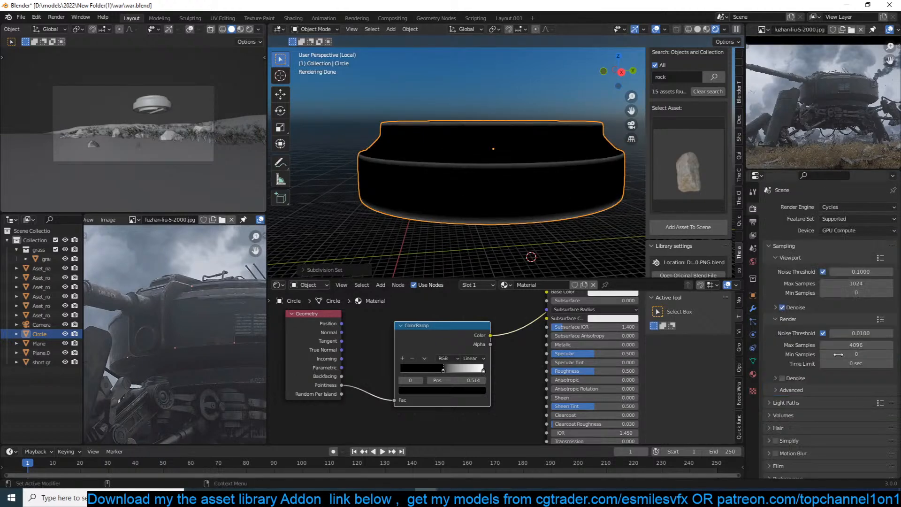
click(857, 291)
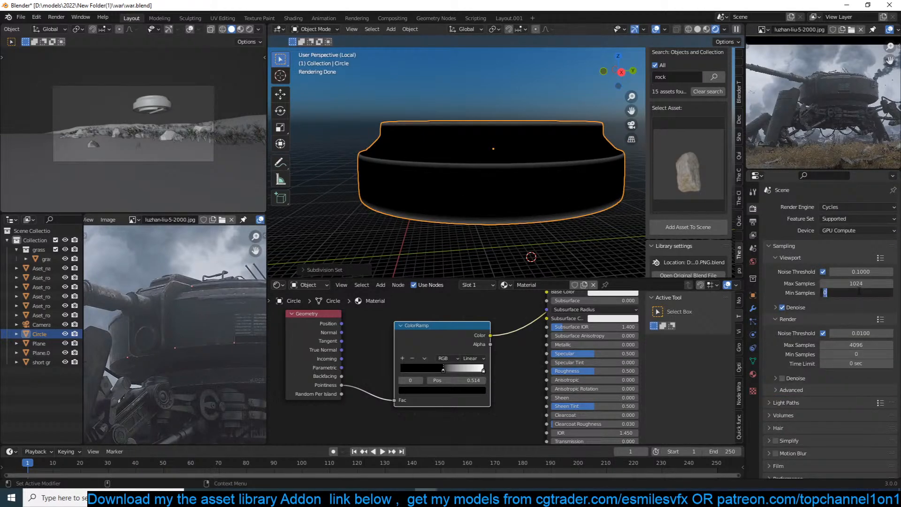
key(Return)
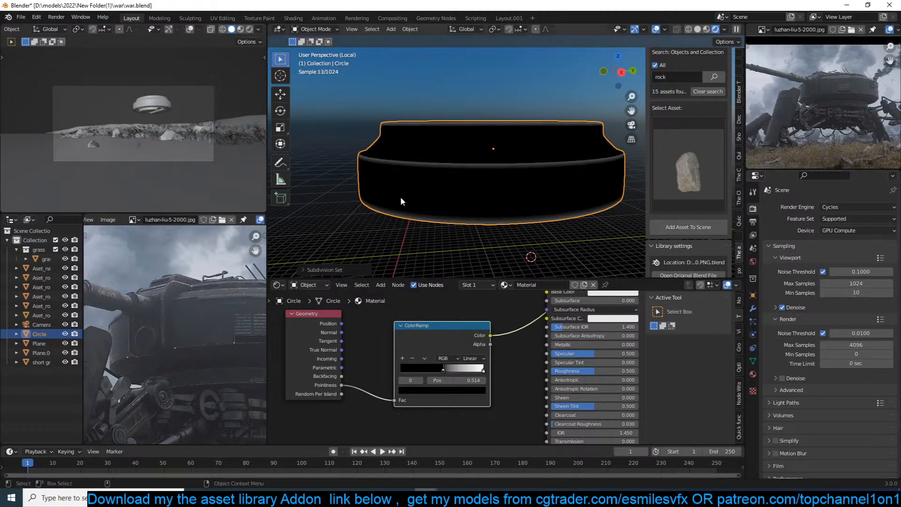
middle_drag(456, 153, 456, 157)
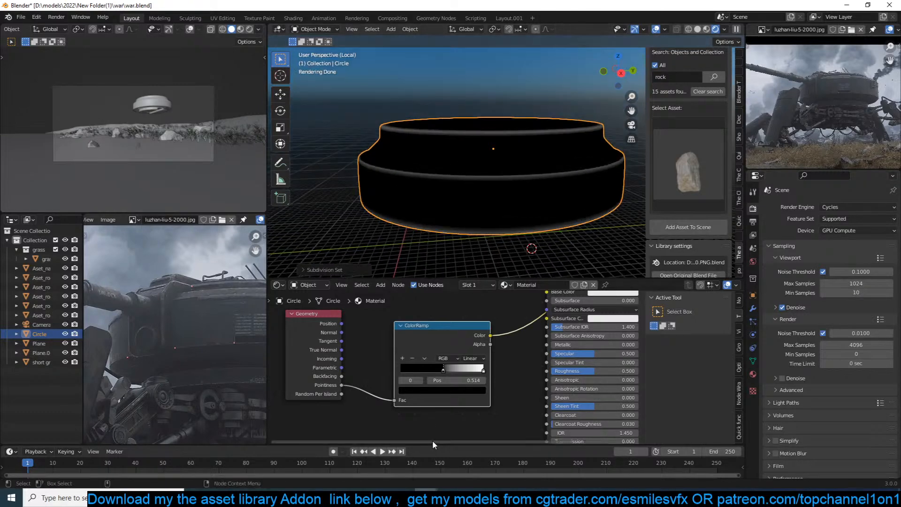
Add a Noise Texture node below the Geometry node and preview it on the body.
middle_drag(410, 427, 428, 423)
middle_drag(408, 364, 450, 339)
key(shift+a)
mouse_move(370, 328)
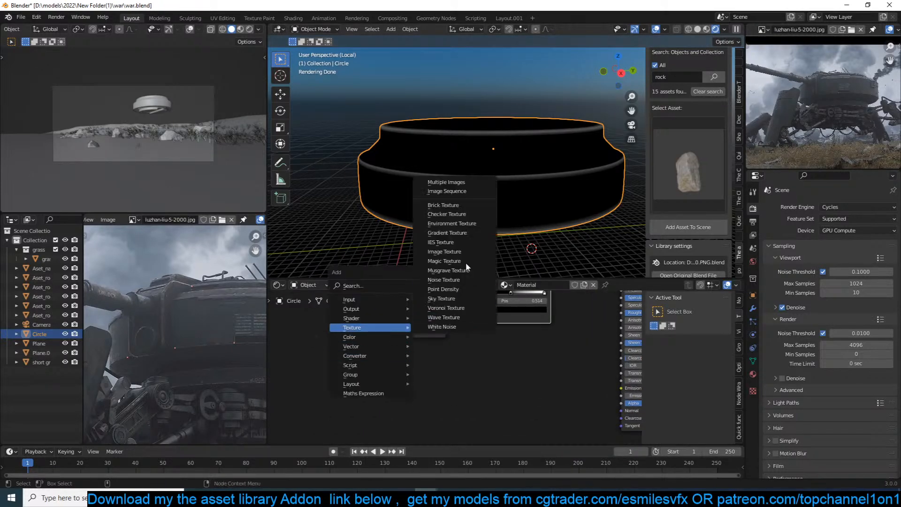
click(444, 280)
click(366, 359)
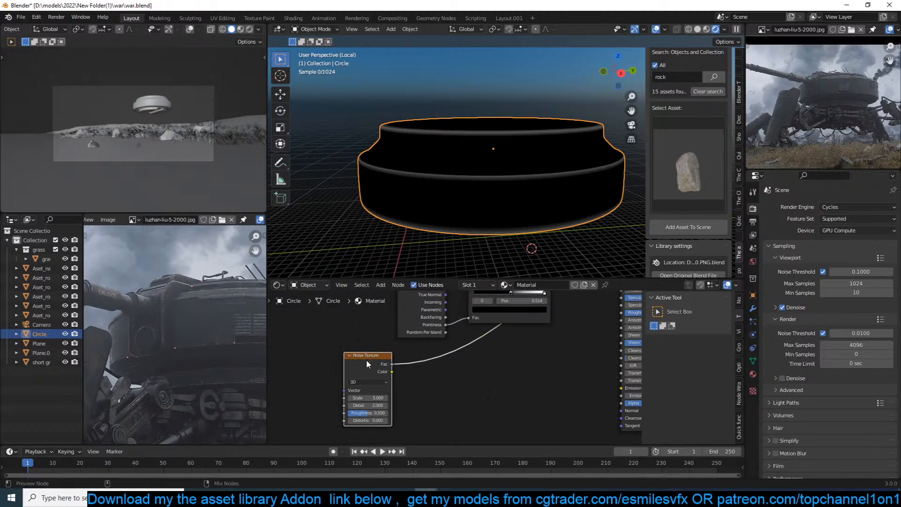
Add Mapping and Texture Coordinate nodes to the Noise Texture and drive the mapping with Object coordinates.
mouse_move(393, 375)
middle_down()
mouse_move(359, 406)
mouse_move(378, 373)
middle_up()
scroll(377, 371, up, 2)
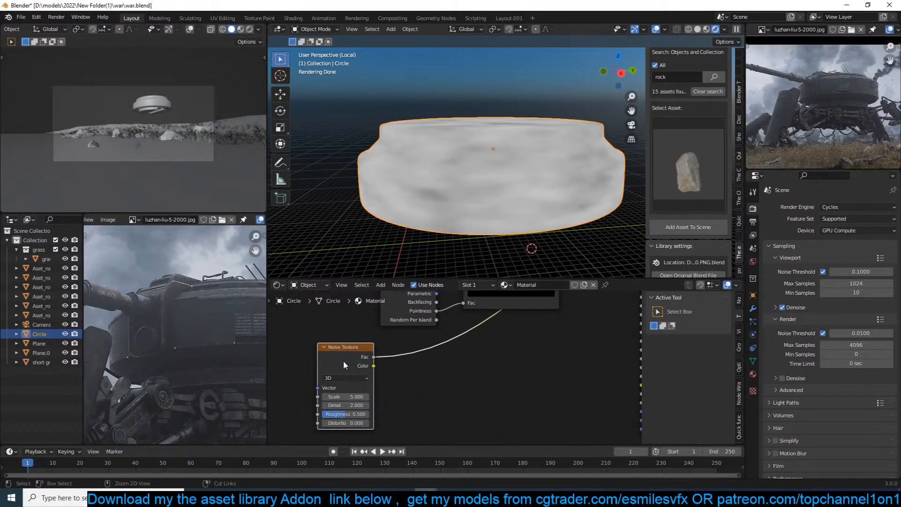
key(ctrl+t)
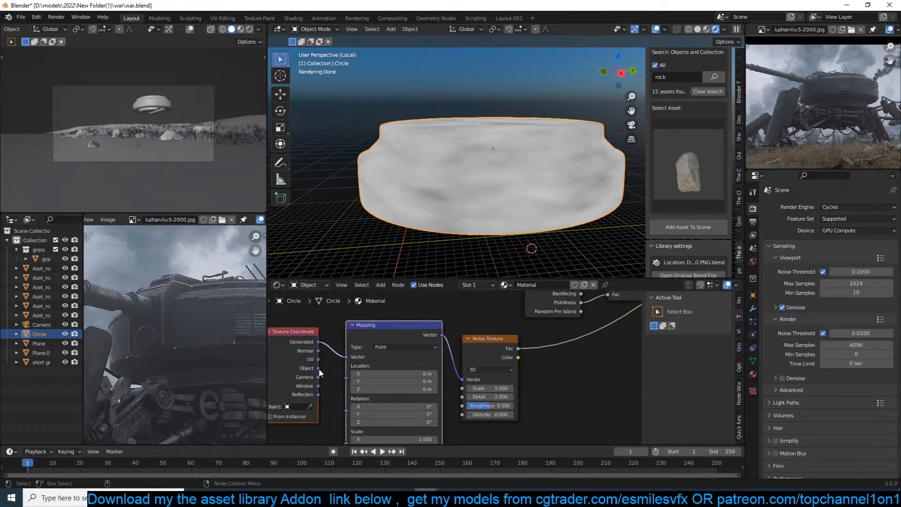
drag(319, 368, 347, 356)
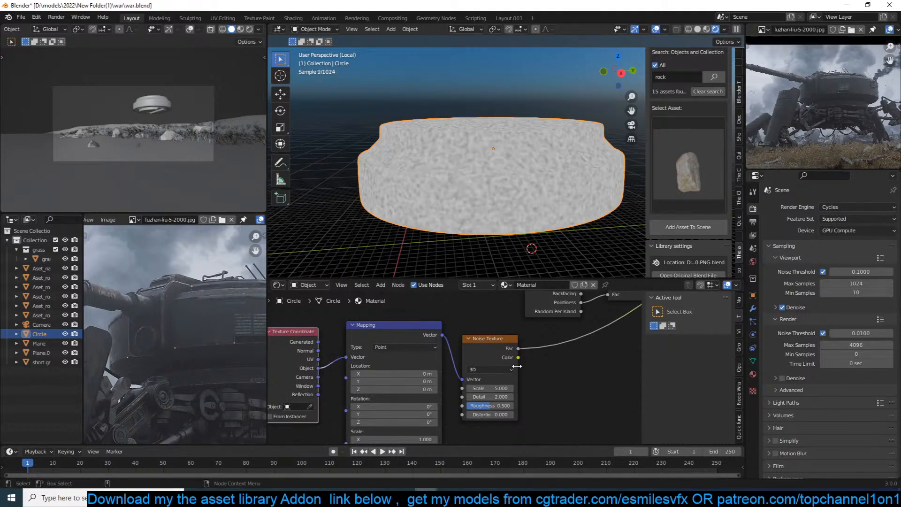
Set the Noise Texture's scale to -1.800 for a larger pattern on the body.
scroll(503, 348, up, 2)
click(464, 379)
drag(492, 379, 466, 379)
scroll(542, 353, down, 1)
Insert a ColorRamp after the Noise Texture and move its black stop inward to 0.268.
middle_drag(542, 352, 387, 401)
key(shift+a)
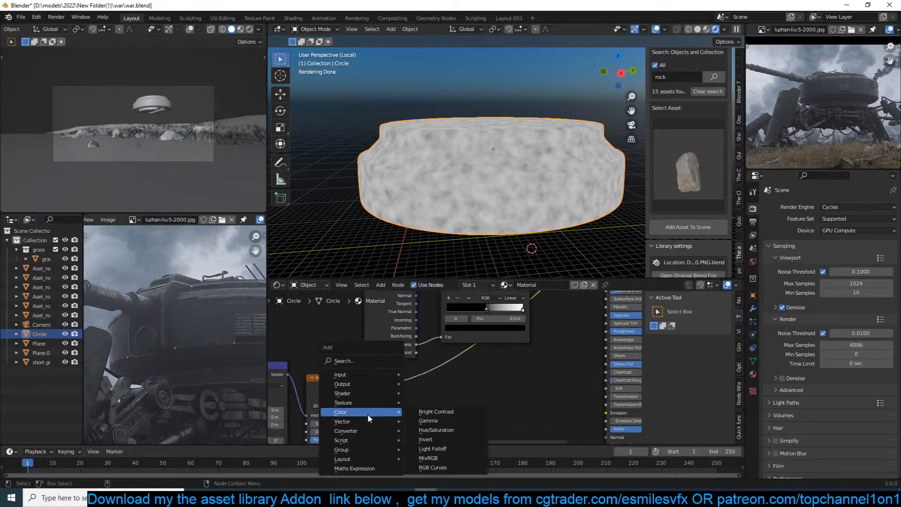
mouse_move(370, 431)
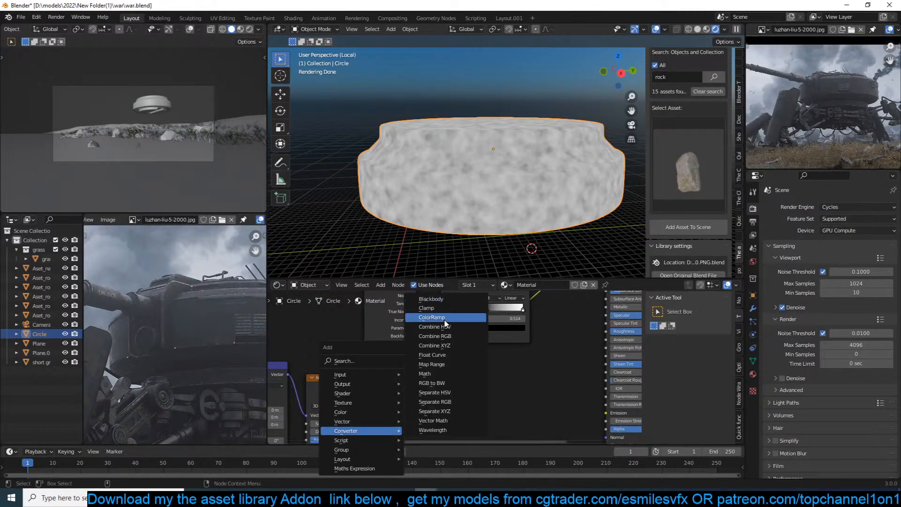
click(445, 317)
click(417, 412)
drag(411, 401, 432, 397)
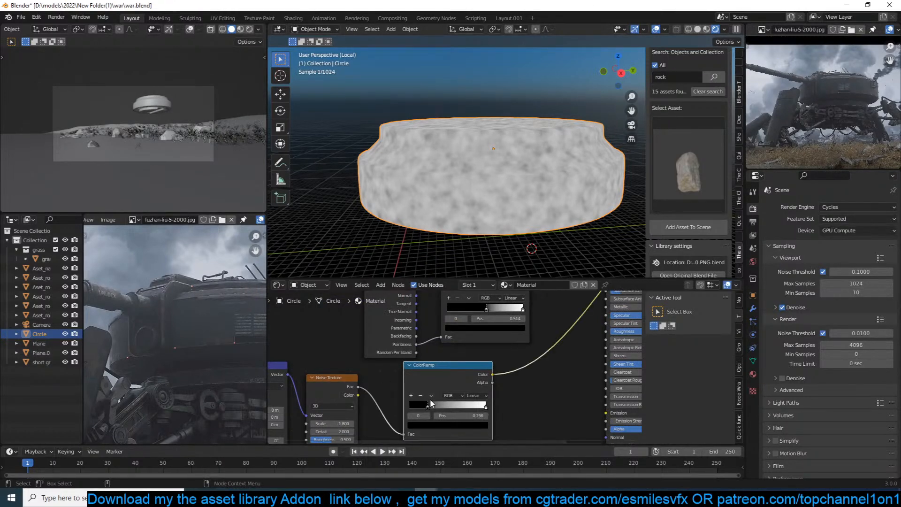
Move the Geometry node and its ColorRamp away from the Principled BSDF, then place that ColorRamp above the noise ColorRamp.
middle_drag(485, 345, 500, 362)
scroll(460, 372, down, 1)
drag(535, 300, 361, 346)
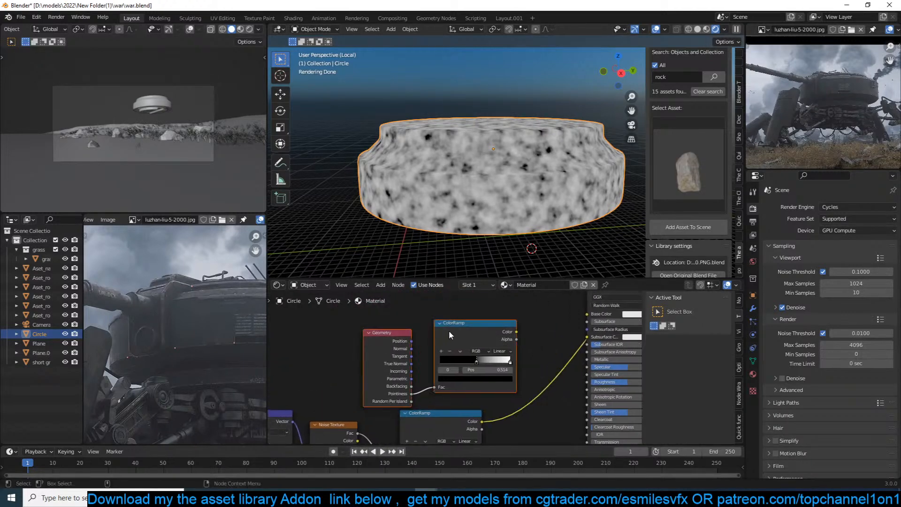
drag(469, 343, 408, 341)
click(520, 353)
middle_drag(520, 353, 510, 349)
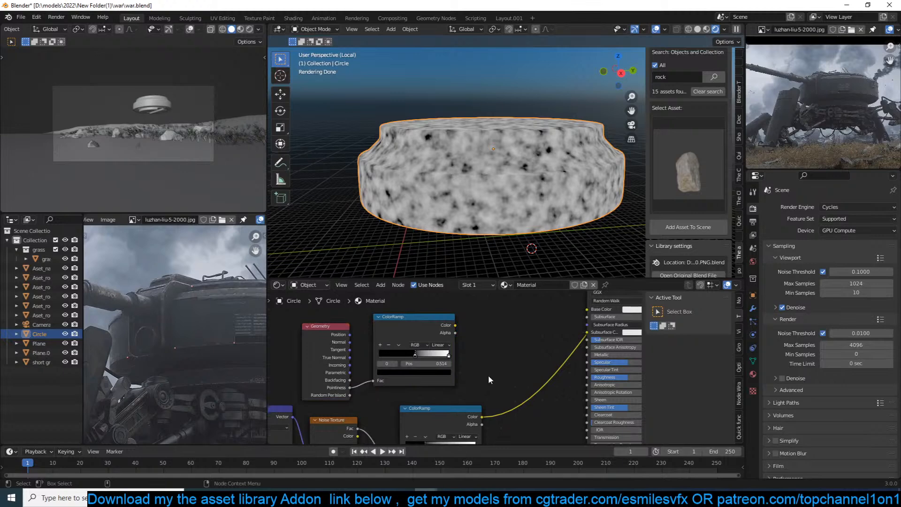
middle_drag(480, 381, 467, 379)
drag(392, 321, 422, 328)
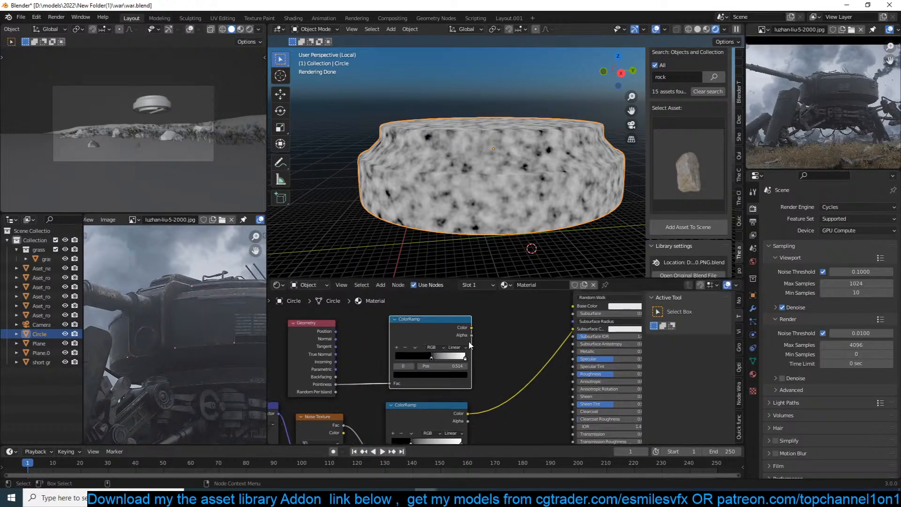
Mix the pointiness ColorRamp with the noise ColorRamp, and expand and reposition the new Mix node between them and the shader.
middle_drag(459, 343, 439, 342)
scroll(453, 331, up, 1)
ctrl+shift+right_drag(419, 400, 427, 348)
scroll(493, 362, up, 3)
middle_drag(493, 362, 456, 361)
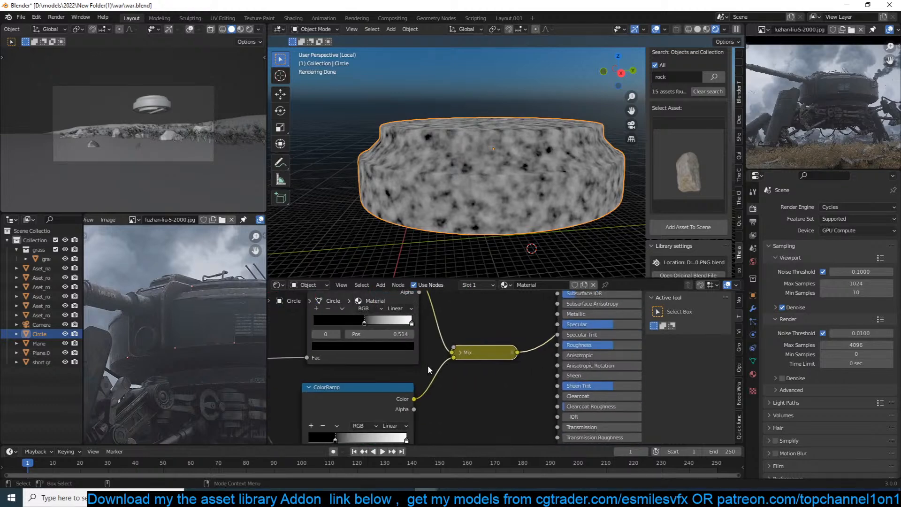
click(457, 353)
drag(466, 361, 477, 327)
Set the Mix node's factor to 1.000 and its blending mode to Color Dodge.
drag(496, 368, 523, 368)
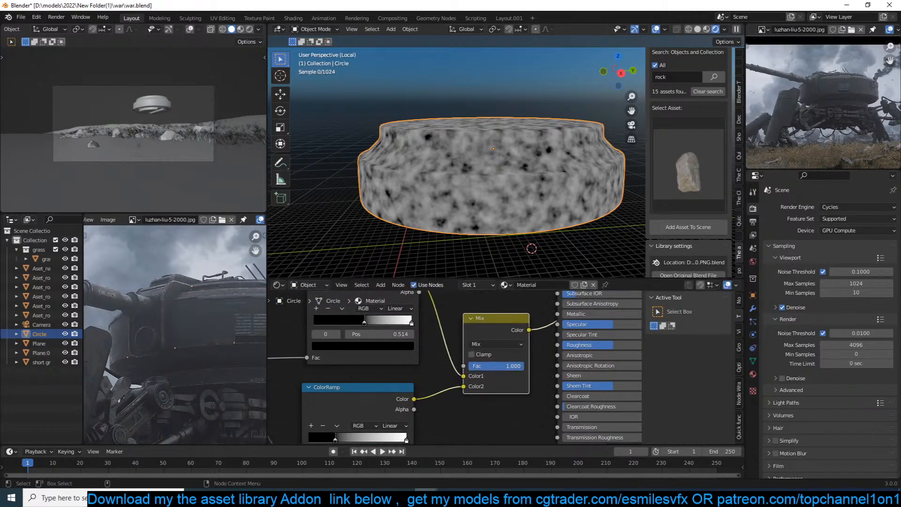
click(508, 342)
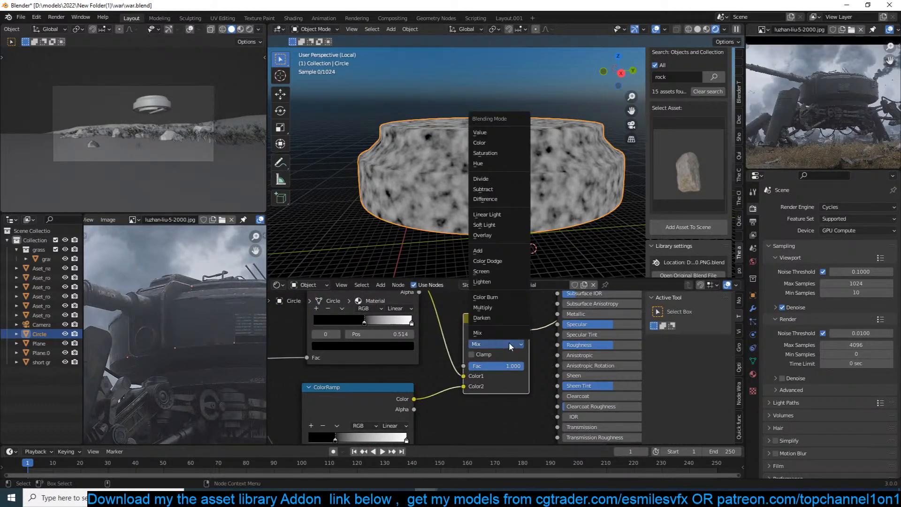
click(492, 260)
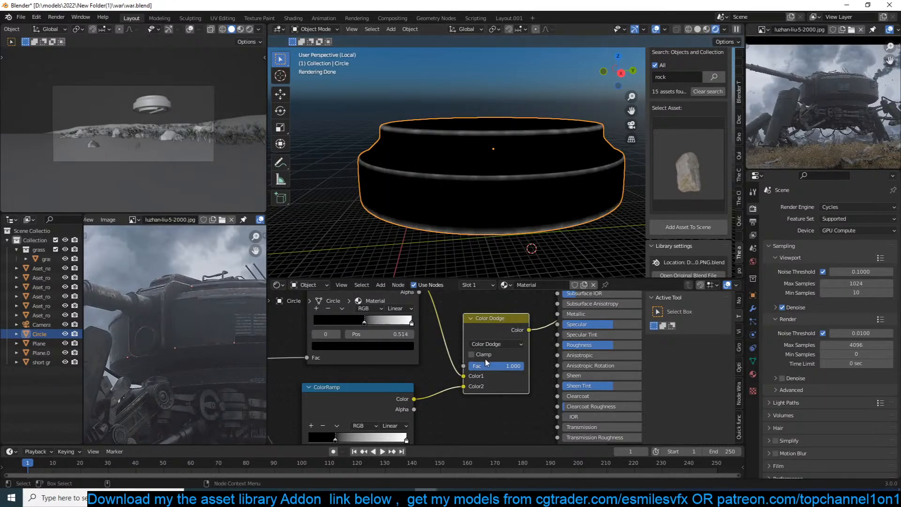
Try Color Burn and swapped colour inputs on the mix node, and restore Color Dodge with the original input order.
click(495, 344)
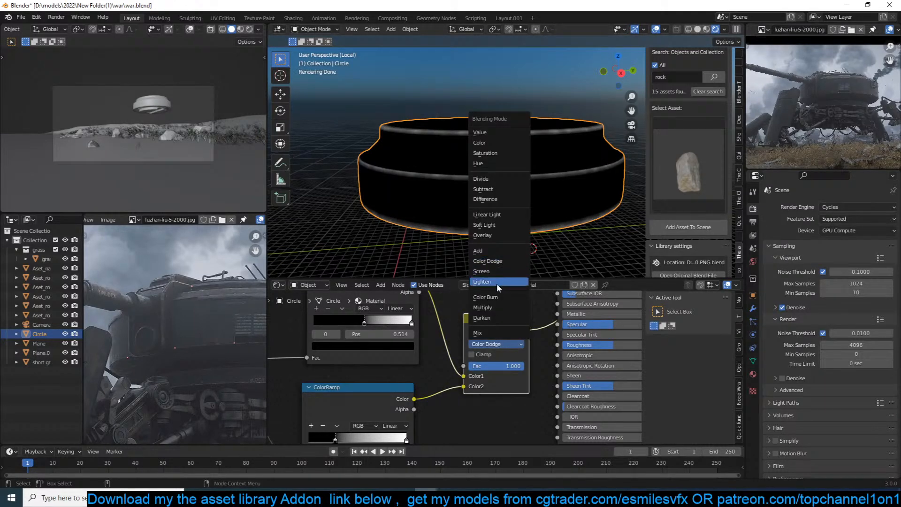
click(496, 298)
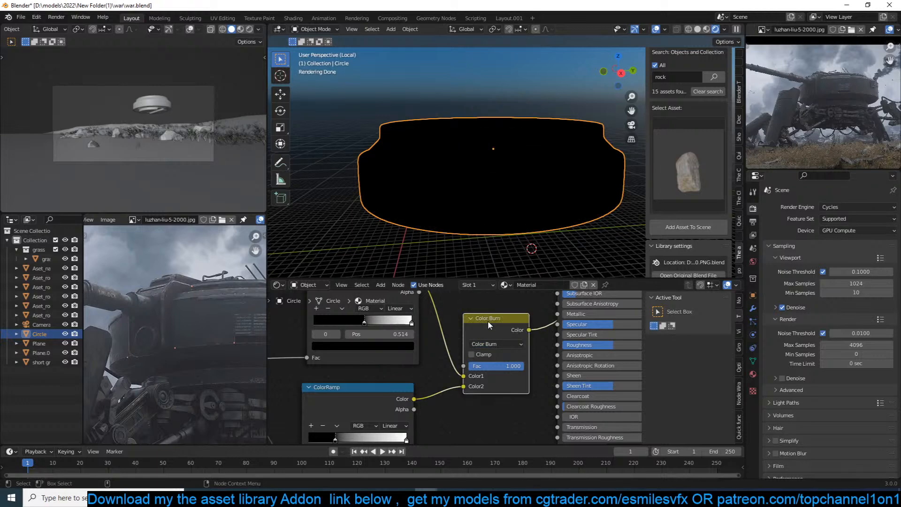
mouse_move(508, 366)
mouse_down()
mouse_move(469, 366)
mouse_move(514, 366)
mouse_up()
mouse_move(463, 386)
mouse_down()
mouse_move(464, 376)
mouse_move(514, 367)
mouse_up()
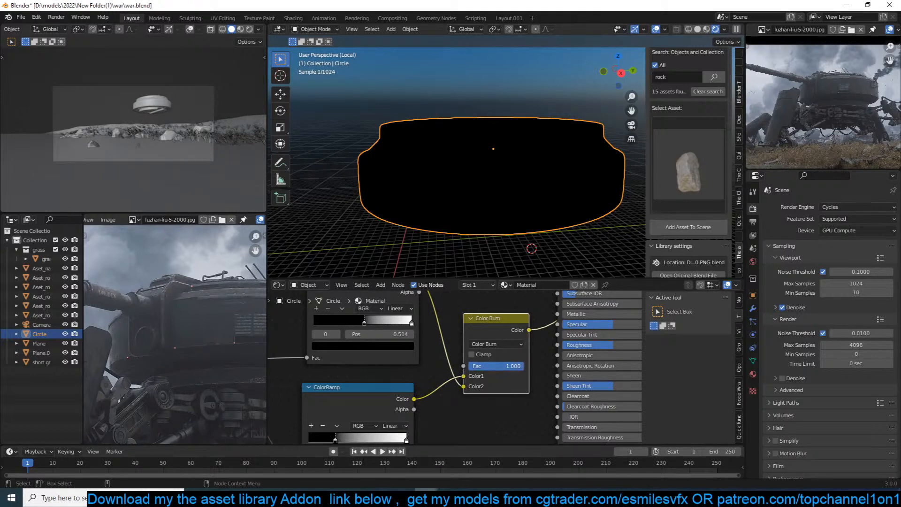
click(497, 344)
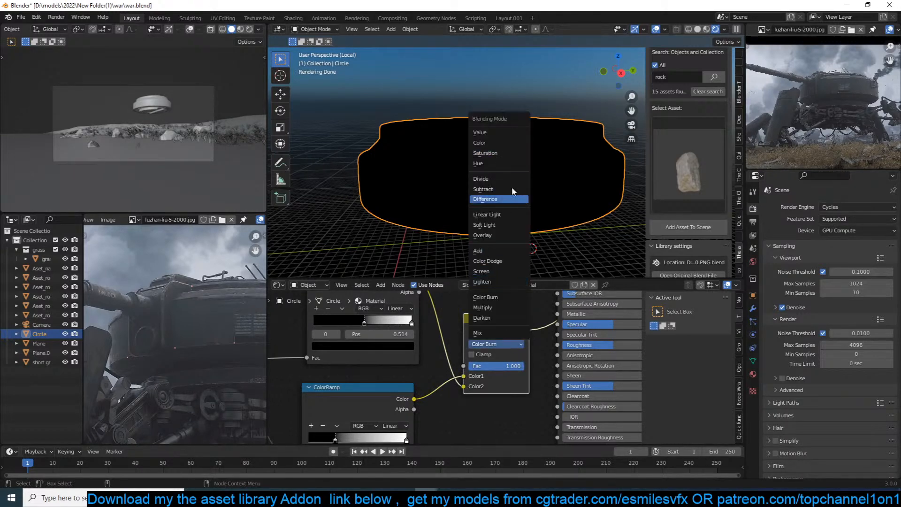
click(488, 297)
click(495, 345)
click(490, 261)
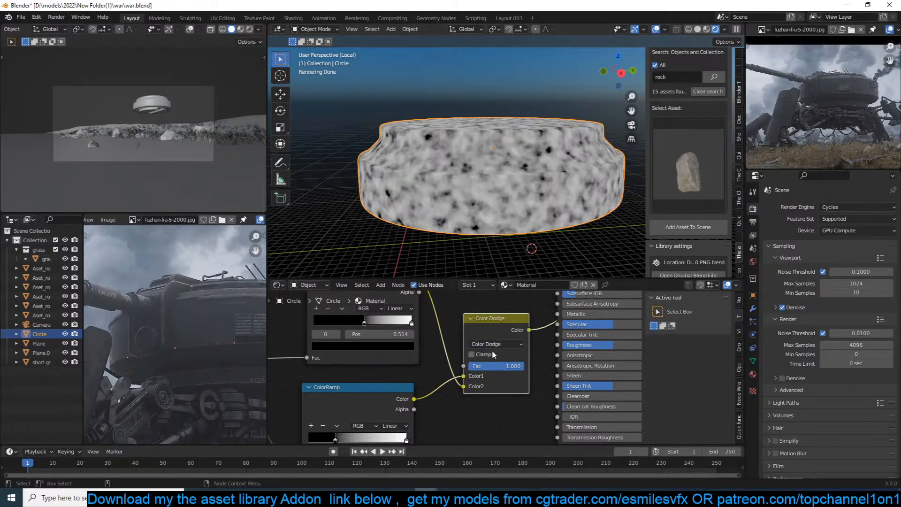
drag(464, 387, 462, 377)
Tighten the noise ColorRamp by moving its white stop inward and its black stop to 0.300.
scroll(454, 390, up, 2)
middle_drag(454, 390, 517, 303)
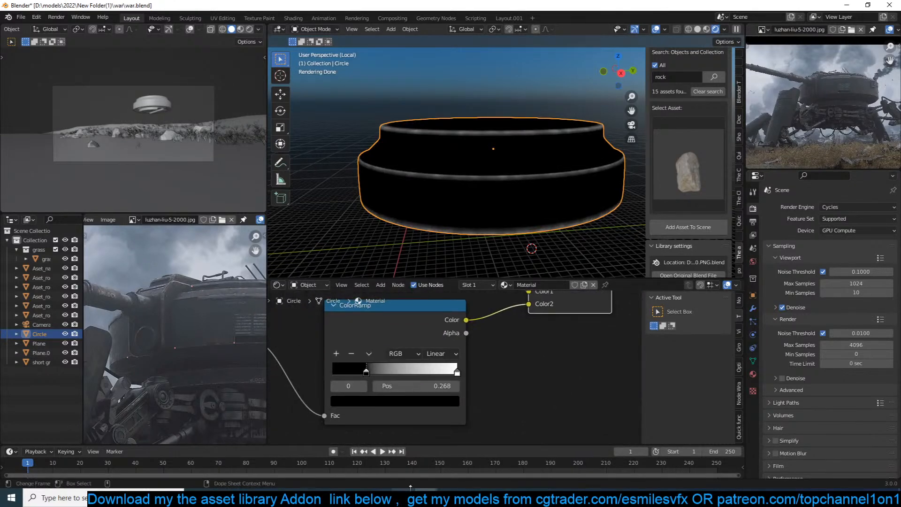
drag(448, 371, 376, 372)
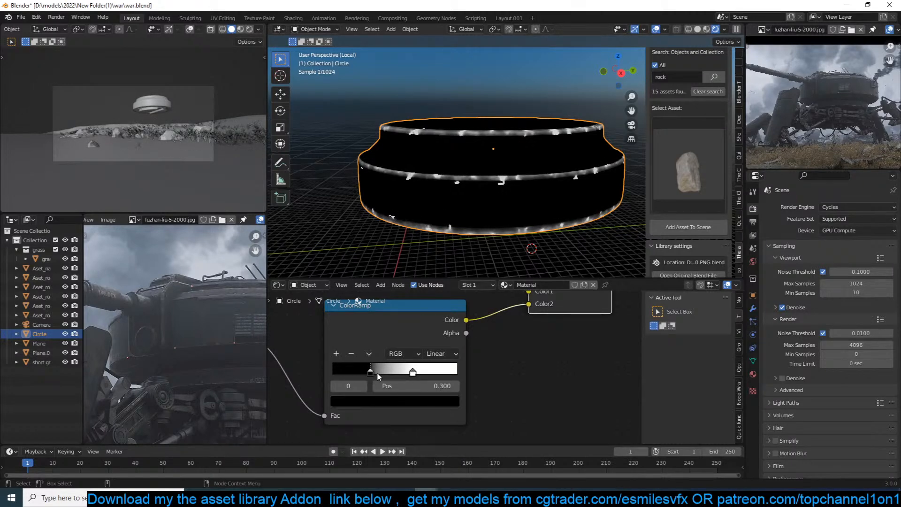
Narrow the edge highlights by moving the pointiness ColorRamp's white stop inward and its black stop to about 0.527.
scroll(461, 345, down, 1)
middle_drag(460, 346, 383, 390)
middle_drag(434, 336, 464, 377)
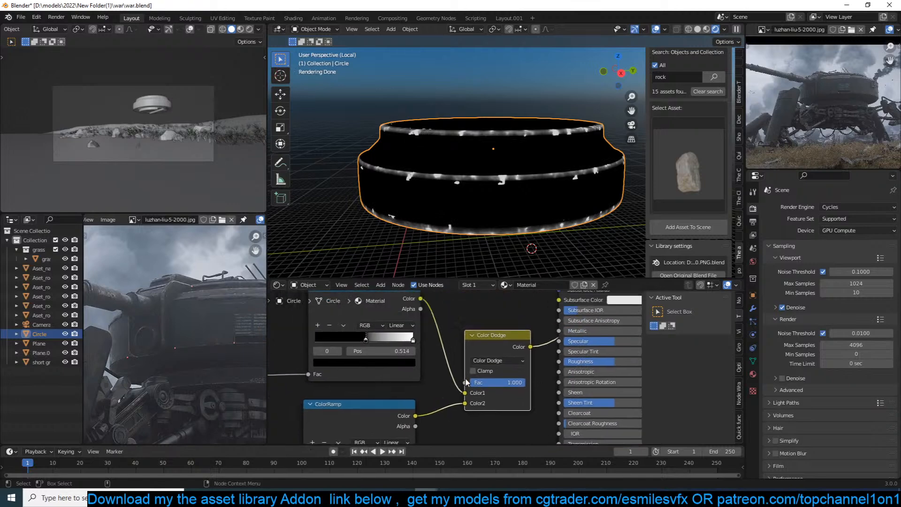
scroll(462, 376, up, 1)
click(367, 334)
drag(367, 334, 360, 334)
middle_drag(459, 153, 462, 174)
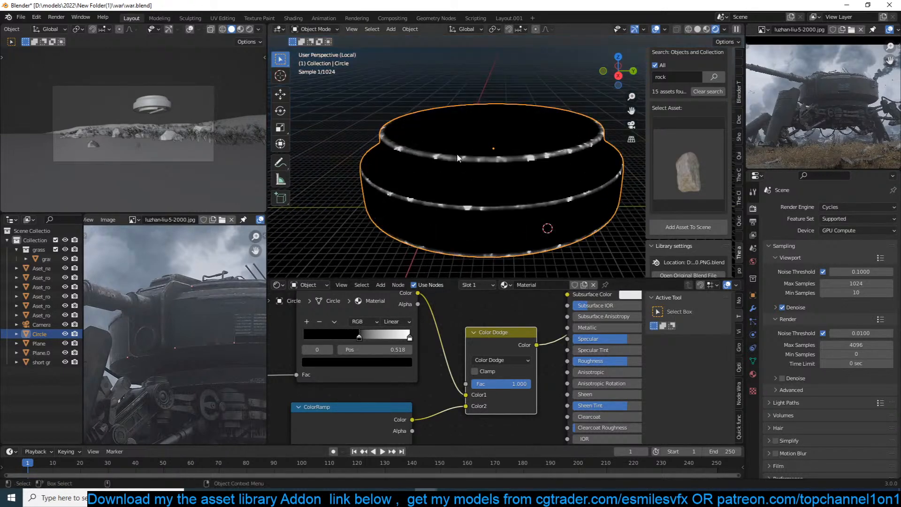
drag(408, 337, 365, 336)
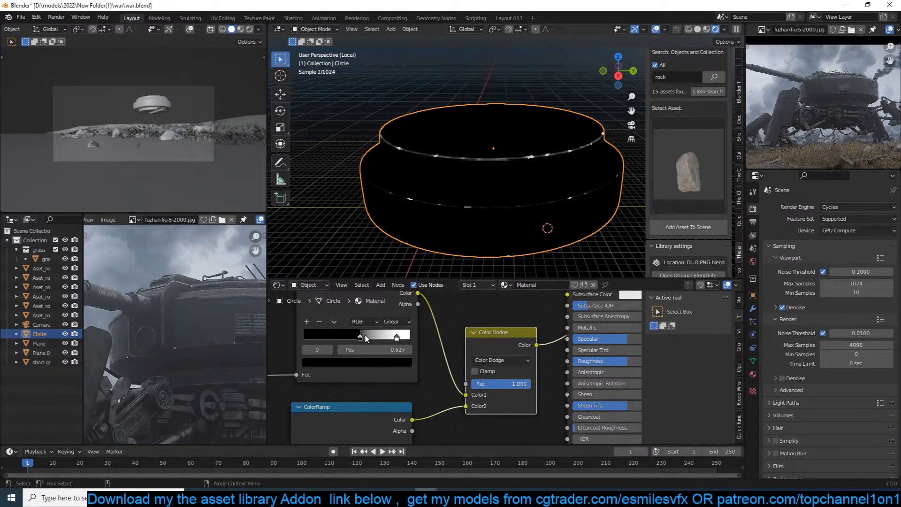
Readjust the Noise Texture's scale to change the size of the worn edge patches.
scroll(412, 374, down, 2)
middle_drag(329, 400, 494, 314)
mouse_move(392, 384)
mouse_down()
mouse_move(368, 384)
mouse_move(378, 383)
mouse_up()
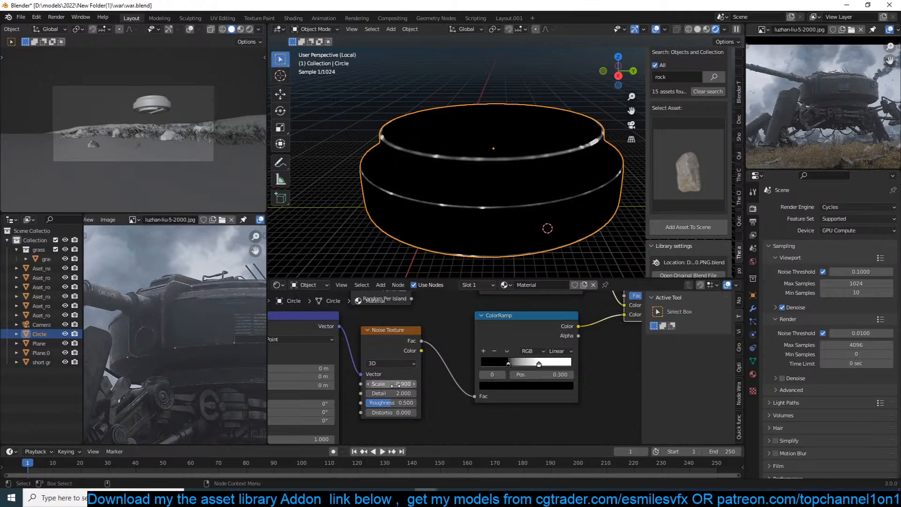
Move the Color Dodge node and the nodes feeding it farther from the Principled BSDF as a group.
scroll(488, 364, down, 5)
middle_drag(488, 363, 439, 386)
scroll(440, 386, down, 2)
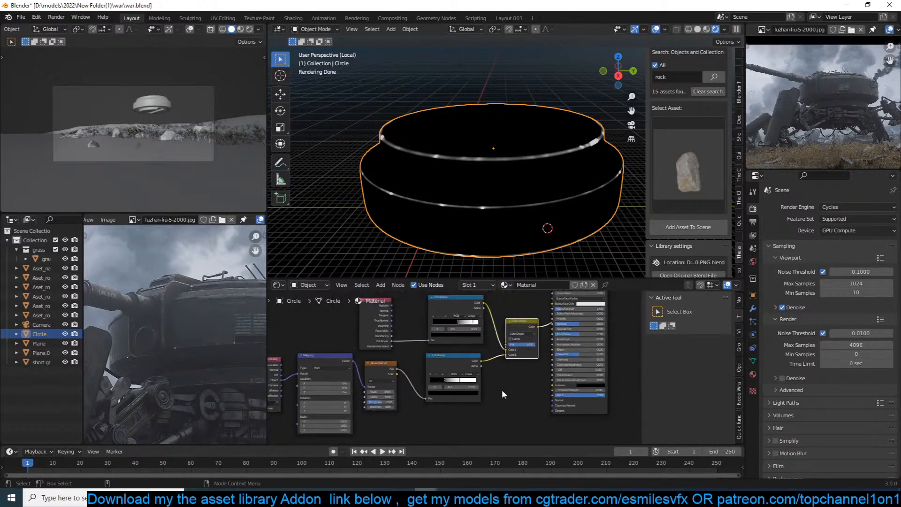
drag(517, 406, 301, 331)
drag(523, 325, 480, 324)
click(508, 388)
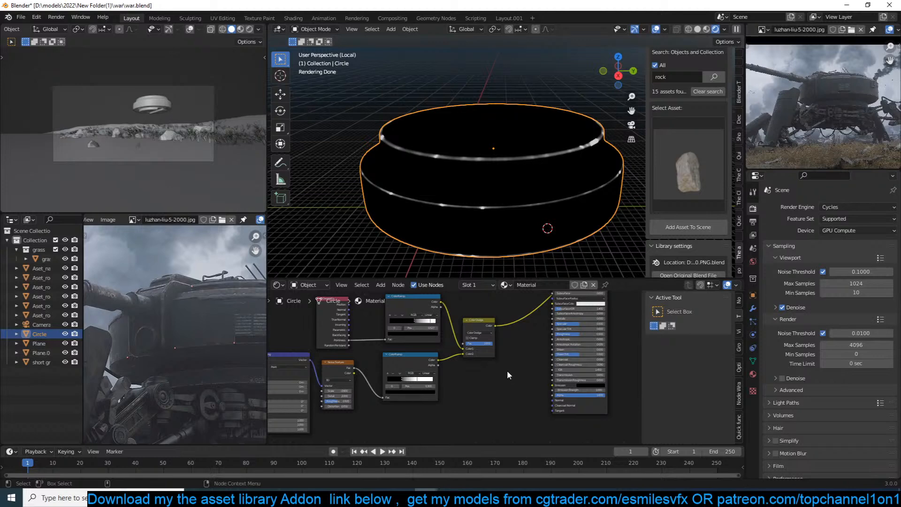
Add an Image Texture node below the noise ColorRamp.
scroll(506, 365, up, 2)
middle_drag(507, 363, 524, 385)
scroll(525, 385, down, 4)
mouse_move(418, 357)
middle_down()
mouse_move(499, 330)
mouse_move(393, 349)
mouse_move(562, 316)
middle_up()
scroll(471, 334, up, 2)
scroll(417, 350, up, 2)
scroll(444, 346, up, 1)
scroll(513, 362, down, 2)
middle_drag(472, 380, 454, 348)
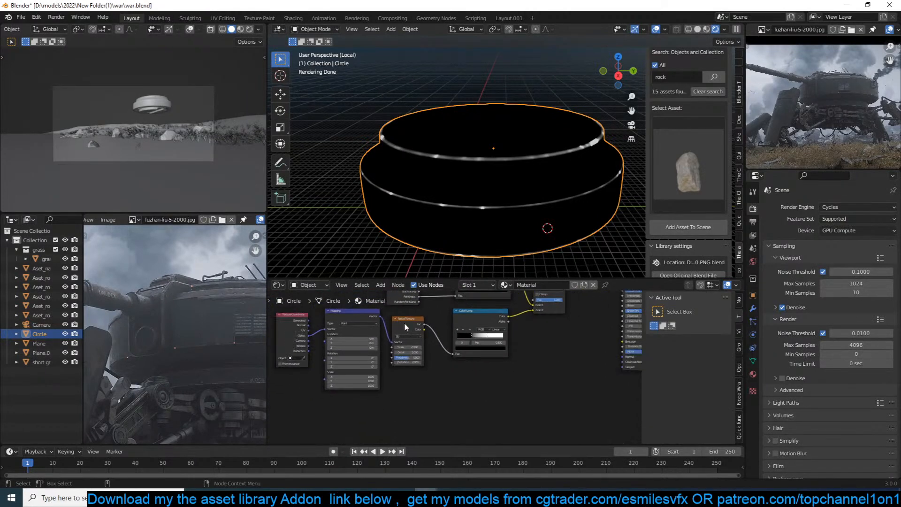
key(shift+a)
mouse_move(429, 343)
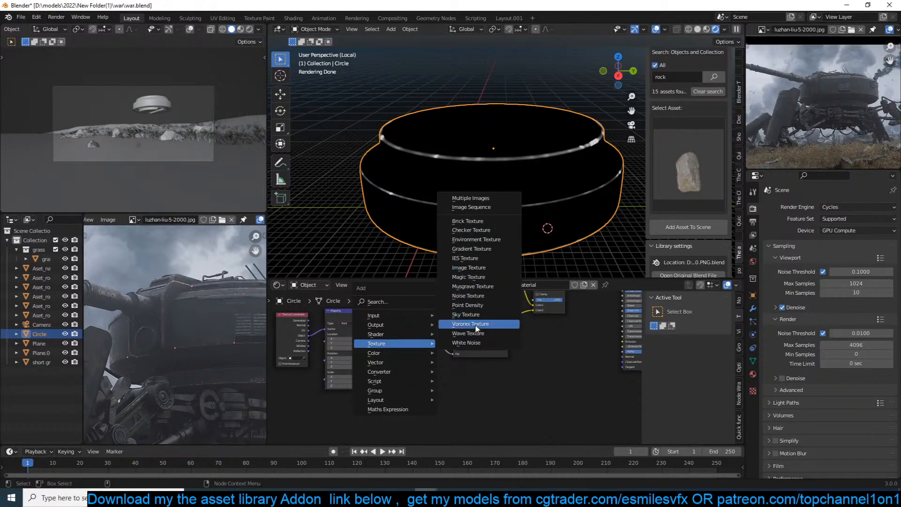
click(468, 267)
click(482, 401)
Load grunge_map_16_bitmap_output.jpg from the grunges folder into the Image Texture and move the node beside the Color Dodge node.
click(493, 397)
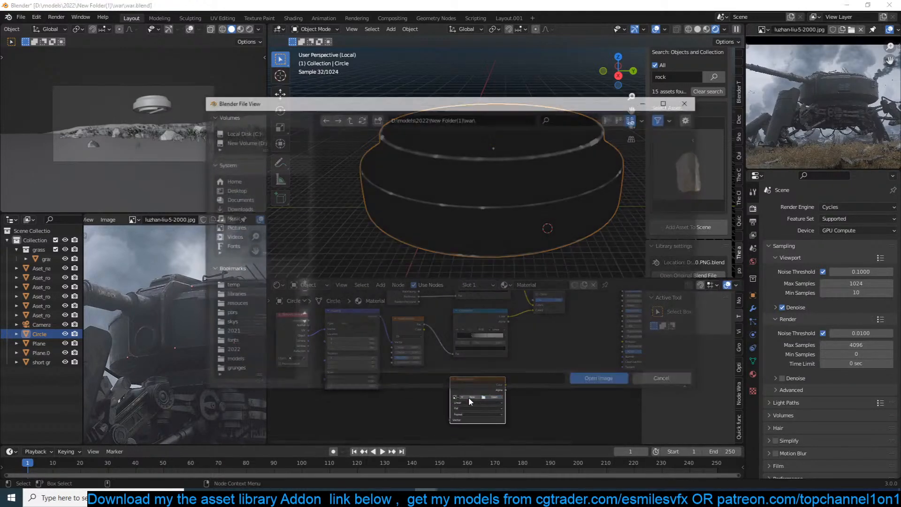
click(233, 370)
double_click(630, 234)
middle_drag(534, 362, 421, 393)
drag(376, 422, 441, 392)
Mix the Color Dodge output with the grunge texture through a new Mix node, and save the file.
ctrl+shift+right_drag(441, 389, 443, 323)
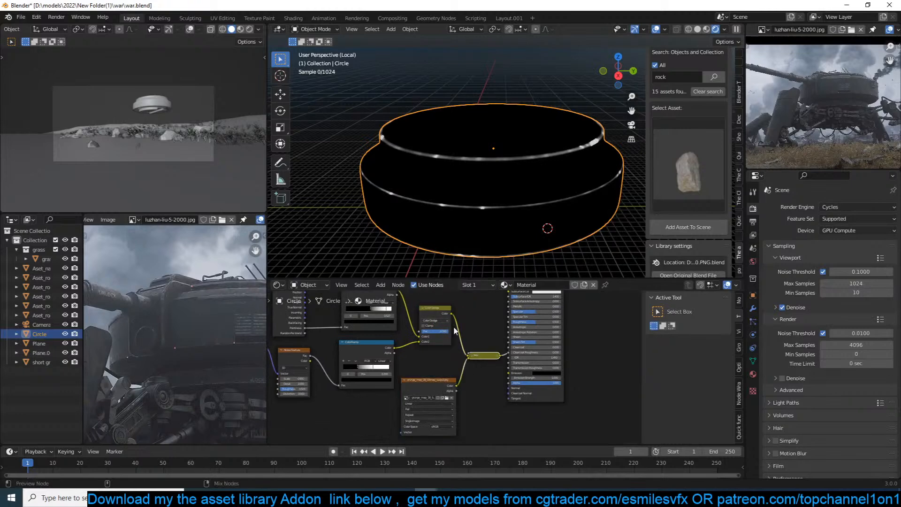
scroll(425, 337, up, 3)
middle_drag(463, 336, 380, 334)
scroll(380, 335, up, 2)
key(ctrl+s)
Expand the new Mix node and set its blending mode to Color Burn.
click(370, 347)
click(387, 365)
click(388, 325)
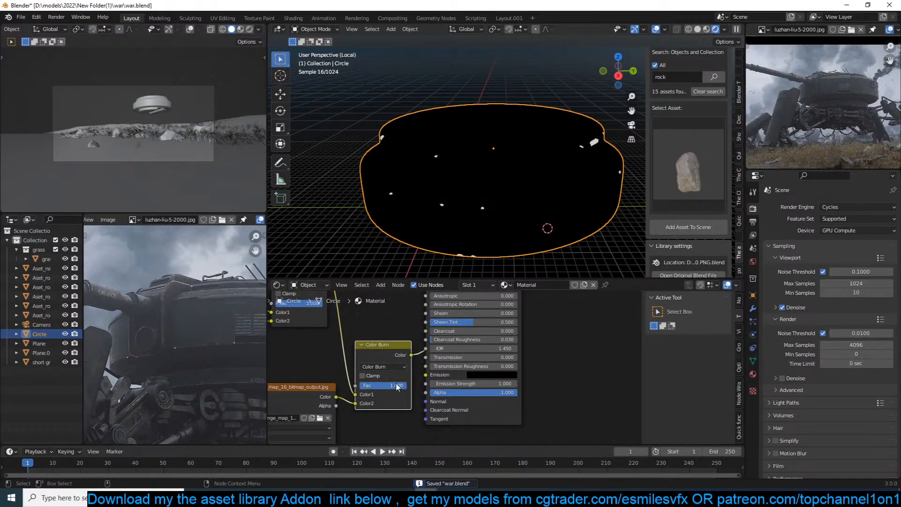
Feed the existing Mapping node's output into the grunge texture's vector and set the texture's projection to Box.
middle_drag(360, 371, 447, 334)
drag(385, 359, 372, 390)
middle_drag(372, 392, 516, 311)
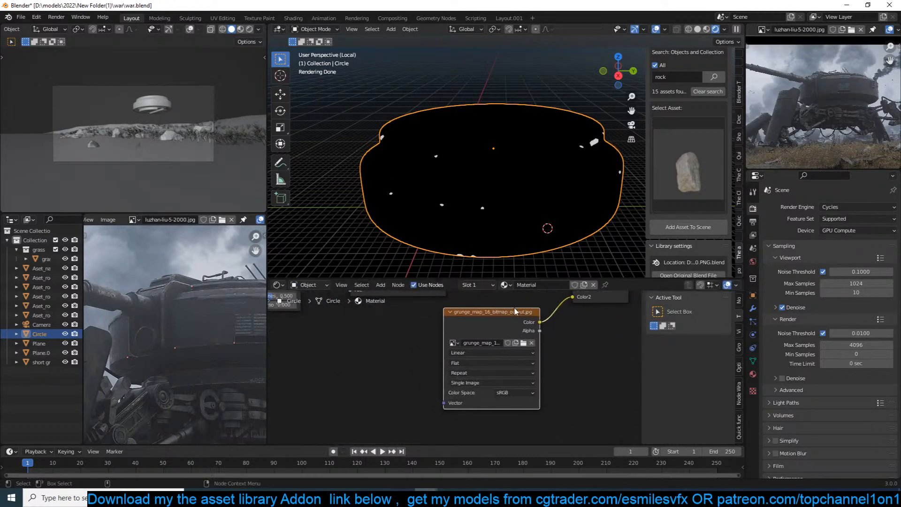
click(485, 371)
click(594, 331)
scroll(537, 329, down, 8)
middle_drag(453, 321, 464, 363)
drag(340, 334, 469, 410)
scroll(483, 403, up, 2)
click(494, 405)
click(483, 414)
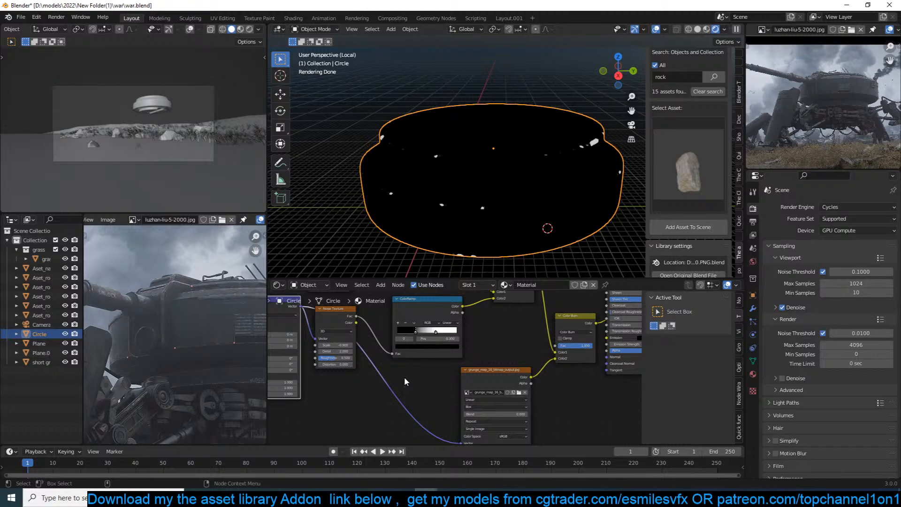
Set the Color Burn node's factor to 0.333.
middle_drag(472, 350, 444, 322)
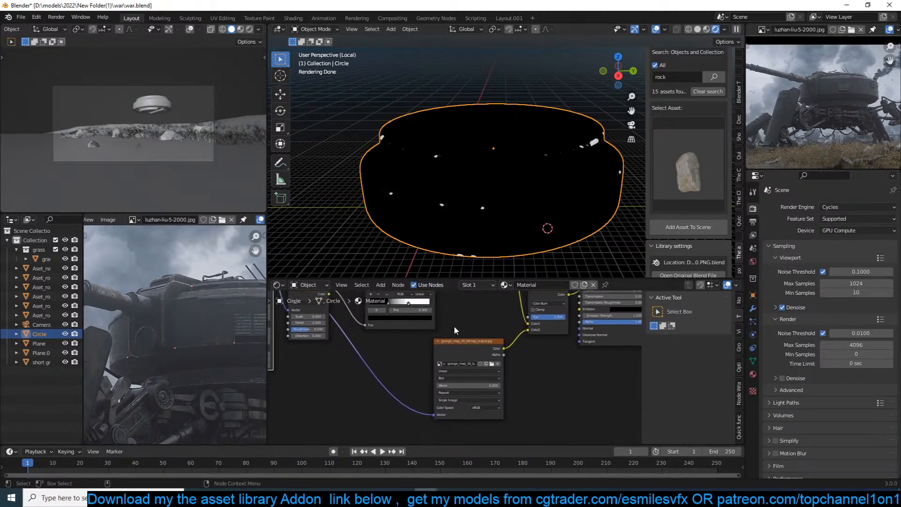
scroll(454, 368, up, 6)
middle_drag(520, 307, 375, 381)
drag(468, 365, 450, 362)
Preview the grunge texture on the body.
middle_drag(392, 394, 478, 366)
ctrl+shift+click(456, 379)
middle_drag(419, 378, 502, 317)
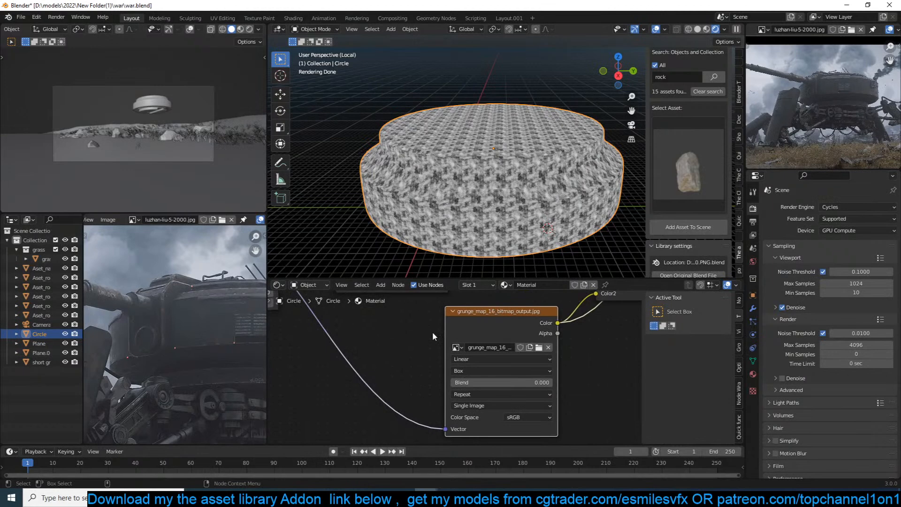
Disconnect the shared mapping from the grunge texture and give it its own Mapping and Texture Coordinate nodes driven by Object coordinates.
scroll(432, 333, down, 4)
drag(448, 412, 459, 359)
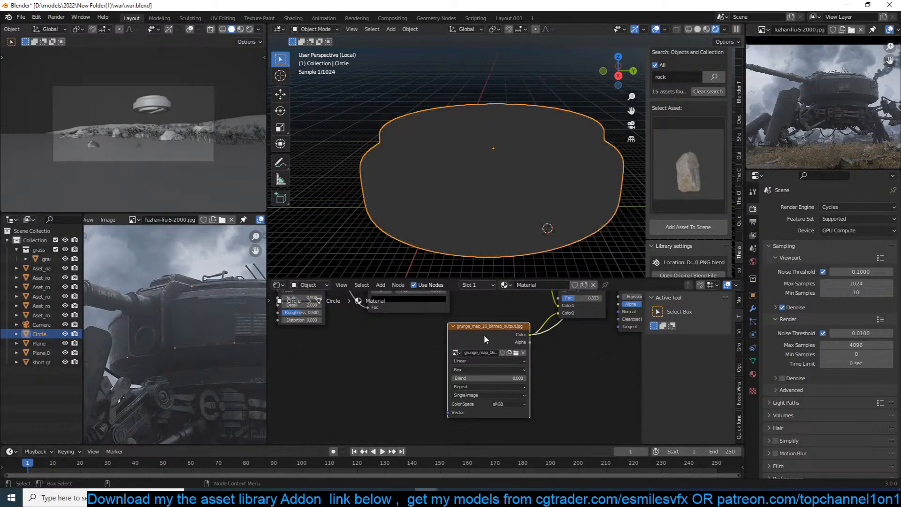
key(ctrl+t)
middle_drag(452, 339, 487, 324)
drag(361, 347, 385, 337)
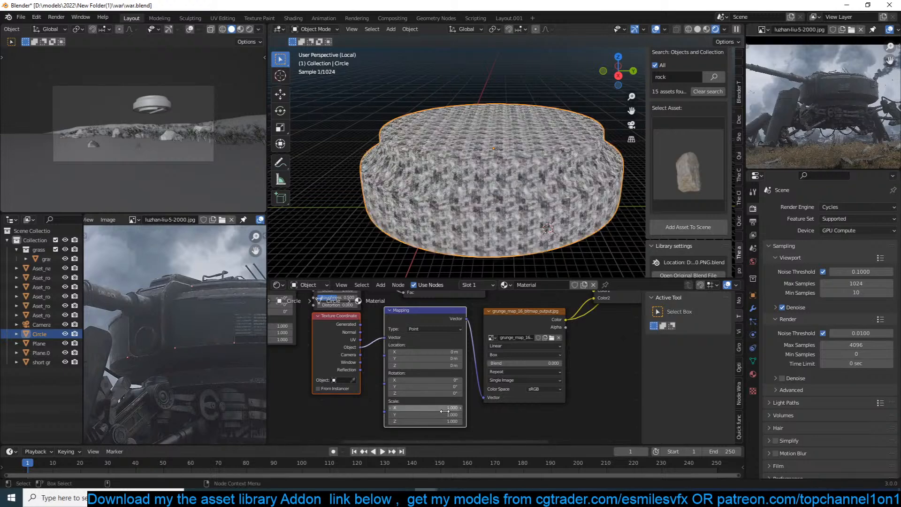
Set the grunge Mapping's X, Y and Z scale to 0.3 and preview the Color Burn output on the body.
mouse_move(445, 408)
mouse_down()
mouse_move(445, 421)
mouse_move(426, 421)
mouse_move(441, 421)
mouse_up()
text(.3)
key(Return)
middle_drag(580, 294, 447, 368)
ctrl+shift+click(492, 324)
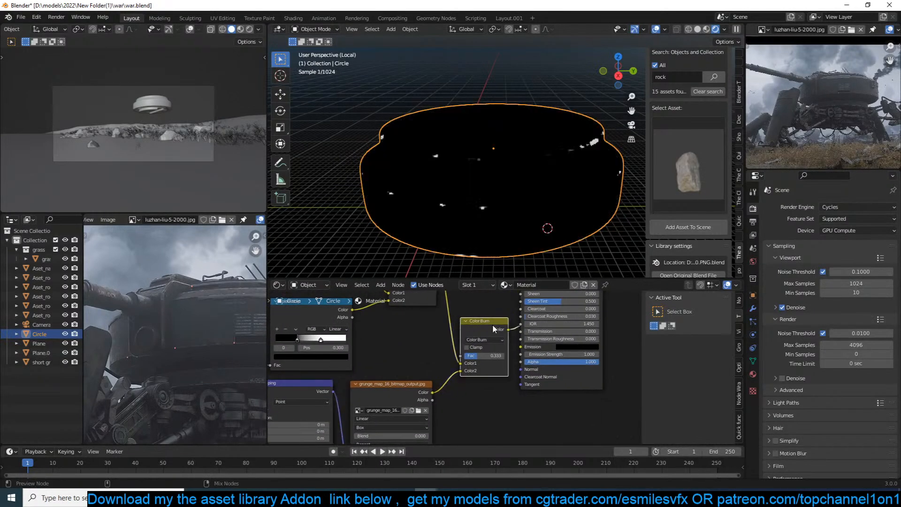
Set the Color Burn node's factor to 0.758.
scroll(490, 361, up, 1)
scroll(490, 361, up, 1)
drag(485, 353, 504, 353)
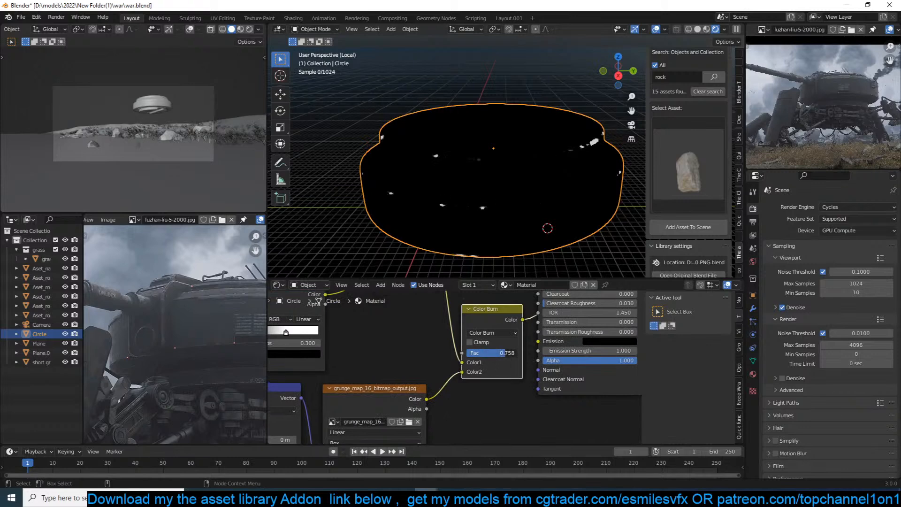
Connect the grunge texture's color to the Color Dodge node's Color2, replacing the ColorRamp link.
middle_drag(405, 332, 444, 383)
scroll(444, 383, down, 2)
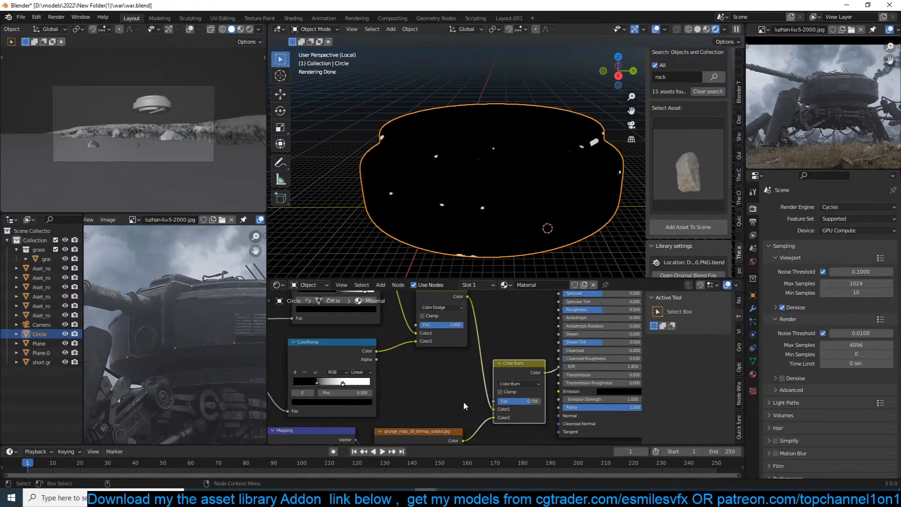
middle_drag(457, 423, 454, 402)
drag(458, 416, 414, 320)
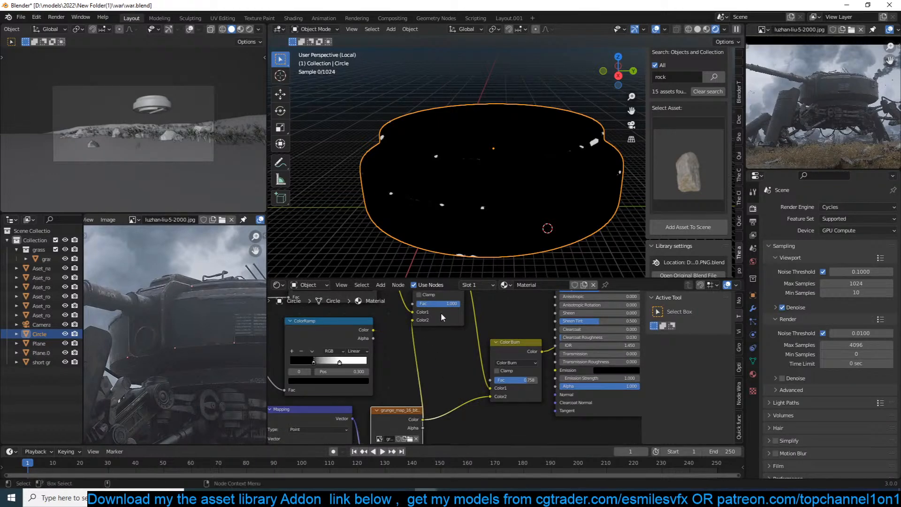
middle_drag(441, 311, 424, 390)
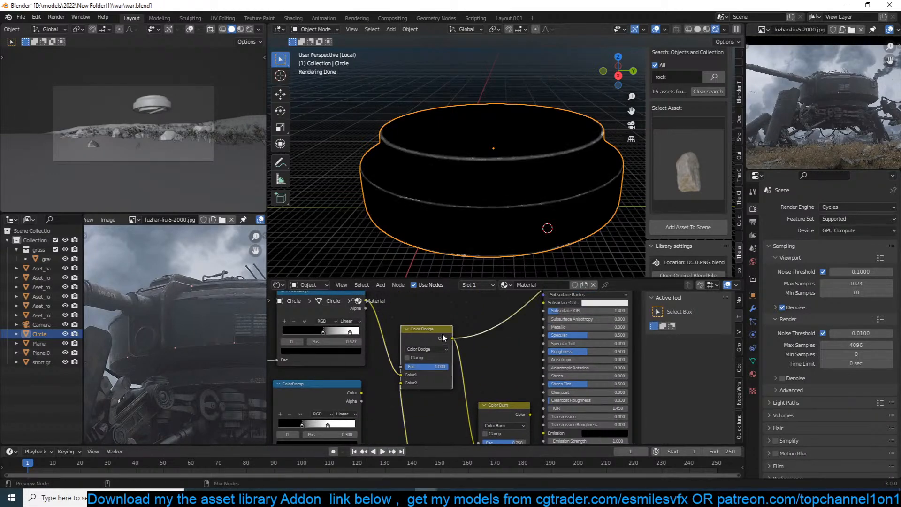
Preview the Color Burn output on the body, align the node beside Color Dodge, and set its factor to 0.217.
ctrl+shift+click(504, 412)
drag(504, 413, 508, 350)
scroll(508, 366, up, 2)
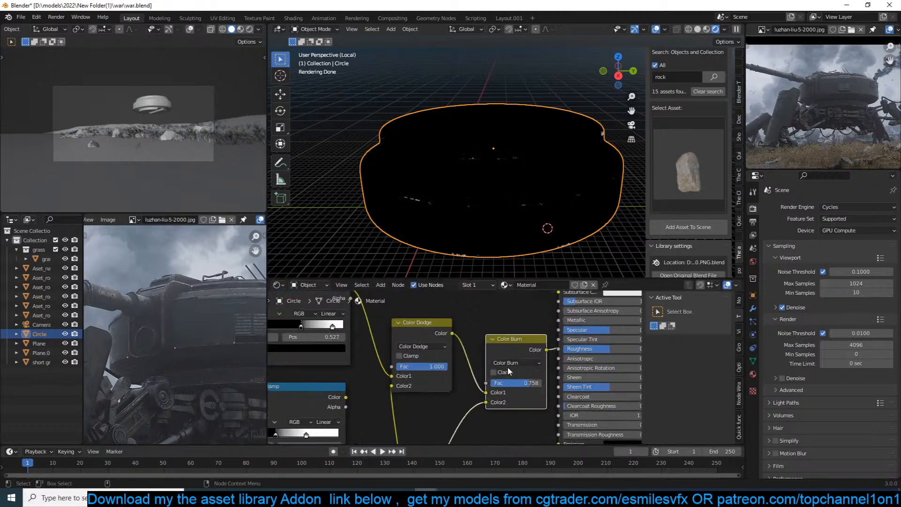
drag(525, 385, 532, 386)
Try a near-white Color2 on the Color Burn node in place of the grunge texture and reconnect the grunge texture.
drag(486, 402, 468, 410)
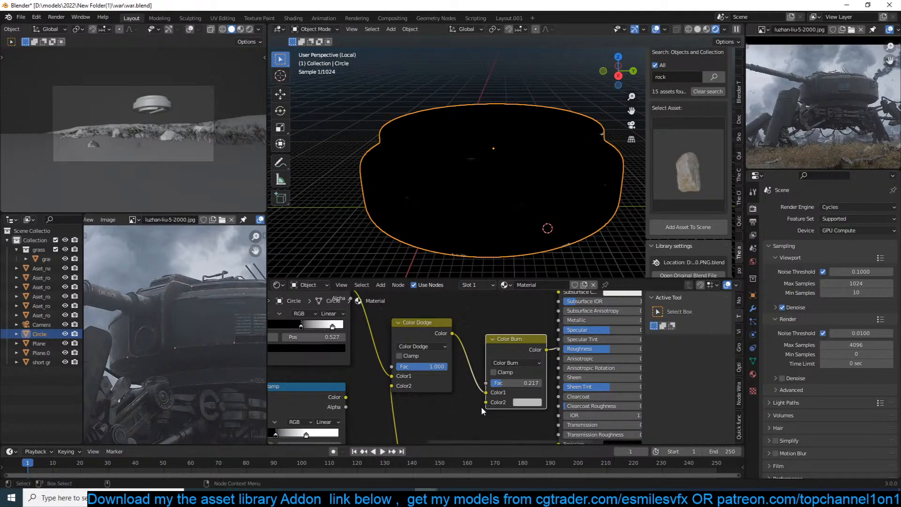
click(524, 407)
click(587, 281)
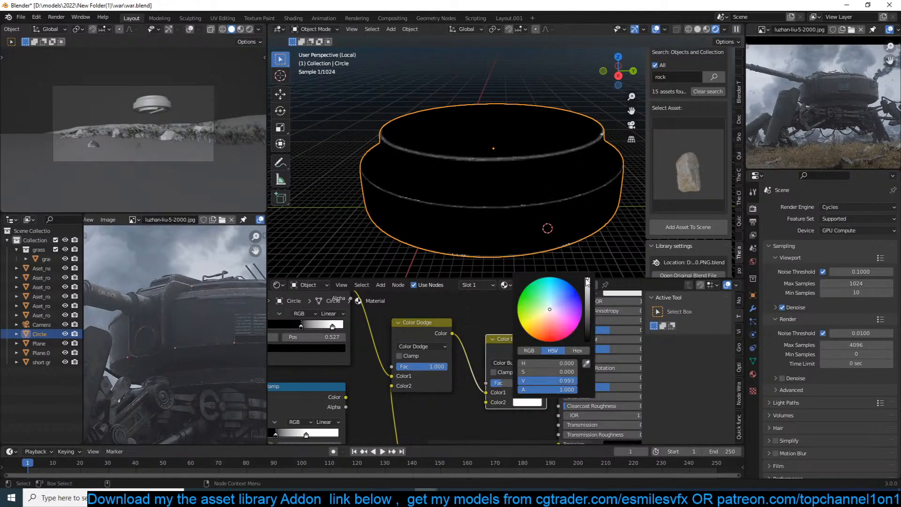
shift+scroll(475, 414, down, 5)
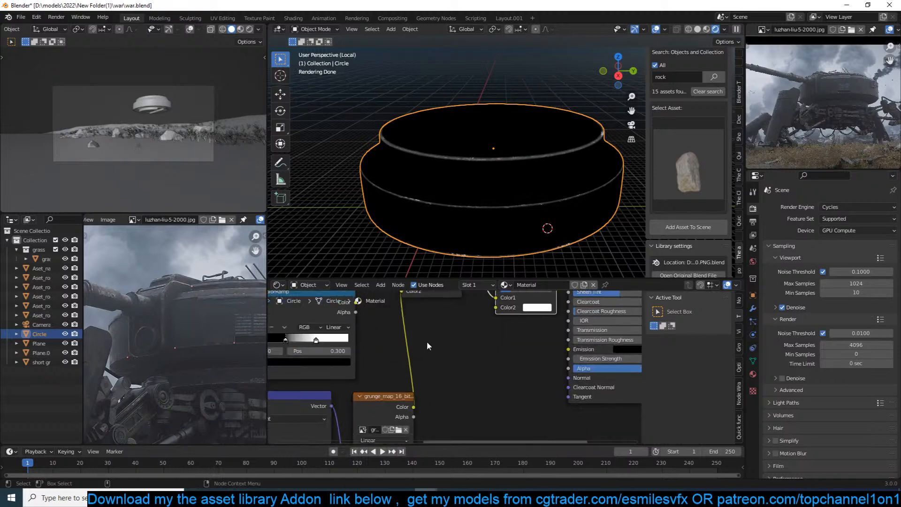
drag(414, 407, 497, 313)
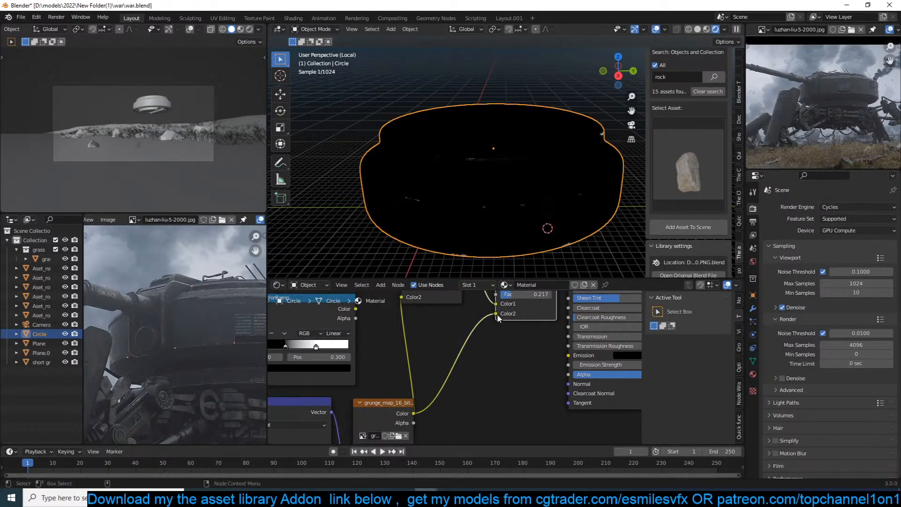
Move the Principled BSDF and Material Output nodes away from Color Burn to make room between them.
scroll(507, 329, down, 2)
scroll(524, 351, up, 3)
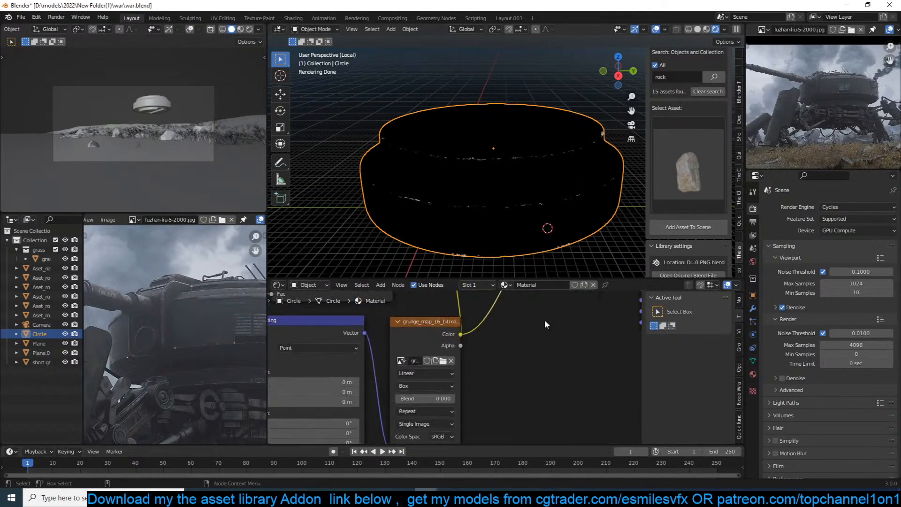
scroll(498, 146, up, 1)
mouse_move(461, 327)
middle_down()
mouse_move(391, 400)
mouse_move(393, 392)
mouse_move(358, 406)
middle_up()
scroll(442, 330, down, 2)
scroll(392, 398, down, 3)
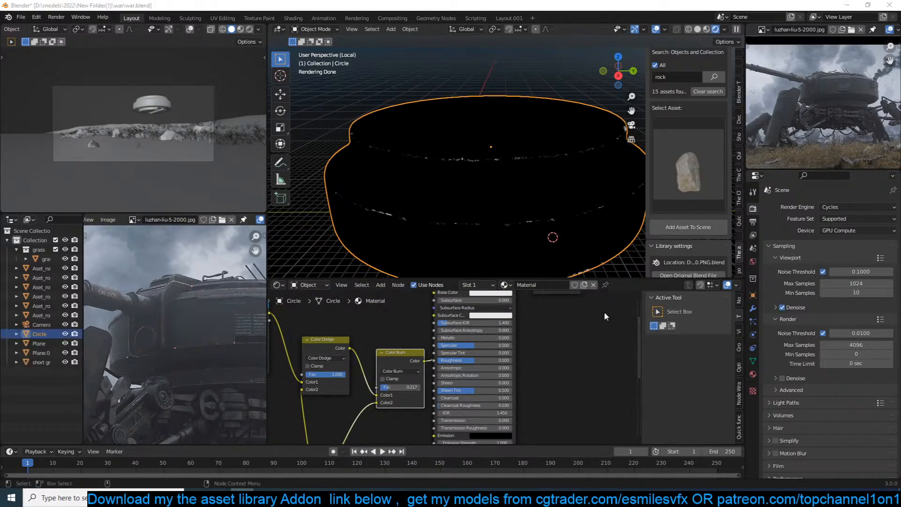
middle_drag(545, 339, 534, 385)
middle_drag(445, 67, 457, 53)
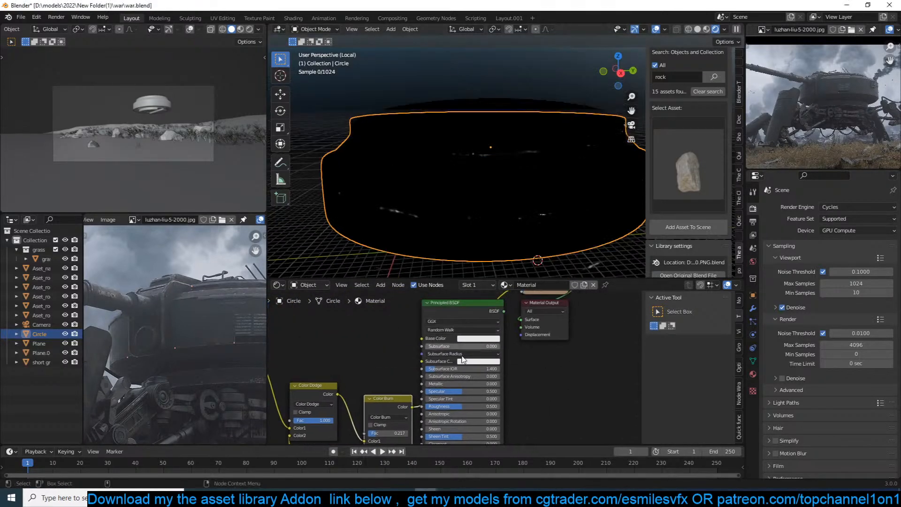
middle_drag(436, 398, 398, 428)
drag(415, 332, 536, 339)
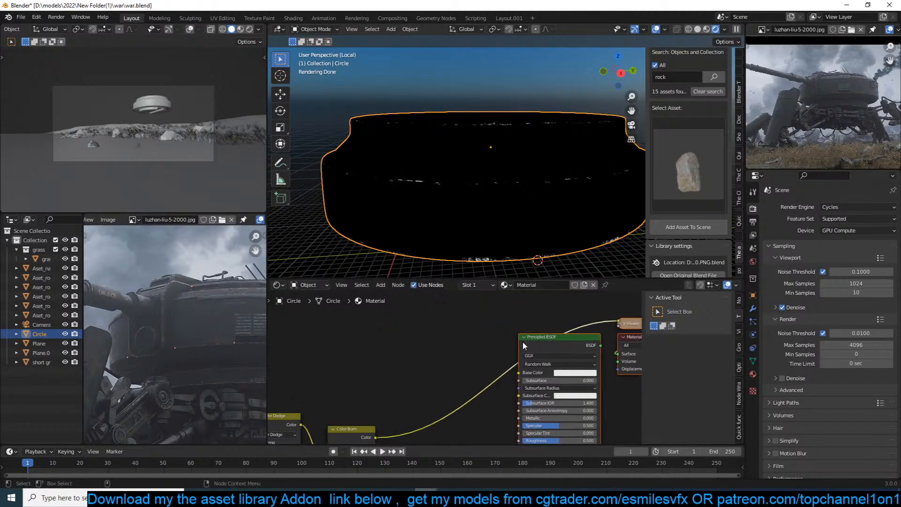
Set the body's Bevel modifier to an amount of 0.089 m with 1 segment.
click(752, 308)
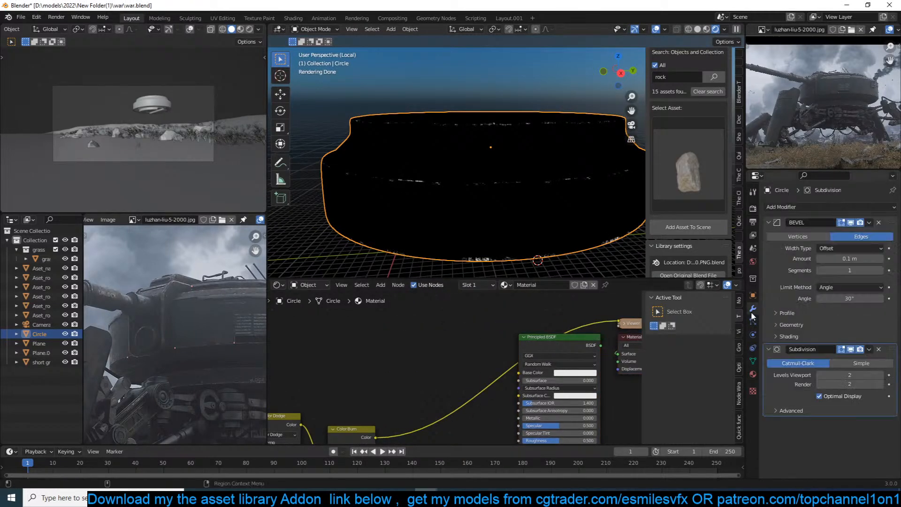
click(880, 270)
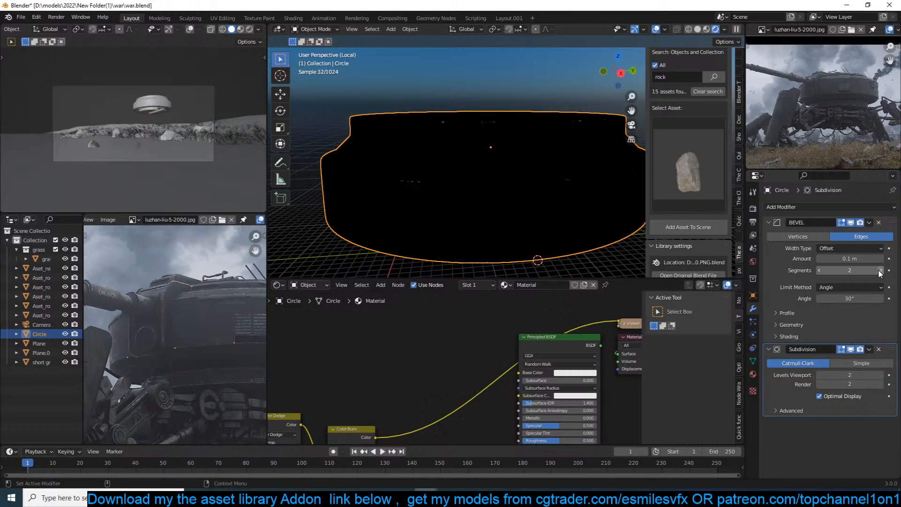
click(819, 271)
drag(849, 259, 880, 268)
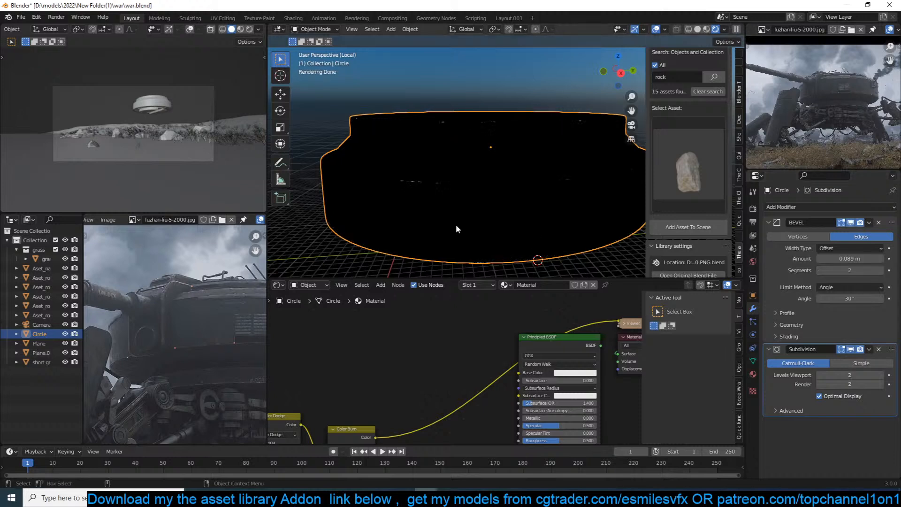
click(820, 271)
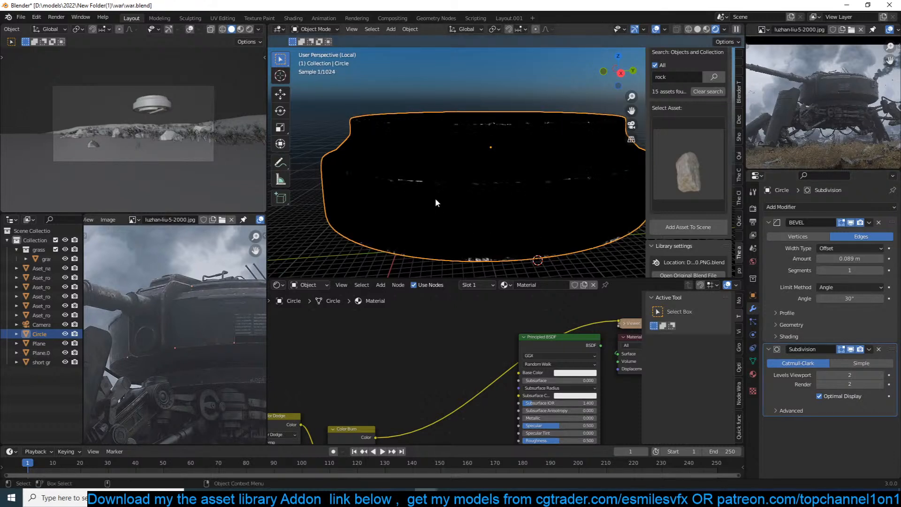
scroll(488, 457, down, 2)
scroll(492, 398, down, 5)
middle_drag(482, 371, 463, 343)
scroll(463, 342, up, 4)
key(shift+a)
mouse_move(400, 327)
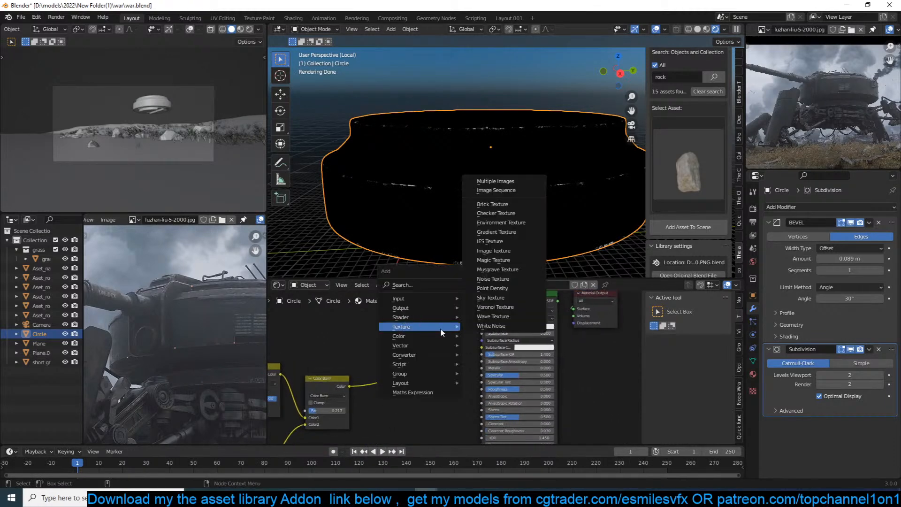
key(Escape)
scroll(386, 393, down, 5)
middle_drag(386, 394, 447, 348)
scroll(450, 331, down, 1)
middle_drag(398, 363, 384, 376)
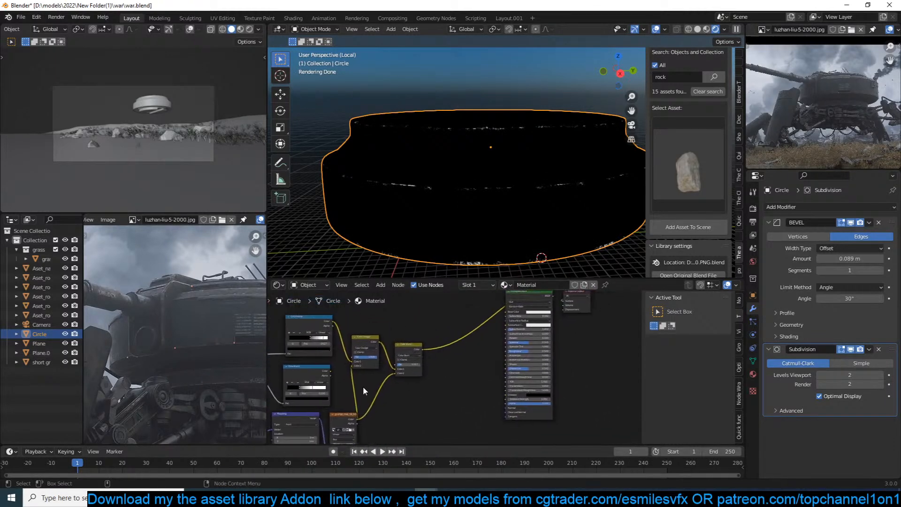
middle_drag(443, 291, 436, 310)
Add a MixRGB node in the space between Color Burn and the Principled BSDF.
key(shift+a)
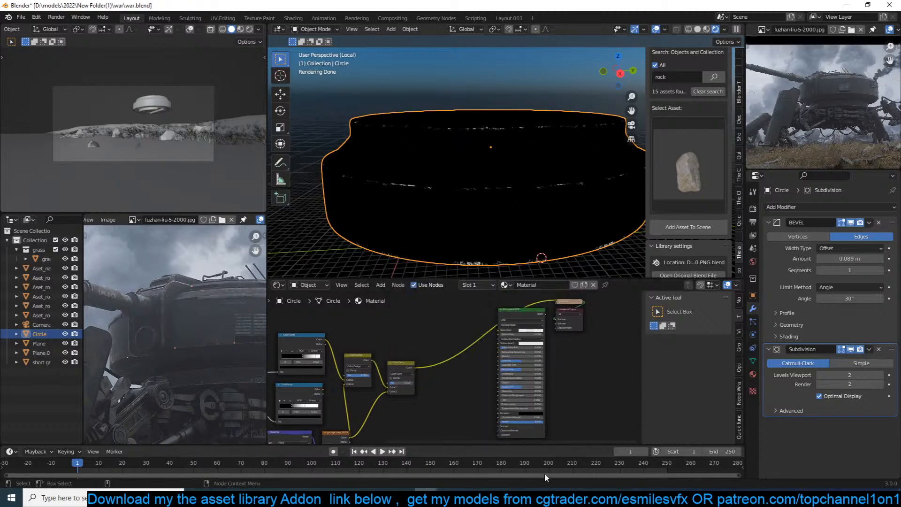
key(shift+a)
mouse_move(380, 350)
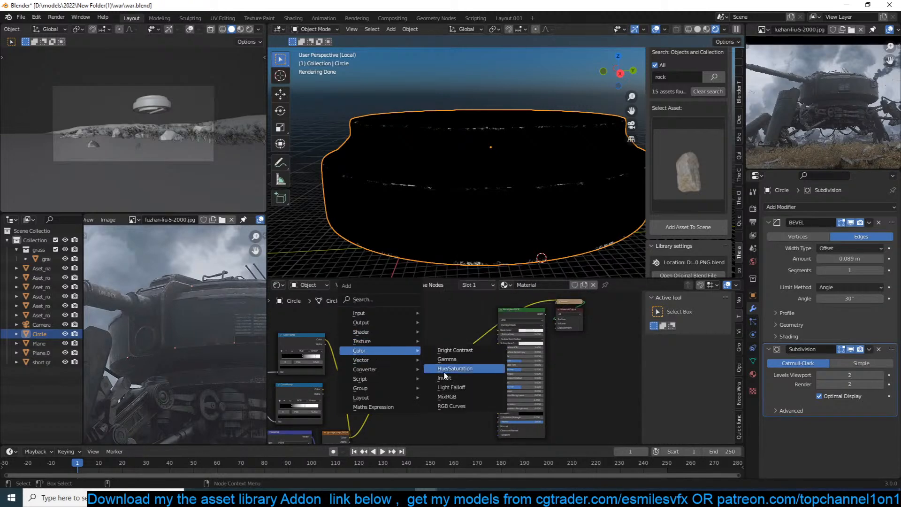
click(456, 396)
click(438, 319)
scroll(410, 322, down, 4)
mouse_move(410, 322)
middle_down()
mouse_move(422, 337)
mouse_move(423, 321)
middle_up()
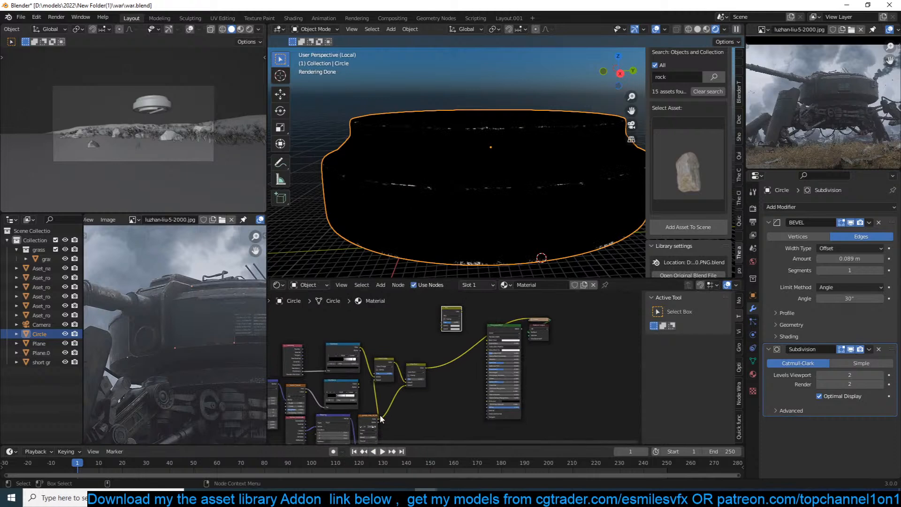
Connect the grunge texture's color to the new Mix node's factor and the Mix output to the shader's Base Color.
drag(379, 417, 443, 323)
scroll(451, 329, up, 4)
middle_drag(452, 329, 337, 383)
scroll(337, 382, up, 3)
drag(356, 346, 404, 399)
Show the Principled BSDF shading on the body and save the file.
ctrl+shift+click(421, 372)
middle_drag(386, 363, 419, 378)
scroll(422, 315, up, 3)
scroll(418, 378, up, 2)
key(ctrl+s)
Set the Mix node's Color1 to dark green (H 0.371, S 0.753, V 0.048) and Color2 to dark blue (H 0.639, S 0.665, V 0.044).
click(361, 362)
drag(382, 280, 374, 264)
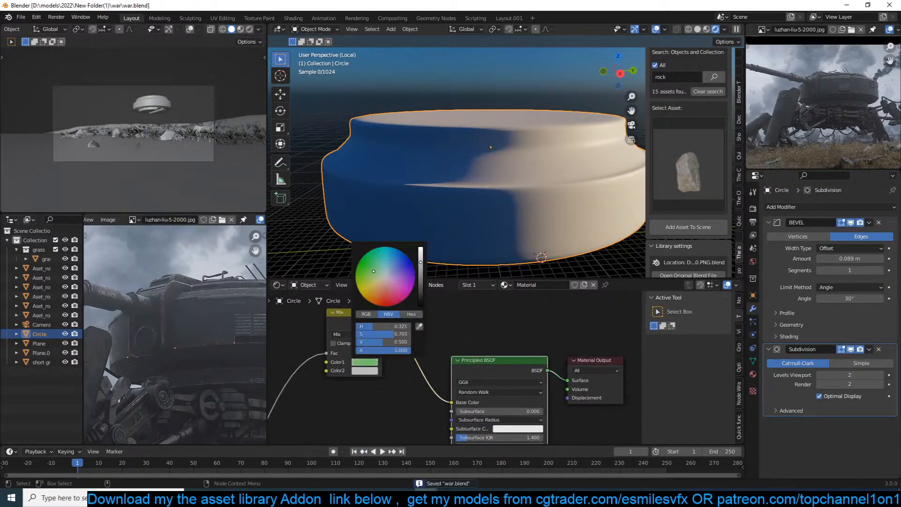
click(364, 371)
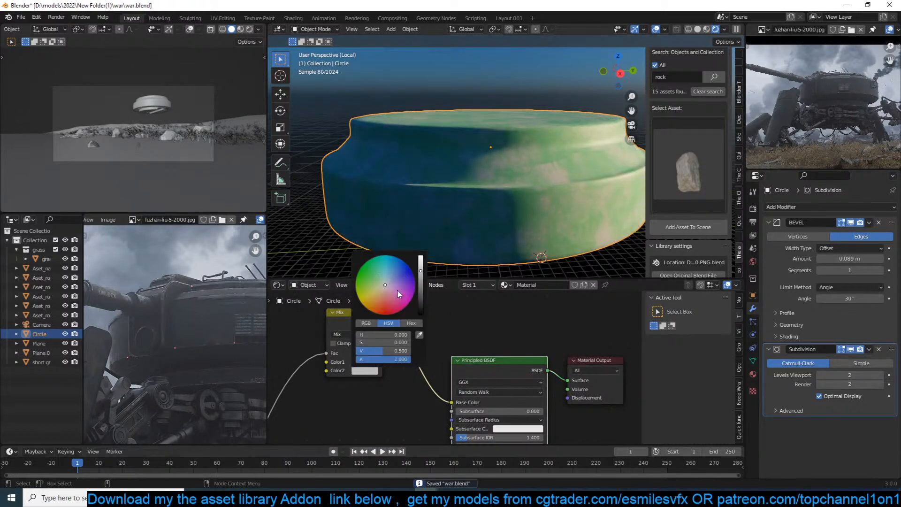
mouse_move(375, 293)
mouse_down()
mouse_move(377, 279)
mouse_move(395, 275)
mouse_up()
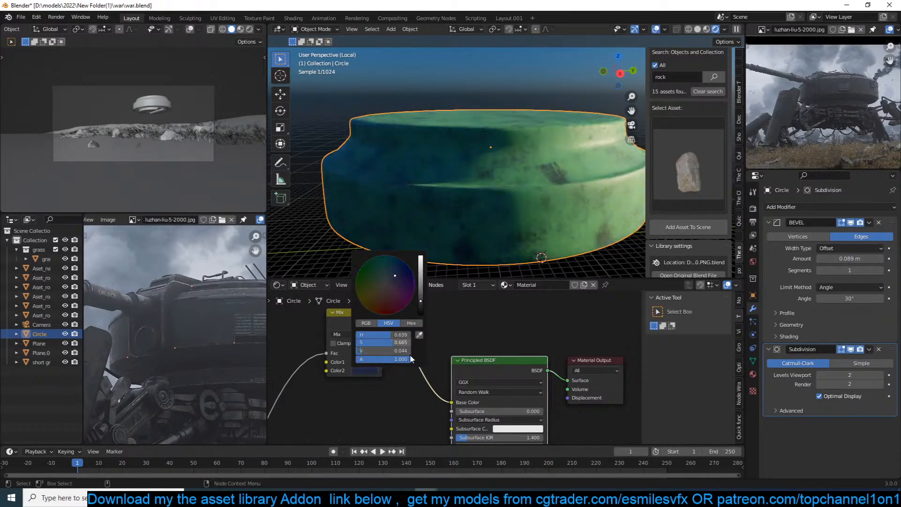
click(364, 362)
click(421, 291)
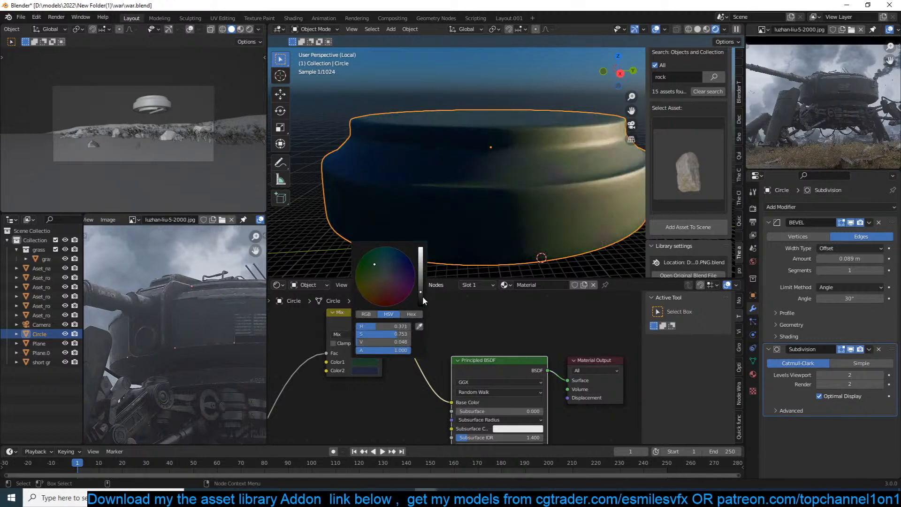
Insert a second Mix node before Base Color, with the green-blue mix as Color1 and the Color Burn output driving its factor.
mouse_move(414, 382)
middle_down()
mouse_move(419, 341)
mouse_move(457, 316)
middle_up()
scroll(428, 346, down, 1)
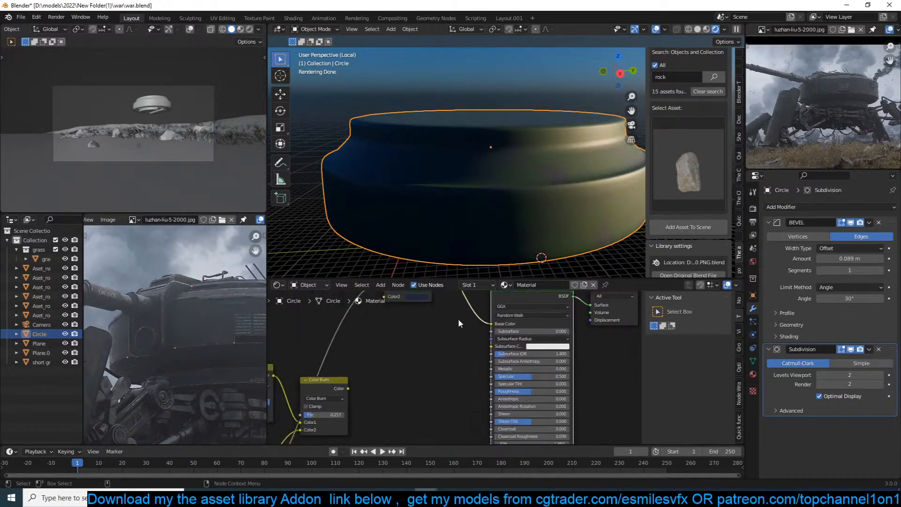
scroll(384, 378, down, 2)
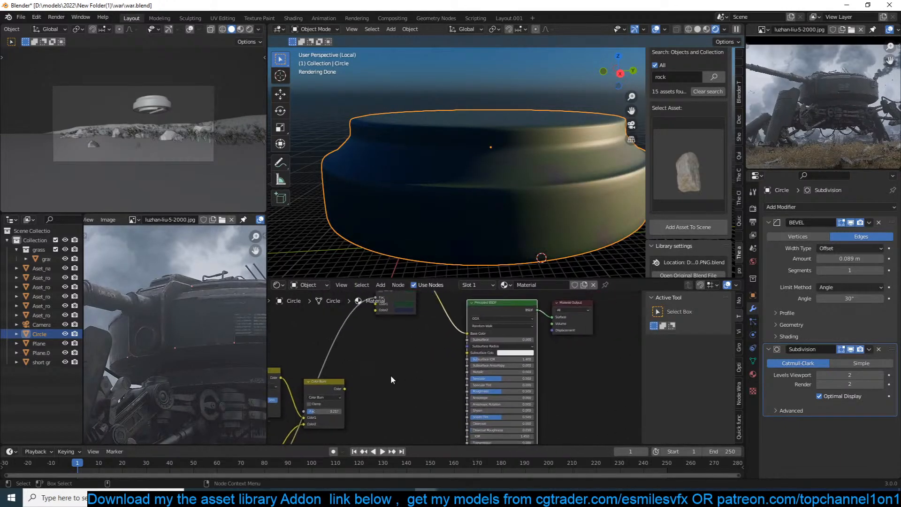
middle_drag(358, 371, 352, 393)
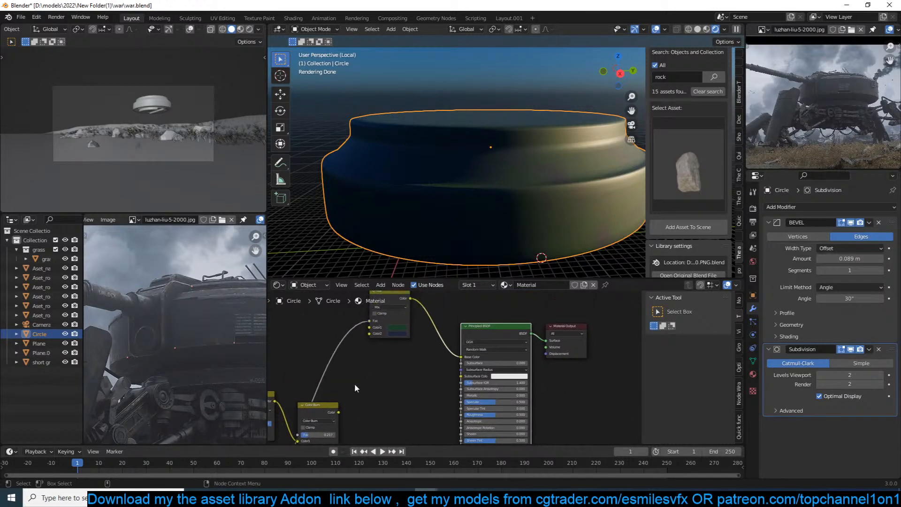
drag(329, 407, 383, 378)
ctrl+shift+right_drag(382, 377, 407, 335)
click(435, 348)
drag(509, 326, 617, 322)
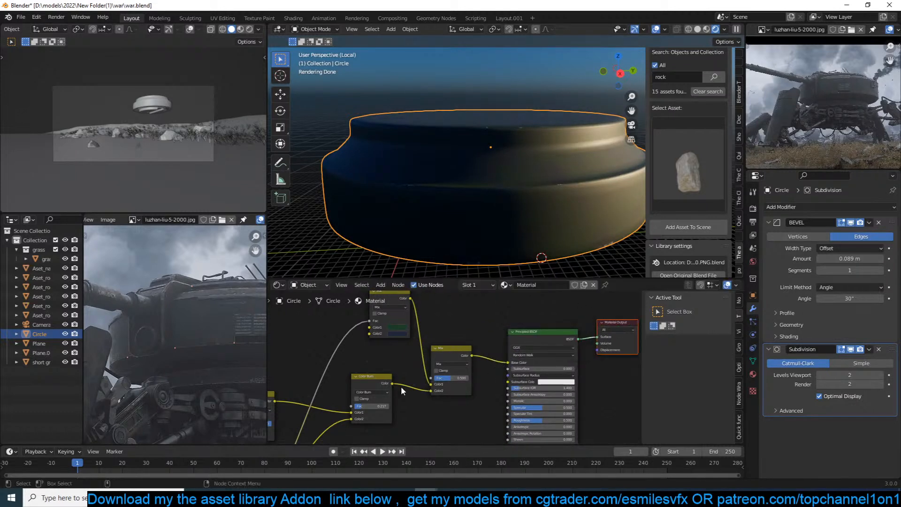
drag(430, 391, 430, 378)
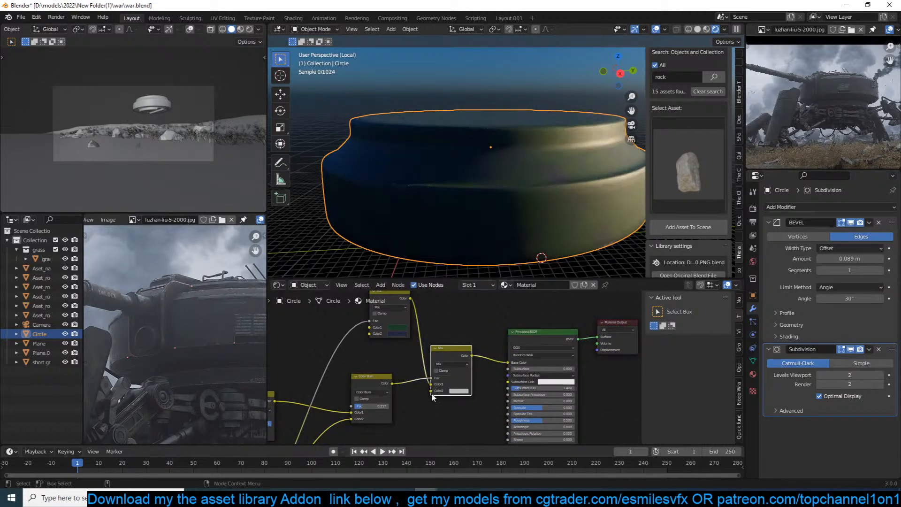
middle_drag(482, 388, 456, 355)
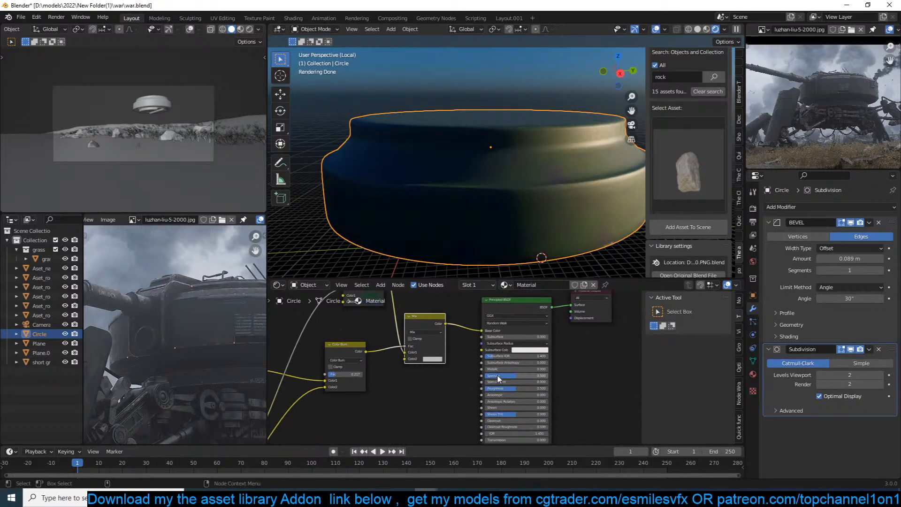
Raise the Principled BSDF's Metallic value and connect the grunge texture's color to its Roughness.
drag(498, 369, 547, 369)
scroll(432, 385, down, 3)
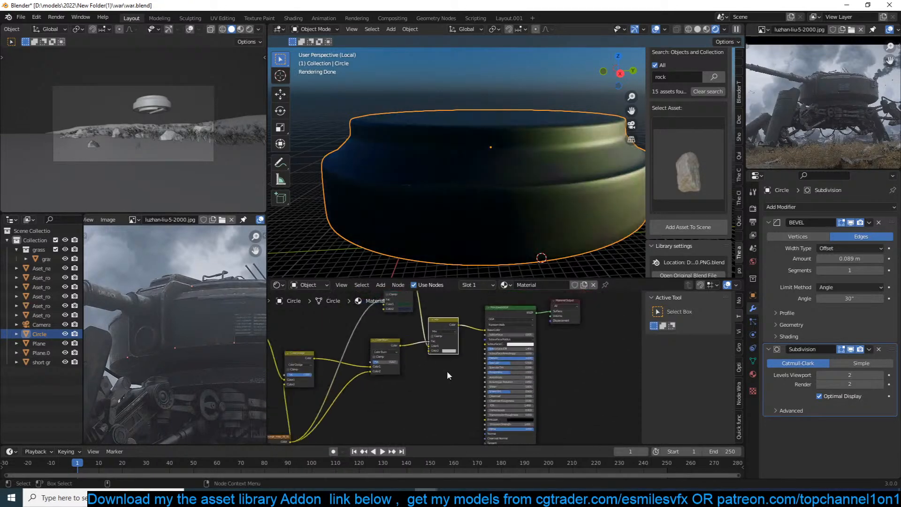
drag(334, 420, 368, 413)
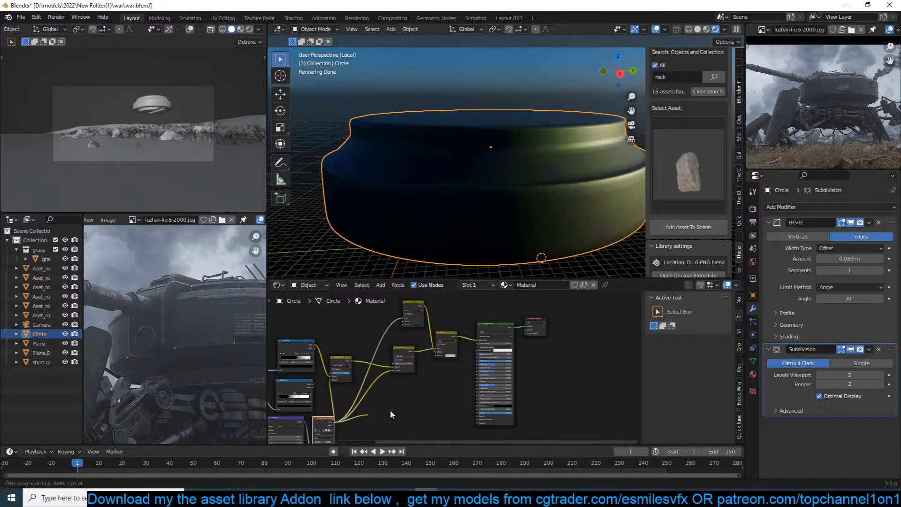
drag(480, 374, 479, 374)
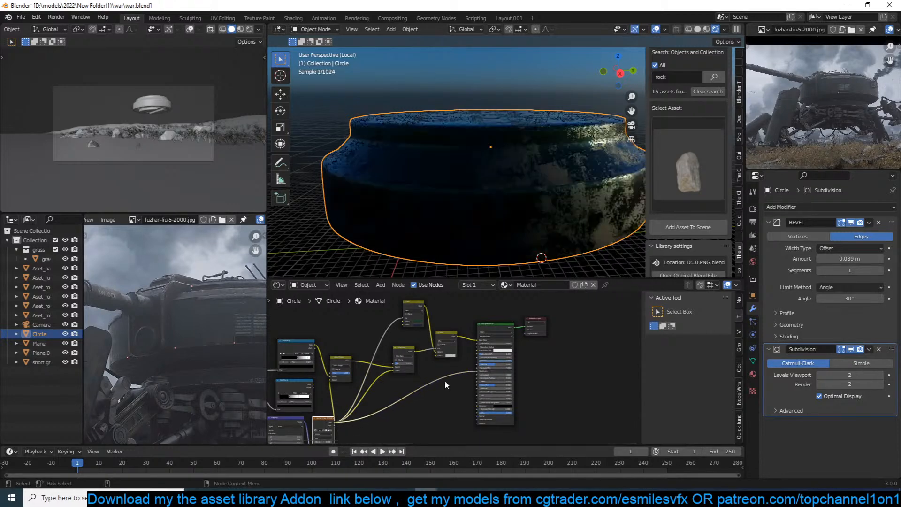
Save the file and insert a ColorRamp node between the grunge texture and the Principled BSDF's Roughness.
scroll(461, 348, up, 1)
key(ctrl+s)
key(shift+a)
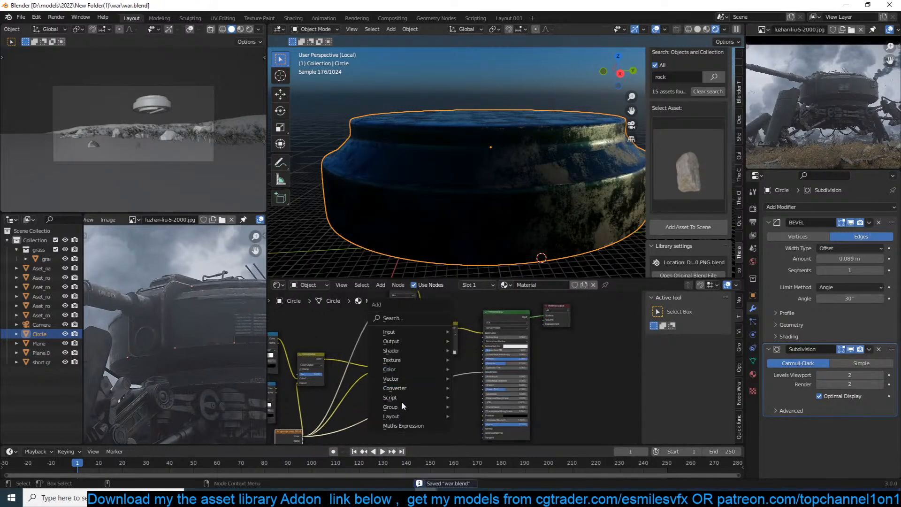
mouse_move(409, 389)
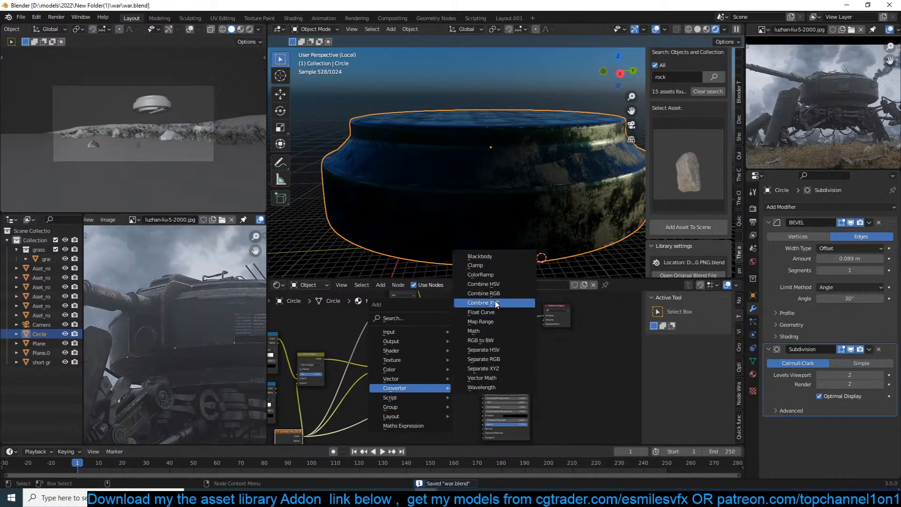
click(501, 276)
click(395, 422)
middle_drag(396, 418, 377, 392)
scroll(370, 385, up, 7)
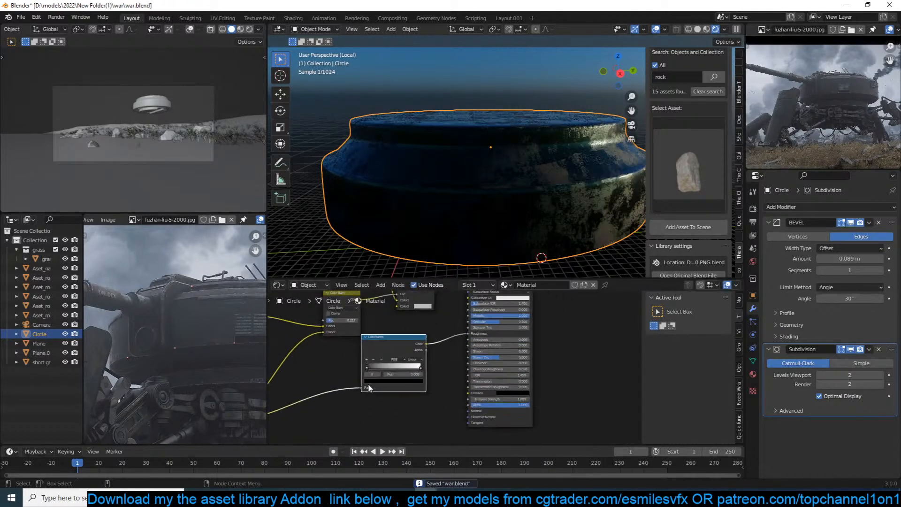
Lighten the roughness ColorRamp's black stop to a gray with V about 0.27.
click(413, 368)
click(399, 385)
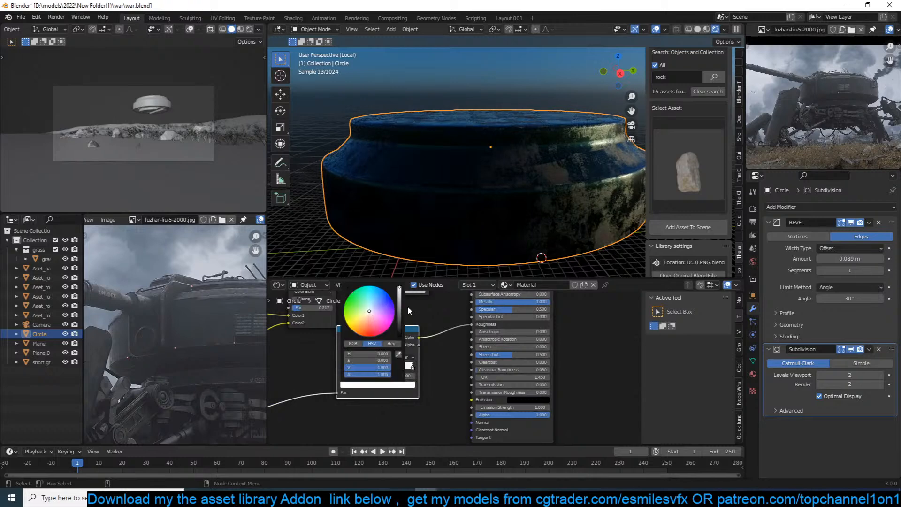
click(344, 365)
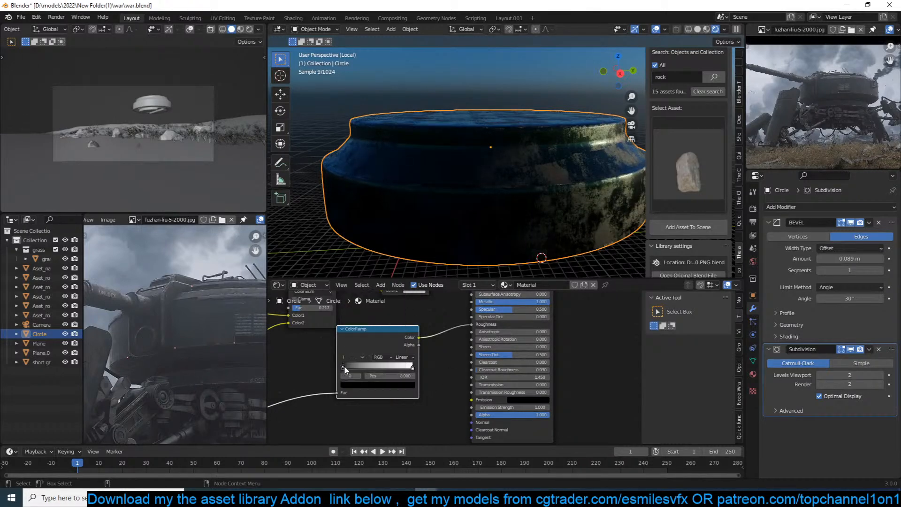
click(364, 383)
drag(400, 315, 401, 308)
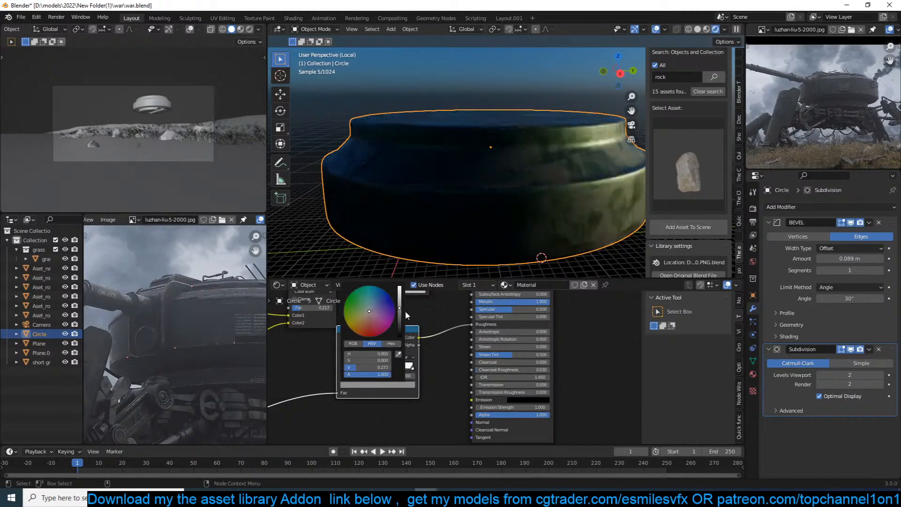
click(412, 366)
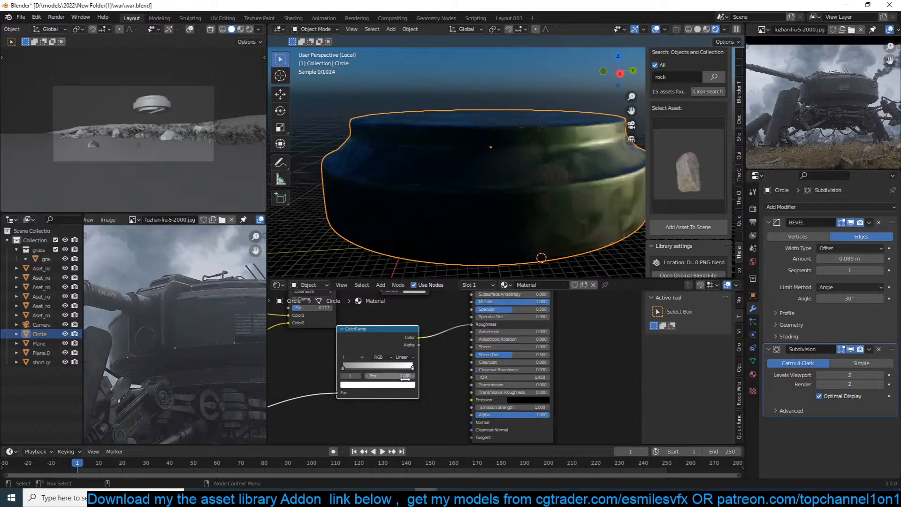
click(399, 385)
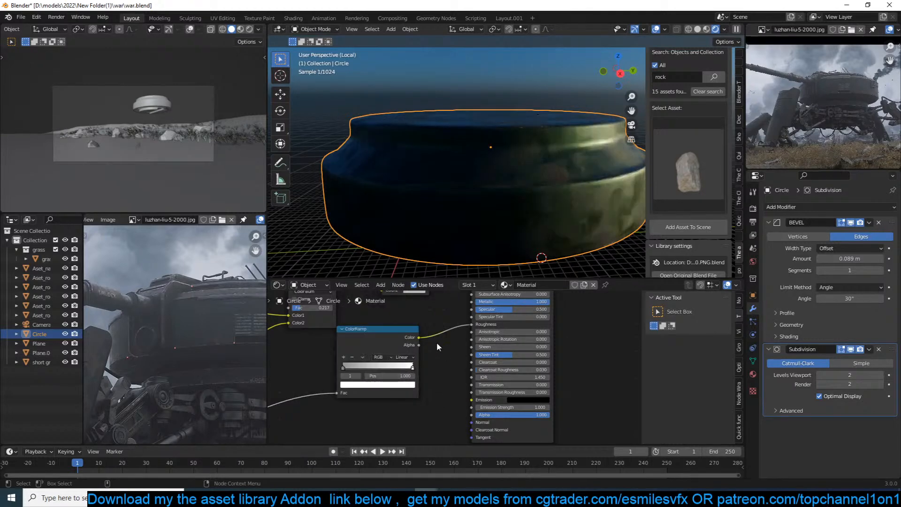
Set the green-blue Mix node's Color1 to a less saturated dark green (H 0.334, S 0.534, V 0.048).
middle_drag(436, 341, 418, 430)
scroll(421, 373, up, 1)
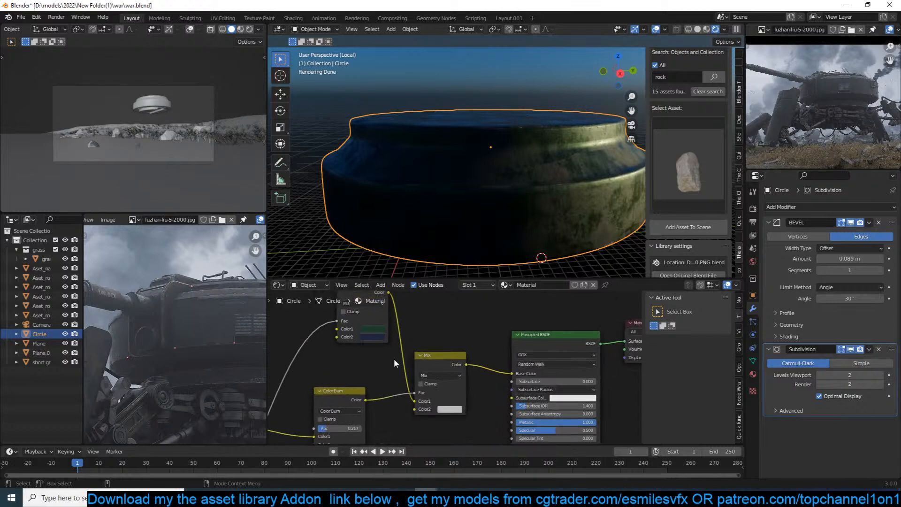
click(381, 327)
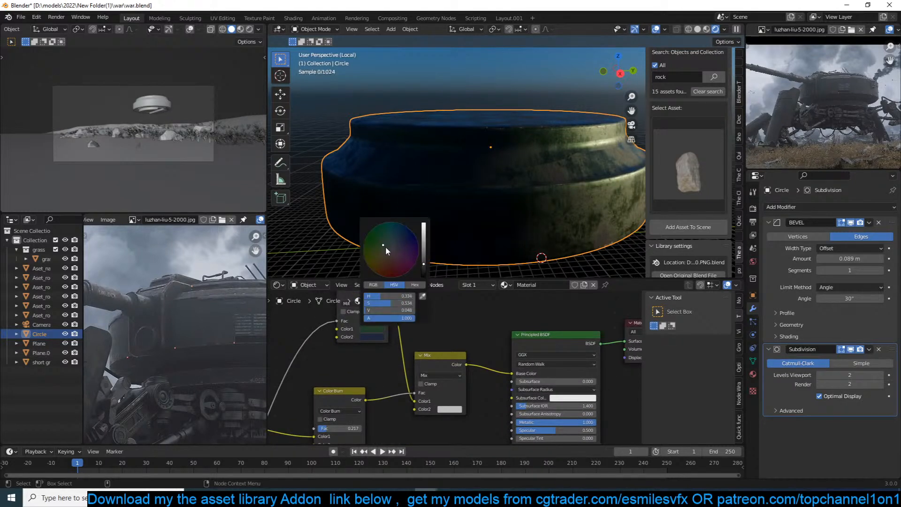
click(376, 337)
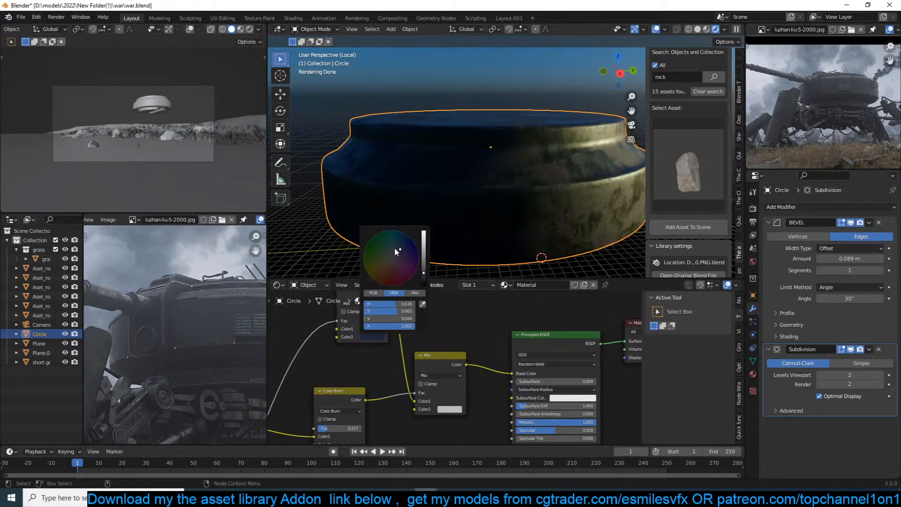
Preview the pointiness ColorRamp on the body and adjust its black stop to tune the edge mask.
scroll(542, 187, down, 3)
middle_drag(419, 399, 503, 339)
scroll(503, 339, down, 2)
middle_drag(405, 345, 505, 335)
scroll(505, 335, up, 1)
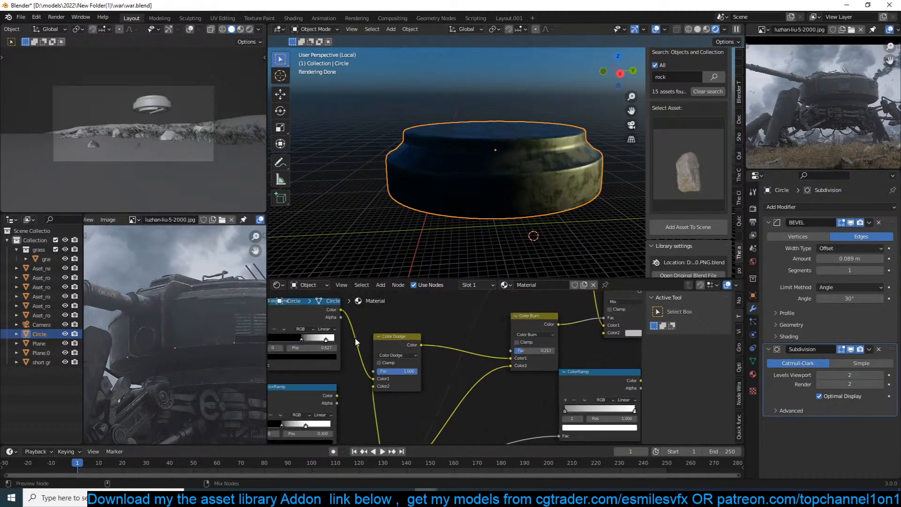
ctrl+shift+click(332, 313)
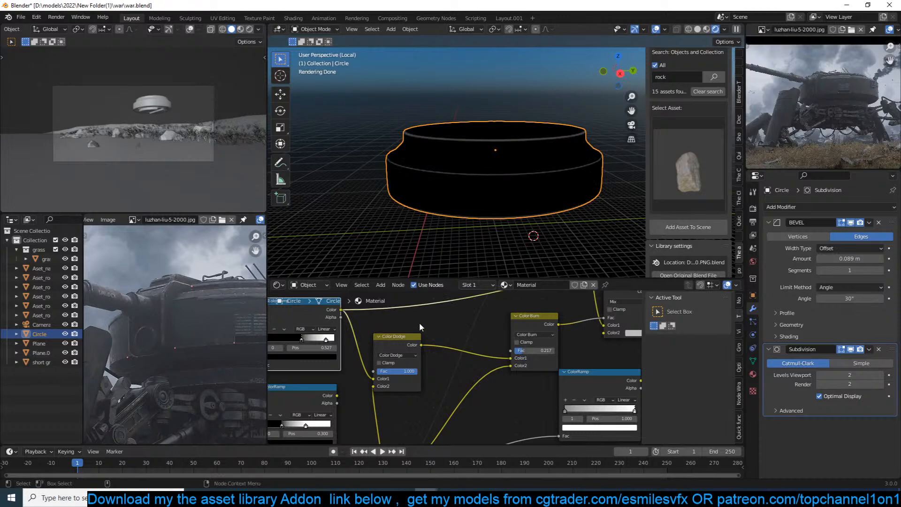
scroll(418, 323, up, 4)
middle_drag(297, 332, 525, 339)
mouse_move(474, 337)
mouse_down()
mouse_move(457, 337)
mouse_move(471, 338)
mouse_up()
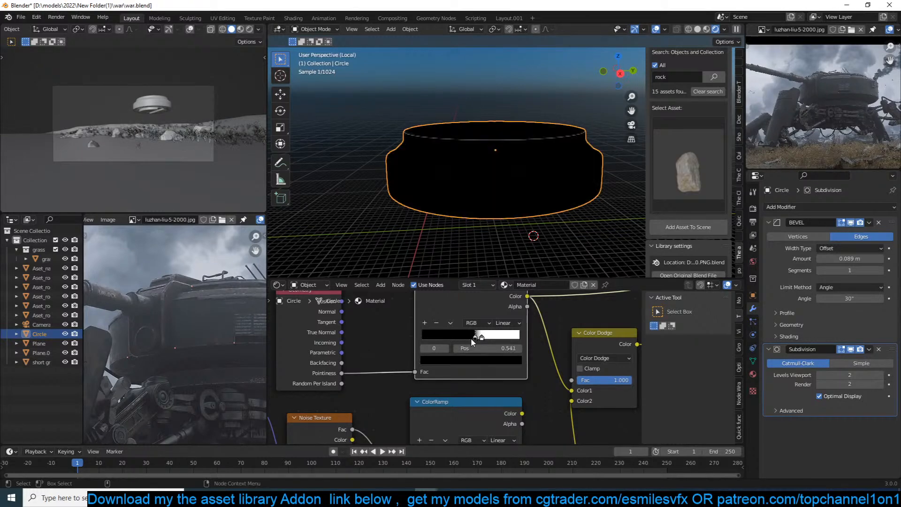
drag(471, 338, 469, 338)
Preview the Color Dodge output on the body and readjust the pointiness ramp's black stop.
scroll(551, 357, down, 1)
mouse_move(552, 356)
middle_down()
mouse_move(475, 346)
mouse_move(464, 359)
mouse_move(440, 362)
middle_up()
ctrl+shift+click(508, 336)
drag(372, 337, 374, 337)
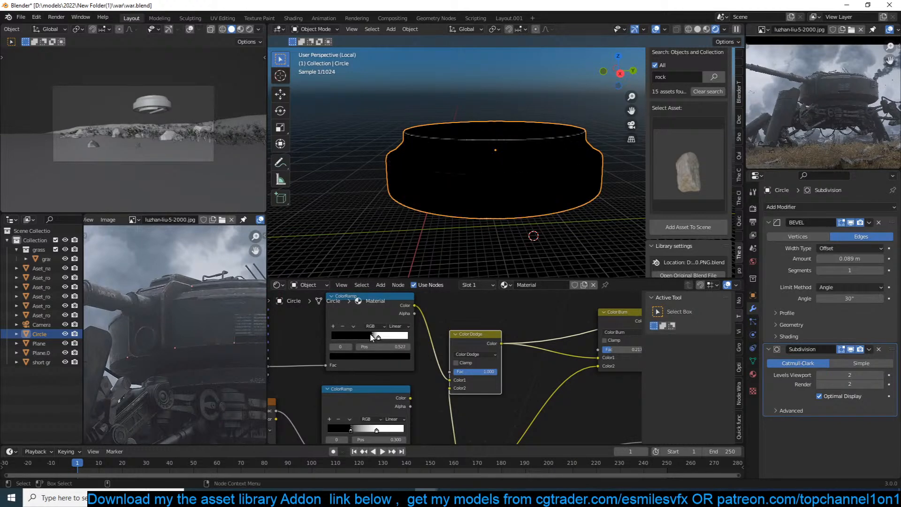
Show the full Principled BSDF shading on the body again and save the file.
middle_drag(491, 346, 308, 378)
scroll(460, 341, down, 3)
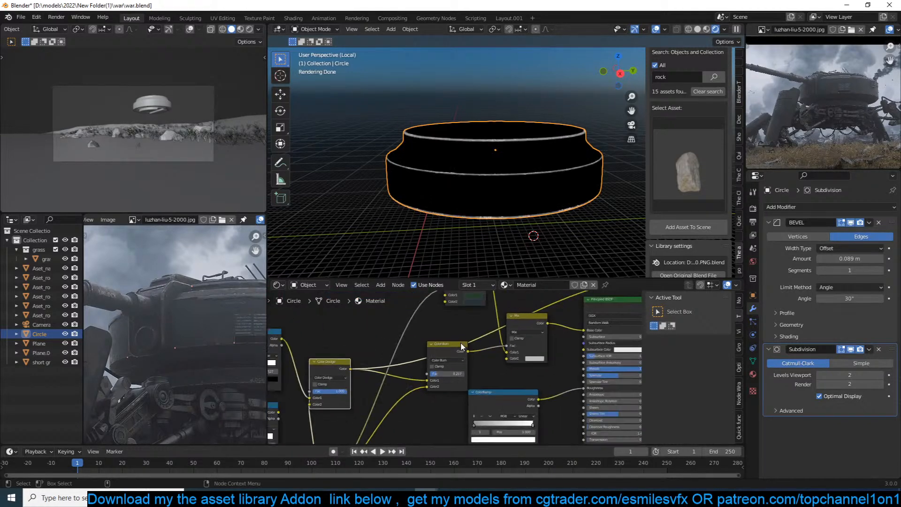
middle_drag(460, 341, 298, 379)
ctrl+shift+click(468, 337)
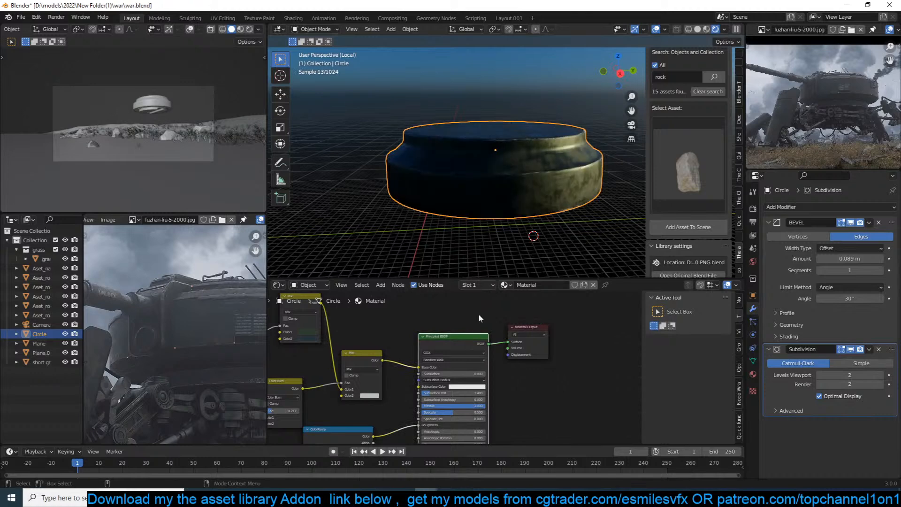
key(ctrl+s)
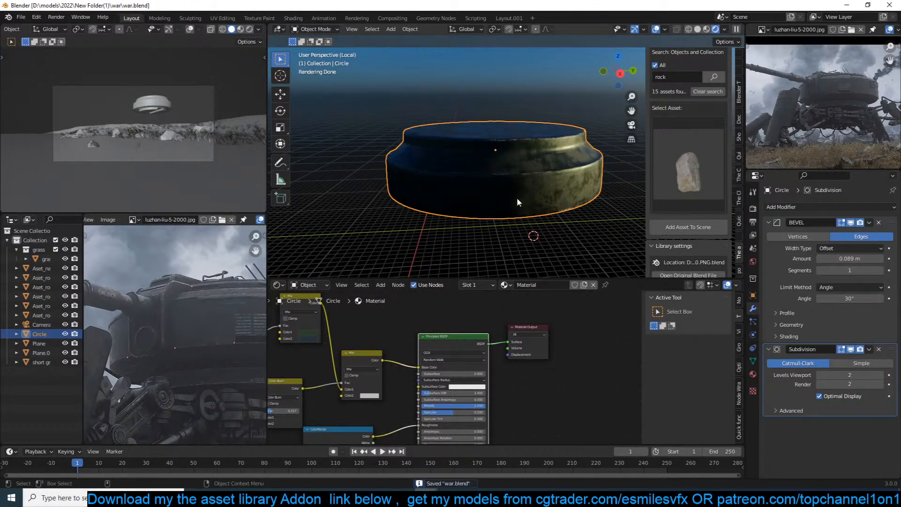
Switch the viewport to solid shading and enter Edit Mode on the round body.
key(z)
click(610, 195)
mouse_move(574, 181)
middle_down()
mouse_move(446, 196)
mouse_move(469, 122)
mouse_move(496, 236)
mouse_move(479, 235)
middle_up()
key(Tab)
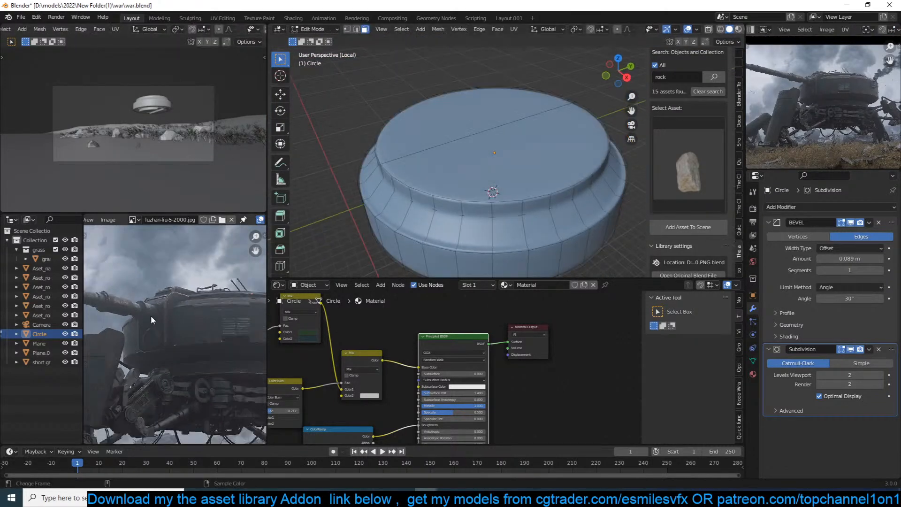
click(501, 166)
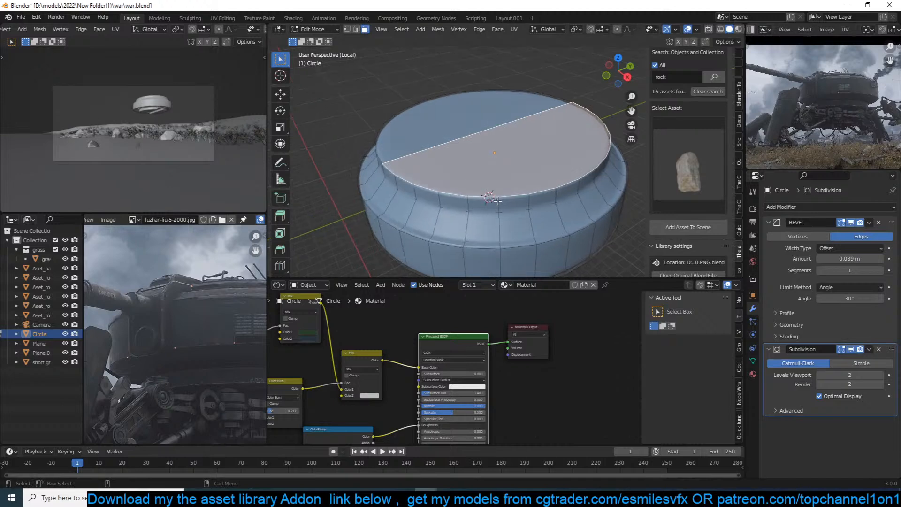
key(KP_7)
Duplicate two adjacent side faces and the sloped faces above them in place.
mouse_move(476, 203)
middle_down()
mouse_move(472, 225)
mouse_move(473, 185)
middle_up()
key(2)
key(3)
click(449, 215)
shift+click(492, 218)
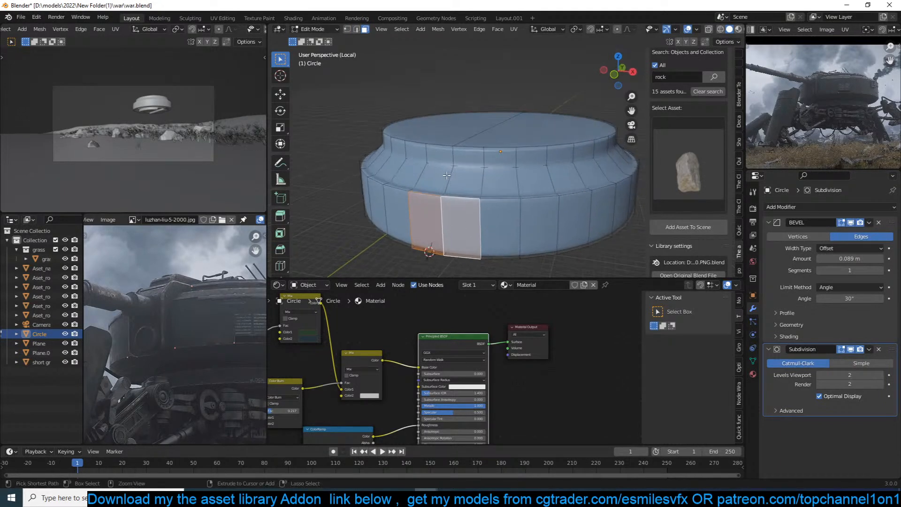
ctrl+click(470, 179)
key(shift+d)
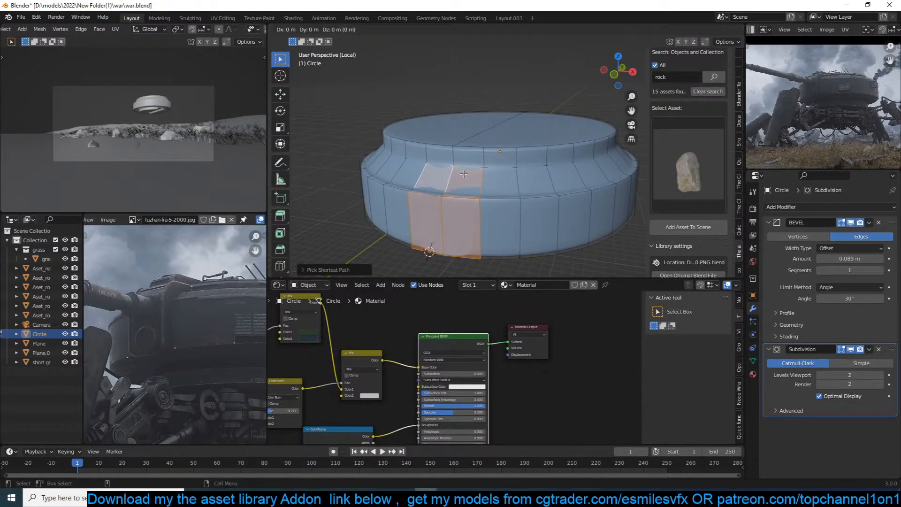
right_click(463, 173)
Push the duplicated faces outward from the body with Shrink/Fatten.
middle_drag(464, 174, 405, 163)
key(alt+s)
click(435, 154)
key(alt+e)
middle_drag(408, 162, 457, 204)
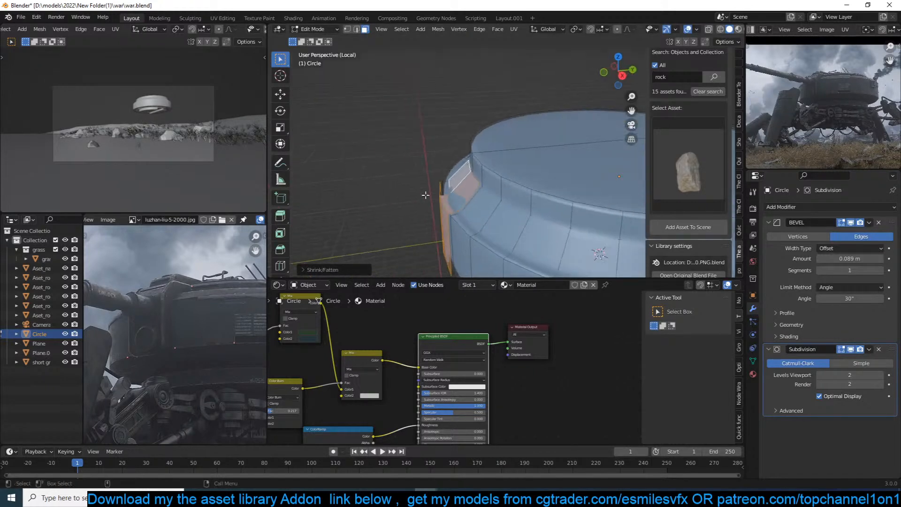
Turn off the viewport display of the body's Subdivision and Bevel modifiers.
key(2)
key(alt+a)
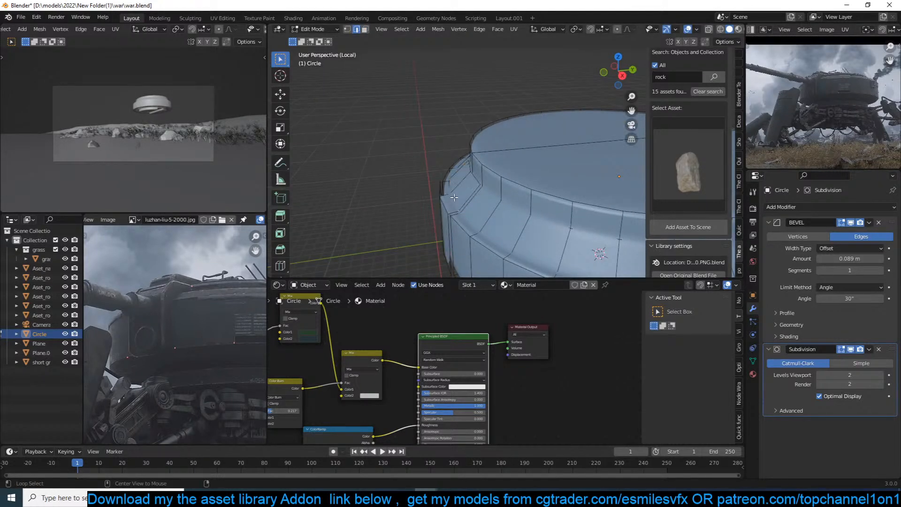
middle_drag(459, 192, 472, 205)
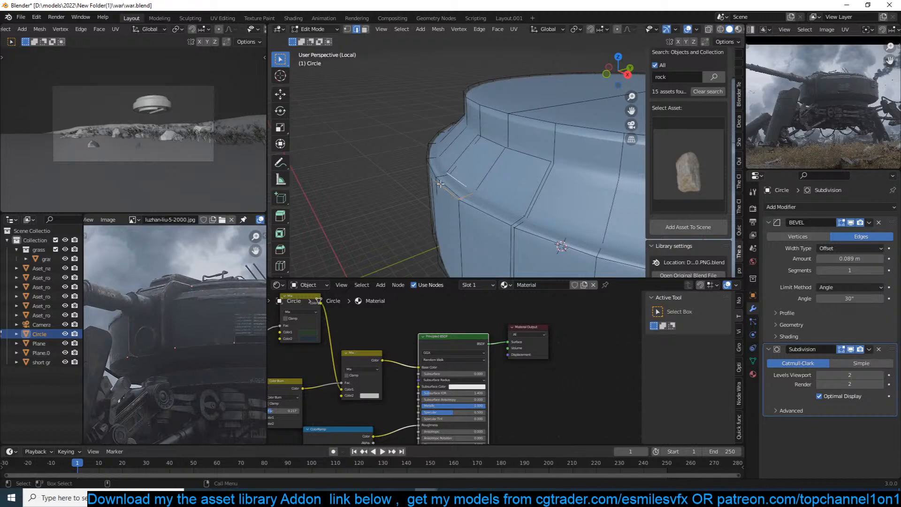
key(shift+z)
key(shift+z)
key(shift+z)
key(shift+z)
click(852, 350)
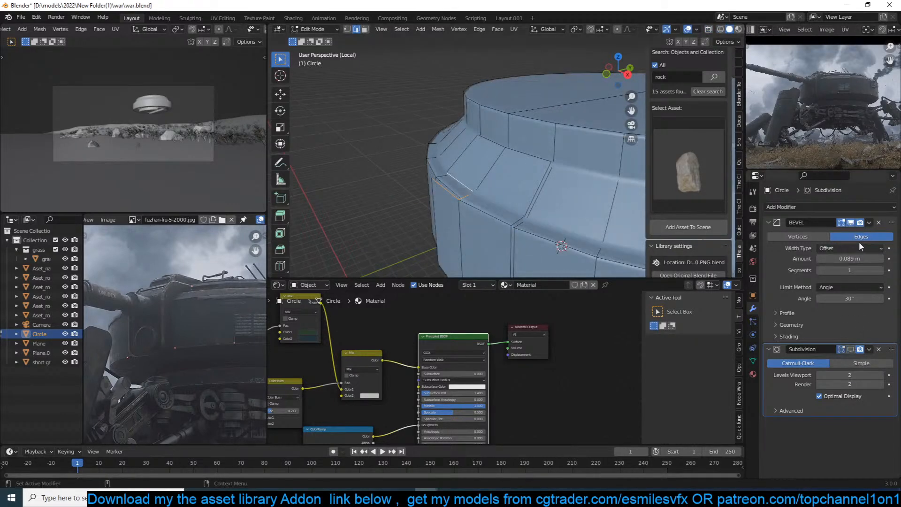
click(851, 223)
Select the whole duplicated panel and delete it from the body mesh.
alt+click(488, 198)
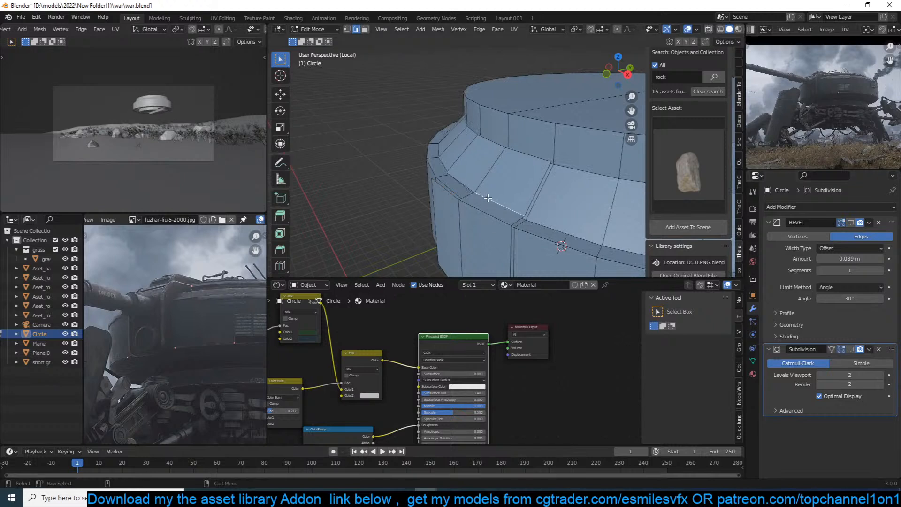
key(ctrl+l)
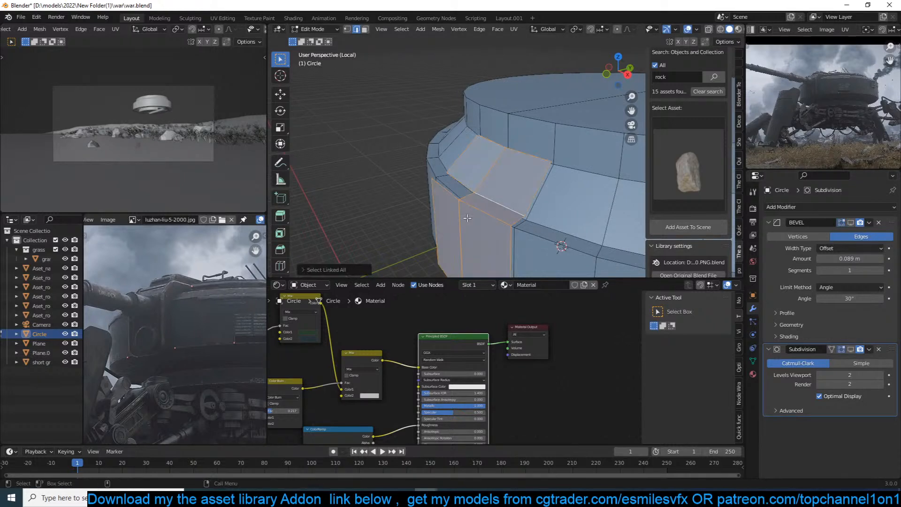
key(x)
click(466, 219)
Duplicate the sloped, rim and side faces of two adjacent segments in place and push the copy outward with Shrink/Fatten.
key(3)
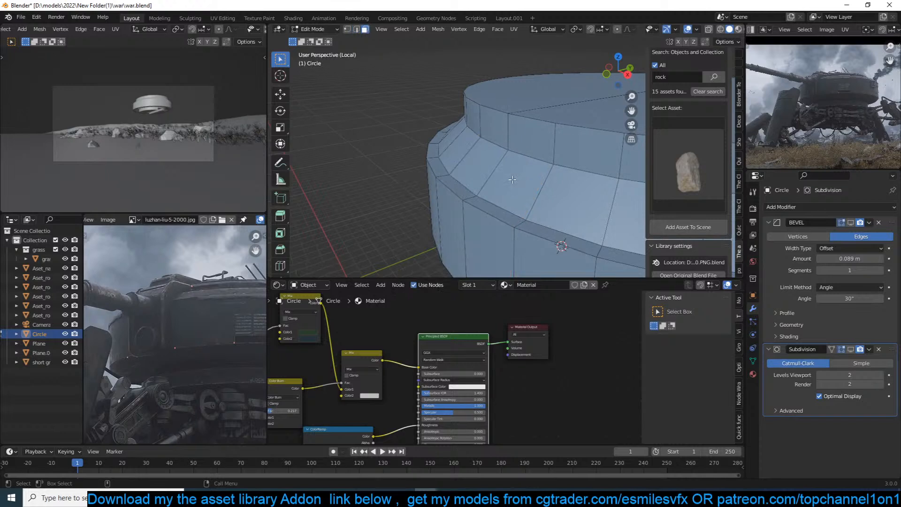
click(508, 182)
shift+click(493, 211)
shift+click(462, 214)
shift+click(482, 166)
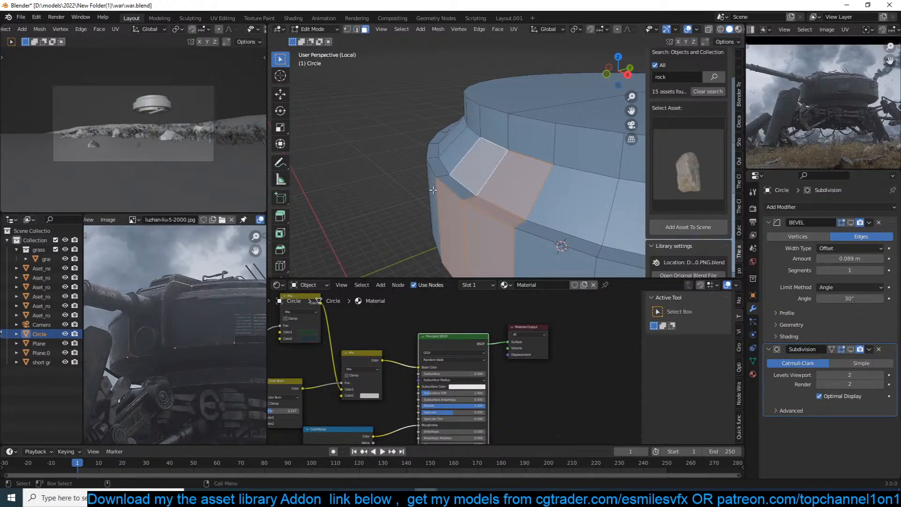
shift+click(456, 188)
key(alt+s)
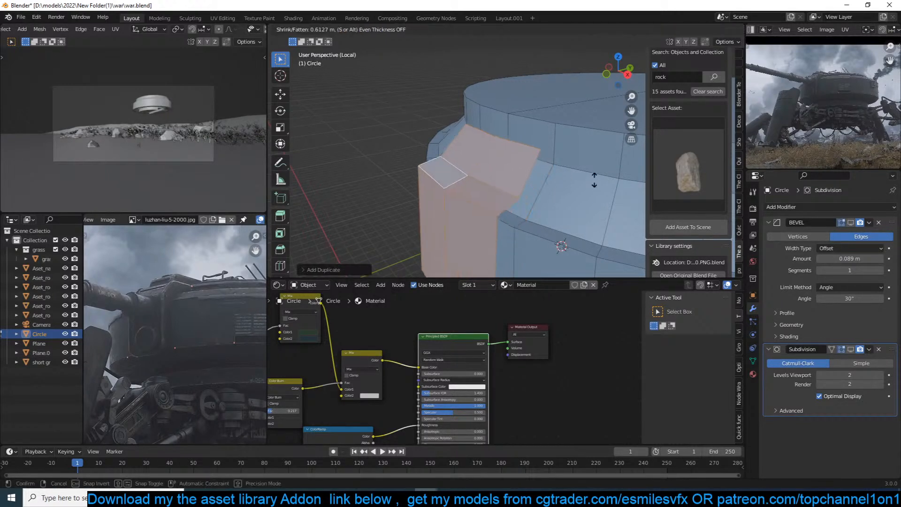
click(605, 202)
Dissolve an edge loop along the raised panel's rim and bevel the remaining corner edge with 3 segments.
key(2)
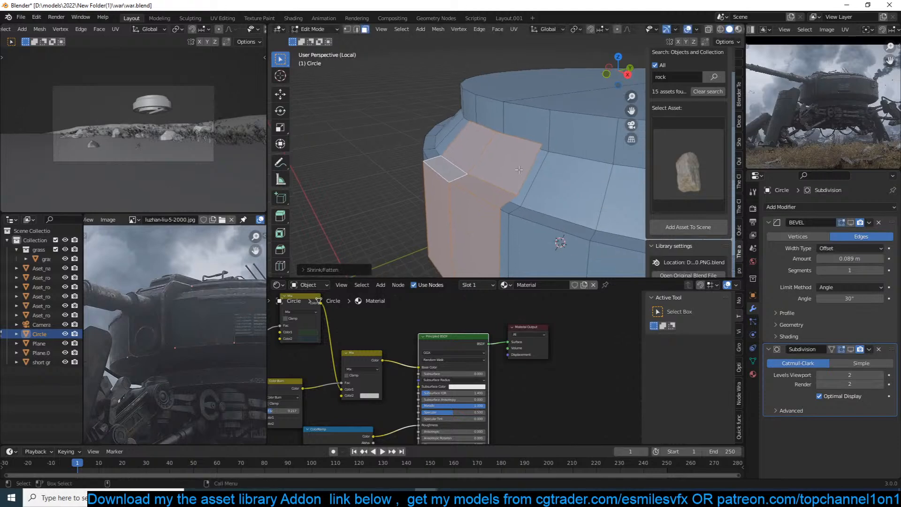
alt+click(489, 181)
key(ctrl+x)
alt+click(485, 198)
key(ctrl+v)
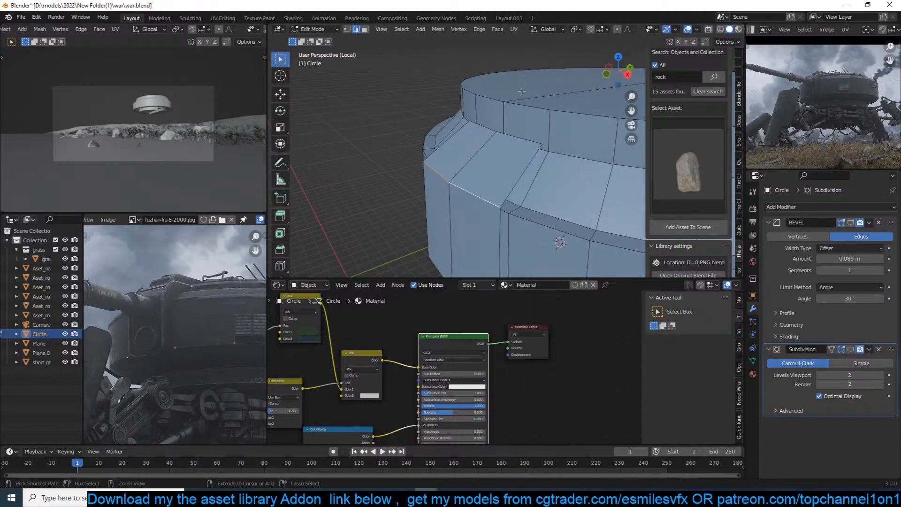
key(ctrl+b)
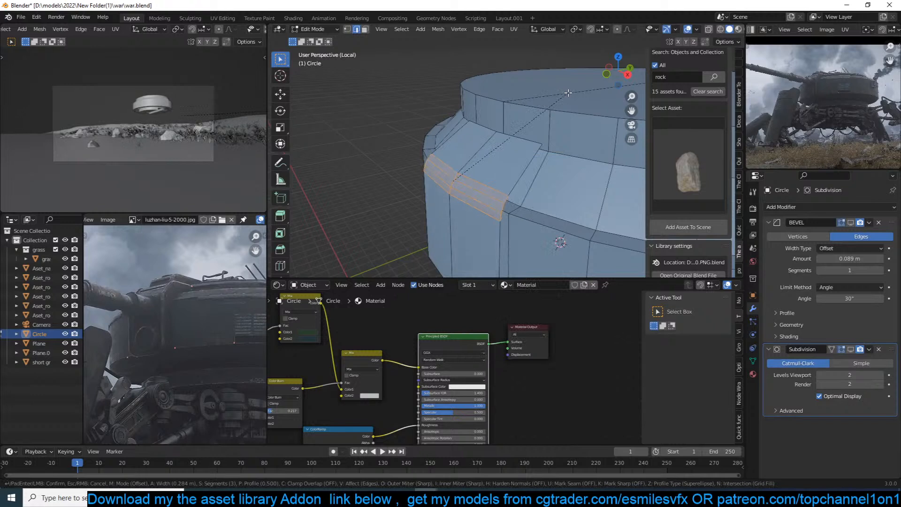
click(560, 100)
Extrude the raised panel's upper edge straight up along Z beside the body's neck.
key(3)
click(490, 155)
key(1)
alt+click(506, 142)
key(g)
key(z)
click(516, 88)
middle_drag(508, 123, 493, 125)
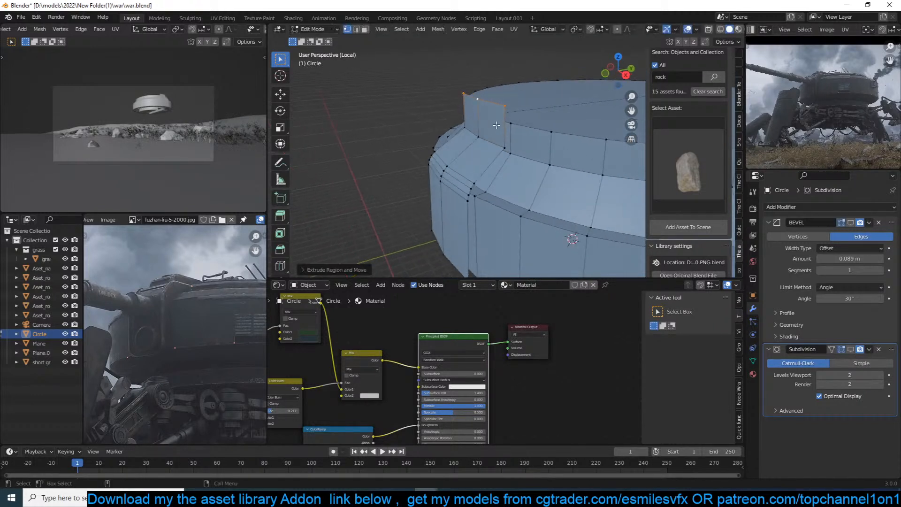
Try to thicken the raised panel by extruding its linked faces along their normals.
key(ctrl+l)
key(alt+e)
click(493, 124)
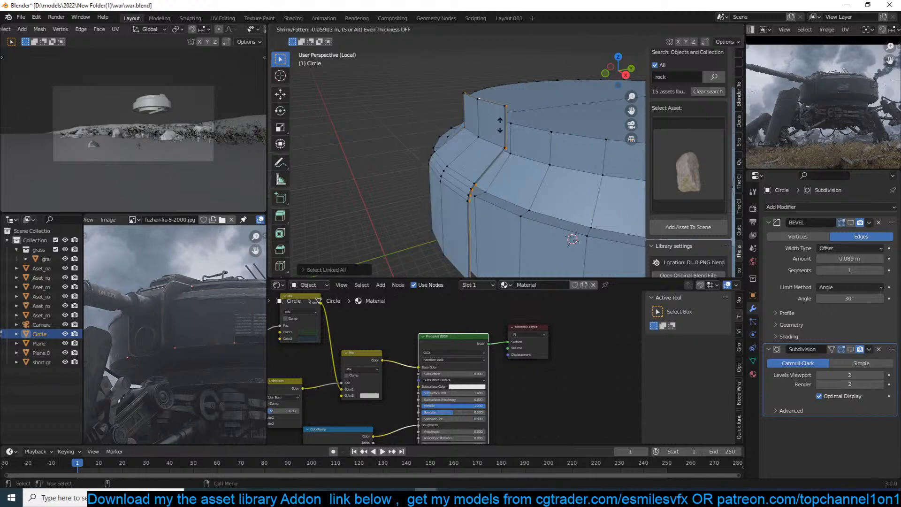
click(537, 133)
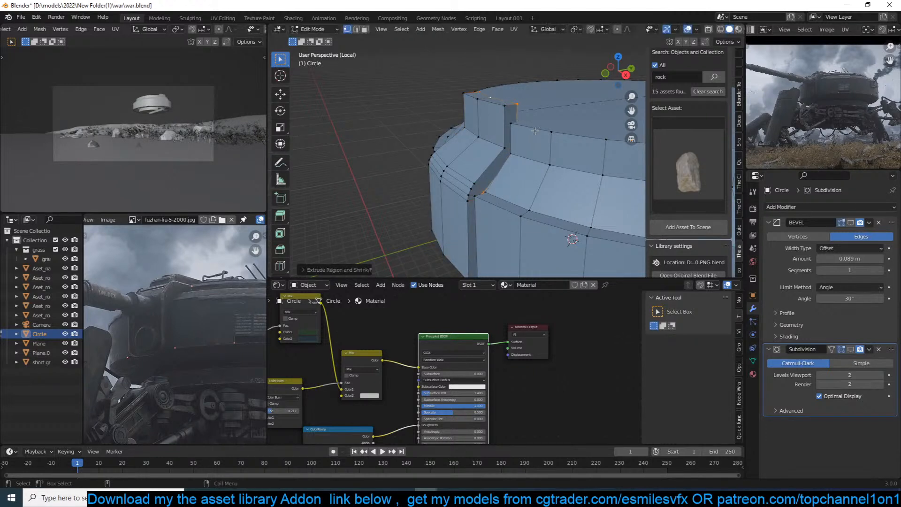
key(ctrl+z)
key(ctrl+z)
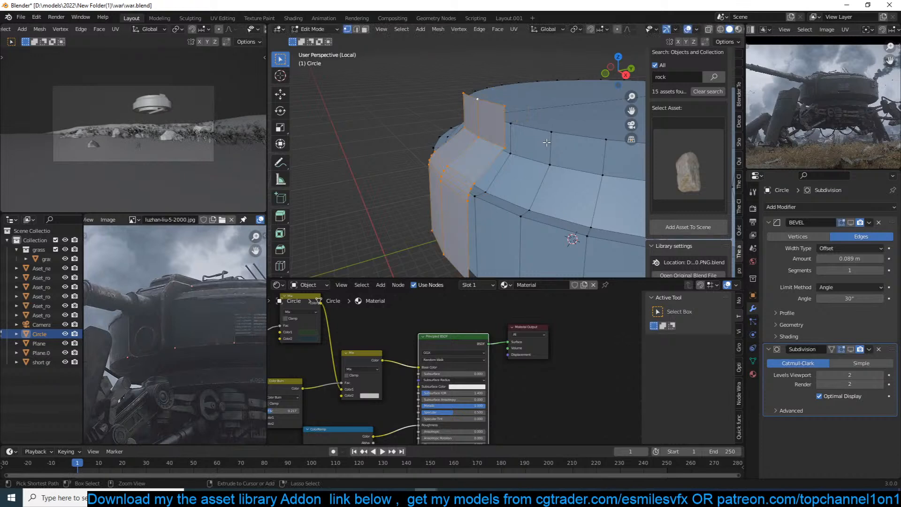
Select the whole linked raised panel and push it outward from the body with Shrink/Fatten.
key(ctrl+l)
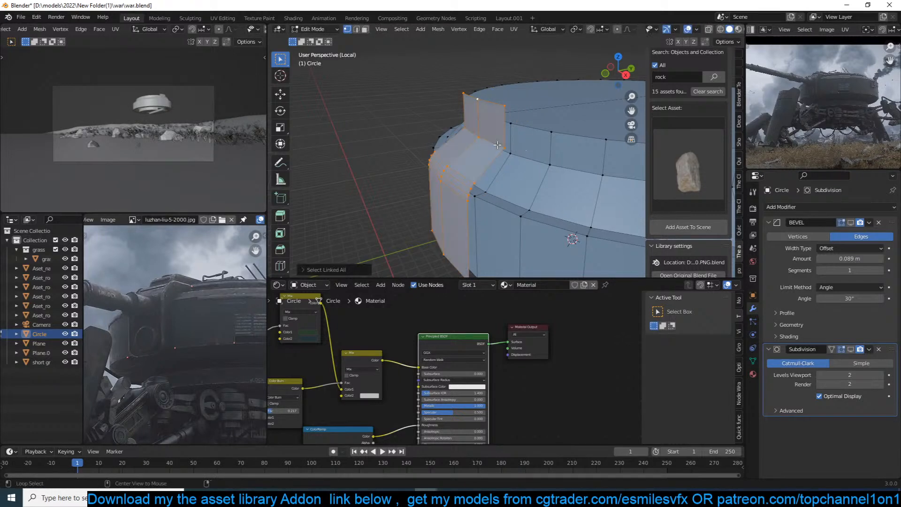
key(alt+s)
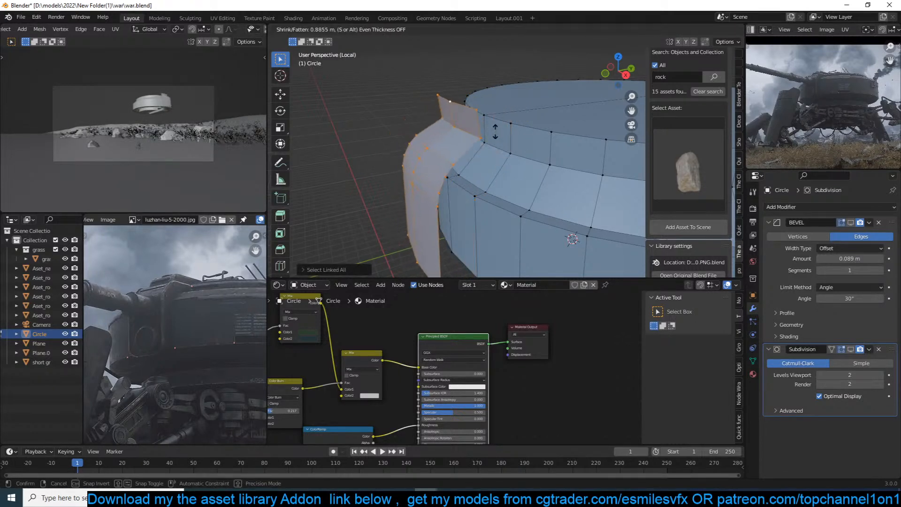
click(501, 133)
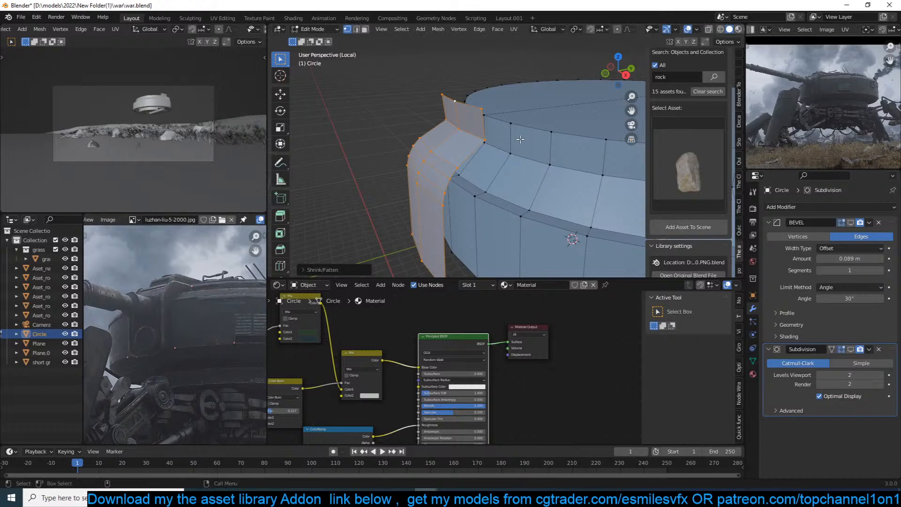
Bevel the panel's crease edges between the slope and the upright neck section with 3 segments.
key(2)
click(473, 137)
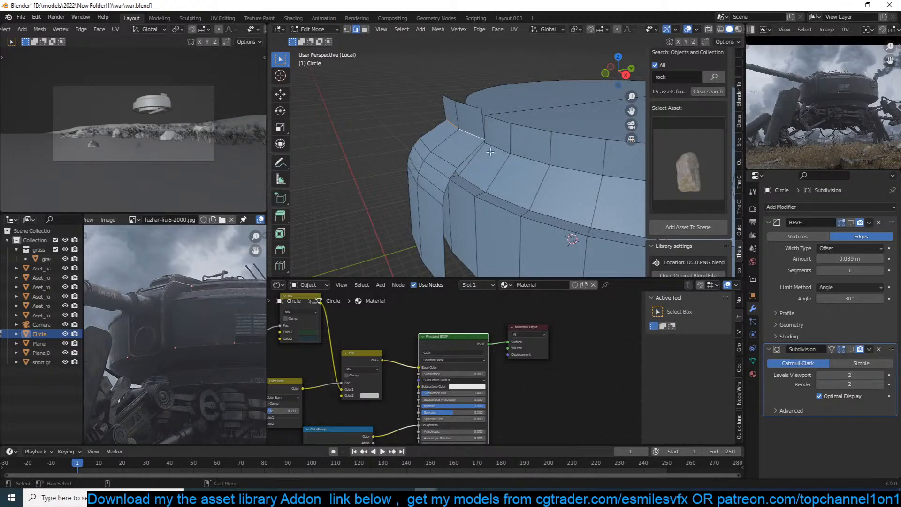
click(242, 496)
click(573, 5)
scroll(493, 179, up, 1)
key(ctrl+b)
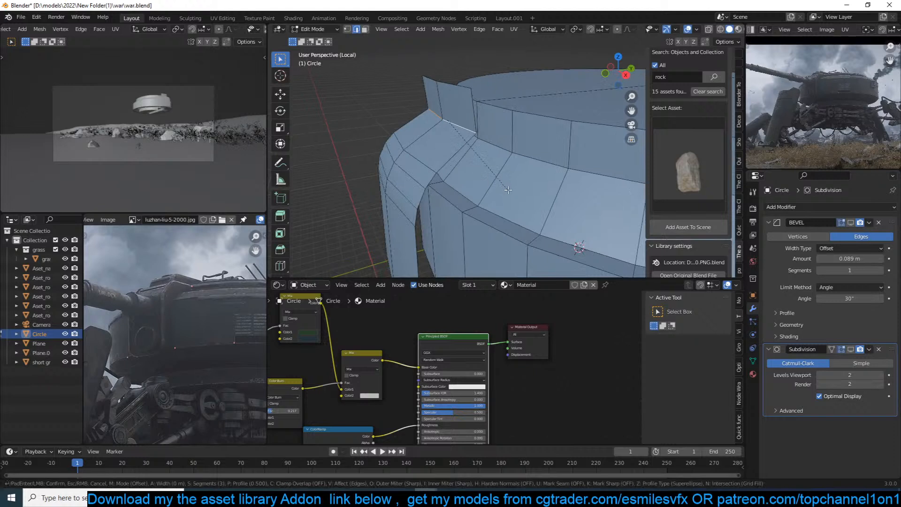
right_click(515, 197)
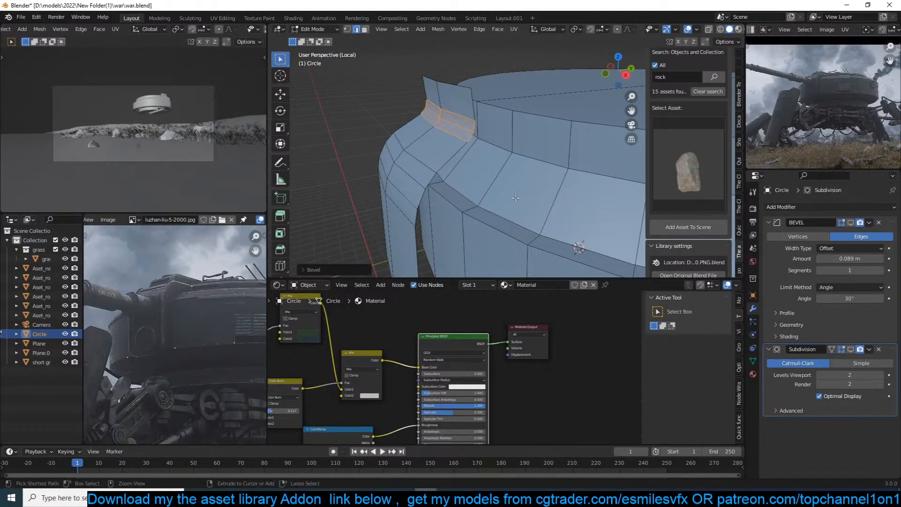
Select the whole linked panel and extrude it inward along its normals to give it thickness.
key(alt+e)
click(518, 198)
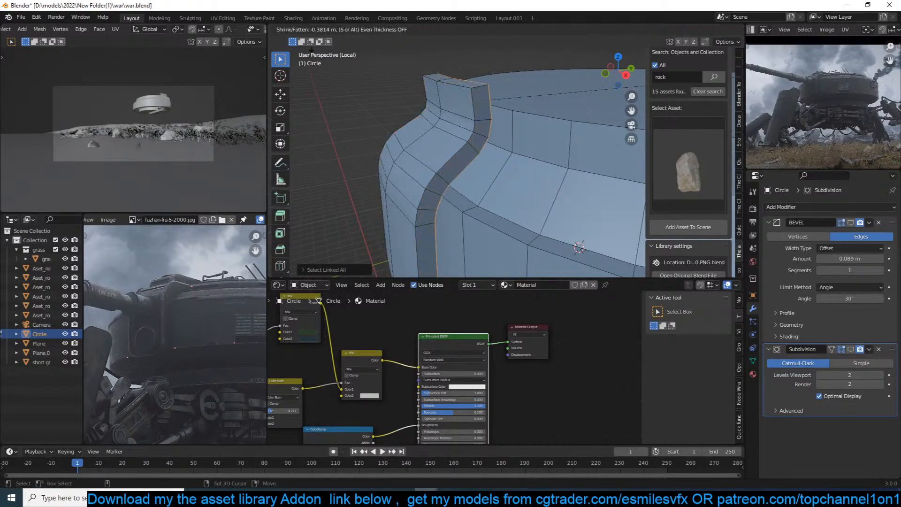
click(448, 239)
scroll(490, 150, down, 4)
middle_drag(492, 152, 569, 151)
key(Tab)
key(Tab)
scroll(563, 164, up, 2)
Add a centered horizontal loop cut across the panel's lower front face and select its middle vertex.
key(1)
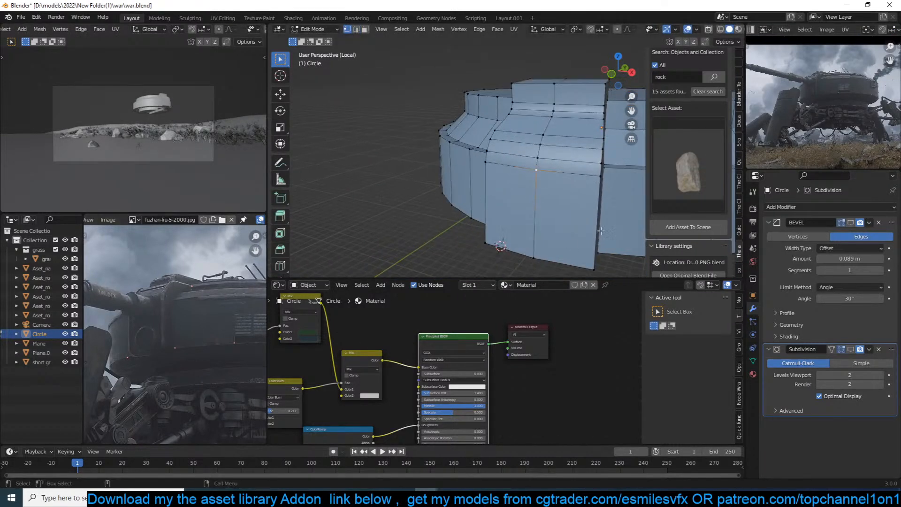
scroll(573, 247, down, 1)
key(ctrl+r)
click(532, 207)
right_click(532, 207)
click(531, 207)
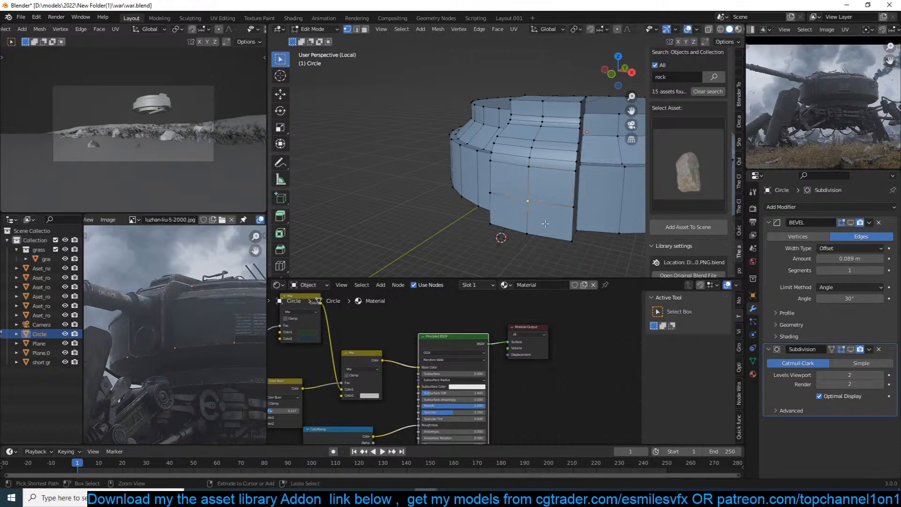
Bevel the middle vertex with 4 segments and shape 0.143, and round the patch with To Sphere at factor 1.
key(ctrl+shift+b)
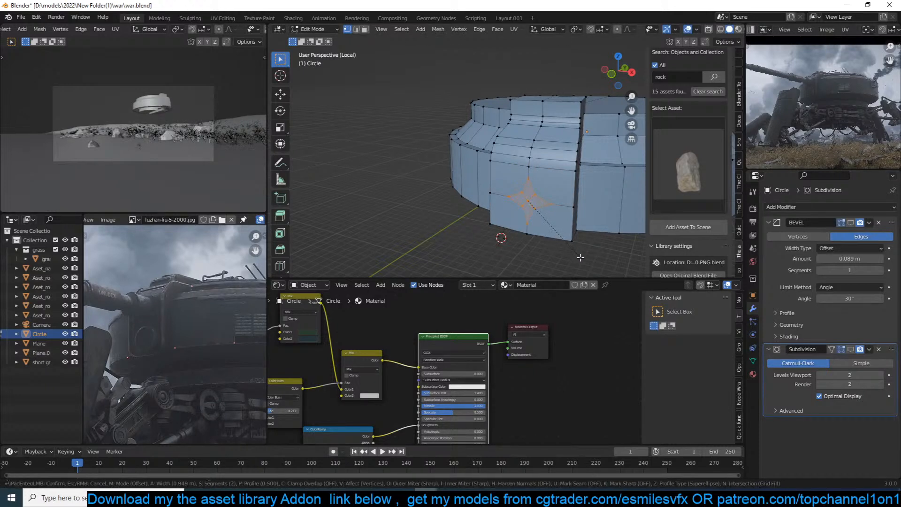
click(580, 257)
scroll(581, 258, up, 3)
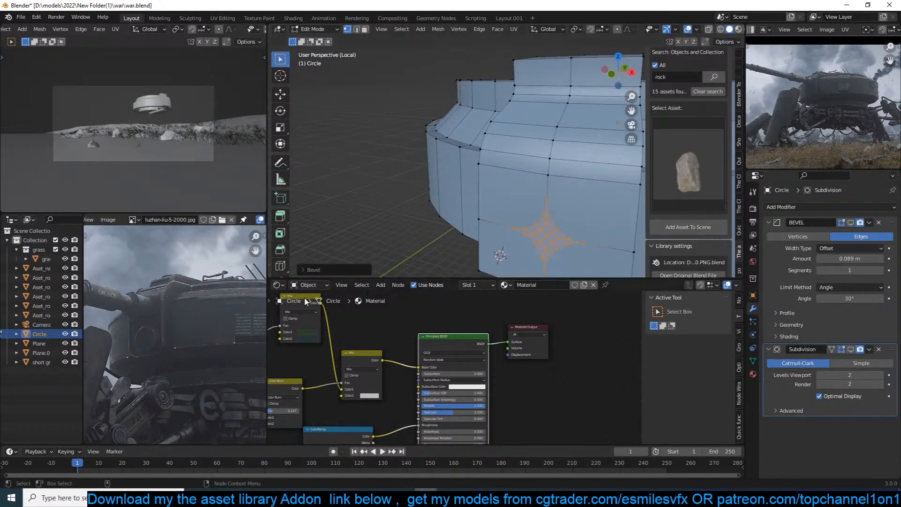
click(312, 270)
drag(389, 145, 361, 145)
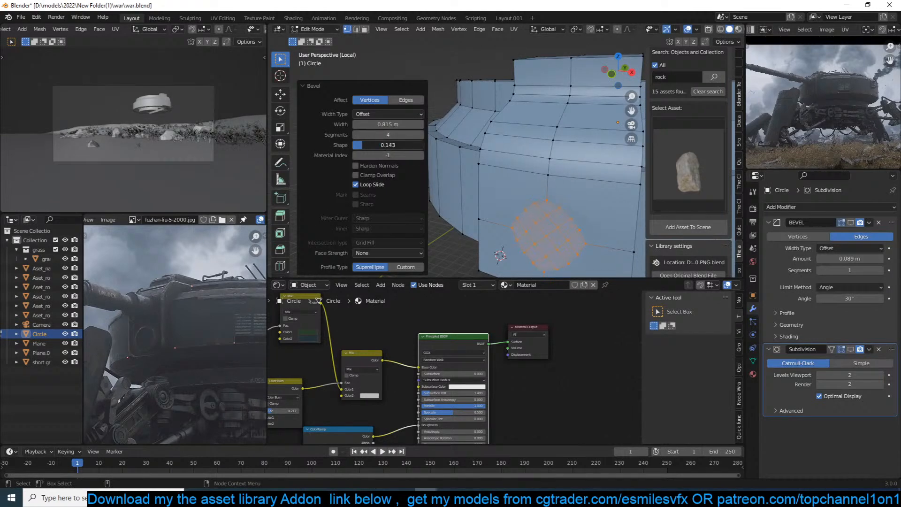
key(shift+alt+s)
text(1)
key(Return)
Extrude the circular patch outward from the panel about 0.78 m.
middle_drag(567, 242, 503, 208)
key(e)
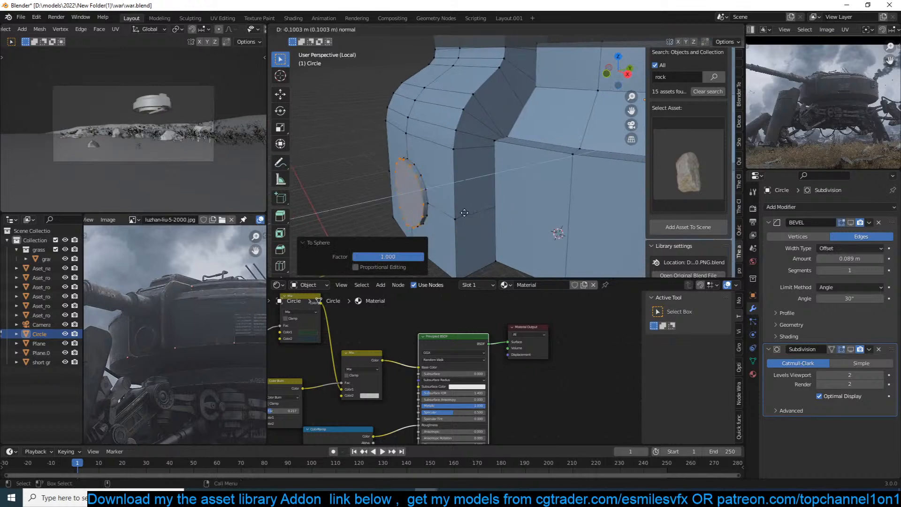
click(436, 218)
middle_drag(531, 156, 365, 164)
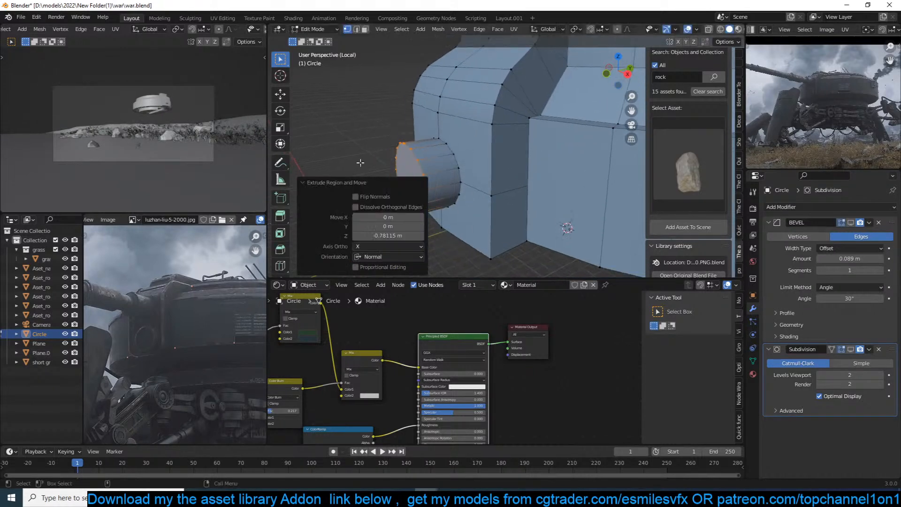
Flatten the extruded cap by scaling it to 0 along Y and move it back along Y toward the panel.
click(281, 95)
key(s)
key(y)
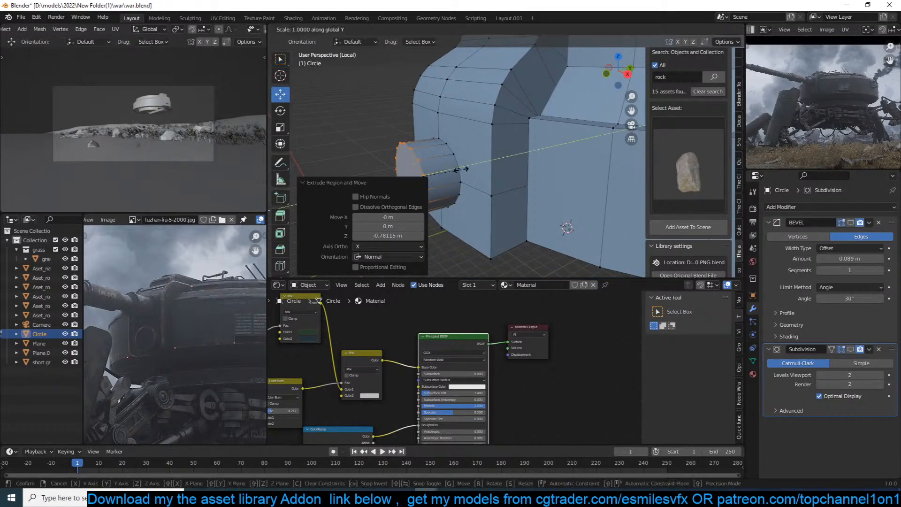
click(461, 169)
key(g)
key(y)
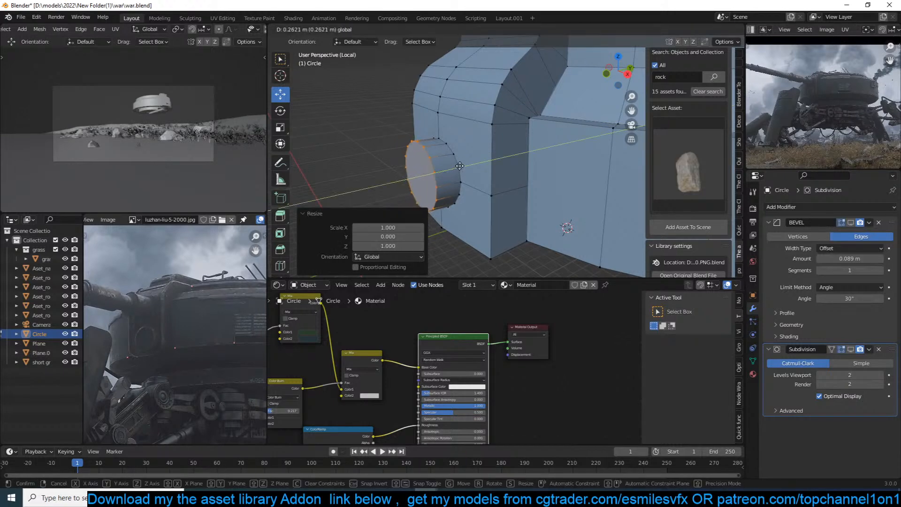
click(491, 132)
Recess the hub's inner front face to leave a raised circular rim.
key(e)
click(487, 142)
middle_drag(487, 142, 486, 164)
Duplicate the hub's circular face, move the copy up onto the panel's slope and scale it.
key(shift+d)
right_click(446, 150)
drag(461, 151, 458, 73)
key(s)
click(524, 103)
Position the duplicated disc along Y and extrude it outward about 2.25 m into a cylinder.
middle_drag(525, 103, 495, 105)
drag(426, 110, 469, 107)
key(e)
click(432, 112)
middle_drag(432, 113, 469, 114)
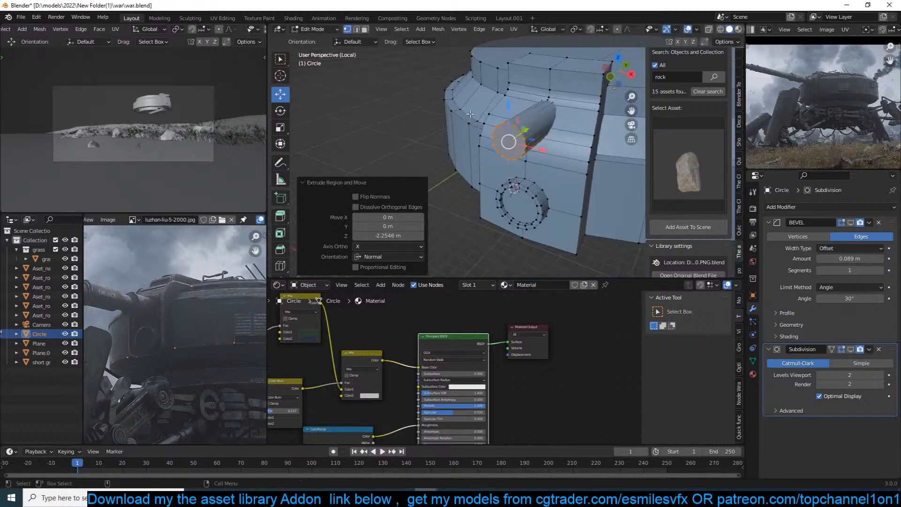
middle_drag(542, 128, 497, 136)
Select the whole linked cylinder and scale it up uniformly.
key(ctrl+l)
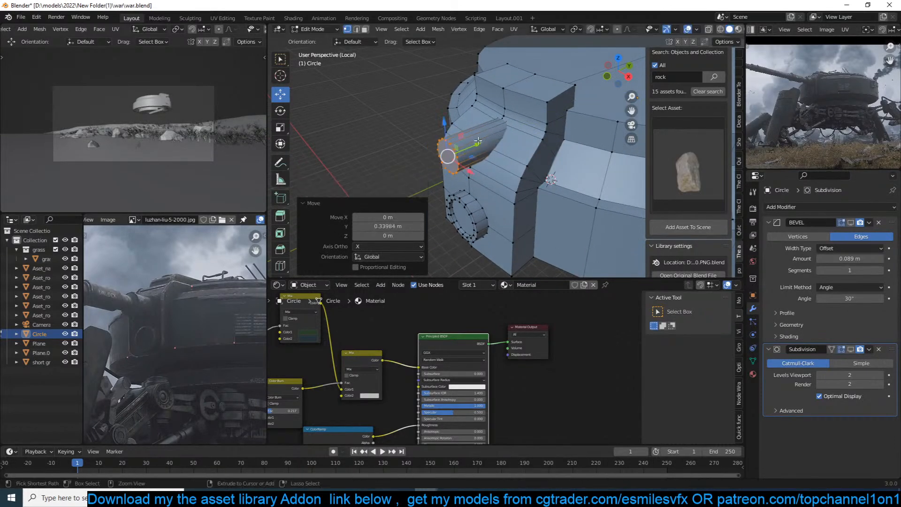
key(s)
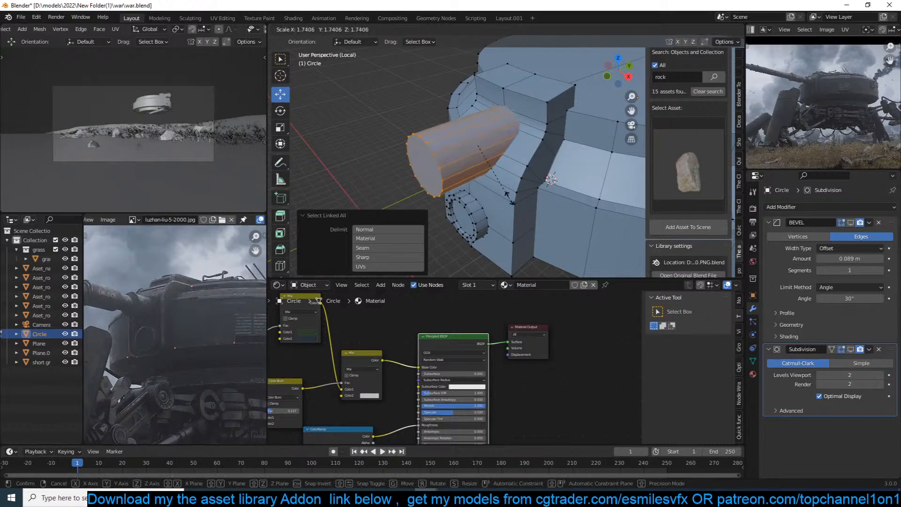
click(504, 197)
Inset the cylinder's front face about 0.16 m and extrude it forward about 1.07 m.
key(3)
click(430, 167)
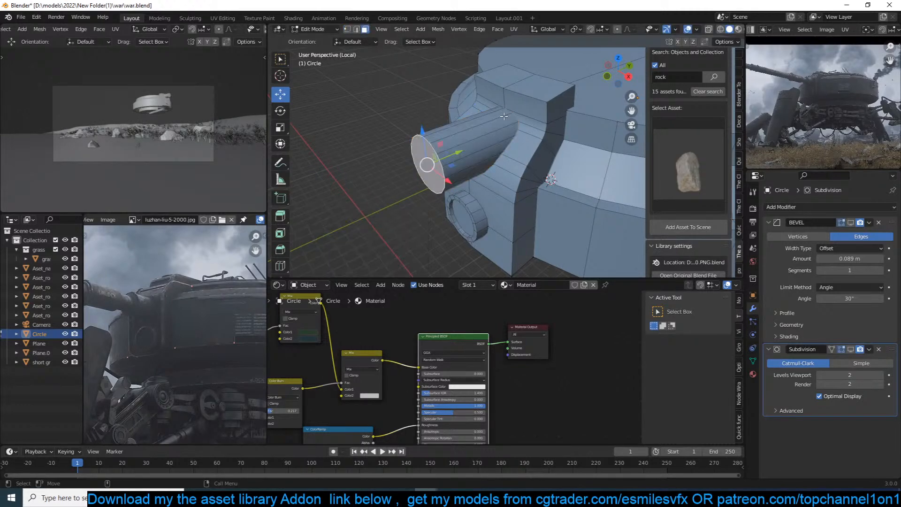
key(i)
click(492, 126)
middle_drag(493, 126, 574, 93)
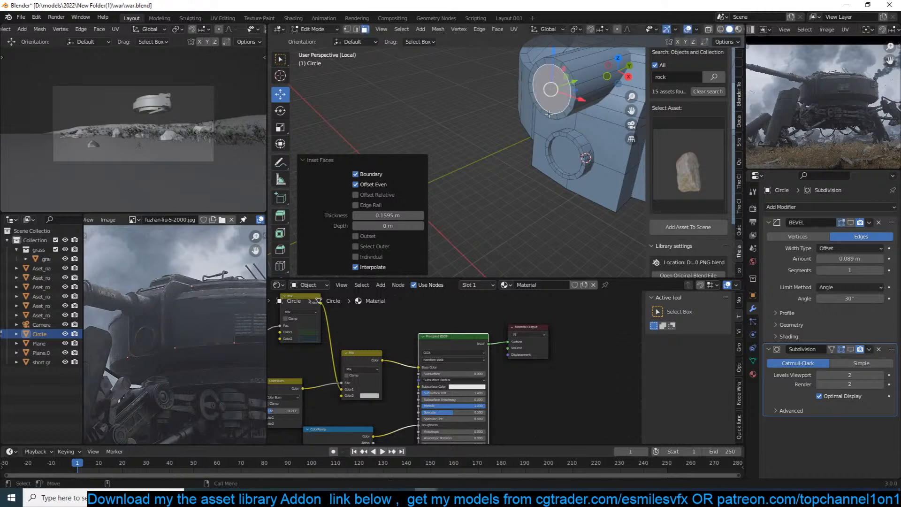
key(e)
click(522, 137)
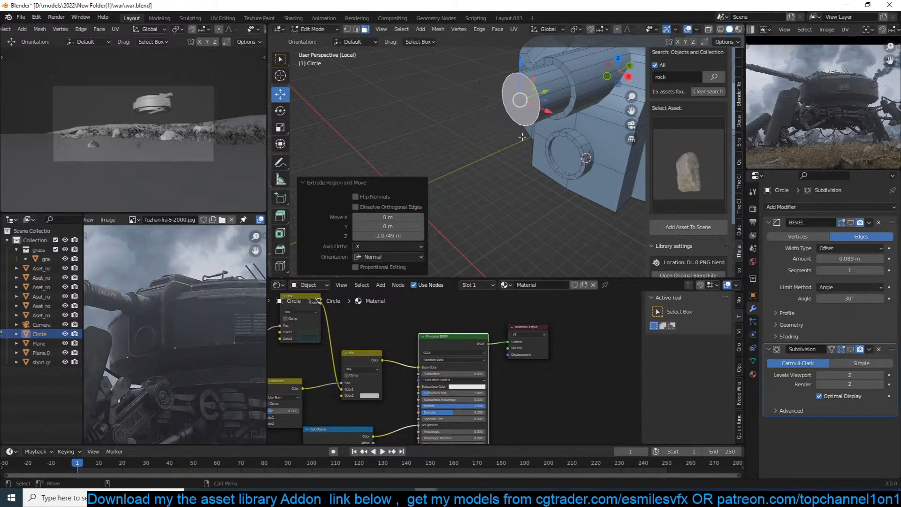
Inset the new front face about 0.24 m and extrude it forward about 7.71 m as the gun barrel.
key(i)
click(581, 91)
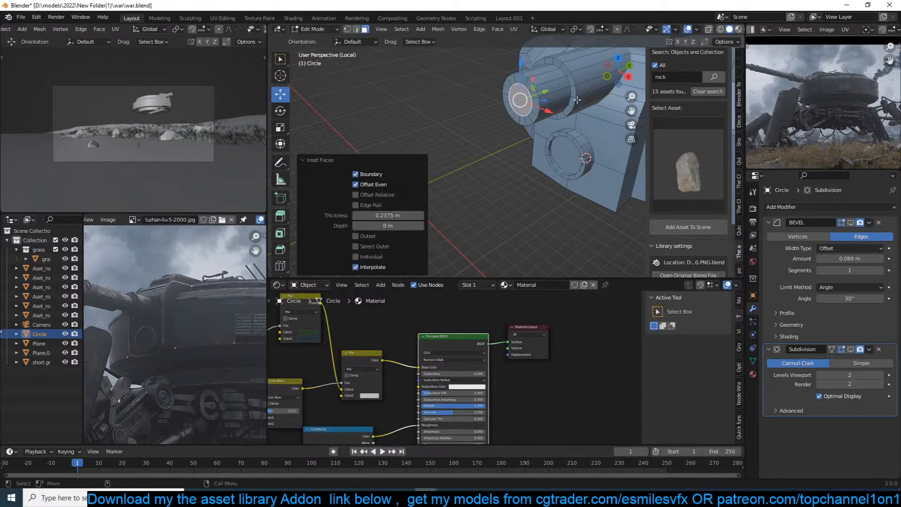
scroll(580, 94, down, 3)
key(e)
click(451, 164)
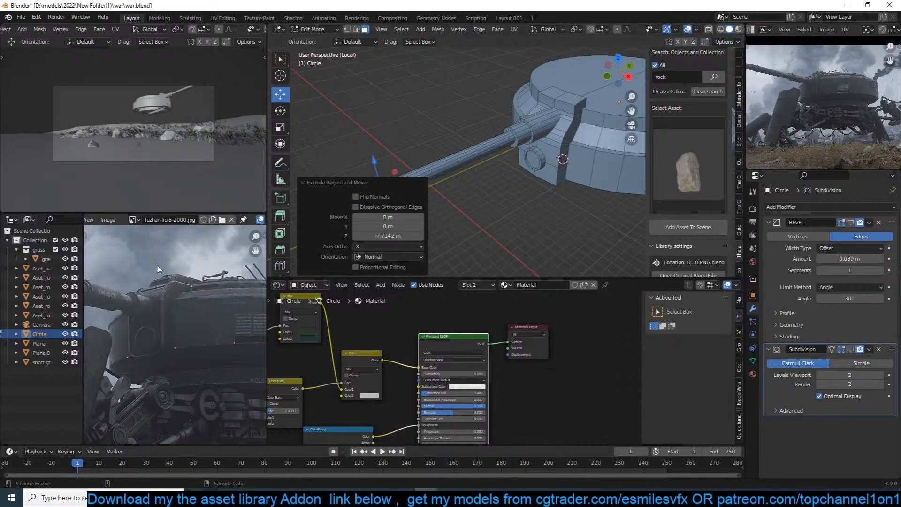
Following the reference image, inset the barrel's end face and extrude a thinner muzzle section about 1.4 m.
scroll(159, 265, down, 5)
scroll(599, 139, down, 2)
scroll(535, 139, up, 3)
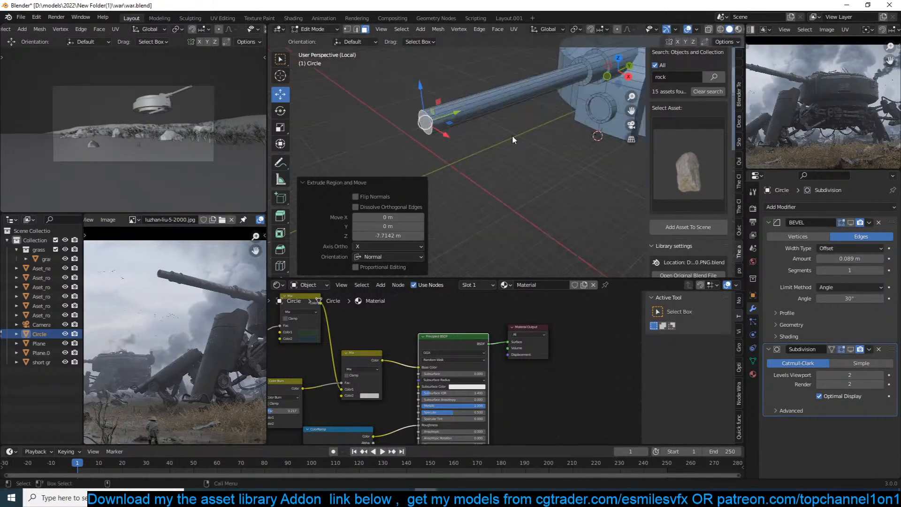
key(Tab)
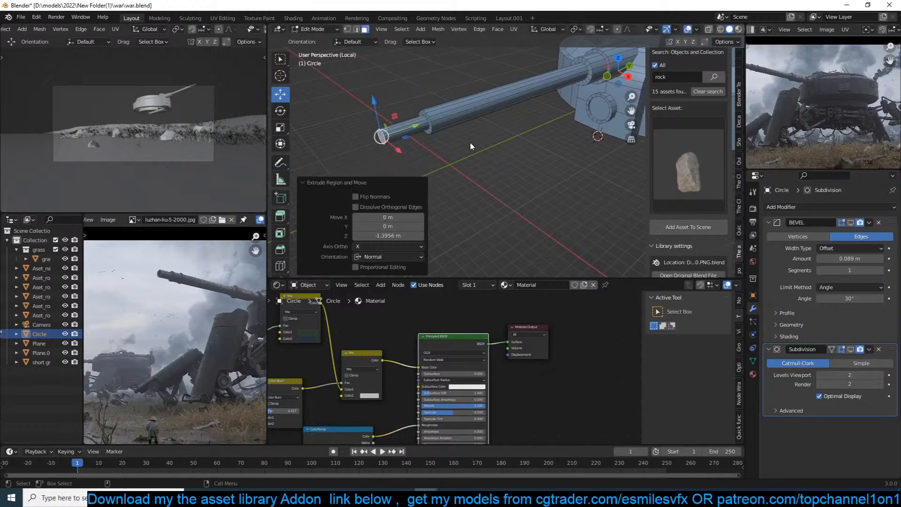
key(Tab)
Inset the muzzle's end face, extrude it inward to hollow the bore, and return to Object Mode.
scroll(424, 141, up, 2)
key(i)
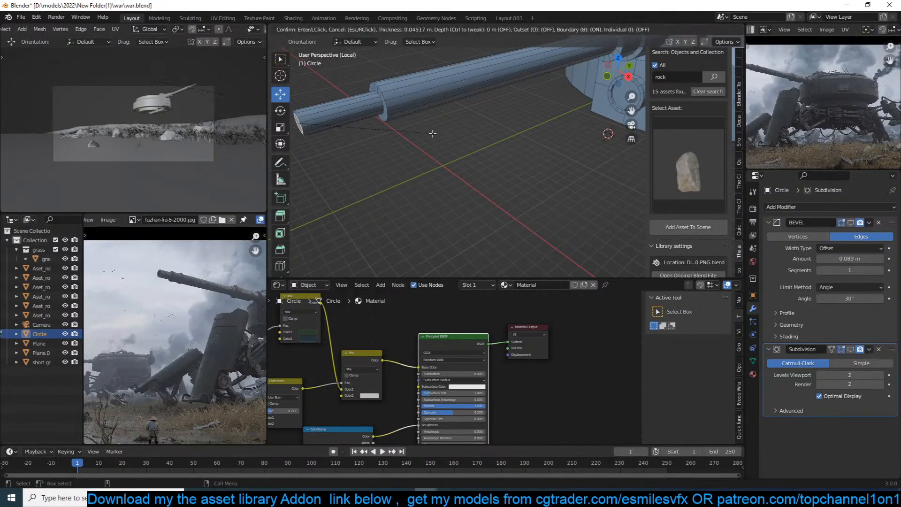
click(432, 134)
key(e)
click(442, 131)
key(Tab)
scroll(511, 156, down, 2)
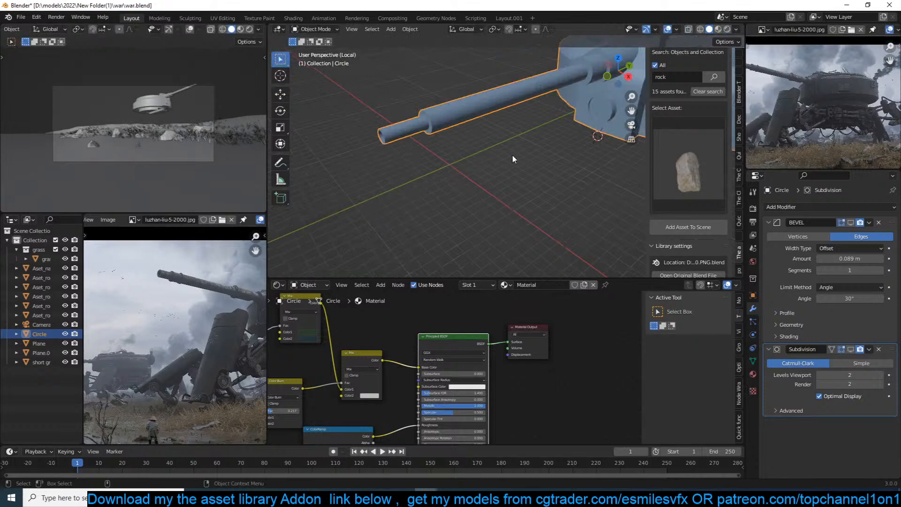
Enable viewport display of the Subdivision modifier and deselect the tank body.
middle_drag(504, 171, 507, 182)
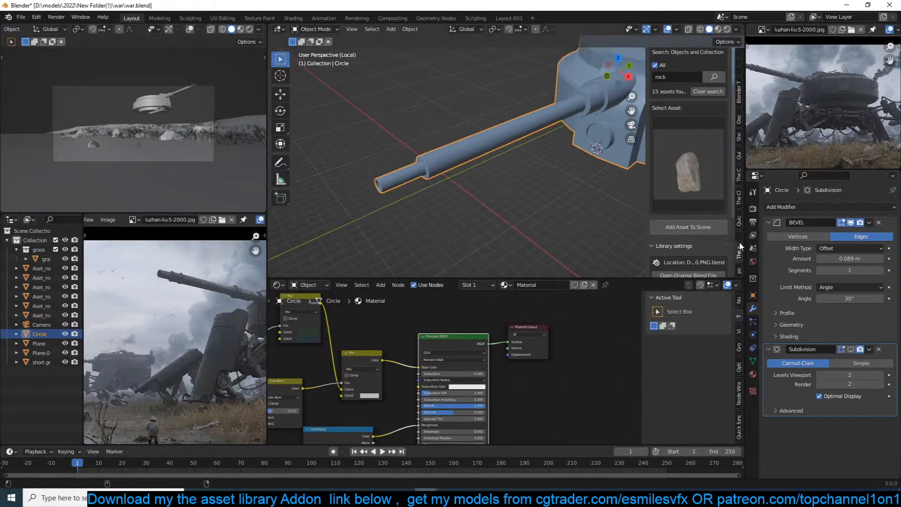
click(850, 349)
middle_drag(454, 100, 379, 129)
click(466, 81)
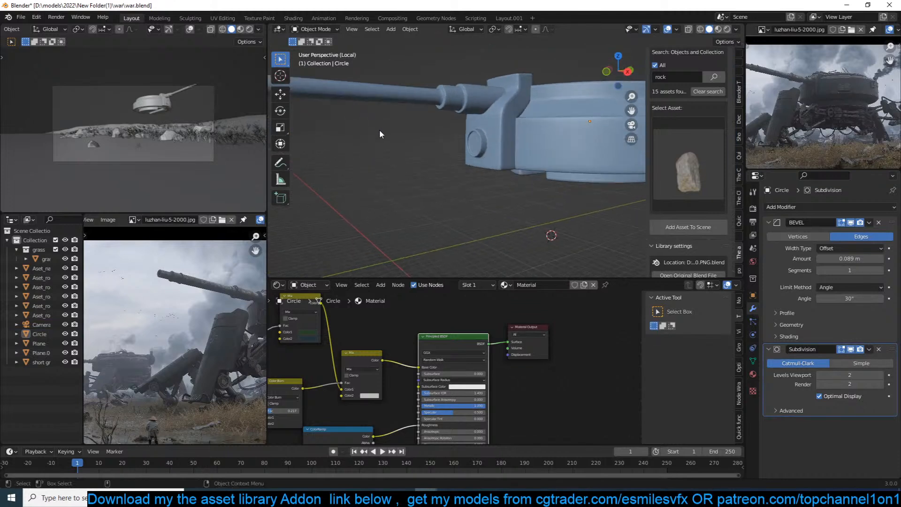
Set the BEVEL modifier to 2 segments and turn on Harden Normals in its shading options.
click(881, 271)
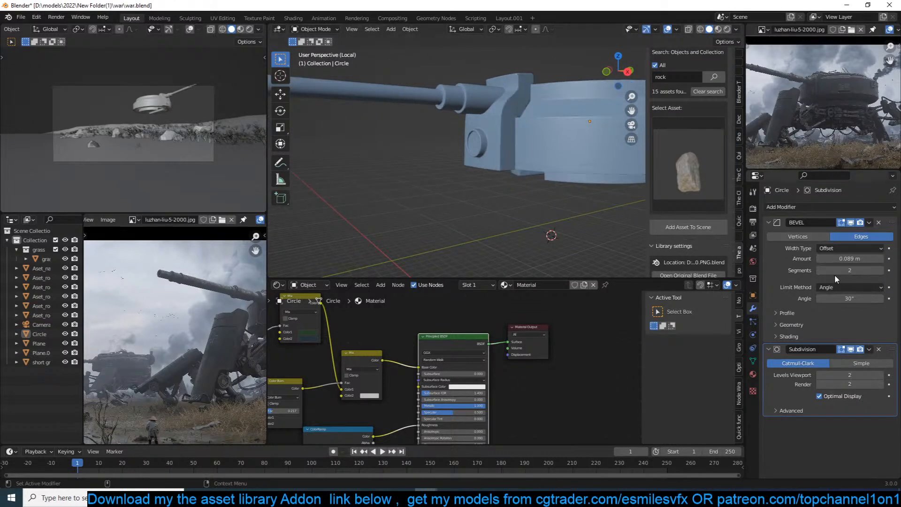
click(794, 337)
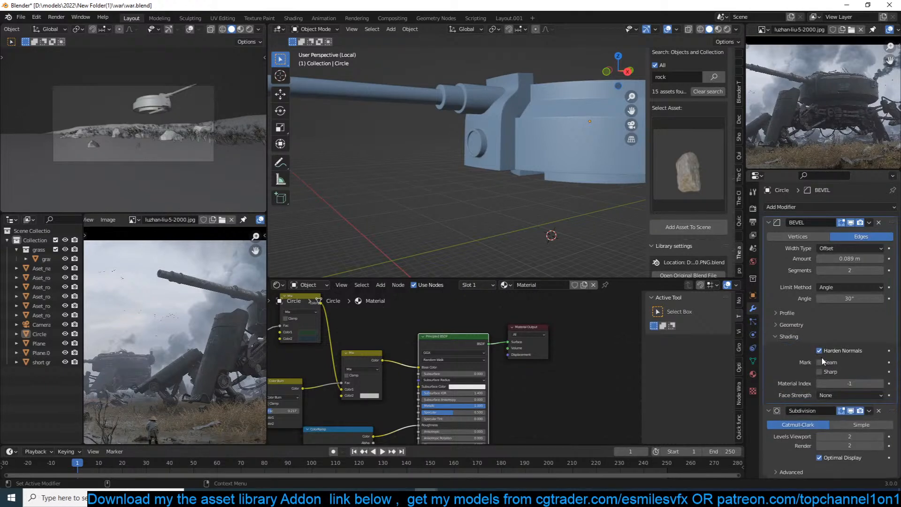
Set the BEVEL modifier to 1 segment, save the file, and exit local view to show the whole scene.
click(792, 335)
click(820, 270)
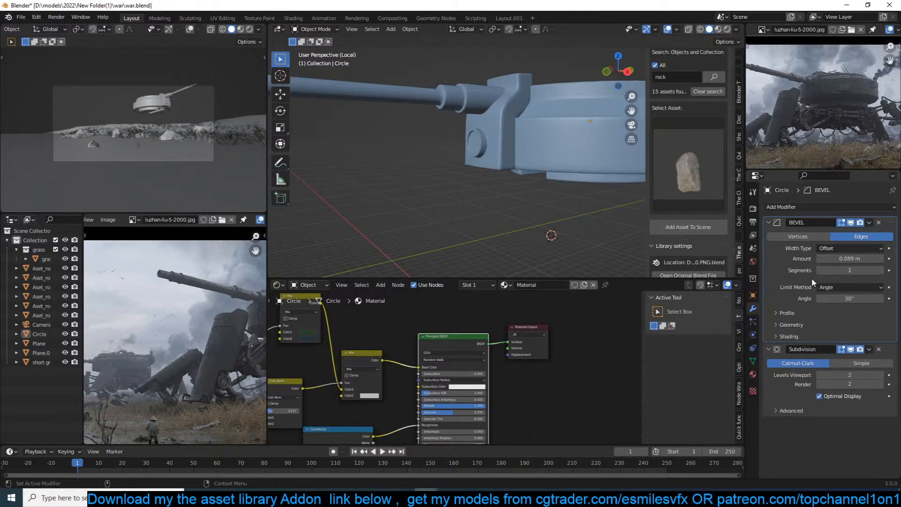
key(ctrl+s)
click(594, 117)
scroll(594, 116, down, 2)
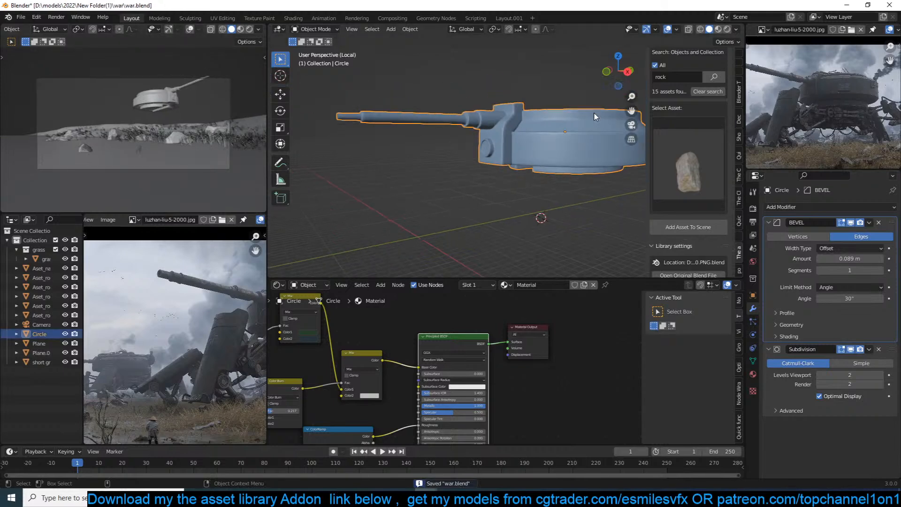
key(KP_7)
key(KP_Divide)
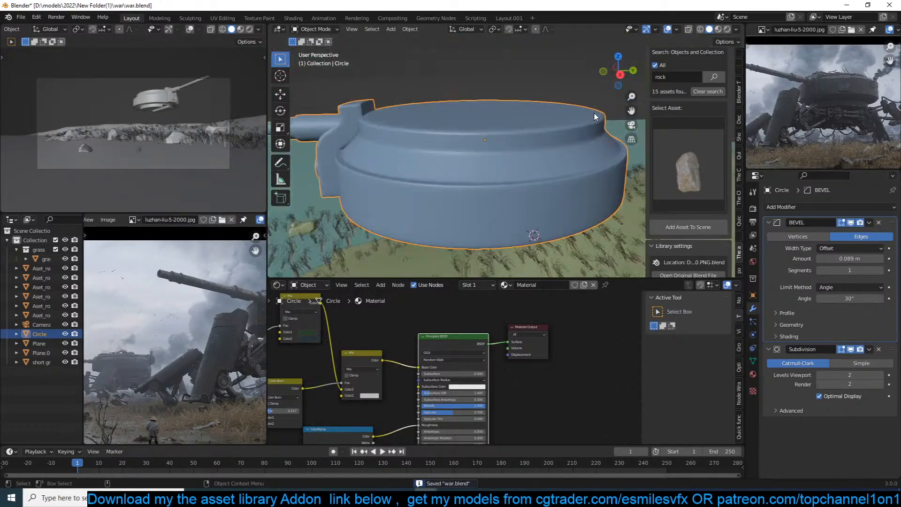
Examine the hanging cables and underside in the reference image against the tank body's front and side views, saving the file.
scroll(159, 334, up, 6)
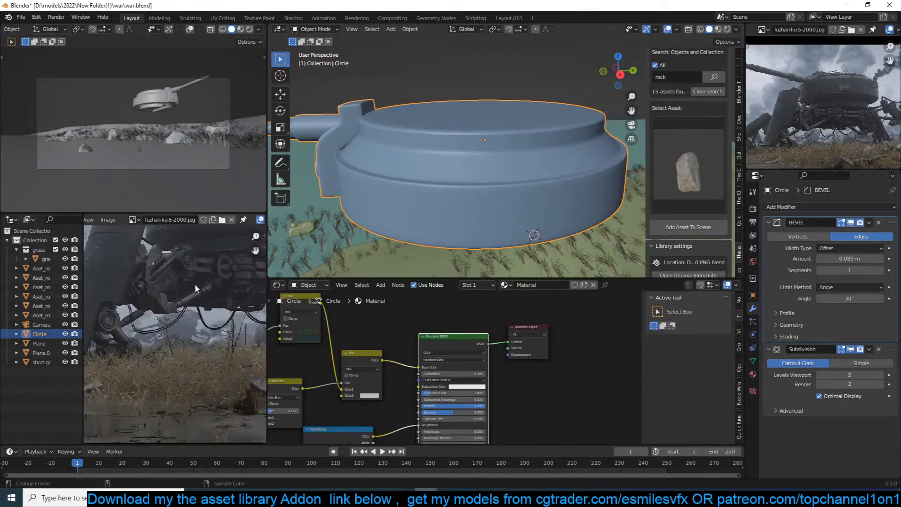
scroll(448, 200, down, 2)
key(KP_1)
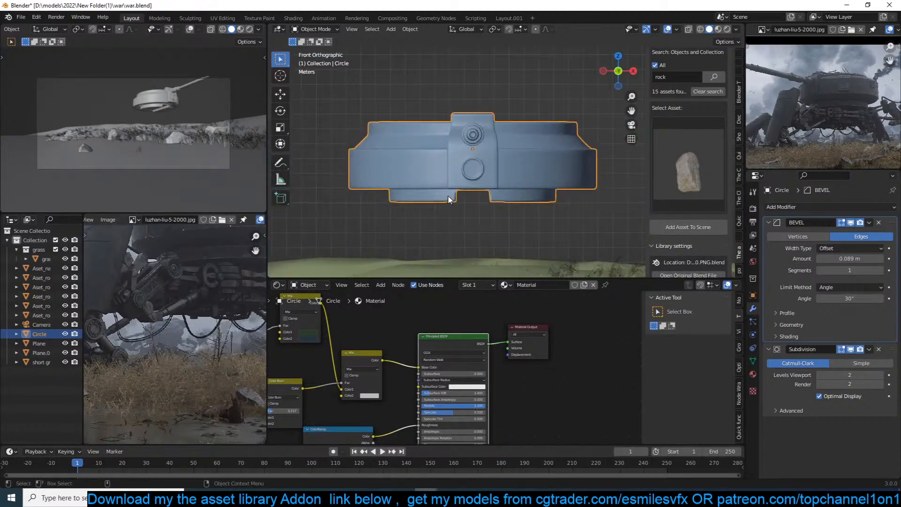
key(KP_3)
scroll(509, 159, down, 3)
scroll(508, 141, up, 3)
key(ctrl+s)
scroll(177, 278, up, 3)
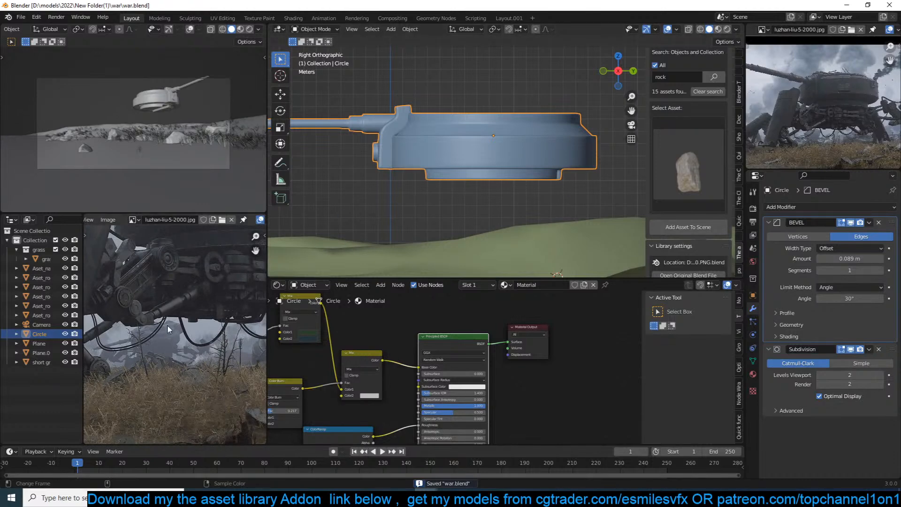
scroll(282, 338, down, 1)
scroll(225, 328, down, 2)
middle_drag(225, 328, 205, 319)
scroll(502, 157, up, 3)
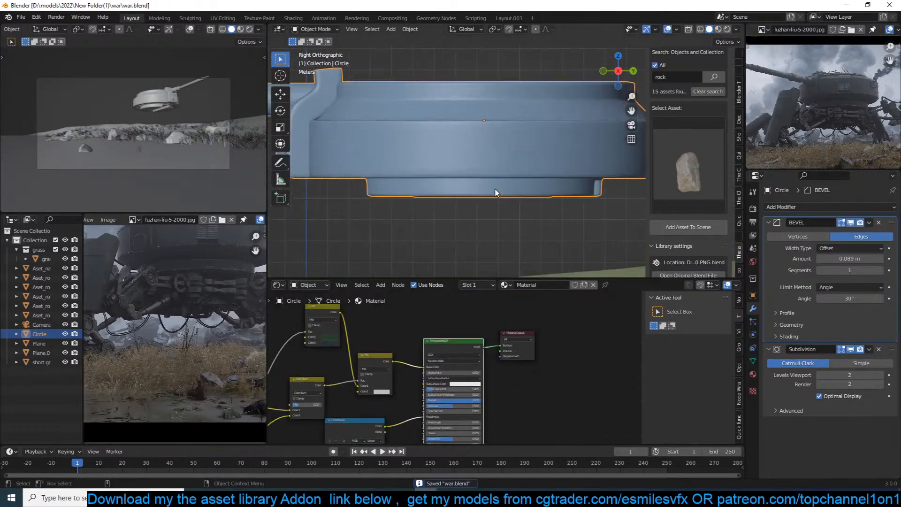
shift+middle_drag(497, 195, 467, 190)
scroll(122, 326, up, 2)
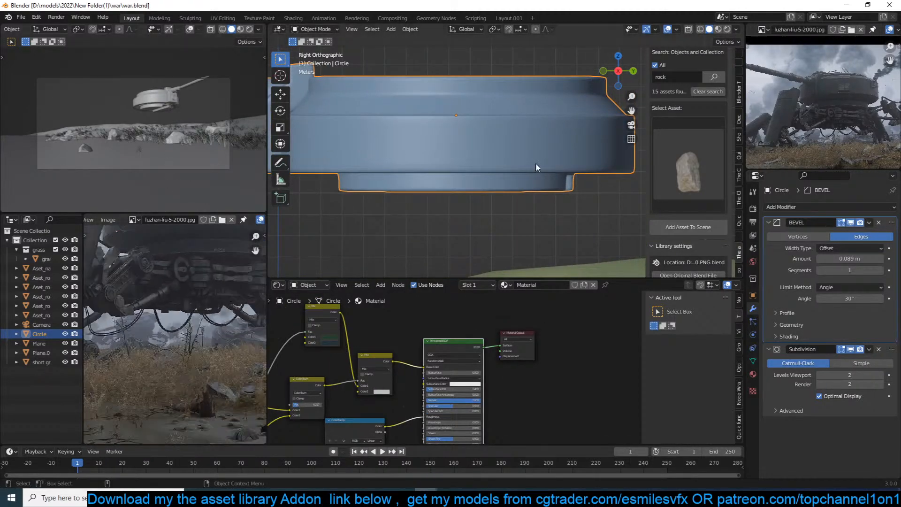
Place the 3D cursor beside the tank body's lower ring and add a Bezier curve there.
key(alt+a)
shift+right_click(547, 180)
key(shift+a)
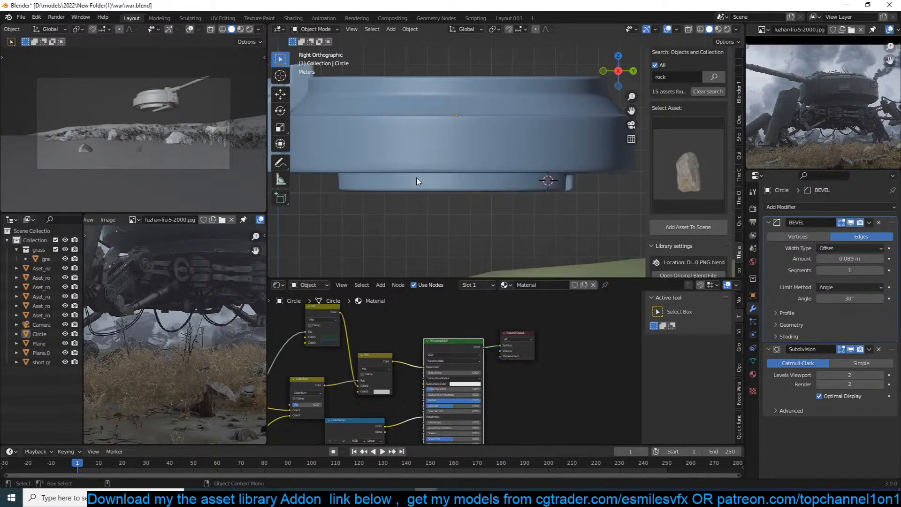
key(shift+a)
key(shift+a)
mouse_move(557, 191)
click(633, 191)
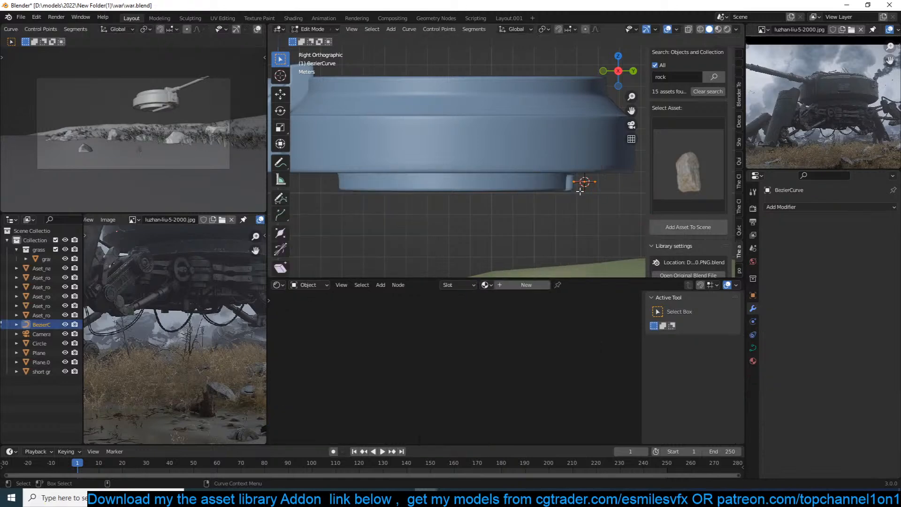
Set the curve's handles to Automatic and rotate it 90 degrees about Z, checking it from the front and side.
key(v)
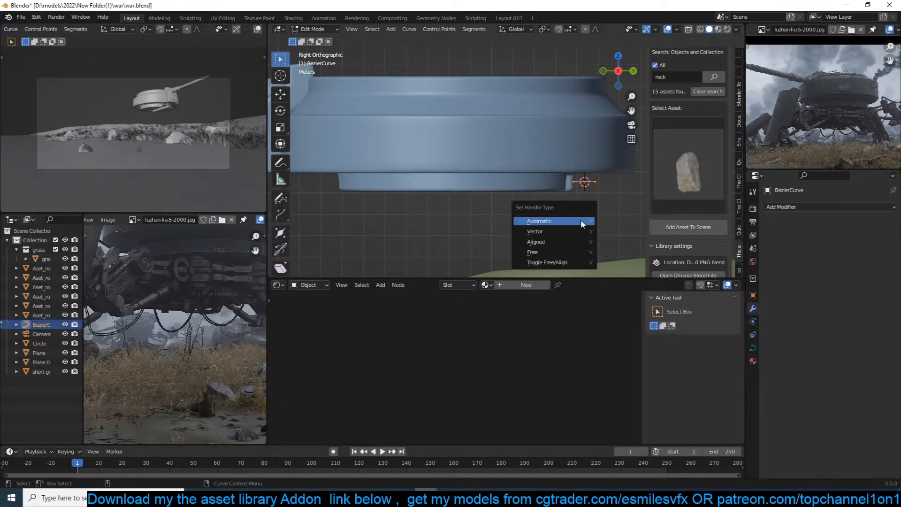
click(581, 220)
middle_drag(586, 187, 539, 158)
key(r)
key(z)
right_click(539, 158)
text(rz90)
click(526, 184)
click(539, 176)
key(KP_1)
key(KP_2)
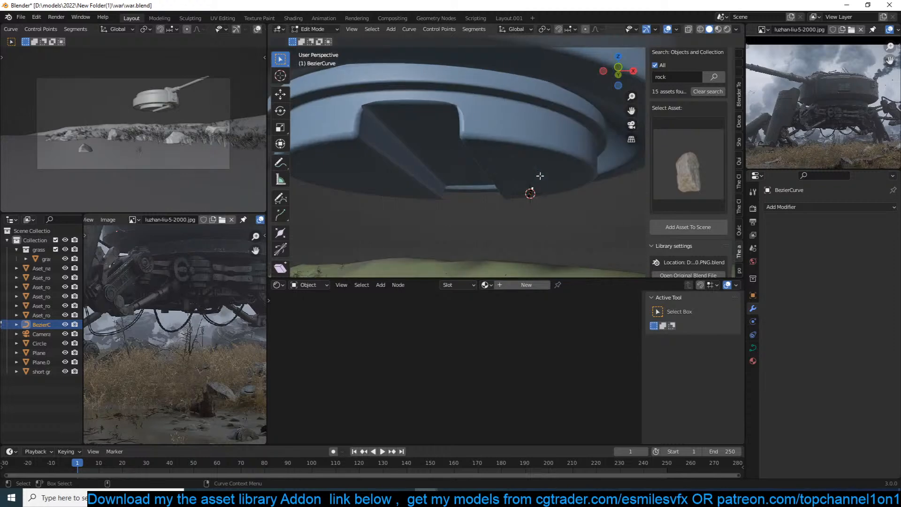
key(KP_3)
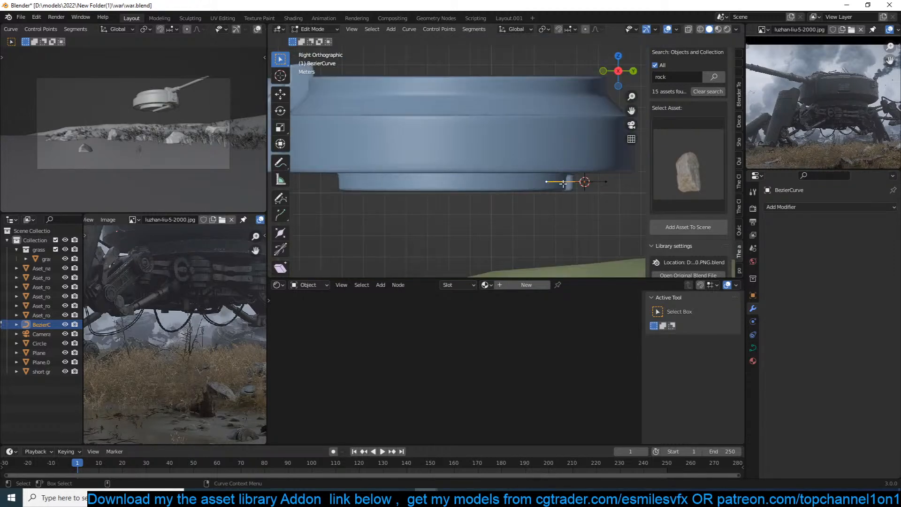
Reposition the curve's points and extrude new ones to form a U-shaped cable hanging below the tank body.
key(g)
click(530, 48)
ctrl+right_click(494, 155)
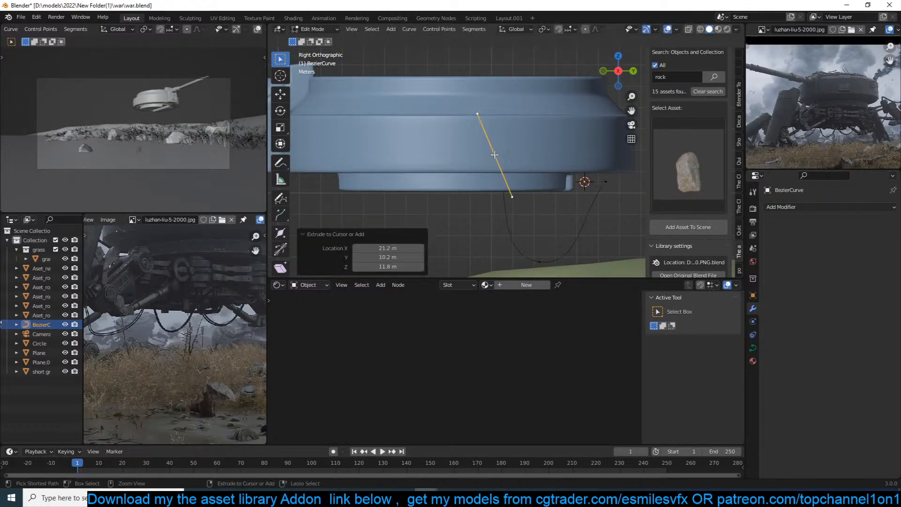
click(605, 188)
key(g)
click(582, 172)
Set the handles of the cable's two upper points to Vector and raise its lowest point.
drag(397, 120, 644, 208)
key(v)
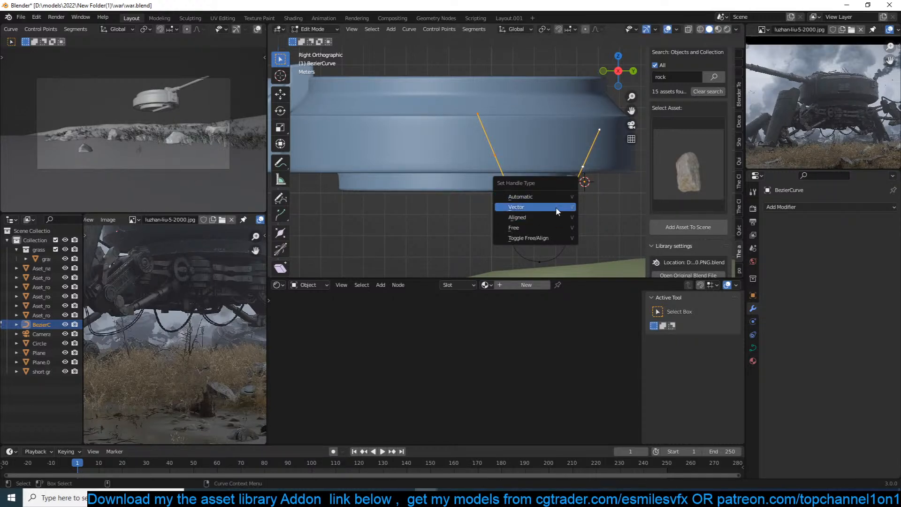
click(556, 207)
click(551, 256)
key(v)
key(g)
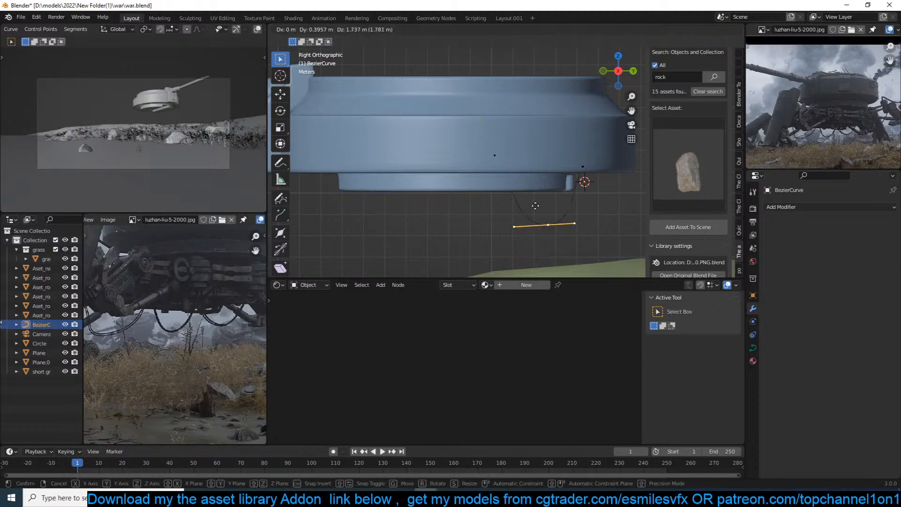
click(547, 206)
Duplicate the cable loop twice beside the original, scaling one copy to 0.808 and stretching the other along Z.
key(a)
key(shift+d)
click(544, 181)
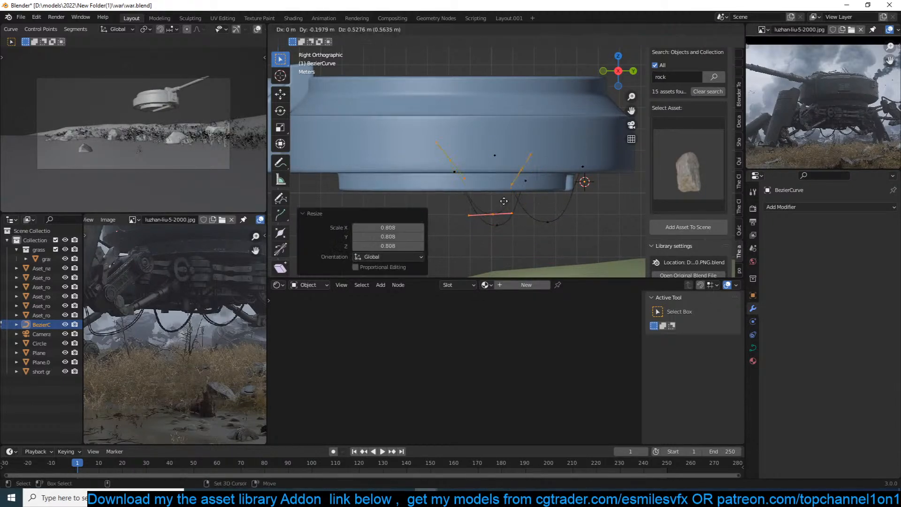
key(shift+d)
click(551, 232)
key(s)
key(z)
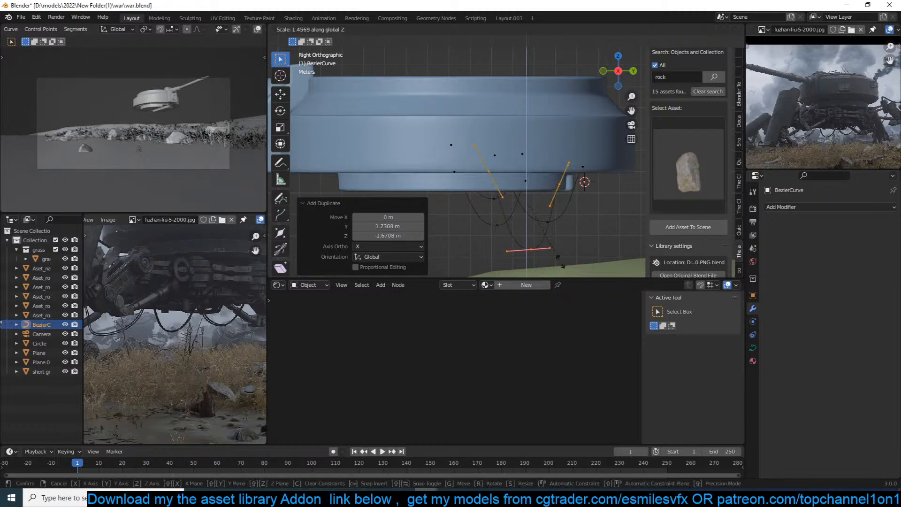
click(564, 255)
Duplicate a cable loop about 7.2 m toward the gun side and scale the copy to 1.583.
key(shift+d)
click(371, 201)
key(s)
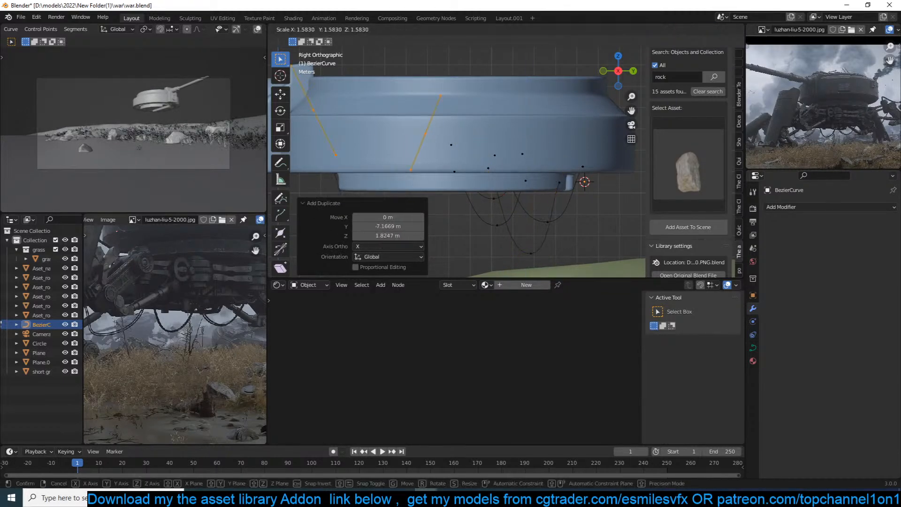
click(469, 207)
Shift the cable loops sideways beneath the middle of the tank body and return to Object Mode.
key(KP_7)
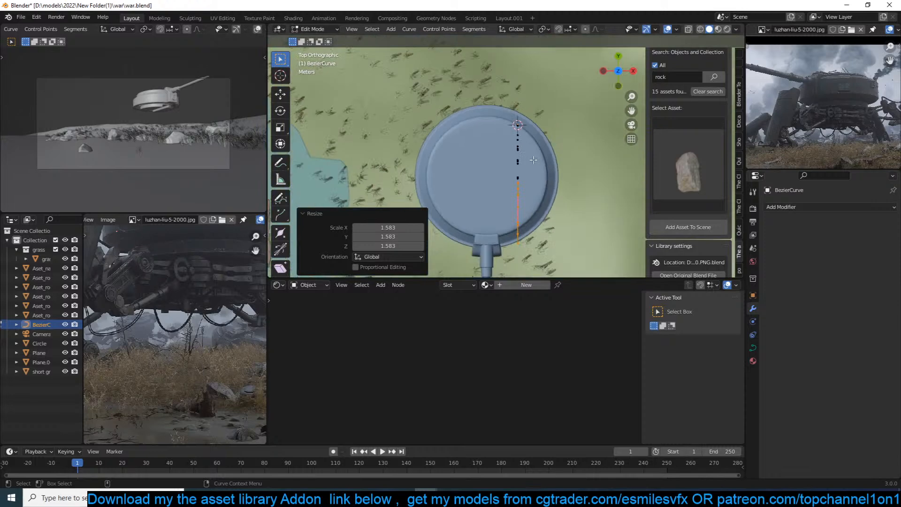
key(shift+z)
key(Tab)
middle_drag(521, 176, 421, 67)
key(shift+z)
scroll(498, 153, up, 3)
middle_drag(498, 154, 539, 97)
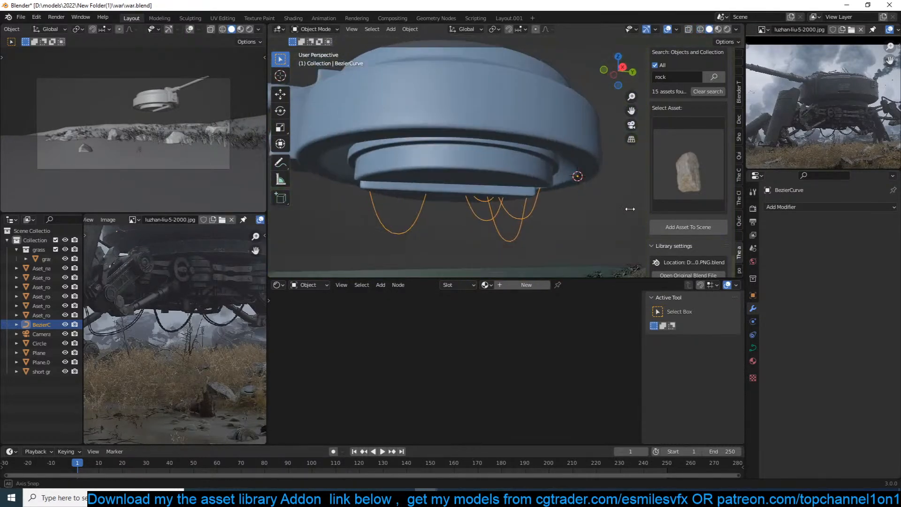
Give the cable curves a round bevel with a depth of 0.07 m.
click(752, 347)
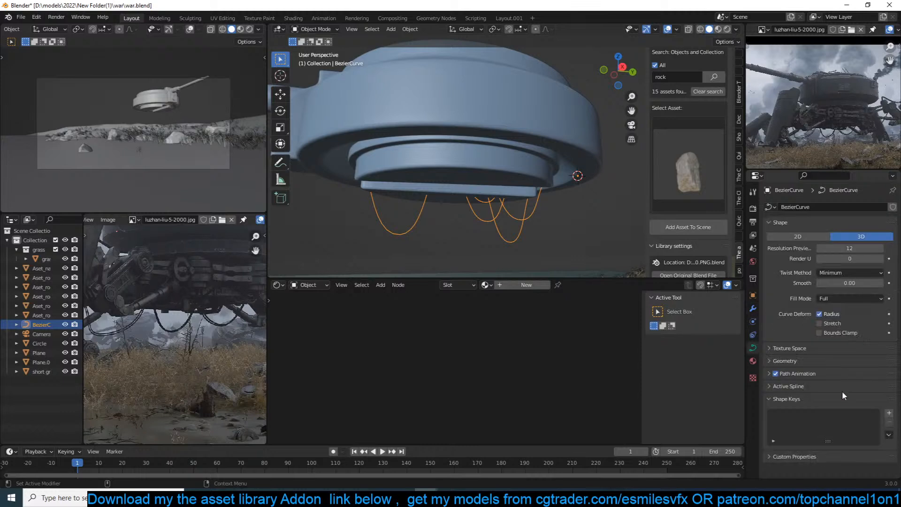
click(810, 365)
scroll(814, 375, down, 2)
drag(838, 418, 867, 417)
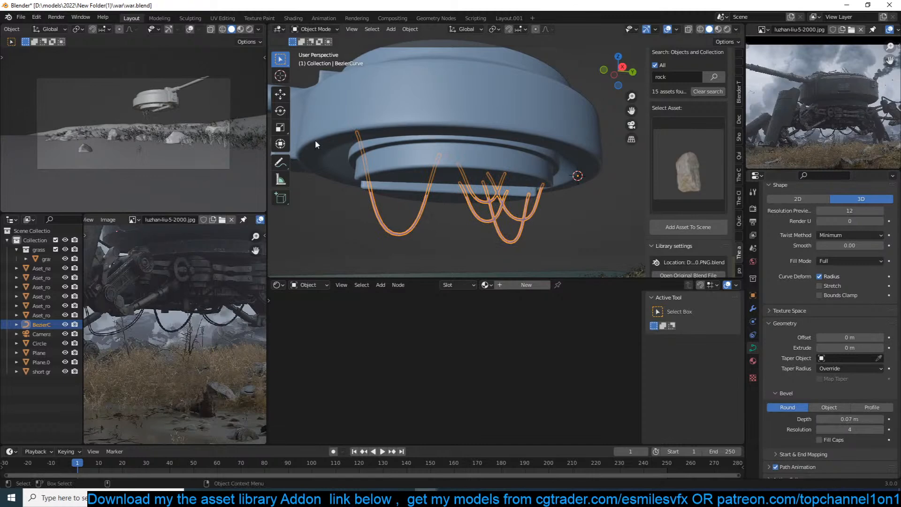
In top view, duplicate the cable loops in Edit Mode and rotate the copy to a different angle.
key(Tab)
key(KP_7)
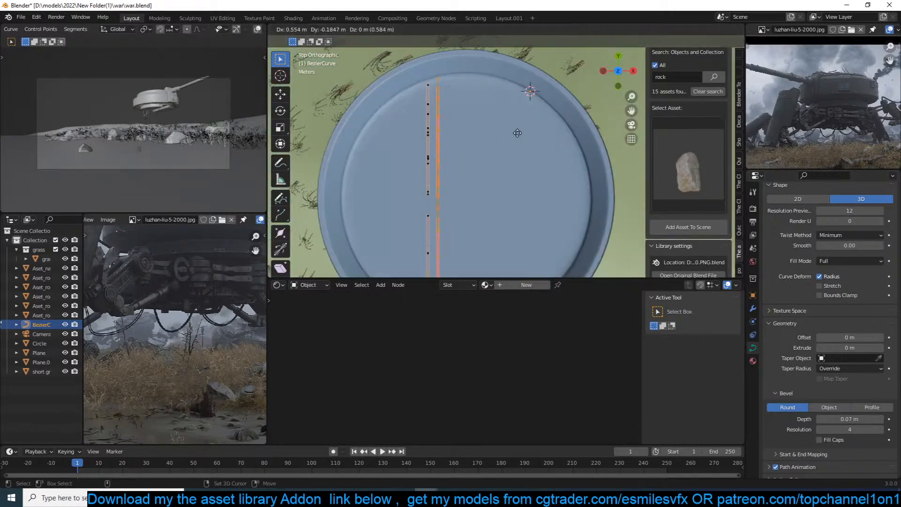
key(shift+d)
click(541, 138)
key(r)
click(529, 147)
Make several more copies of the cable loops and spread them under the body at varied angles.
key(shift+d)
click(508, 130)
key(shift+d)
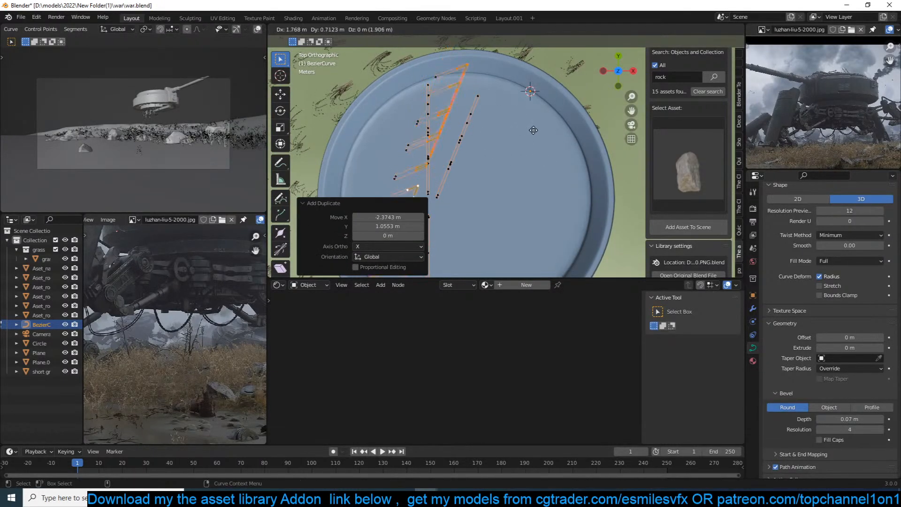
click(528, 128)
key(r)
click(519, 139)
key(shift+d)
click(502, 164)
key(r)
click(503, 171)
key(shift+d)
click(565, 178)
Scale all cable loops to 1.712 along Z, return to Object Mode, and switch the camera view to Rendered shading.
key(a)
middle_drag(565, 178, 511, 93)
key(s)
key(z)
click(519, 49)
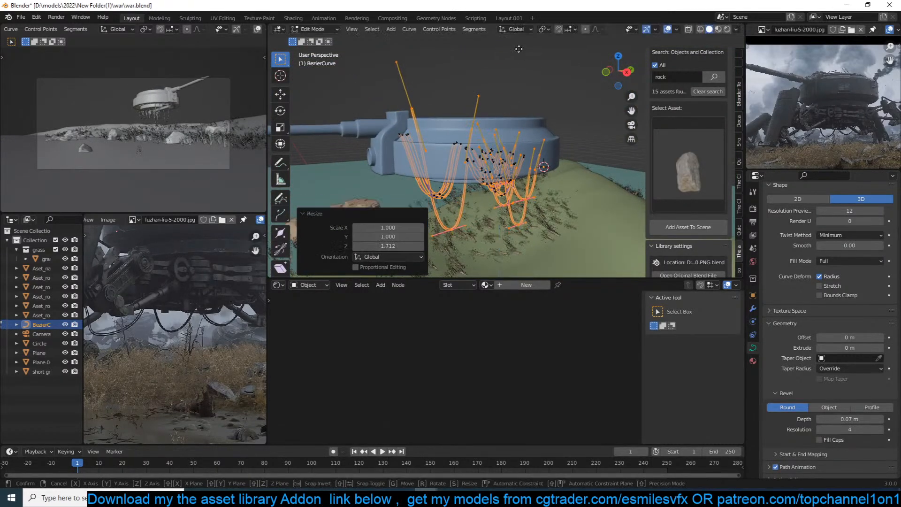
key(Tab)
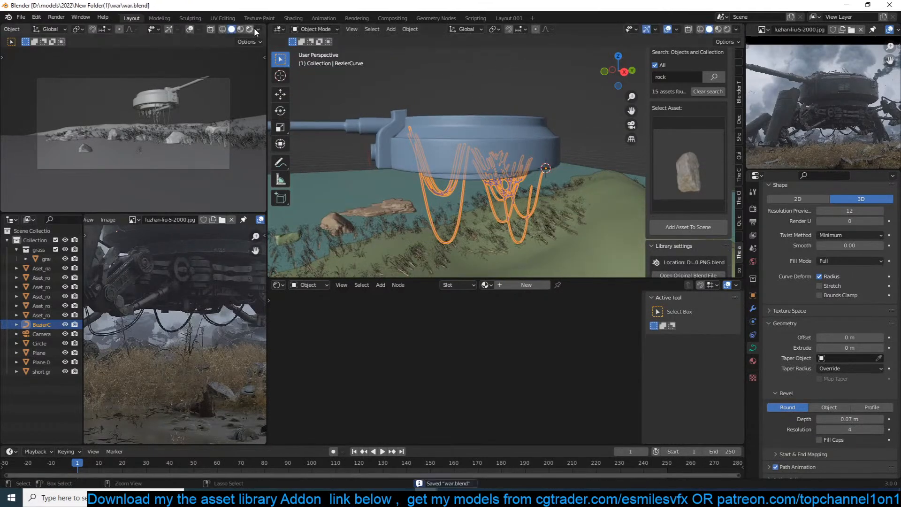
click(250, 30)
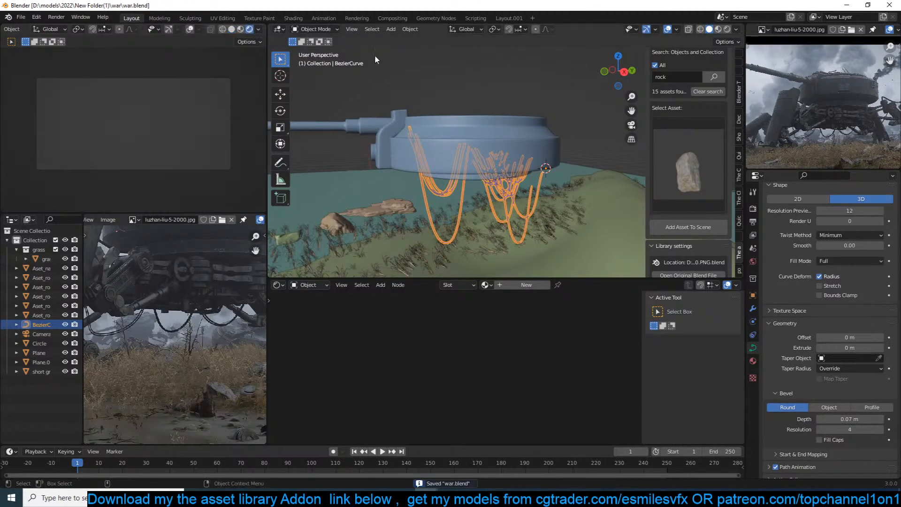
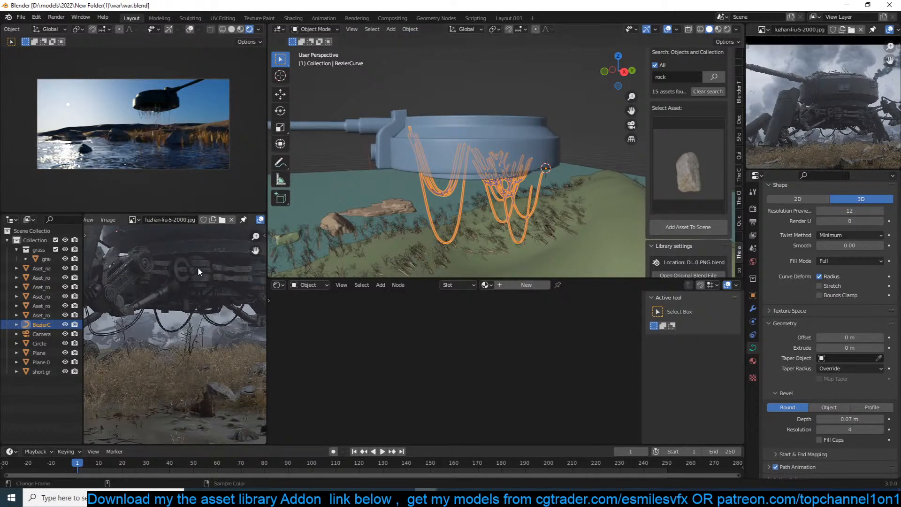
Select the tank body and compare it with the machinery and legs in the reference image.
middle_drag(454, 119, 469, 160)
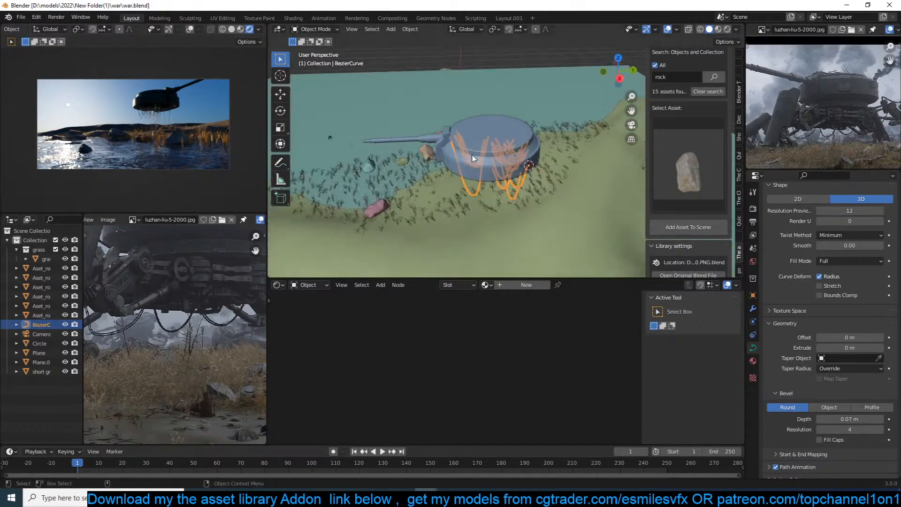
scroll(469, 135, up, 3)
click(474, 131)
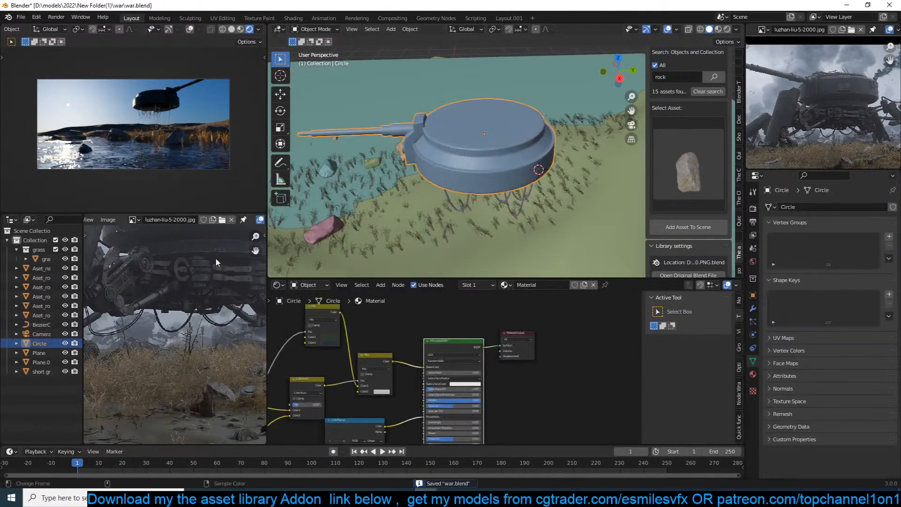
scroll(192, 349, down, 2)
scroll(142, 334, up, 2)
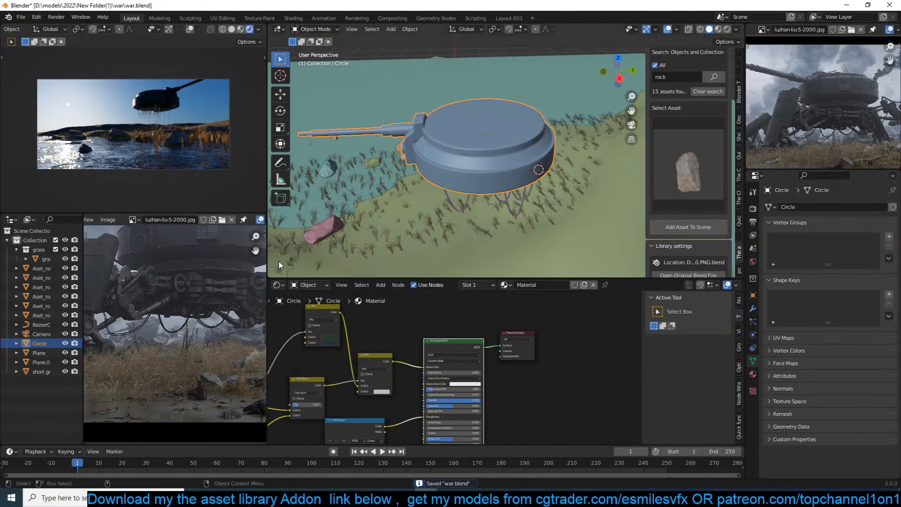
View the scene from the top, collapse the grass collection in the outliner, and save the file.
click(461, 134)
key(KP_7)
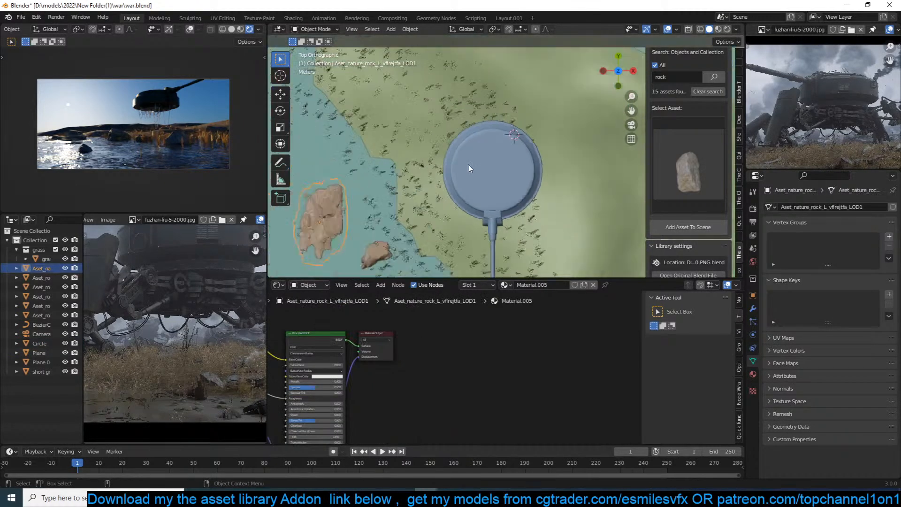
scroll(493, 186, up, 1)
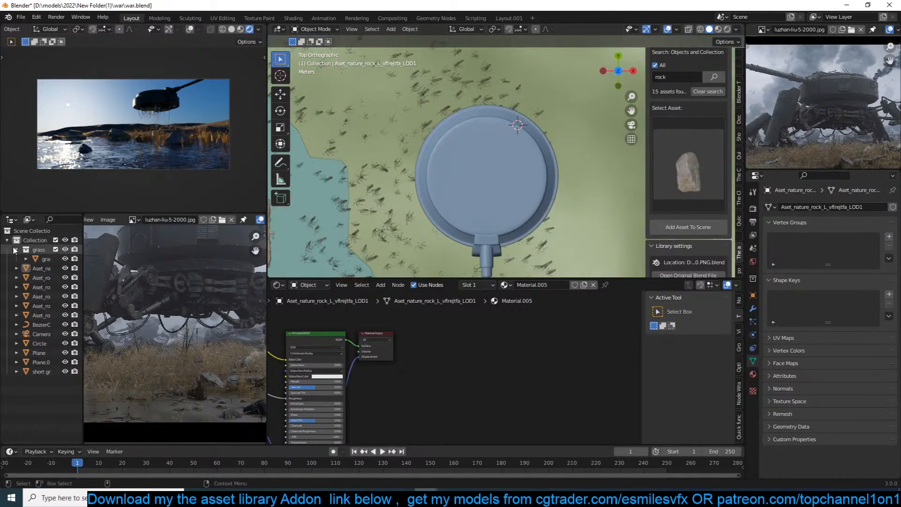
scroll(375, 178, down, 10)
key(ctrl+s)
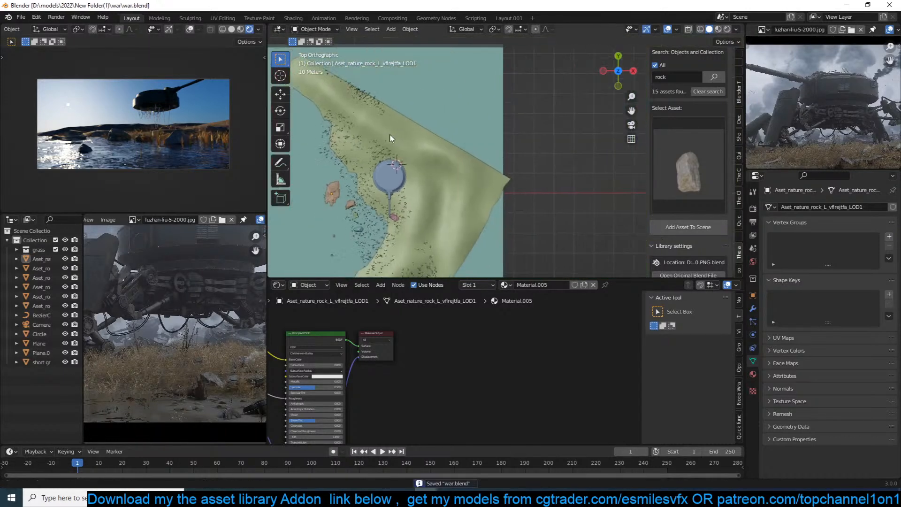
Inspect the whole terrain layout from the top in wireframe and solid shading.
scroll(500, 127, down, 1)
key(m)
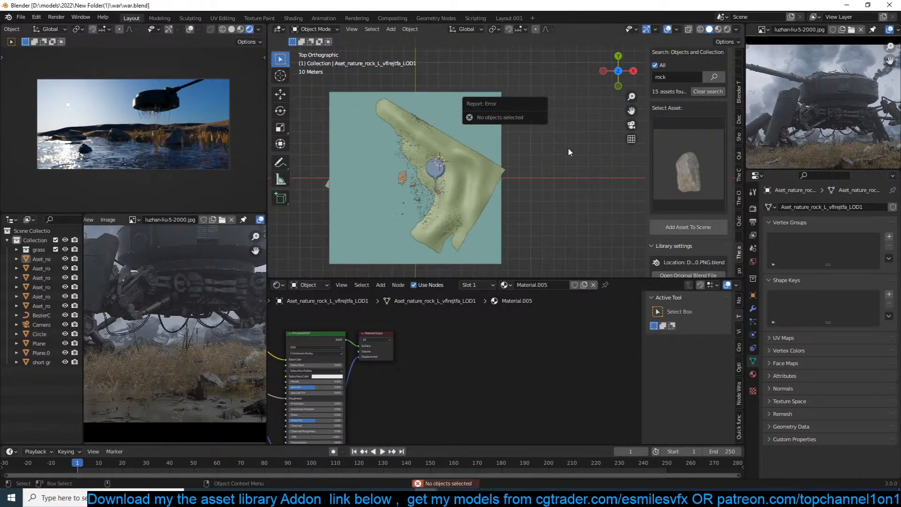
scroll(563, 155, up, 6)
key(n)
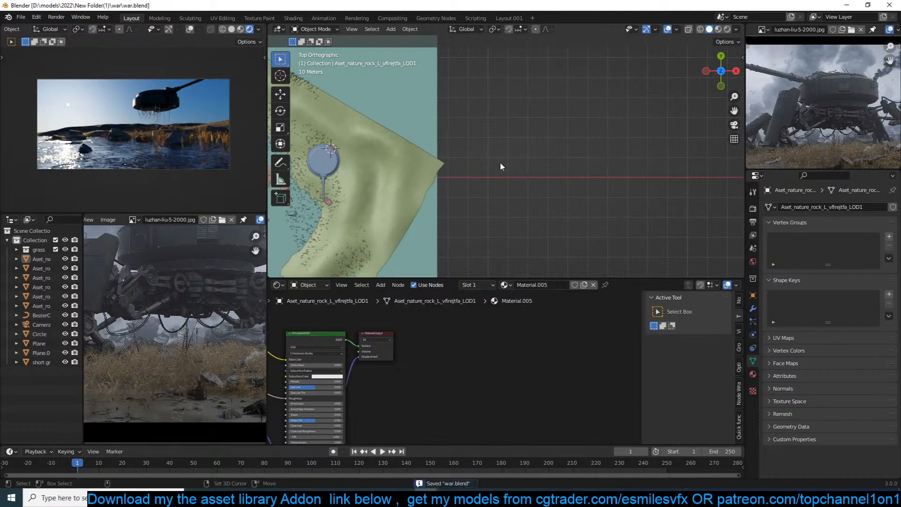
scroll(505, 161, down, 4)
shift+middle_drag(483, 163, 507, 157)
key(z)
click(386, 170)
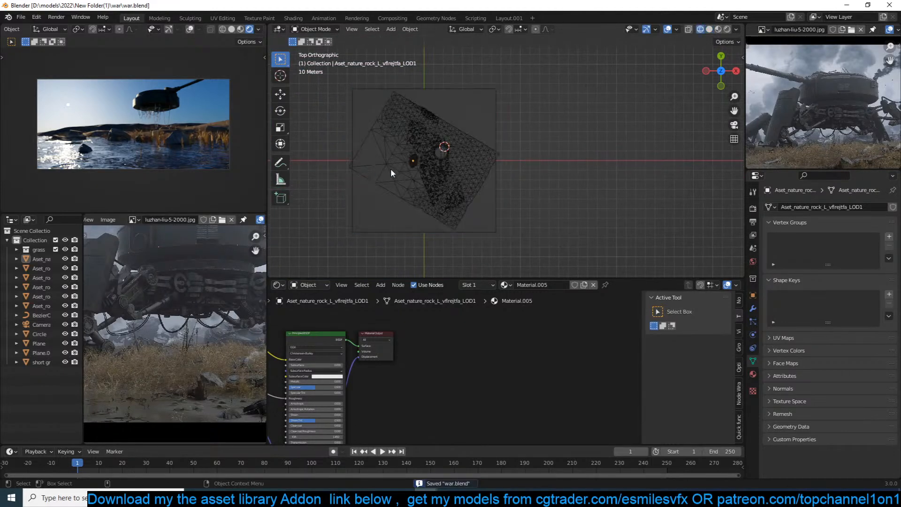
key(z)
click(525, 167)
scroll(526, 168, up, 5)
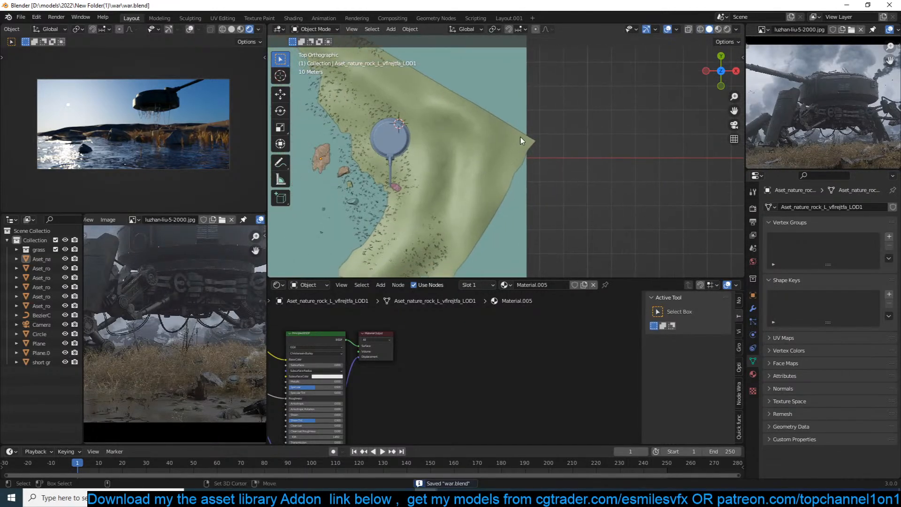
Place the 3D cursor in the empty space beside the terrain.
key(shift+a)
mouse_move(568, 107)
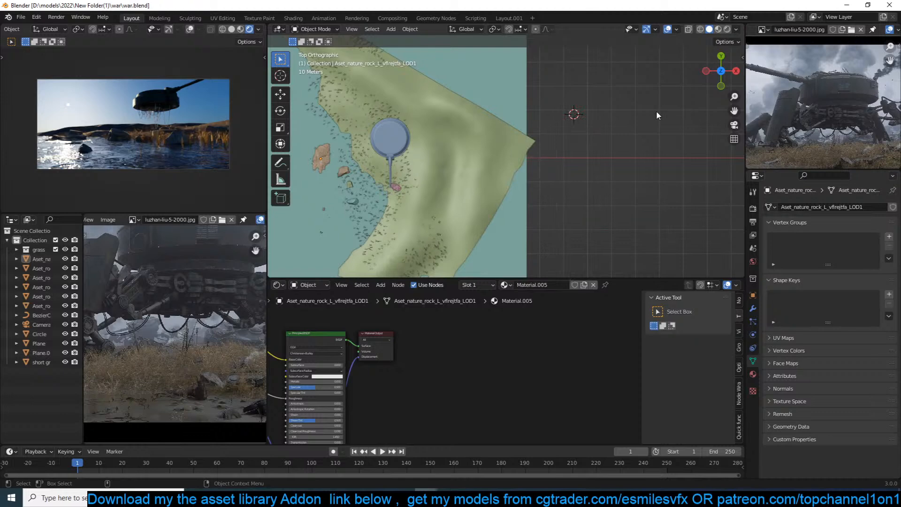
middle_drag(606, 131, 555, 131)
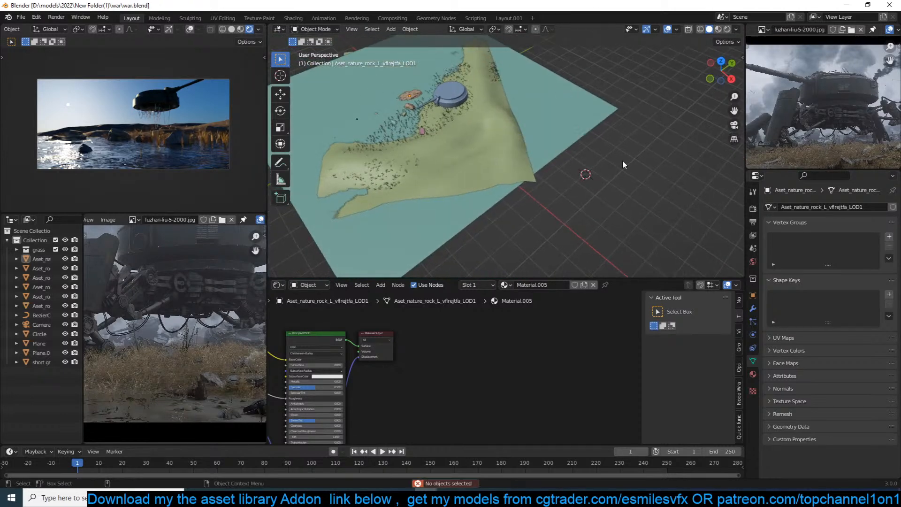
Switch the asset library to D:\models\libraries\hardsurfaces, clear the rock search, and browse its assets.
key(n)
scroll(692, 208, down, 5)
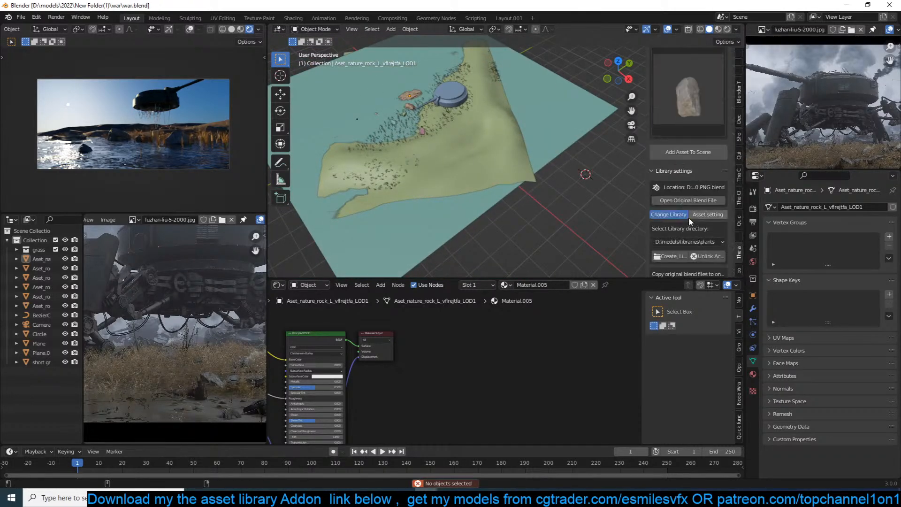
click(689, 222)
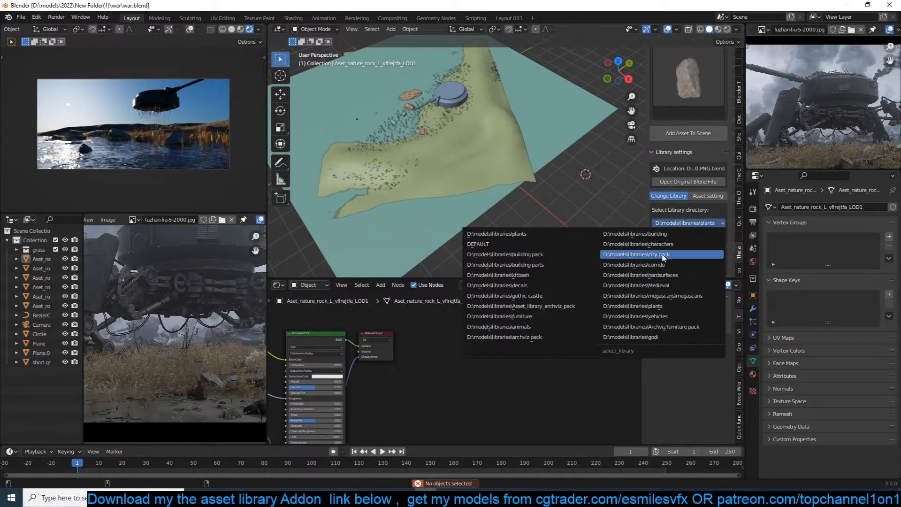
click(657, 274)
scroll(685, 171, up, 5)
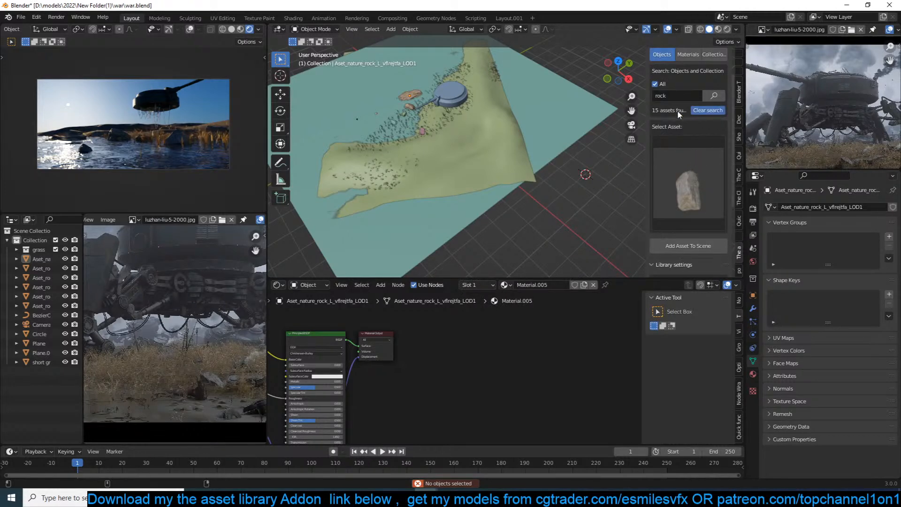
click(684, 177)
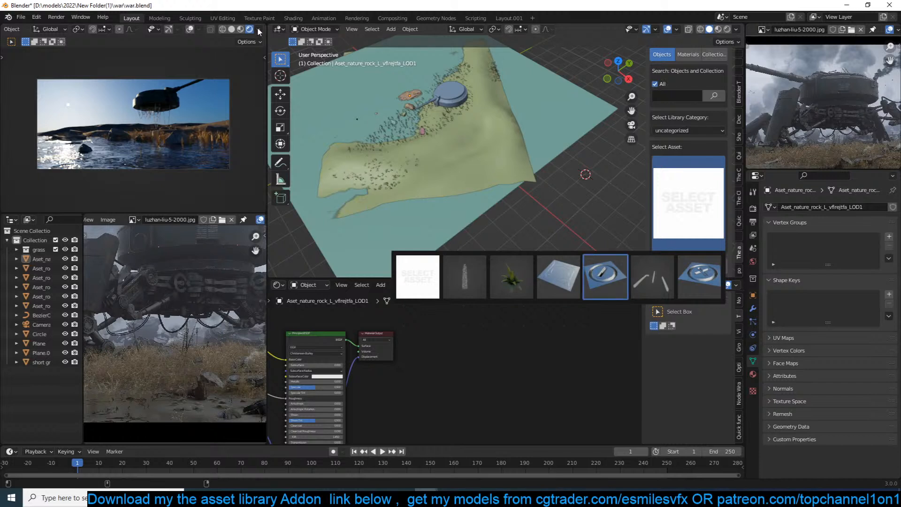
Pause the rendered camera preview and examine the cables under the tank body from the side against the reference image.
scroll(231, 30, down, 1)
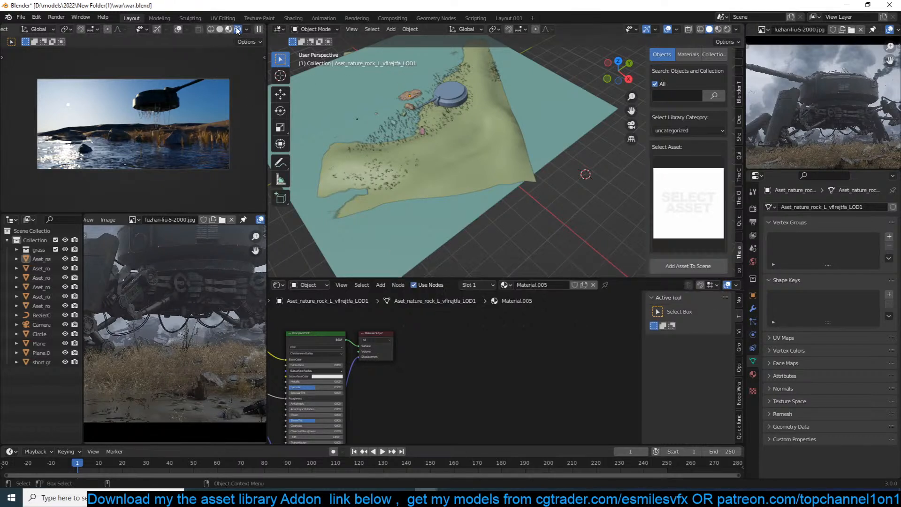
key(KP_1)
scroll(506, 114, up, 3)
shift+middle_drag(413, 168, 525, 152)
key(KP_3)
key(KP_3)
scroll(524, 153, up, 5)
scroll(486, 163, up, 2)
key(n)
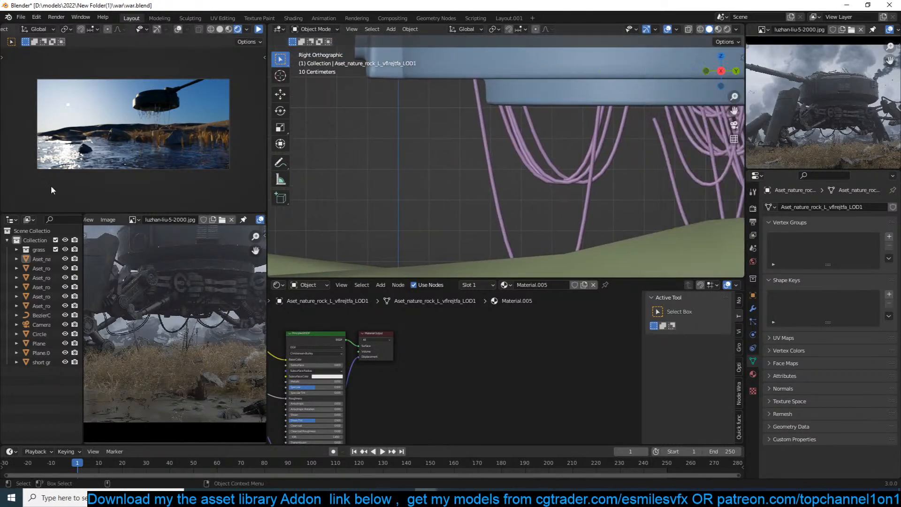
scroll(195, 317, up, 2)
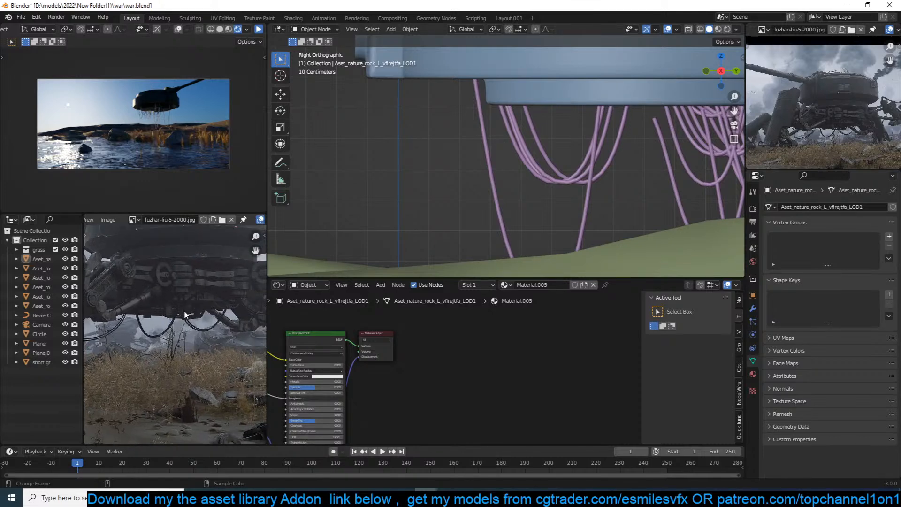
scroll(185, 309, down, 1)
shift+middle_drag(489, 136, 441, 144)
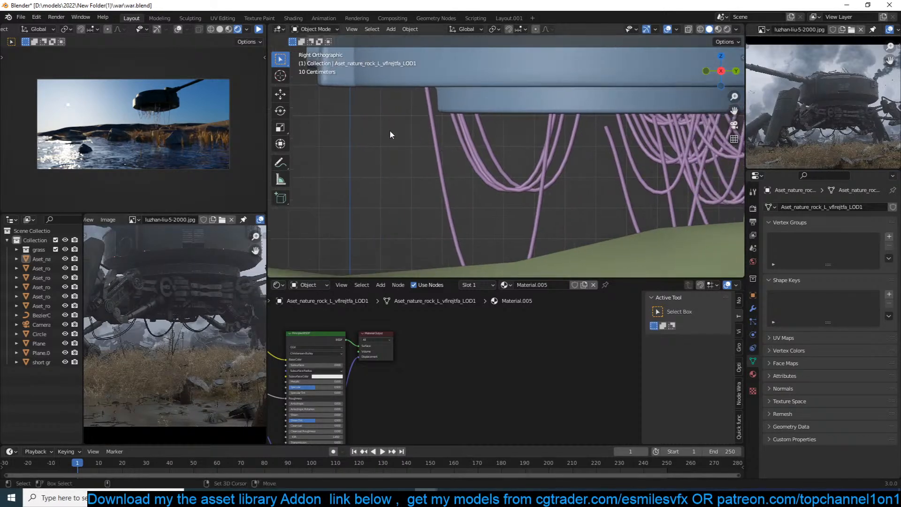
key(shift+a)
mouse_move(387, 122)
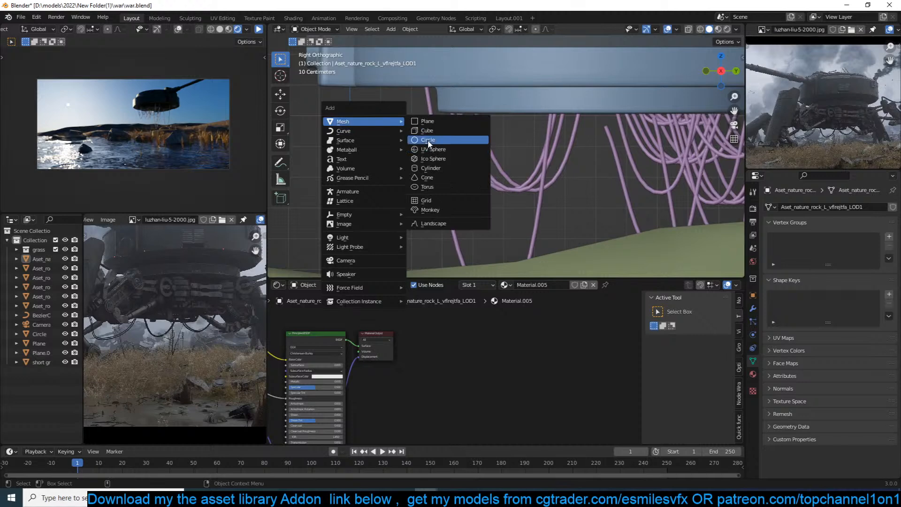
click(428, 140)
key(r)
key(Escape)
key(r)
key(x)
key(Return)
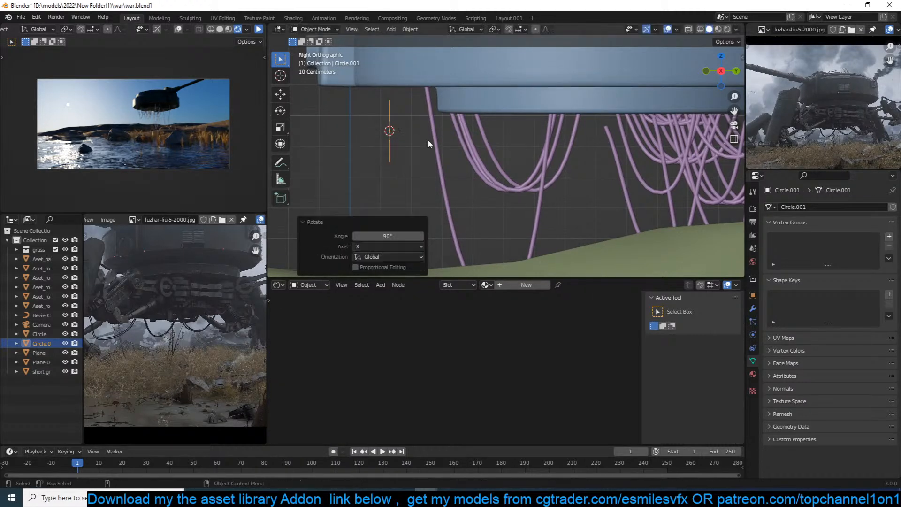
key(t)
key(x)
click(448, 132)
Add a mesh circle with 16 vertices beside the hanging cables and rotate it 90° about the Y axis.
key(shift+a)
mouse_move(412, 131)
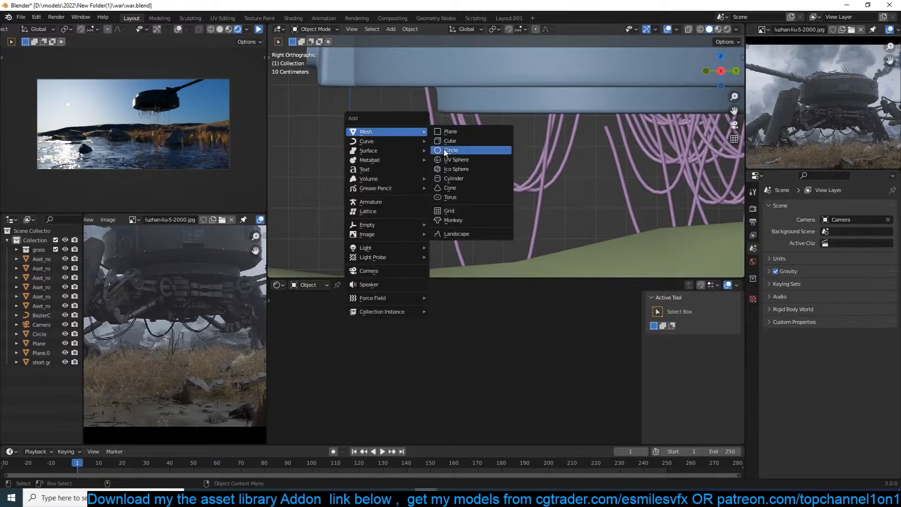
click(444, 148)
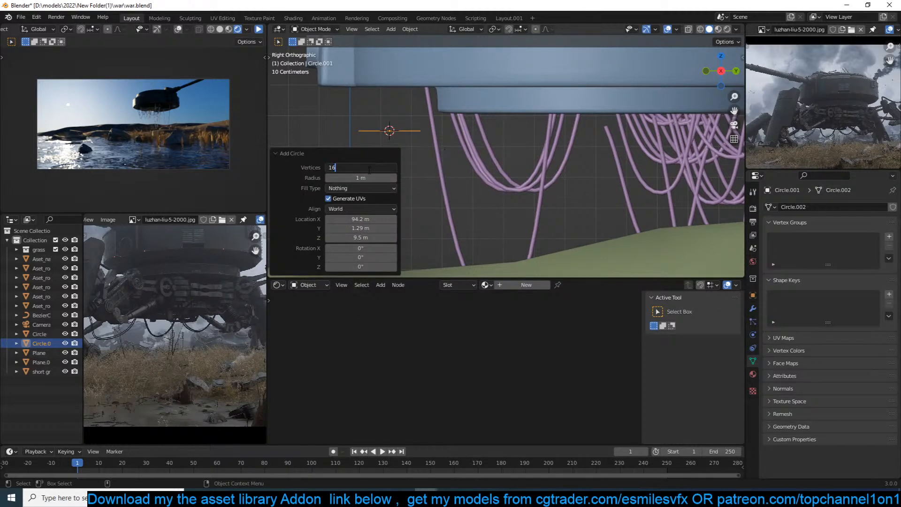
key(r)
key(z)
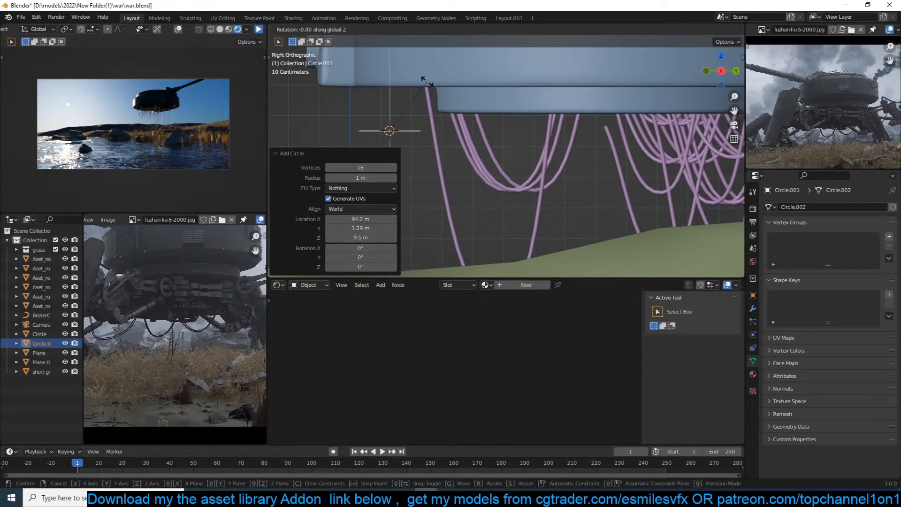
key(Return)
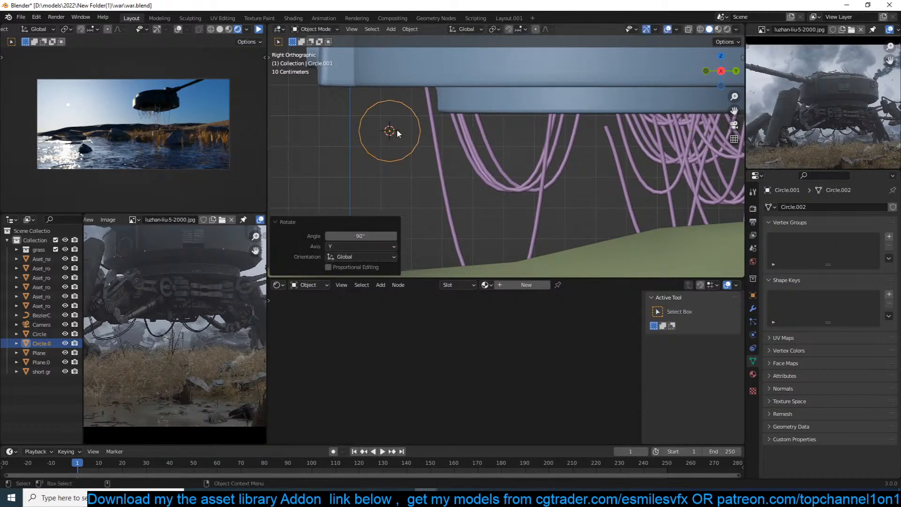
Fill the circle with a face in Edit Mode, inset it, and delete the inner face to leave a flat ring.
shift+middle_drag(411, 164, 497, 139)
key(Tab)
scroll(474, 126, up, 1)
shift+middle_drag(542, 106, 539, 116)
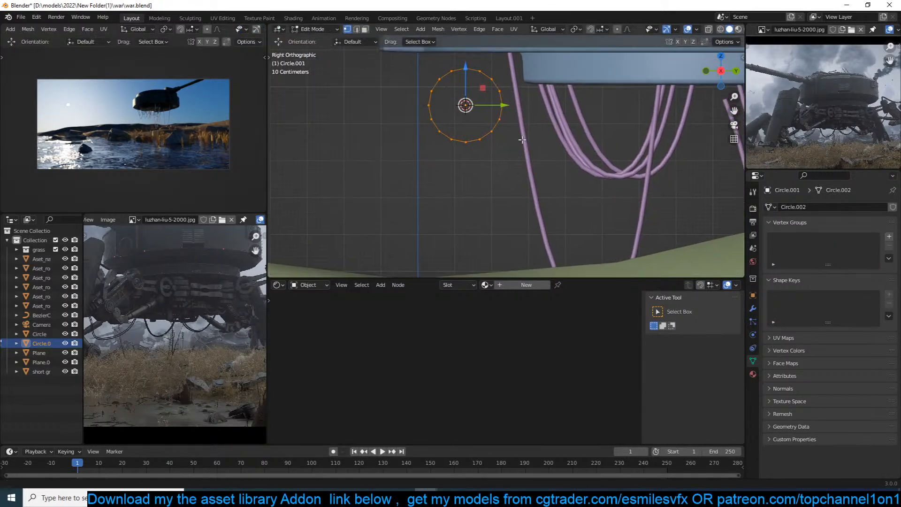
key(f)
key(i)
click(514, 121)
key(x)
click(515, 120)
key(a)
Extrude the flat ring to give it thickness and delete the extruded end faces to leave that side open.
middle_drag(513, 120, 381, 148)
key(KP_0)
key(KP_0)
key(e)
click(384, 146)
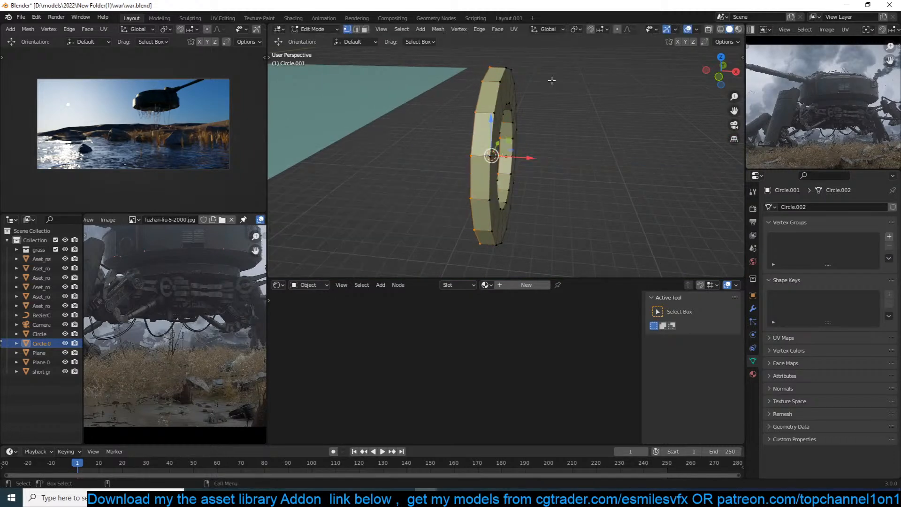
middle_drag(524, 72, 521, 136)
key(x)
click(558, 141)
Return to Object Mode, add a Mirror modifier on the X axis to the ring, and apply the ring's rotation.
key(Tab)
key(shift+q)
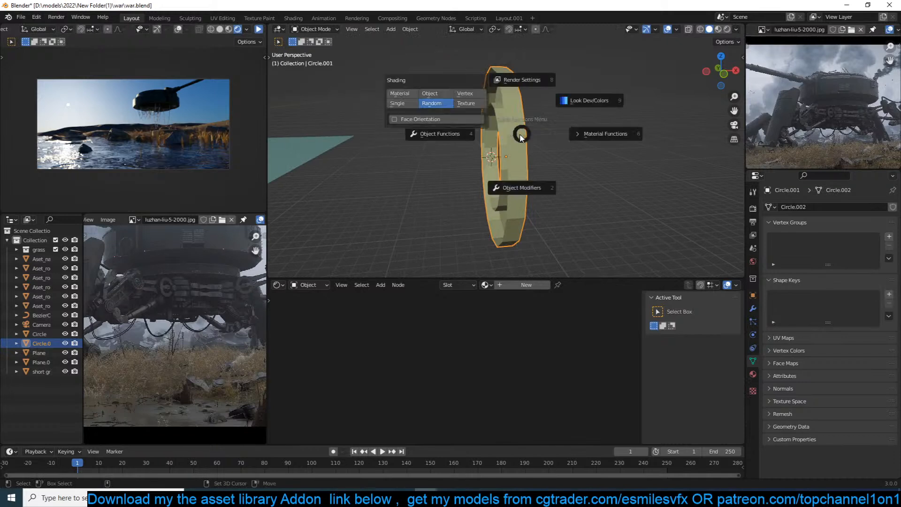
click(525, 188)
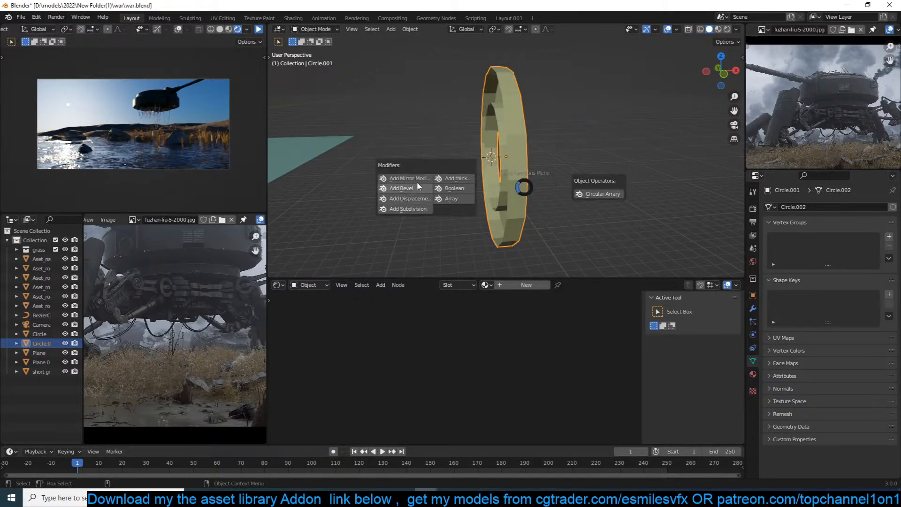
click(417, 178)
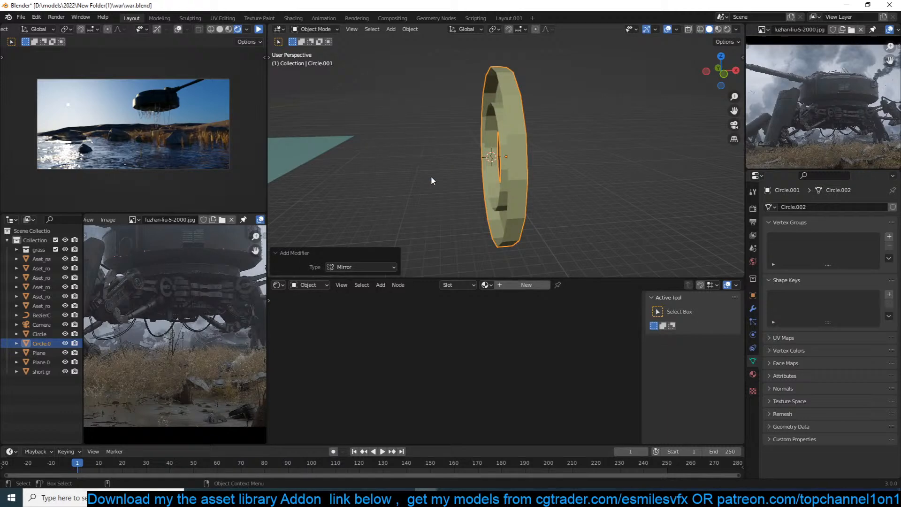
click(753, 309)
key(ctrl+a)
click(460, 113)
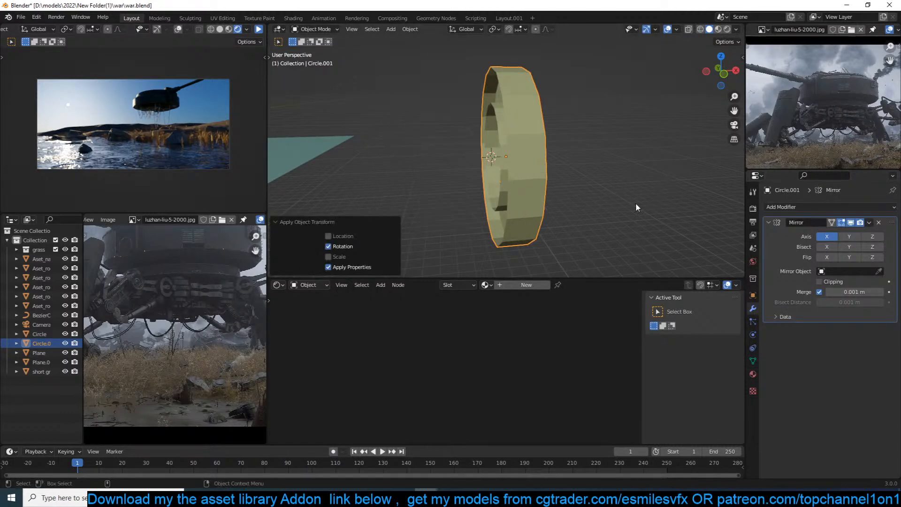
Set the ring's origin to the 3D cursor and shade it smooth.
key(Tab)
key(Tab)
right_click(453, 145)
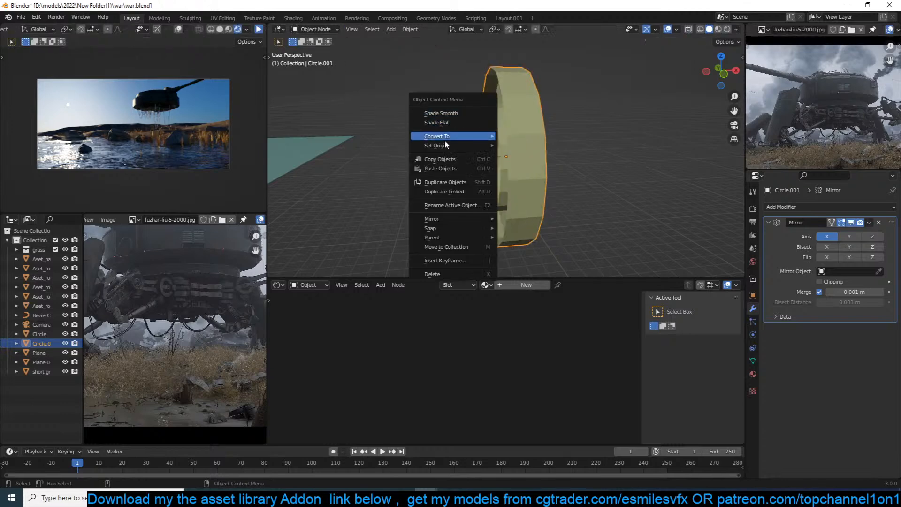
mouse_move(460, 145)
click(542, 166)
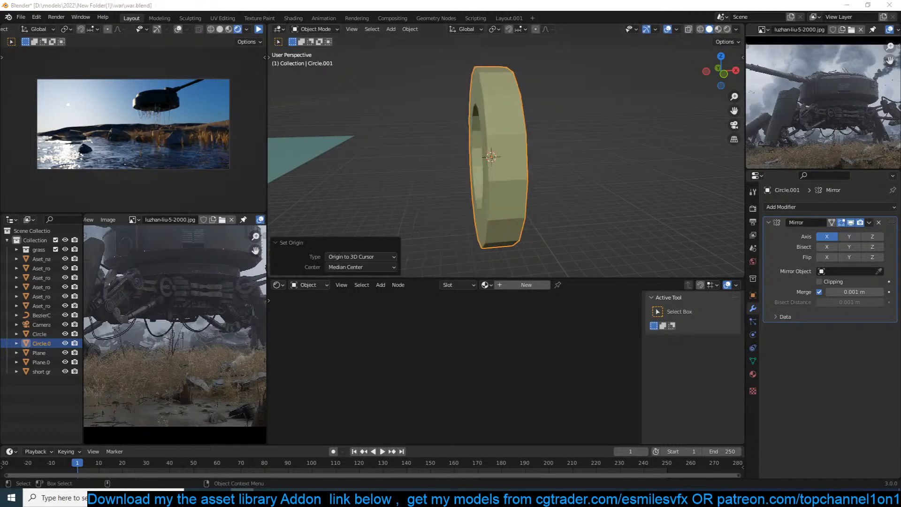
right_click(534, 71)
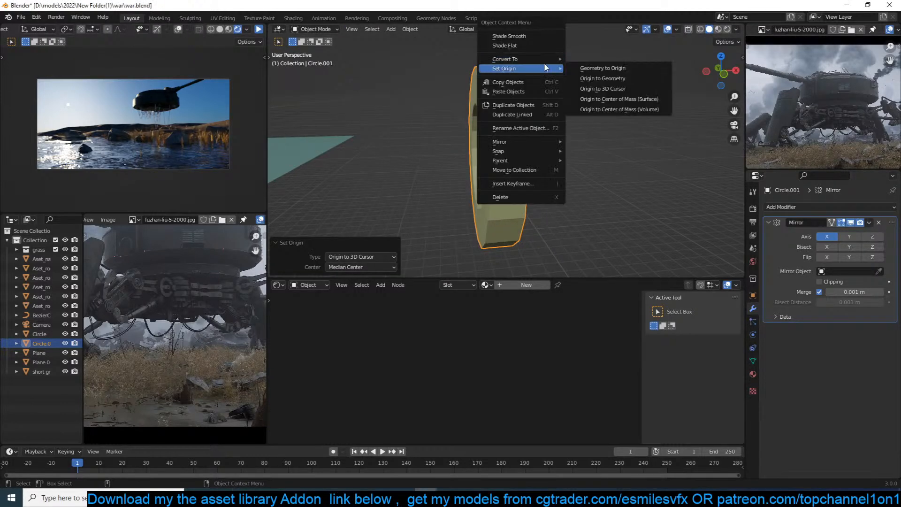
click(540, 37)
Add a Bevel modifier to the ring with an amount of 0.047 m and view it from the front.
middle_drag(518, 128, 483, 122)
key(q)
click(478, 180)
key(w)
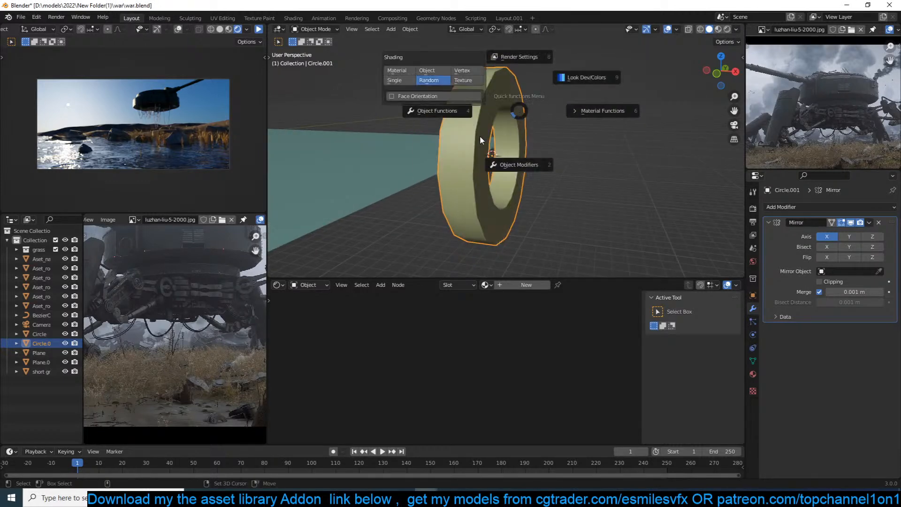
click(516, 164)
click(410, 166)
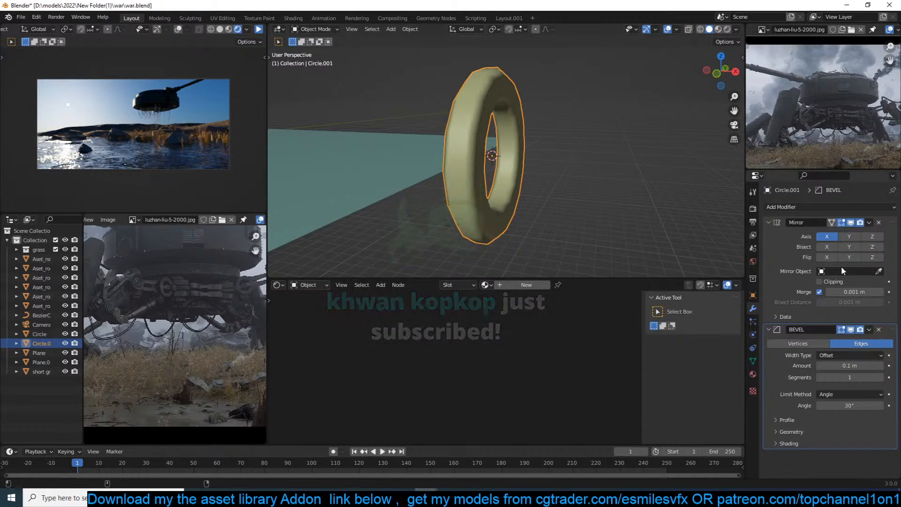
drag(849, 365, 825, 365)
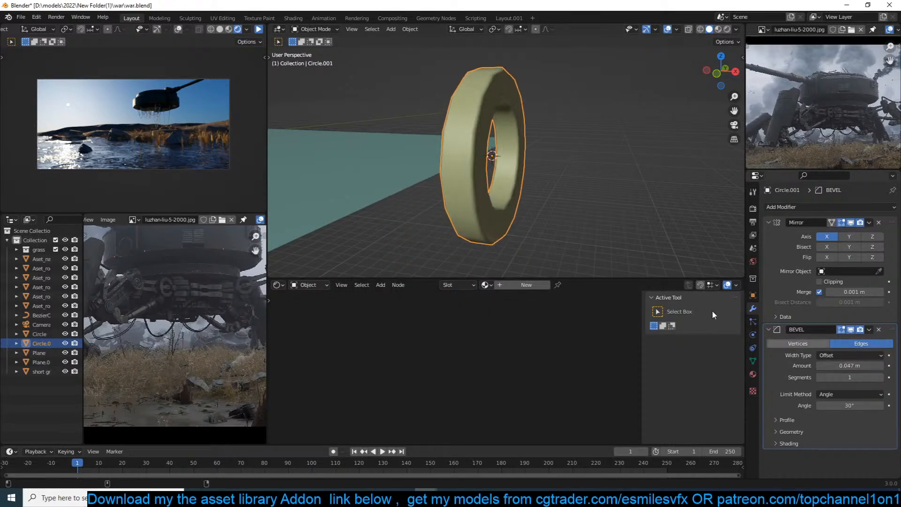
middle_drag(446, 78, 449, 83)
key(KP_1)
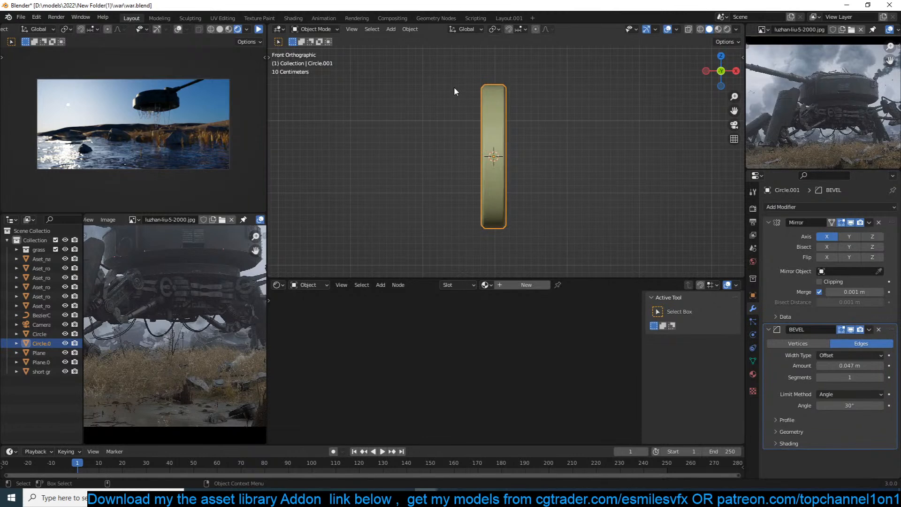
Duplicate the ring's inner edge loop, scale the copy down inside the opening, and fill it with a face.
key(KP_7)
key(Tab)
scroll(454, 89, up, 3)
middle_drag(454, 89, 599, 57)
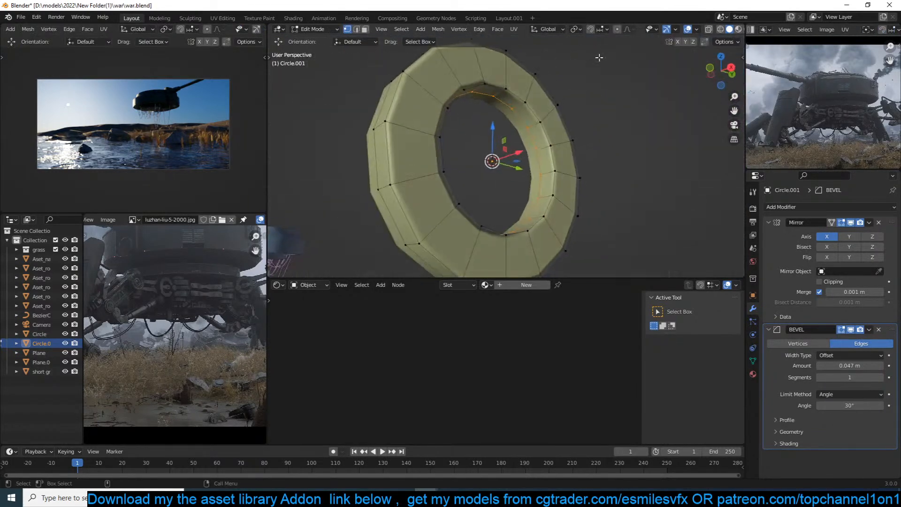
key(Tab)
key(Tab)
alt+click(547, 127)
key(shift+s)
key(s)
right_click(622, 131)
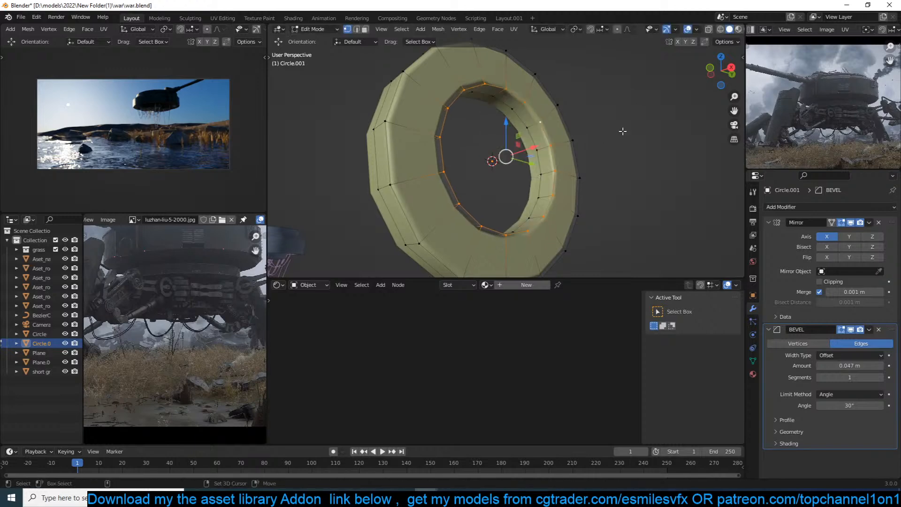
key(shift+d)
right_click(622, 131)
key(s)
click(579, 142)
key(f)
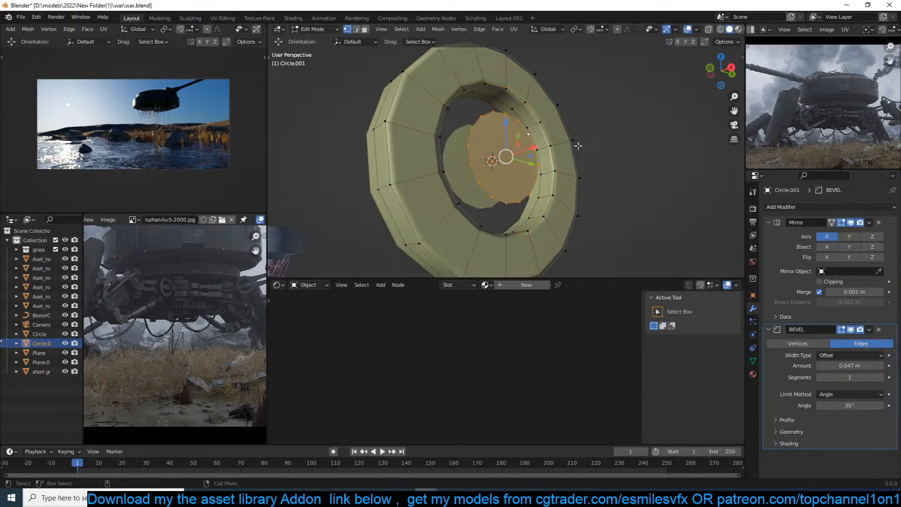
Extrude the central disc into a hub, delete its unneeded inner face, and move the end face outward along X.
middle_drag(577, 177, 591, 200)
key(e)
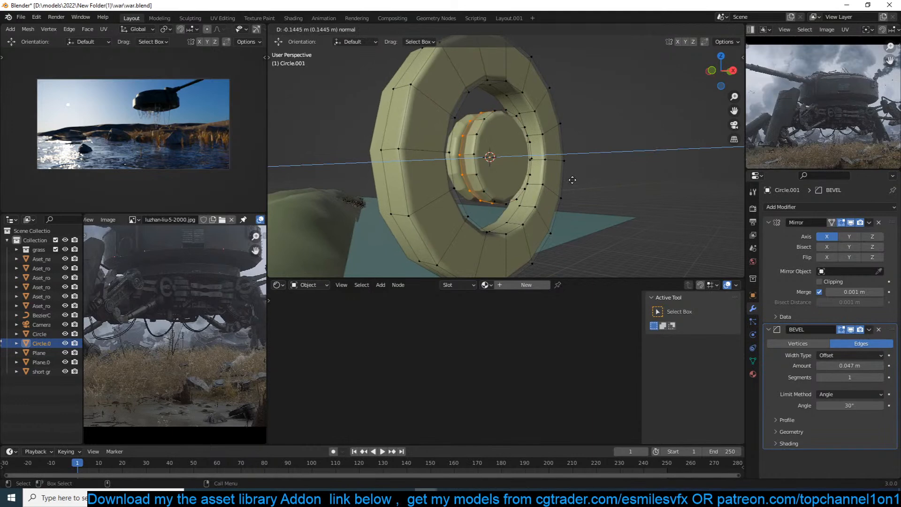
click(571, 179)
middle_drag(508, 205, 500, 153)
key(3)
key(x)
click(500, 153)
click(502, 155)
key(g)
key(x)
click(578, 169)
Inset the hub's end face and extrude the inset inward to form a round recess.
middle_drag(580, 167, 563, 146)
scroll(558, 138, up, 4)
key(i)
click(543, 143)
key(e)
click(546, 144)
Smooth the wheel part's shading and set its Bevel modifier amount to 0.012 m.
key(Tab)
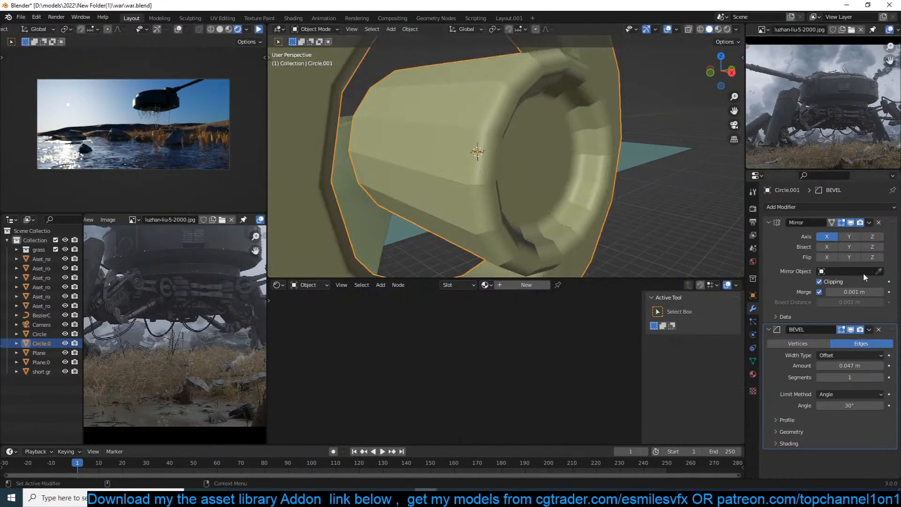
right_click(436, 117)
click(436, 117)
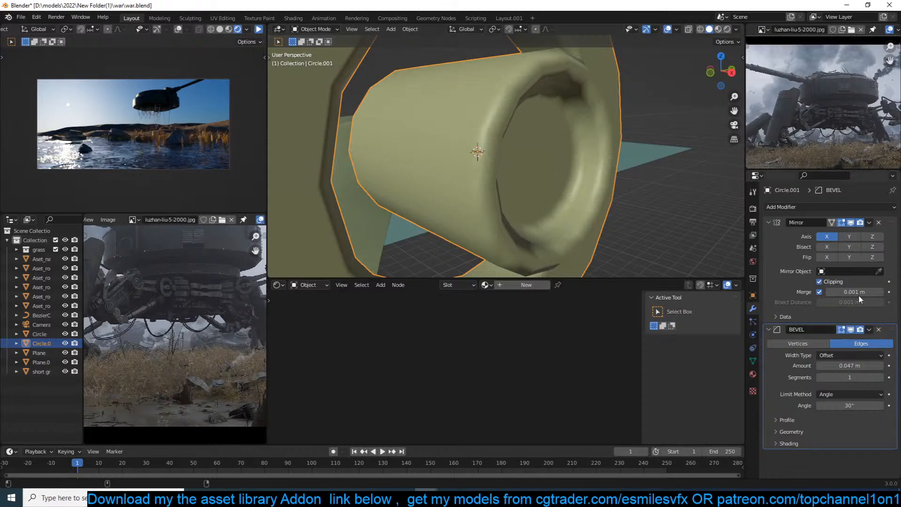
drag(856, 365, 835, 366)
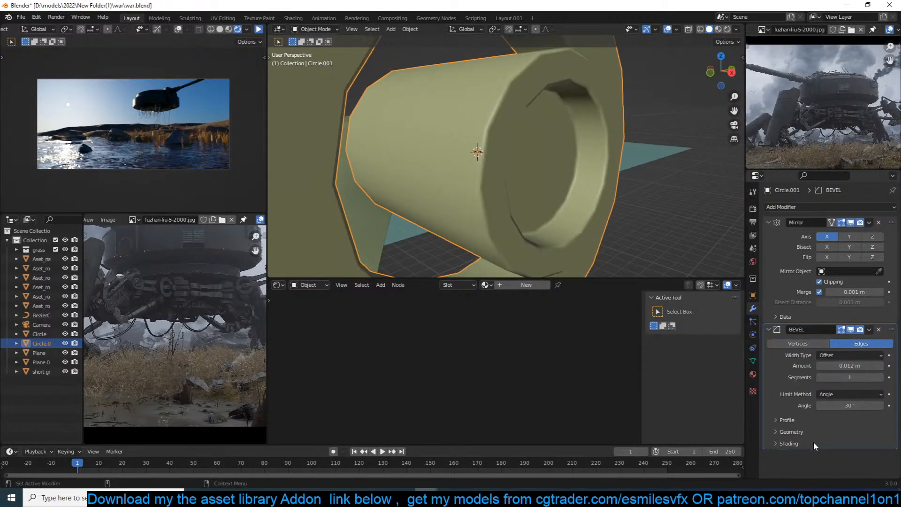
middle_drag(425, 136, 368, 152)
key(Tab)
middle_drag(496, 136, 523, 103)
key(2)
click(518, 70)
click(545, 73)
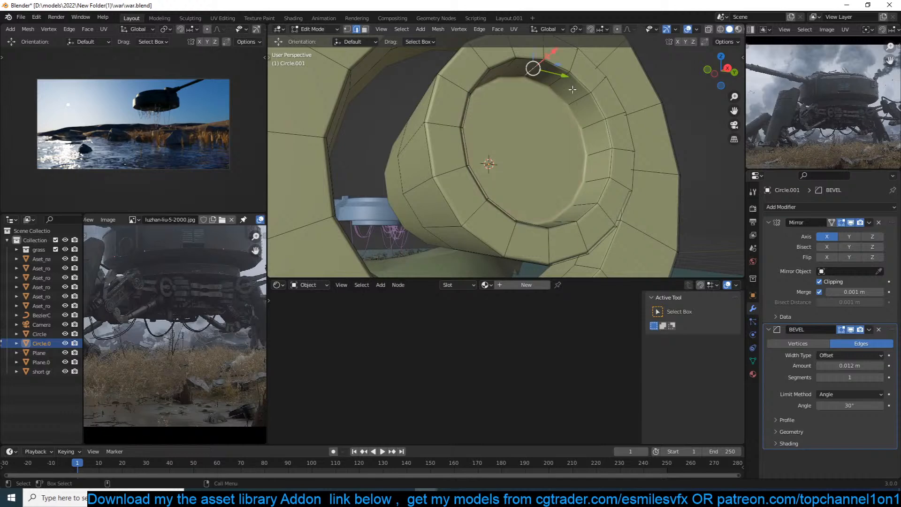
click(554, 74)
middle_drag(553, 75, 434, 220)
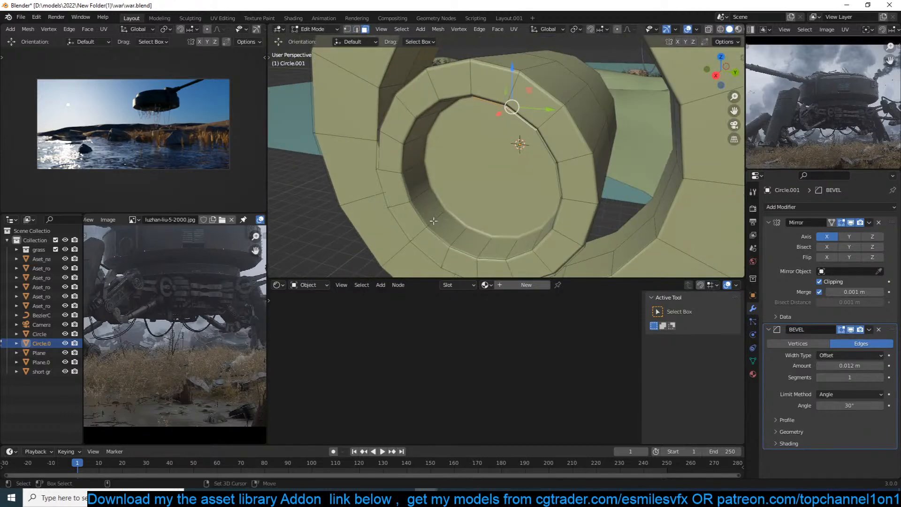
shift+click(431, 218)
shift+click(447, 229)
right_click(503, 160)
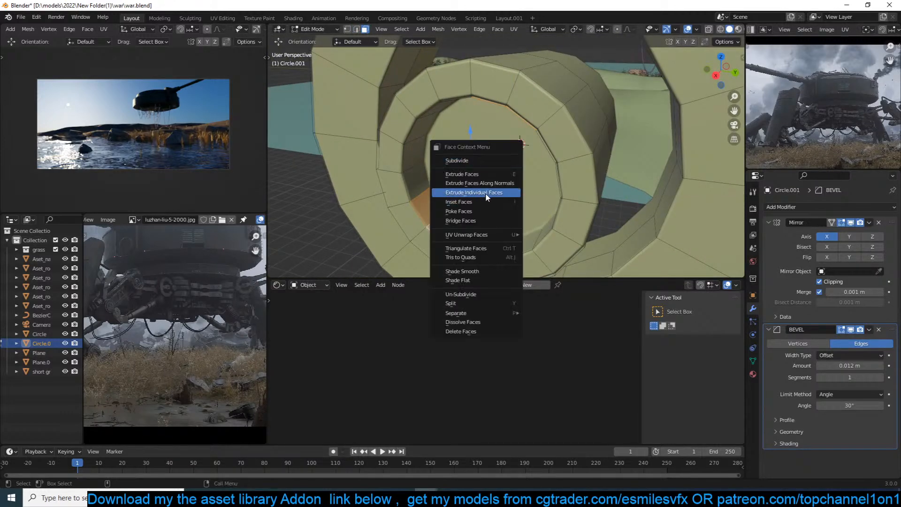
key(Escape)
Add loop cuts around the inner wall of the hub's recess.
key(ctrl+r)
click(423, 195)
click(428, 191)
key(ctrl+r)
click(424, 203)
click(414, 200)
click(417, 204)
Bridge two opposite pairs of faces on the recess wall to form a crossbar across the hub.
click(426, 203)
shift+click(444, 227)
middle_drag(490, 150, 554, 97)
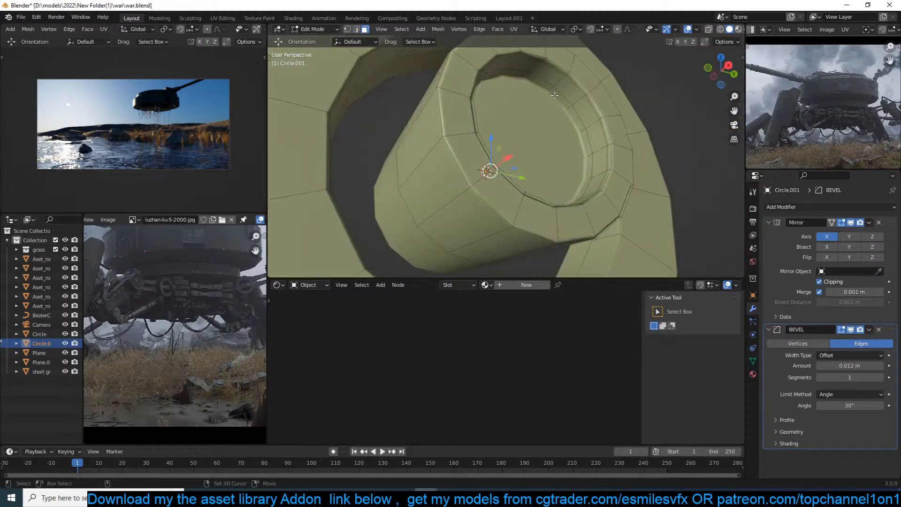
shift+click(558, 90)
right_click(558, 92)
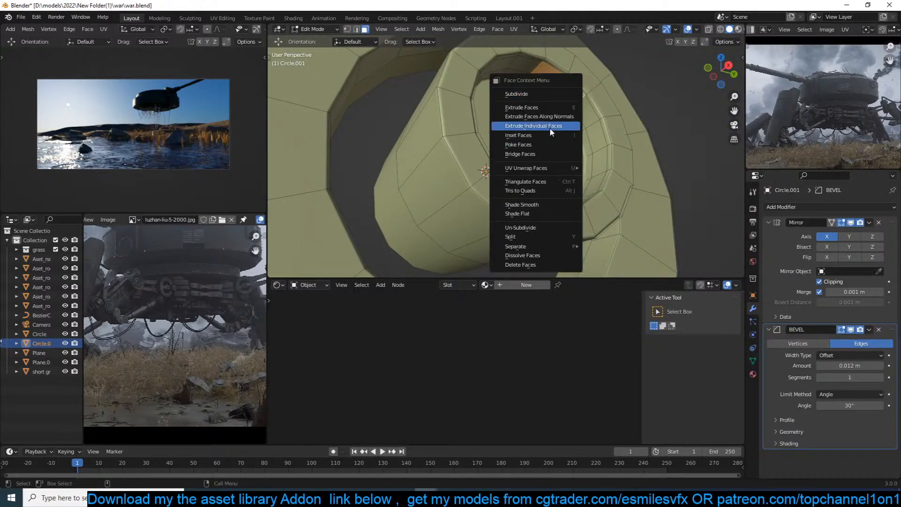
click(548, 153)
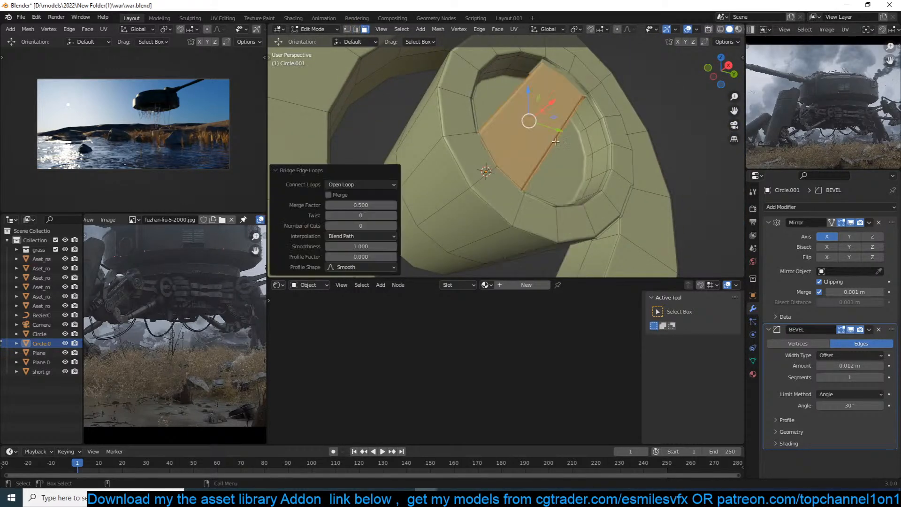
key(Tab)
Add two loop cuts around the outside of the hub cylinder.
scroll(571, 139, down, 3)
scroll(572, 138, down, 1)
middle_drag(572, 139, 524, 147)
key(Tab)
scroll(507, 125, up, 1)
key(alt+a)
key(ctrl+r)
click(504, 134)
click(498, 129)
key(ctrl+r)
click(536, 107)
click(540, 108)
key(3)
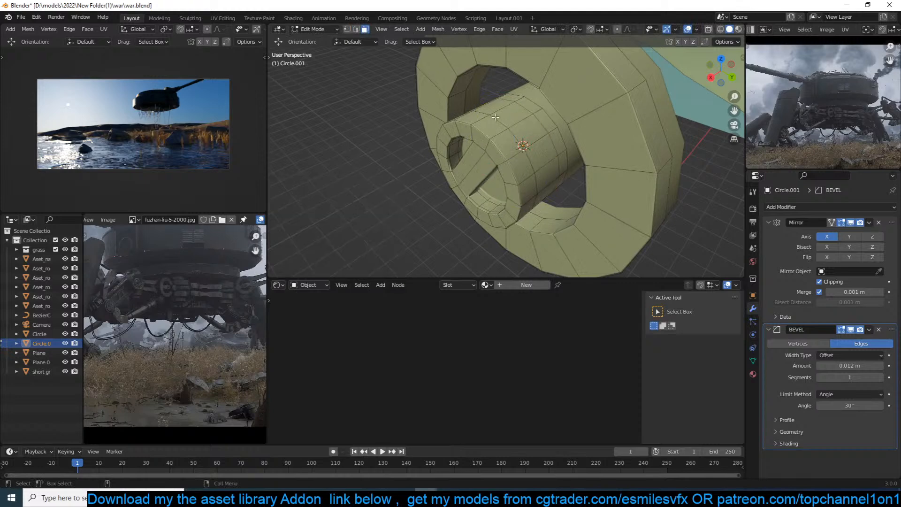
Select a strip of faces around the hub's outer surface and extrude it along the normals.
ctrl+click(536, 158)
middle_drag(537, 158, 575, 114)
key(alt+e)
click(572, 118)
click(567, 123)
Extrude a second strip of faces on the hub's upper side outward along the normals.
middle_drag(567, 123, 537, 152)
ctrl+click(491, 125)
middle_drag(496, 193, 483, 156)
key(alt+e)
click(497, 120)
click(501, 119)
Add another loop cut around the hub and extrude a lower strip of its faces along the normals.
key(ctrl+r)
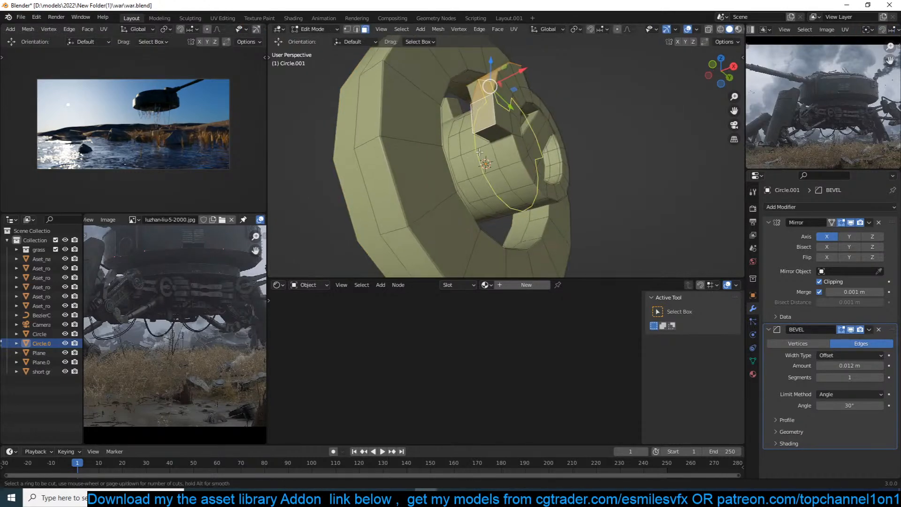
click(488, 161)
click(488, 160)
key(3)
click(477, 172)
ctrl+click(499, 207)
middle_drag(500, 207, 482, 194)
key(alt+e)
click(483, 194)
click(489, 185)
Bridge the raised hub faces to the outer ring's inner faces to form connecting spokes.
key(Tab)
middle_drag(540, 140, 571, 126)
scroll(422, 154, down, 2)
scroll(544, 142, up, 1)
key(Tab)
middle_drag(554, 154, 485, 205)
shift+click(442, 240)
right_click(457, 210)
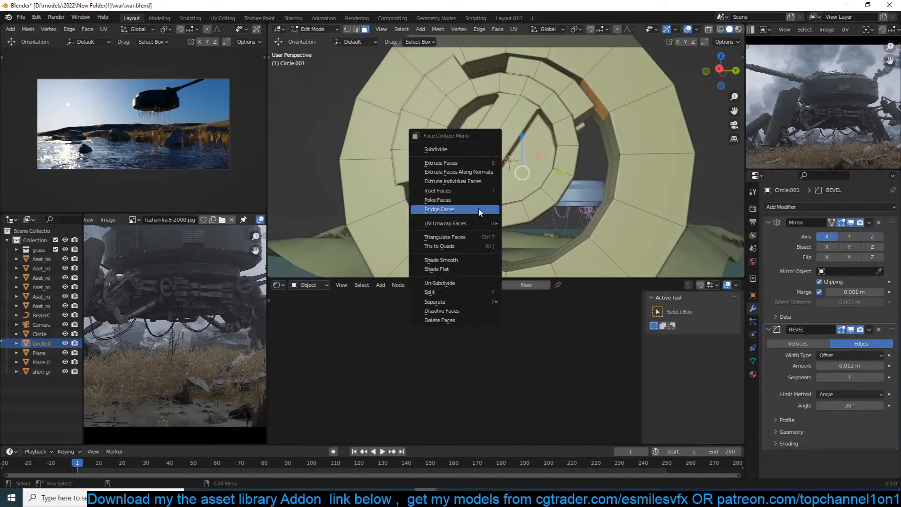
click(478, 208)
Add a circular loop cut on the side face of the outer ring.
key(Tab)
scroll(571, 143, down, 4)
middle_drag(571, 143, 578, 169)
key(Tab)
key(ctrl+r)
click(536, 96)
click(533, 102)
Select an arc of faces on the outer ring's side and extrude it outward.
key(3)
click(546, 95)
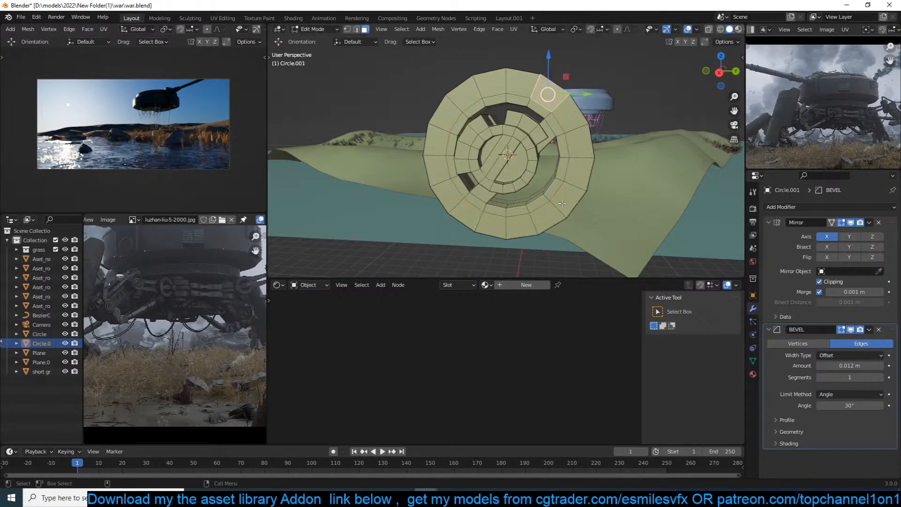
ctrl+click(550, 219)
middle_drag(550, 219, 567, 240)
key(e)
click(601, 180)
Add a loop cut around the outer rim of the extruded arc.
key(Tab)
middle_drag(601, 180, 531, 114)
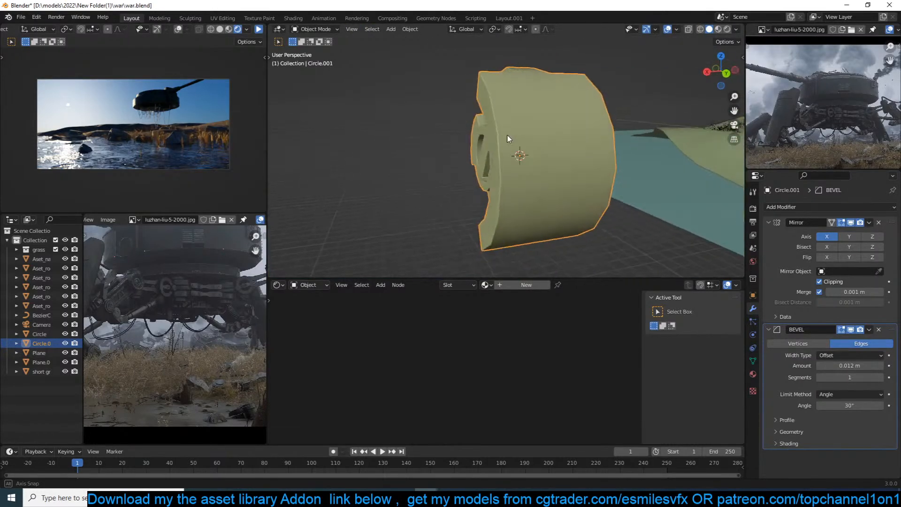
key(Tab)
key(ctrl+r)
click(524, 100)
click(504, 98)
Select a strip of rim faces on the extruded arc and extrude it outward along the normals.
key(3)
click(522, 107)
ctrl+click(518, 233)
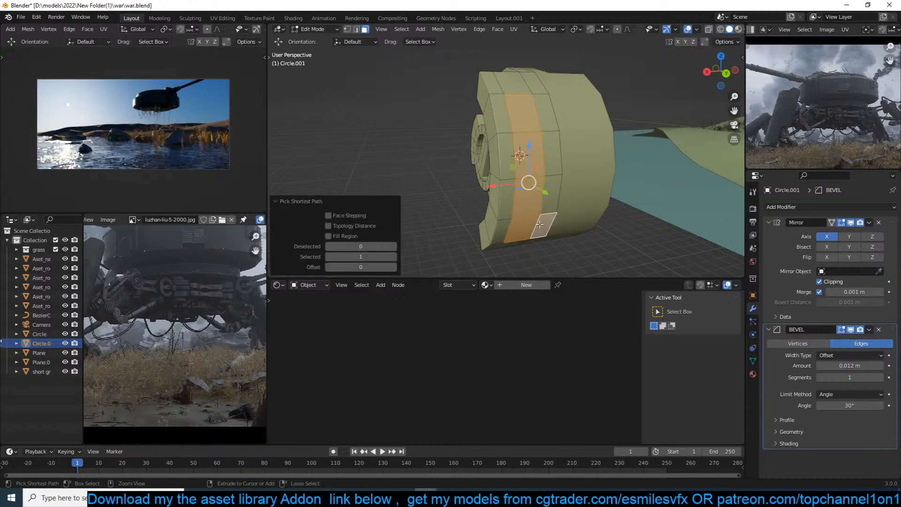
middle_drag(544, 187, 676, 111)
key(alt+e)
click(554, 148)
click(625, 156)
key(Tab)
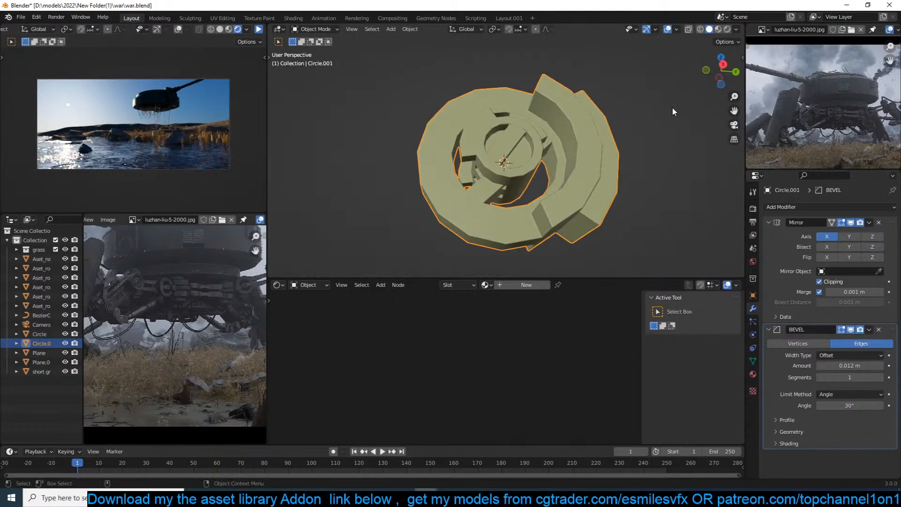
Duplicate the outer ring's inner loop of side faces and separate the copy into its own object.
key(KP_1)
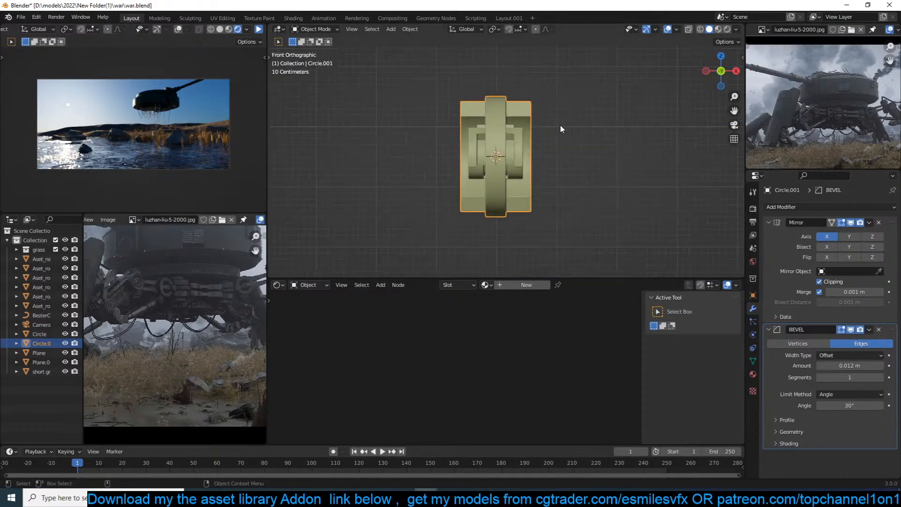
key(KP_3)
scroll(523, 135, up, 4)
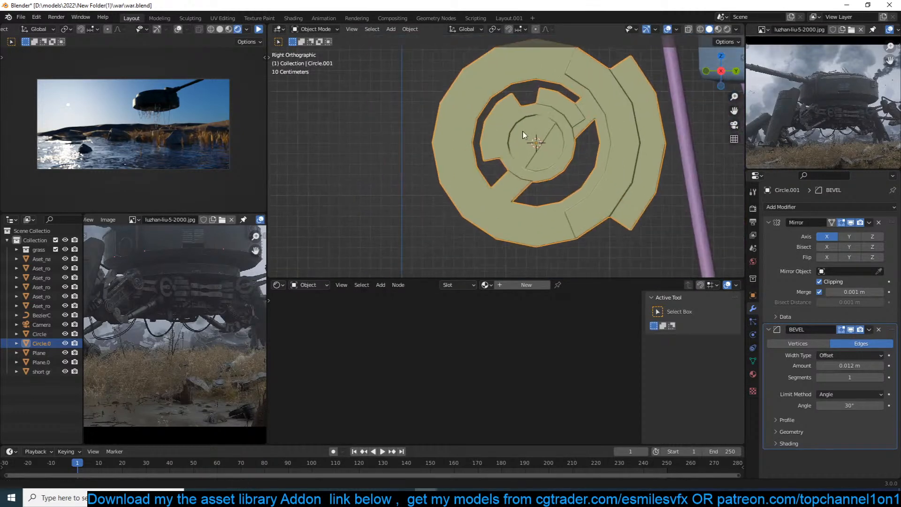
key(Tab)
middle_drag(524, 134, 582, 110)
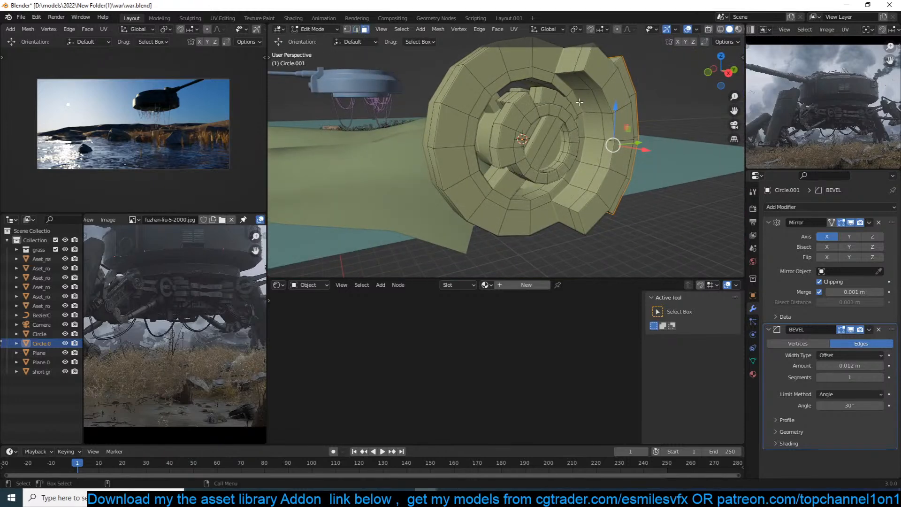
alt+click(552, 78)
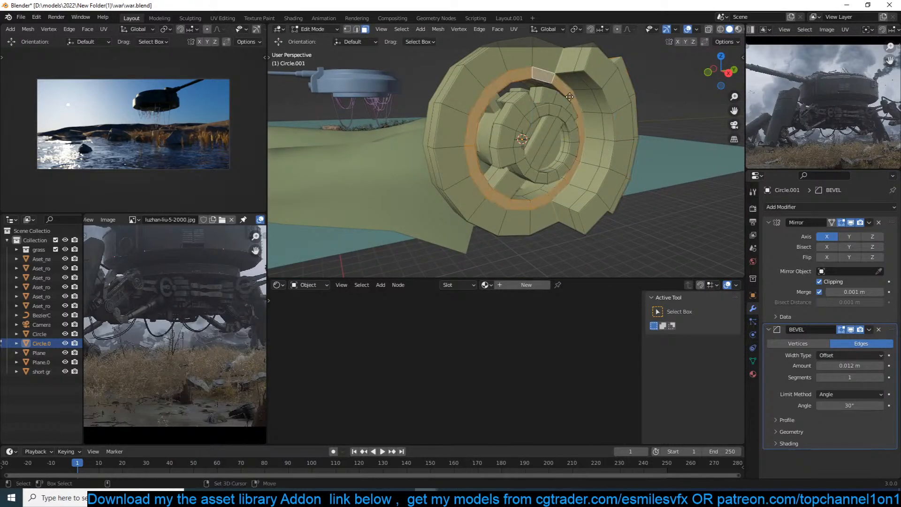
key(shift+d)
right_click(569, 97)
key(p)
click(569, 98)
key(Tab)
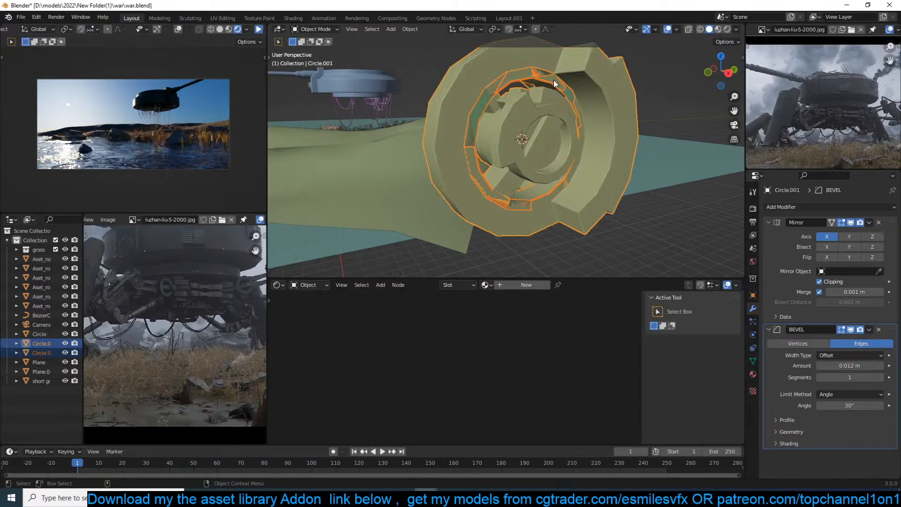
Edit the separated face ring and scale it to about 0.936.
click(563, 83)
key(Tab)
drag(555, 147, 567, 151)
key(s)
click(622, 110)
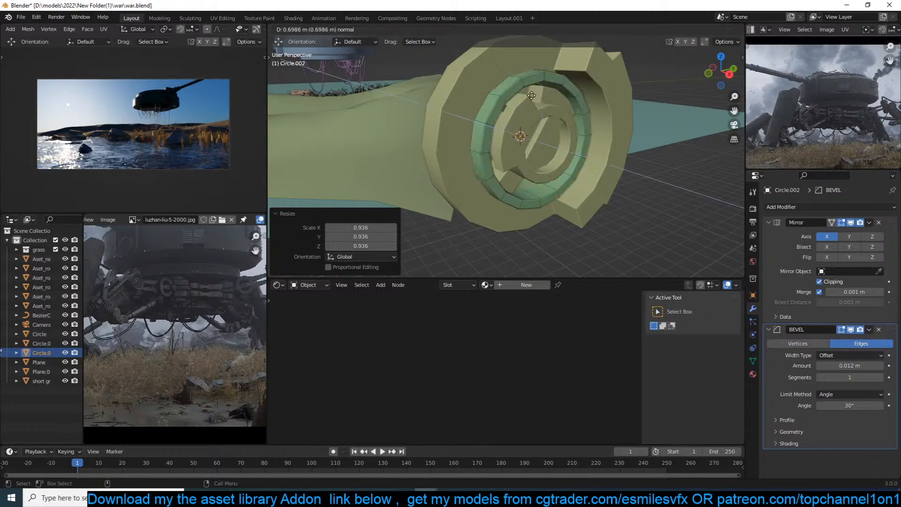
Extrude the separated ring's faces and fatten them by about 0.047 m.
key(e)
click(575, 114)
key(alt+s)
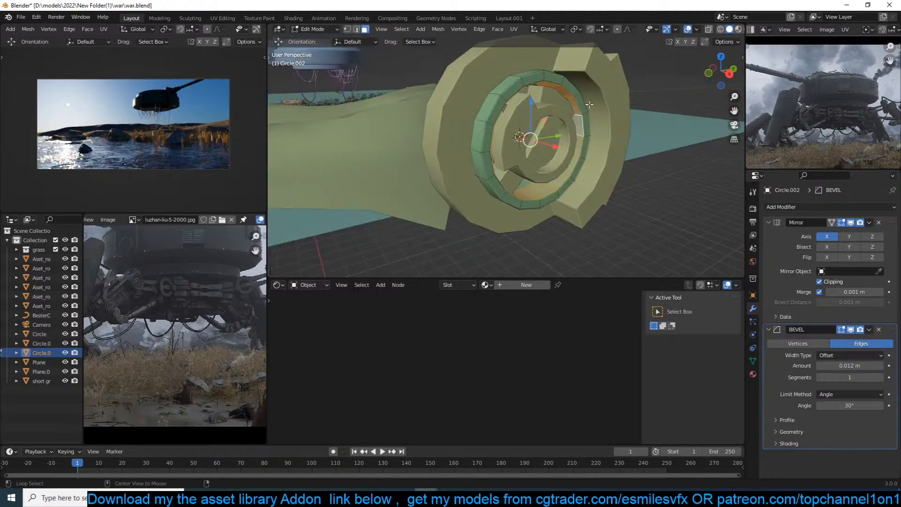
click(590, 103)
middle_drag(591, 103, 559, 107)
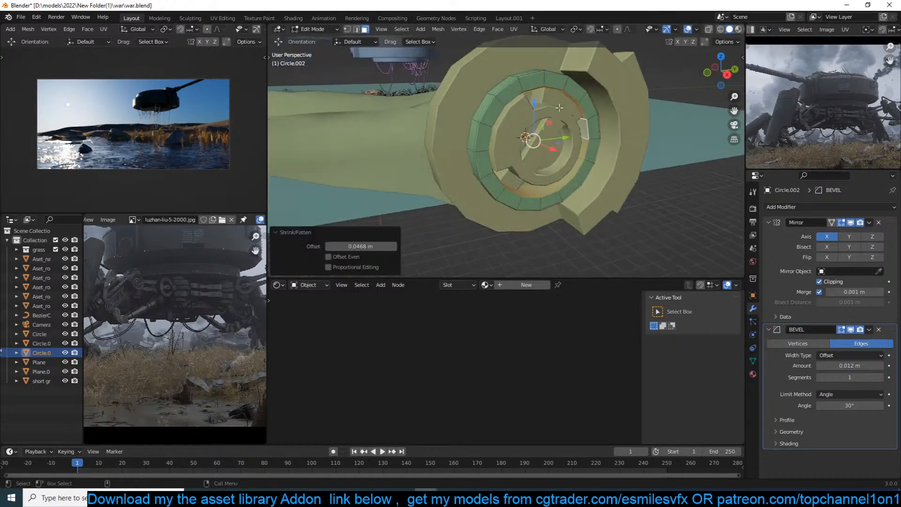
Delete the selected arc of faces from the separated ring, keeping only a partial segment.
click(509, 86)
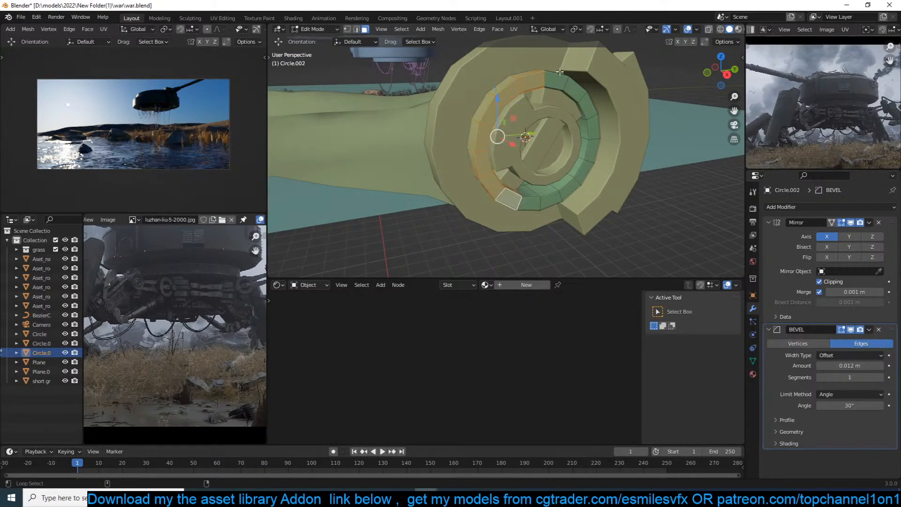
key(x)
click(601, 132)
middle_drag(601, 132, 587, 139)
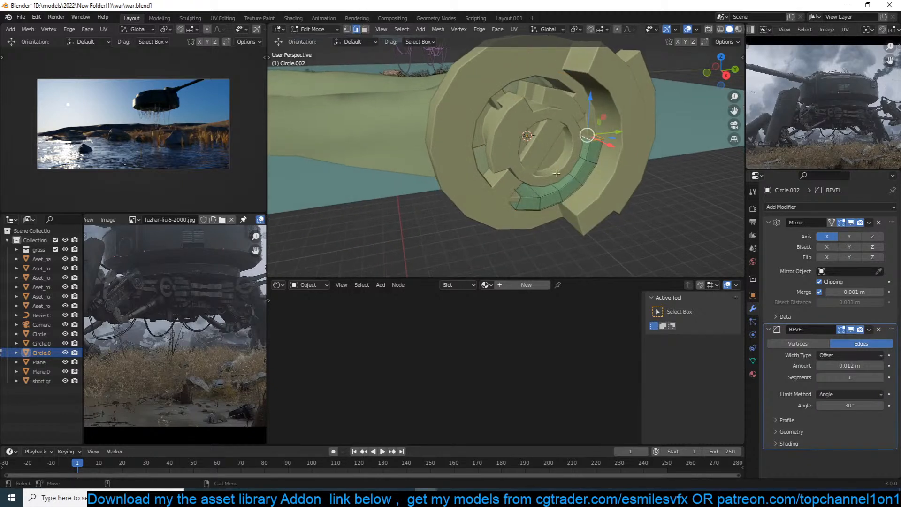
Fatten the remaining ring segment along its normals into a thicker curved block.
key(alt+s)
click(634, 131)
middle_drag(634, 108, 533, 175)
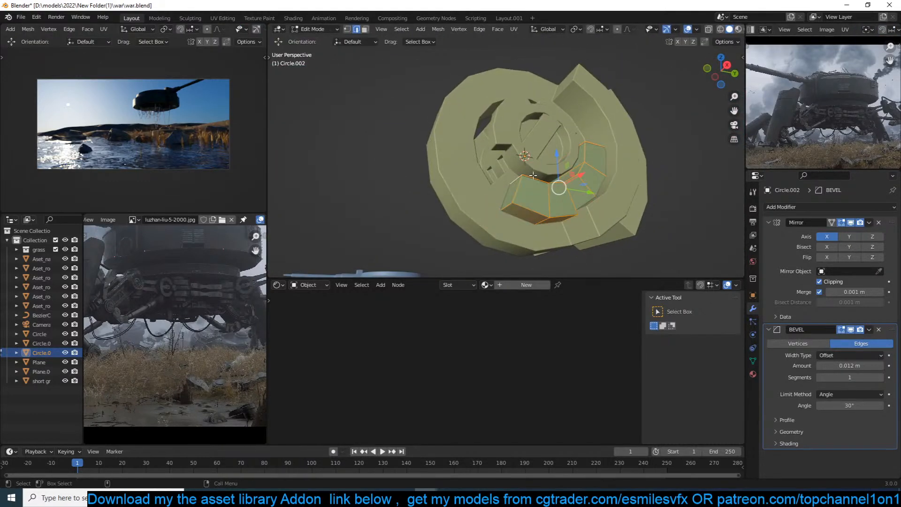
Apply the Mirror modifier on the separated ring segment.
key(KP_1)
key(KP_3)
key(Tab)
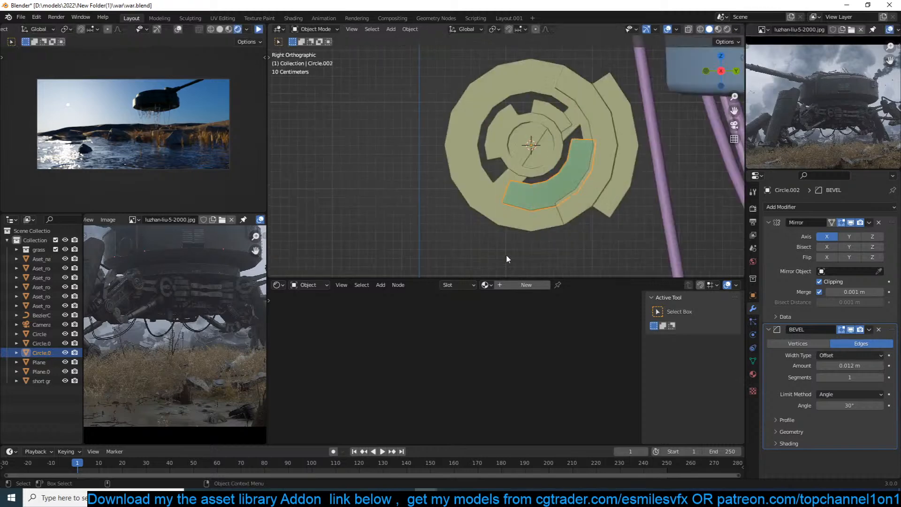
key(ctrl+a)
key(Tab)
Add a 16-vertex circle at the lower end of the curved segment, scaled down and tilted to face along the arm direction.
scroll(475, 219, up, 2)
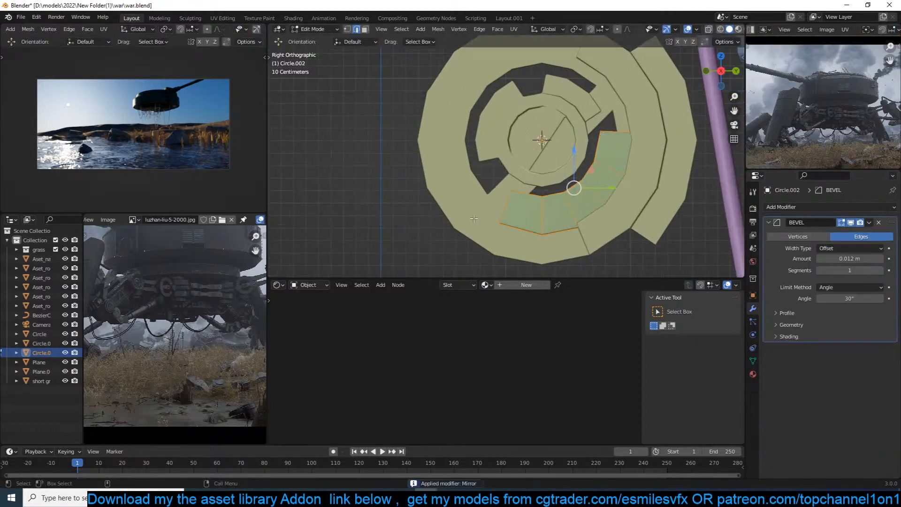
key(alt+z)
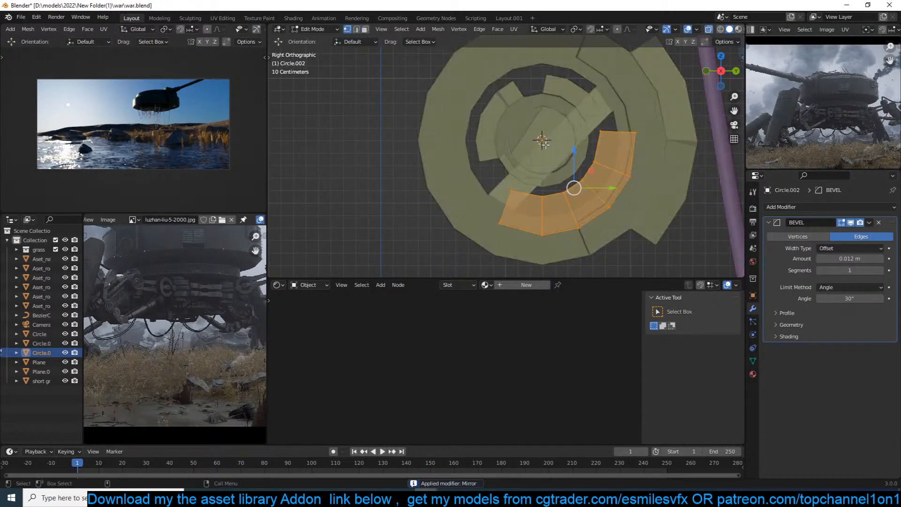
key(shift+a)
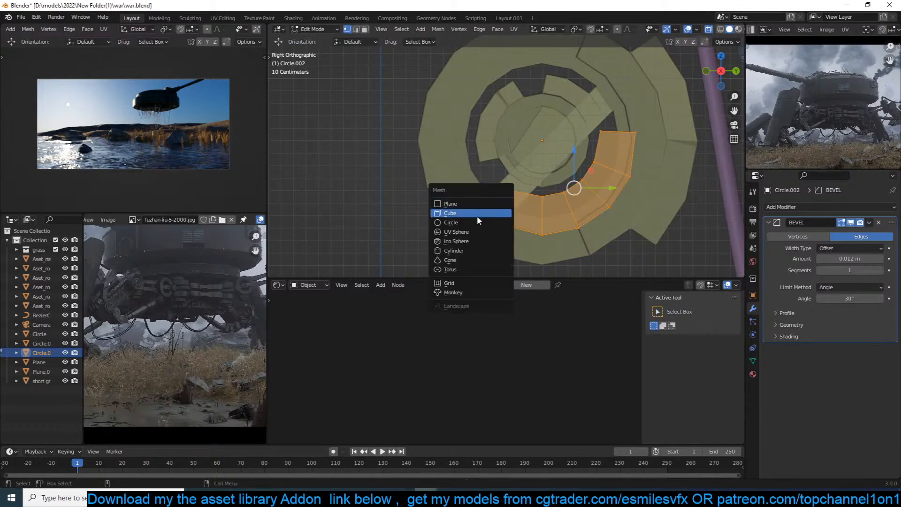
click(477, 221)
key(s)
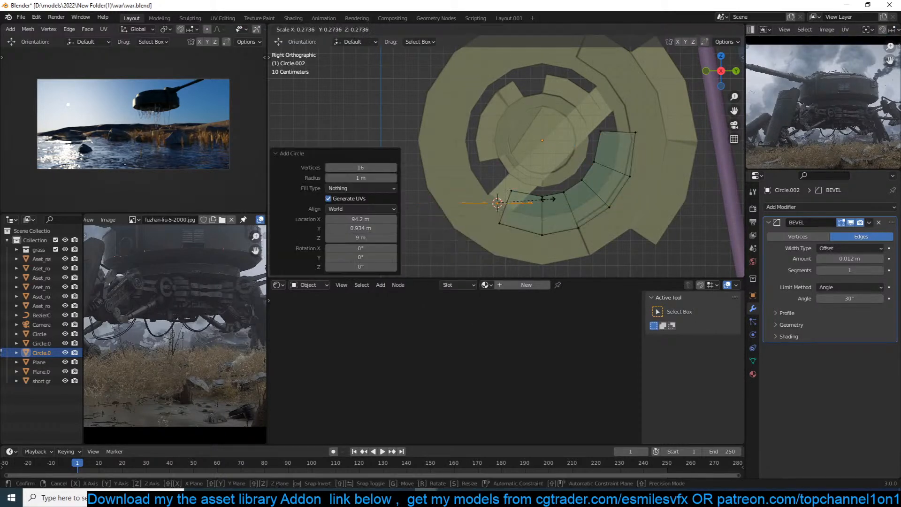
click(548, 199)
key(r)
click(533, 259)
key(g)
click(540, 274)
key(s)
click(573, 225)
Extrude the tilted circle away from the wheel into a long cylinder.
key(e)
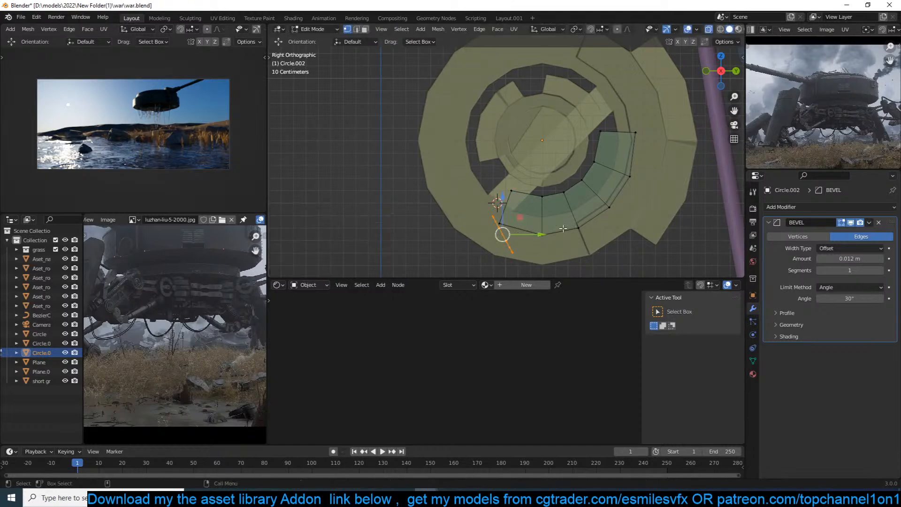
key(e)
click(399, 267)
scroll(515, 201, down, 4)
key(Tab)
right_click(515, 199)
click(516, 199)
key(alt+z)
middle_drag(578, 209, 584, 147)
scroll(589, 235, up, 4)
Select the whole cylinder and fatten it along its normals.
key(Tab)
key(3)
key(l)
key(alt+s)
click(584, 184)
Inset the cylinder's end face nearest the wheel by about 0.128 m and extrude it a short way towards the curved segment.
middle_drag(584, 184, 516, 186)
click(514, 201)
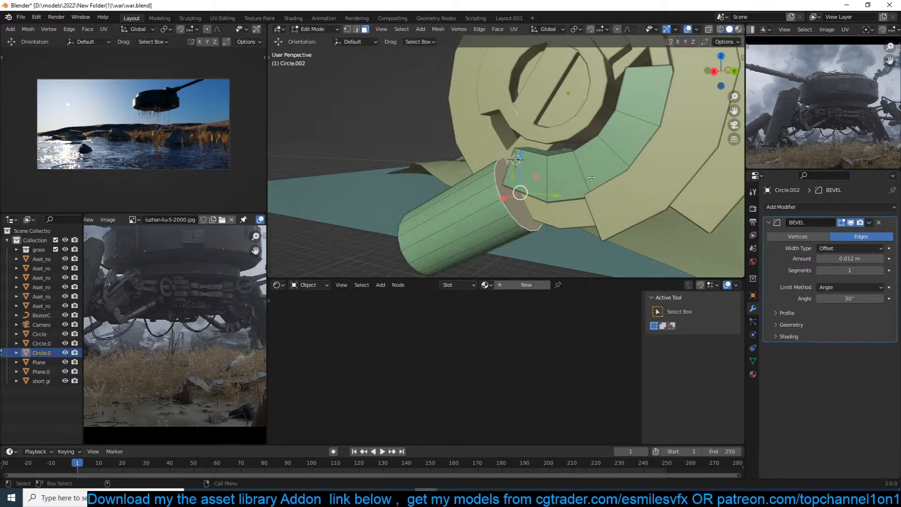
key(i)
click(574, 174)
key(e)
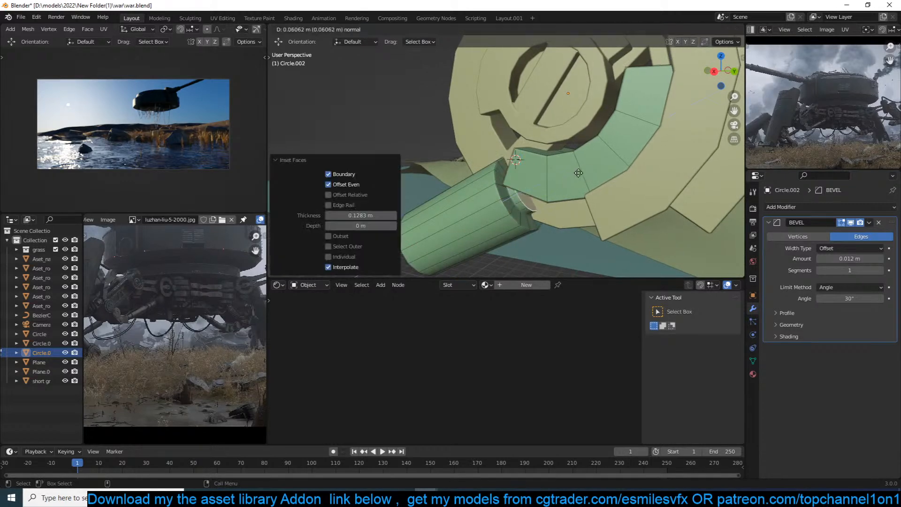
click(586, 168)
Inset the cylinder's far end face by about 0.054 m and extrude it outward as a narrower second section.
scroll(610, 155, down, 5)
middle_drag(657, 145, 689, 131)
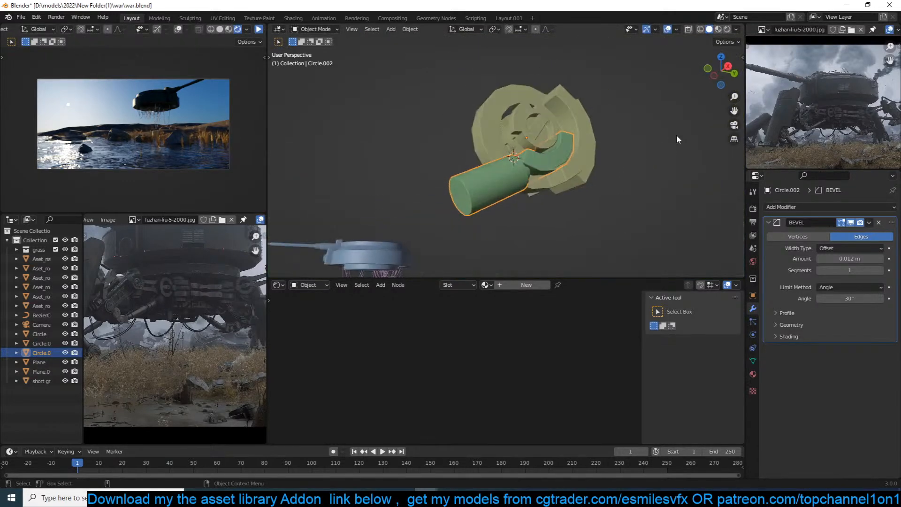
scroll(465, 207, up, 2)
click(518, 165)
scroll(518, 166, up, 3)
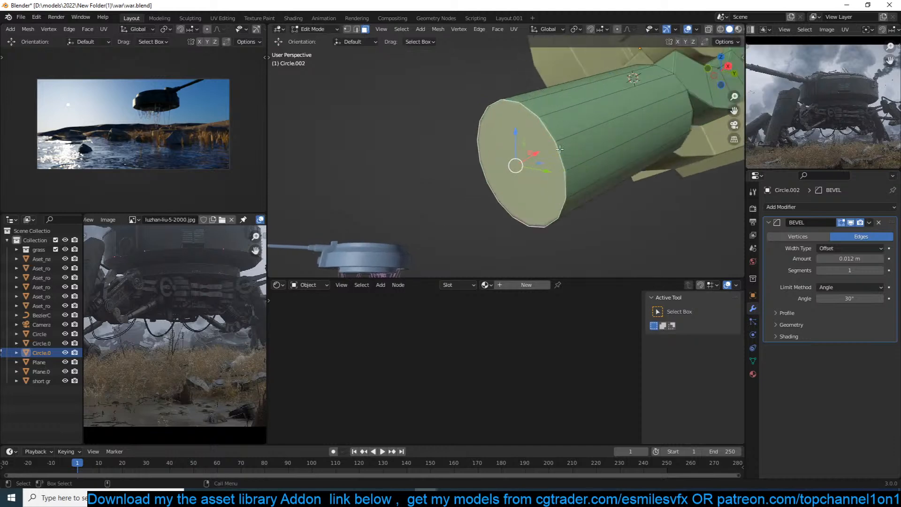
key(i)
click(583, 140)
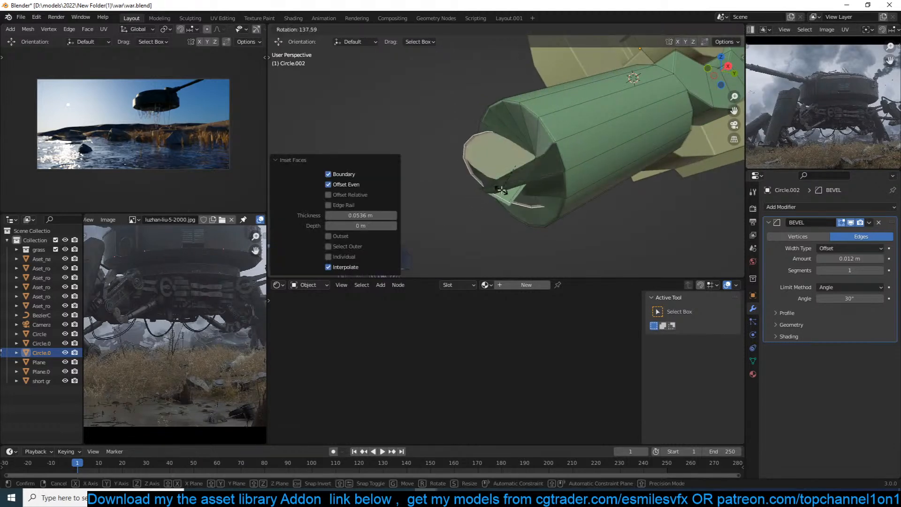
key(e)
click(491, 190)
Inset the second section's end face and extrude it inward to form a recess with a rim.
shift+middle_drag(491, 190, 635, 120)
key(i)
click(605, 142)
key(e)
click(660, 118)
Inset the recess floor by about 0.039 m and extrude it outward about 1 m as a thin piston rod.
key(i)
click(668, 104)
key(e)
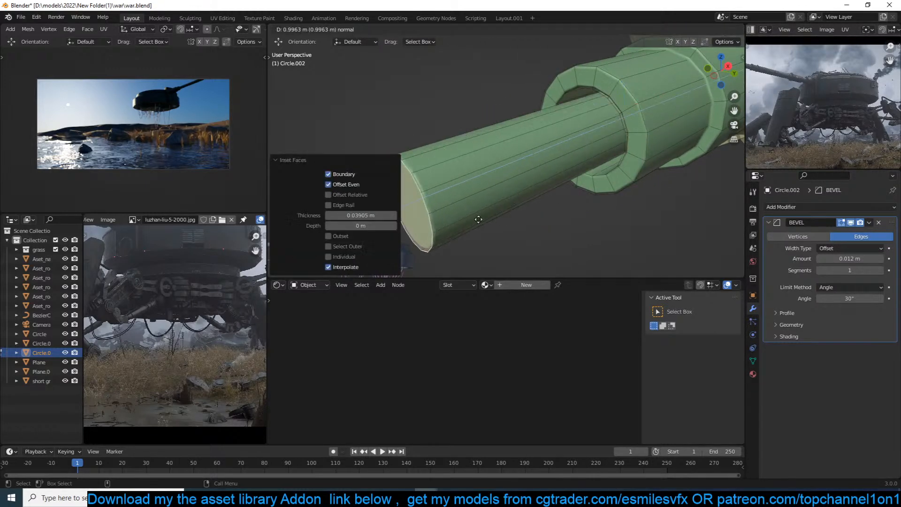
click(478, 217)
Examine the piston from a distance and compare it with the arm joint in the reference image.
scroll(478, 217, down, 4)
middle_drag(478, 218, 573, 197)
key(Tab)
scroll(552, 182, down, 6)
scroll(571, 209, up, 2)
key(Tab)
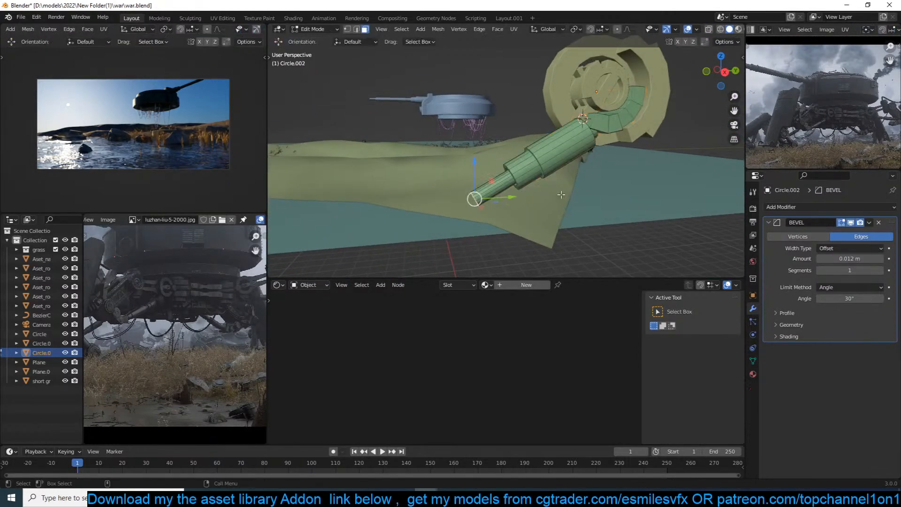
scroll(122, 373, up, 3)
middle_drag(123, 370, 213, 362)
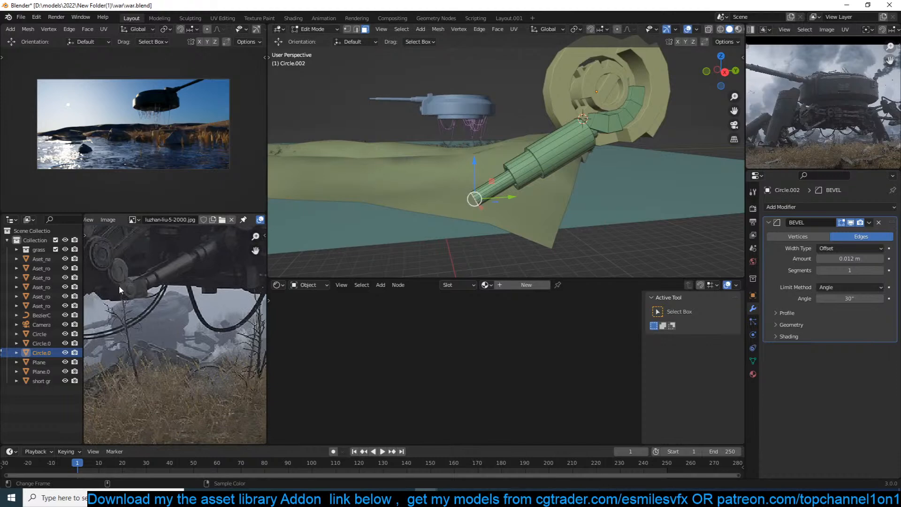
Lengthen the piston rod by moving its end face about 0.796 m along its normal, using the Normal orientation.
key(KP_1)
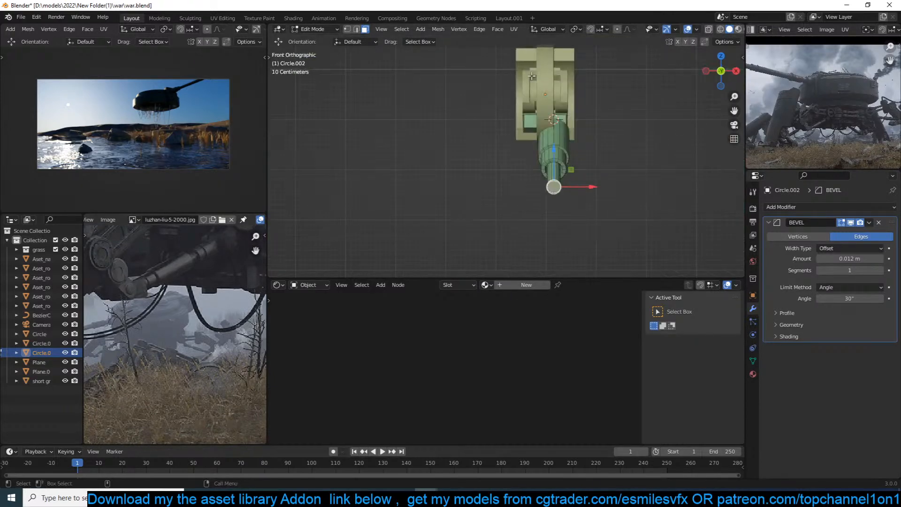
key(KP_3)
scroll(503, 135, up, 3)
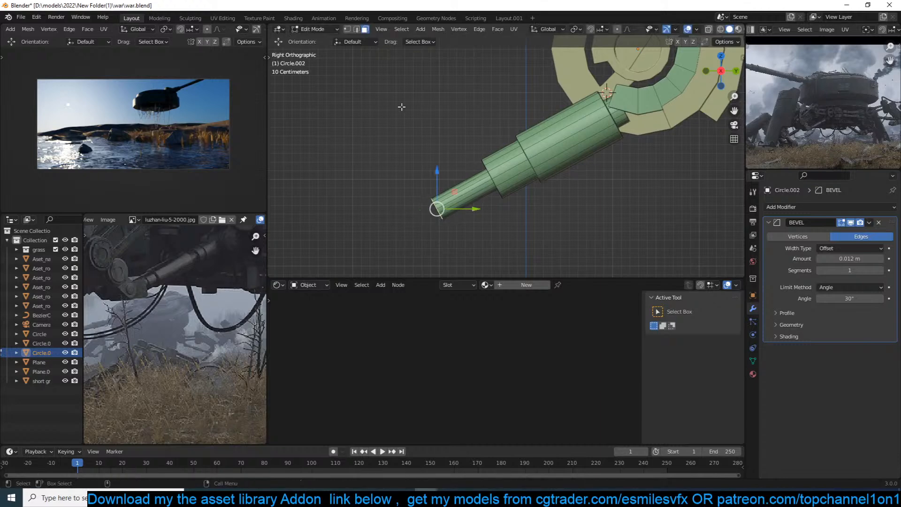
key(comma)
click(413, 162)
drag(404, 227, 343, 258)
scroll(343, 258, down, 2)
shift+middle_drag(328, 258, 396, 218)
scroll(329, 228, up, 2)
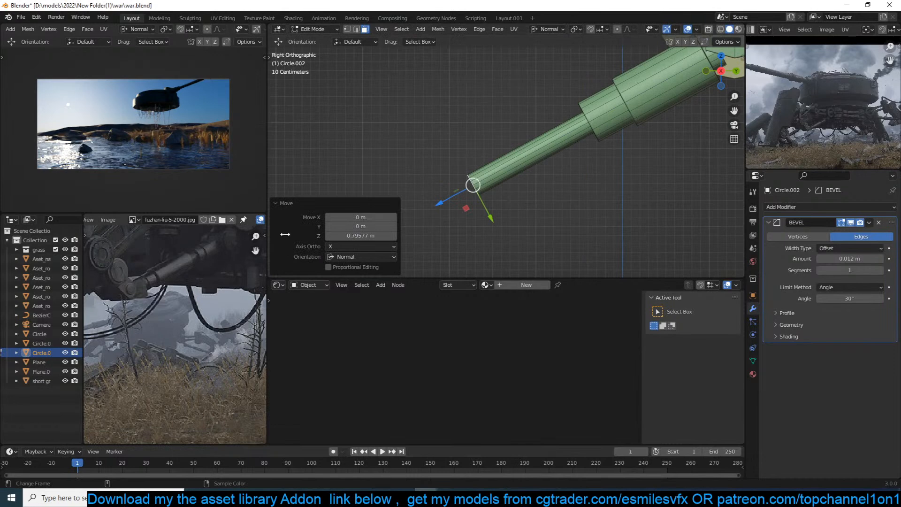
Duplicate the rod's end face in place.
key(alt+a)
middle_drag(478, 179, 506, 171)
click(510, 172)
click(505, 171)
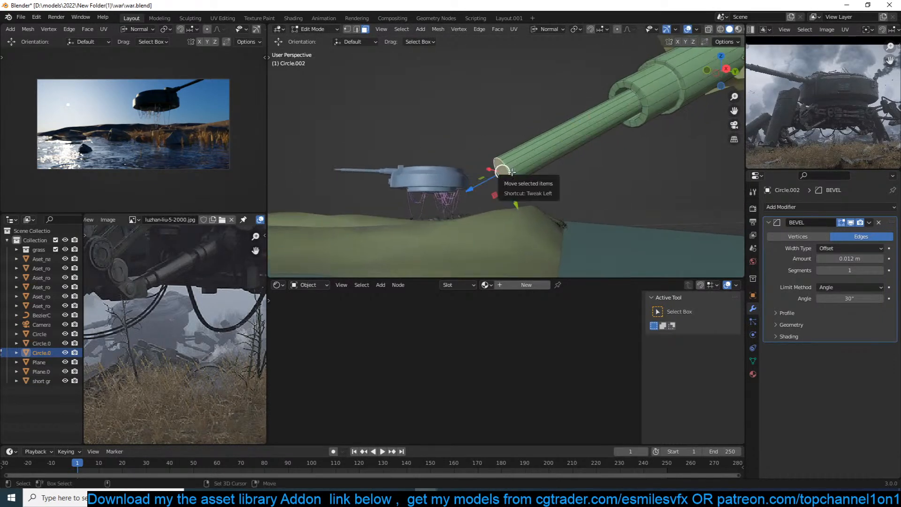
key(shift+d)
key(Escape)
Rotate the duplicated face 90° about its normal Y axis and scale it up to about three times its size.
key(KP_1)
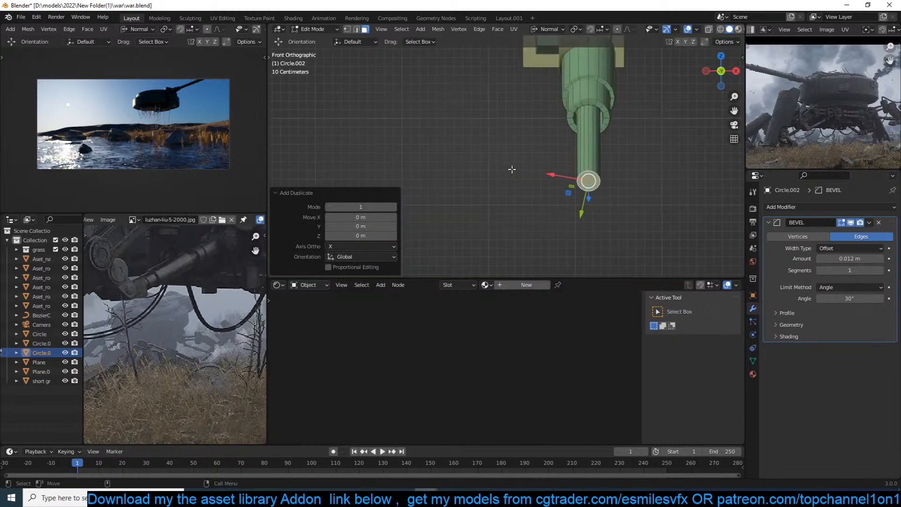
key(KP_3)
key(r)
key(x)
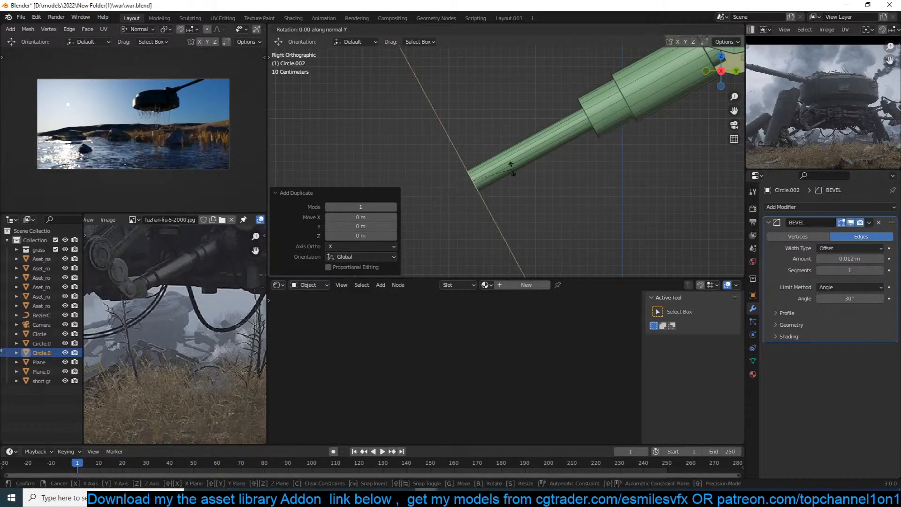
key(Return)
key(s)
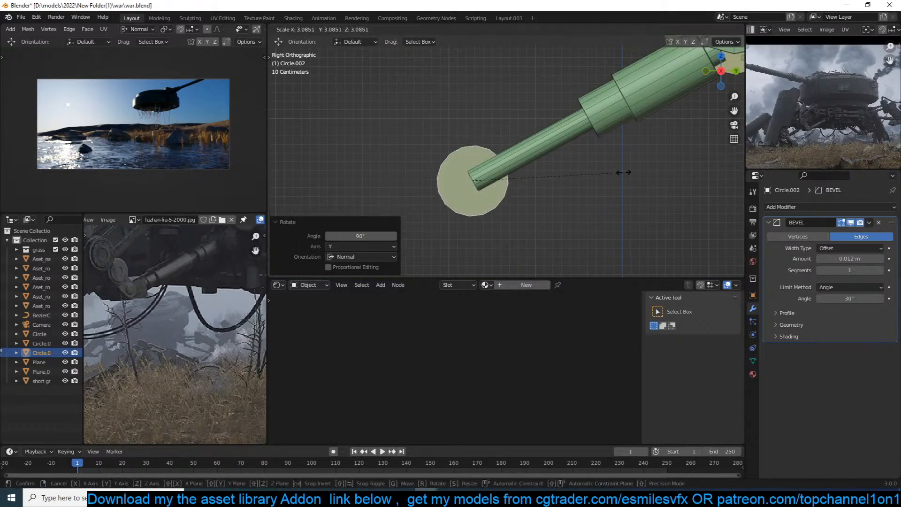
click(635, 165)
Stretch the disc into a capsule plate by moving its lower outline vertices about -0.525 m in Y and -0.325 m in Z.
click(437, 162)
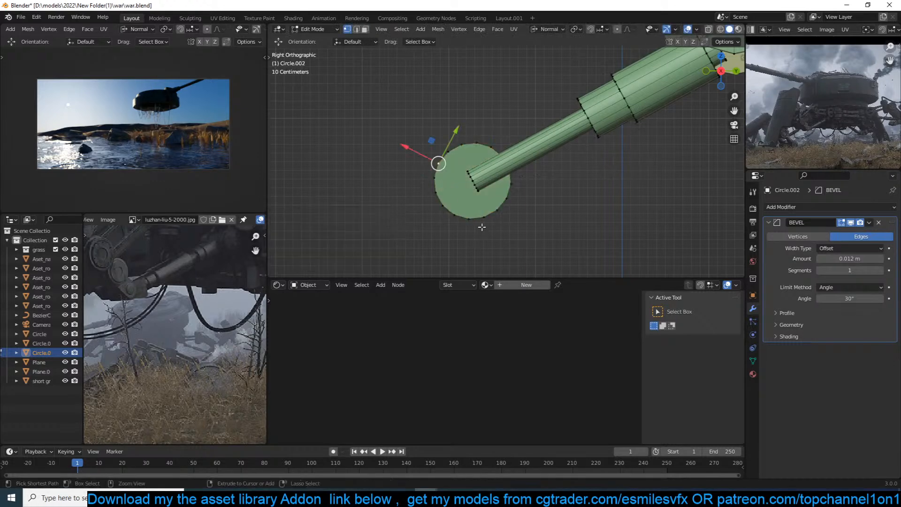
ctrl+click(470, 220)
key(g)
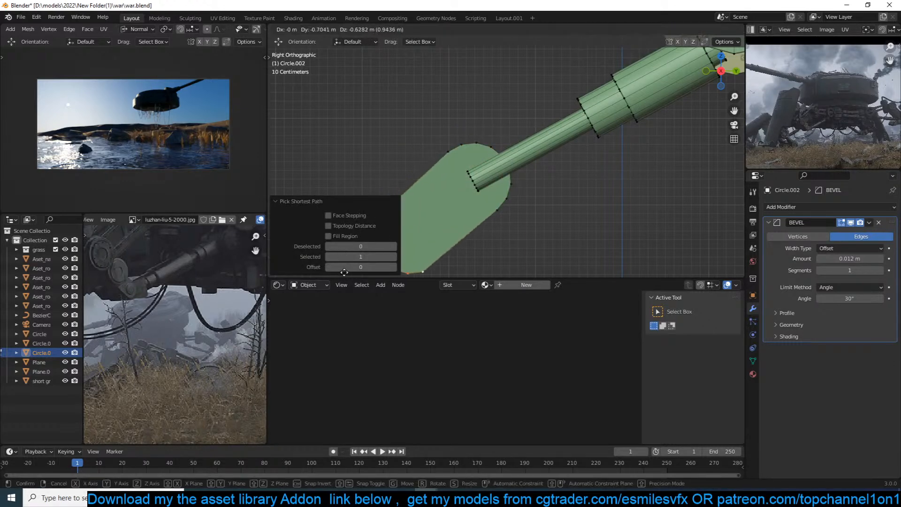
right_click(469, 177)
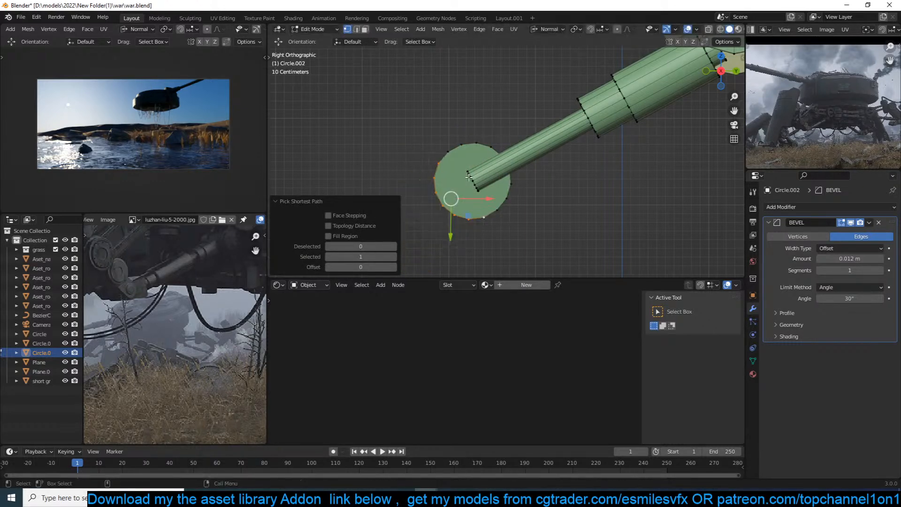
shift+click(446, 151)
shift+middle_drag(457, 201, 523, 132)
key(g)
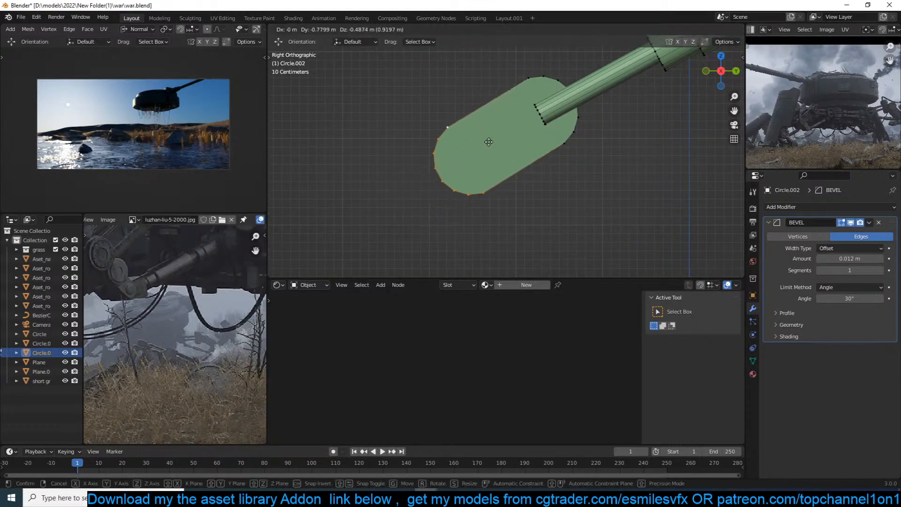
click(509, 129)
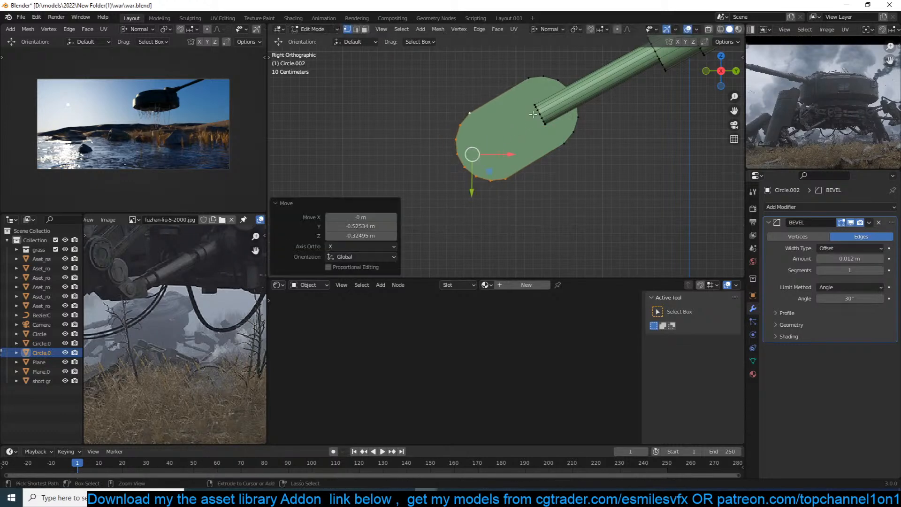
key(ctrl+l)
key(e)
right_click(553, 197)
key(ctrl+z)
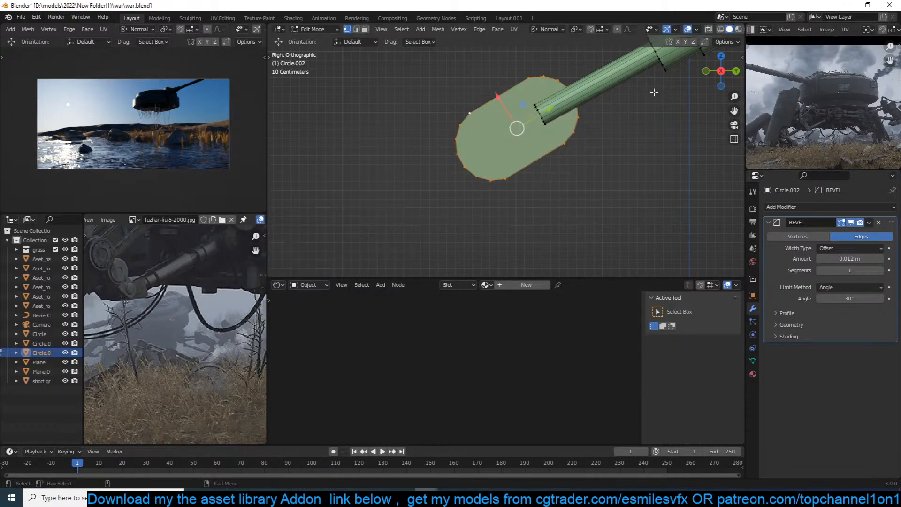
Rotate and reposition the whole capsule plate at the rod's end and scale it to 0.752.
key(r)
click(598, 172)
key(g)
click(589, 155)
middle_drag(589, 155, 653, 184)
key(s)
click(640, 161)
Straighten the capsule plate in line with the rod by rotating it -2.94° in the top view.
key(KP_7)
key(r)
key(r)
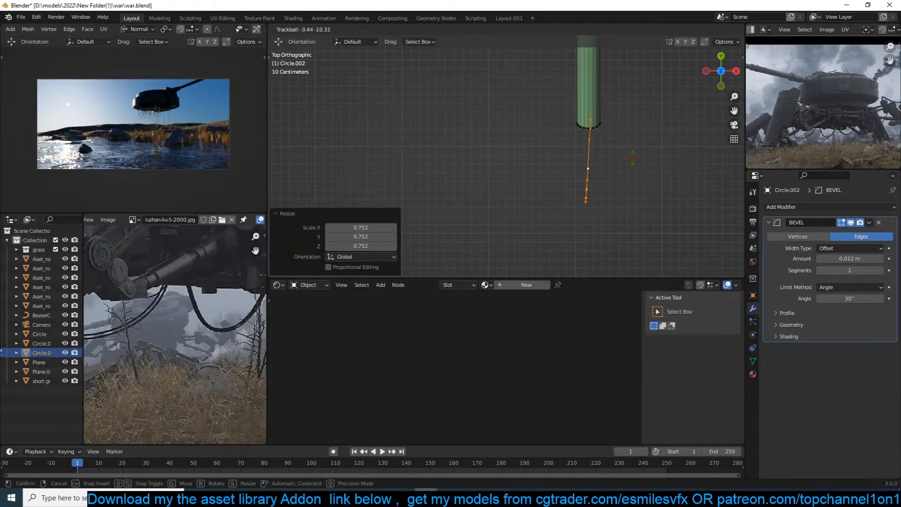
key(r)
click(634, 157)
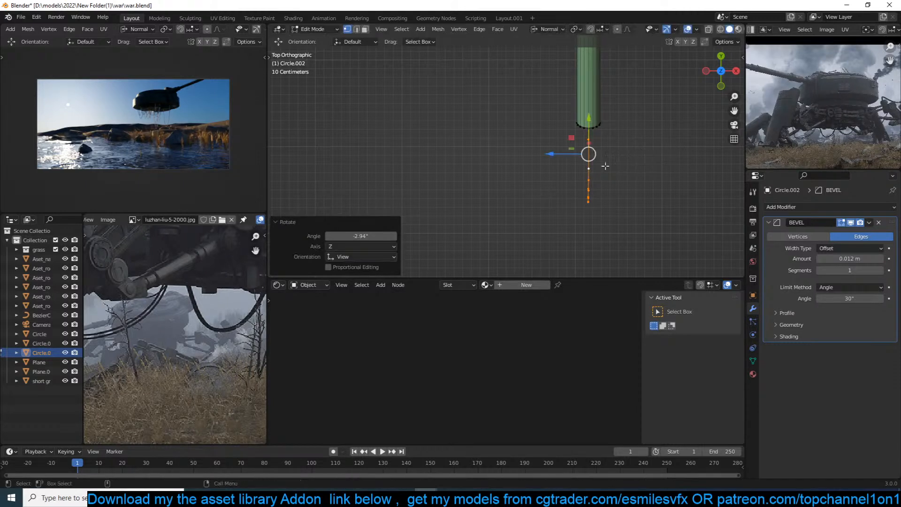
Extrude the capsule plate sideways into a solid link and shift its extruded face about 0.176 m along its normal.
key(e)
click(566, 155)
key(e)
click(549, 152)
middle_drag(563, 151, 596, 80)
drag(545, 113, 564, 112)
middle_drag(553, 100, 533, 168)
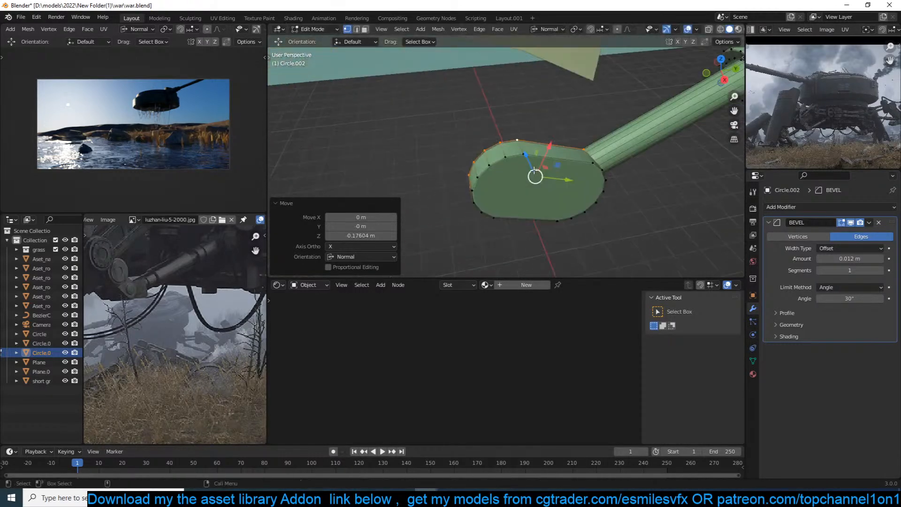
Inspect the linked capsule plate and piston arm from several angles in Object Mode.
key(ctrl+l)
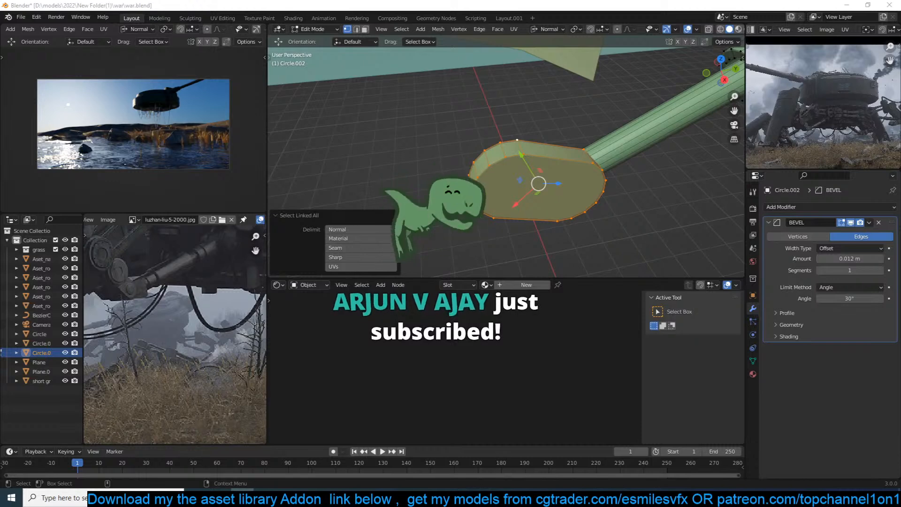
key(Tab)
scroll(556, 211, down, 5)
middle_drag(556, 209, 503, 180)
scroll(521, 179, up, 4)
key(Tab)
key(Tab)
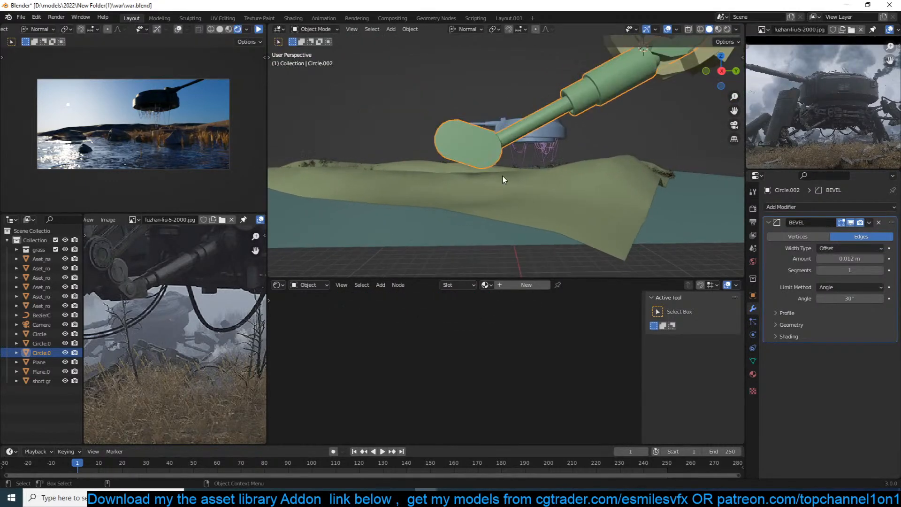
key(KP_3)
scroll(503, 176, up, 4)
Connect opposite outline vertices across the link plate's face and bevel the crossing vertex near the rod into a circle.
key(Tab)
scroll(469, 140, up, 2)
scroll(469, 141, down, 3)
middle_drag(469, 141, 411, 162)
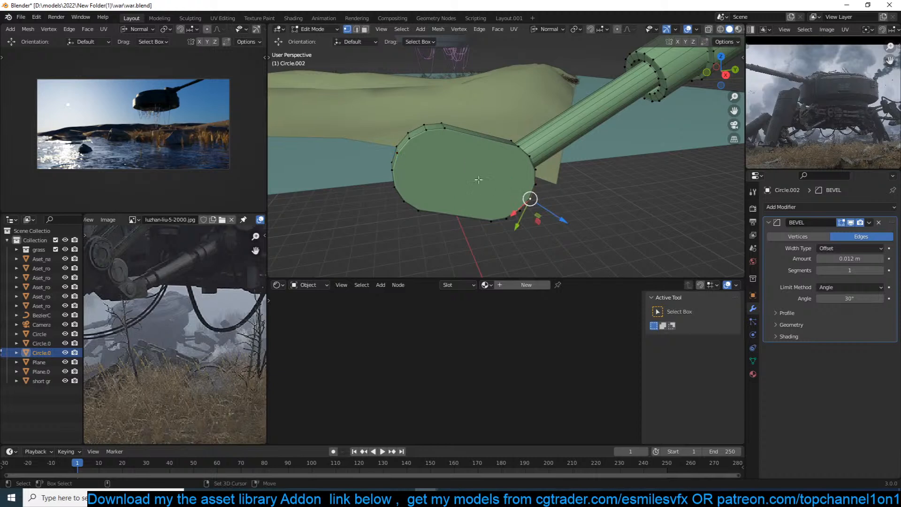
key(j)
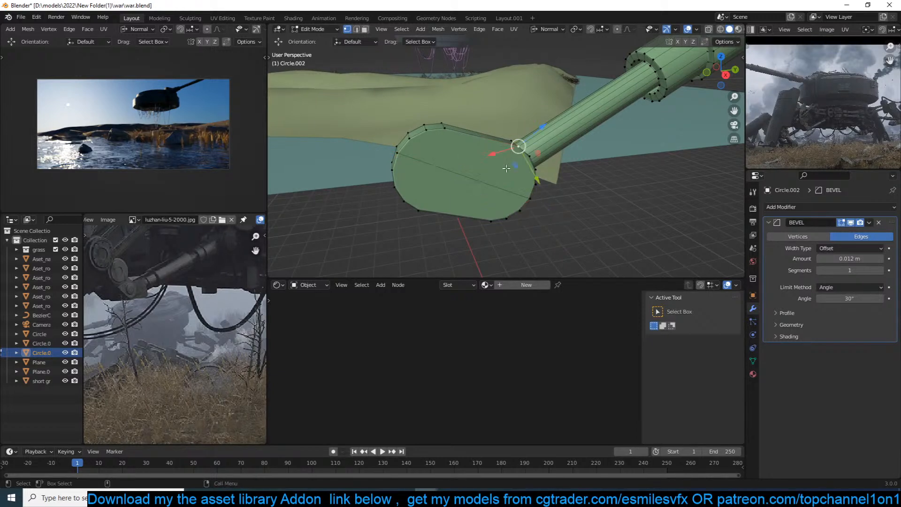
key(ctrl+shift+b)
click(565, 233)
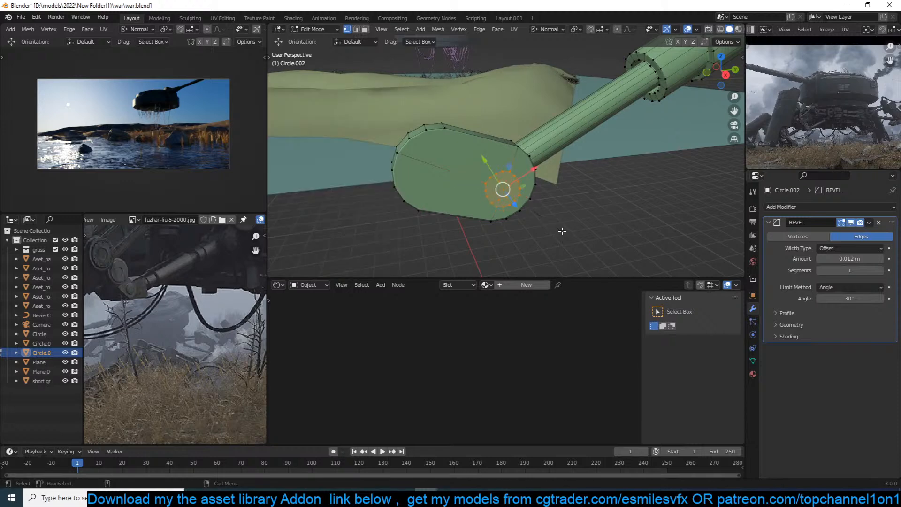
Scale the circle on the link plate by about 1.068 and extrude it about 0.043 m into a round boss.
click(557, 215)
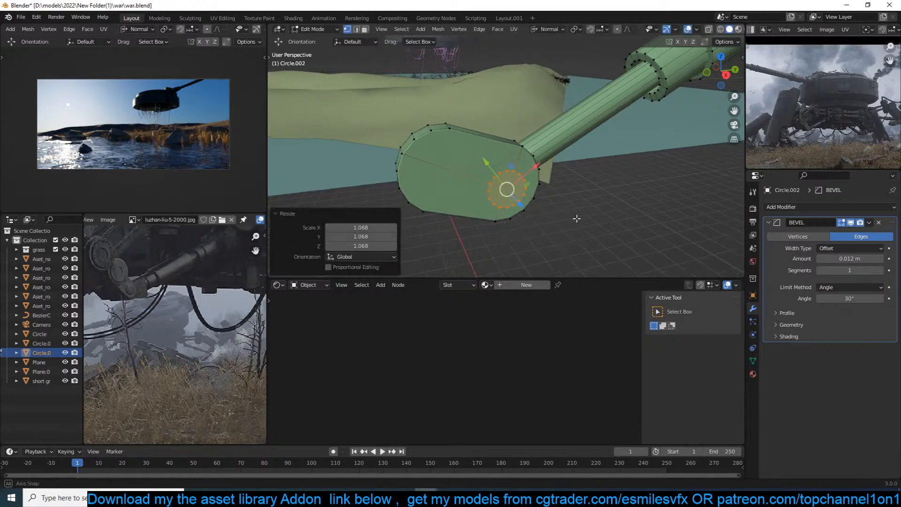
middle_drag(572, 216, 591, 217)
scroll(519, 181, up, 5)
key(e)
click(553, 147)
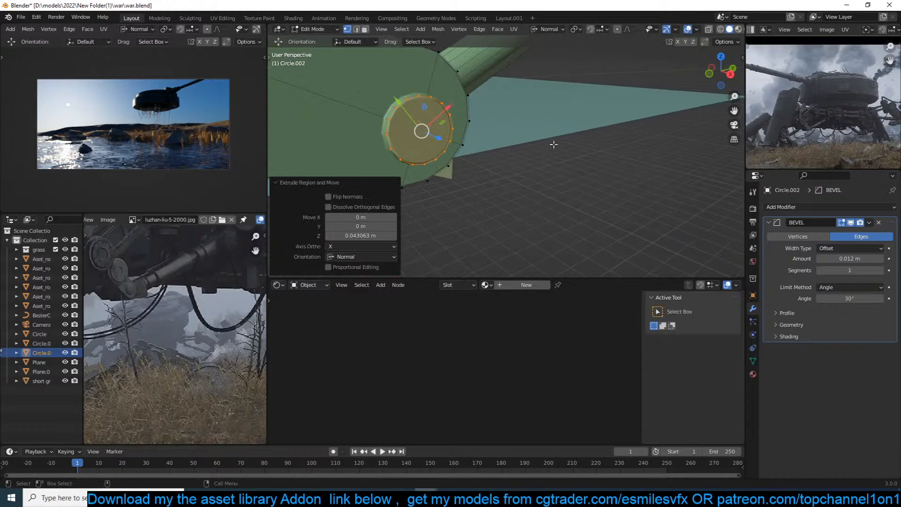
Inset the boss face and offset it about 0.03 m along its normals, and inset and extrude its centre again.
key(i)
click(538, 133)
key(alt+s)
click(541, 121)
key(i)
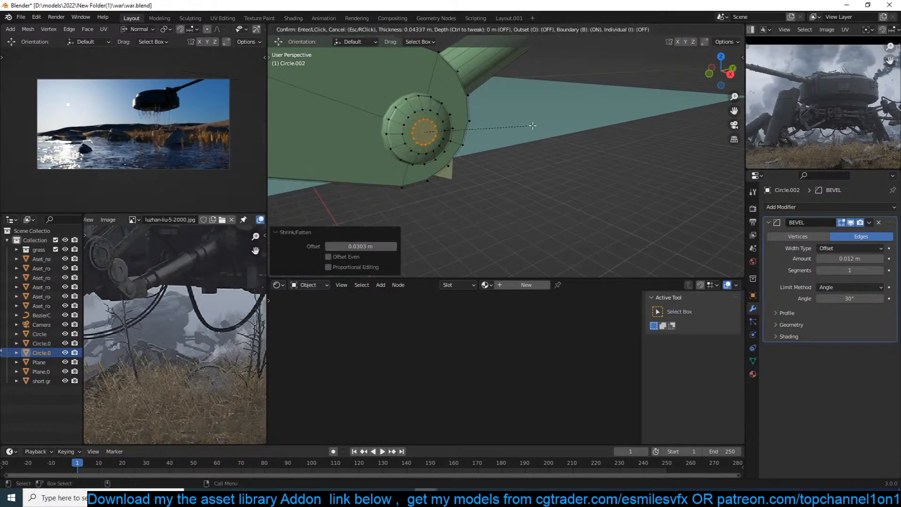
click(531, 124)
key(e)
click(520, 134)
Connect outline vertices across the link plate's back face and bevel the crossing vertex near the rod into a four-segment circle.
scroll(520, 134, down, 2)
middle_drag(520, 133, 641, 136)
scroll(641, 135, up, 4)
shift+middle_drag(651, 91, 620, 123)
middle_drag(622, 164, 598, 166)
middle_drag(640, 128, 609, 149)
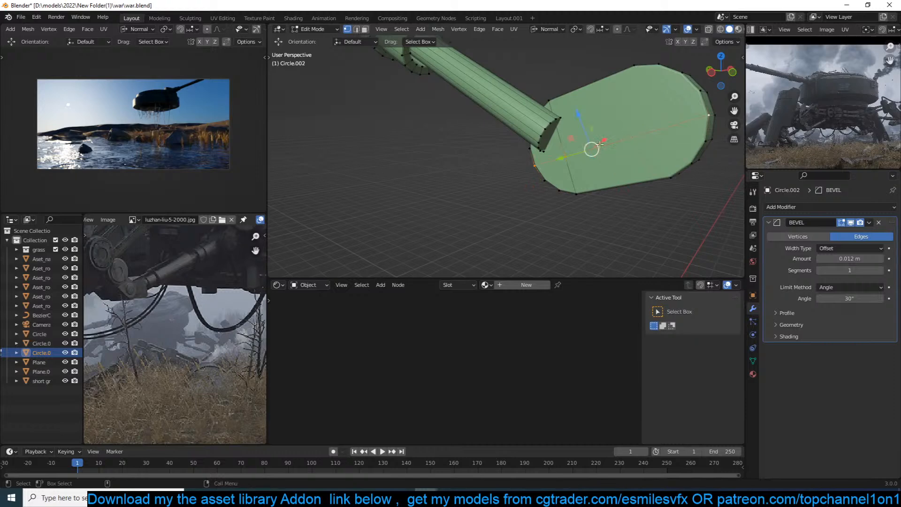
key(ctrl+shift+b)
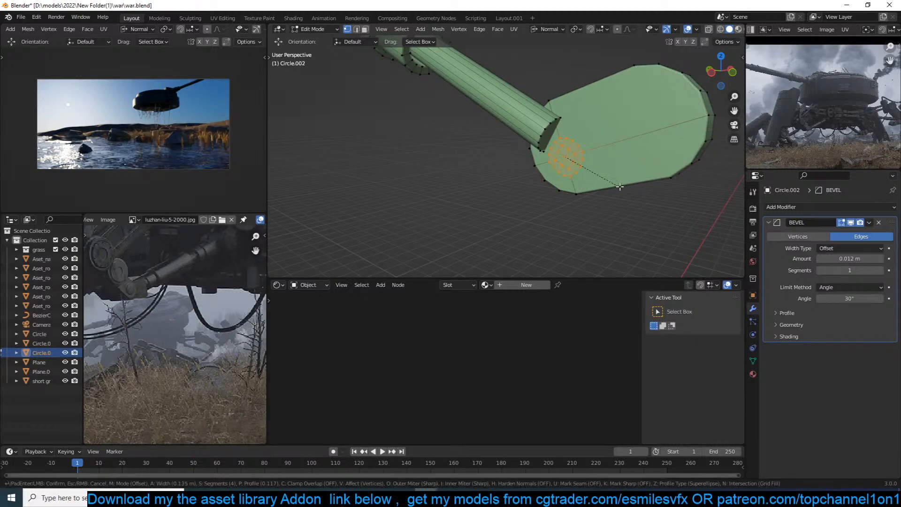
click(623, 186)
Extrude the circle on the link plate's back about 0.2 m, delete its selected faces and return to Object Mode.
middle_drag(626, 167, 543, 165)
key(e)
click(536, 166)
key(ctrl+z)
key(e)
click(572, 164)
key(x)
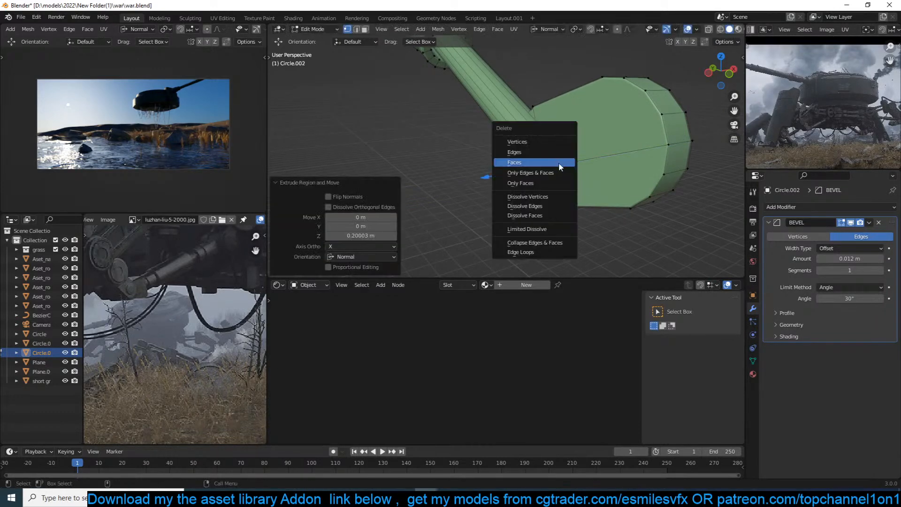
click(560, 165)
key(Tab)
Examine the piston arm from the side against the reference image, trying out a rotation around the wheel.
middle_drag(561, 162, 383, 102)
scroll(455, 144, down, 5)
scroll(538, 156, down, 3)
mouse_move(537, 156)
middle_down()
mouse_move(479, 194)
mouse_move(562, 146)
mouse_move(525, 153)
middle_up()
key(KP_3)
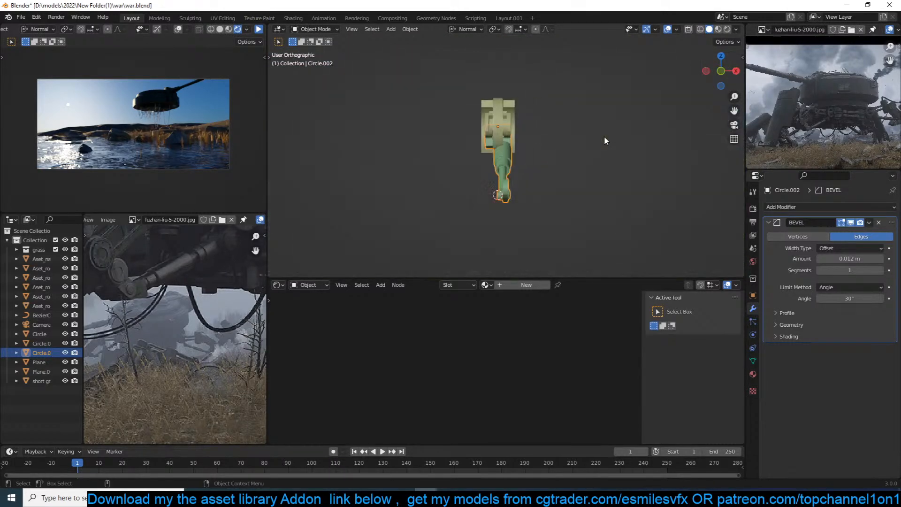
key(r)
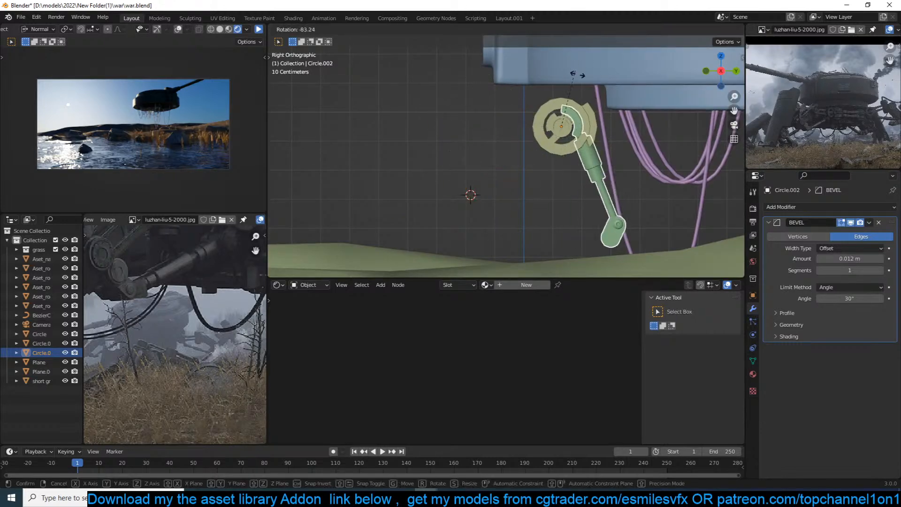
key(Escape)
scroll(133, 300, down, 3)
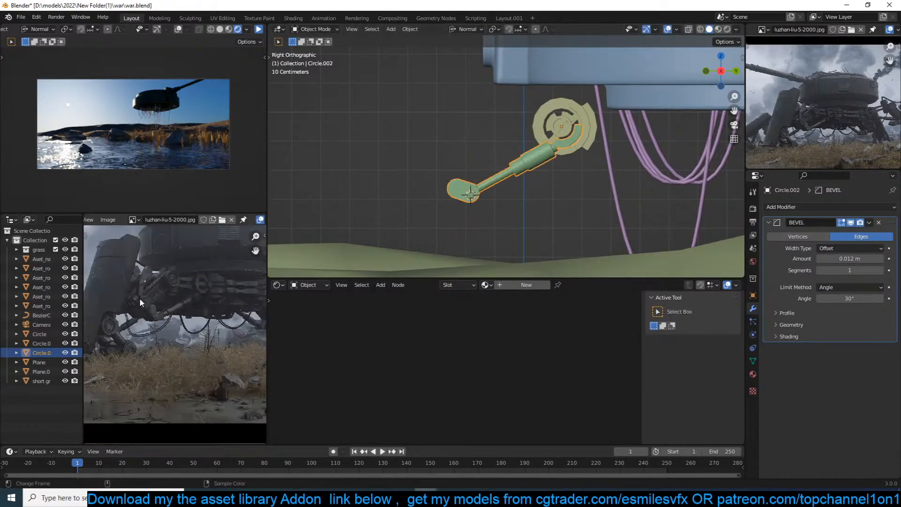
scroll(565, 159, up, 1)
Duplicate the piston arm and rotate the copy -112° in the side view.
shift+middle_drag(538, 168, 585, 137)
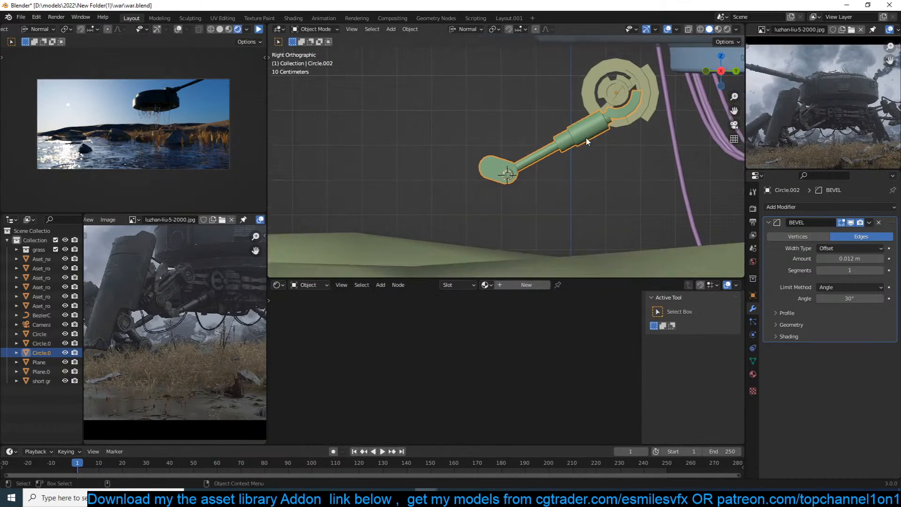
key(shift+d)
key(r)
key(Escape)
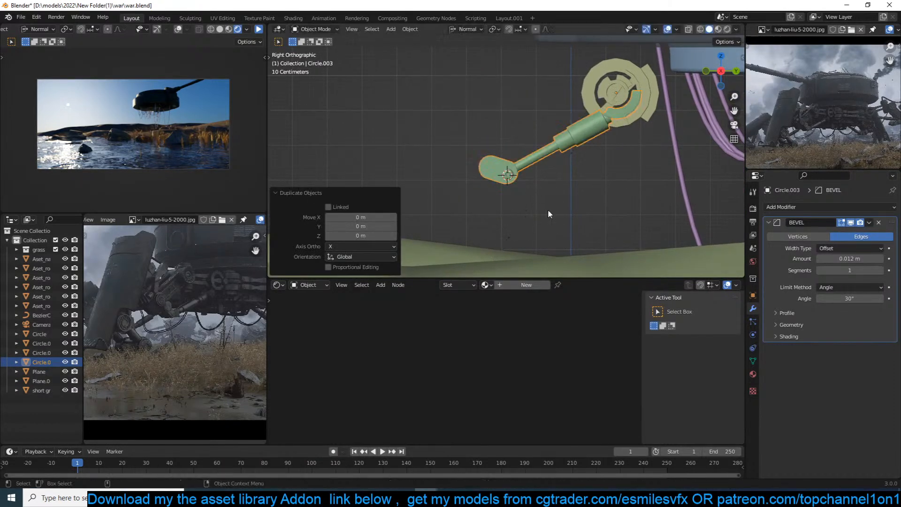
key(r)
click(668, 68)
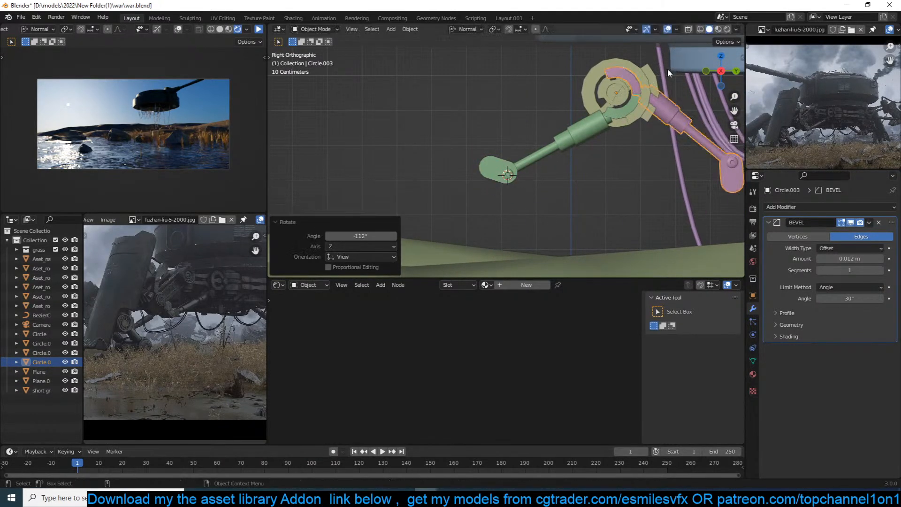
Move the arm copy's curved end onto the first arm's link plate and offset the copy sideways along X.
key(g)
click(530, 156)
middle_drag(529, 156, 545, 94)
key(g)
key(x)
click(523, 167)
Duplicate the wheel joint in the side view, place it near the lower link plate, and shrink and rotate it.
click(547, 92)
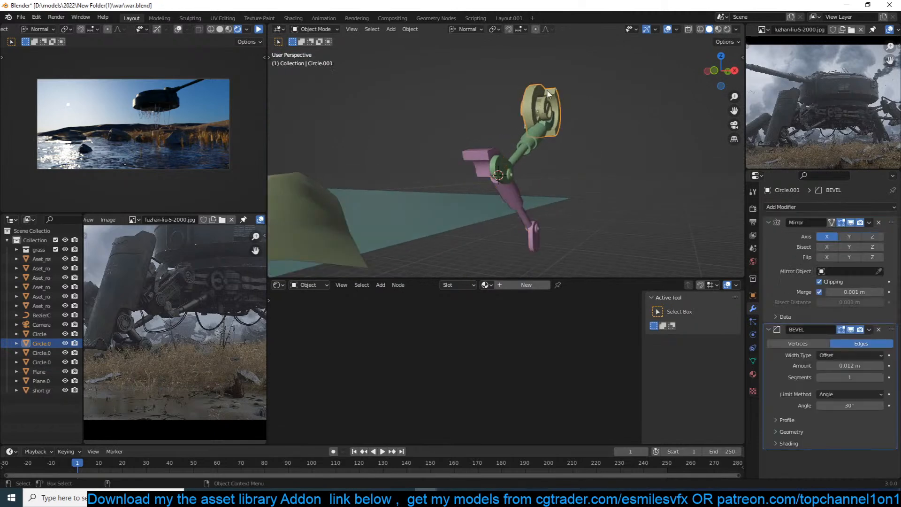
key(KP_3)
key(shift+d)
click(373, 198)
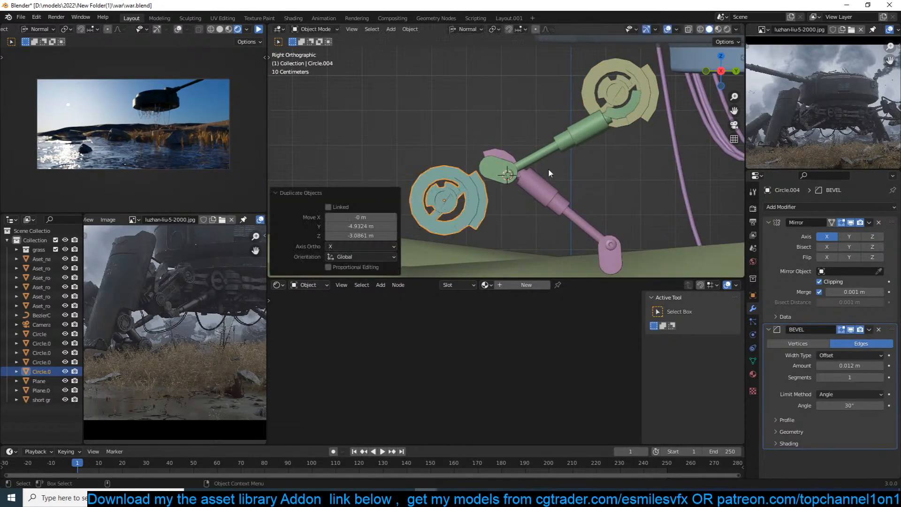
key(s)
click(543, 173)
key(r)
click(500, 231)
Seat the small wheel copy on the first arm's link plate and scale it down to fit the joint.
key(g)
click(541, 212)
key(s)
click(536, 212)
key(g)
click(550, 205)
key(s)
click(541, 205)
Rotate the second piston arm to nearly horizontal and reposition its curved end around the small wheel.
click(613, 226)
shift+middle_drag(613, 225, 614, 210)
click(607, 222)
key(r)
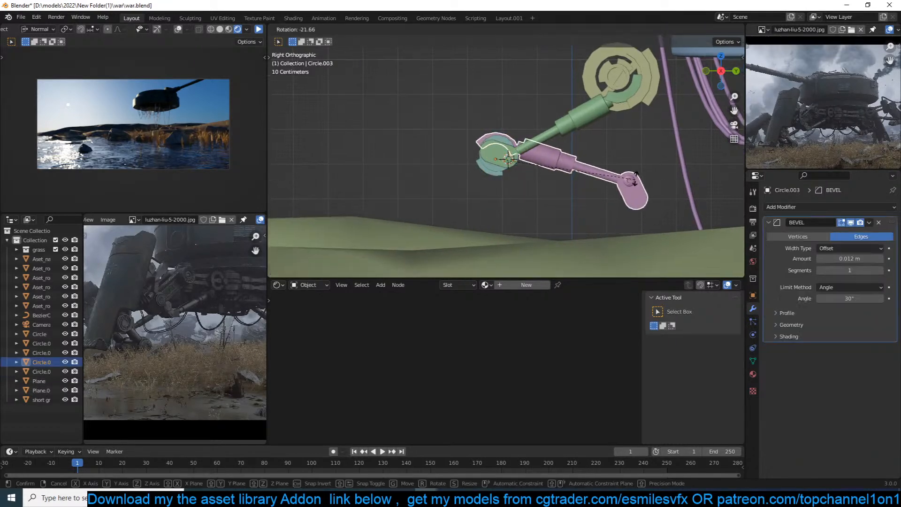
click(635, 132)
key(g)
click(635, 149)
middle_drag(636, 149, 700, 179)
key(KP_3)
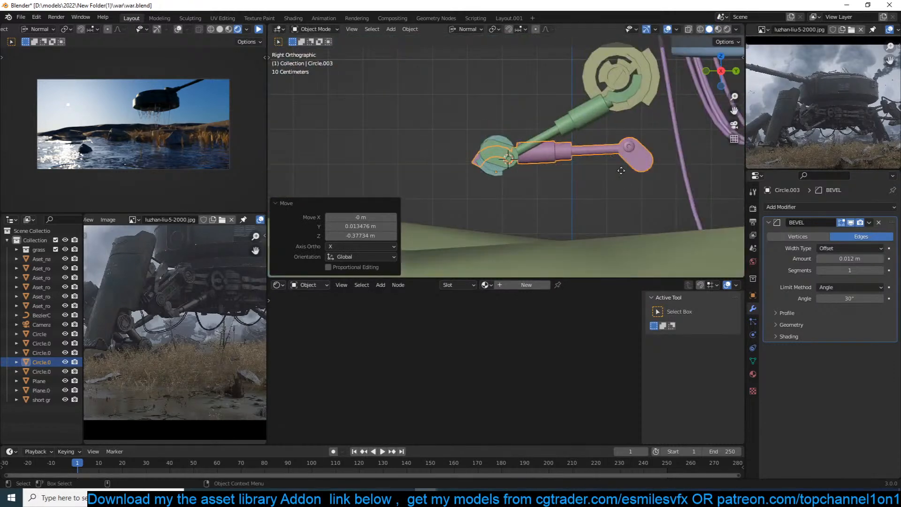
key(g)
click(623, 157)
Duplicate a piston arm below the others, scale it 1.836, and rotate and move it toward the second arm's link plate.
key(shift+d)
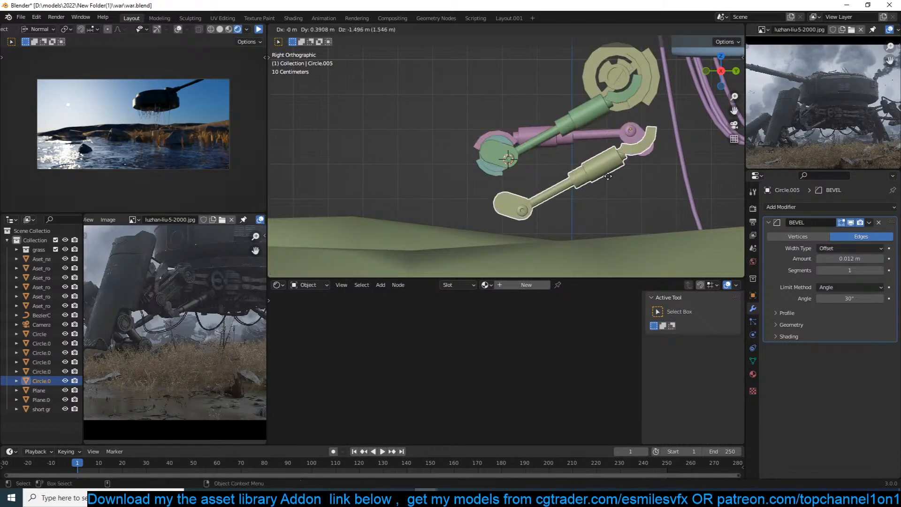
click(601, 183)
key(s)
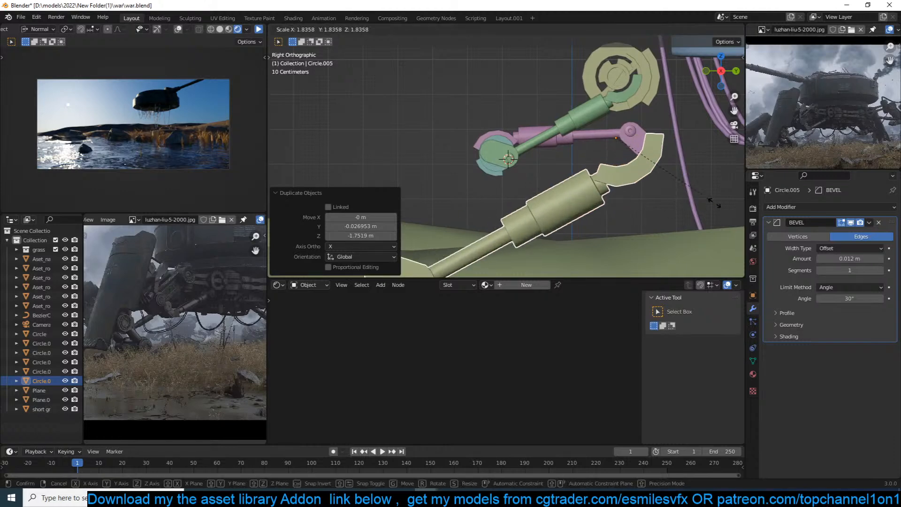
click(656, 182)
scroll(657, 181, down, 2)
key(r)
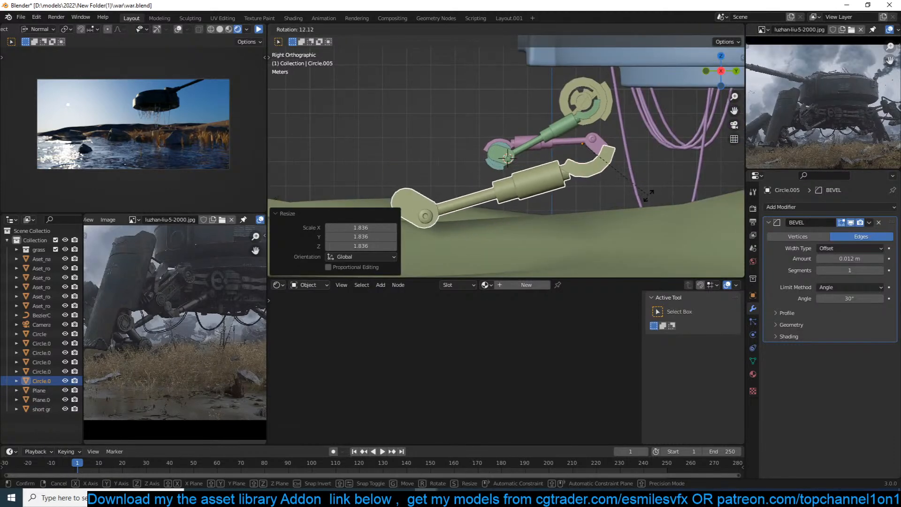
click(646, 202)
key(g)
click(648, 196)
Duplicate the upper wheel joint, shrink the copy and fit it where the second arm meets the large arm.
middle_drag(523, 150, 525, 178)
scroll(525, 181, up, 4)
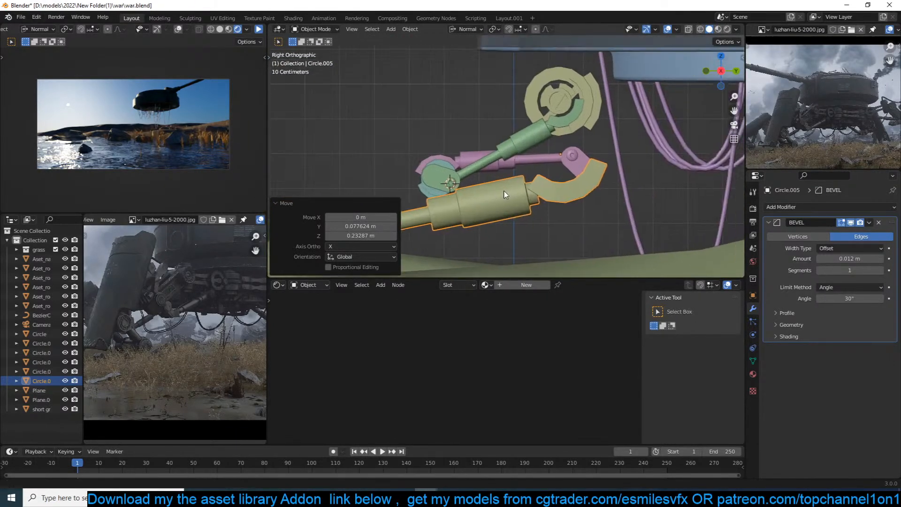
click(554, 101)
key(shift+d)
click(556, 163)
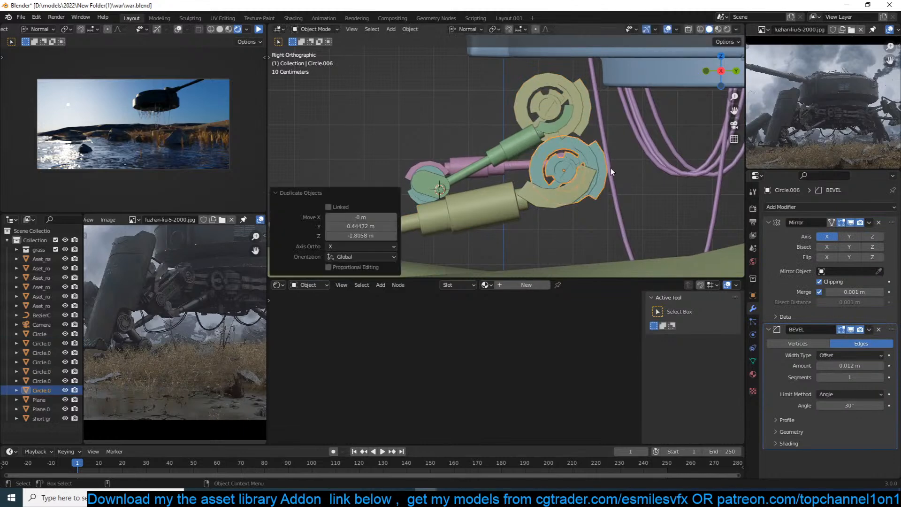
key(s)
click(596, 135)
key(g)
click(600, 142)
Inspect the linked arm assembly from several angles and compare it with the leg in the reference image.
click(573, 150)
scroll(576, 151, down, 2)
click(577, 155)
middle_drag(577, 156, 427, 190)
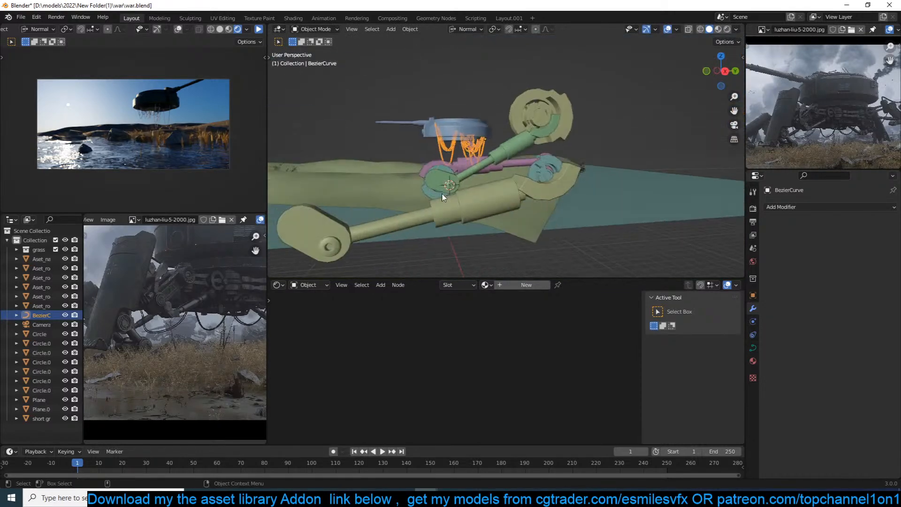
middle_drag(490, 219, 424, 183)
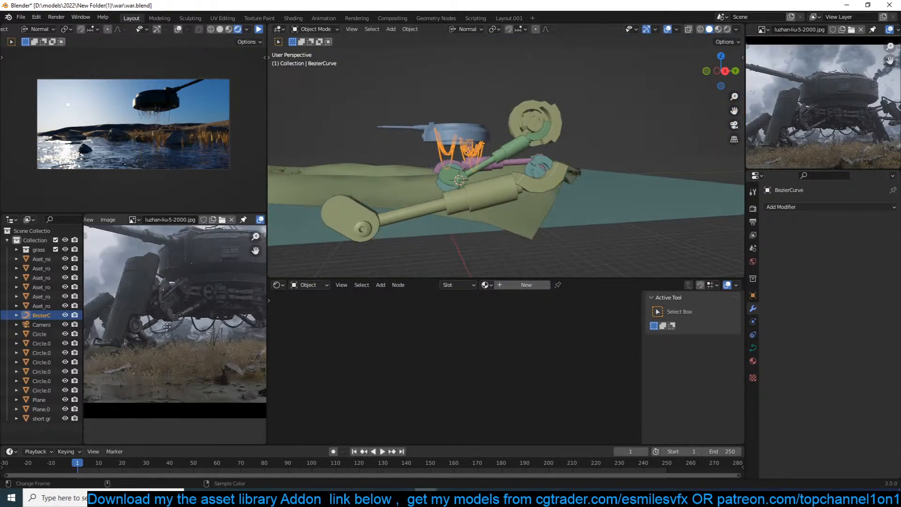
key(KP_3)
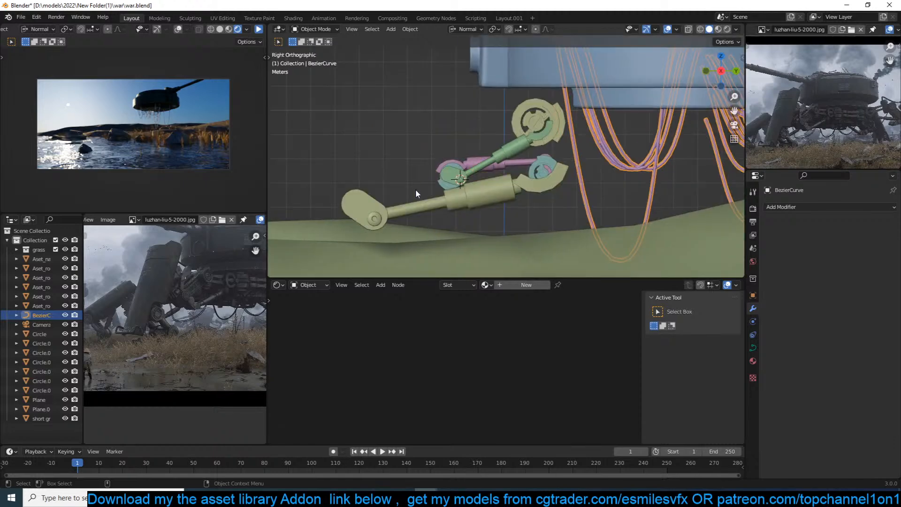
shift+middle_drag(415, 189, 491, 142)
scroll(184, 275, down, 1)
scroll(184, 277, down, 1)
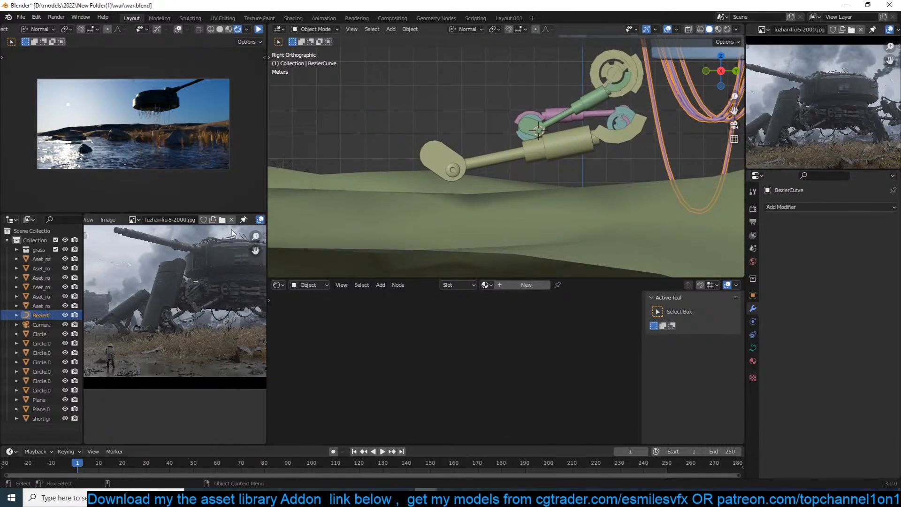
scroll(423, 133, up, 3)
Add a 16-vertex circle above the large arm's link plate and scale it up about 2.54 times.
click(428, 134)
key(shift+a)
mouse_move(432, 135)
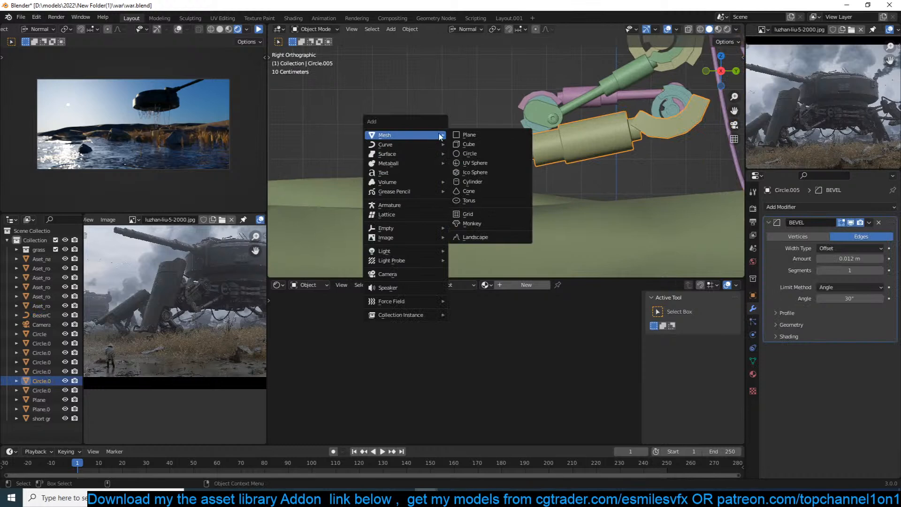
click(465, 154)
key(s)
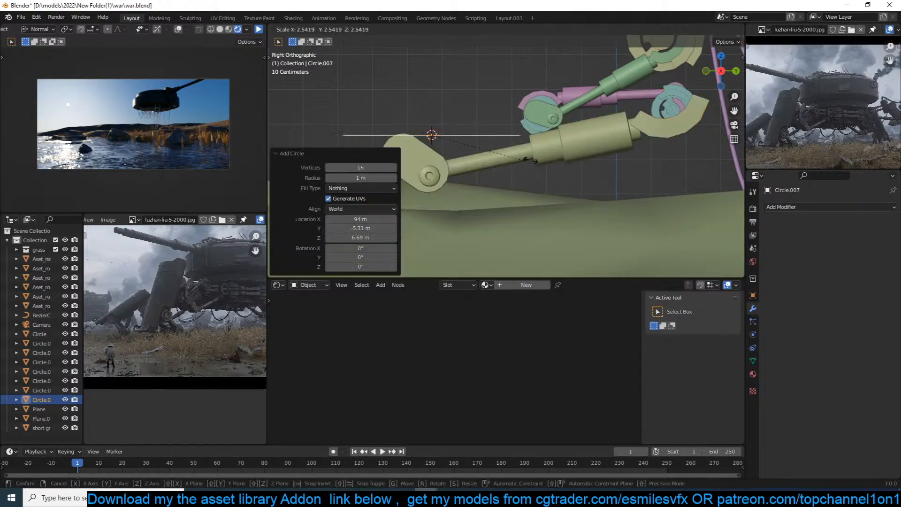
click(534, 159)
Switch to Global orientation in the top view and flatten the circle to about 0.74 along Y.
key(KP_7)
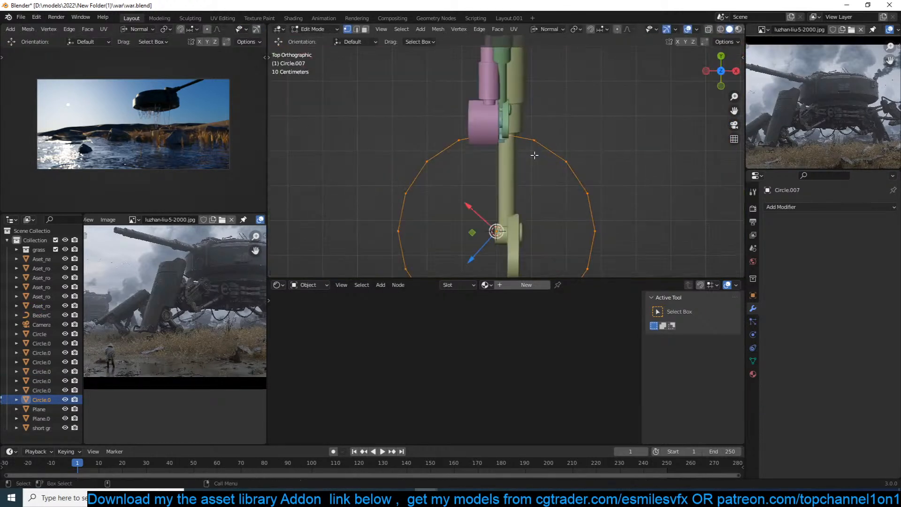
scroll(565, 193, down, 3)
key(Tab)
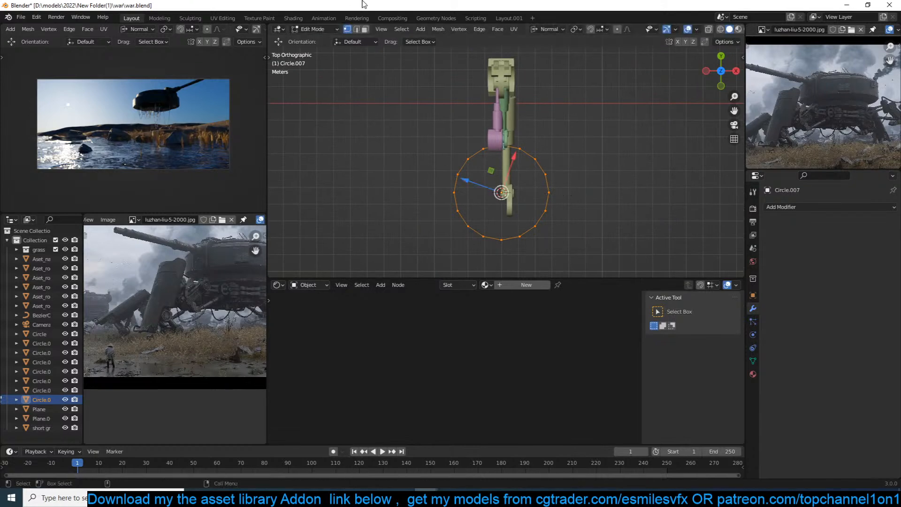
key(comma)
click(480, 196)
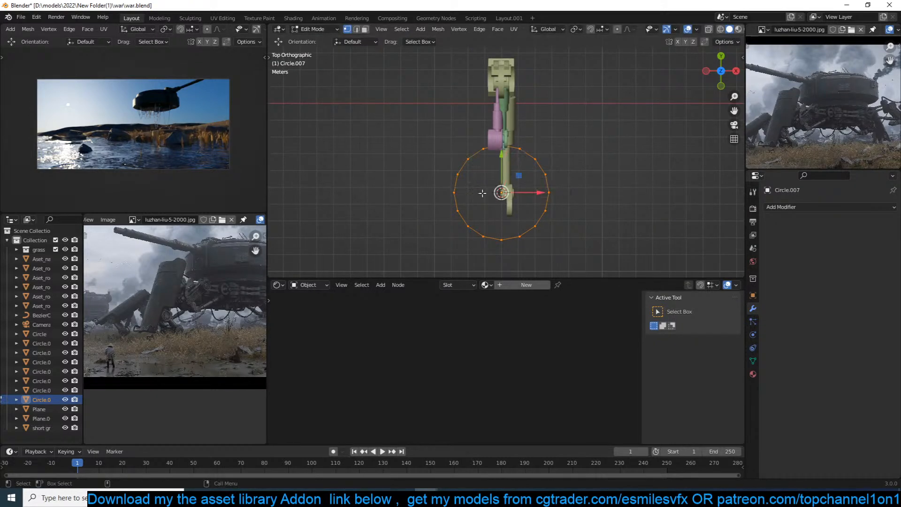
key(s)
key(y)
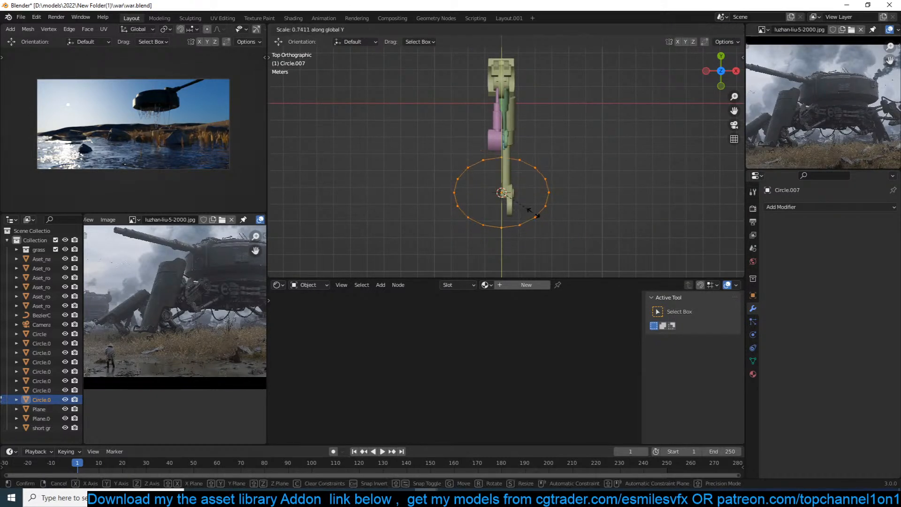
click(531, 212)
Delete the oval's vertices on the arm side and scale the remaining arc by 0.575.
drag(402, 120, 595, 183)
key(x)
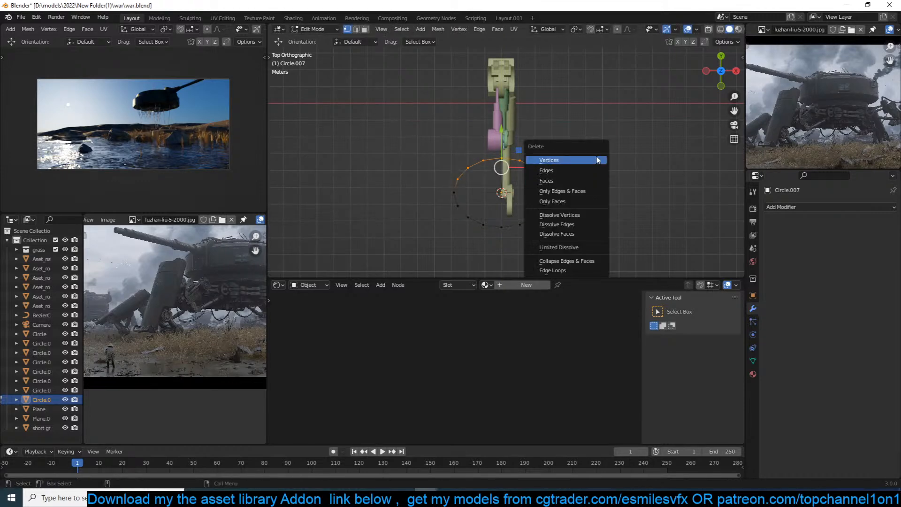
click(596, 160)
key(a)
key(s)
click(570, 194)
Raise the arc about 2.83 m above the link plate in the side view and extrude it downward into a tall curved plate.
key(KP_2)
key(KP_6)
key(KP_3)
scroll(507, 160, up, 3)
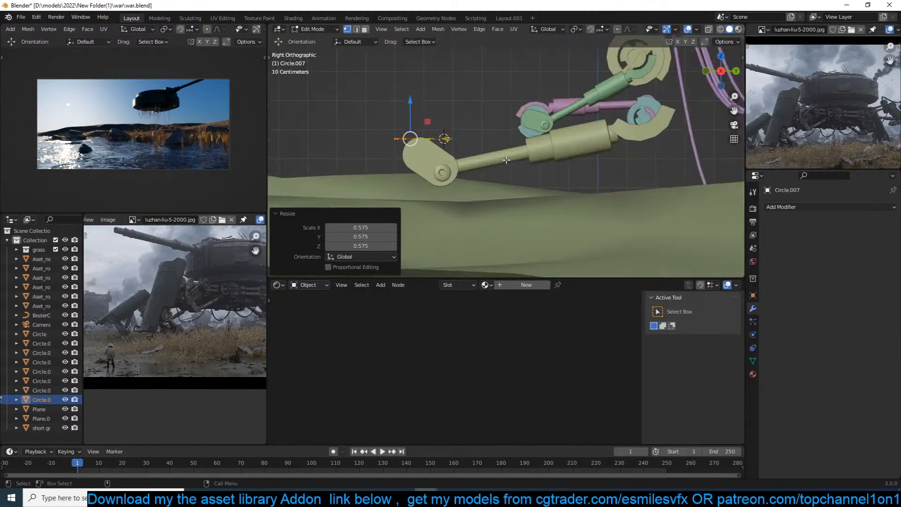
key(g)
click(419, 75)
key(e)
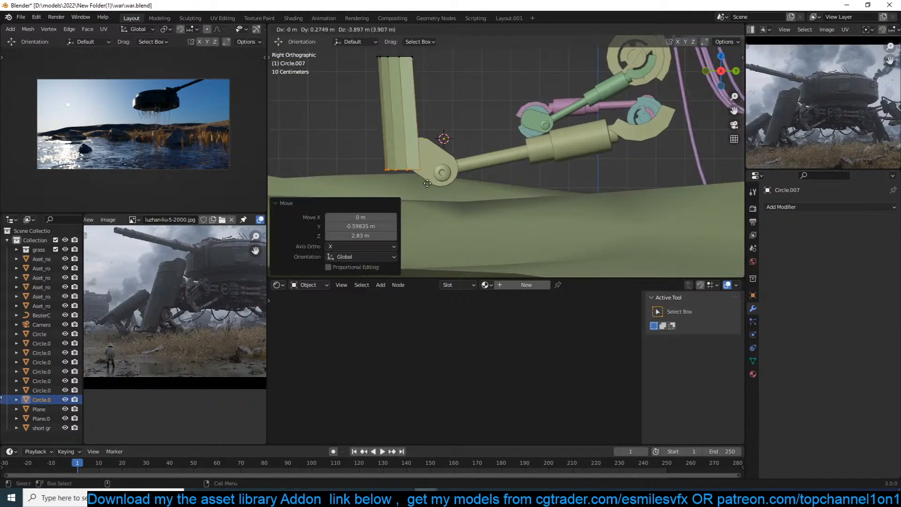
click(403, 85)
Shade the curved plate smooth and delete the flat face closing its open side.
key(Tab)
right_click(403, 86)
click(403, 87)
middle_drag(403, 89, 397, 145)
key(Tab)
click(386, 63)
middle_drag(386, 63, 416, 87)
right_click(410, 204)
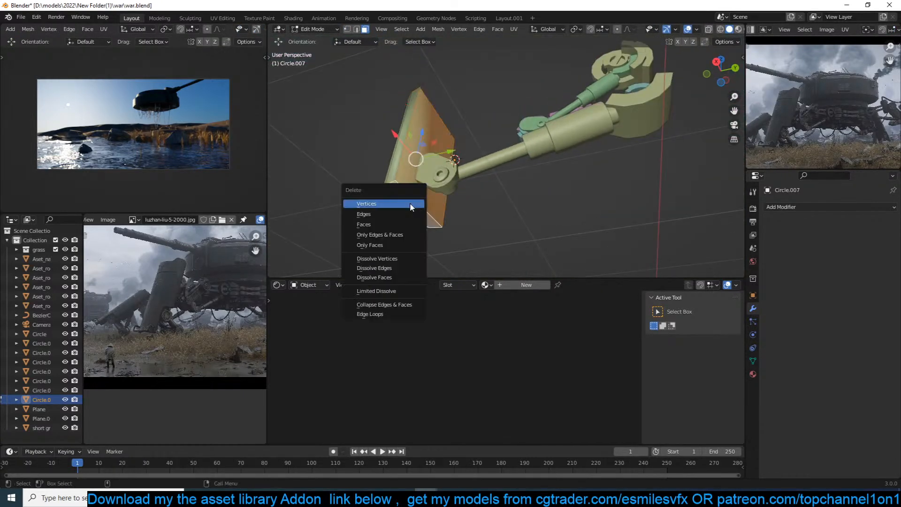
click(407, 216)
Add a loop cut across the plate's upper part and delete the top vertices on one side to leave a sloped notch.
middle_drag(407, 216, 521, 165)
key(ctrl+r)
click(502, 170)
click(487, 167)
key(1)
middle_drag(479, 161, 500, 197)
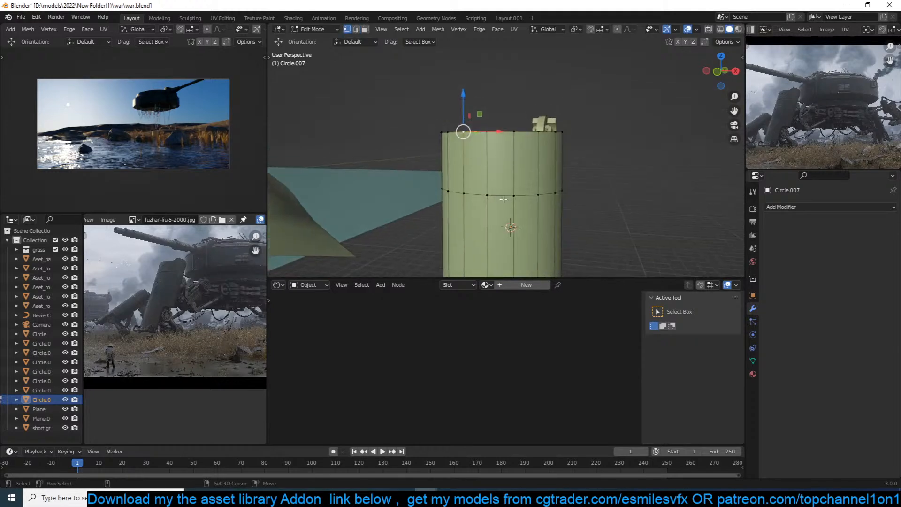
middle_drag(543, 176, 504, 147)
ctrl+click(465, 143)
key(x)
click(501, 123)
Dissolve the horizontal loop edges running across the plate at the notch's height.
key(ctrl+shift+b)
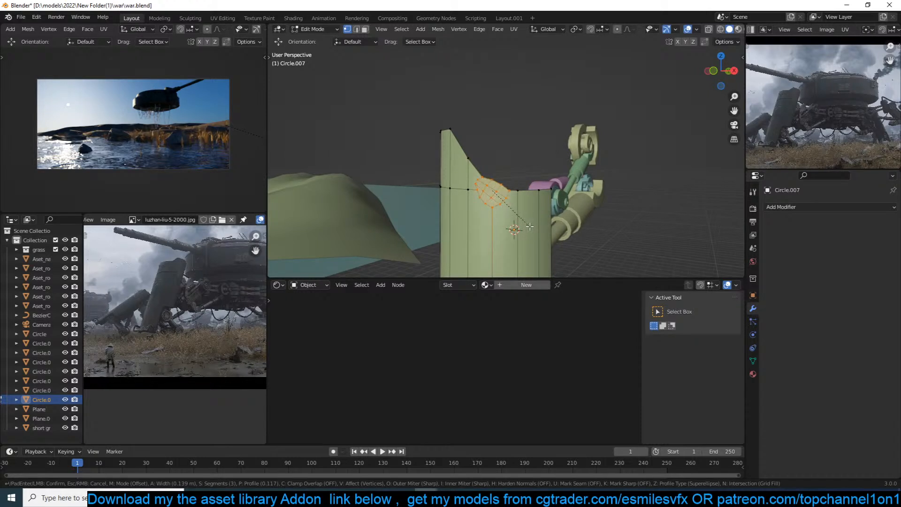
right_click(528, 225)
middle_drag(513, 205, 527, 206)
key(2)
alt+click(497, 191)
key(ctrl+x)
key(1)
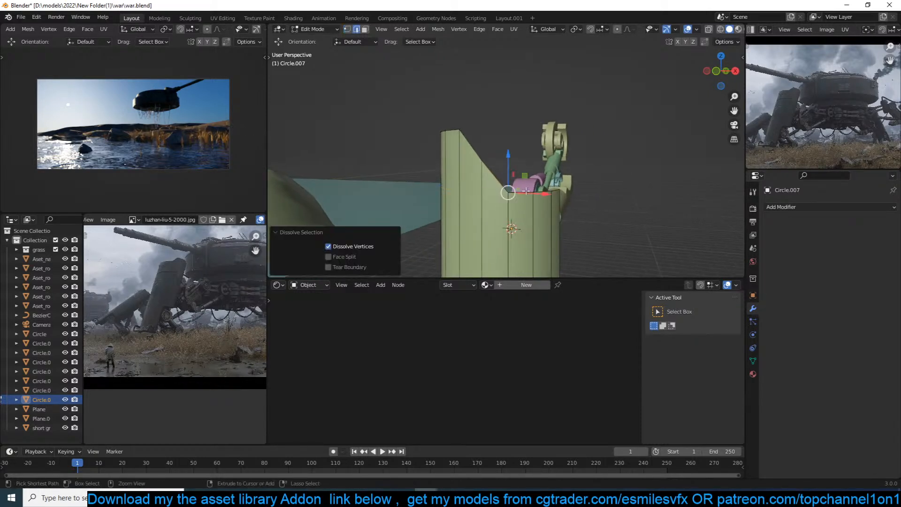
Bevel the notch's inner corner vertex with a 0.168 m width, 4 segments and a shape of 0.5.
key(ctrl+shift+b)
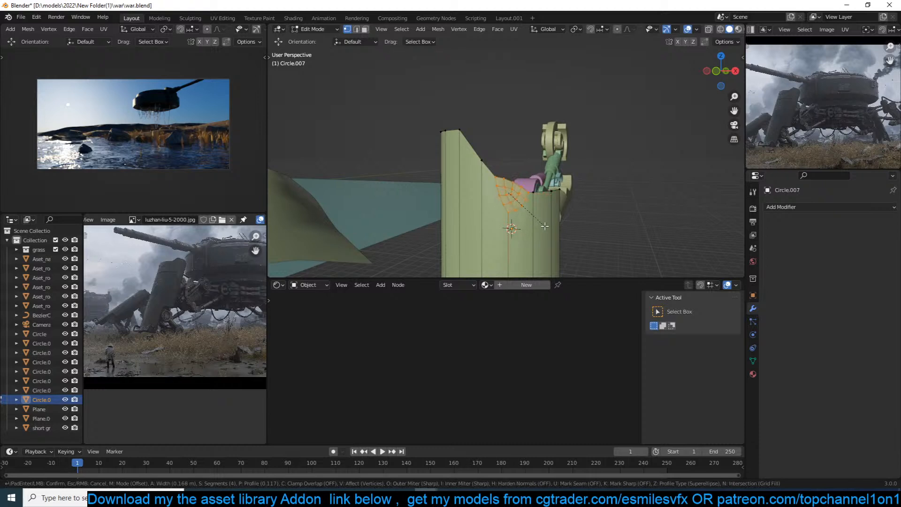
click(519, 212)
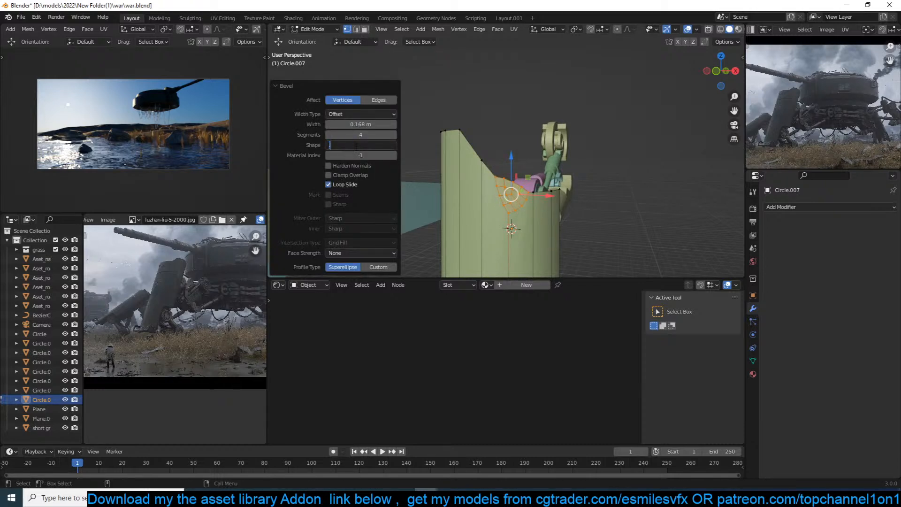
key(Return)
scroll(444, 191, up, 2)
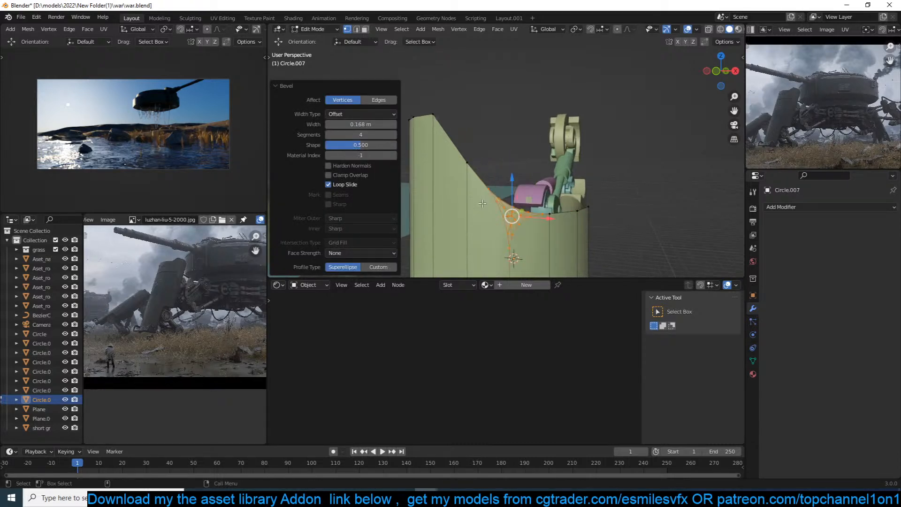
Subdivide the plate's vertical edges with one cut to create an edge loop around its middle.
key(Tab)
scroll(507, 206, down, 3)
middle_drag(509, 206, 539, 232)
scroll(483, 215, down, 2)
key(Tab)
scroll(508, 229, up, 2)
key(2)
key(alt+z)
drag(368, 248, 704, 196)
scroll(557, 178, down, 3)
right_click(577, 134)
click(577, 134)
scroll(573, 143, up, 3)
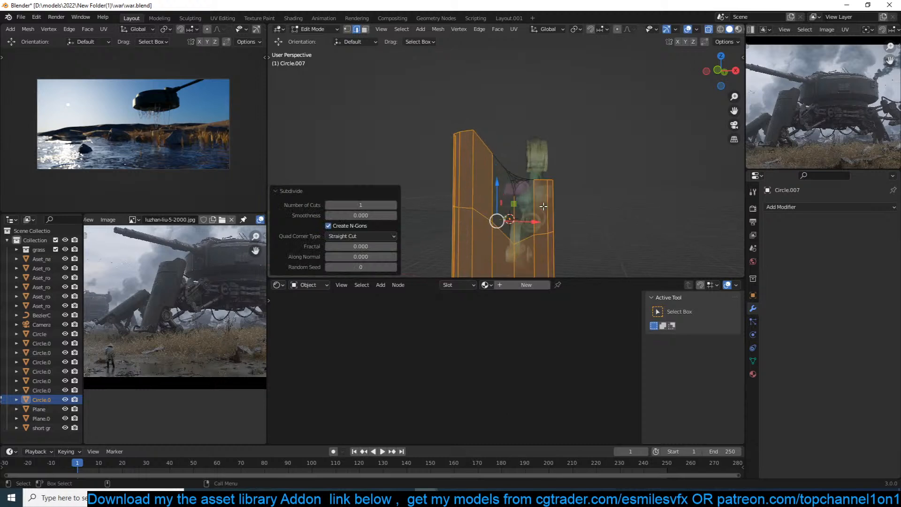
Flatten the middle edge loop along Z and bevel it by about 0.06 m into a horizontal band.
key(alt+z)
alt+click(525, 239)
middle_drag(591, 180, 553, 163)
key(s)
key(z)
key(Return)
key(ctrl+b)
click(557, 164)
scroll(556, 163, up, 3)
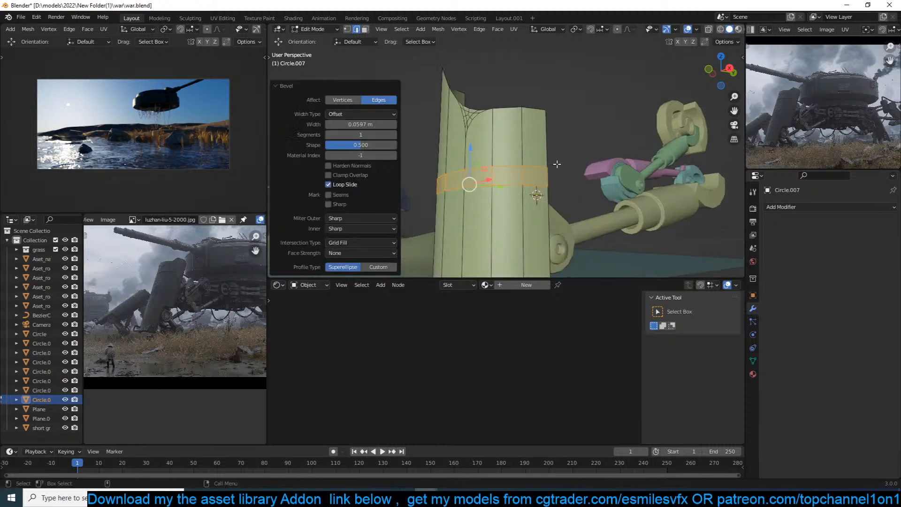
Extrude the band's faces along their normals about 0.04 m inward to form a groove.
key(alt+e)
click(556, 167)
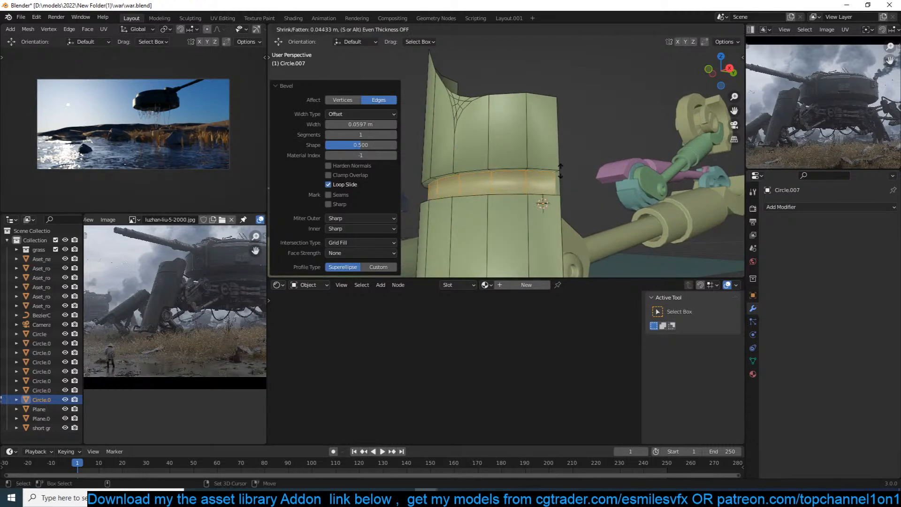
click(562, 166)
key(ctrl+r)
click(539, 185)
right_click(541, 185)
key(ctrl+z)
Delete the small faces closing the groove at both side edges of the plate.
middle_drag(586, 183, 614, 193)
key(3)
key(2)
click(563, 178)
key(3)
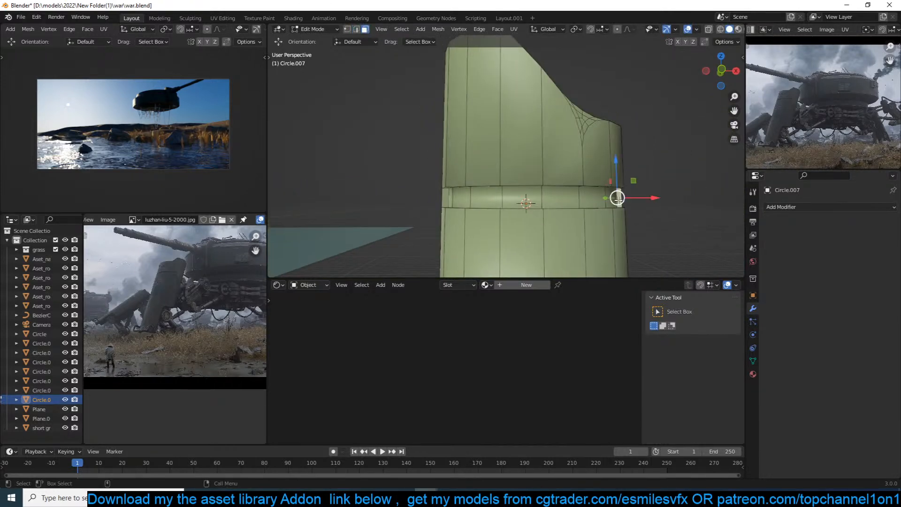
key(x)
key(Escape)
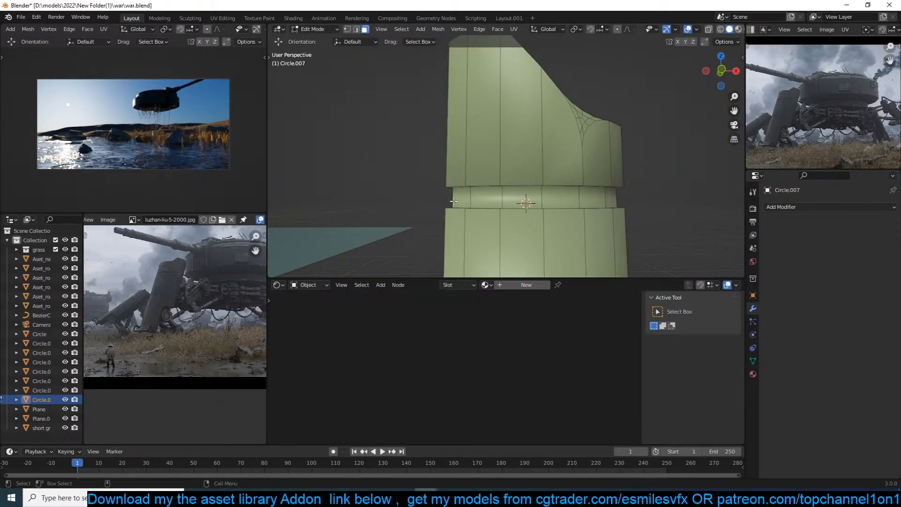
key(x)
click(551, 225)
key(Tab)
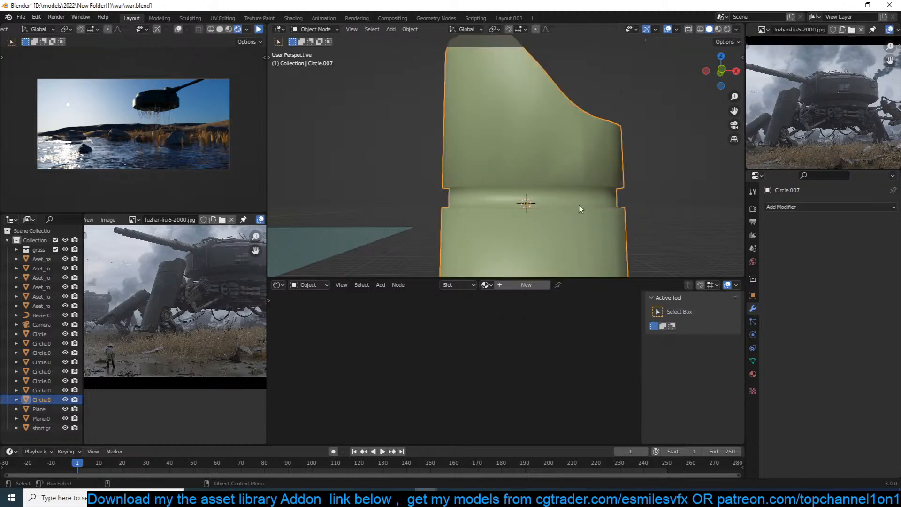
Adjust the plate's smooth shading to keep the groove edges sharp and add a Bevel modifier.
middle_drag(551, 217, 459, 185)
key(q)
click(492, 155)
mouse_move(492, 159)
middle_down()
mouse_move(473, 174)
mouse_move(520, 174)
middle_up()
click(805, 211)
key(q)
key(shift+q)
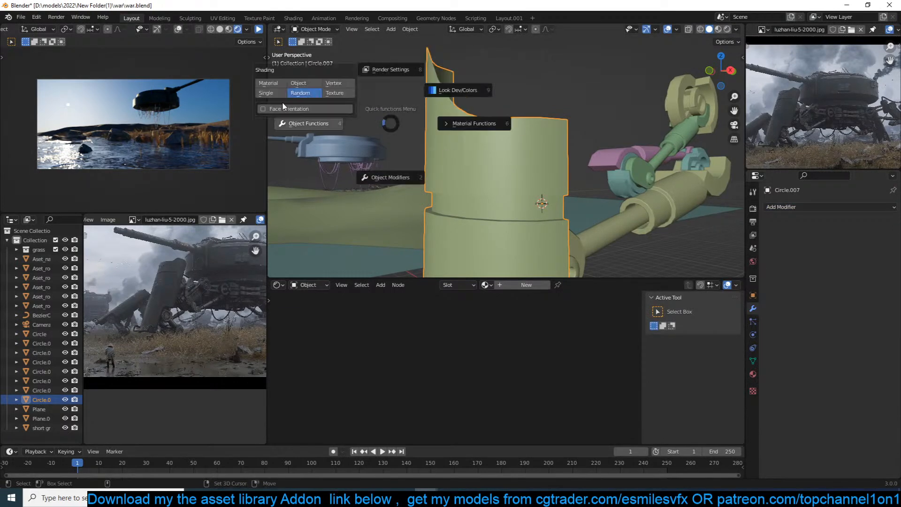
click(388, 178)
click(279, 189)
middle_drag(459, 165, 515, 169)
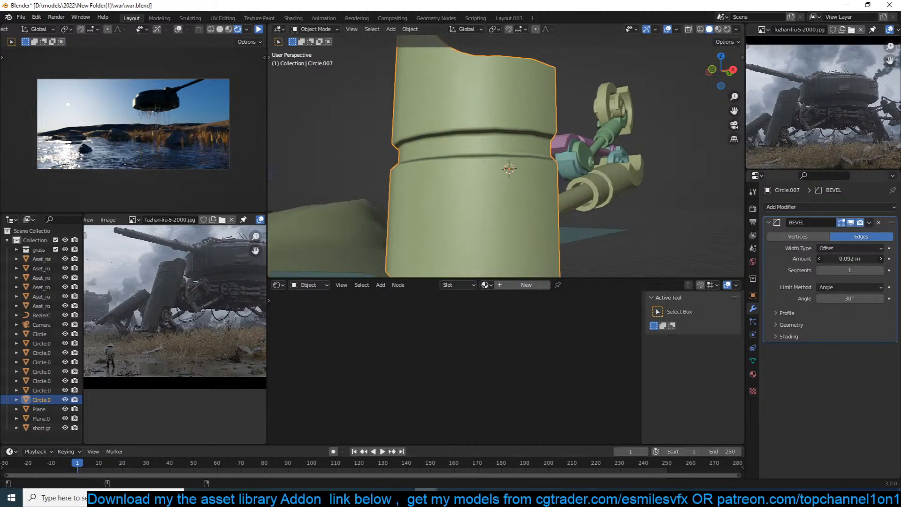
Apply the plate's scale and set its Bevel modifier amount to 0.042 m.
key(ctrl+a)
click(490, 153)
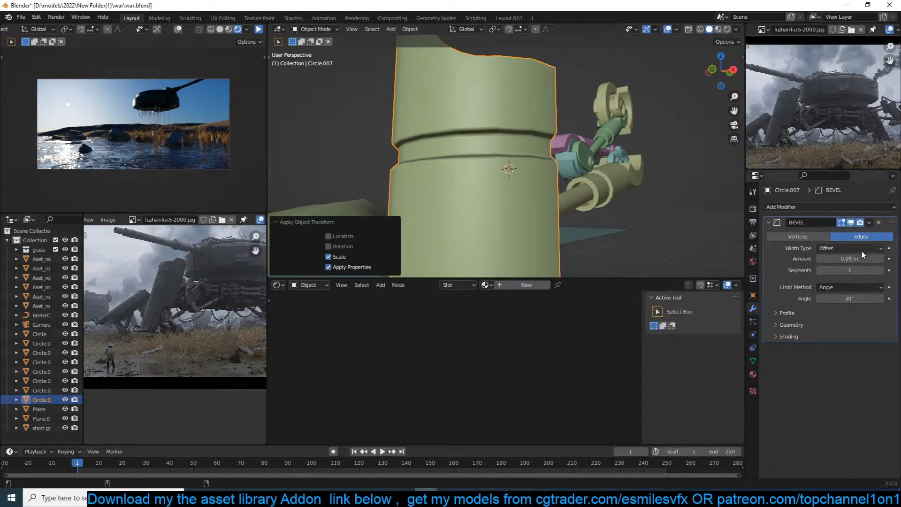
drag(849, 258, 833, 258)
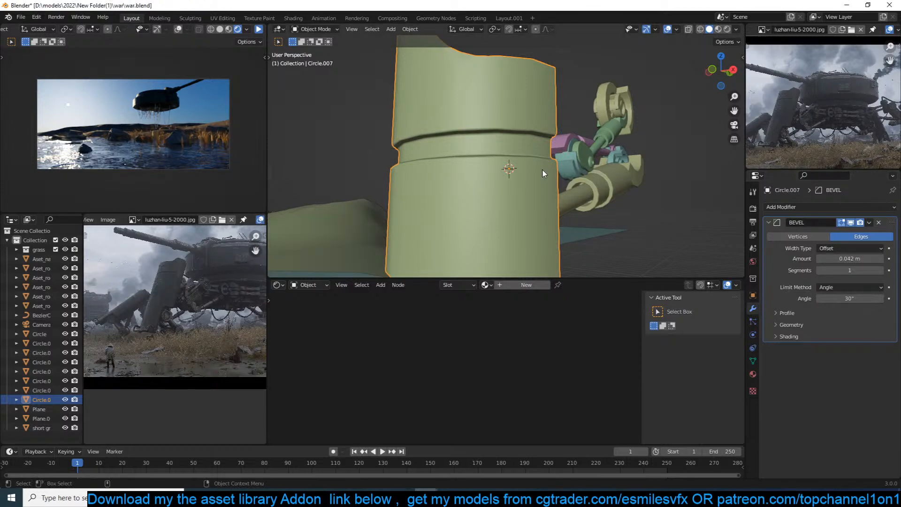
click(376, 179)
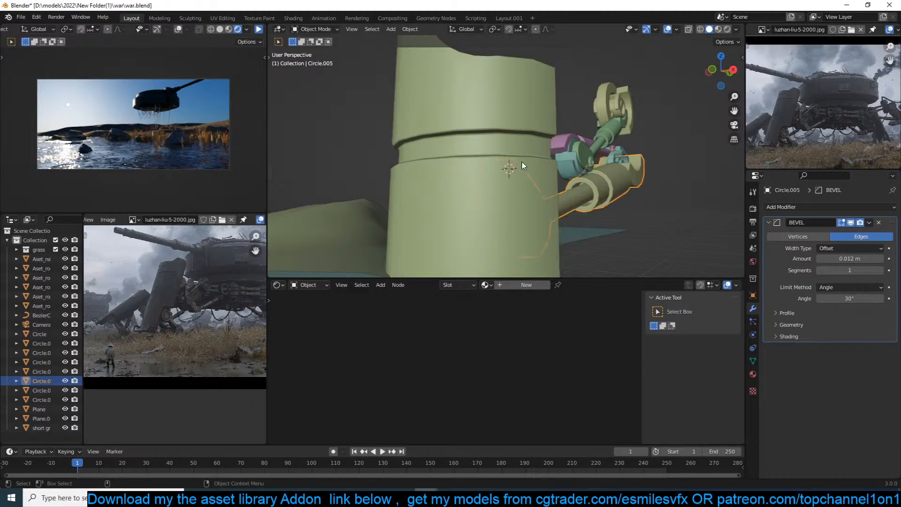
Add a loop cut below the plate's groove and delete the lower faces in front of the arm's link plate.
scroll(522, 164, down, 3)
click(519, 125)
middle_drag(519, 125, 512, 165)
key(Tab)
key(alt+a)
scroll(492, 184, up, 3)
key(ctrl+r)
click(512, 158)
click(513, 131)
key(3)
click(520, 171)
key(x)
click(534, 181)
Vertex-bevel the lower cutout's inner corner by about 0.32 m to round it.
key(1)
click(490, 147)
key(ctrl+shift+b)
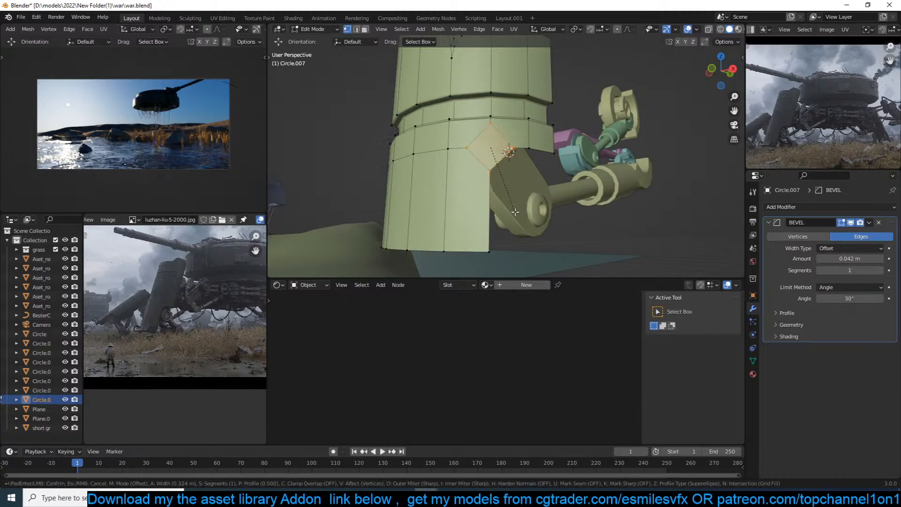
click(513, 212)
key(Tab)
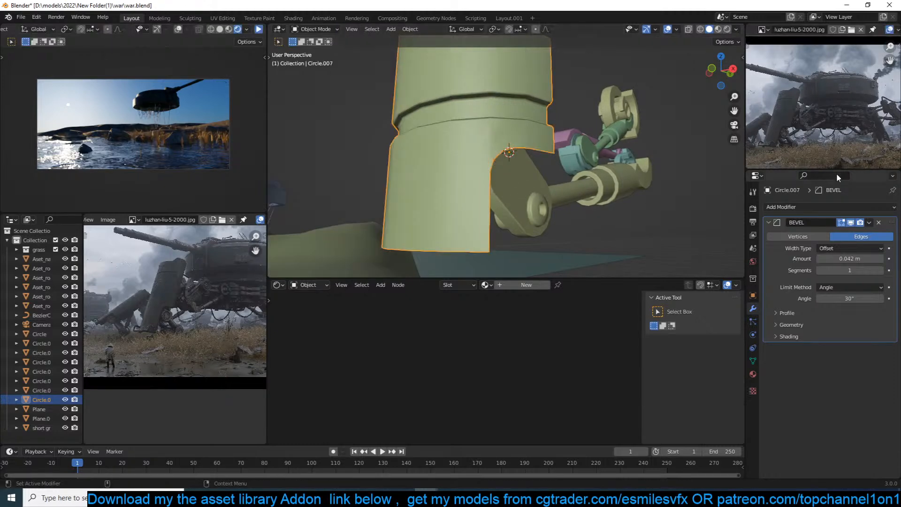
Add a Solidify modifier with a thickness of -0.16 m, place it above the Bevel modifier and enable Only Rim.
click(834, 206)
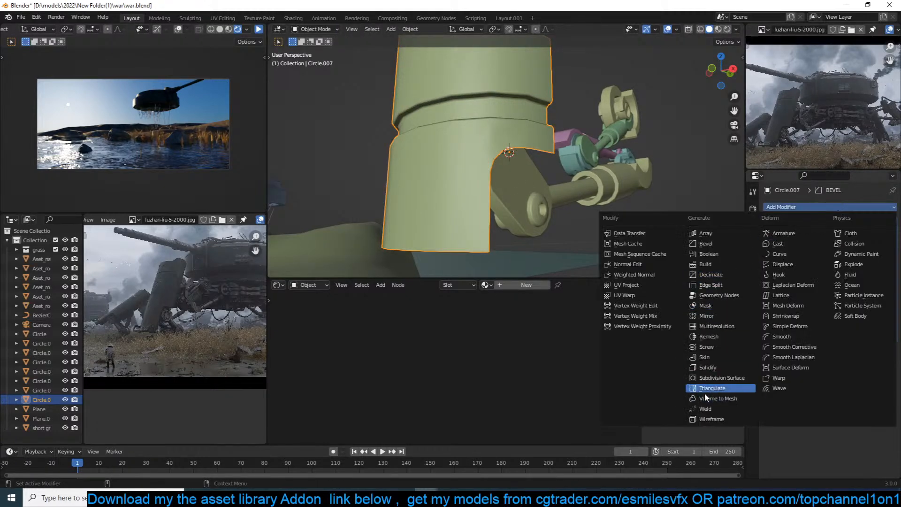
click(706, 367)
drag(845, 375, 807, 376)
drag(890, 349, 889, 195)
middle_drag(458, 146, 402, 186)
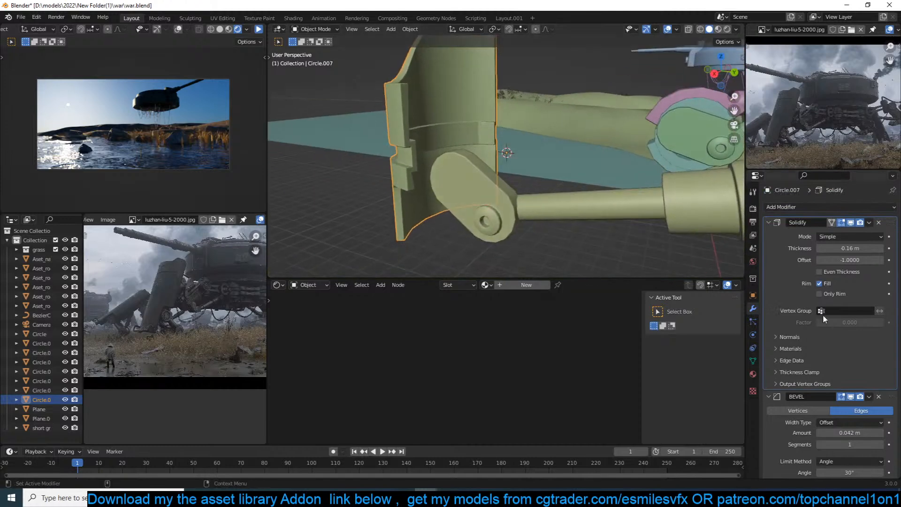
click(831, 293)
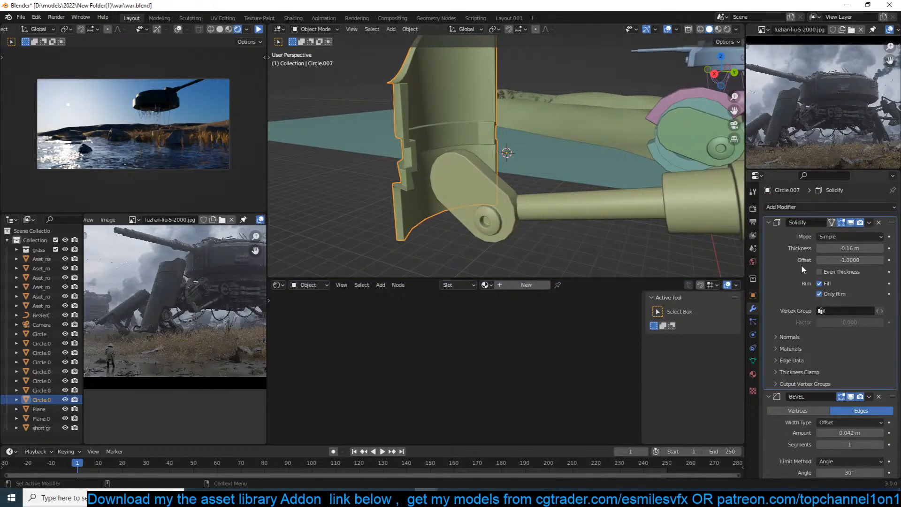
Recalculate the plate's normals and set the Solidify thickness to -0.102 m.
key(Tab)
key(shift+n)
key(Tab)
middle_drag(473, 181, 521, 158)
drag(848, 249, 857, 250)
click(376, 158)
scroll(376, 158, down, 3)
middle_drag(377, 159, 490, 180)
click(489, 179)
scroll(477, 206, up, 1)
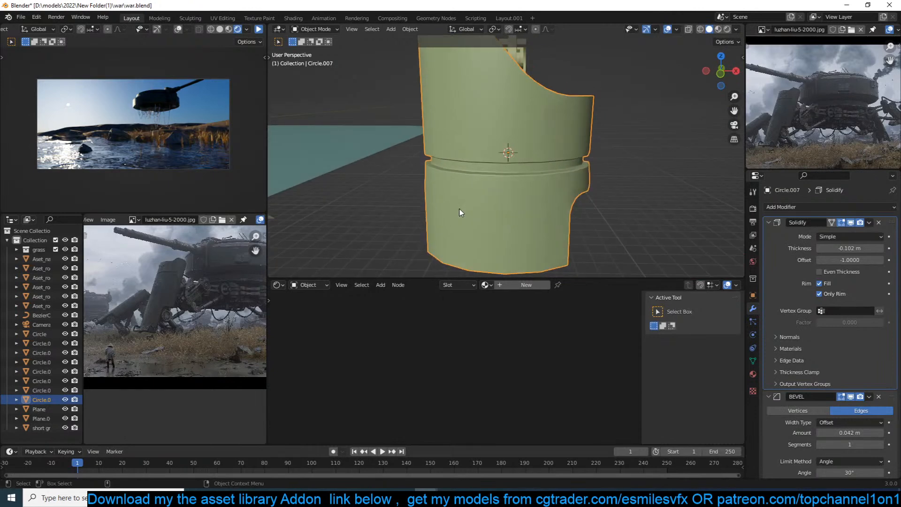
Lengthen the plate by moving its bottom vertices down in the side view.
key(KP_3)
key(Tab)
drag(384, 203, 609, 271)
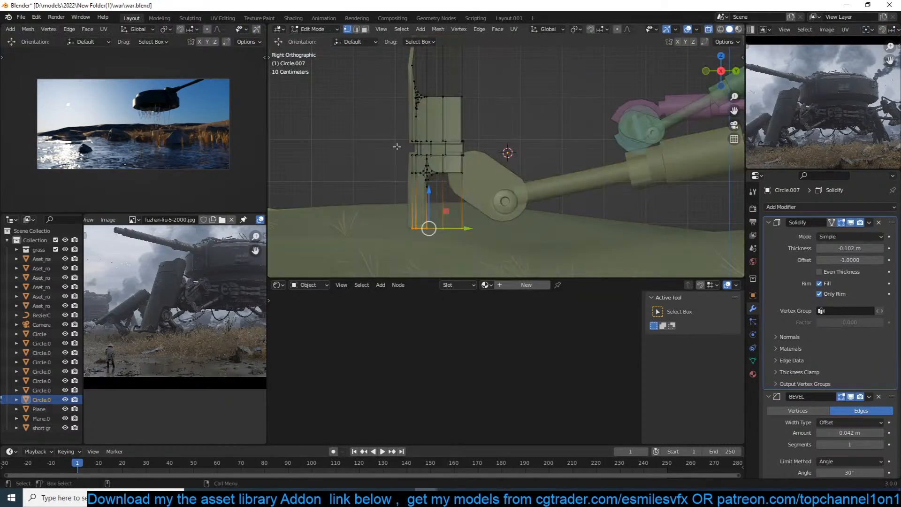
drag(431, 191, 430, 223)
key(Tab)
click(485, 178)
click(453, 145)
key(r)
right_click(538, 168)
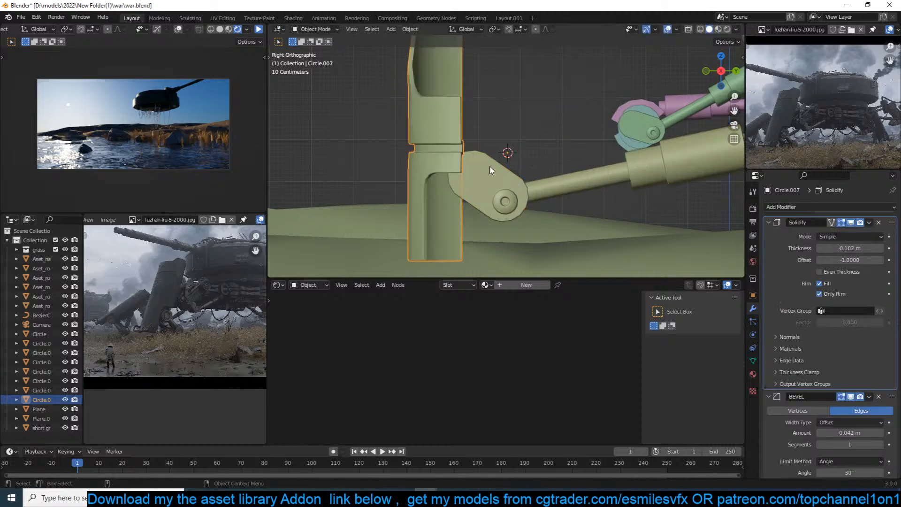
Move the plate's entire mesh toward the arm's link plate in Edit Mode, leaving its origin in place.
key(Tab)
key(a)
key(g)
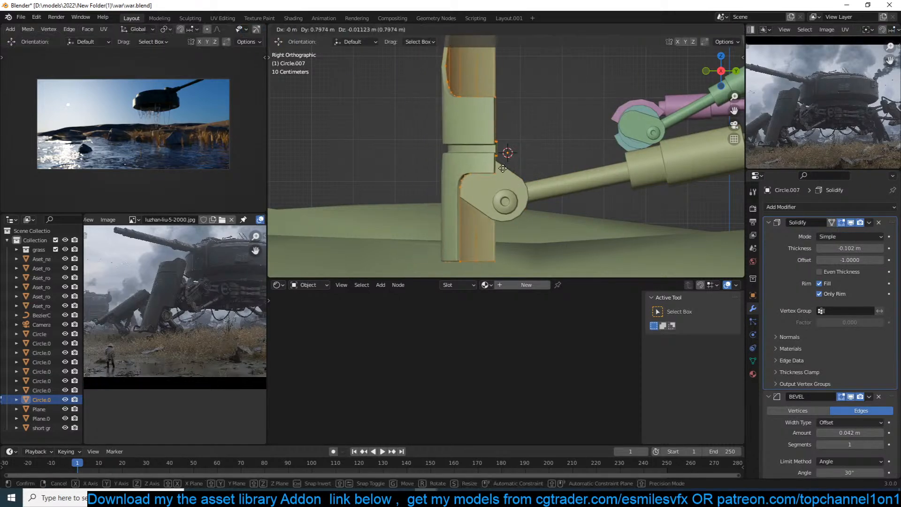
click(529, 177)
key(Tab)
Rotate the plate 37.2°, move it against the arm's link plate, and rotate it again to a slight lean.
key(r)
click(495, 221)
key(g)
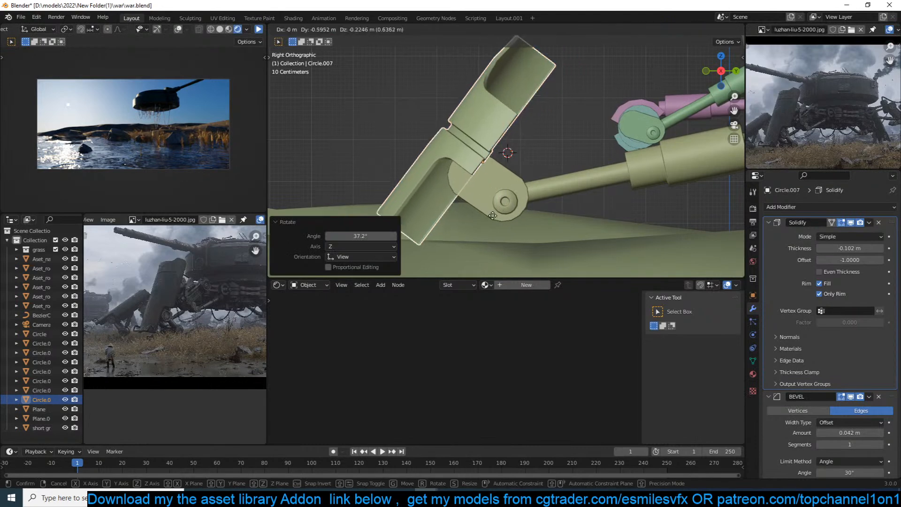
click(467, 235)
scroll(522, 193, down, 2)
key(r)
click(531, 174)
Duplicate the upper small arm and its wheel joint, move the copies -7.2 m in Y and -4.08 m in Z, and rotate them to slope downward.
shift+middle_drag(530, 174, 462, 175)
scroll(546, 148, down, 3)
click(547, 147)
scroll(463, 175, up, 2)
click(519, 127)
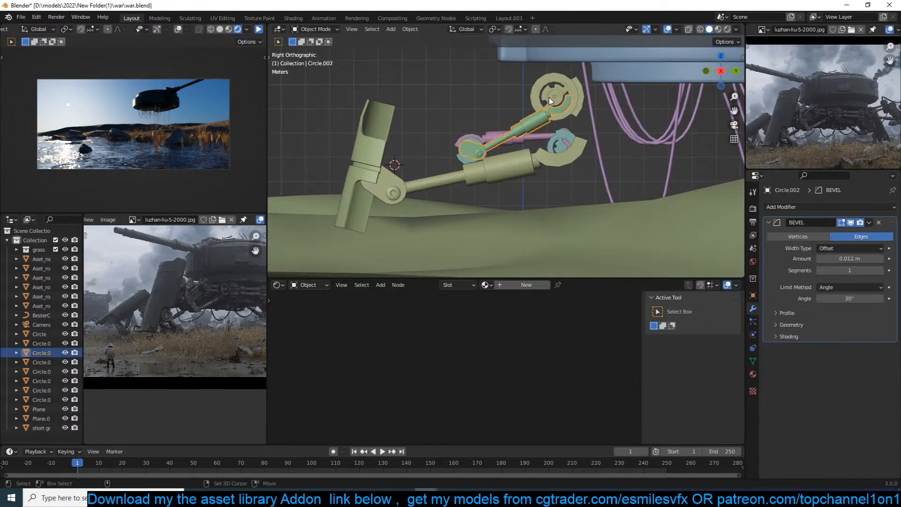
shift+click(547, 98)
key(shift+d)
click(374, 199)
key(r)
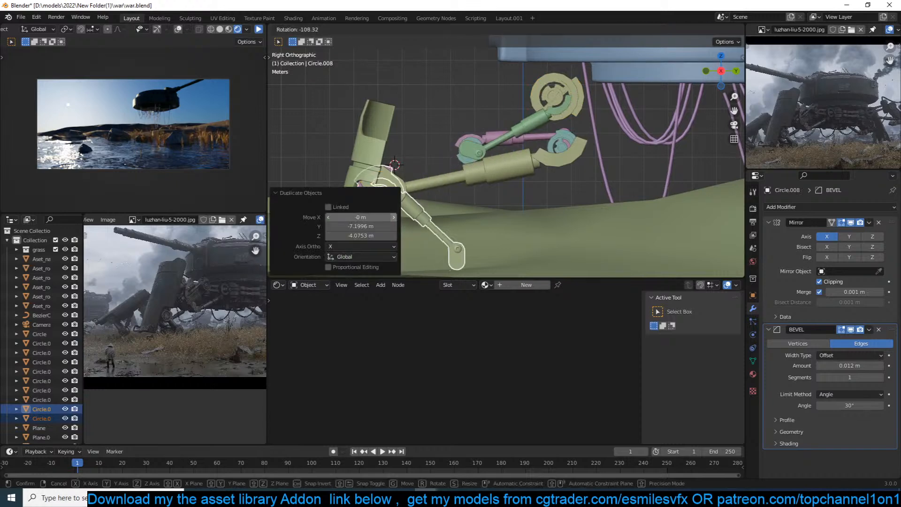
click(457, 179)
shift+middle_drag(440, 237, 429, 177)
Select the linked geometry of the duplicated arm's lower end link and rotate it 100°.
click(447, 190)
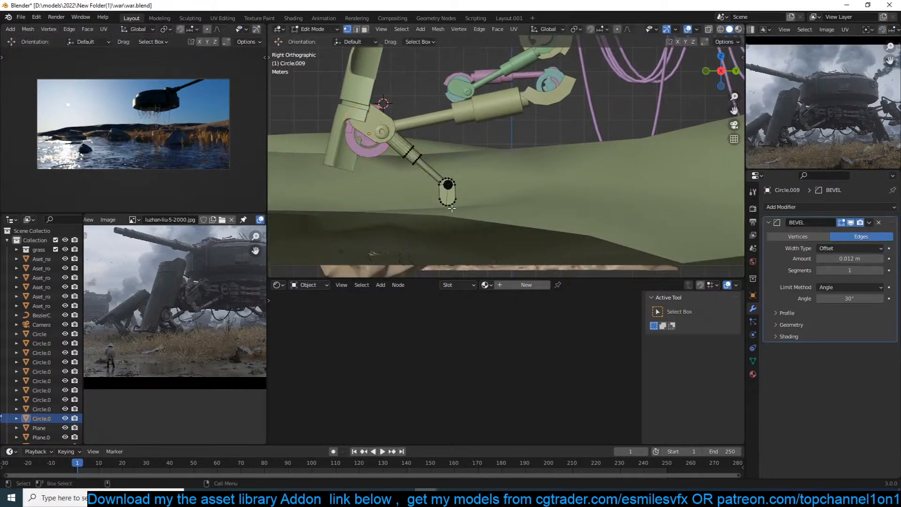
key(Tab)
scroll(438, 209, up, 2)
click(421, 223)
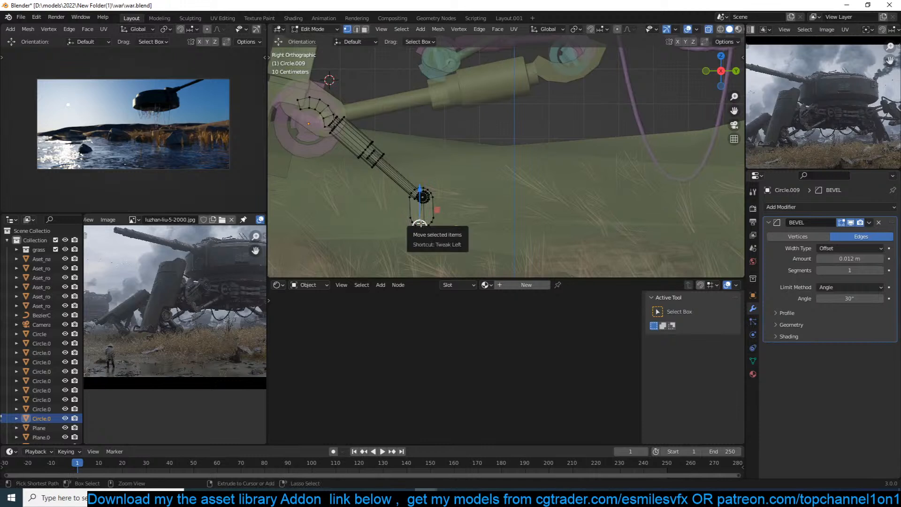
key(ctrl+l)
key(e)
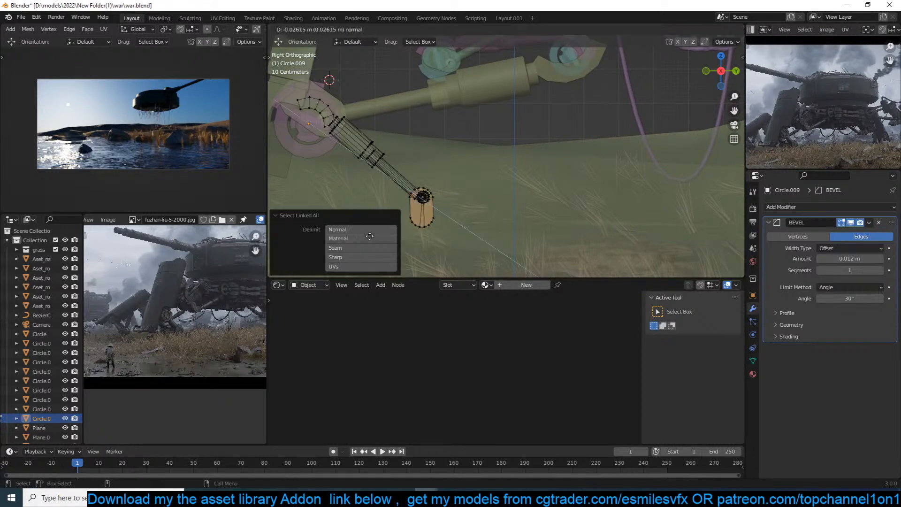
right_click(463, 221)
key(ctrl+z)
text(r100)
key(Return)
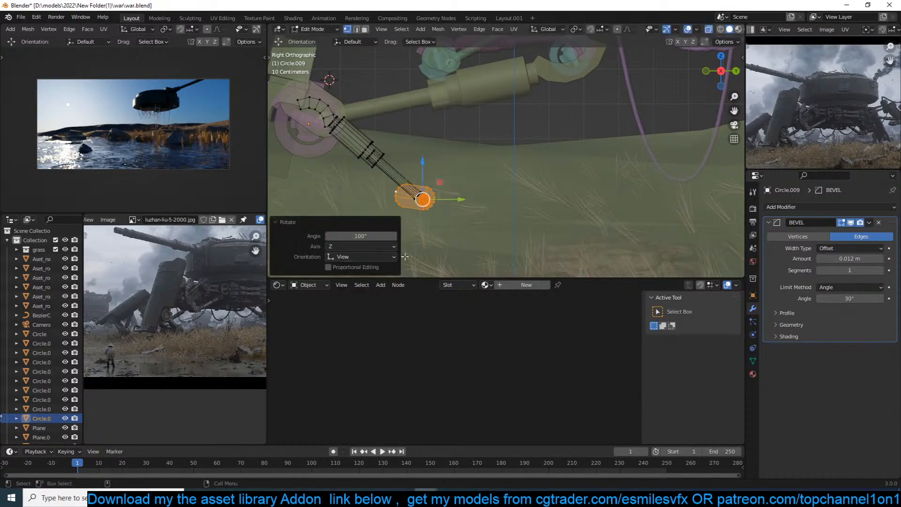
Scale the arm's lower end link up by 1.835, reposition it slightly, and scale it back by 0.794.
key(s)
click(516, 213)
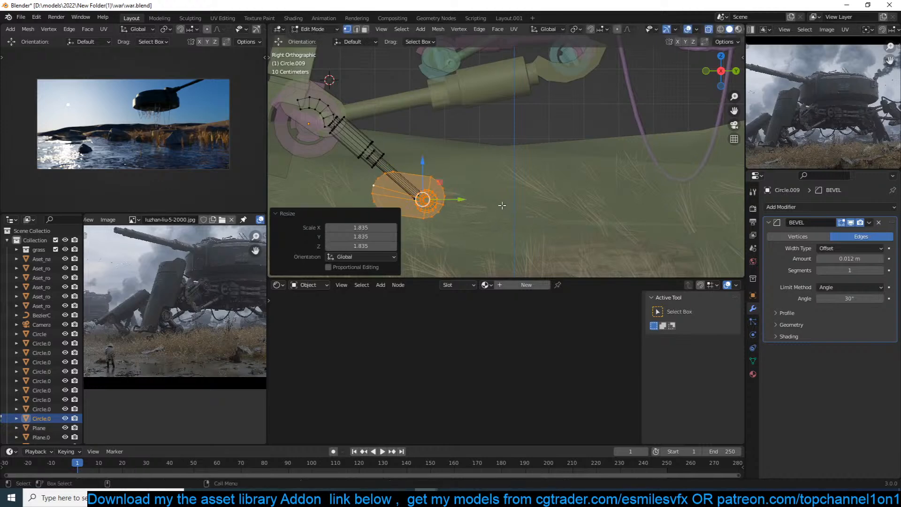
key(g)
click(496, 195)
key(s)
click(482, 198)
shift+middle_drag(462, 202, 493, 171)
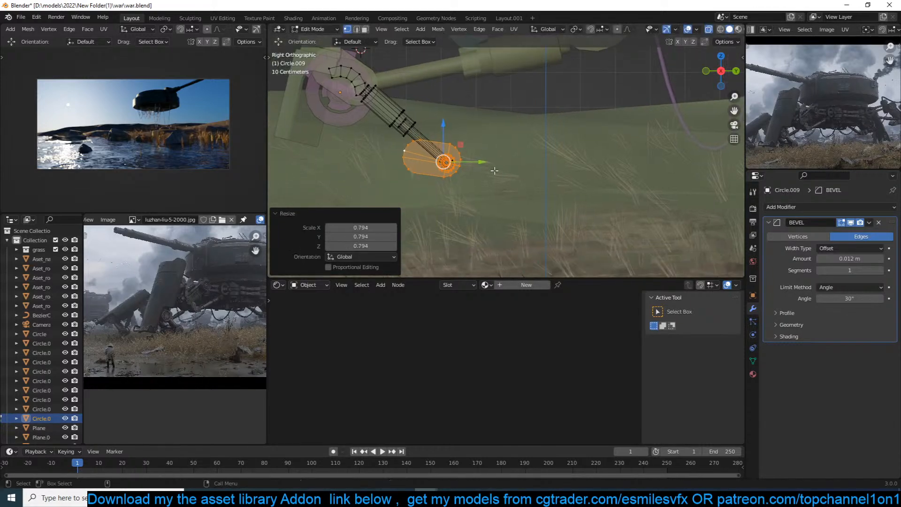
scroll(494, 170, up, 2)
Select the open round edge loop at the arm's lower end link and fill it with a face.
middle_drag(415, 163, 558, 129)
drag(479, 138, 460, 136)
middle_drag(511, 132, 438, 120)
shift+middle_drag(723, 126, 642, 128)
key(2)
alt+click(668, 185)
key(f)
shift+middle_drag(650, 174, 525, 153)
key(shift+a)
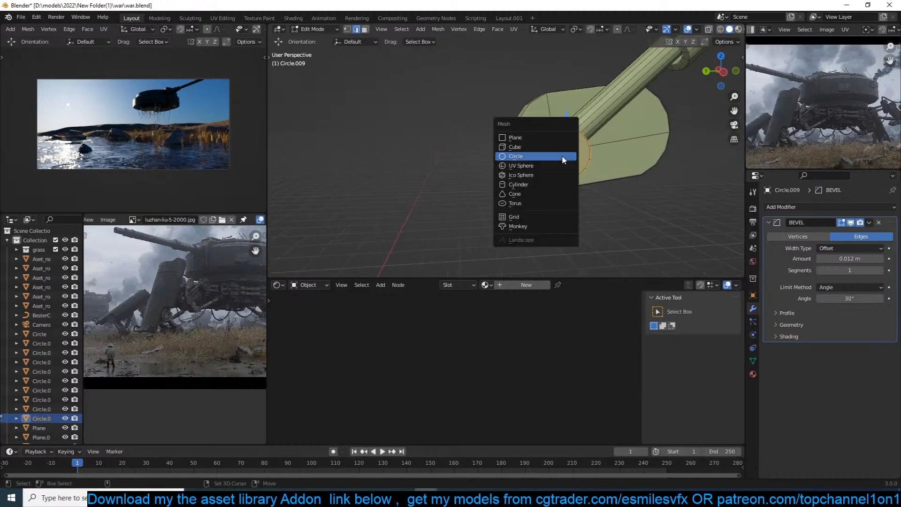
click(561, 155)
scroll(595, 179, down, 5)
scroll(538, 156, up, 2)
key(ctrl+z)
Add a cube at the arm's lower end and scale it down to about 0.34.
key(shift+a)
click(566, 139)
key(s)
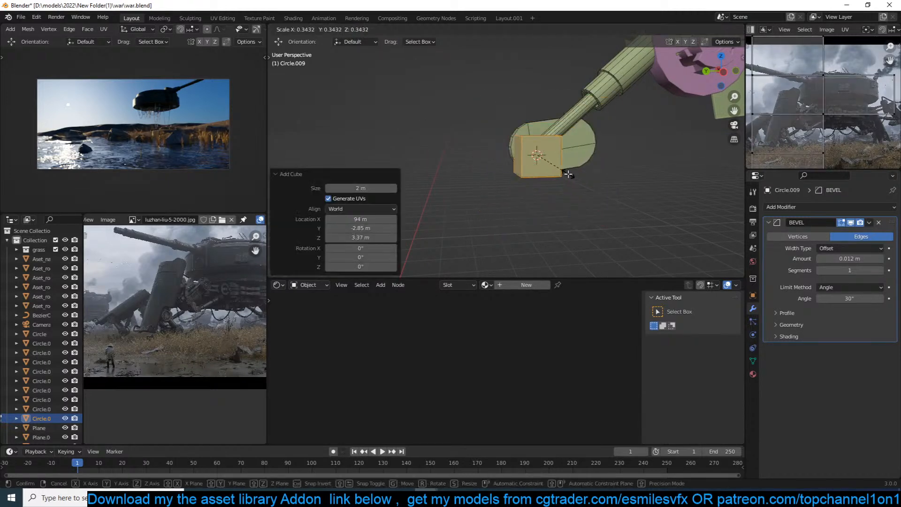
click(570, 176)
Move the cube -0.255 m in Z and flatten it along Z into a foot block.
middle_drag(574, 169, 556, 125)
key(g)
key(z)
click(554, 164)
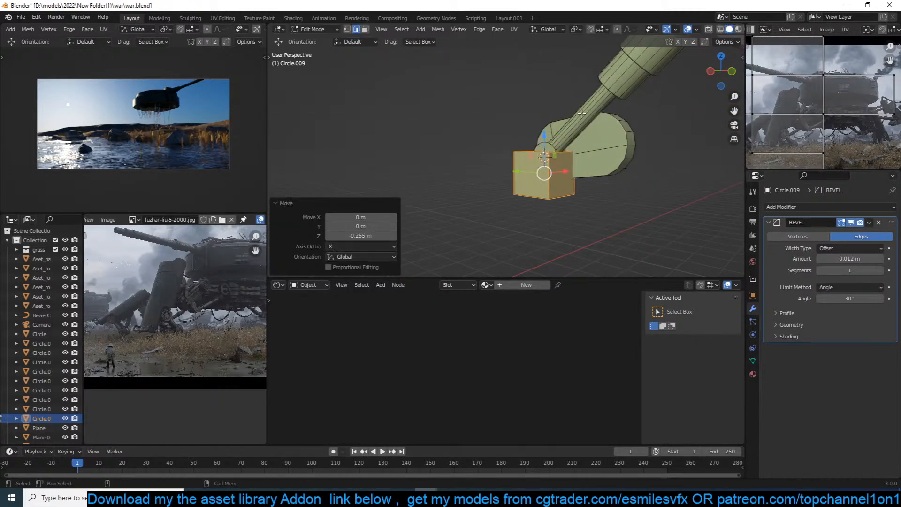
key(s)
key(z)
click(570, 148)
Pull the foot block's end face outward with the Move tool to lengthen the foot, and save the file.
key(Tab)
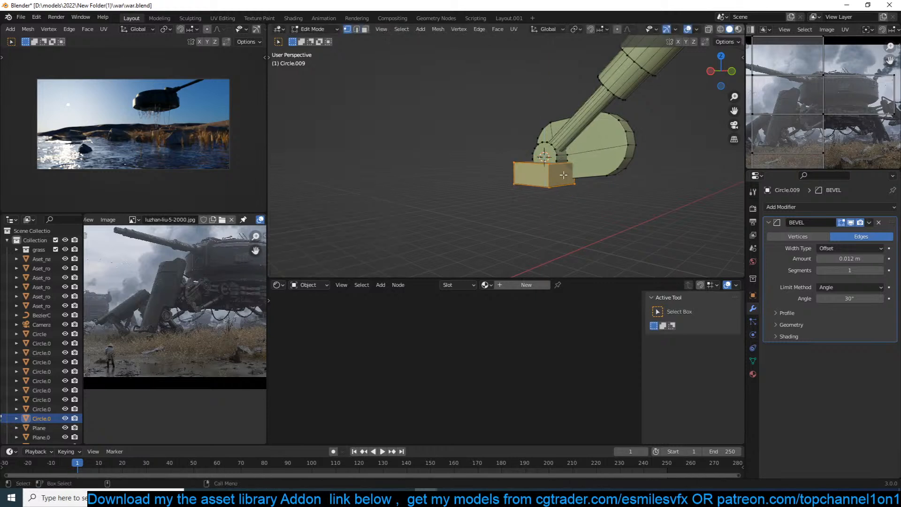
click(557, 175)
middle_drag(557, 174, 571, 197)
key(3)
click(565, 182)
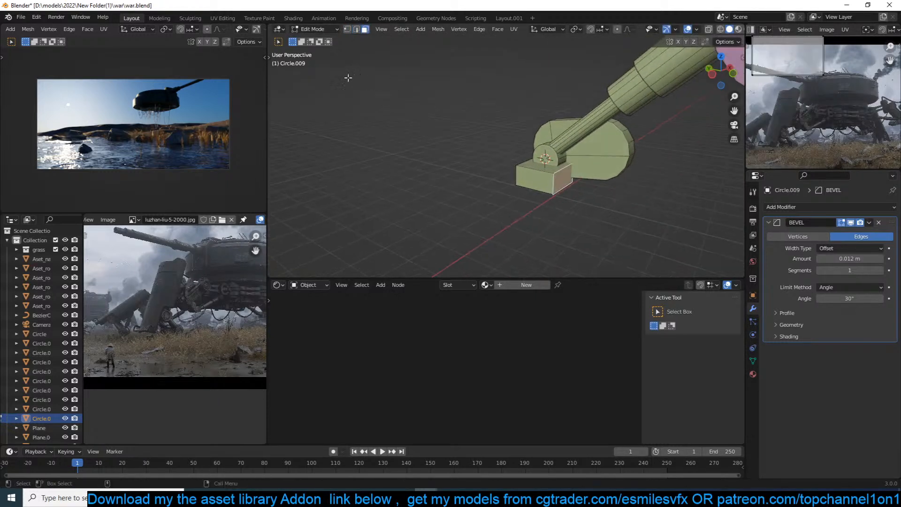
key(t)
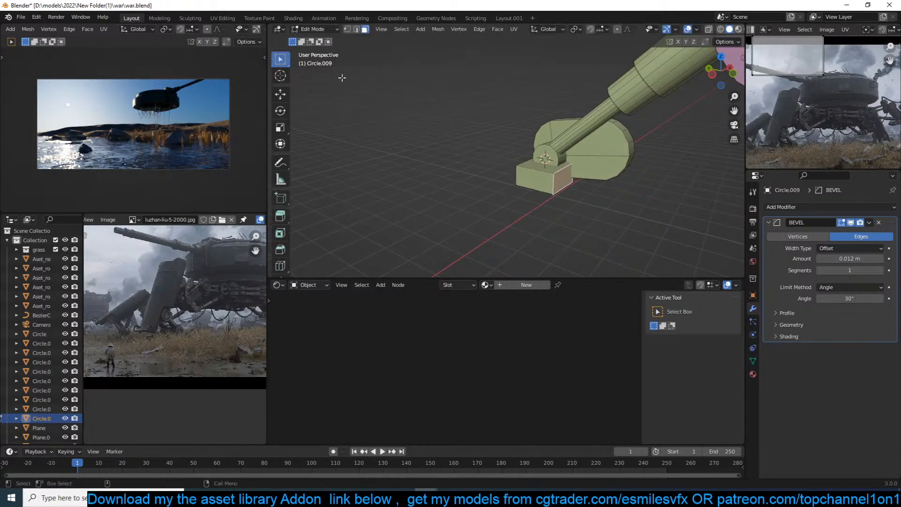
click(281, 94)
click(657, 205)
key(Tab)
key(s)
key(z)
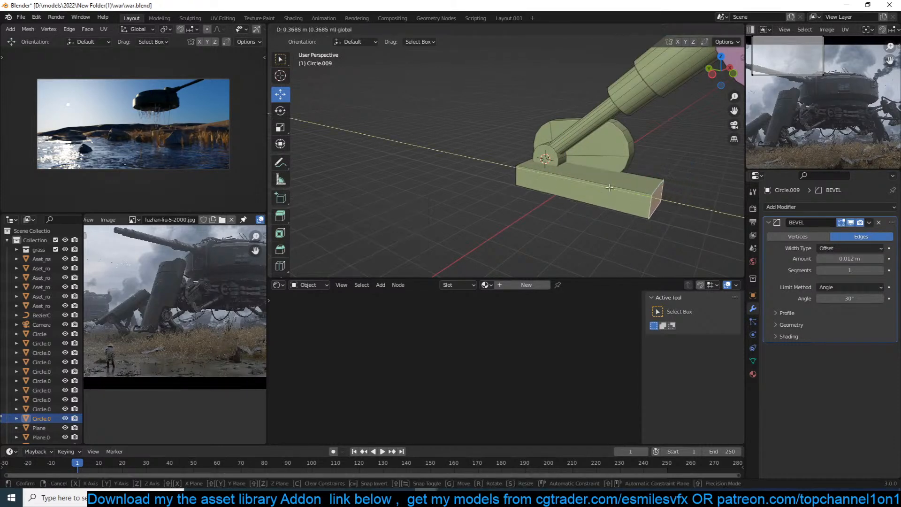
click(662, 165)
drag(656, 178, 655, 185)
key(Tab)
middle_drag(542, 175, 528, 194)
key(ctrl+s)
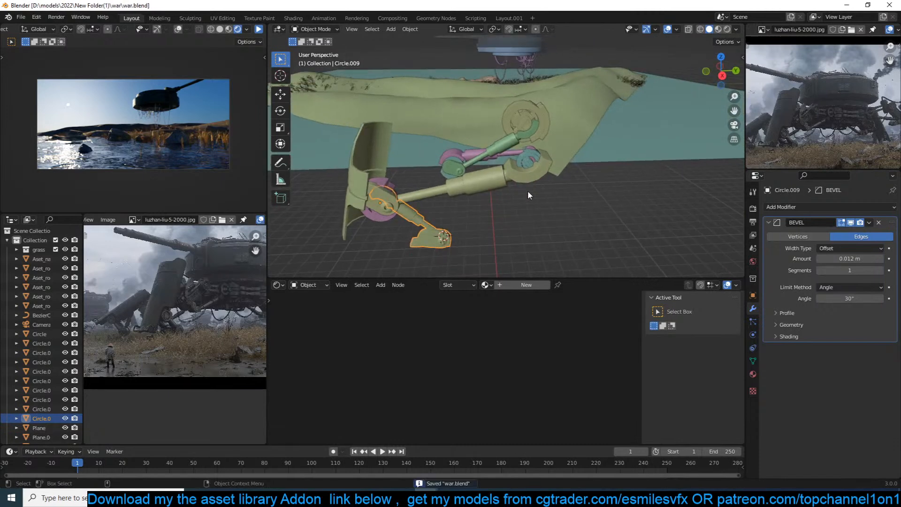
Duplicate a hanging cable within the turret's curve object and move the copy -6.45 m in Y and 0.42 m in Z.
key(KP_3)
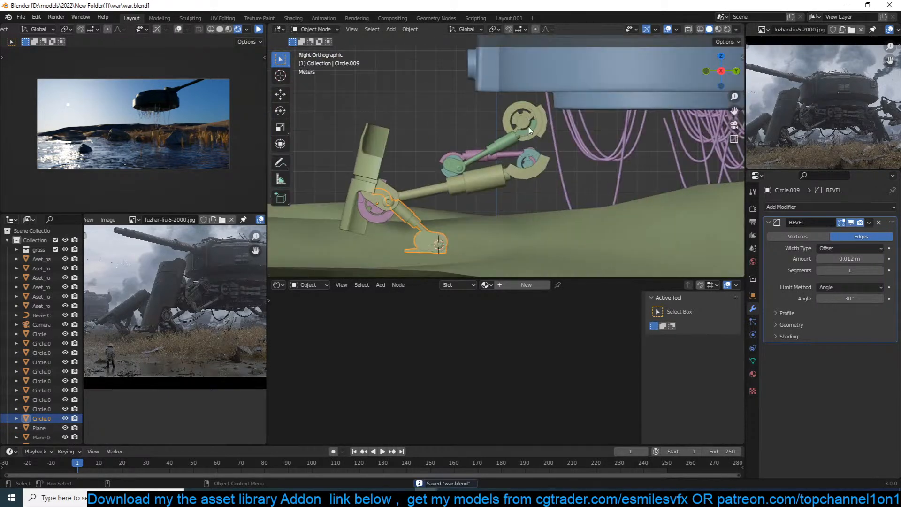
click(562, 146)
key(Tab)
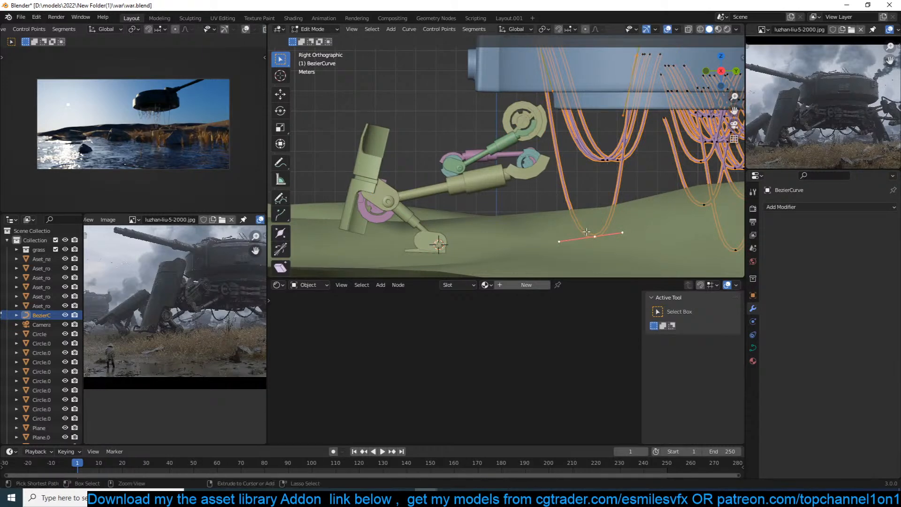
key(shift+d)
click(426, 256)
scroll(459, 214, down, 3)
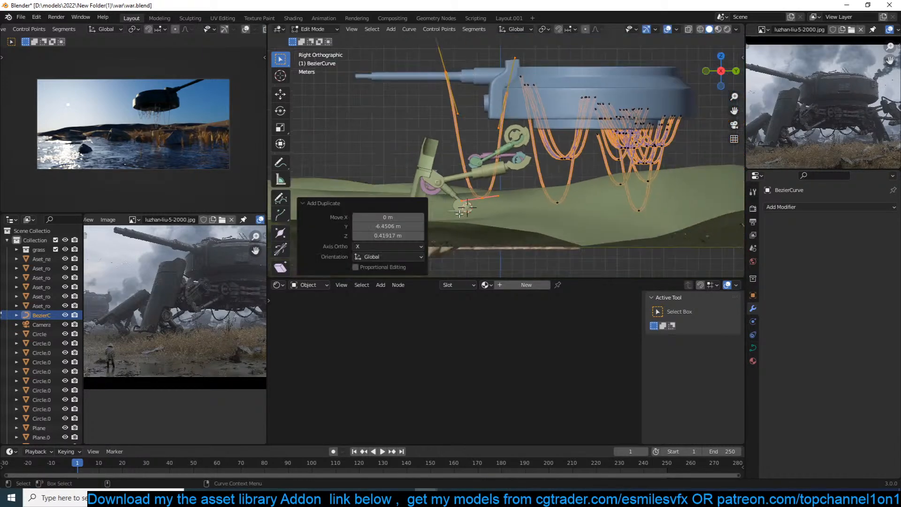
Move the copied cable about 74.7 m in X and -1 m in Y to the leg and separate it into its own curve object.
key(KP_7)
key(g)
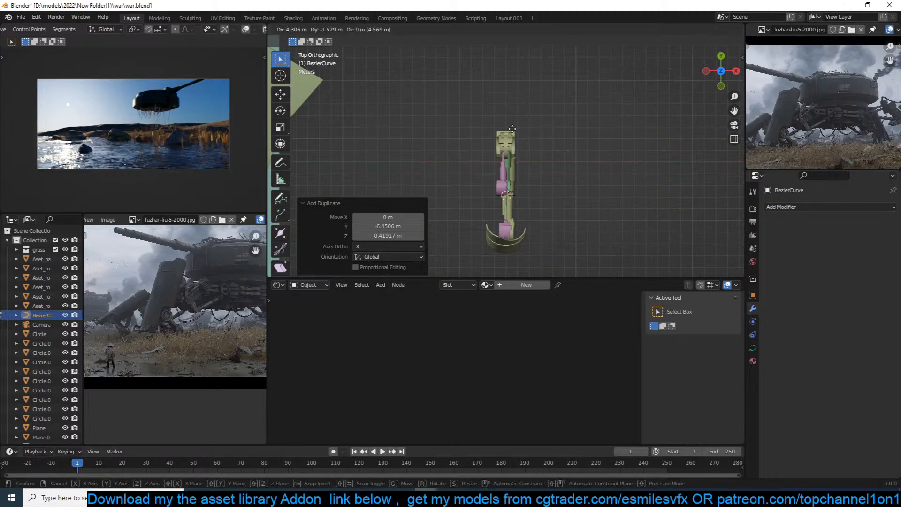
right_click(704, 165)
scroll(704, 165, down, 10)
key(g)
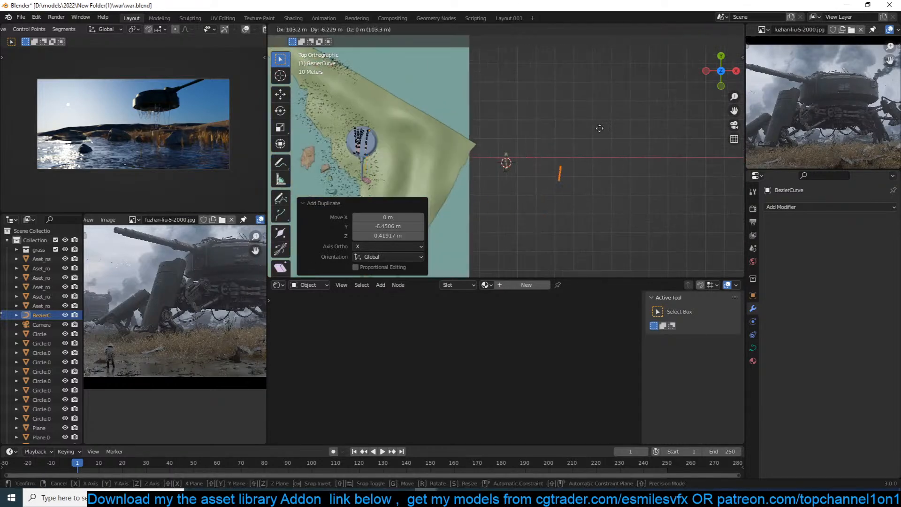
click(560, 128)
key(p)
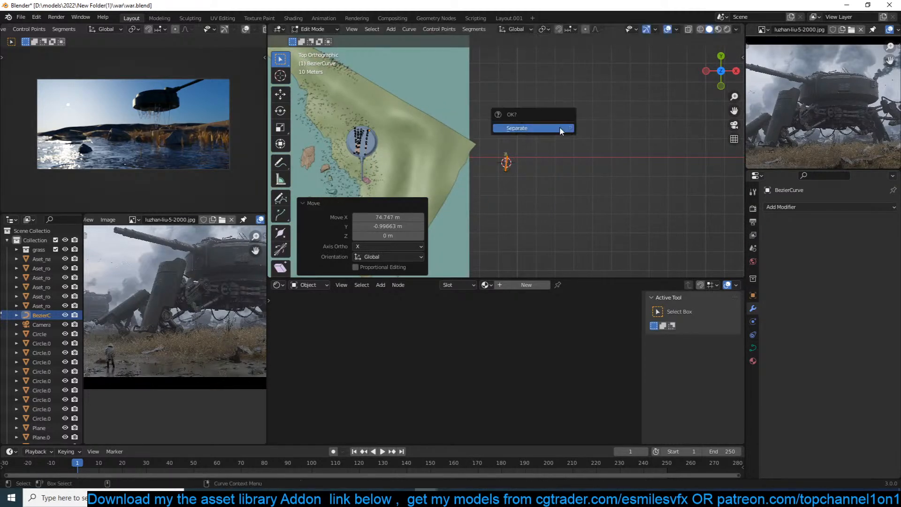
click(560, 127)
key(Tab)
Move the separated cable's end points onto the leg, one at the main arm's upper link and one at its lower link plate.
middle_drag(545, 163, 488, 136)
scroll(488, 136, up, 7)
click(497, 126)
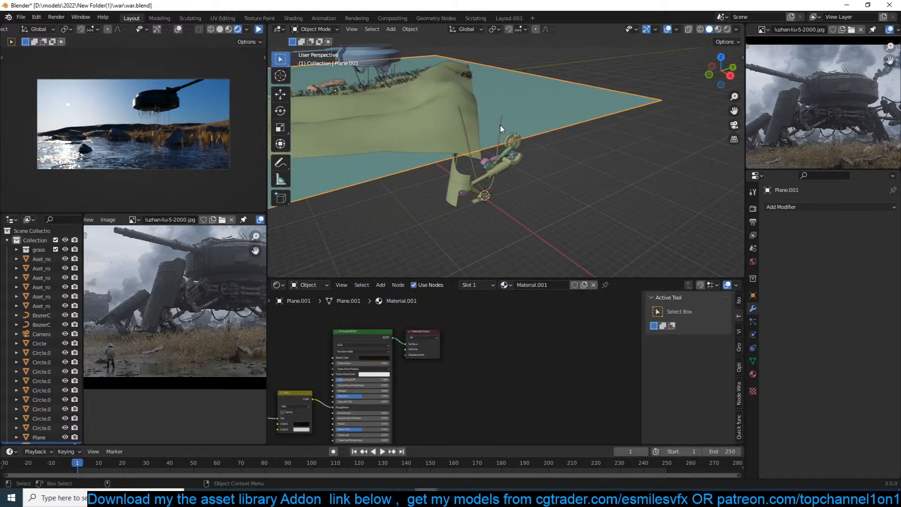
click(500, 125)
key(KP_3)
key(Tab)
scroll(507, 84, up, 4)
key(g)
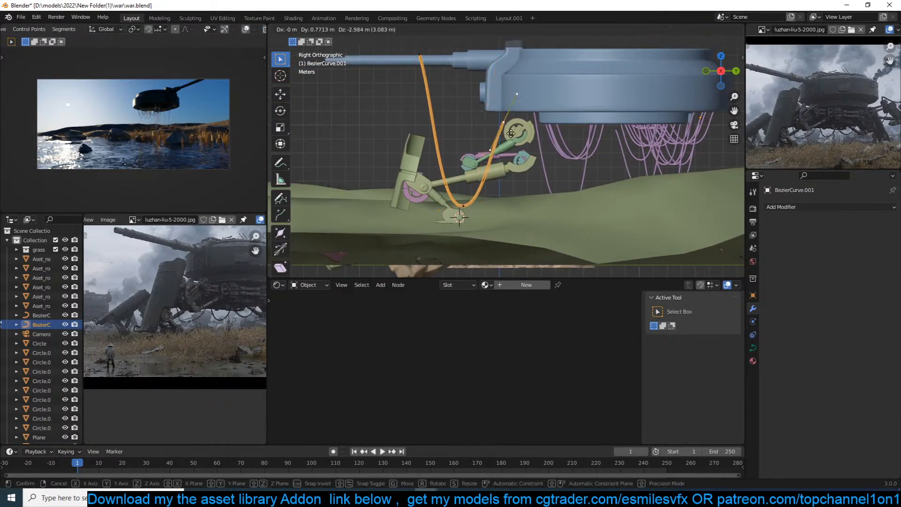
click(516, 164)
click(418, 58)
key(g)
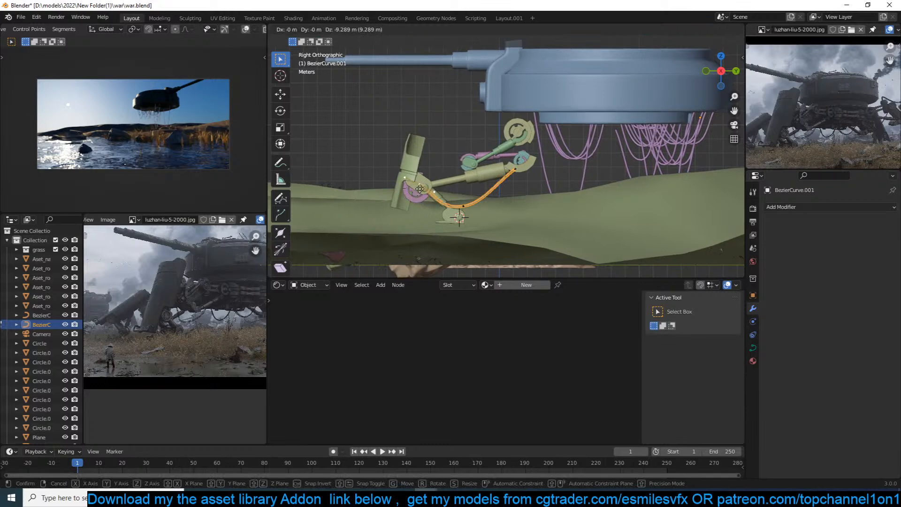
click(421, 193)
Raise the cable's middle point closer to the main piston and shrink the radius of the whole cable.
scroll(442, 223, up, 4)
scroll(442, 224, up, 3)
key(g)
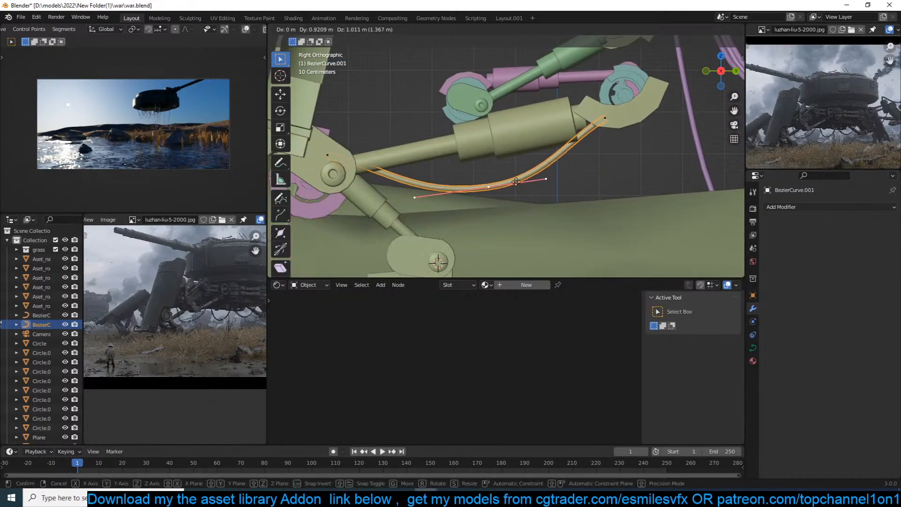
click(515, 192)
key(a)
key(alt+s)
click(572, 185)
Adjust the handle at the cable's upper end and lower its other end slightly along Z at the link plate.
click(589, 137)
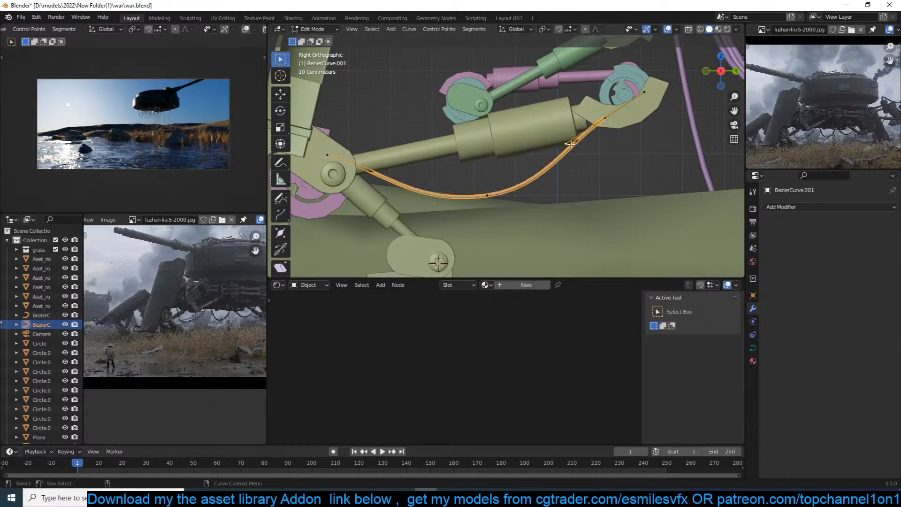
key(g)
click(595, 144)
click(343, 156)
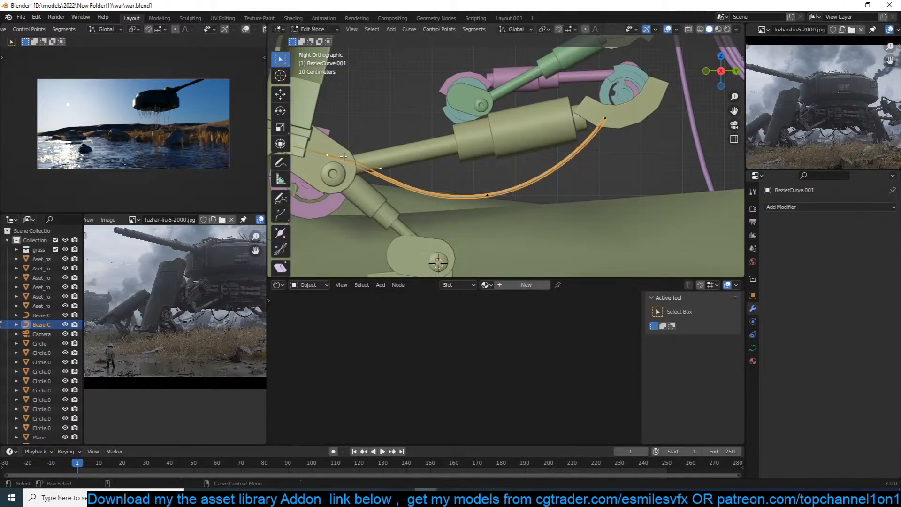
key(g)
key(z)
click(347, 165)
Duplicate the cable, place one end of the copy at the small arm's joint, and rotate and scale that end point's handles.
key(a)
key(shift+d)
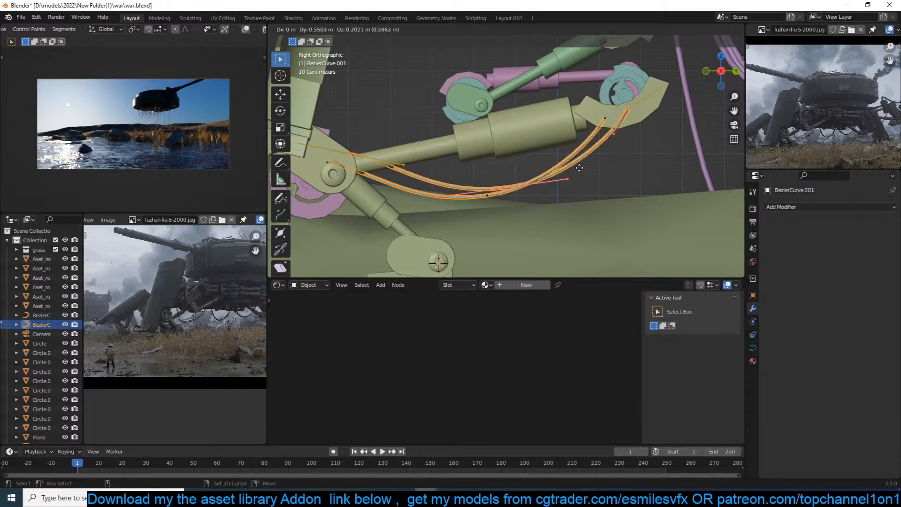
click(610, 168)
key(r)
click(506, 117)
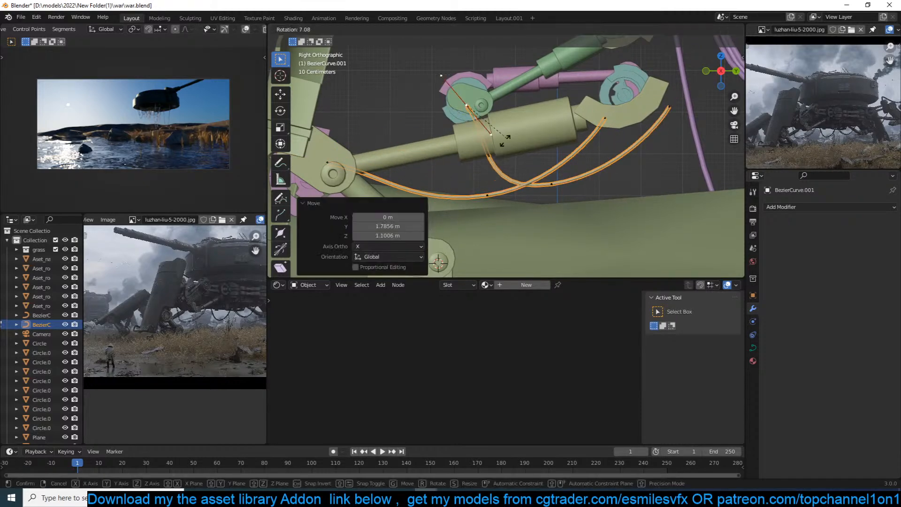
key(s)
click(508, 114)
Lower the copied cable's middle point and move its other end onto the upper small piston's end.
click(556, 189)
key(g)
click(561, 202)
click(670, 106)
shift+middle_drag(663, 105, 613, 172)
key(g)
click(548, 96)
key(r)
key(r)
right_click(552, 135)
key(g)
click(587, 140)
click(565, 106)
key(g)
click(559, 112)
Move the copied cable's end point at the small arm's joint about -0.32 m in X, 0.17 m in Y and 0.19 m in Z.
middle_drag(551, 162, 612, 182)
click(470, 176)
middle_drag(470, 176, 547, 188)
key(g)
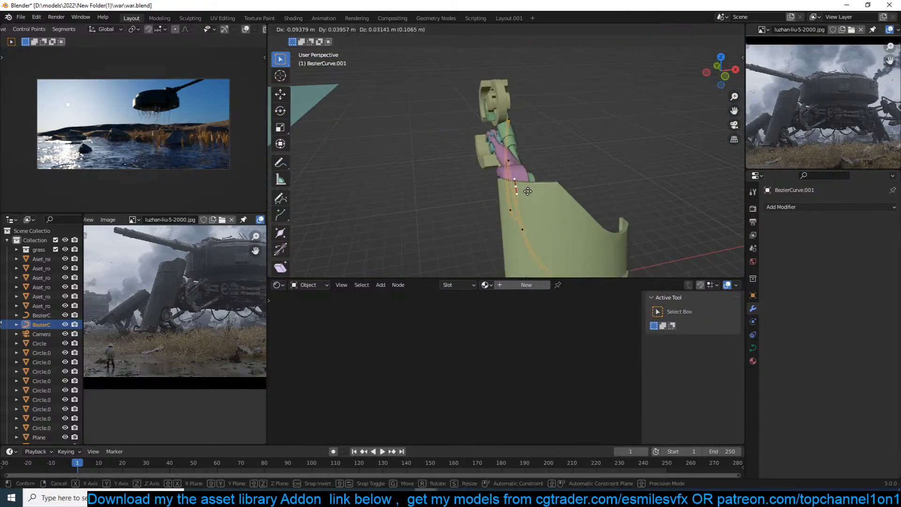
click(523, 188)
Duplicate the whole linked second cable in place and scale the copy to 0.531.
key(KP_7)
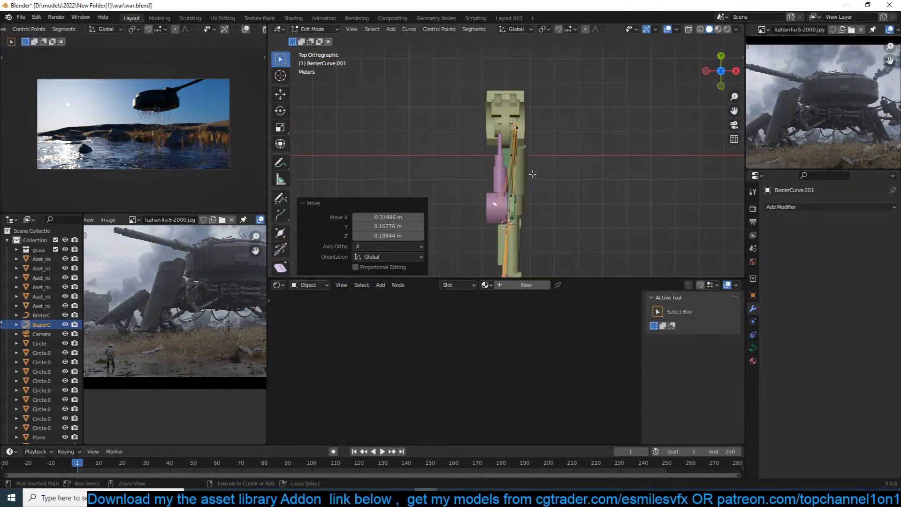
key(ctrl+l)
key(shift+d)
right_click(532, 173)
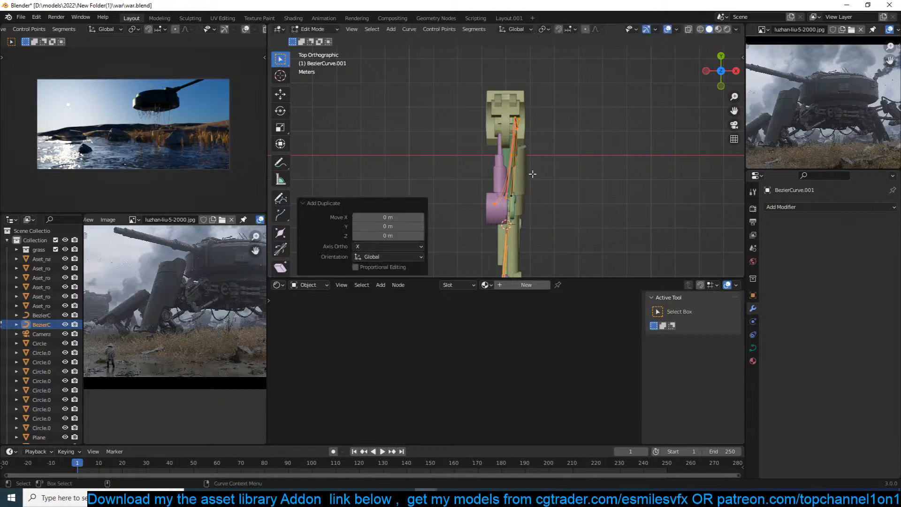
key(KP_3)
key(s)
click(549, 201)
Move the small cable's ends onto the upper wheel joint and the upper small piston, and raise its middle point beneath them.
scroll(546, 203, up, 3)
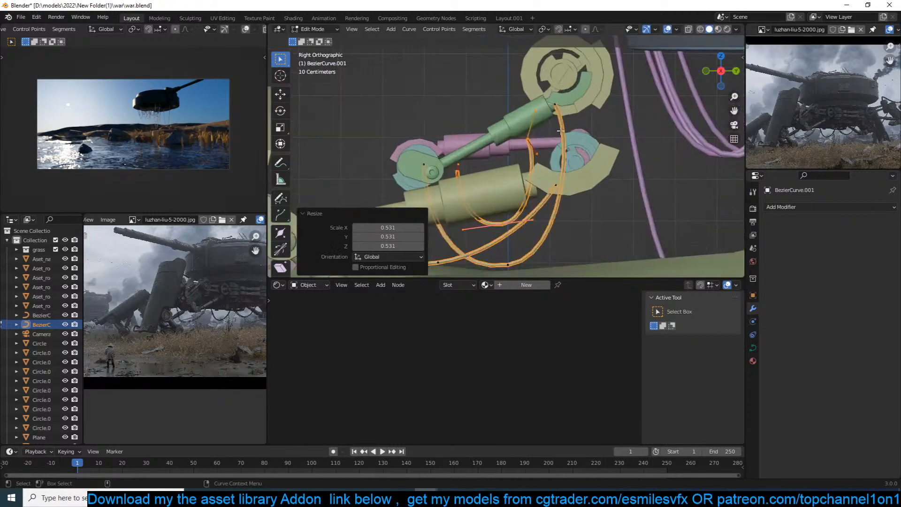
click(536, 133)
key(g)
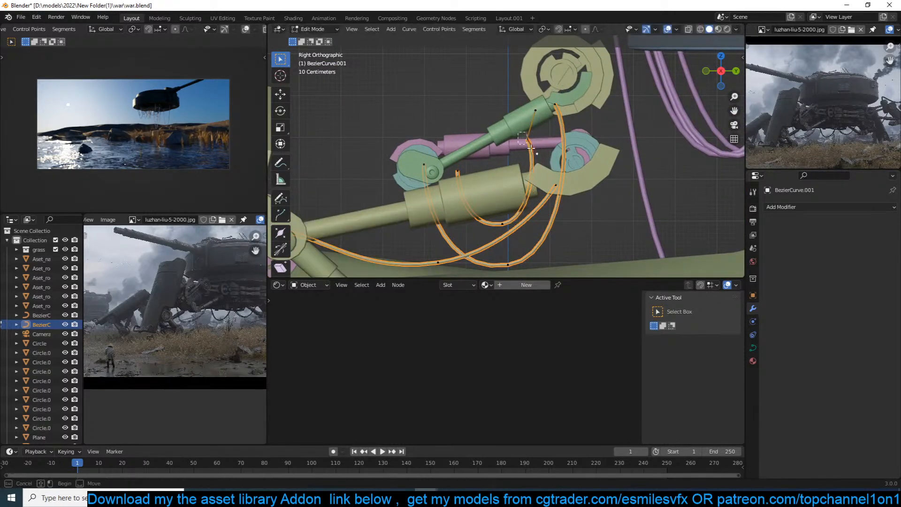
click(557, 98)
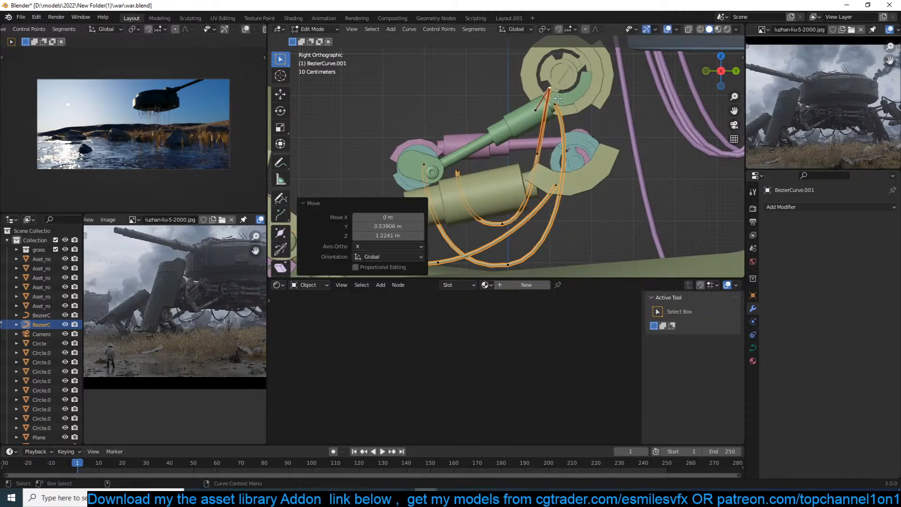
click(456, 173)
key(g)
click(504, 125)
click(502, 223)
key(g)
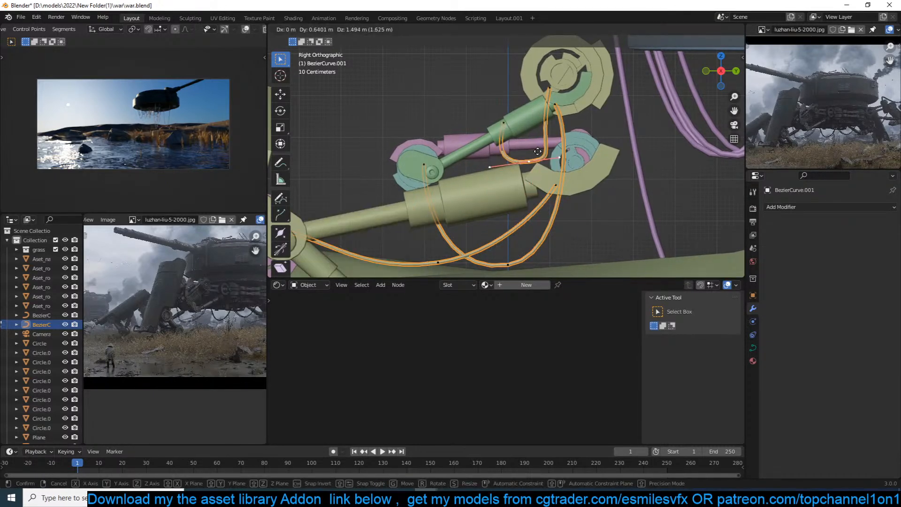
click(537, 151)
key(Tab)
Link the turret's material to all leg parts and the leg cables, deselect everything, and save the file.
scroll(547, 204, down, 4)
middle_drag(547, 204, 644, 177)
drag(458, 116, 533, 224)
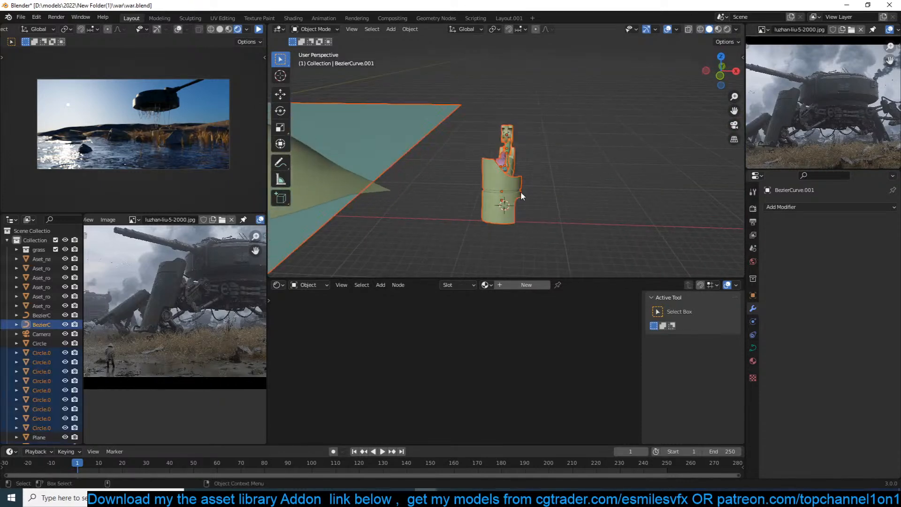
middle_drag(541, 241, 544, 146)
shift+click(552, 140)
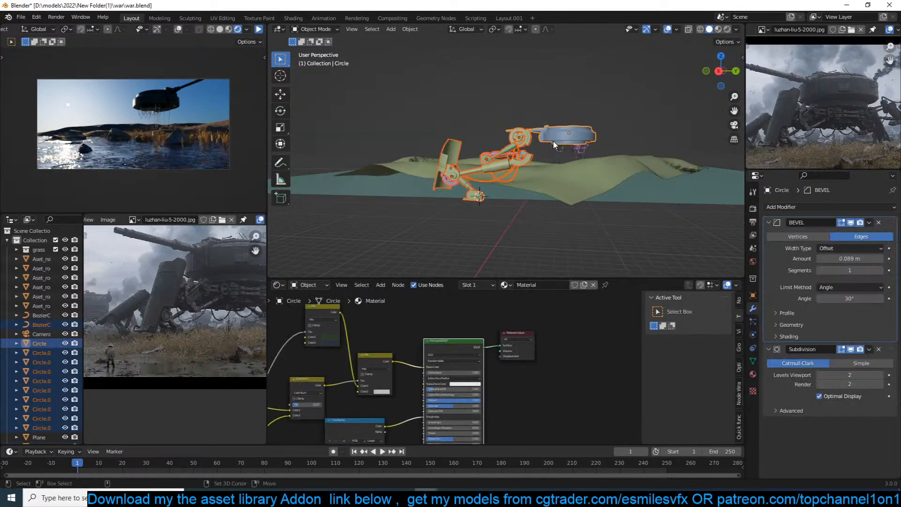
key(ctrl+l)
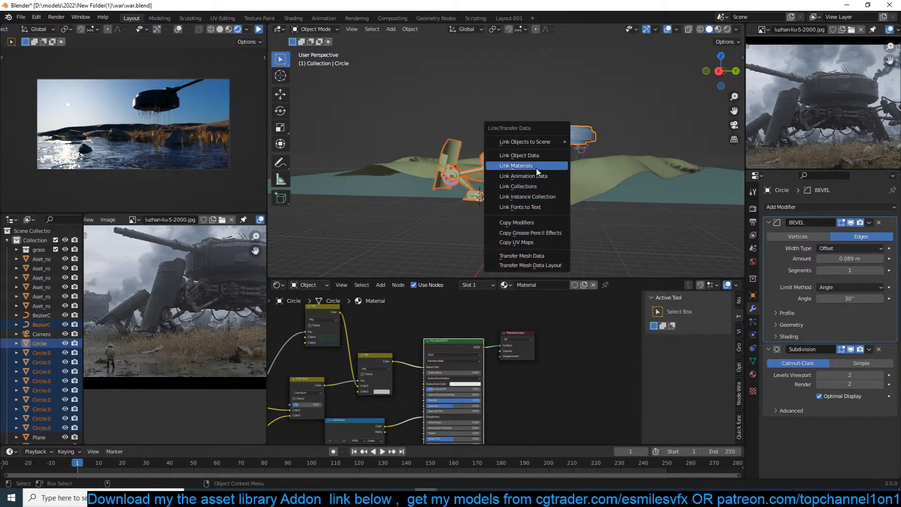
click(521, 166)
middle_drag(524, 181, 528, 218)
click(527, 218)
key(ctrl+s)
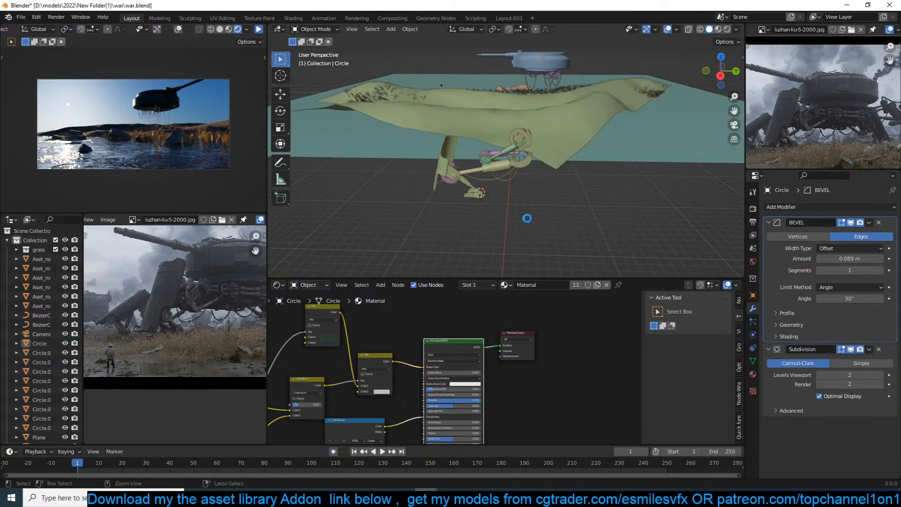
Examine the leg's wheels, pistons and joints in the side view and compare them with the reference image.
key(KP_1)
key(KP_3)
scroll(528, 218, up, 4)
click(540, 114)
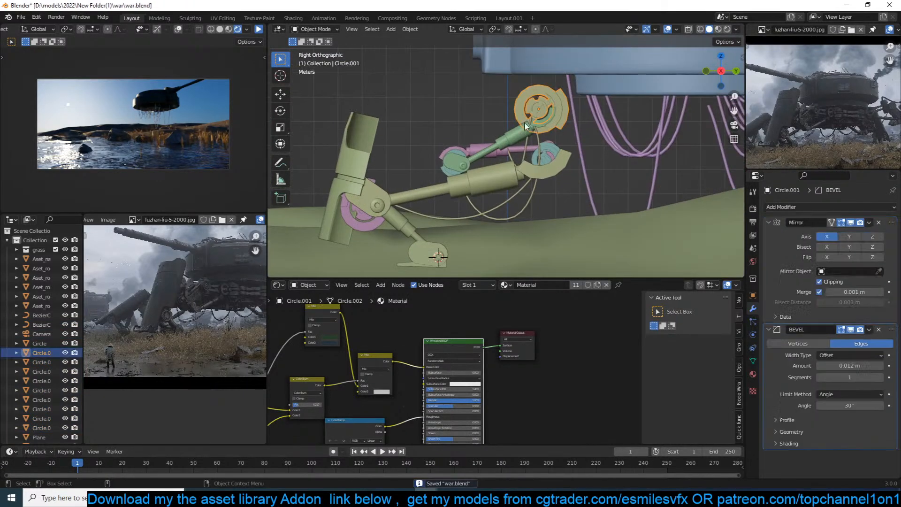
scroll(446, 172, down, 2)
click(446, 173)
scroll(489, 151, up, 2)
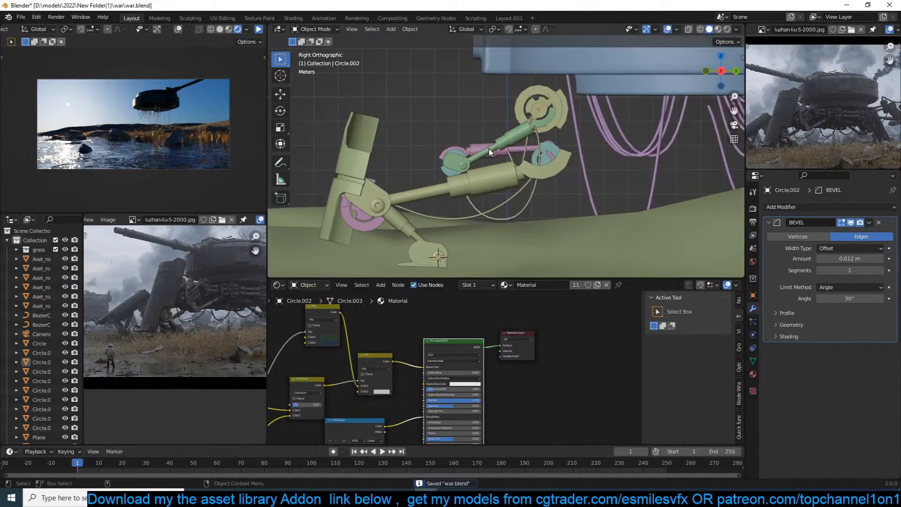
shift+middle_drag(521, 126, 514, 142)
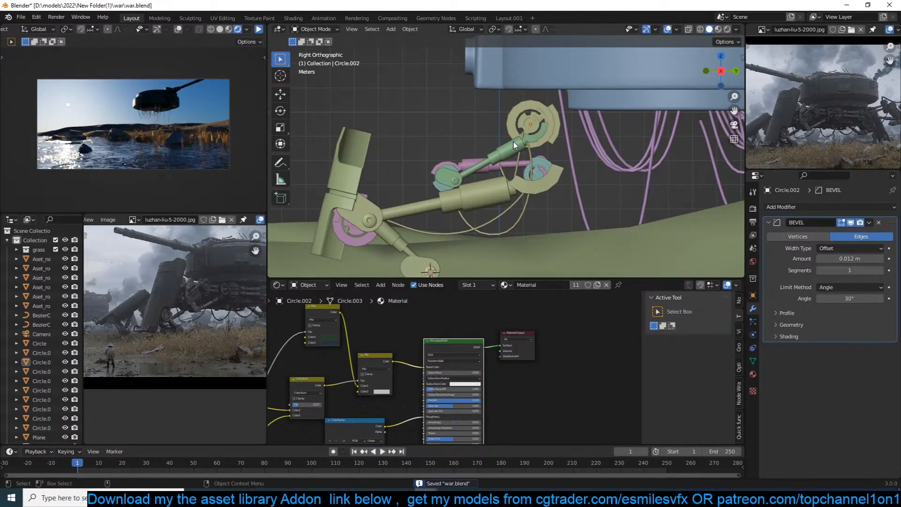
scroll(515, 145, down, 2)
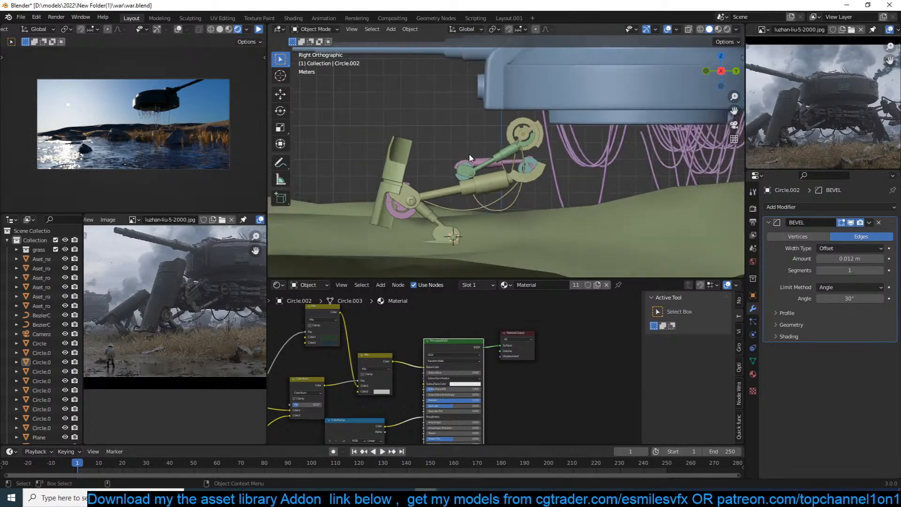
scroll(135, 302, down, 2)
shift+middle_drag(471, 167, 455, 151)
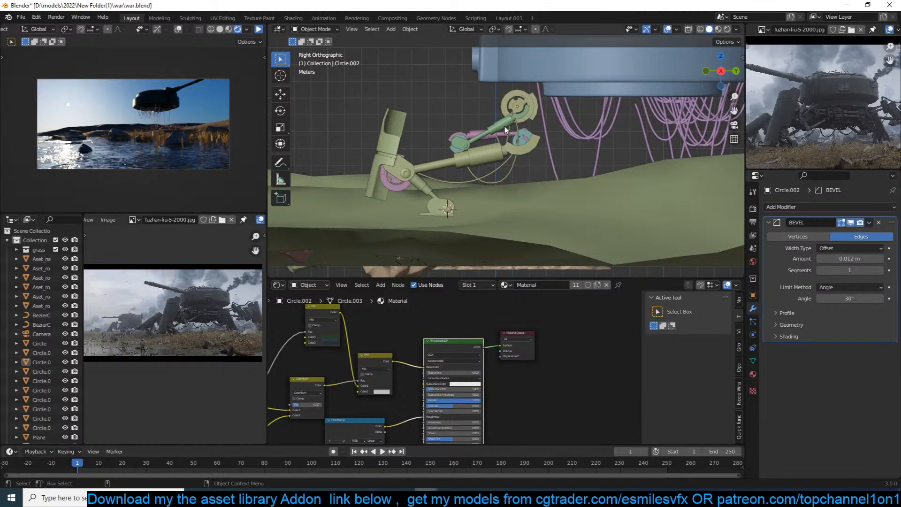
scroll(505, 130, up, 2)
Save the file, add a cube empty at the upper wheel's centre and scale it to 0.982.
key(ctrl+s)
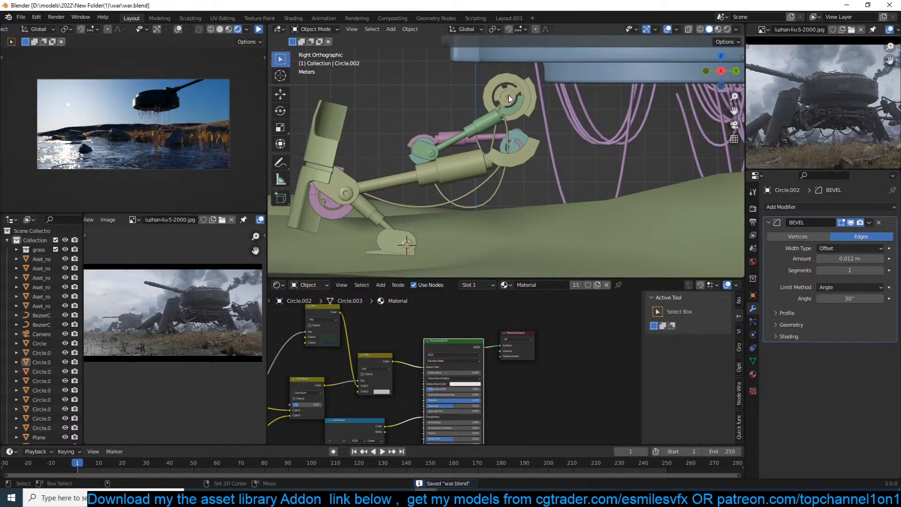
key(shift+a)
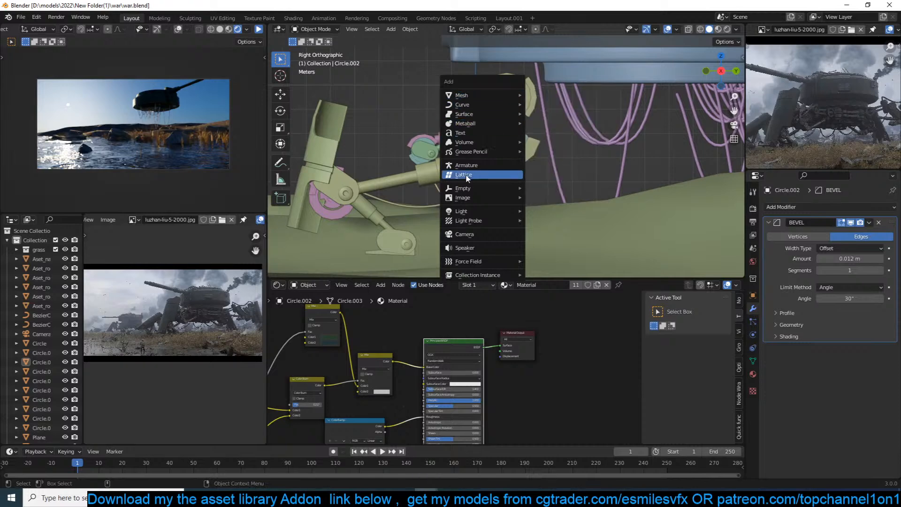
mouse_move(476, 190)
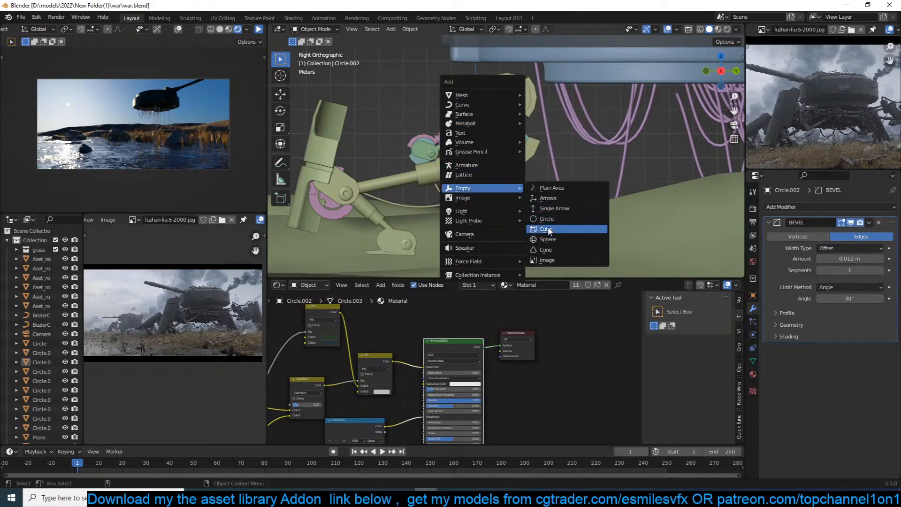
click(546, 226)
key(s)
click(552, 126)
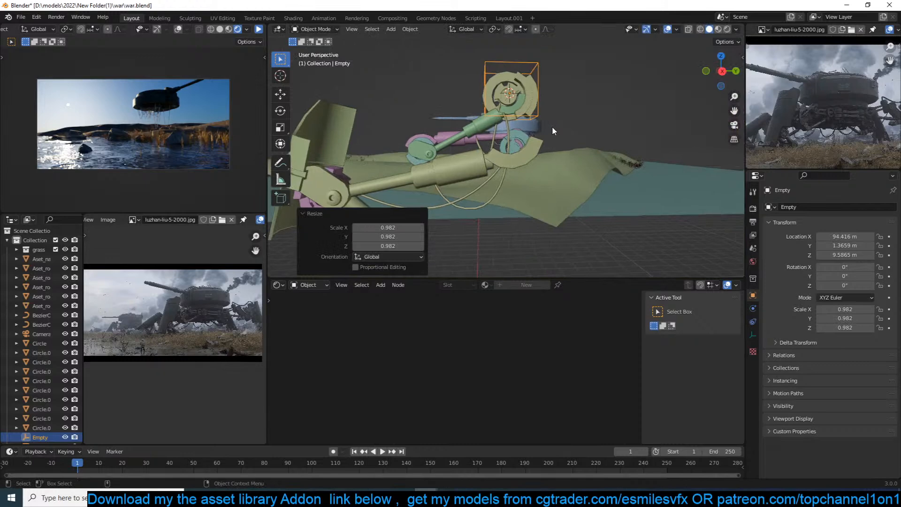
Duplicate the cube empty onto the small arm's joint, the lower wheel joint, the knee joint and the foot.
key(shift+d)
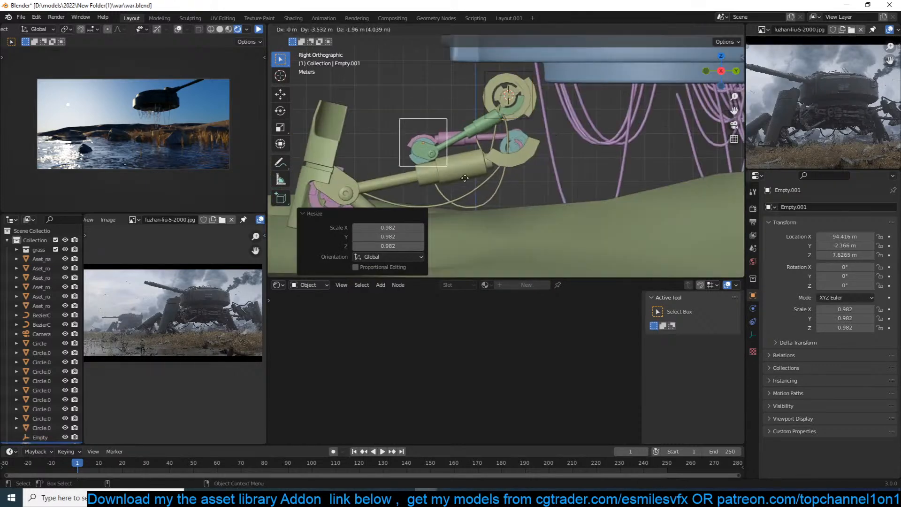
click(602, 174)
shift+middle_drag(542, 176, 631, 138)
key(shift+d)
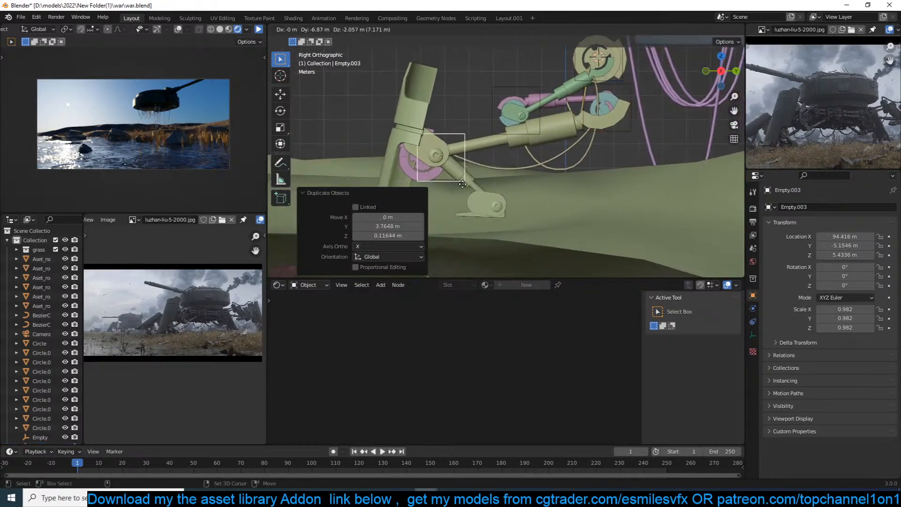
click(438, 180)
key(shift+d)
click(517, 245)
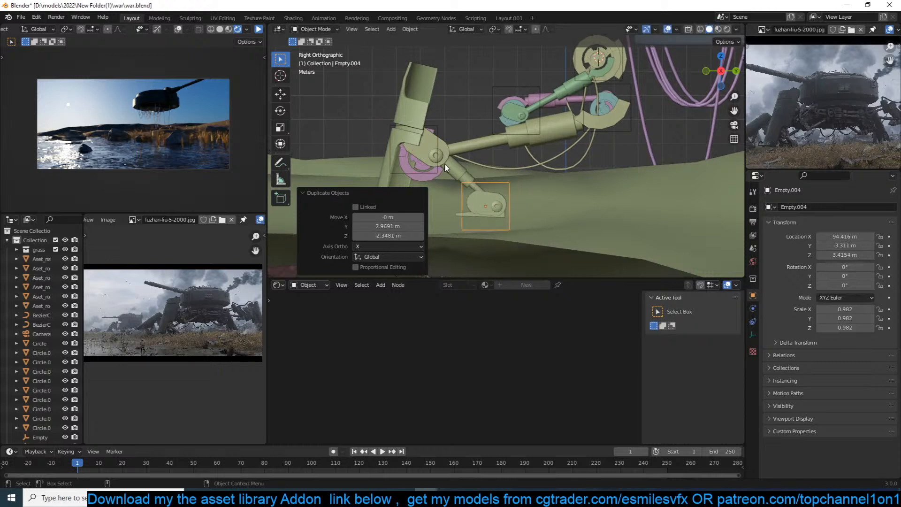
Parent the foot's empty to the knee joint's empty with the Object option.
shift+click(438, 128)
key(ctrl+p)
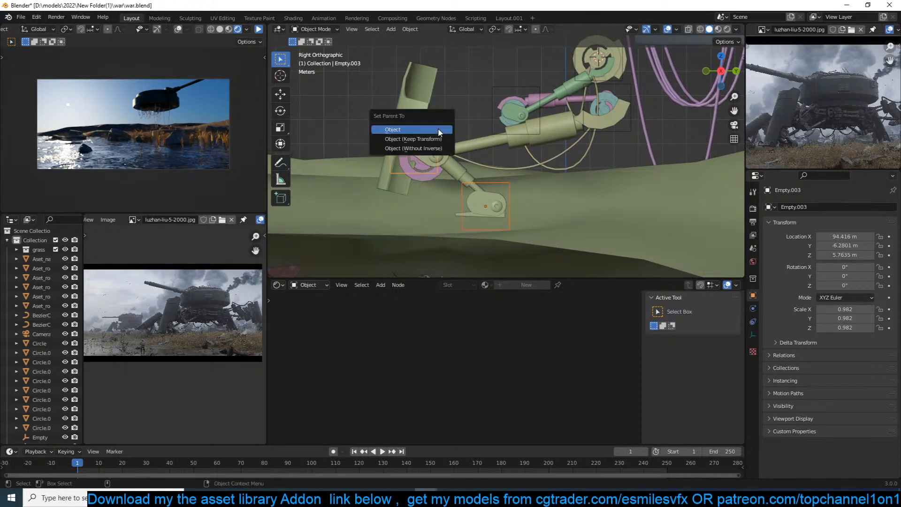
click(438, 127)
Try parenting the knee joint's empty to the small arm joint's empty with the Object option.
click(438, 128)
shift+click(491, 81)
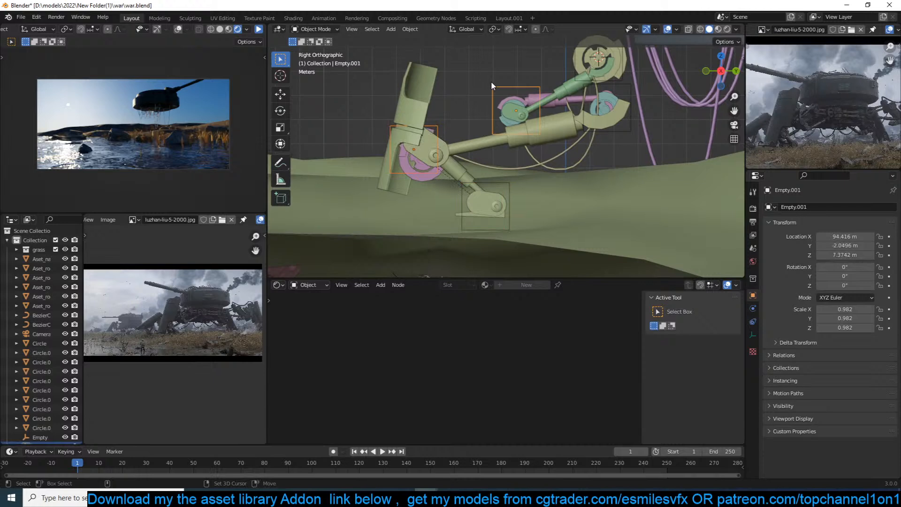
key(ctrl+p)
click(490, 80)
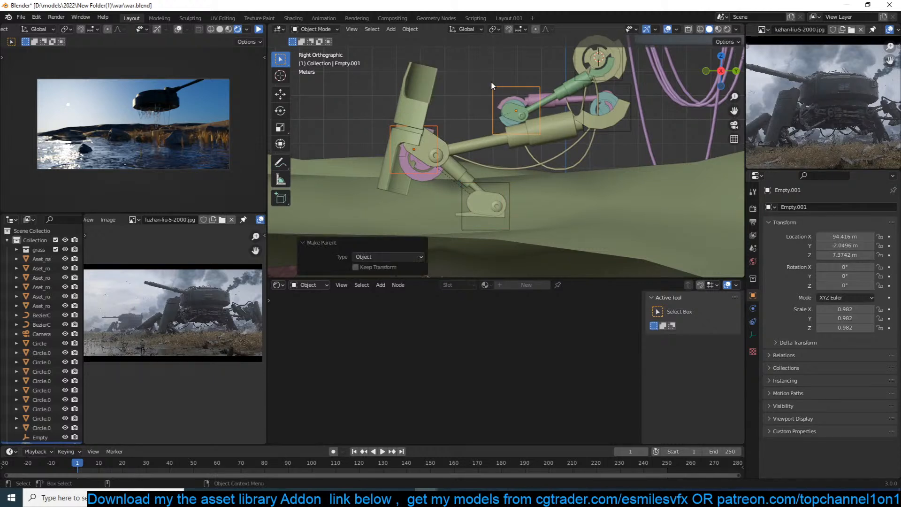
click(518, 92)
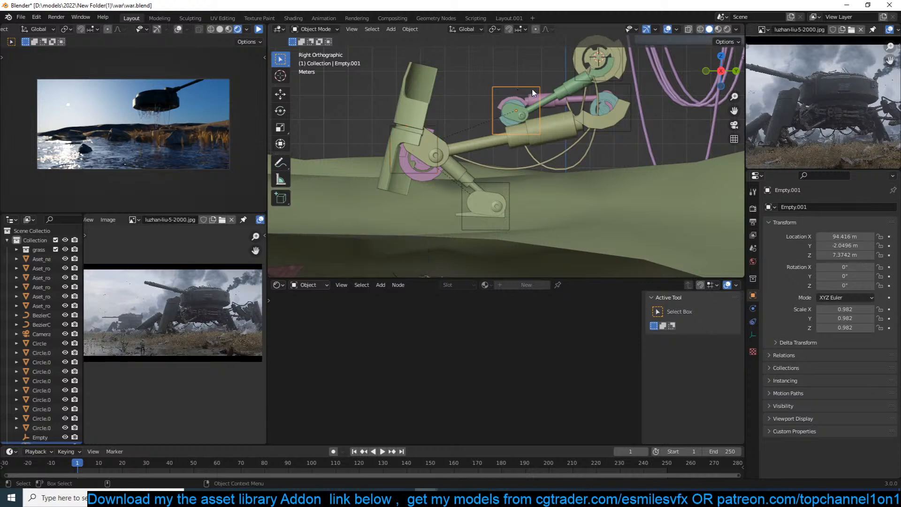
Parent the knee joint's empty to the lower wheel joint's empty, and that empty to the small arm joint's empty.
click(440, 129)
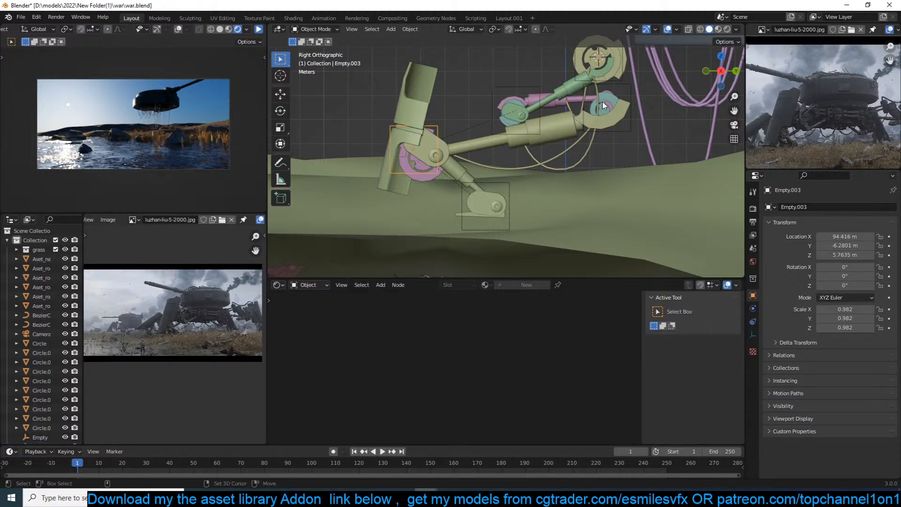
shift+click(630, 89)
key(ctrl+p)
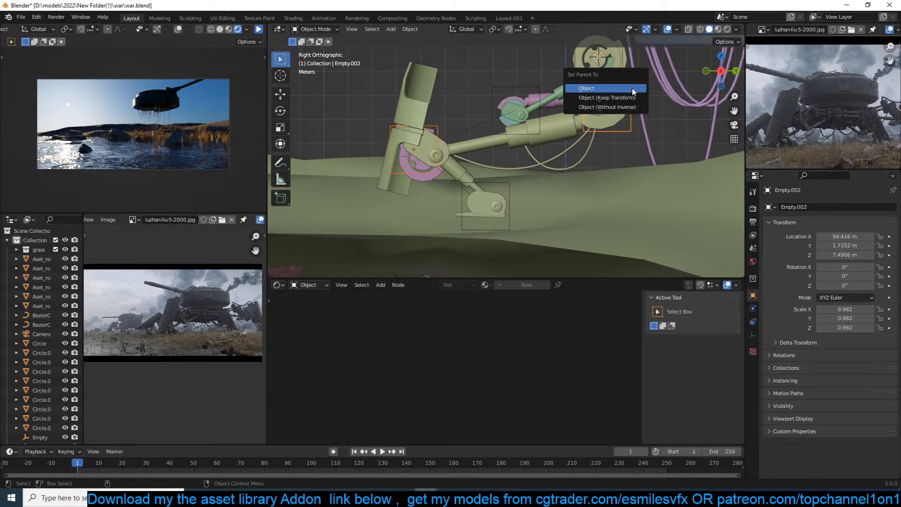
click(587, 88)
click(533, 82)
key(ctrl+p)
click(525, 83)
click(525, 83)
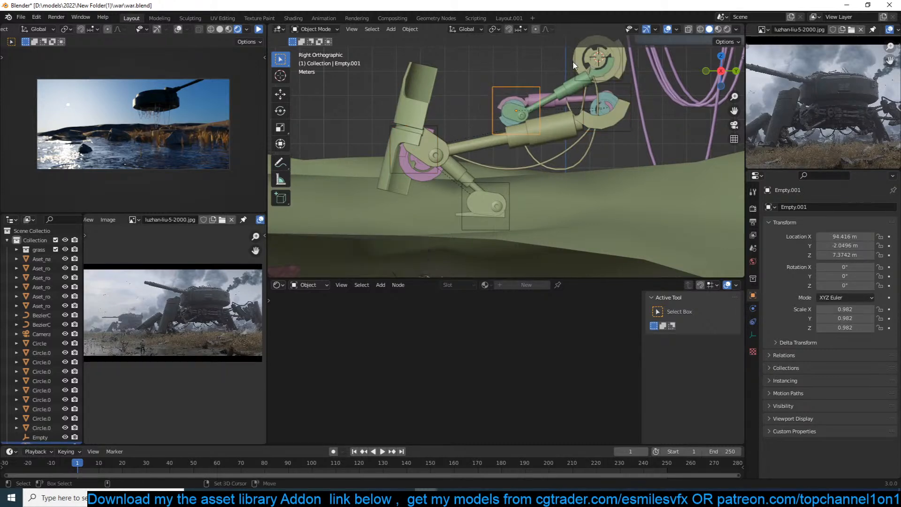
Parent the small arm joint's empty to the upper wheel's empty with the Object option.
click(573, 65)
click(531, 85)
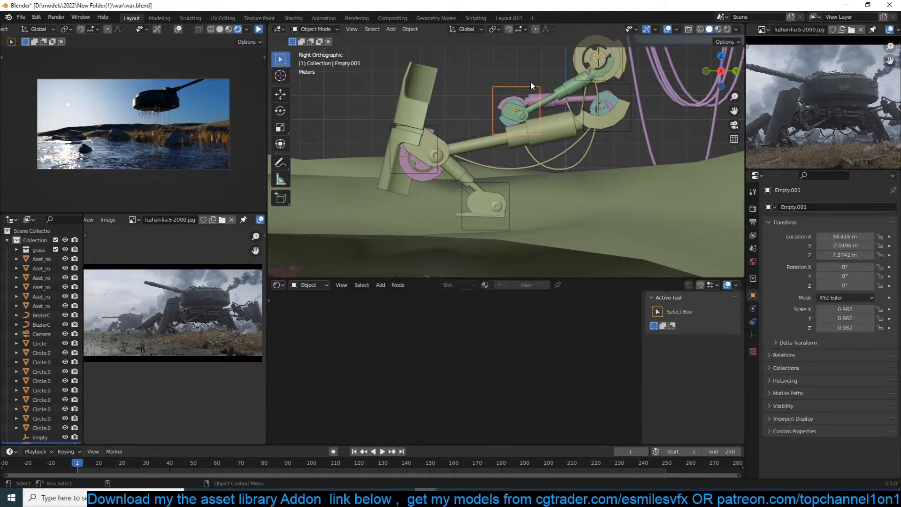
shift+click(575, 69)
key(ctrl+p)
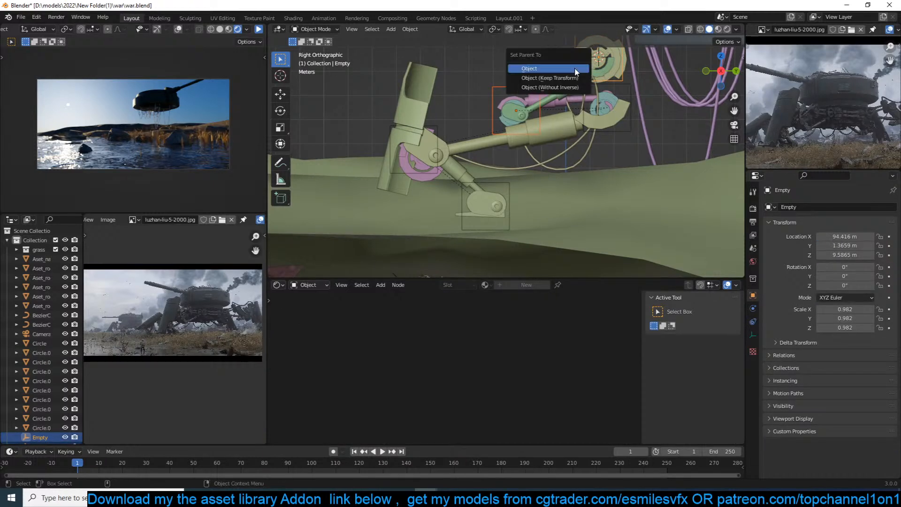
click(576, 70)
click(544, 77)
Test the chain of empties by rotating the upper wheel's and small arm joint's empties, cancelling each rotation.
shift+middle_drag(543, 77, 481, 122)
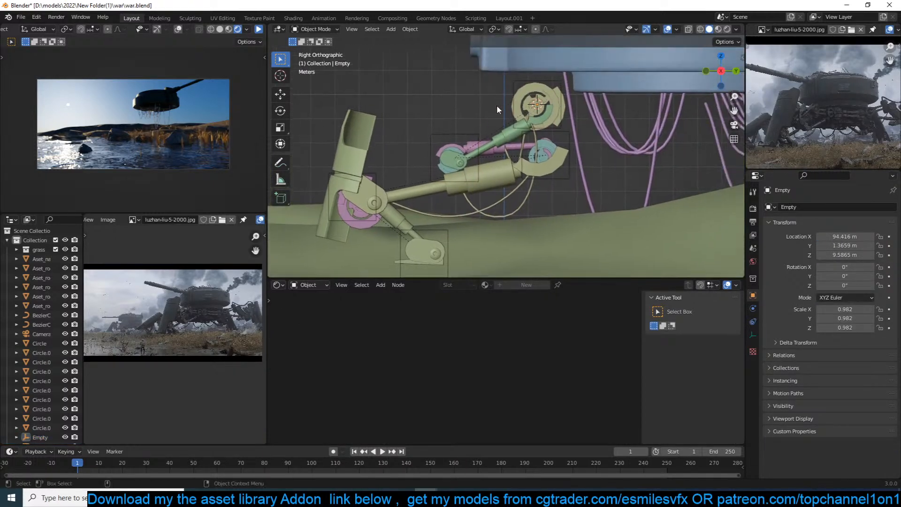
click(512, 83)
key(r)
right_click(602, 156)
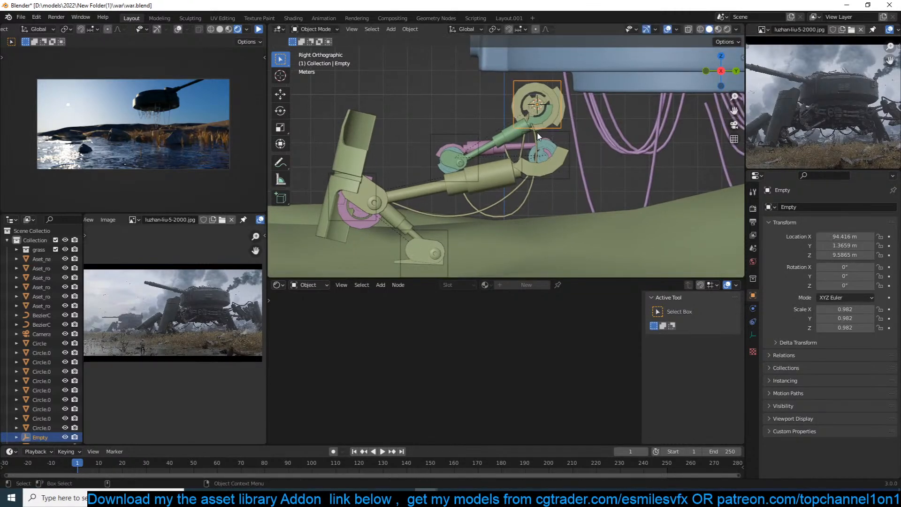
click(479, 157)
key(r)
right_click(509, 141)
Parent the upper wheel, its green piston and the leg cables to the upper wheel's empty, and check with a cancelled rotation.
drag(496, 92, 547, 120)
scroll(511, 139, up, 2)
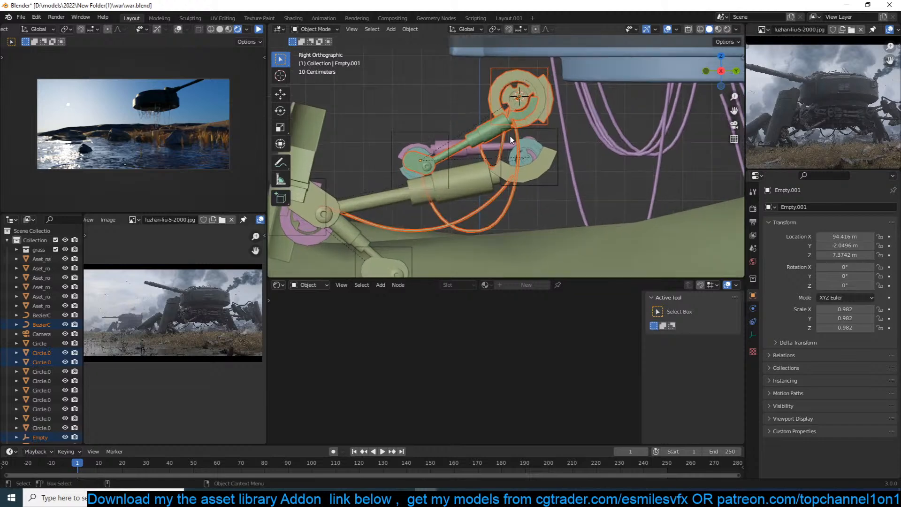
shift+click(526, 72)
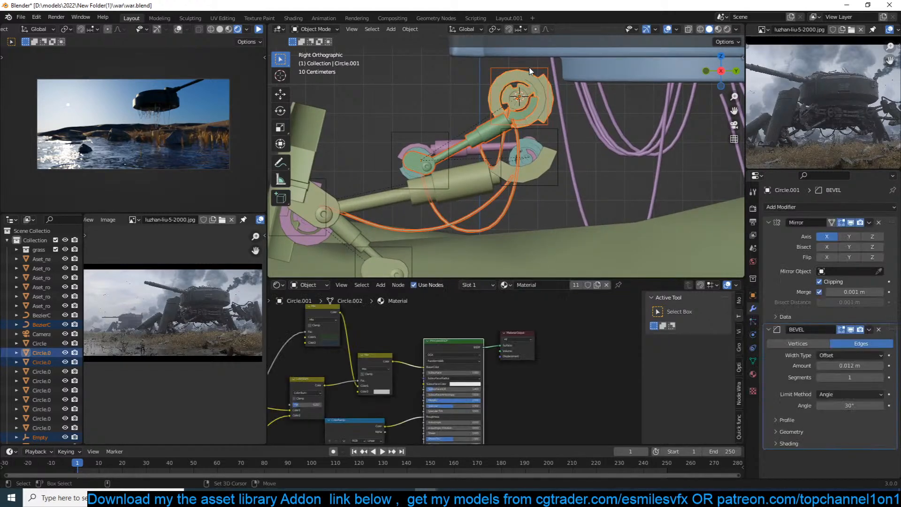
shift+click(530, 68)
key(ctrl+p)
click(529, 66)
click(532, 71)
key(r)
right_click(566, 114)
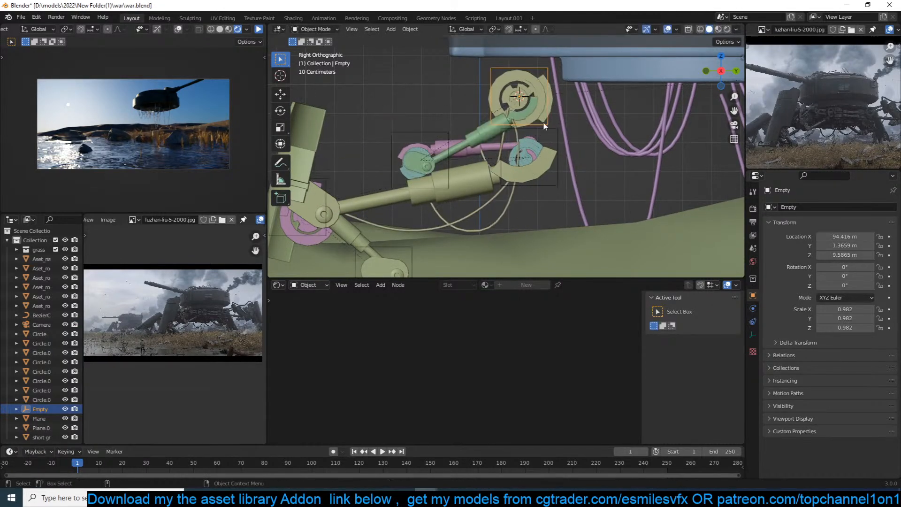
Parent the small purple arm, its joint wheel and the leg cables to the small arm joint's empty.
shift+middle_drag(490, 115, 498, 100)
scroll(495, 100, up, 1)
drag(405, 99, 459, 133)
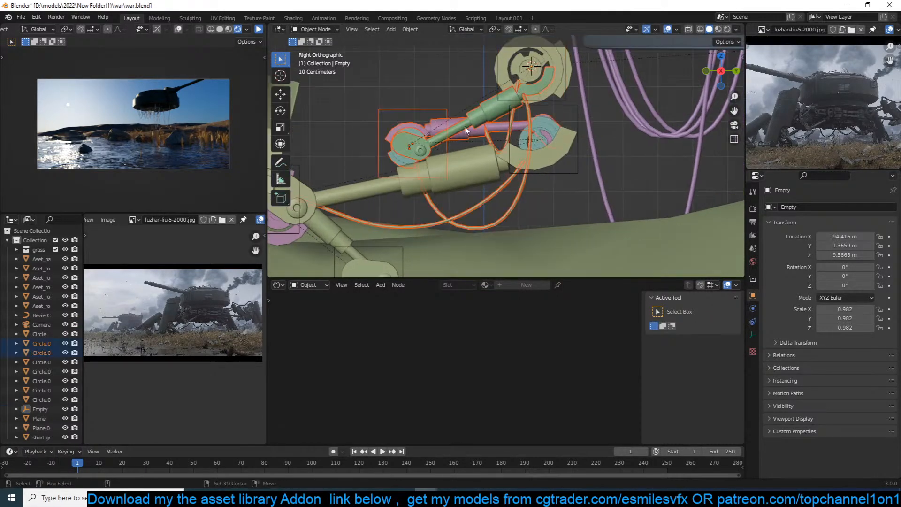
key(n)
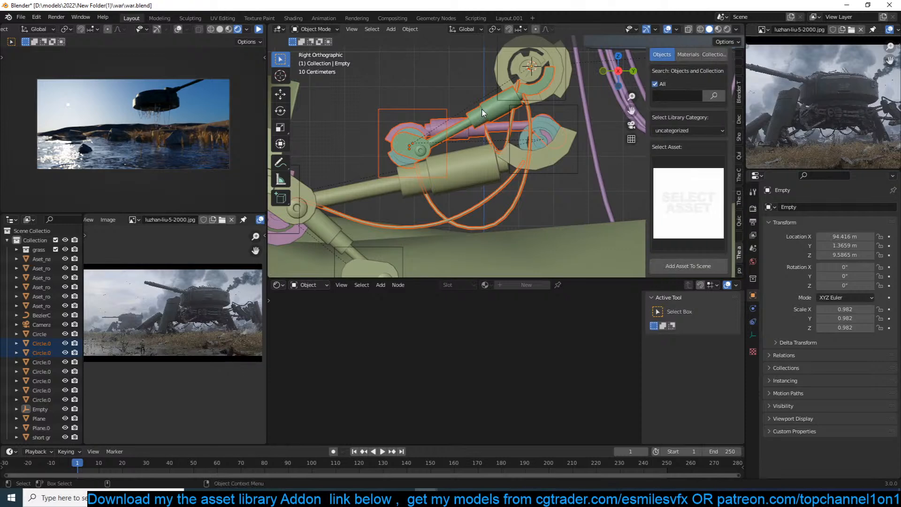
key(n)
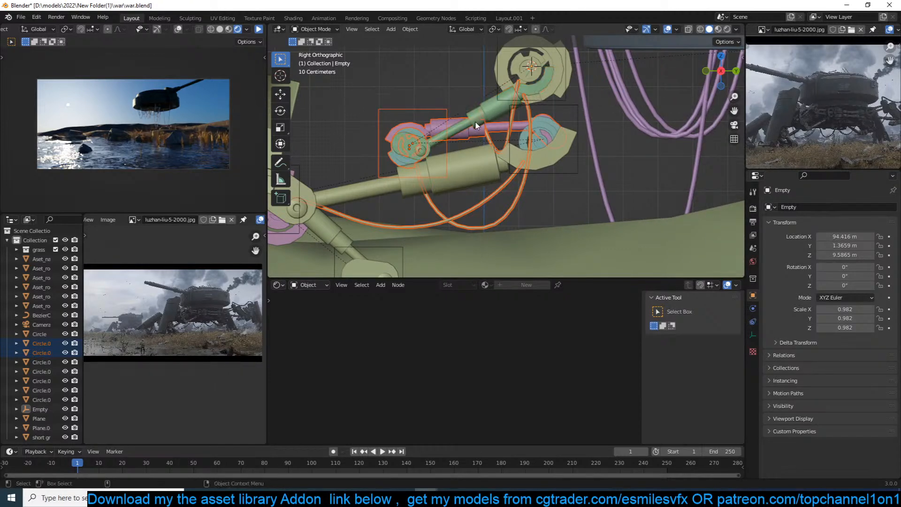
key(ctrl+p)
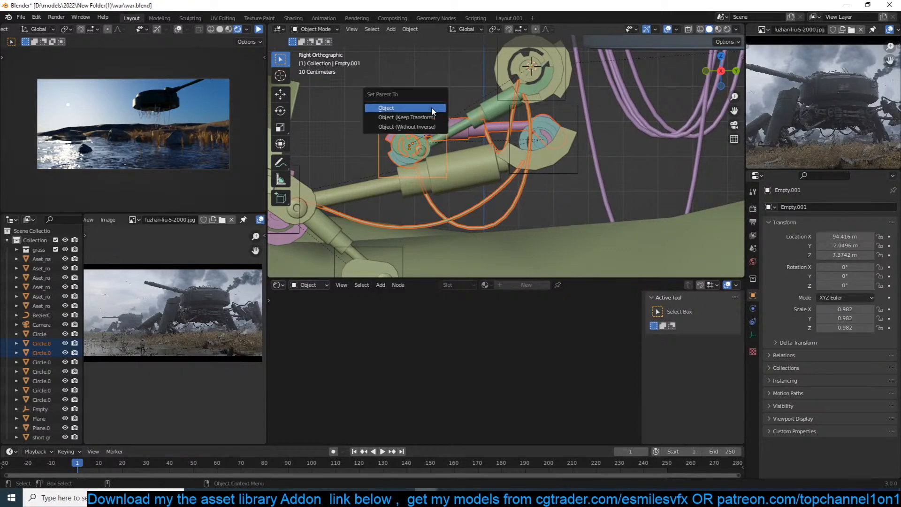
click(403, 108)
Test how the parented parts follow the upper wheel's and small arm joint's empties when rotated, cancelling both rotations.
click(565, 98)
key(r)
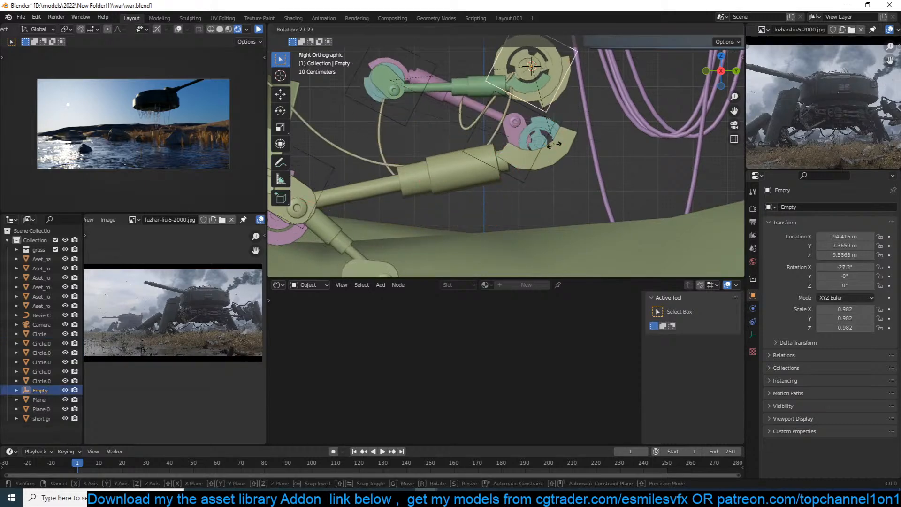
right_click(559, 129)
click(430, 109)
key(r)
right_click(525, 156)
Parent the large lower piston arm, its joint wheel and the leg cables to the empty at the arm's curved end.
shift+middle_drag(525, 158, 561, 136)
click(524, 141)
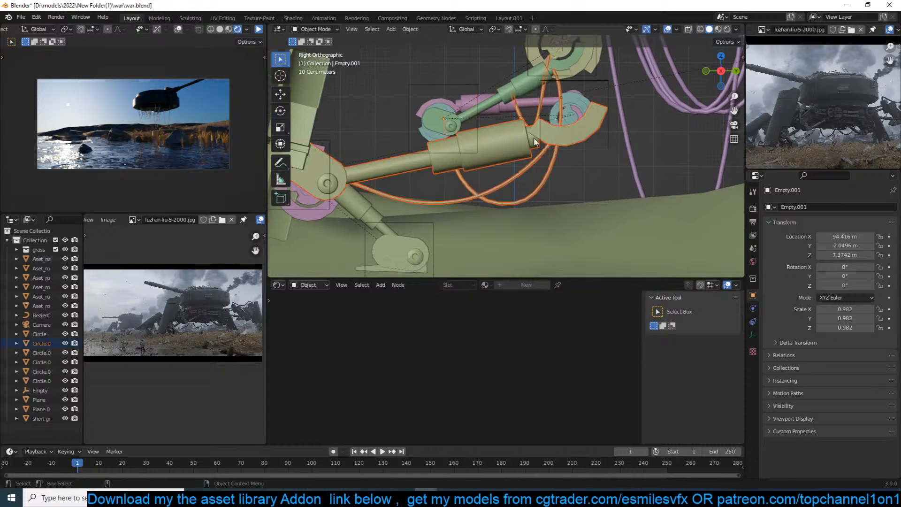
shift+click(576, 117)
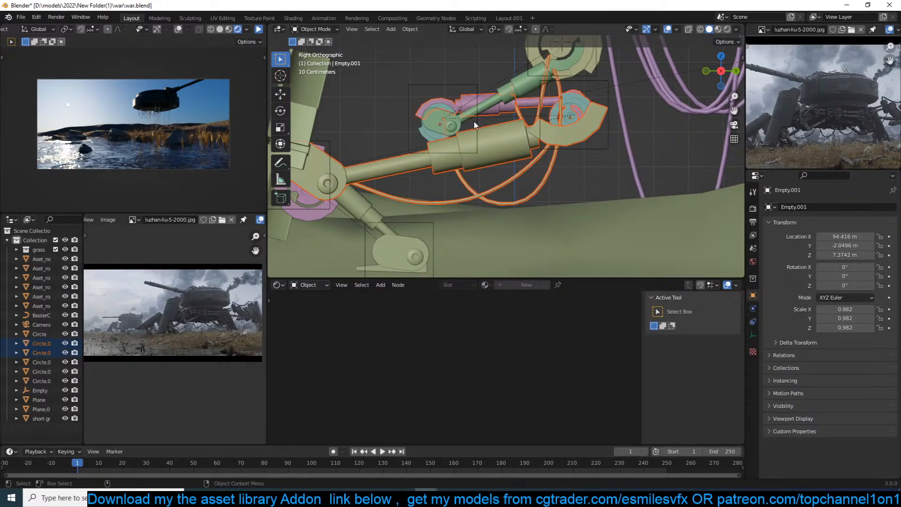
scroll(504, 112, up, 1)
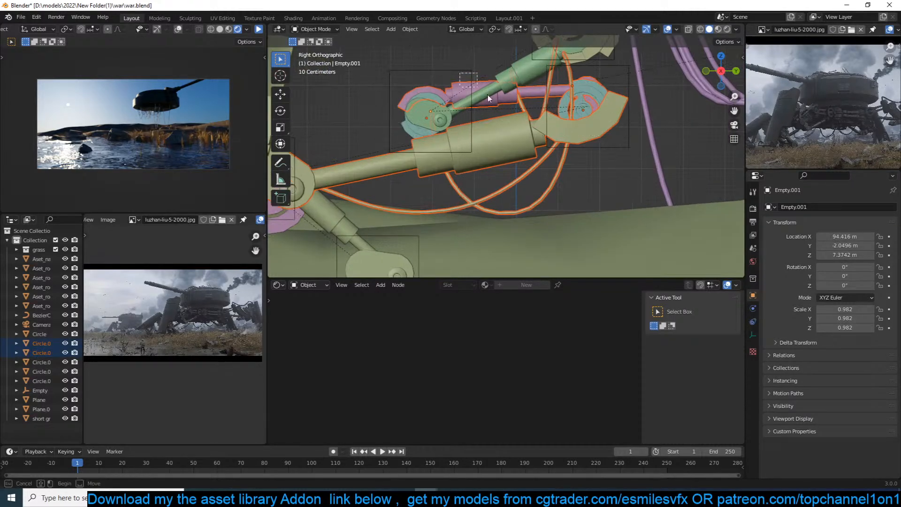
shift+middle_drag(506, 148, 493, 161)
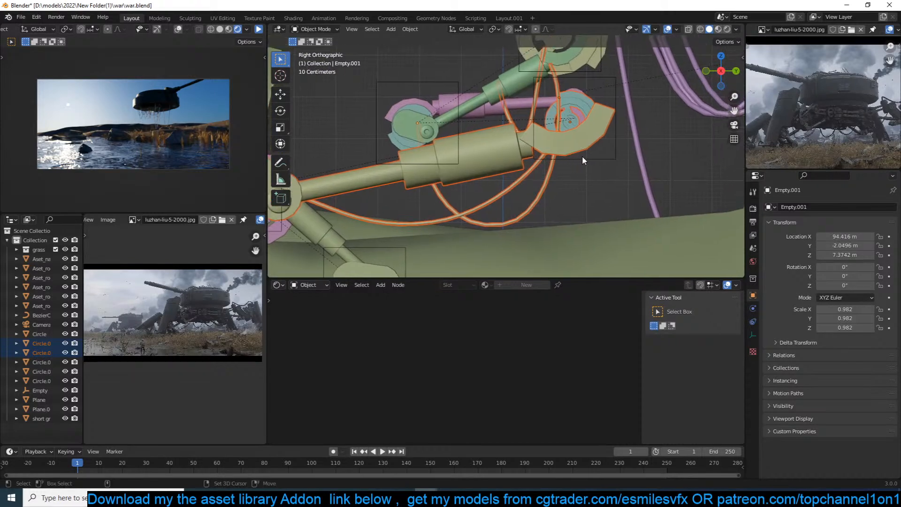
shift+click(589, 155)
key(ctrl+p)
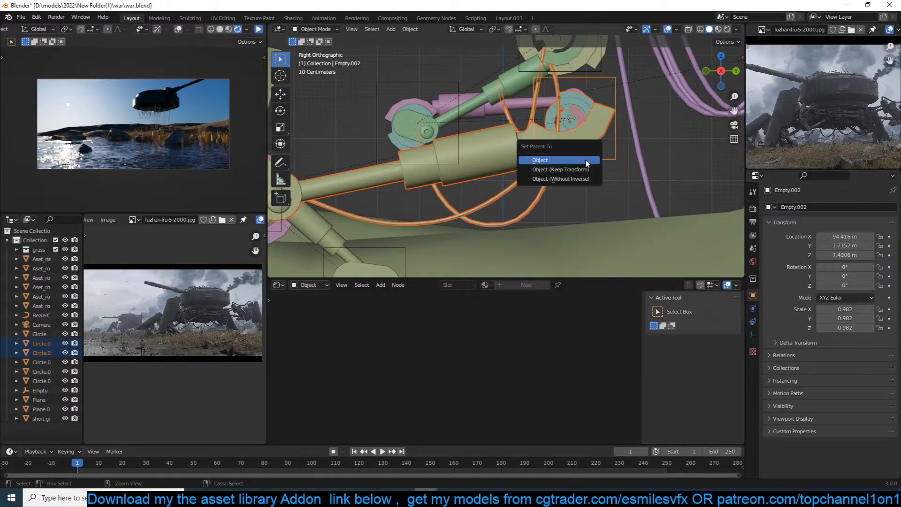
click(585, 163)
Test the rig by rotating the upper wheel's, small arm joint's and large arm joint's empties, cancelling each rotation.
shift+middle_drag(588, 117, 576, 151)
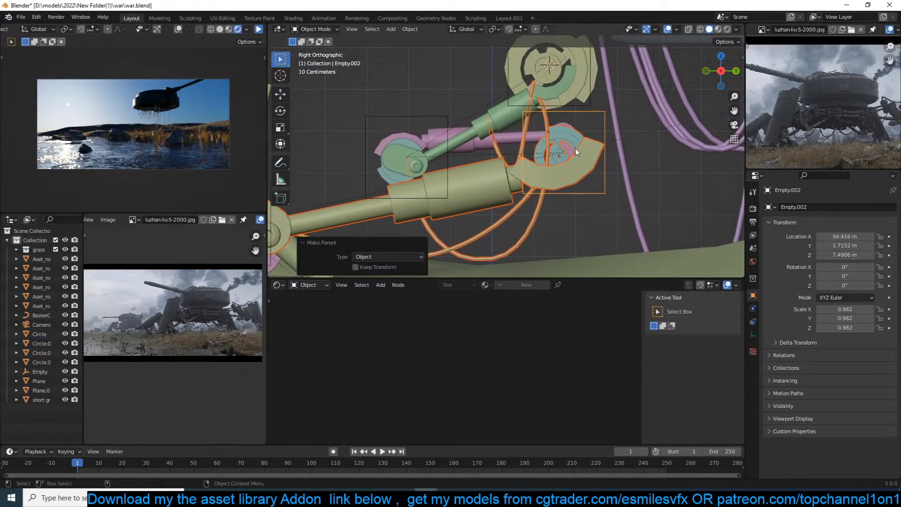
click(576, 104)
key(r)
right_click(599, 133)
click(416, 117)
key(r)
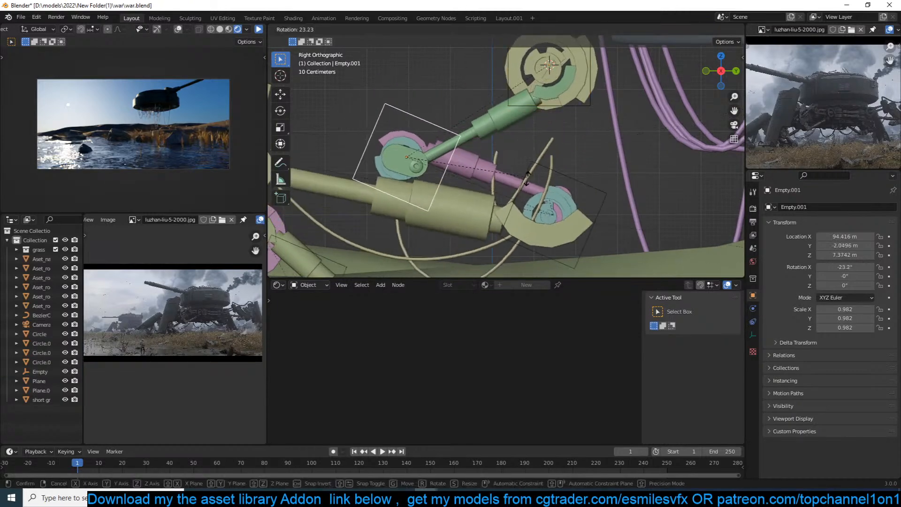
right_click(538, 153)
click(605, 129)
key(r)
right_click(612, 162)
Parent the shin armour plates and the knee joint parts to the knee's empty.
scroll(611, 160, down, 1)
shift+middle_drag(611, 159, 675, 123)
scroll(362, 177, down, 1)
shift+middle_drag(362, 176, 437, 154)
drag(396, 107, 455, 142)
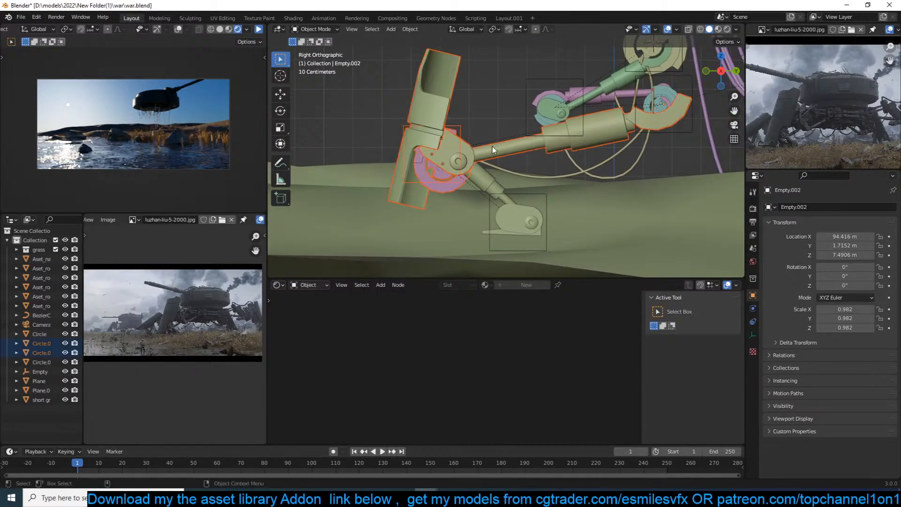
shift+click(477, 142)
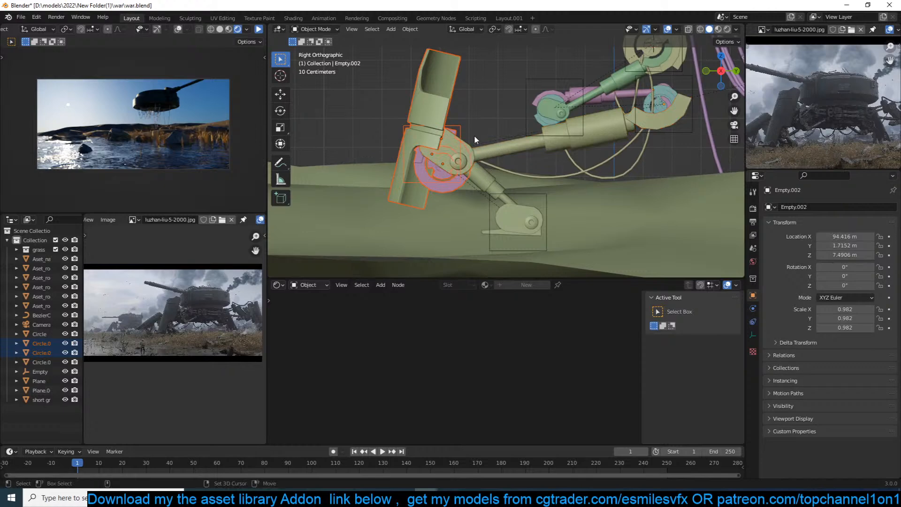
key(ctrl+p)
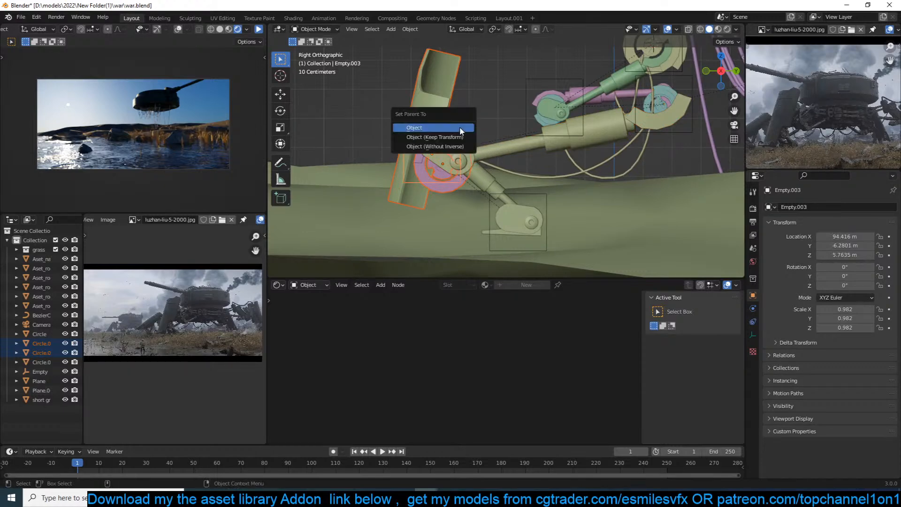
click(460, 129)
Test how the lower leg follows the large arm joint's and knee's empties when rotated, cancelling each rotation.
click(694, 104)
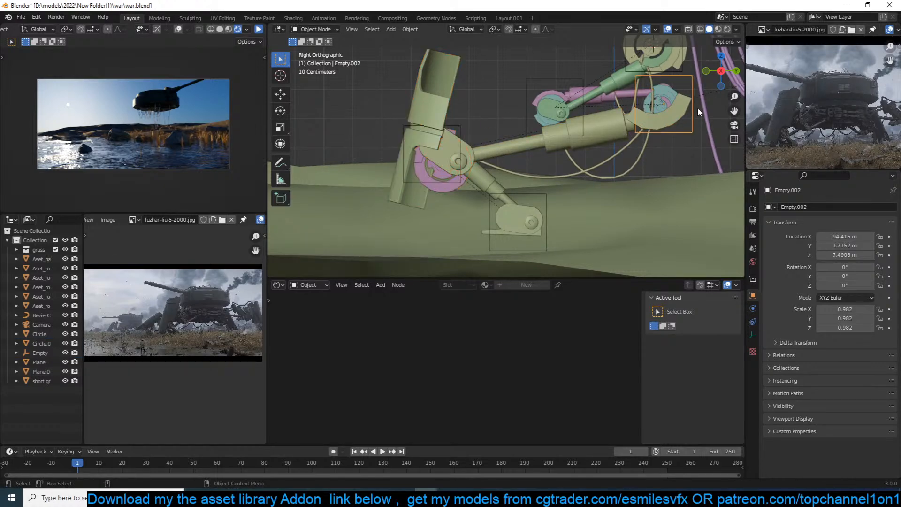
key(r)
right_click(686, 136)
click(462, 128)
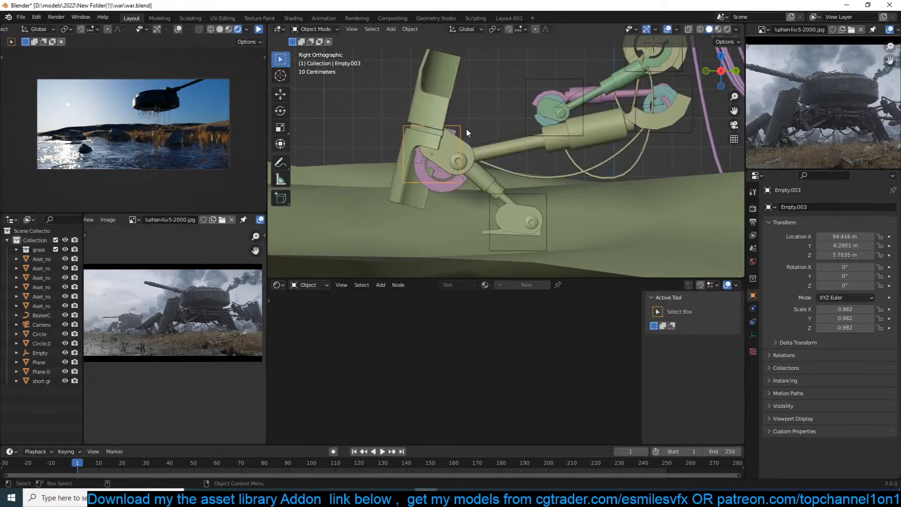
key(r)
right_click(498, 60)
click(691, 132)
key(r)
right_click(641, 159)
Parent the short foot piston and the knee wheel to the knee's empty, and check with a cancelled rotation.
shift+middle_drag(519, 168, 546, 116)
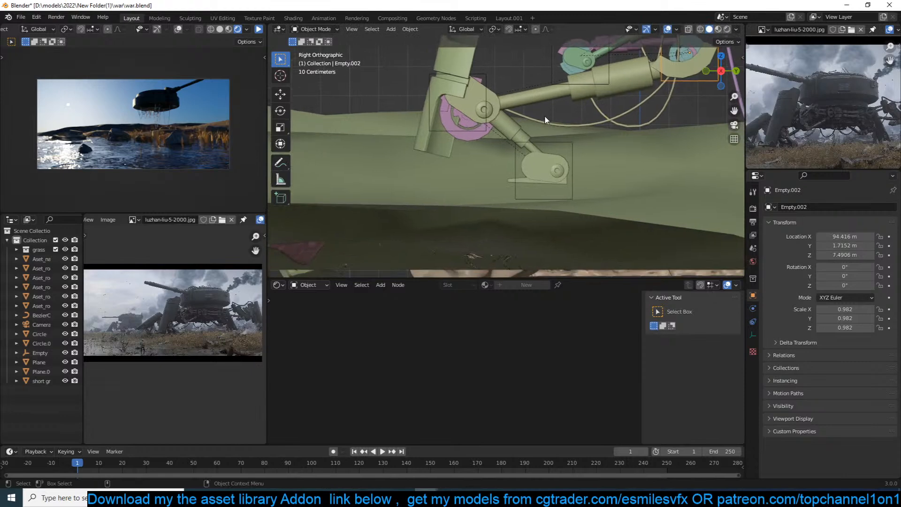
click(505, 129)
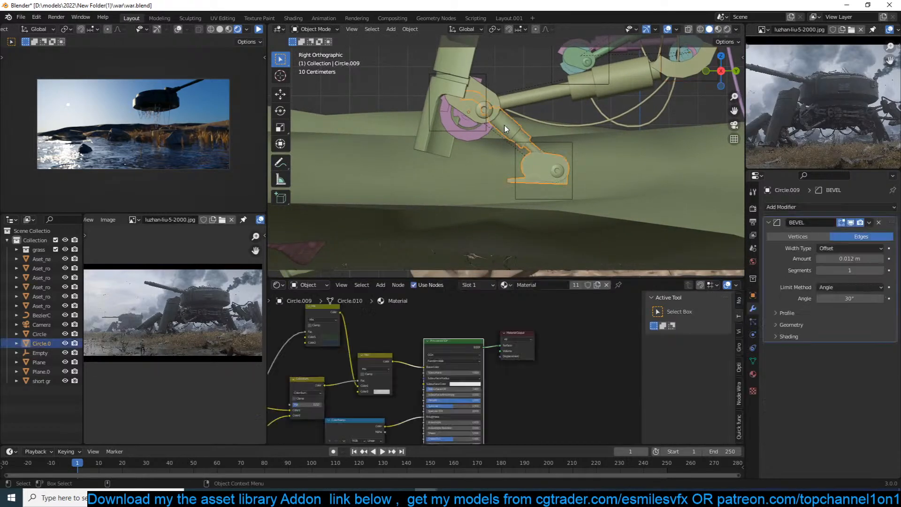
shift+click(486, 79)
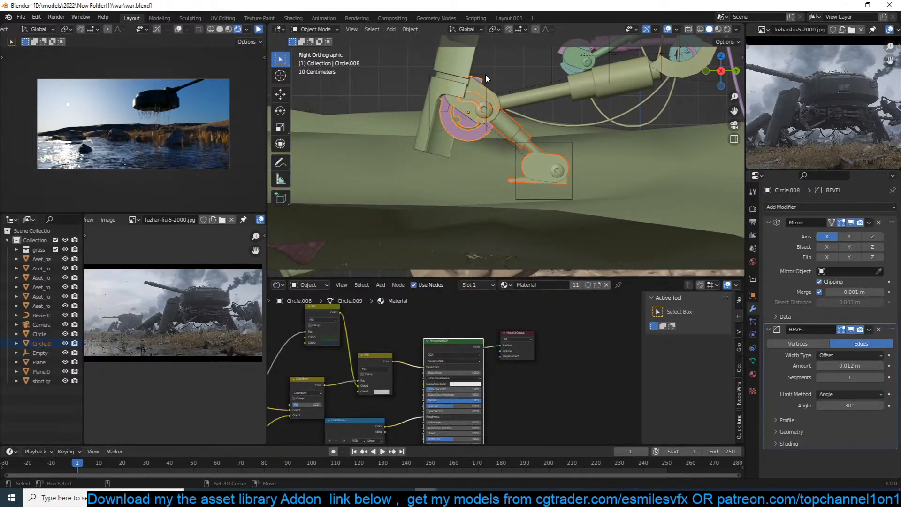
key(ctrl+p)
click(503, 109)
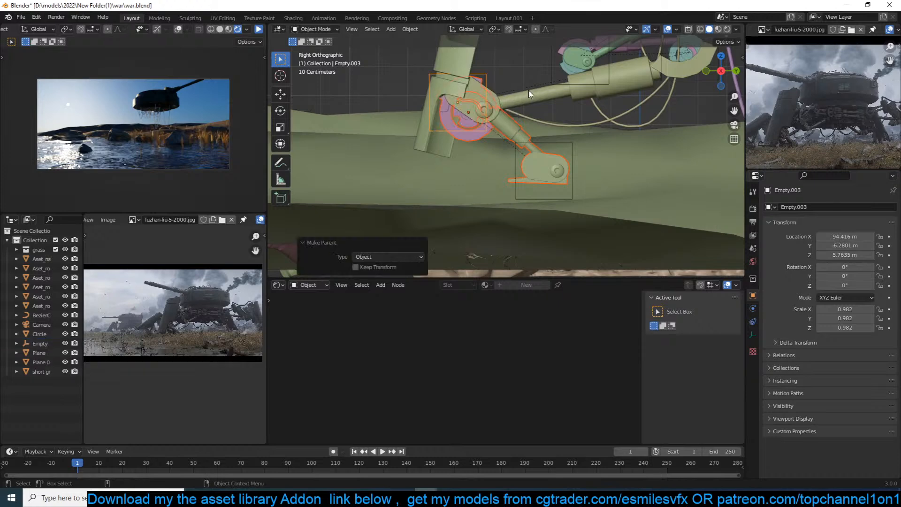
click(489, 79)
key(r)
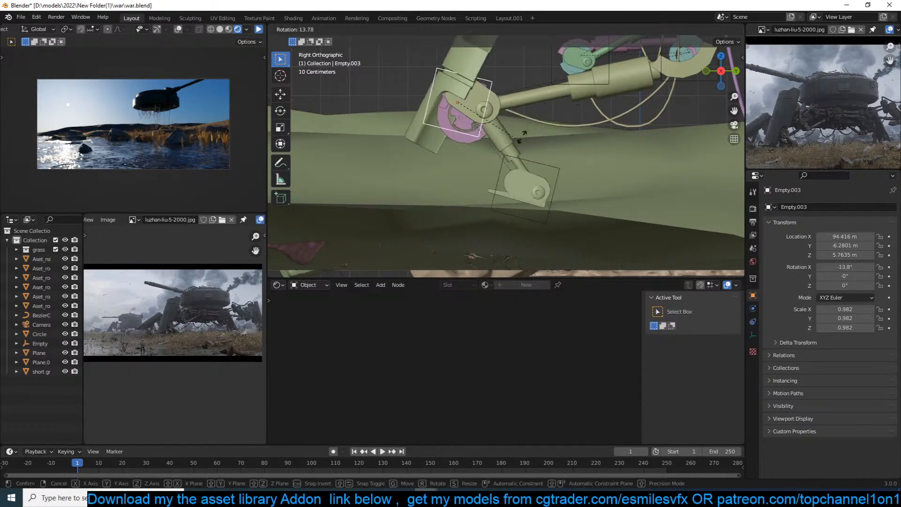
right_click(541, 154)
Swing the lower leg sideways by rotating the large arm joint's empty about the Z axis, and save the file.
click(554, 167)
click(546, 169)
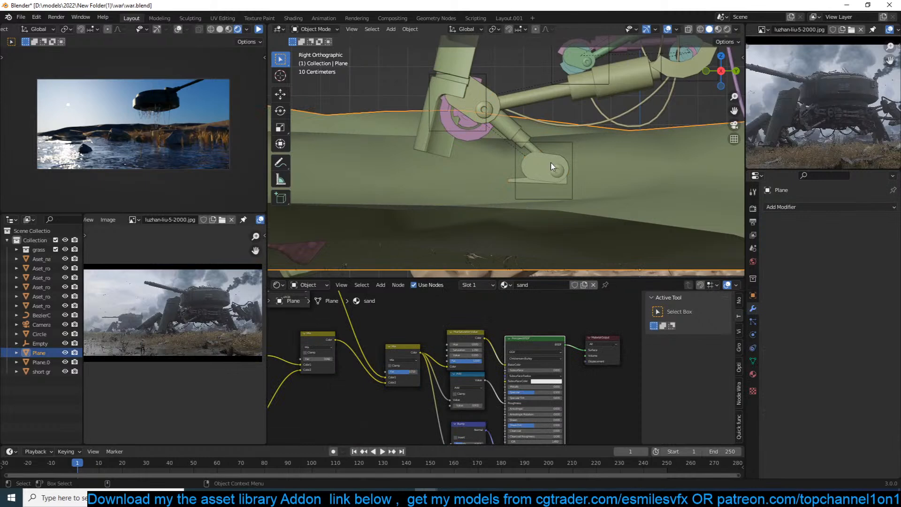
scroll(516, 178, down, 3)
scroll(538, 135, down, 2)
middle_drag(538, 135, 590, 176)
scroll(512, 181, up, 5)
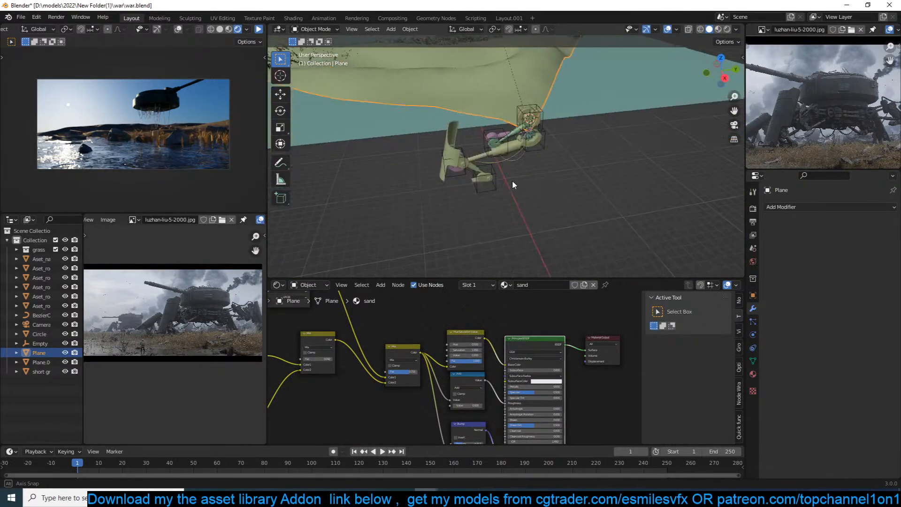
middle_drag(511, 181, 522, 123)
click(562, 143)
key(r)
key(z)
click(573, 144)
key(KP_7)
key(ctrl+s)
Move the whole leg with its empties into a new collection named LEG, and save the file.
click(543, 110)
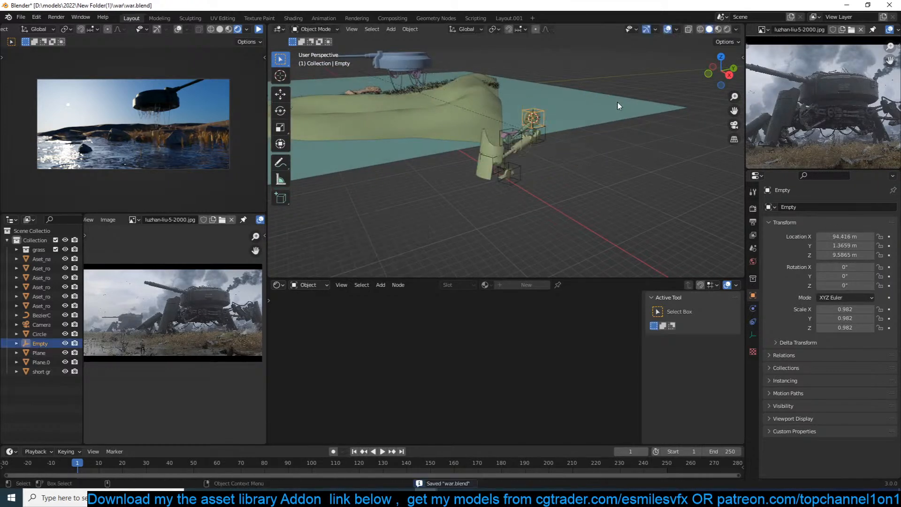
key(KP_7)
mouse_move(466, 91)
mouse_down()
mouse_move(550, 192)
mouse_move(528, 188)
mouse_up()
key(m)
click(521, 183)
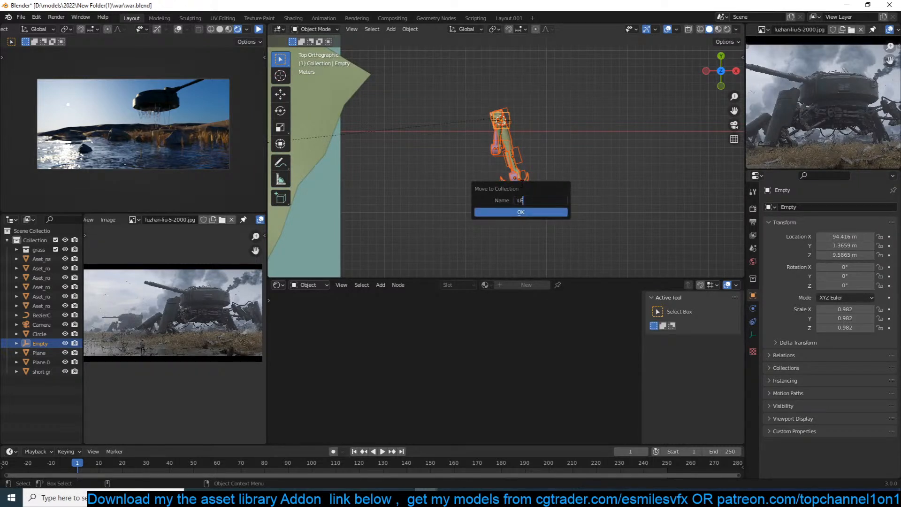
click(515, 212)
key(ctrl+s)
Clear the location of the leg's topmost empty so the leg sits at the world origin, and save the file.
middle_drag(530, 167, 514, 115)
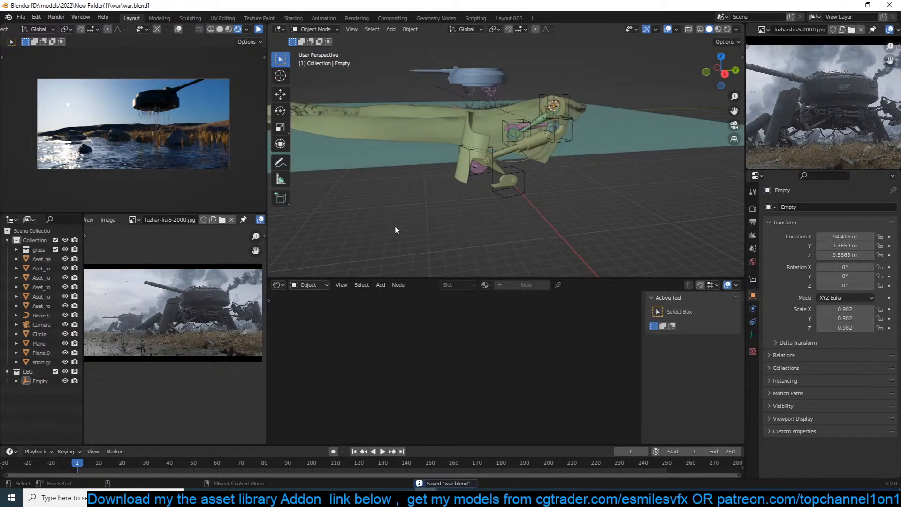
middle_drag(425, 117, 488, 133)
click(570, 89)
click(567, 93)
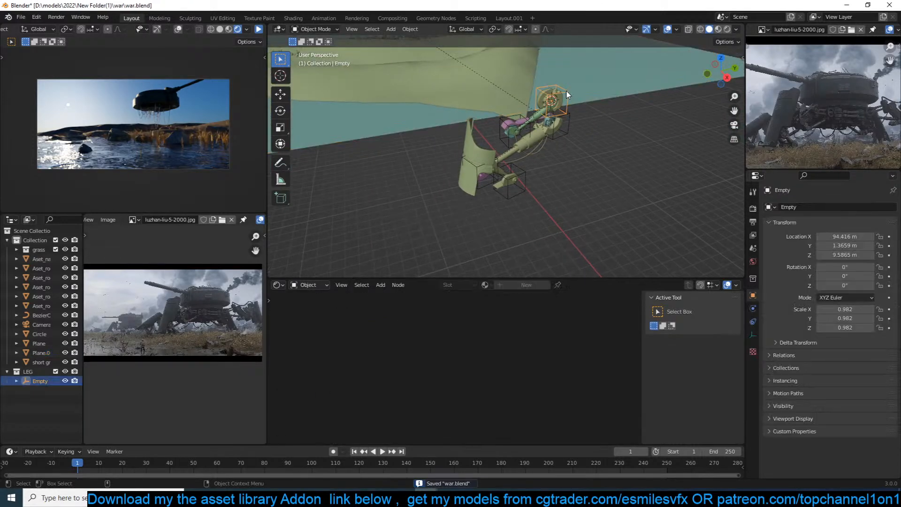
key(alt+g)
scroll(544, 72, up, 3)
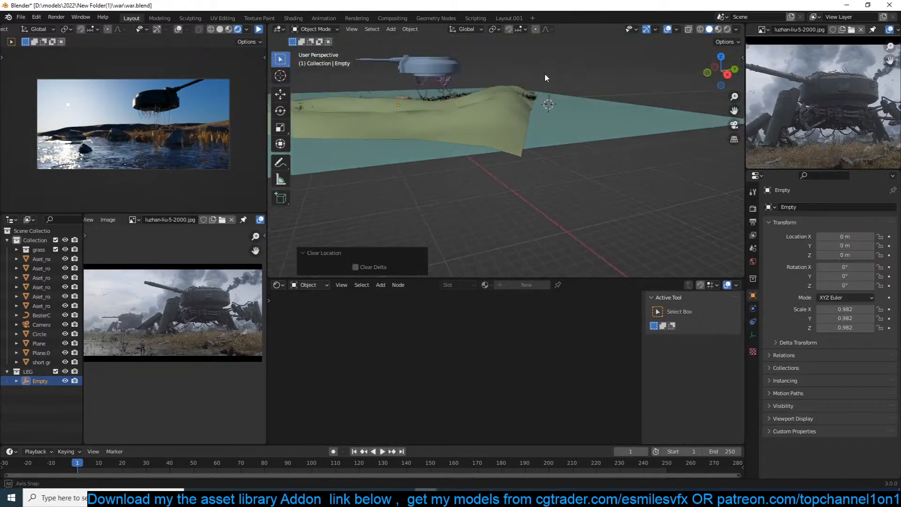
key(KP_Decimal)
scroll(544, 75, down, 6)
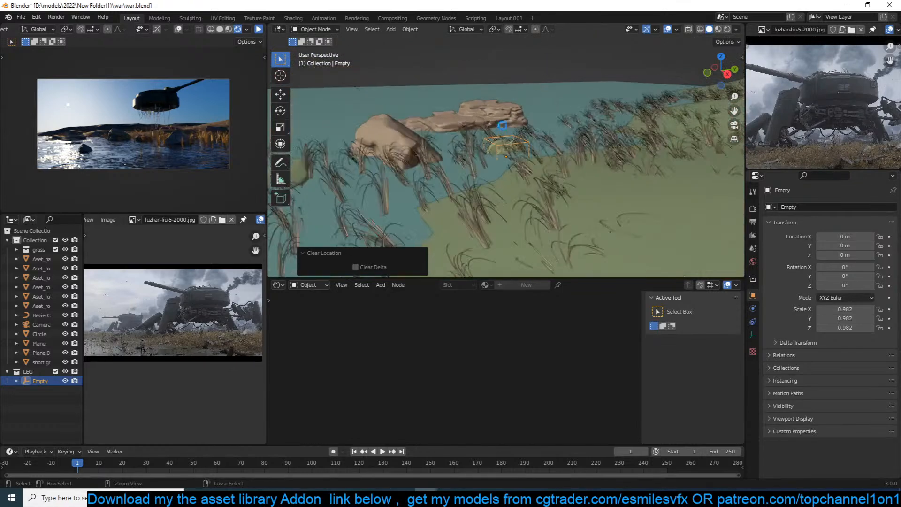
key(ctrl+s)
Add a collection instance of LEG to the scene near the turret.
scroll(433, 194, down, 5)
scroll(447, 207, down, 4)
scroll(516, 174, up, 7)
click(619, 169)
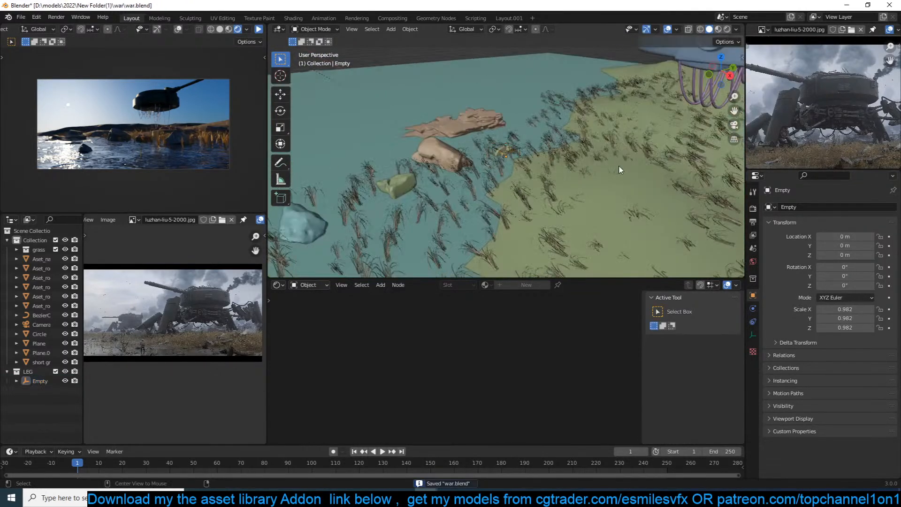
shift+middle_drag(619, 169, 485, 167)
key(shift+a)
mouse_move(471, 255)
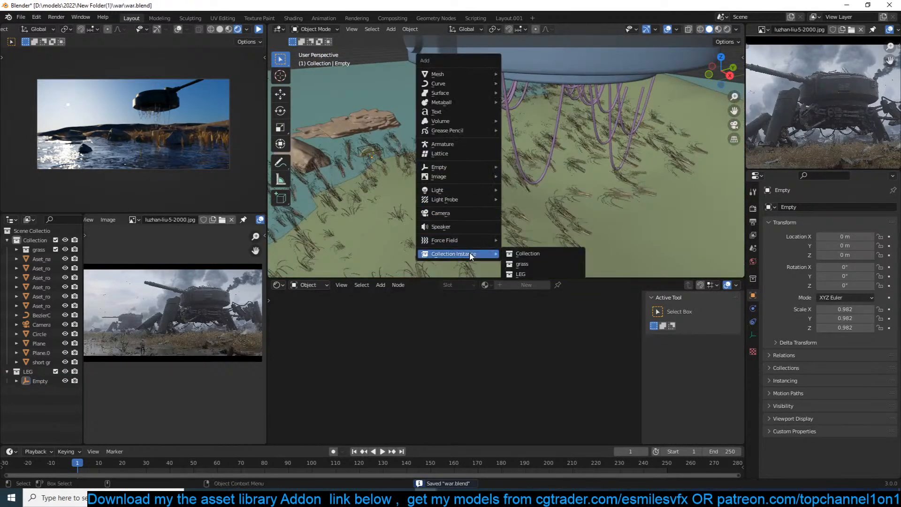
click(544, 275)
Position the leg instance beneath the turret and raise it about 8.26 m along the Z axis.
scroll(524, 168, down, 5)
key(shift+s)
click(526, 135)
middle_drag(528, 108, 567, 64)
key(g)
key(z)
click(529, 45)
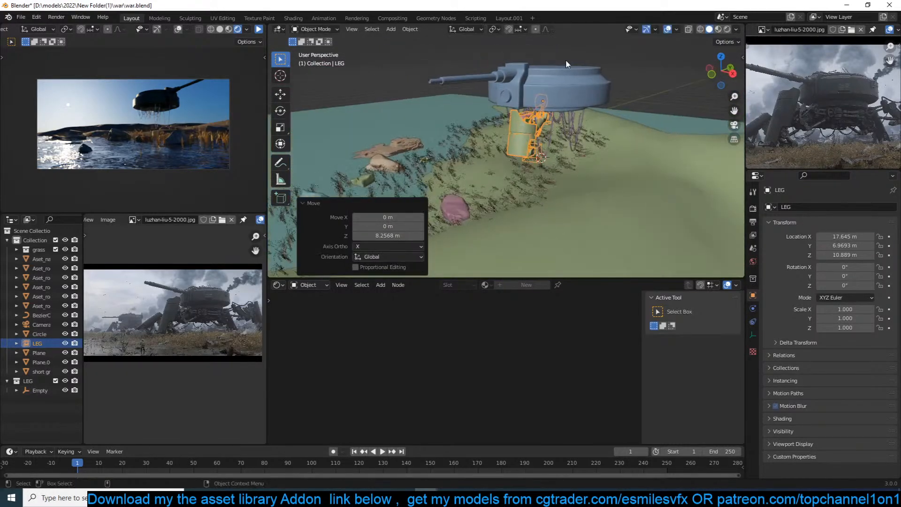
In top view, move the leg instance to the turret's edge and rotate it to point outward.
key(KP_7)
key(r)
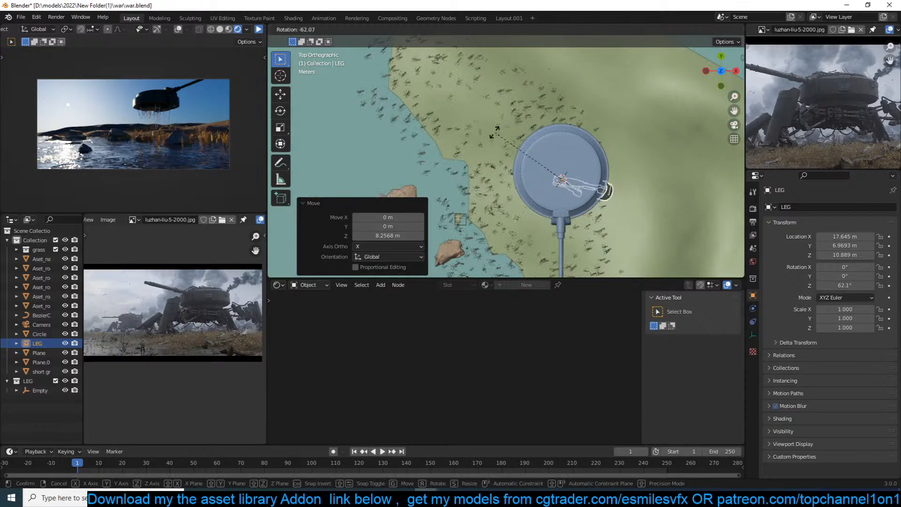
click(496, 136)
key(g)
click(620, 162)
key(r)
click(617, 198)
Make a linked duplicate of the leg instance, rotated to about -46.6° around Z, at about X 13.1 m, Y 6.2 m.
key(alt+d)
click(602, 166)
key(r)
click(585, 231)
key(g)
click(607, 224)
Make another linked duplicate of the leg for a third position around the turret and rotate it outward.
key(alt+d)
click(619, 174)
key(r)
click(530, 249)
Add a fourth linked leg at about X 23.1 m, Y 12.8 m, rotated to about -250° around Z, and save the file.
key(alt+d)
click(613, 161)
key(r)
click(555, 177)
key(g)
click(557, 203)
middle_drag(536, 155, 514, 91)
scroll(514, 91, up, 4)
key(ctrl+s)
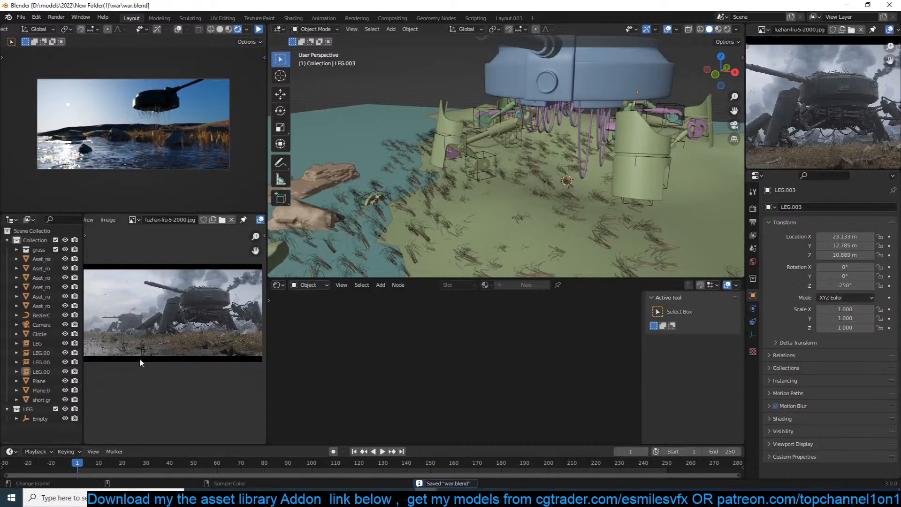
Select the small arm joint's empty in the original leg and rotate it to adjust the pose of all legs.
middle_drag(488, 123, 479, 129)
click(482, 122)
right_click(482, 124)
mouse_move(558, 176)
middle_down()
mouse_move(571, 183)
mouse_move(545, 188)
middle_up()
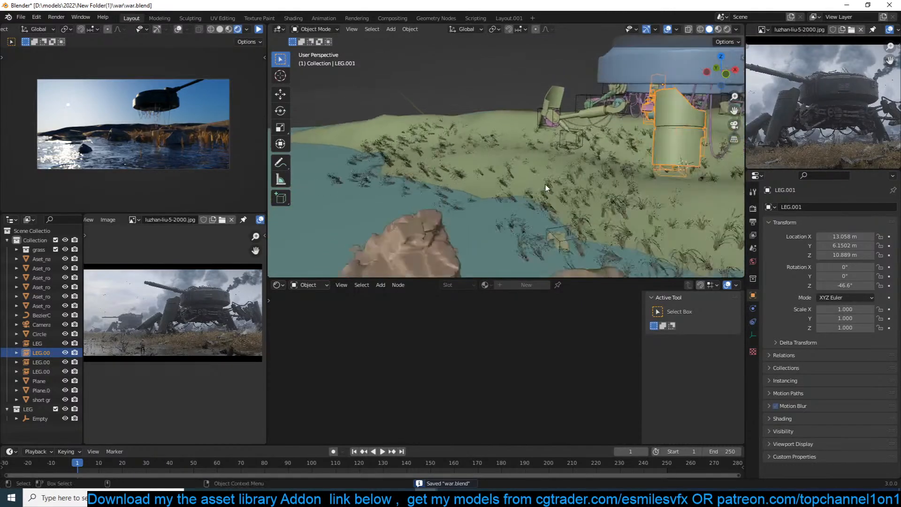
click(570, 252)
click(565, 227)
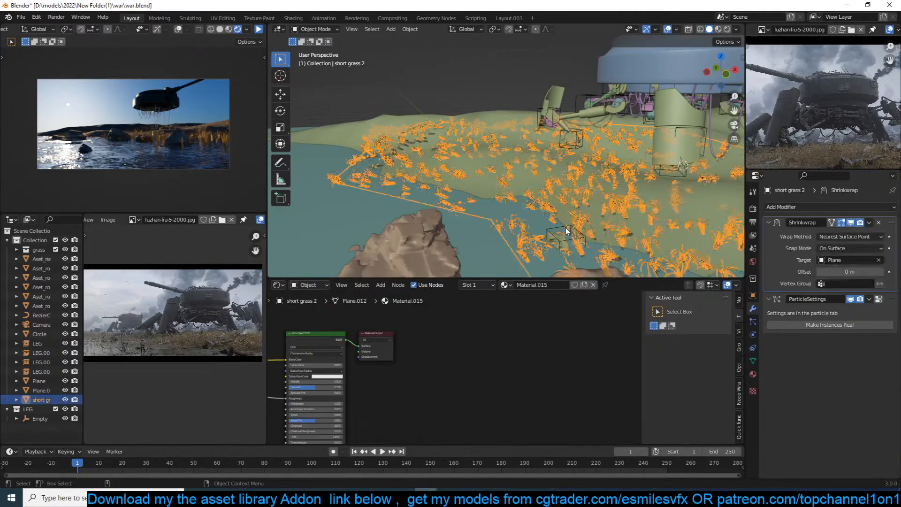
click(565, 227)
shift+middle_drag(565, 227, 385, 127)
click(386, 126)
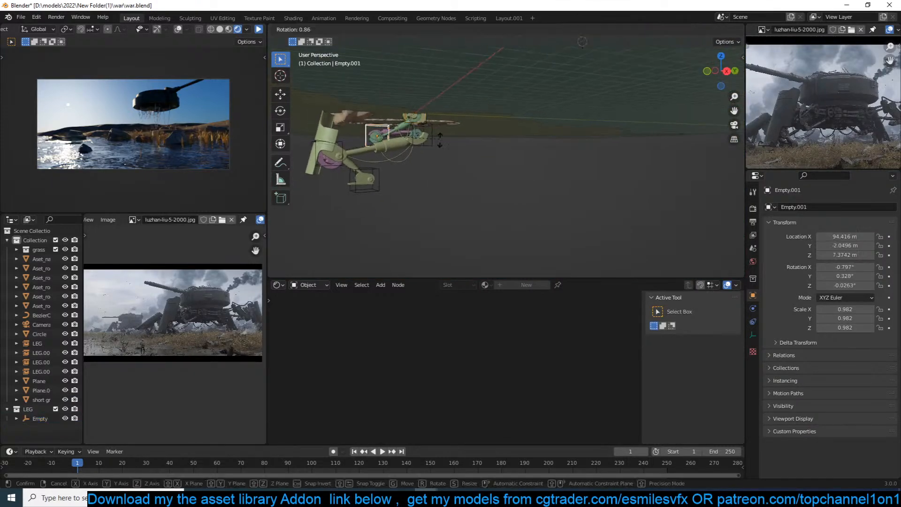
key(r)
click(432, 166)
Rotate the original leg's large arm joint empty by about -27.2° in the view plane.
click(428, 148)
key(r)
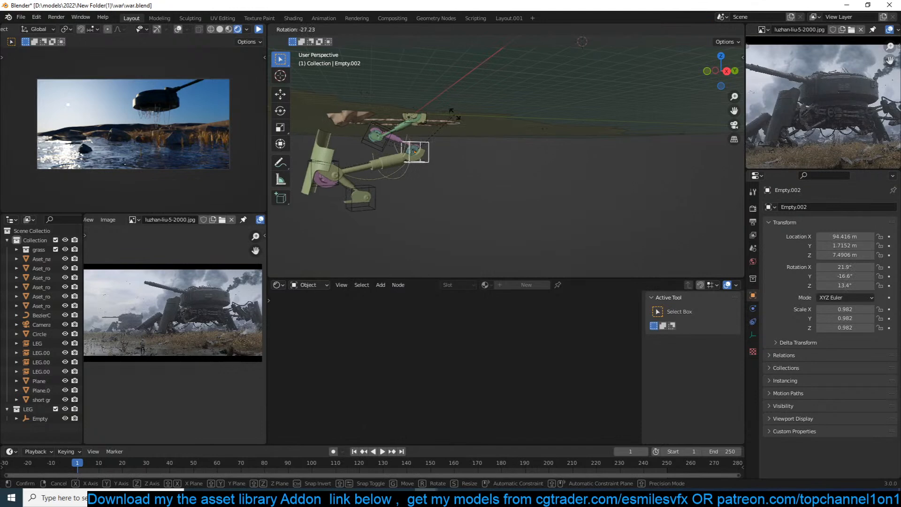
click(454, 113)
middle_drag(455, 113, 560, 129)
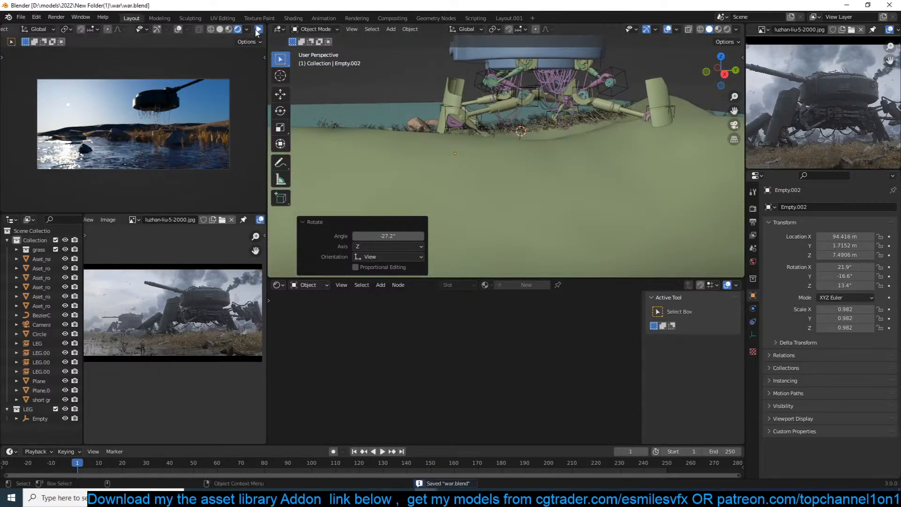
Duplicate the original leg instance, rotate the copy 90° around Y and place it under the turret at about X 16 m, Y 7.3 m.
middle_drag(351, 119, 641, 124)
scroll(503, 173, up, 4)
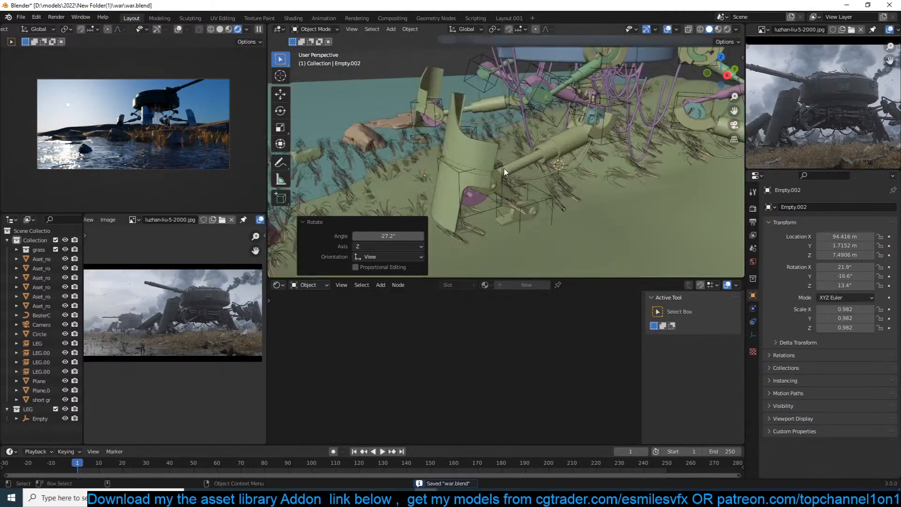
middle_drag(503, 172, 485, 152)
scroll(483, 162, down, 2)
shift+middle_drag(518, 94, 506, 154)
click(442, 131)
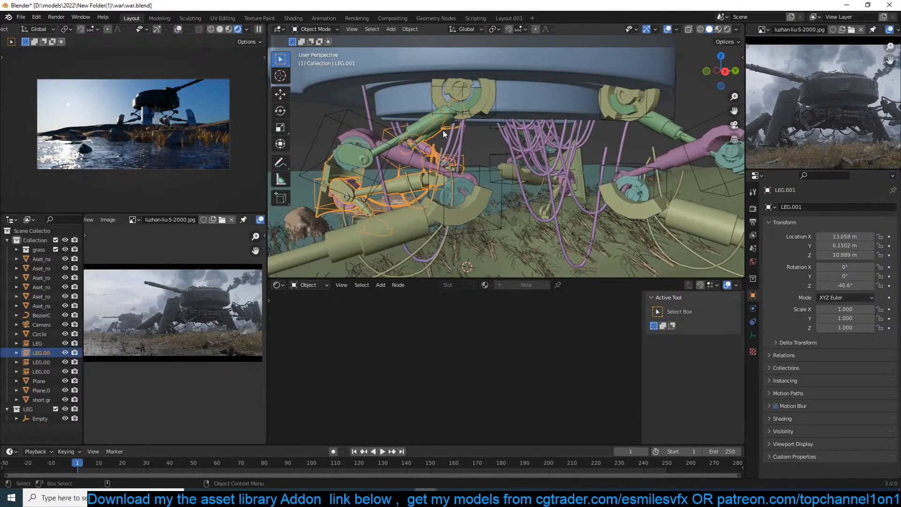
click(426, 127)
scroll(463, 154, down, 2)
key(KP_7)
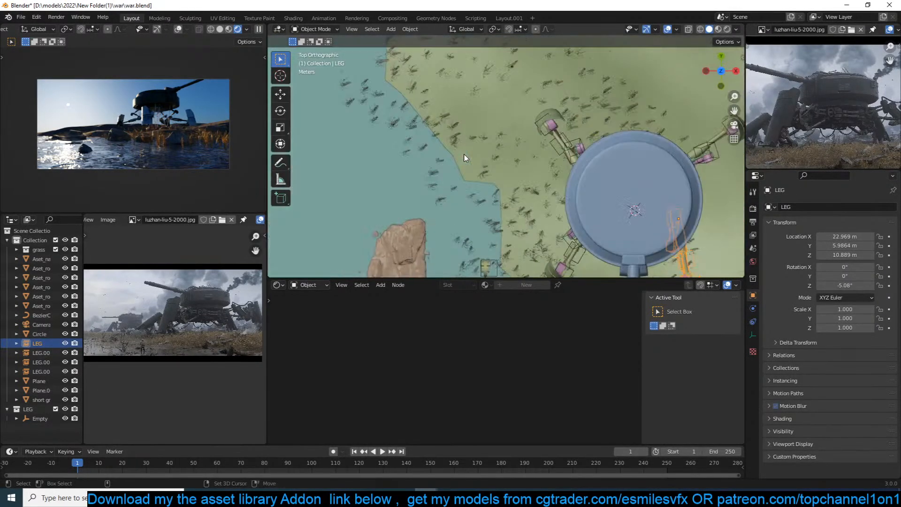
key(shift+d)
key(Escape)
scroll(503, 133, down, 3)
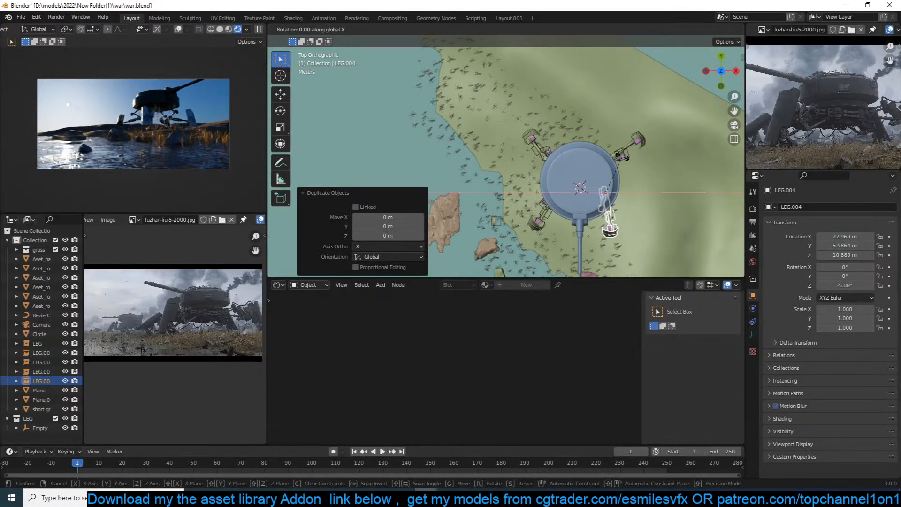
text(ry90)
key(Return)
key(g)
click(484, 139)
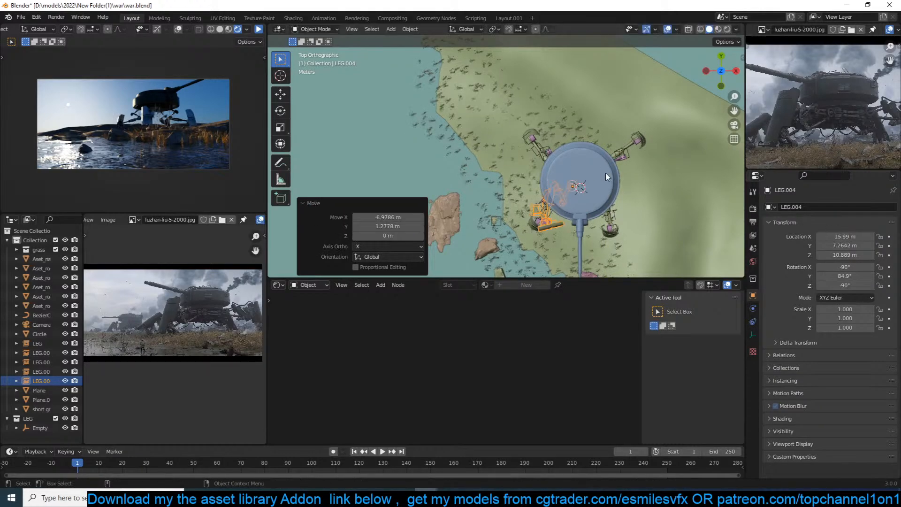
Add two linked duplicates of the sideways leg in place, turned to about -212° and -283° around Z.
key(alt+d)
key(r)
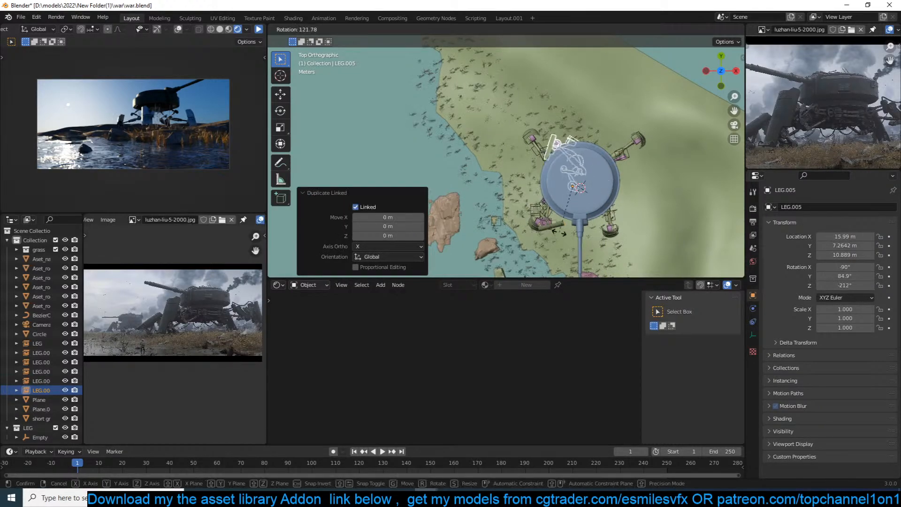
click(559, 232)
key(alt+d)
right_click(563, 232)
key(r)
click(528, 242)
Lower the last sideways leg copy by about 1.3 m along Z and trackball-rotate it to about -107°, 84.2°, -306°.
middle_drag(528, 239, 458, 154)
scroll(475, 129, up, 3)
click(477, 134)
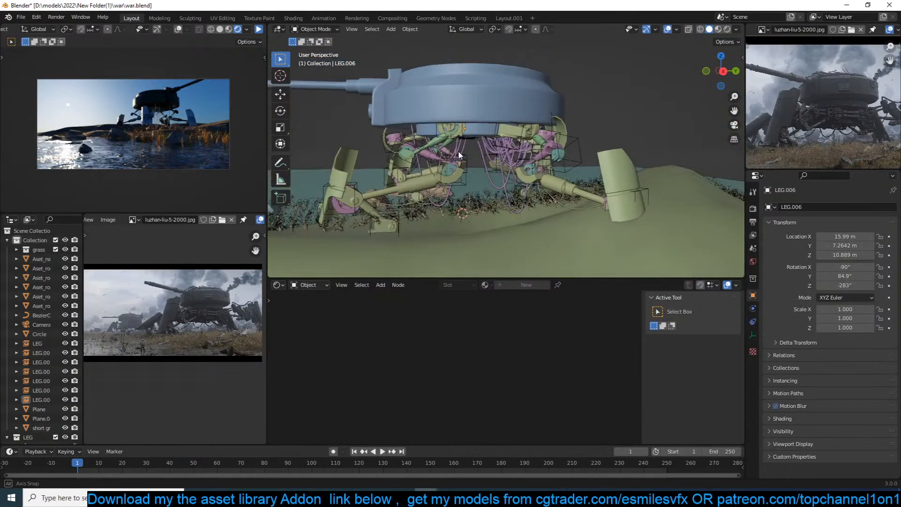
click(513, 127)
key(g)
key(z)
click(512, 140)
key(r)
key(r)
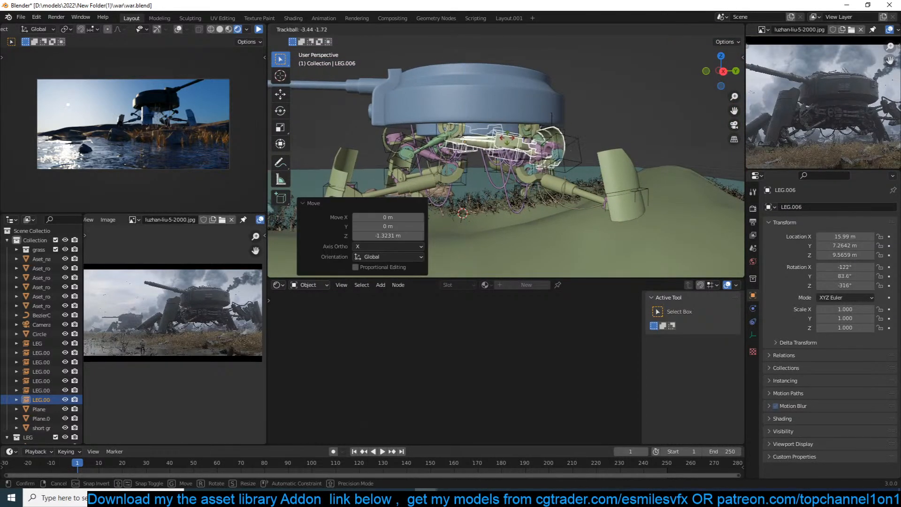
click(505, 140)
click(490, 154)
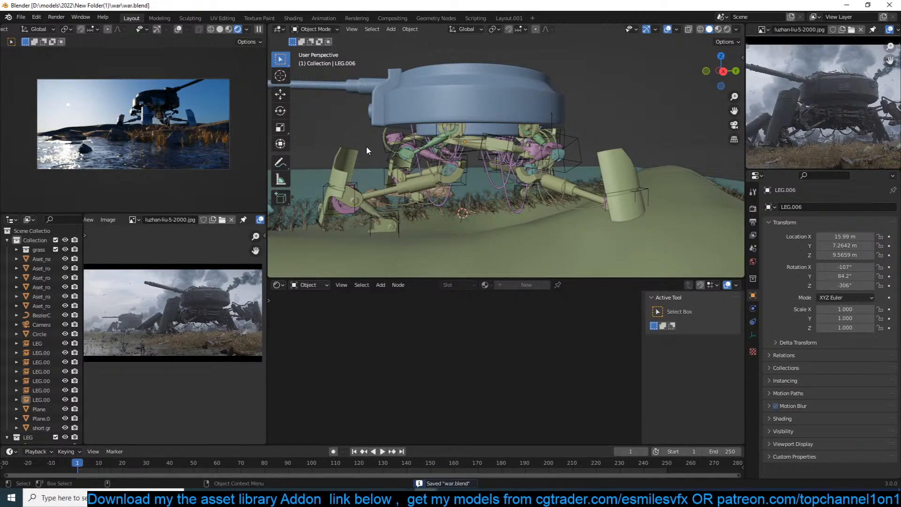
Hide the sand terrain, the short grass and the water plane to isolate the machine in top view.
click(418, 90)
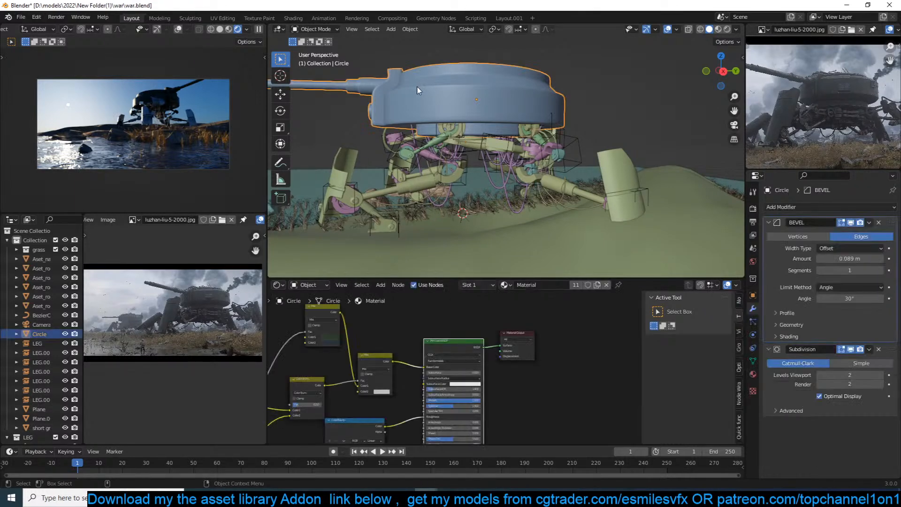
key(KP_7)
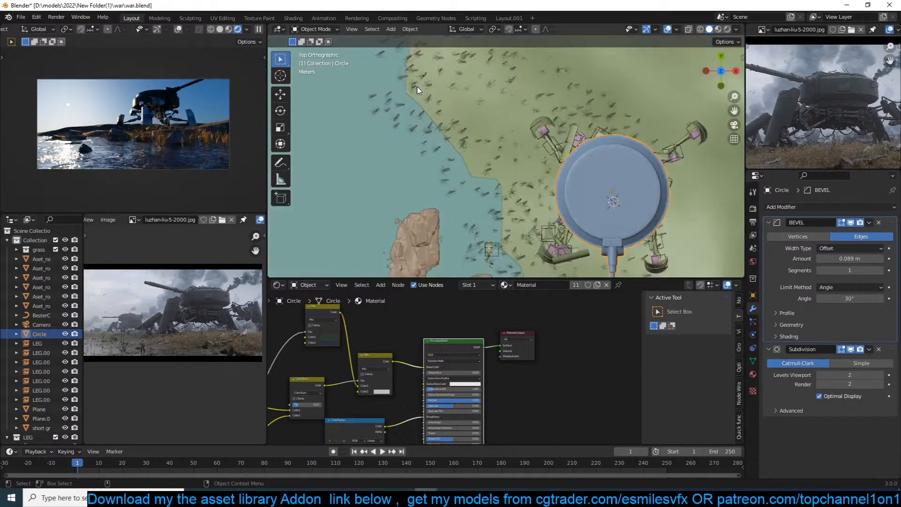
click(633, 181)
scroll(563, 174, down, 2)
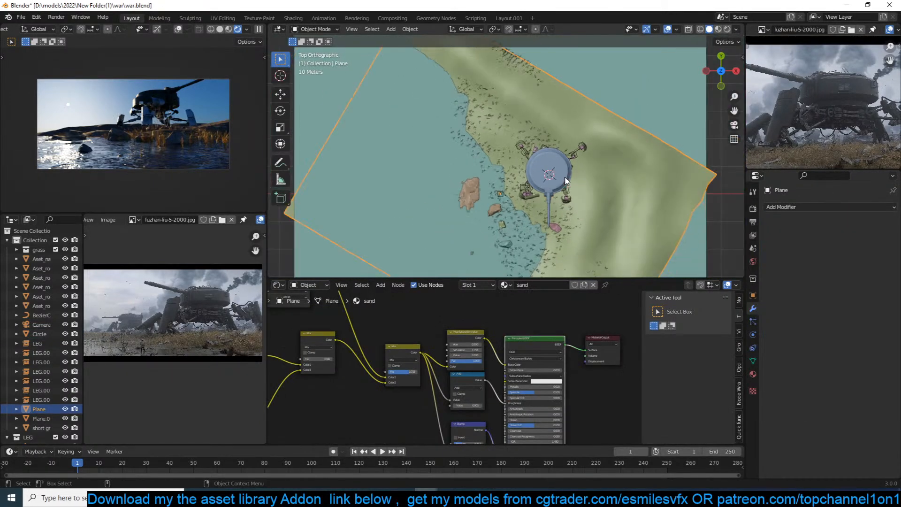
scroll(566, 180, up, 3)
key(h)
click(539, 106)
key(h)
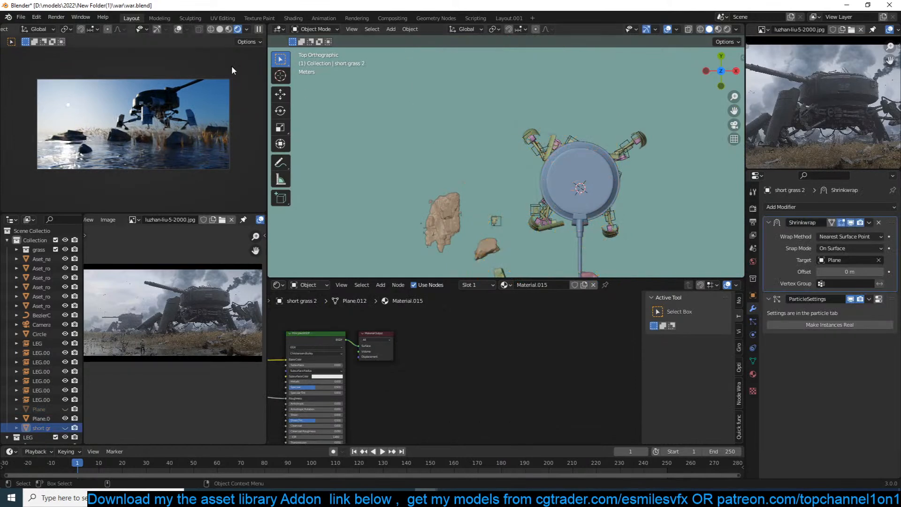
drag(512, 155, 512, 155)
shift+middle_drag(488, 149, 444, 134)
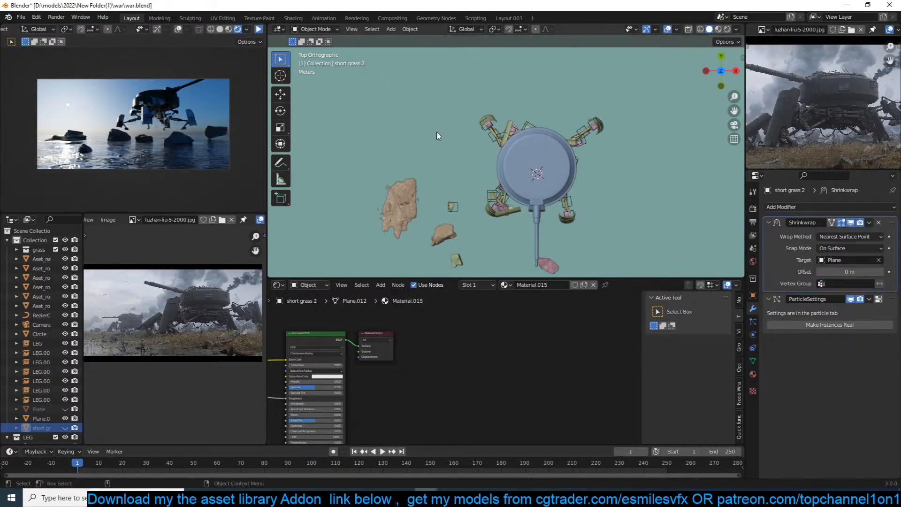
click(440, 134)
key(h)
Select the turret with all its attached legs and cables, move them to a new collection named "tank" and save the file.
drag(475, 102, 603, 242)
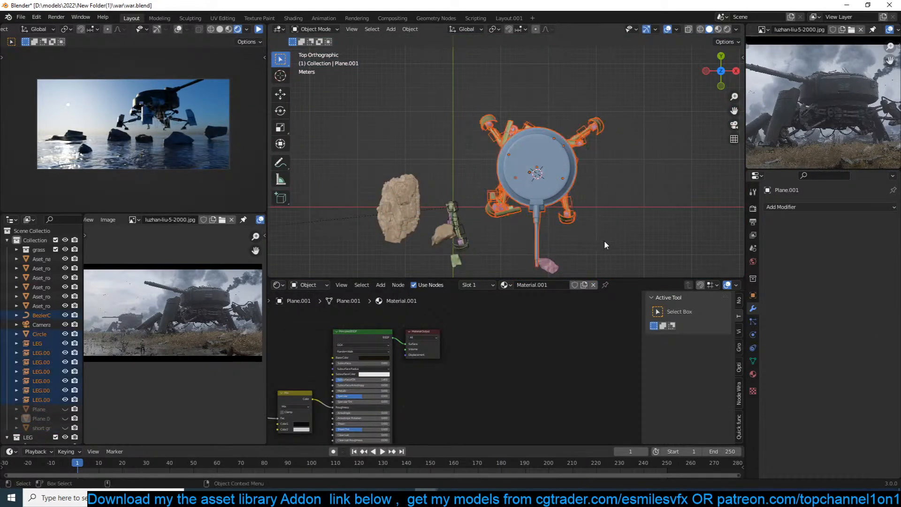
shift+middle_drag(556, 193, 559, 186)
key(m)
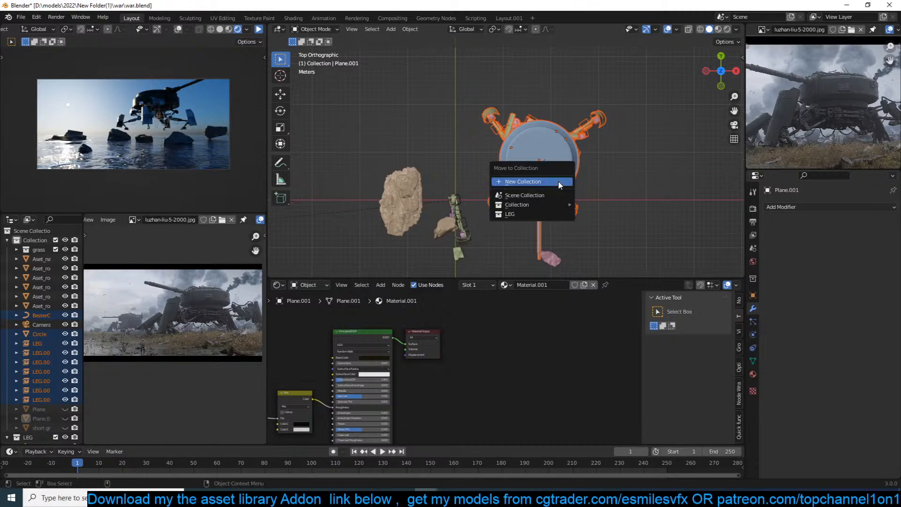
click(558, 181)
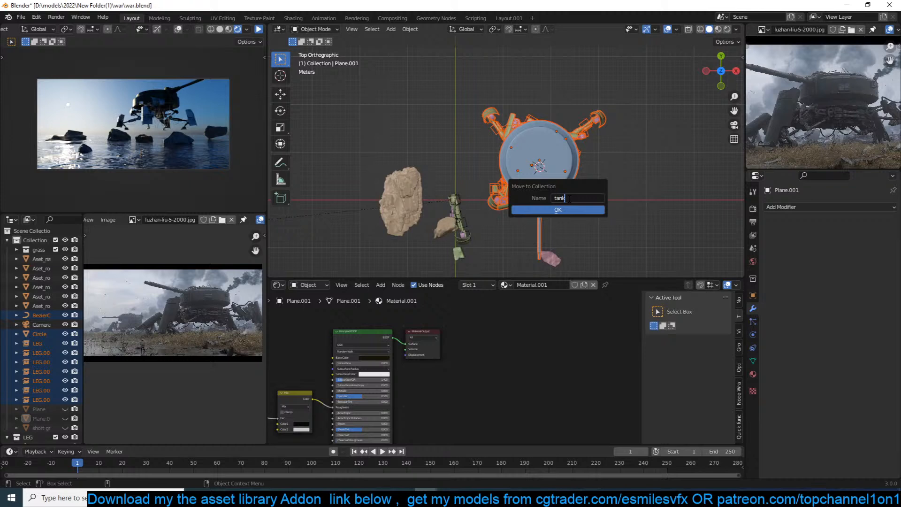
click(550, 207)
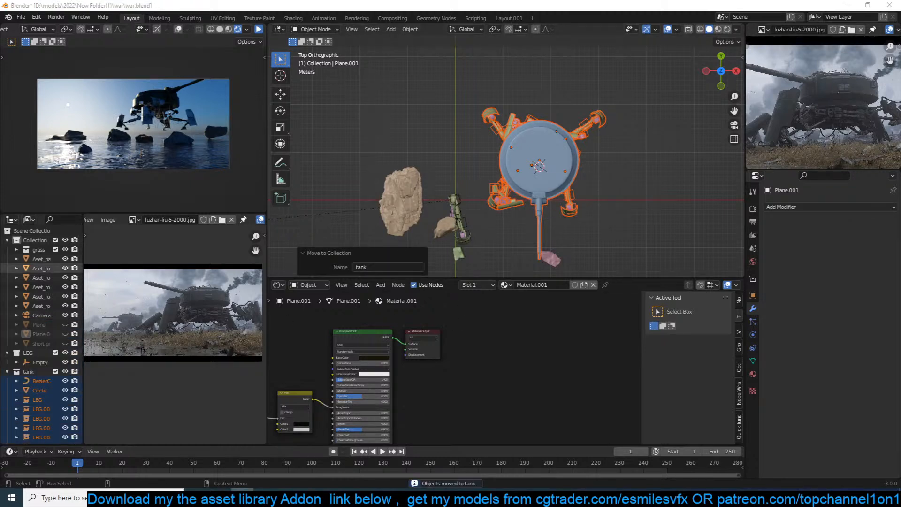
click(592, 202)
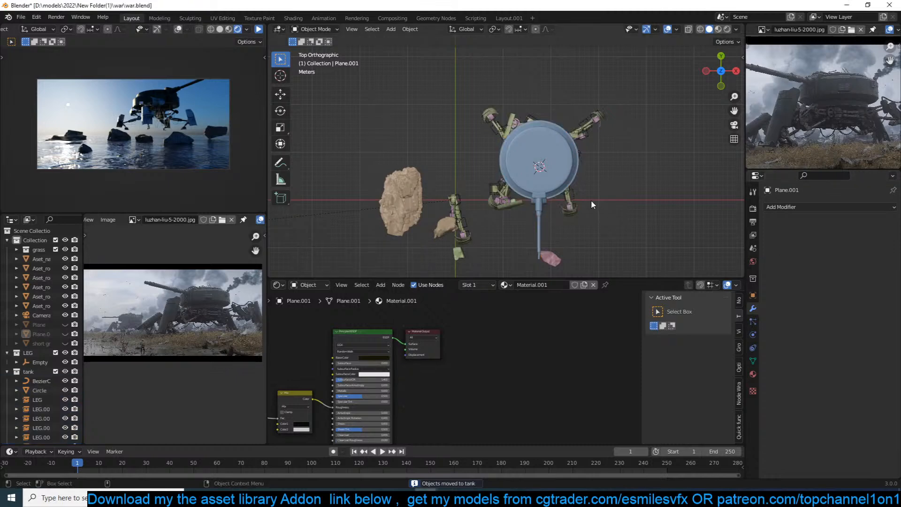
key(ctrl+s)
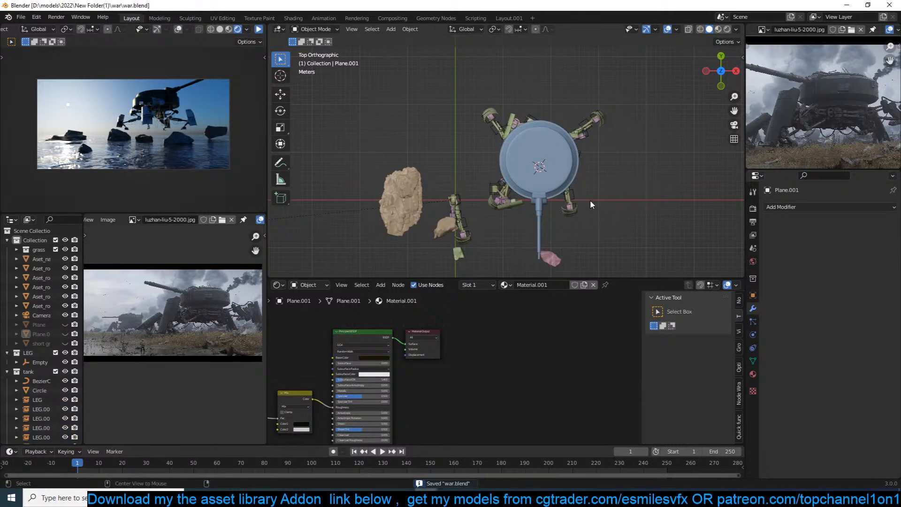
Unhide all hidden objects and save the file.
key(alt+h)
middle_drag(589, 200, 558, 152)
key(ctrl+s)
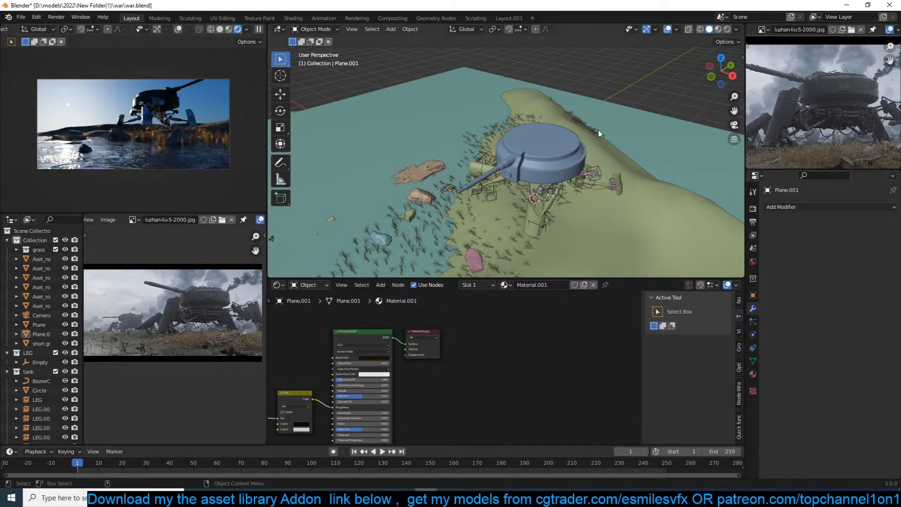
Flatten the sand terrain by scaling it along Z to about 0.032.
click(620, 167)
scroll(623, 122, down, 3)
key(s)
key(z)
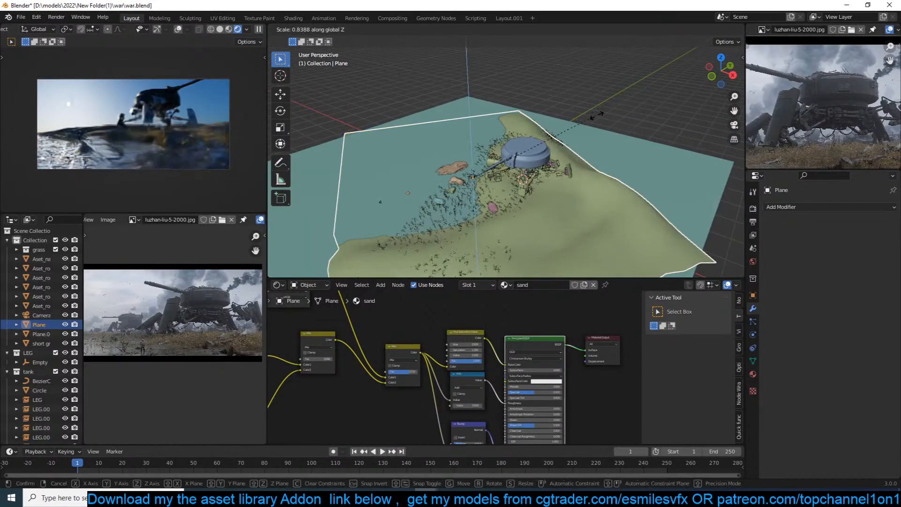
click(481, 177)
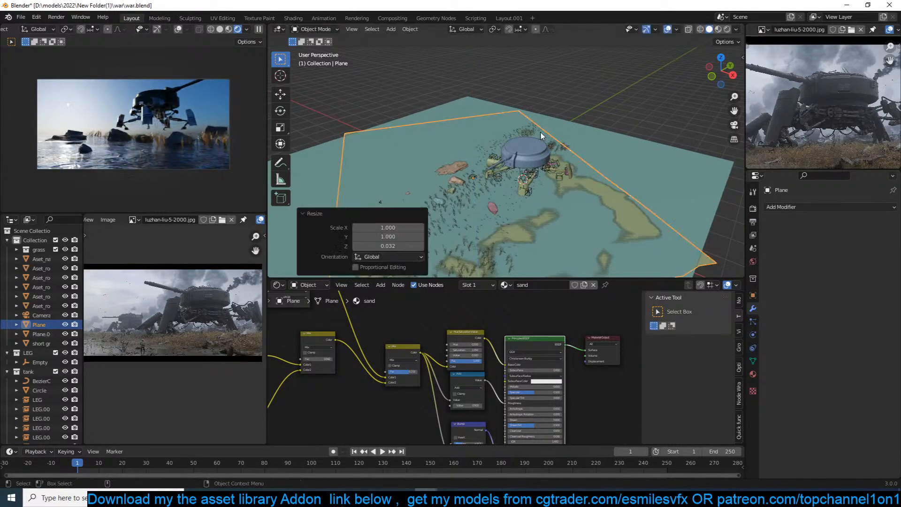
Raise the flattened terrain's relief by scaling it along Z by about 1.259 and again by about 1.074.
middle_drag(540, 132, 621, 170)
key(s)
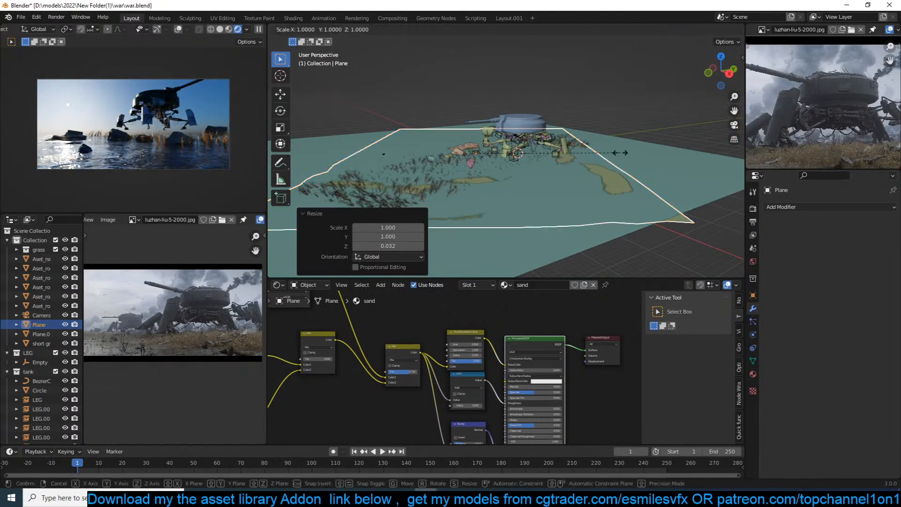
key(z)
click(639, 129)
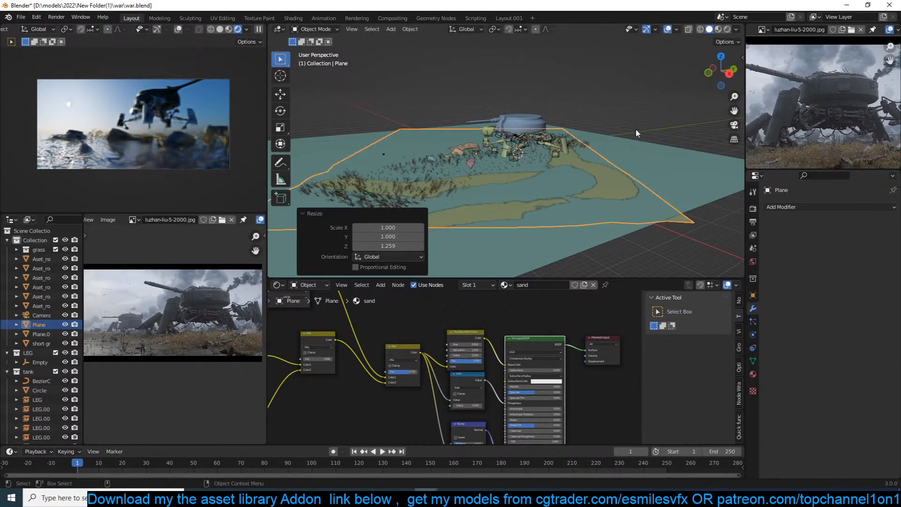
middle_drag(621, 140, 648, 133)
key(s)
key(z)
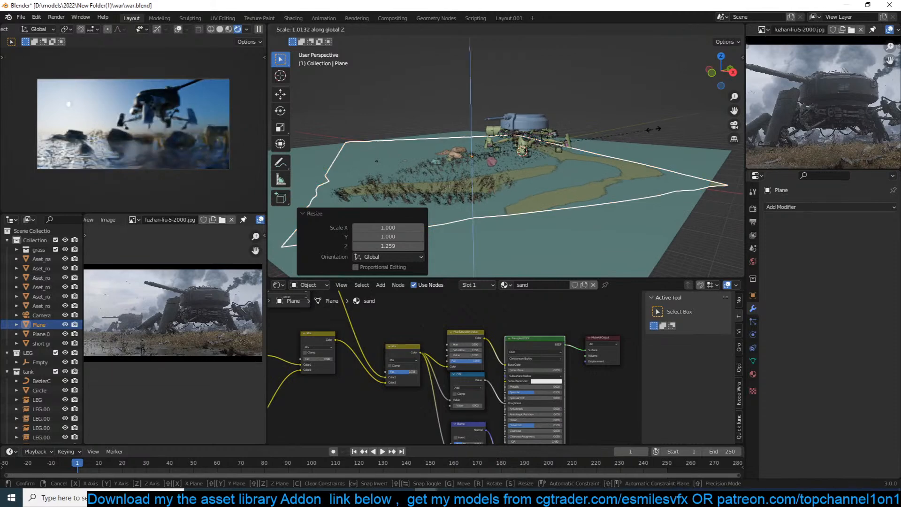
click(275, 45)
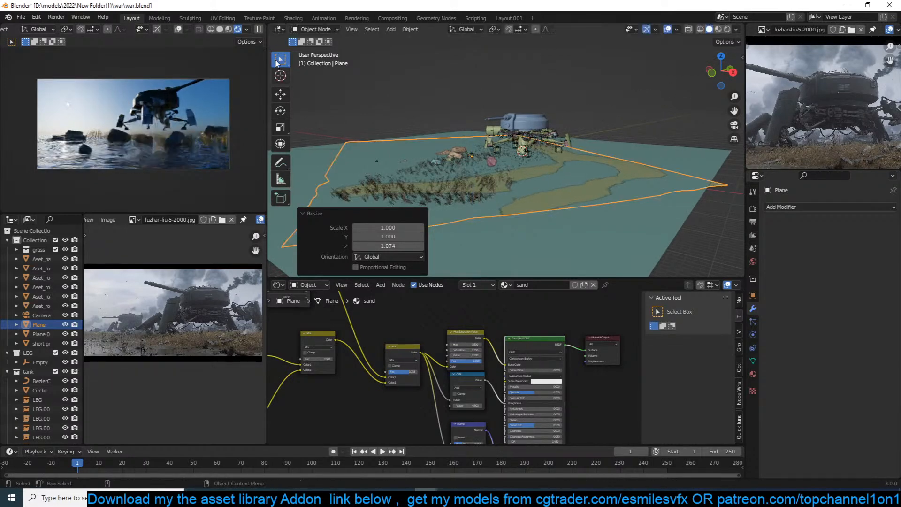
click(450, 105)
Reframe the camera by moving it to about X -11 m, Y -31.9 m, Z 2.4 m, and save the file.
key(KP_0)
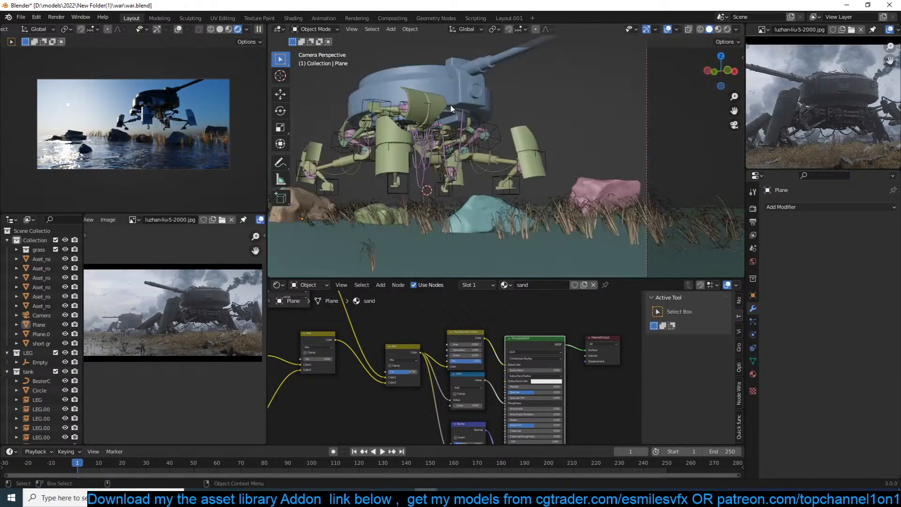
click(508, 106)
key(g)
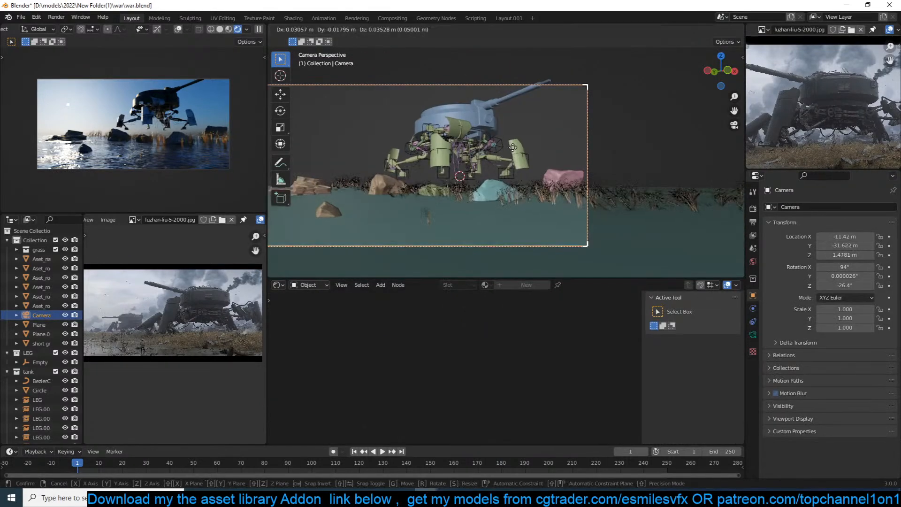
click(527, 116)
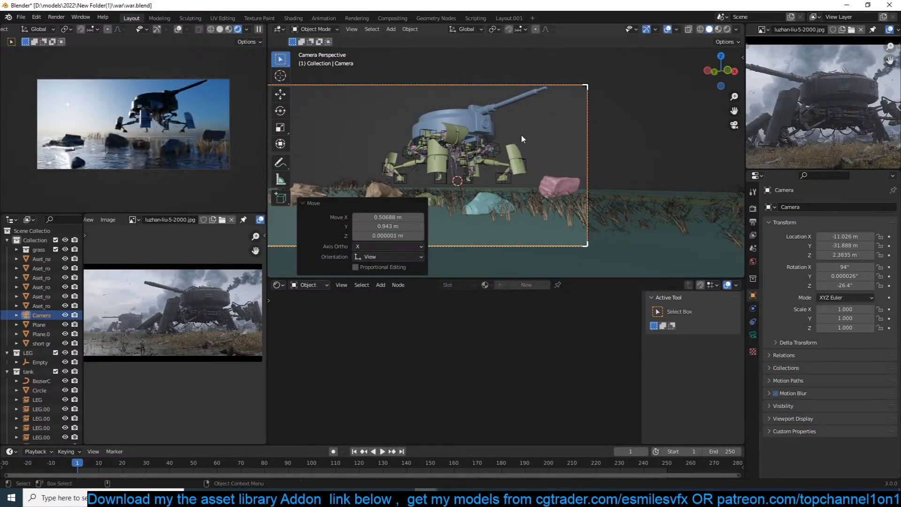
key(ctrl+s)
Select the sand terrain and scale it along Z by about 1.887.
middle_drag(526, 194, 499, 224)
click(656, 228)
click(647, 220)
middle_drag(646, 220, 608, 178)
click(629, 208)
middle_drag(628, 207, 583, 177)
key(s)
key(z)
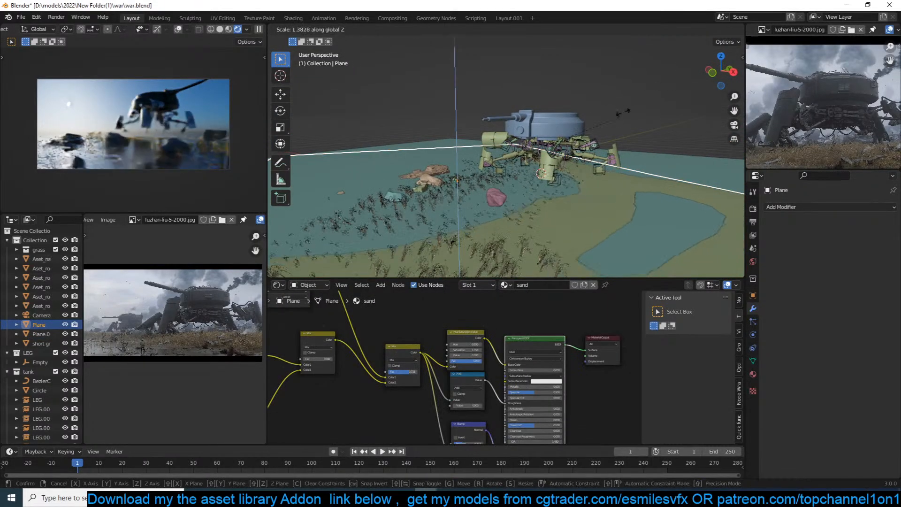
click(670, 78)
Duplicate the terrain behind the original, rotate the copy about -48.9° in top view and move it about -68.8 m in X, -5.8 m in Y.
key(KP_7)
scroll(646, 98, down, 5)
shift+middle_drag(627, 128, 637, 164)
scroll(637, 164, down, 1)
key(shift+d)
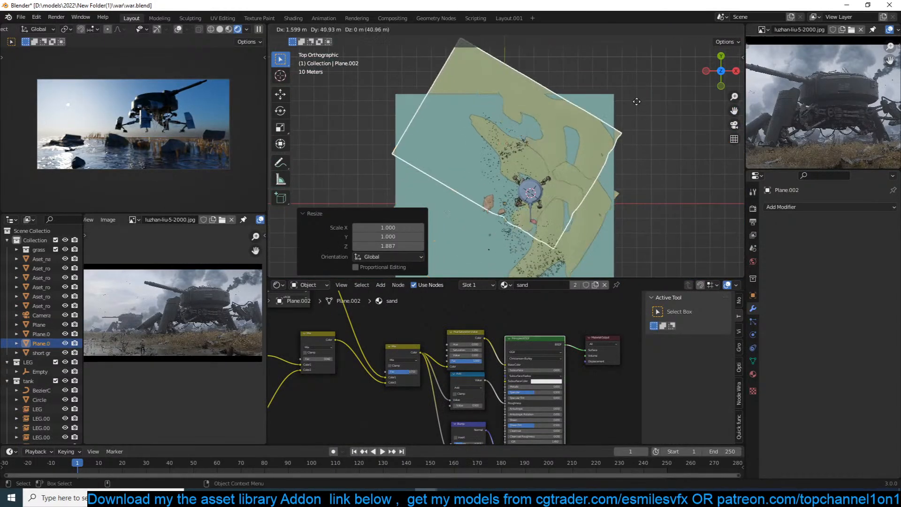
click(624, 102)
key(r)
click(599, 212)
key(g)
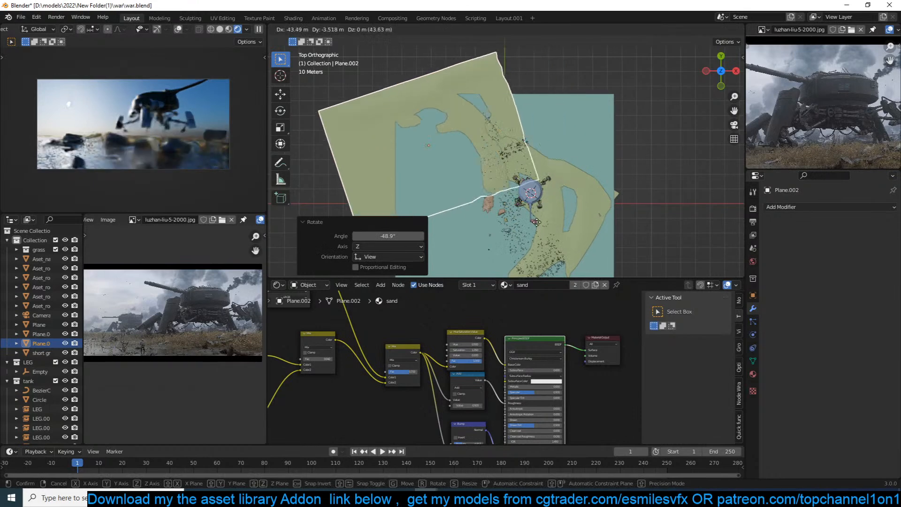
click(501, 222)
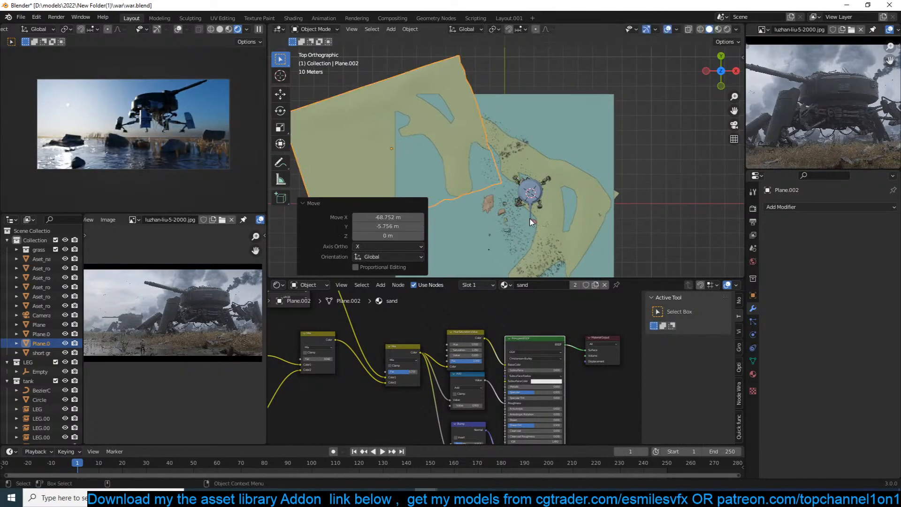
Hide the original tank collection and add a collection instance of tank to the scene.
middle_drag(529, 217, 479, 136)
click(513, 164)
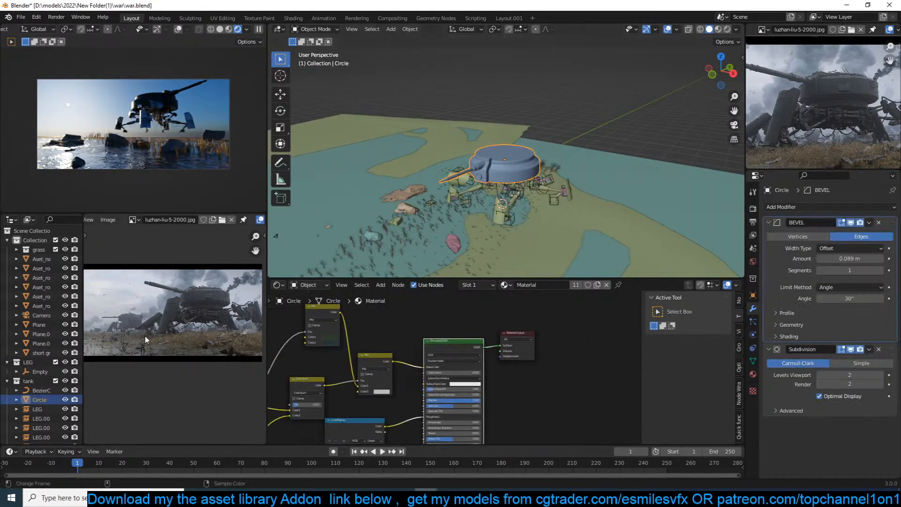
click(65, 380)
shift+middle_drag(509, 163, 506, 147)
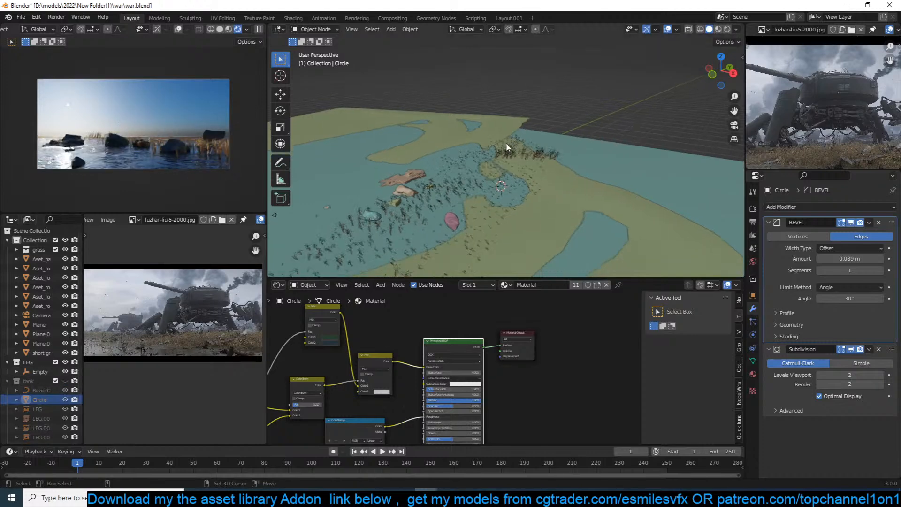
key(shift+a)
mouse_move(479, 219)
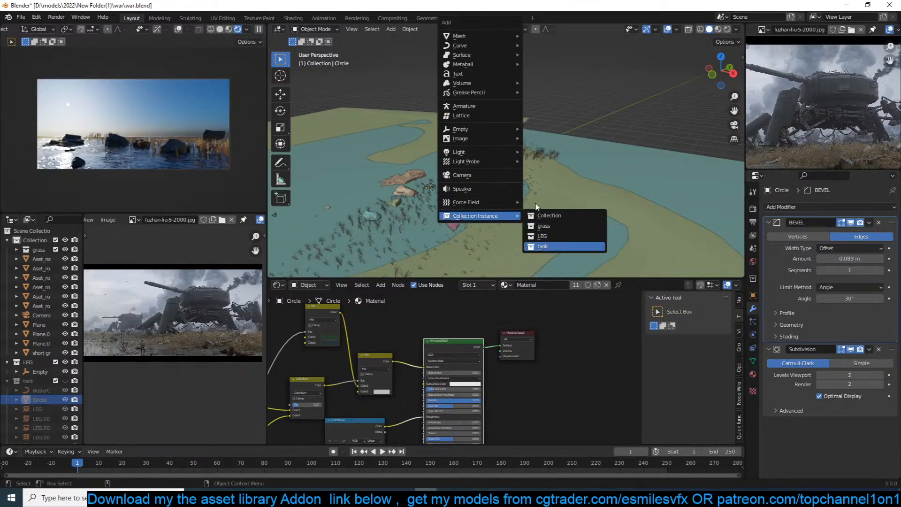
click(542, 247)
Move the tank instance in top view by about -15.4 m in X and 1.5 m in Y.
key(KP_7)
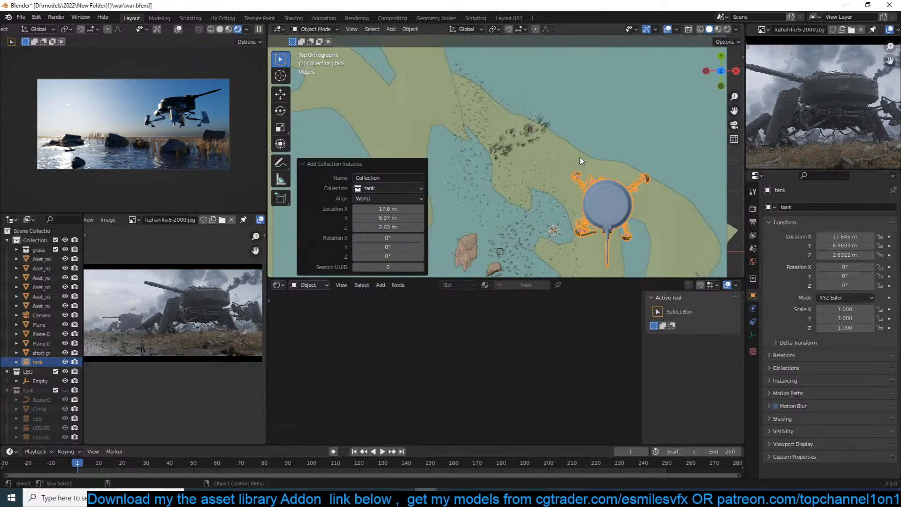
key(g)
click(542, 171)
middle_drag(592, 168, 568, 101)
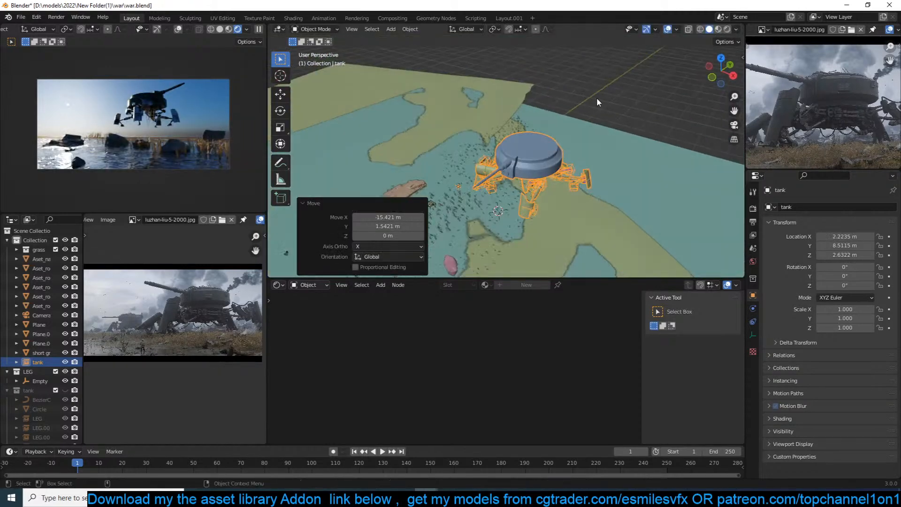
Rotate the tank instance to about -45.5° around Z and move it to about X -0.96 m, Y 1.58 m, Z -2.9 m.
key(KP_7)
key(r)
click(625, 217)
middle_drag(625, 217, 579, 120)
key(g)
click(544, 112)
key(g)
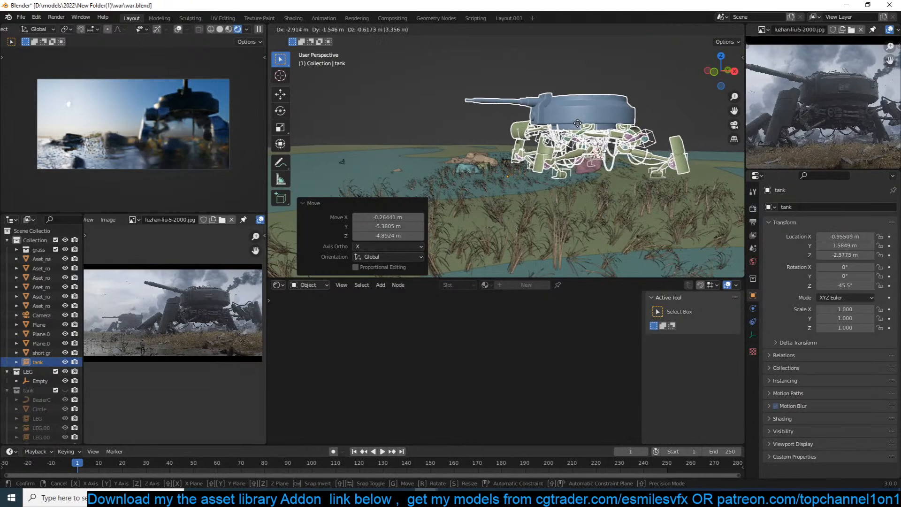
click(580, 123)
Tilt the tank instance about -5.7° with a trackball rotation and move it about -0.5 m in X, -0.4 m in Y, -1.5 m in Z.
key(r)
key(r)
click(611, 127)
key(g)
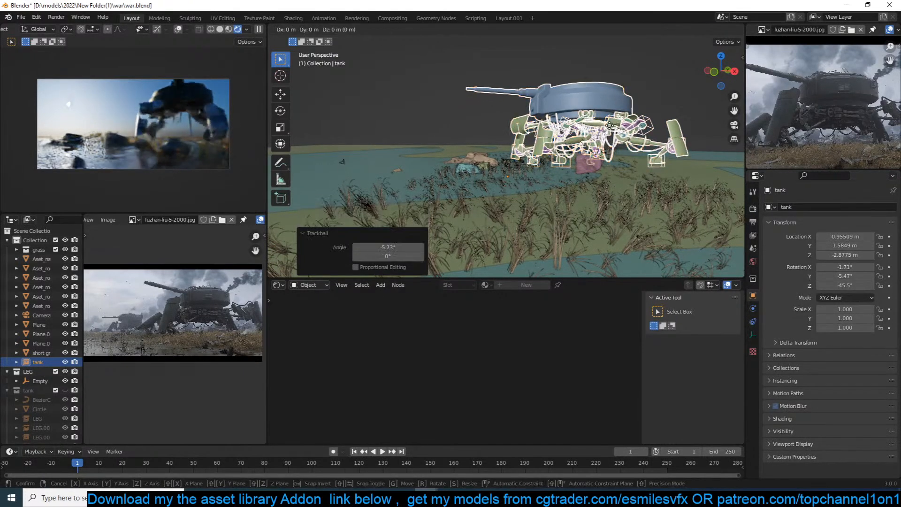
click(608, 134)
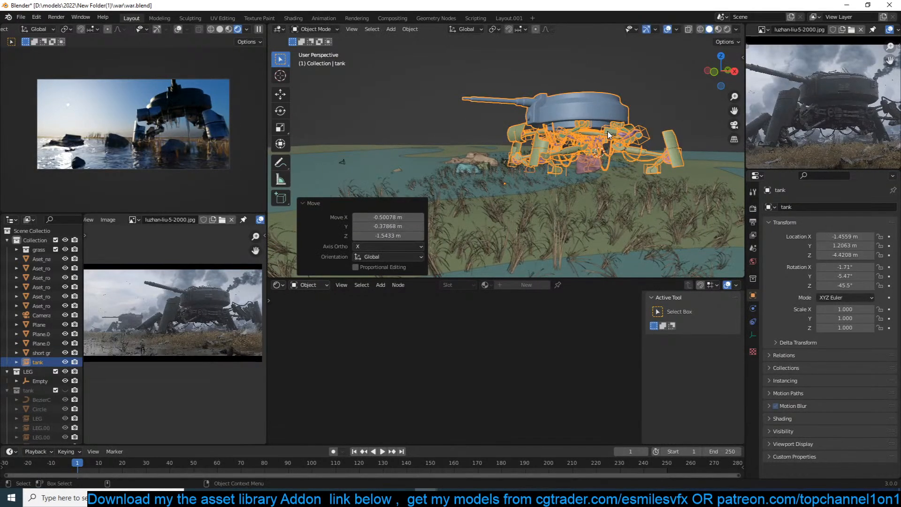
Trackball-rotate the tank instance in camera view to about X 2.8°, Y -4.1°, Z -56.6°.
key(KP_7)
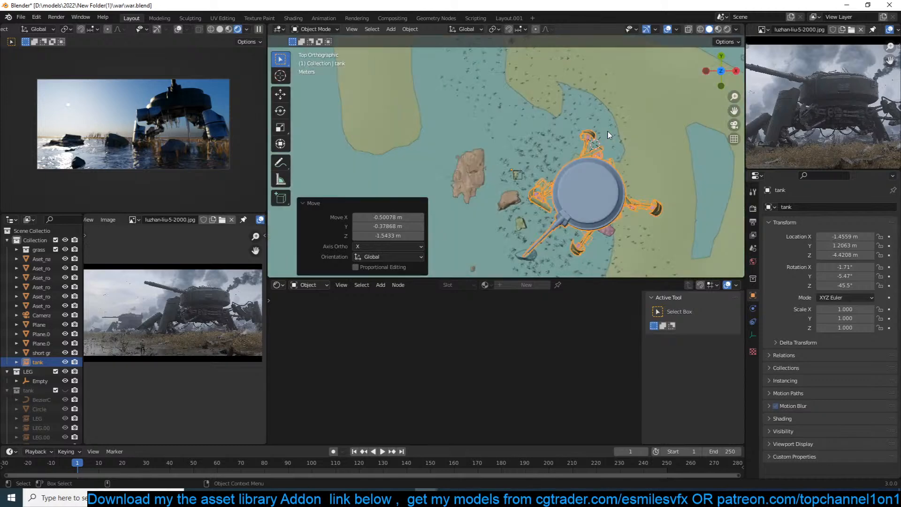
key(KP_0)
key(r)
key(r)
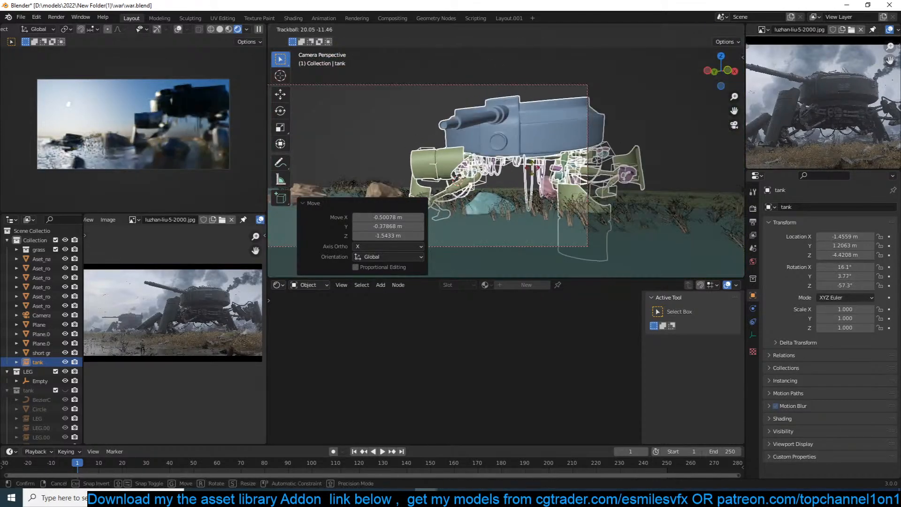
click(538, 170)
key(r)
key(r)
click(527, 164)
Shift the tank instance in top view by about 1.2 m in X and 5.0 m in Y.
shift+middle_drag(523, 167, 607, 181)
key(KP_7)
key(g)
click(609, 203)
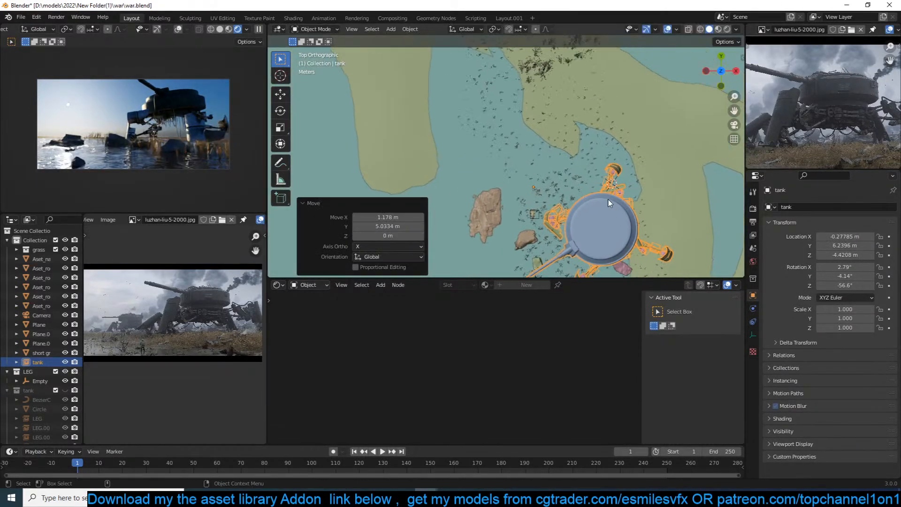
Make a linked duplicate of the tank instance behind the first, offset about -21.3 m in X and 49.0 m in Y.
scroll(825, 108, down, 1)
scroll(826, 108, down, 1)
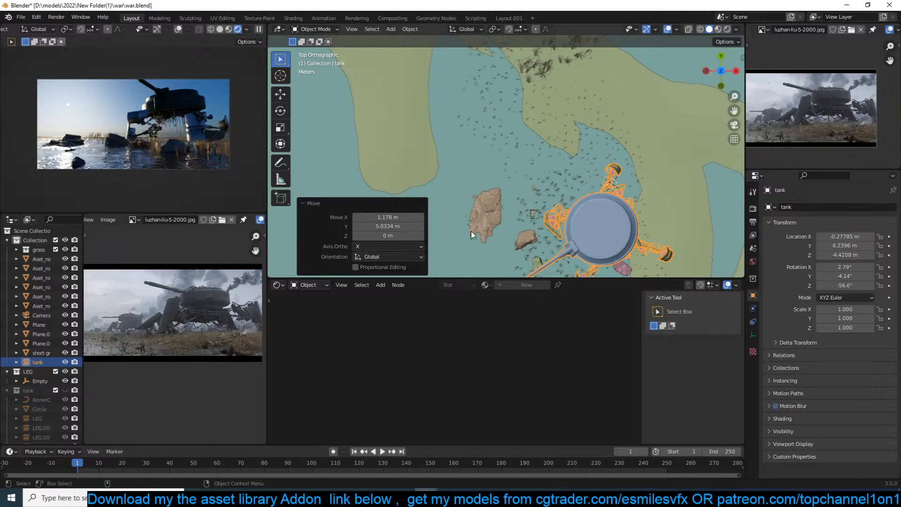
scroll(584, 198, down, 3)
key(alt+d)
click(539, 54)
scroll(539, 54, down, 2)
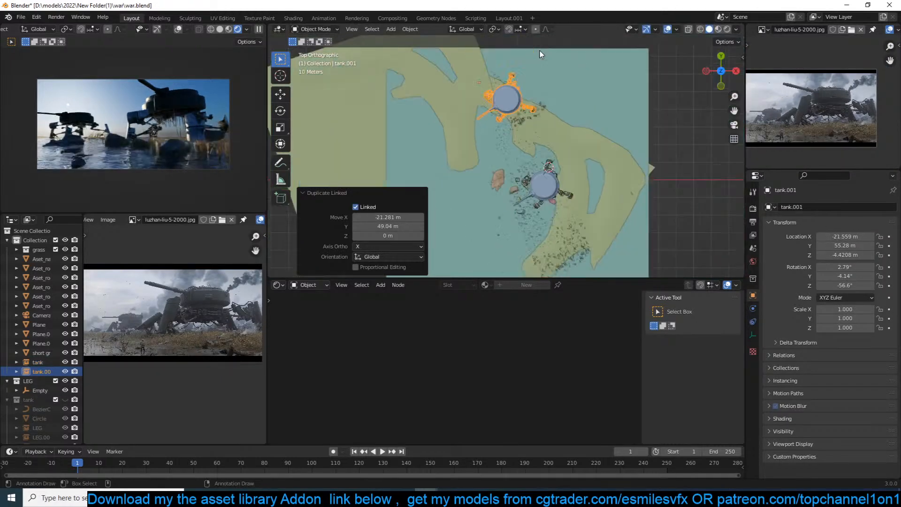
Rotate the distant tank copy 51.9° in top view, move it about 21.6 m in X and 17.0 m in Y, and save the file.
scroll(539, 54, down, 3)
key(r)
click(523, 123)
key(g)
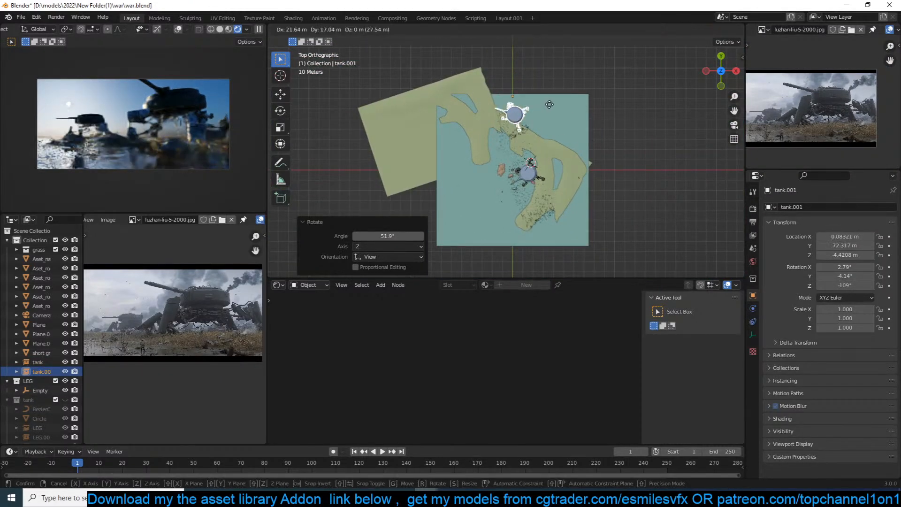
click(549, 104)
scroll(781, 122, up, 4)
key(ctrl+s)
Inspect both tank instances in perspective, selecting the front one, and compare them with the reference image.
key(alt+a)
scroll(497, 183, up, 2)
shift+middle_drag(501, 180, 570, 70)
scroll(556, 152, up, 2)
scroll(604, 107, up, 2)
middle_drag(605, 105, 527, 163)
scroll(571, 170, up, 2)
click(698, 231)
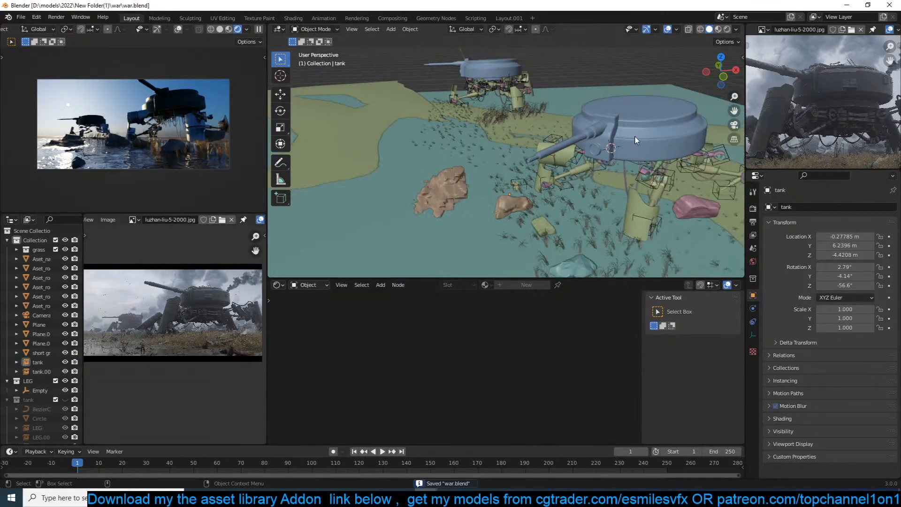
click(49, 362)
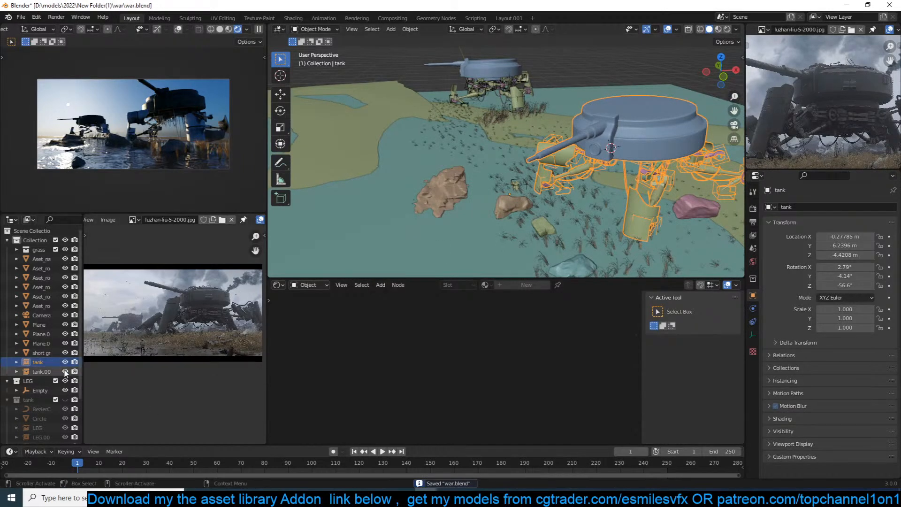
scroll(869, 116, down, 4)
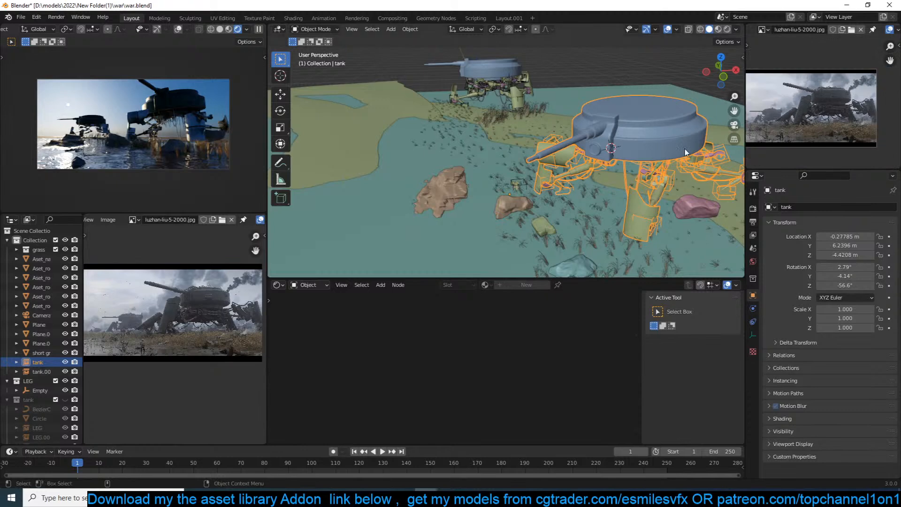
scroll(524, 220, down, 5)
click(491, 234)
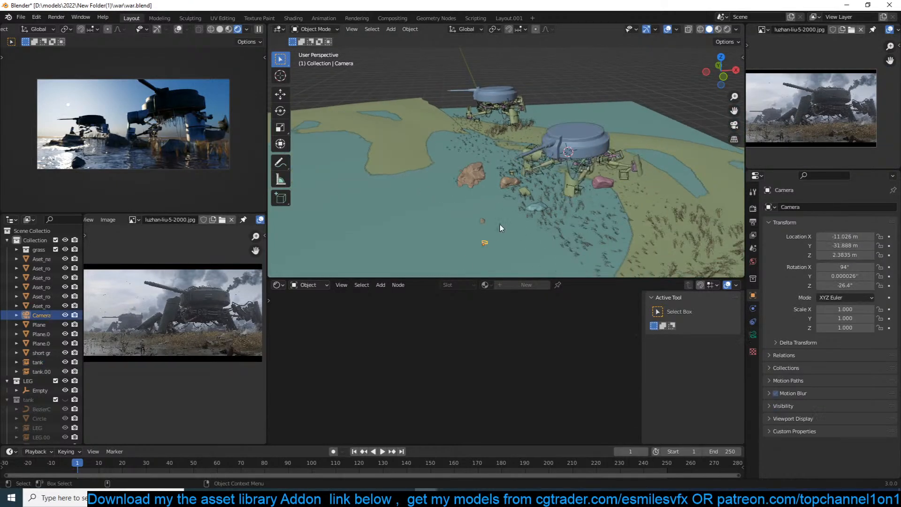
key(g)
key(x)
key(x)
key(x)
key(x)
key(x)
right_click(516, 204)
View the scene through the camera and play the timeline briefly.
key(KP_0)
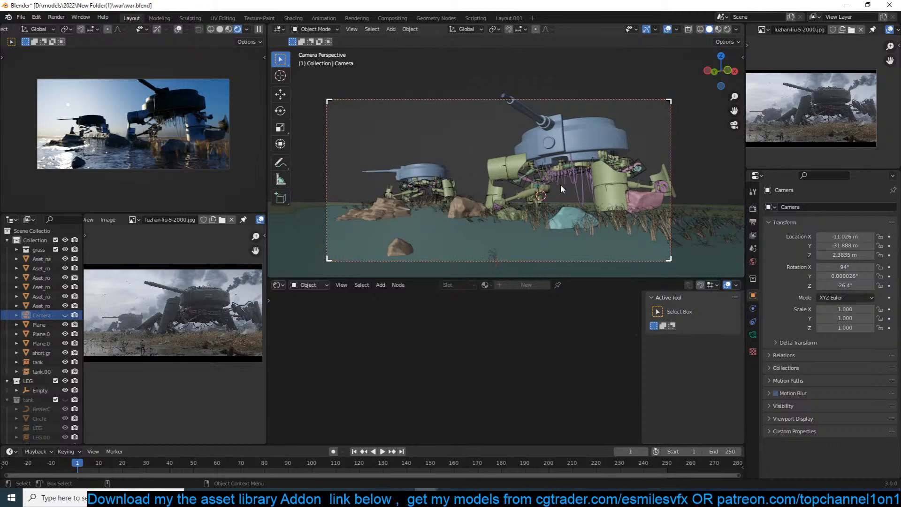
key(space)
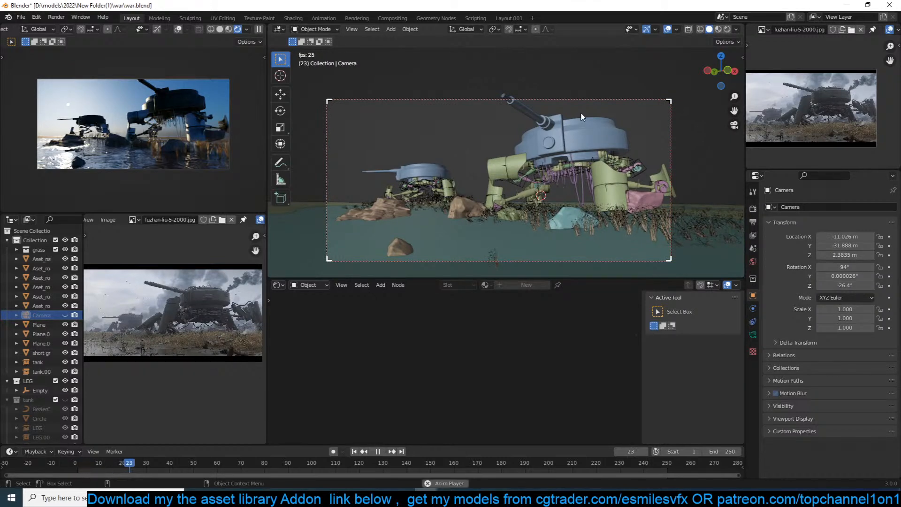
key(space)
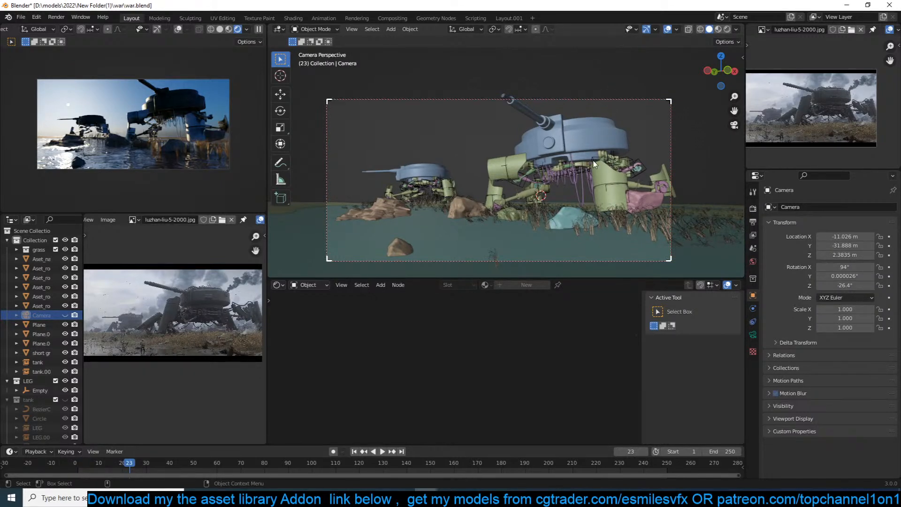
key(x)
key(z)
key(Escape)
key(z)
key(Escape)
scroll(643, 133, down, 3)
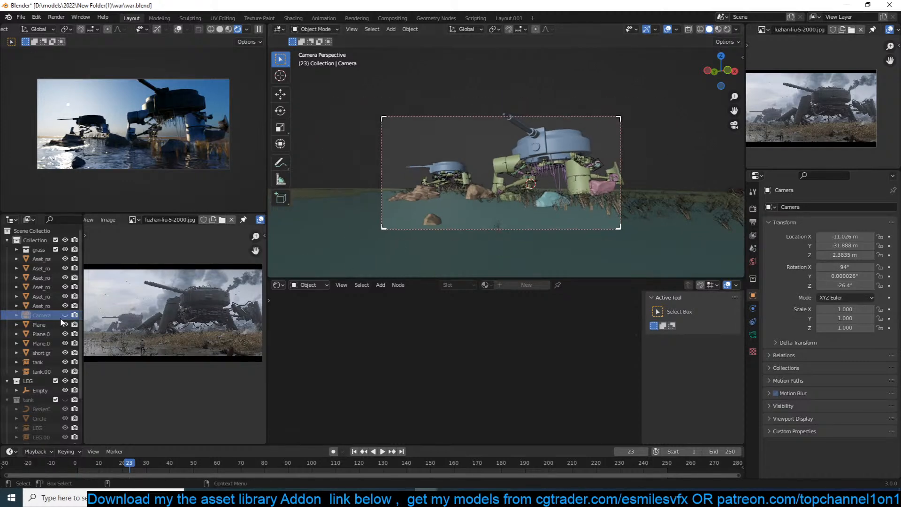
Unhide the camera and move it back about 5.3 m along its local Z axis.
click(66, 316)
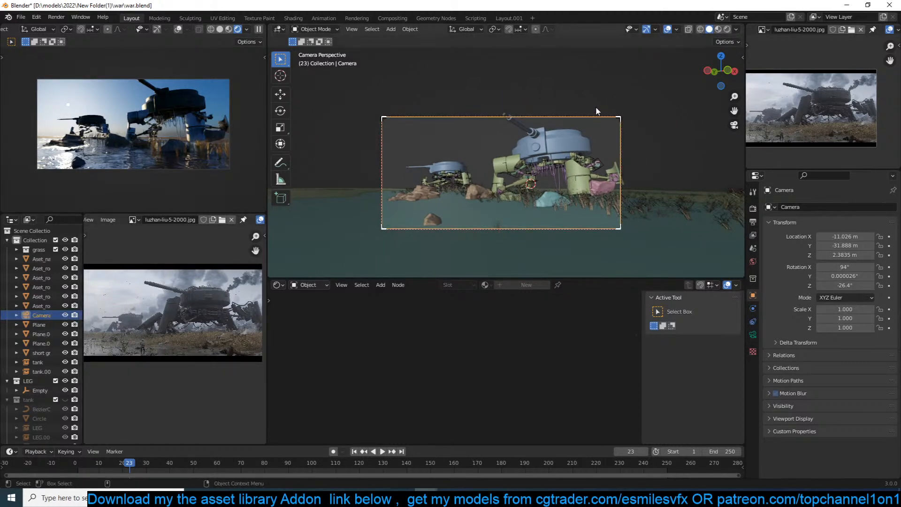
key(g)
key(z)
key(z)
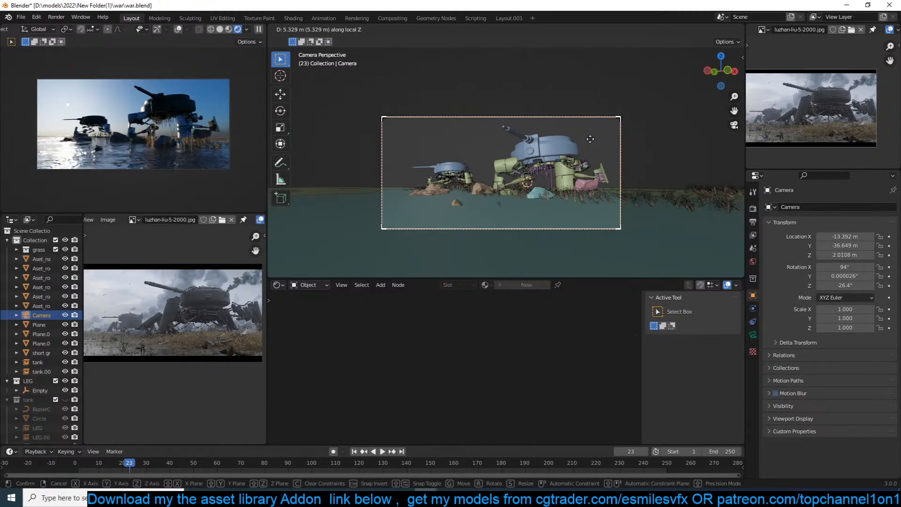
click(590, 139)
Select the front sand terrain, scale it along Z by about 1.598, and save the file.
middle_drag(586, 145, 629, 190)
click(635, 188)
click(638, 167)
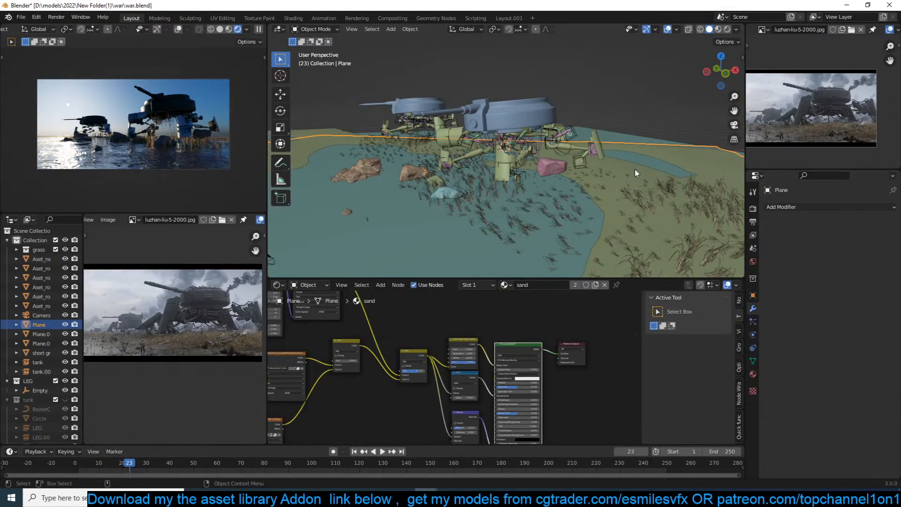
key(s)
key(z)
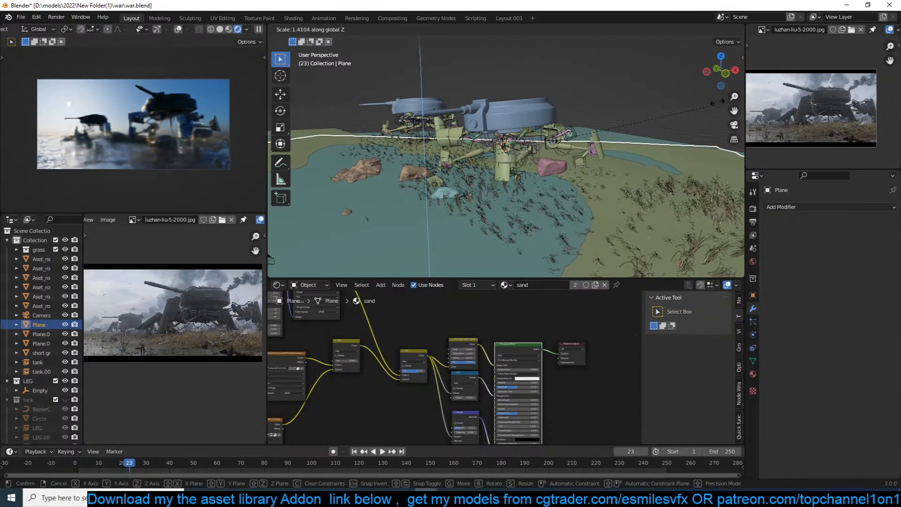
click(274, 77)
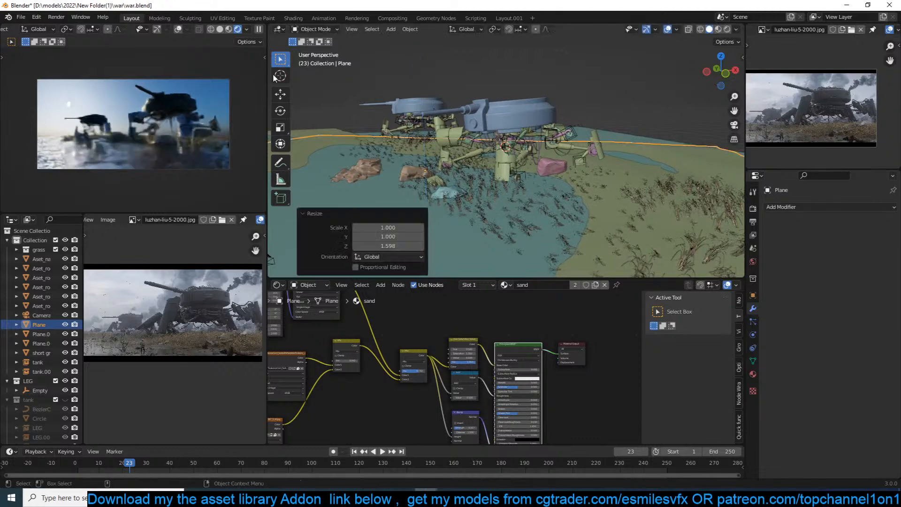
key(ctrl+s)
click(435, 126)
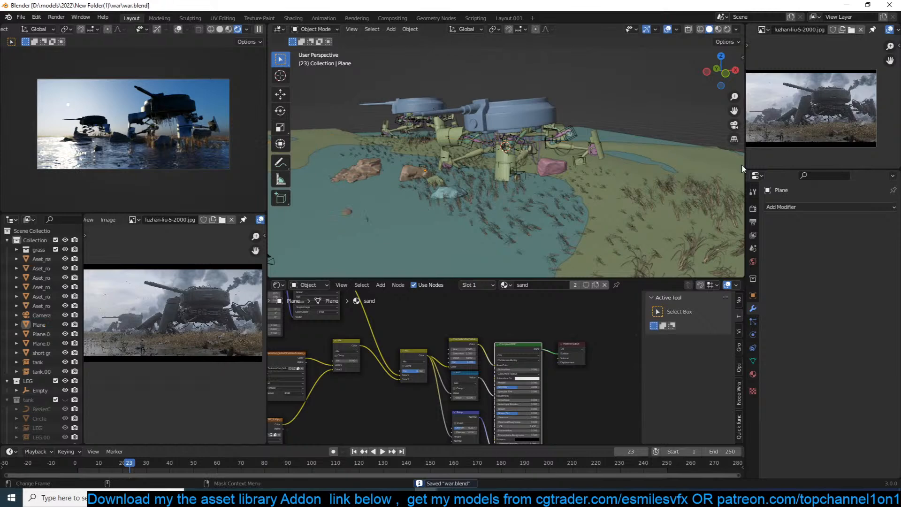
Select the front tank instance and exclude the source tank collection from the view layer.
scroll(174, 319, up, 4)
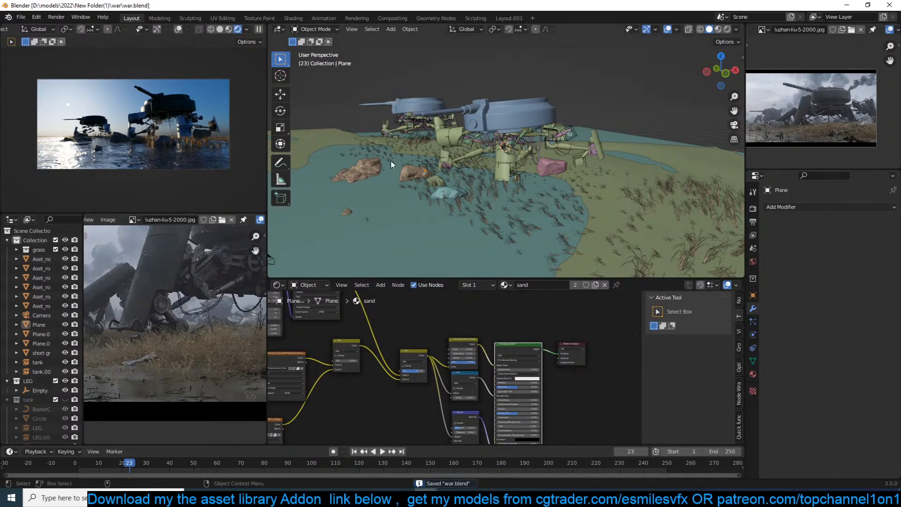
scroll(422, 158, up, 5)
click(491, 167)
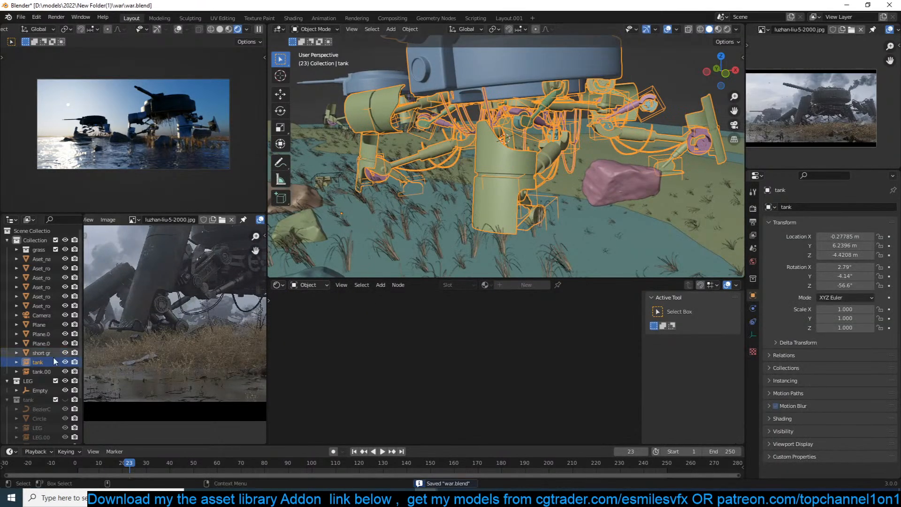
scroll(35, 389, down, 2)
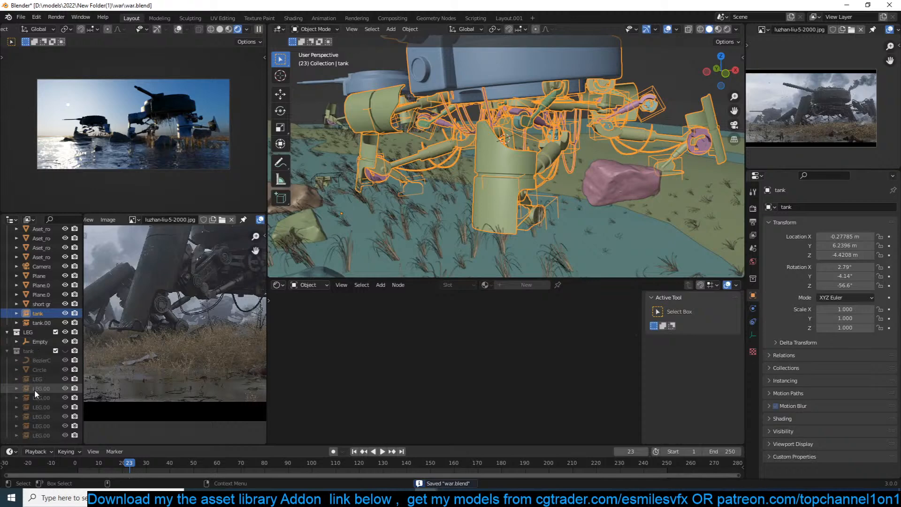
click(56, 350)
click(56, 351)
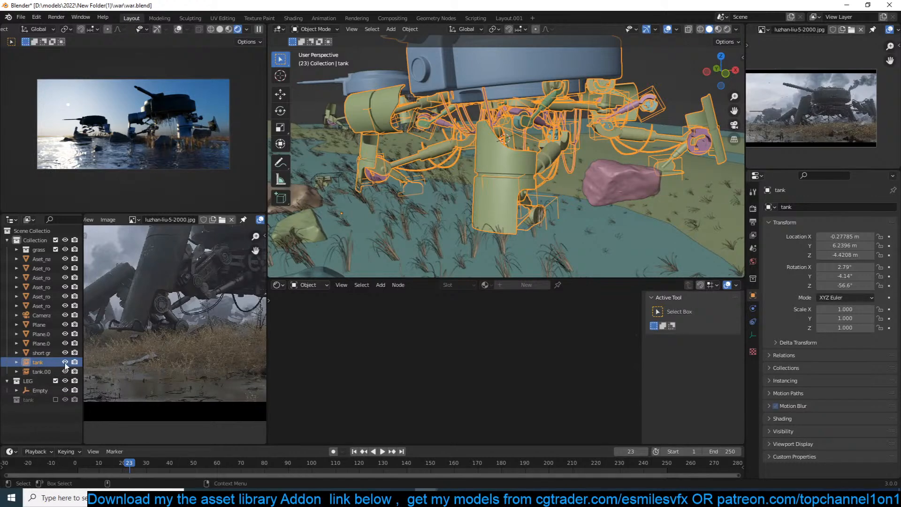
Hide the front tank instance to check the scene without it, and show it again.
click(65, 362)
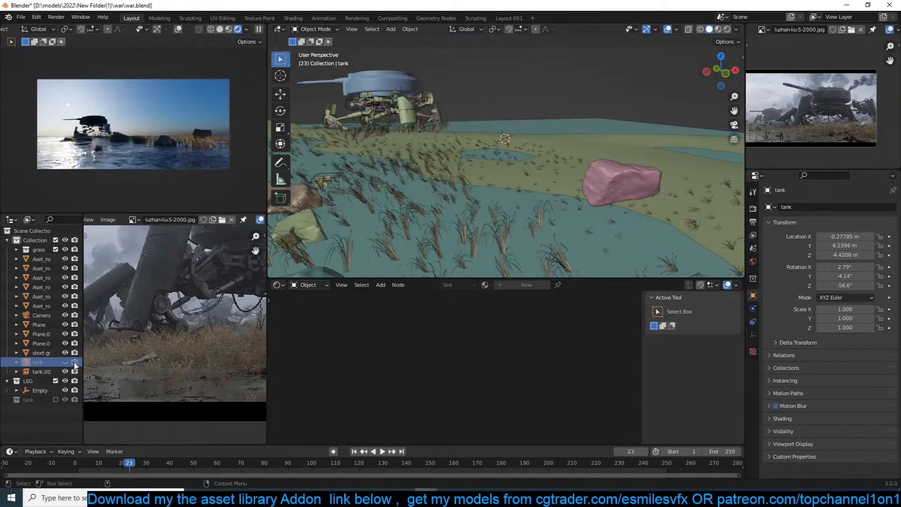
click(65, 362)
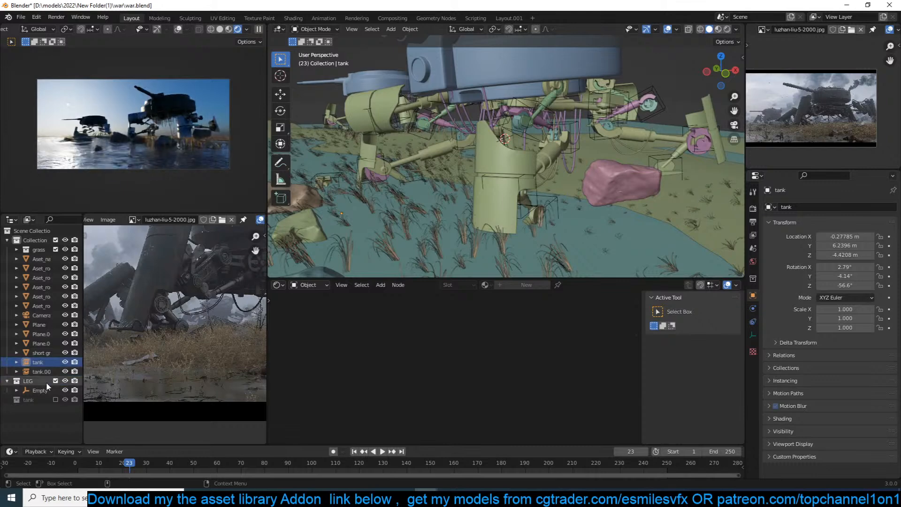
Expand the empty in the LEG collection, locate its leg parts in the scene, and select the large cylindrical leg shell.
click(17, 390)
click(40, 408)
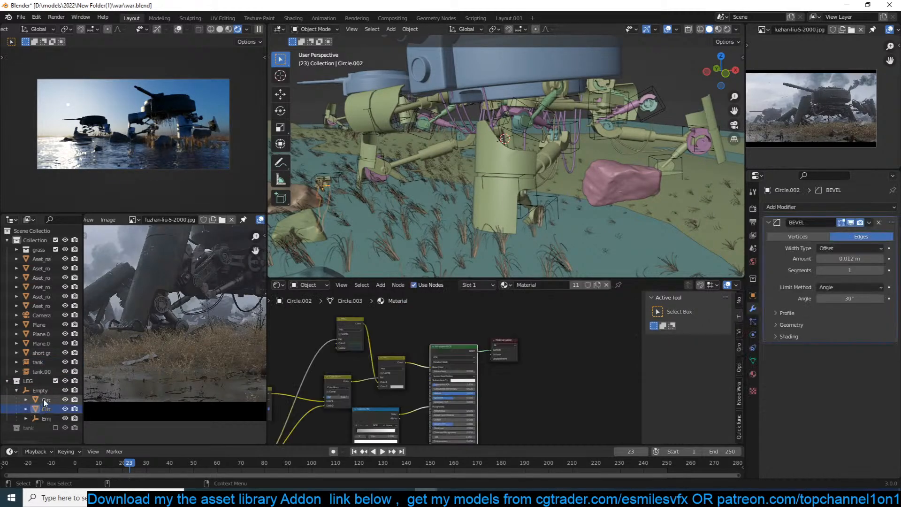
click(45, 400)
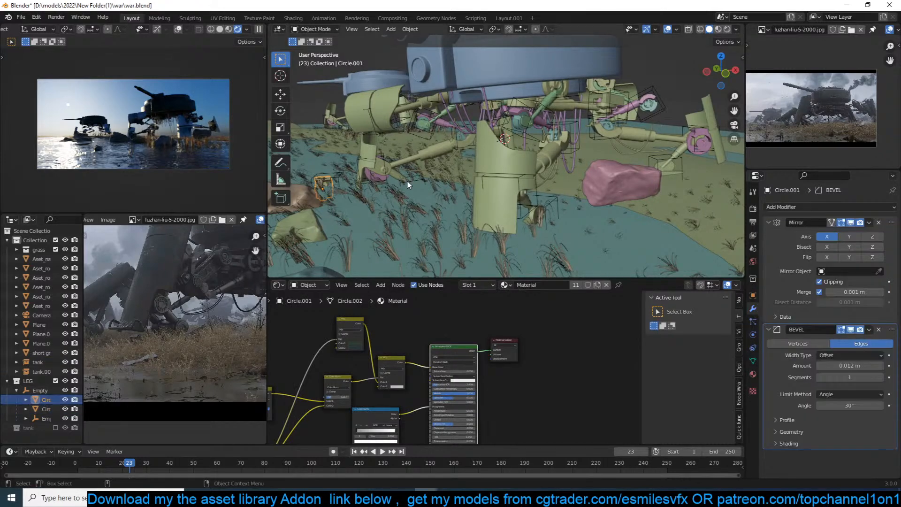
key(KP_Decimal)
scroll(407, 181, down, 4)
middle_drag(406, 181, 573, 100)
scroll(502, 217, down, 3)
click(581, 89)
middle_drag(530, 140, 543, 107)
click(675, 199)
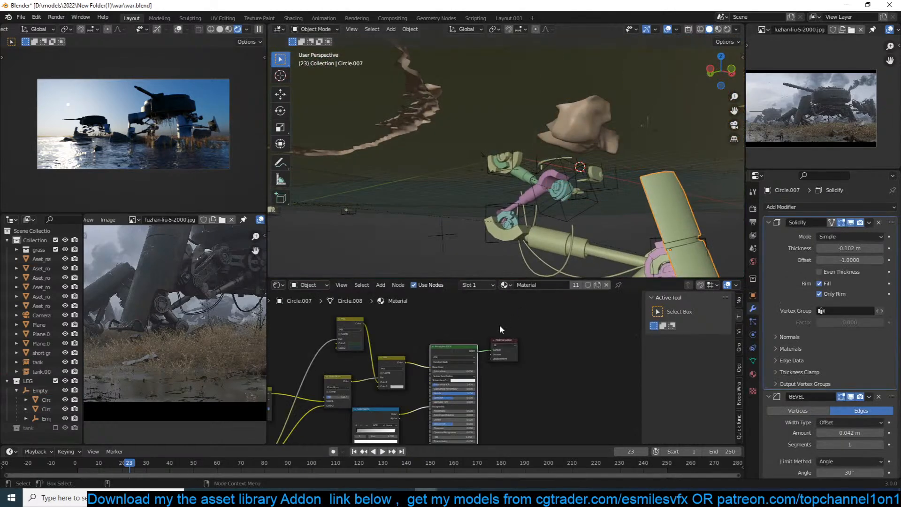
Examine the leg material's Color Burn, Mix and Principled BSDF nodes, and save the file.
scroll(501, 383, up, 5)
middle_drag(386, 393, 508, 370)
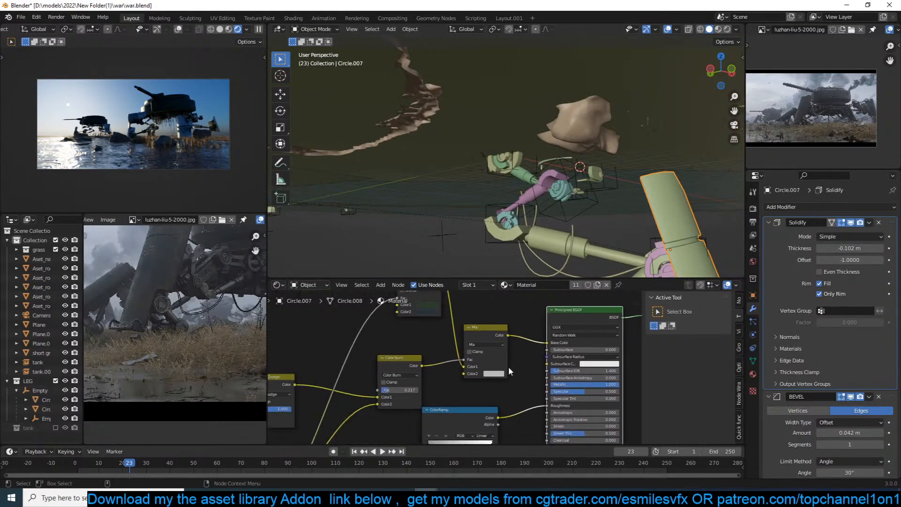
scroll(488, 376, down, 1)
key(ctrl+s)
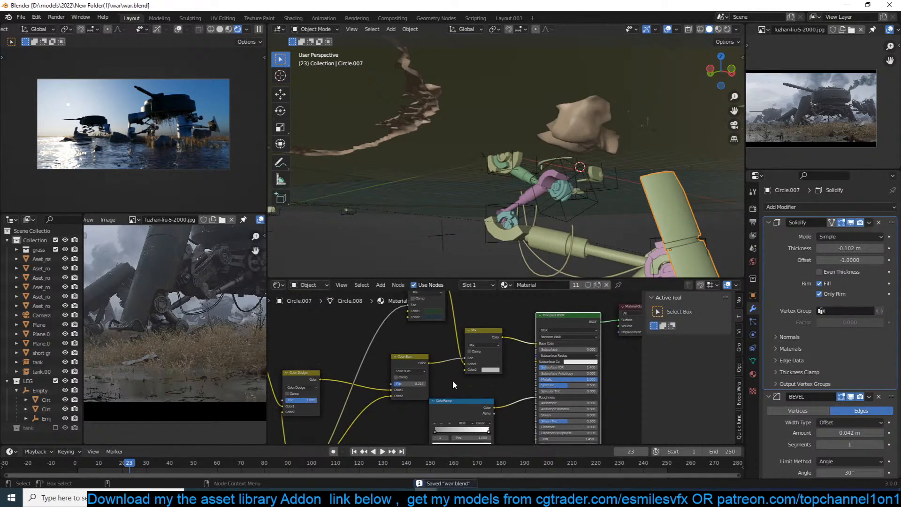
scroll(452, 380, up, 2)
middle_drag(453, 380, 477, 368)
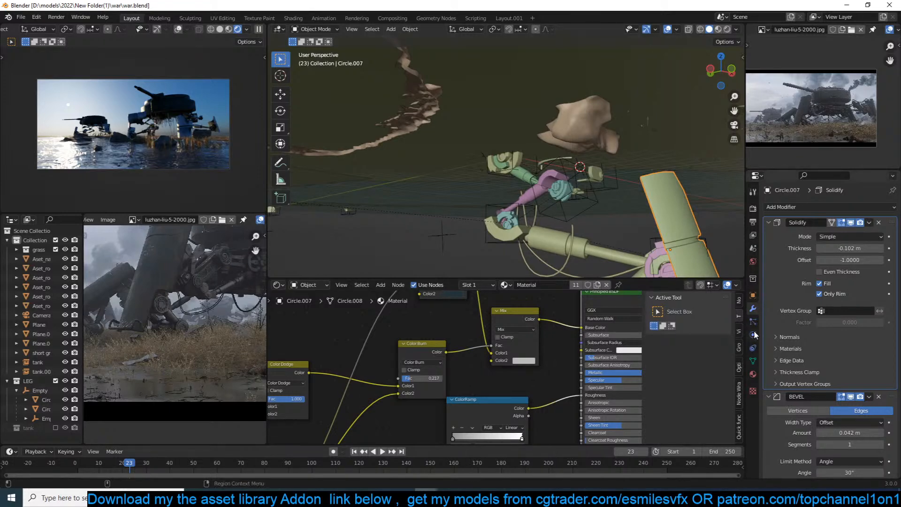
Set the sun size of the world's Nishita sky texture to 10°.
click(753, 373)
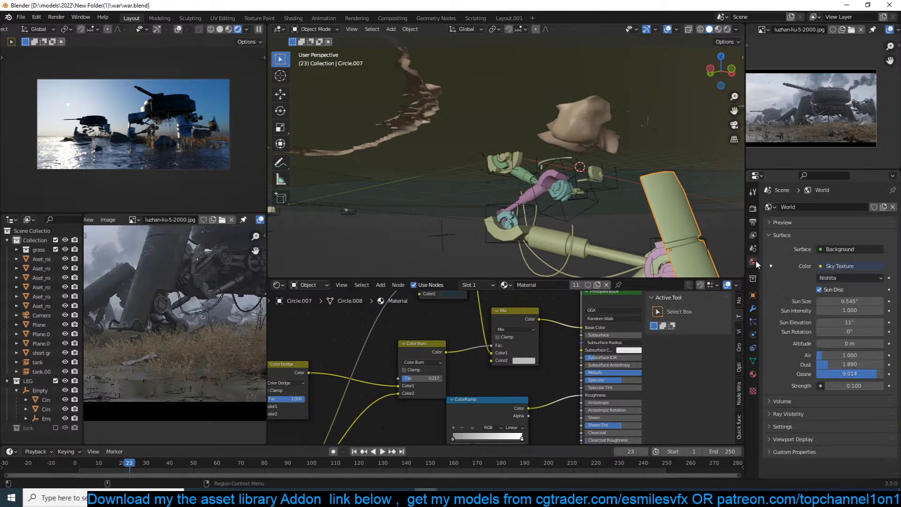
click(855, 301)
text(10)
key(Return)
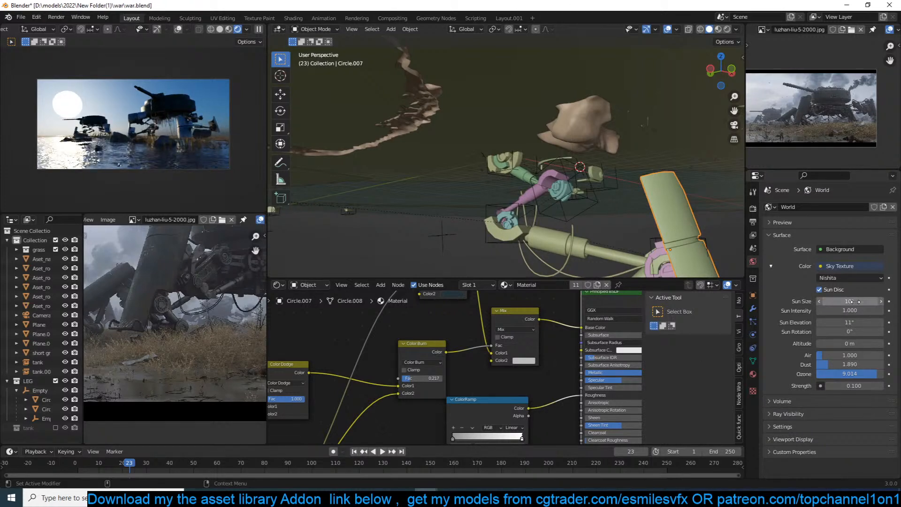
Turn off the sun disc in the world's Sky Texture and save the file.
click(821, 290)
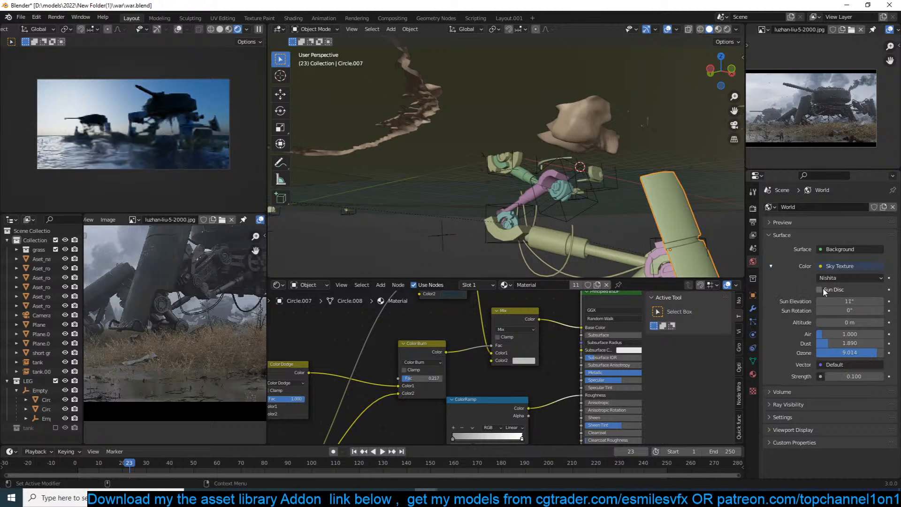
key(ctrl+s)
click(110, 122)
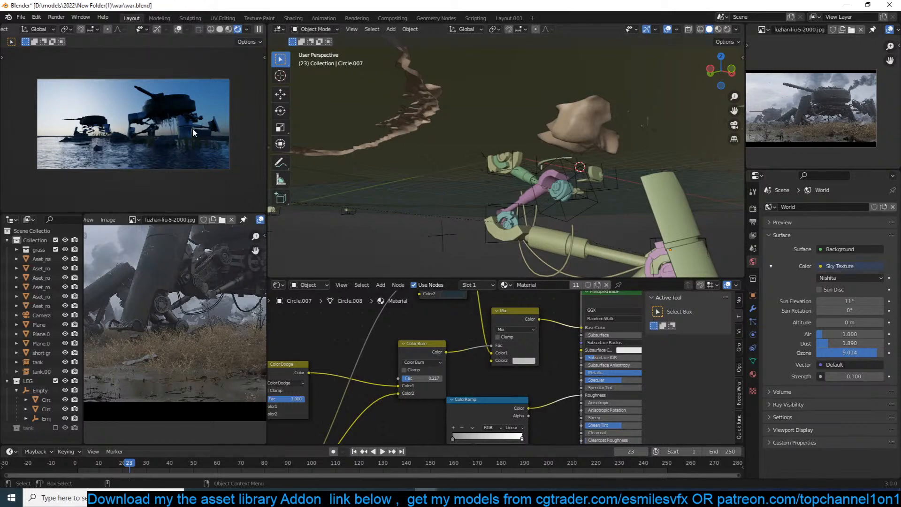
Connect the noise texture's ColorRamp to the Color Dodge node, set that node's factor to 0.275, and slide the ramp's stop to 0.
scroll(876, 122, down, 3)
scroll(876, 122, up, 7)
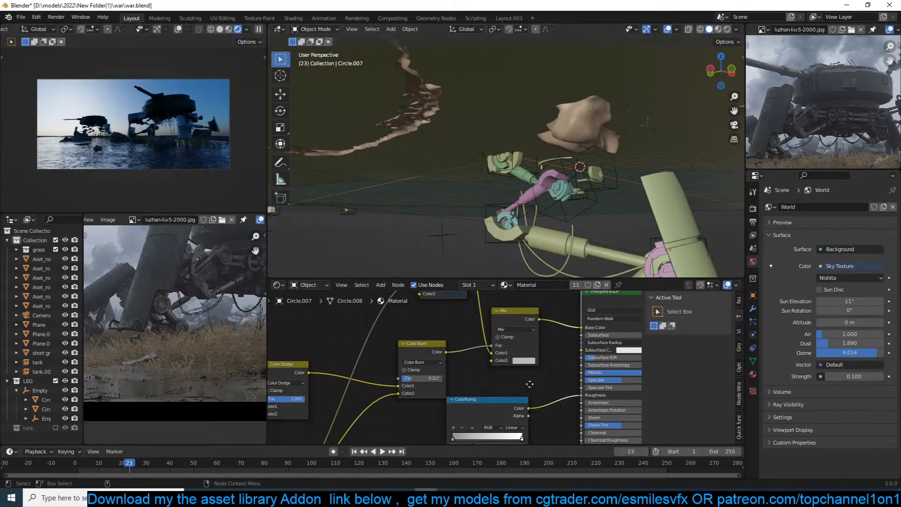
scroll(530, 385, down, 5)
middle_drag(424, 367, 460, 374)
mouse_move(366, 397)
middle_down()
mouse_move(445, 356)
mouse_move(352, 355)
mouse_move(394, 336)
middle_up()
scroll(429, 358, up, 4)
scroll(442, 363, down, 4)
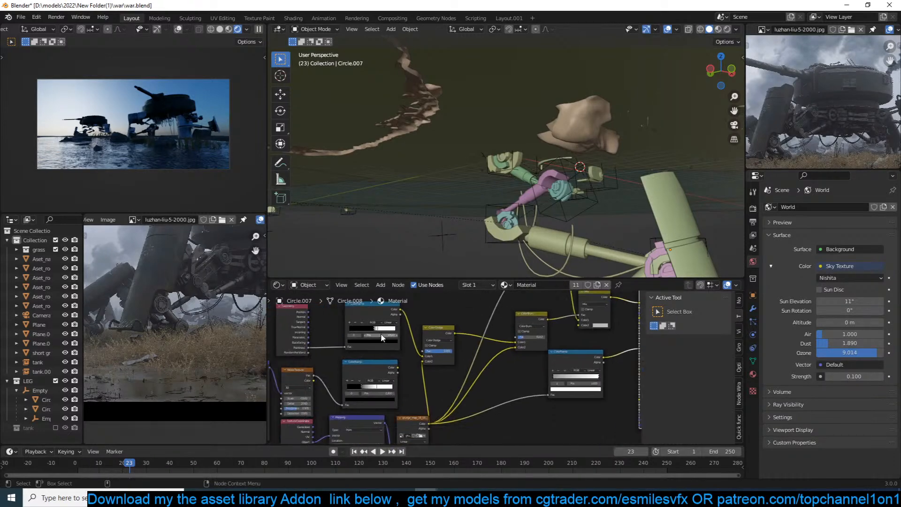
click(427, 362)
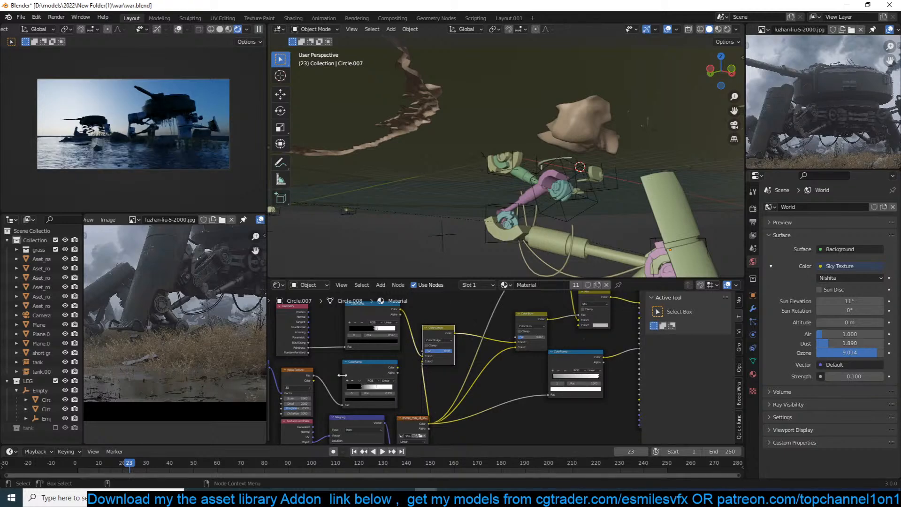
drag(398, 367, 424, 361)
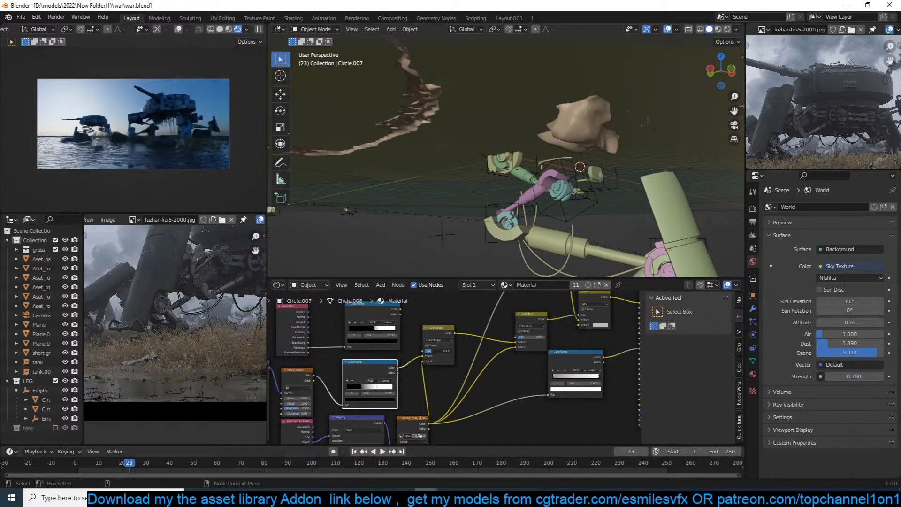
drag(377, 388, 340, 390)
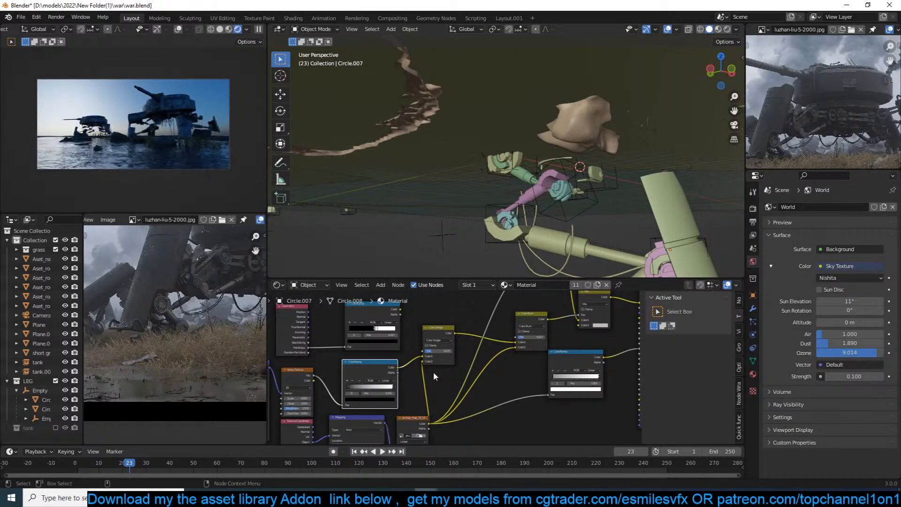
Save the file and move the pointiness and noise branches, including the Color Dodge and Color Burn nodes, away from the grunge texture.
middle_drag(461, 364, 388, 363)
scroll(466, 341, down, 4)
key(ctrl+s)
scroll(467, 341, down, 4)
middle_drag(466, 341, 426, 361)
scroll(426, 361, up, 4)
middle_drag(329, 378, 408, 366)
scroll(412, 387, down, 2)
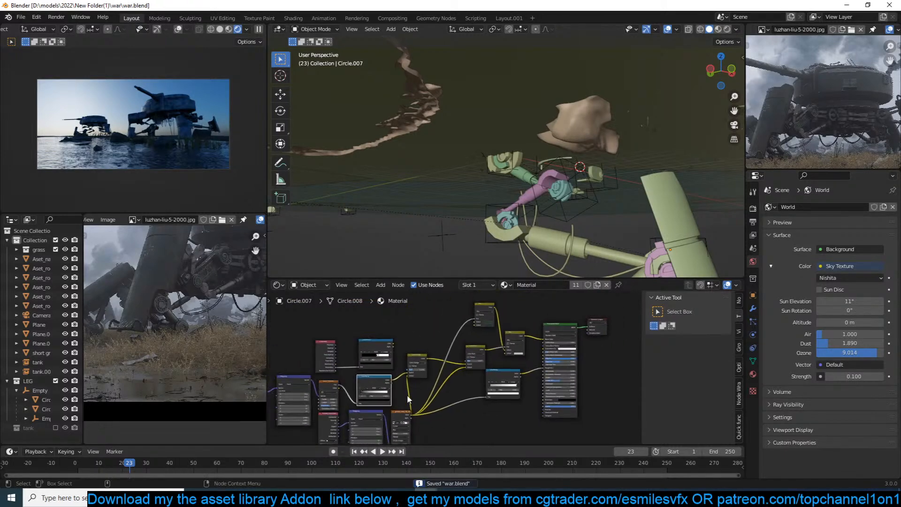
drag(323, 390, 289, 405)
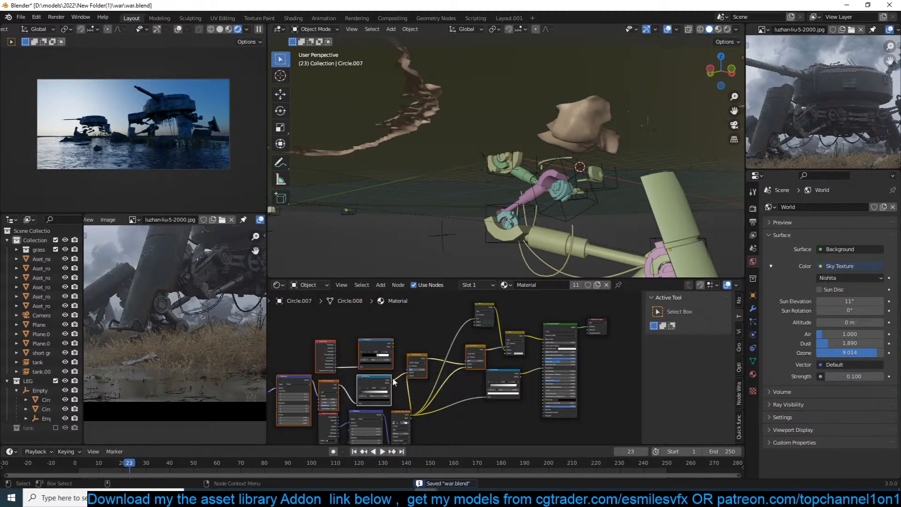
key(g)
click(400, 353)
Delete the unused Geometry node and its ColorRamp from the material and save the file.
scroll(548, 324, up, 4)
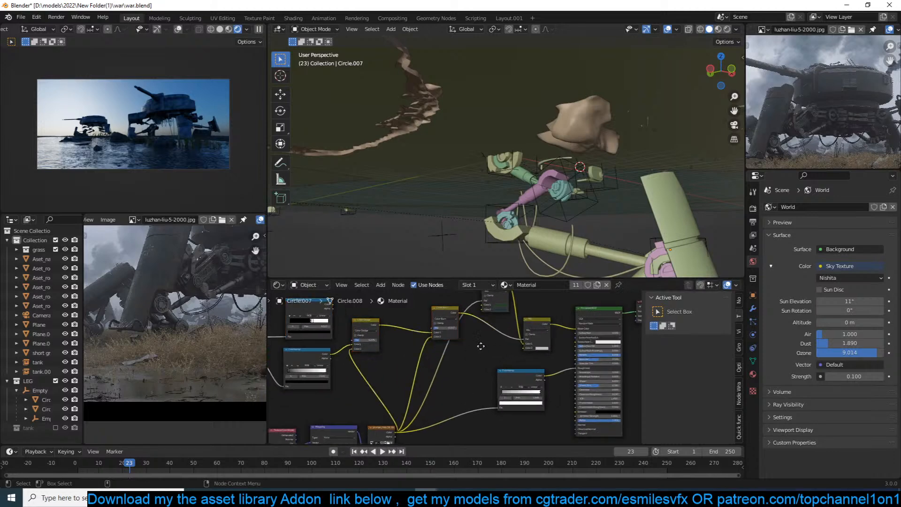
middle_drag(478, 344, 558, 358)
drag(421, 310, 327, 330)
key(x)
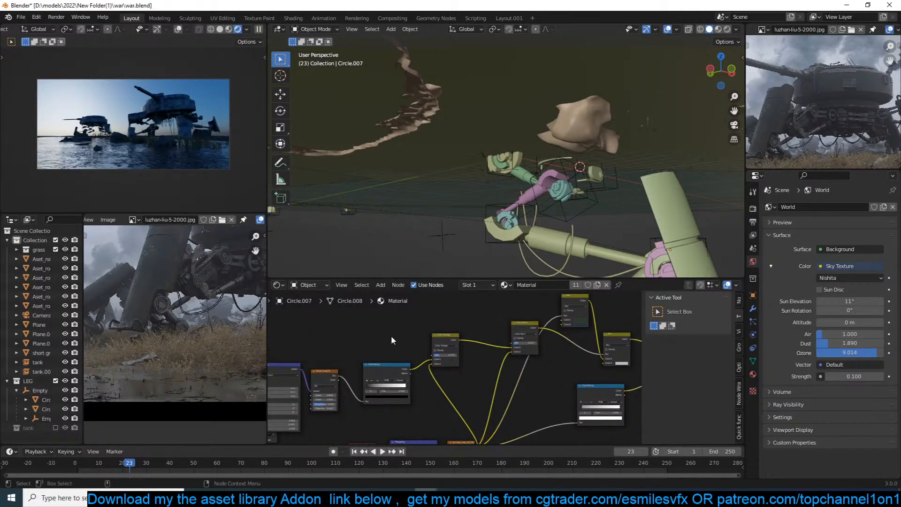
key(ctrl+s)
Search all materials in the asset library for "metal" and open the asset previews.
click(609, 142)
key(m)
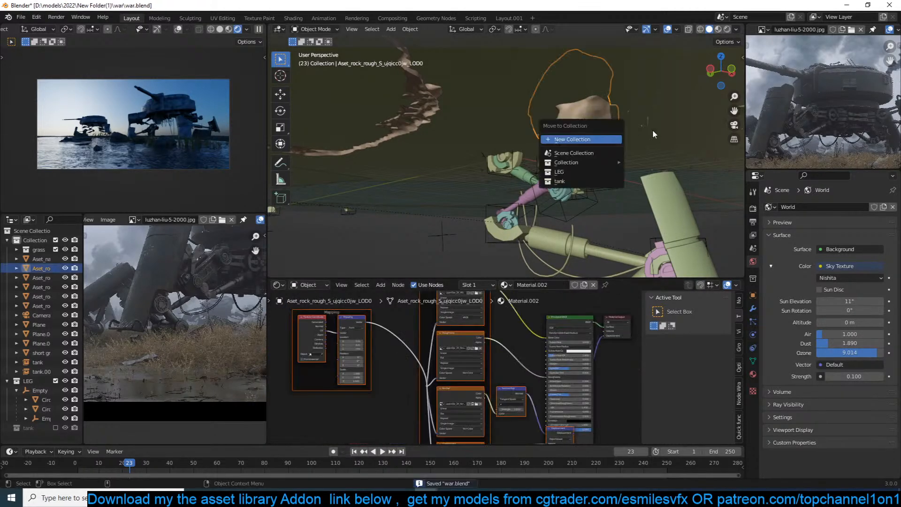
key(n)
click(688, 54)
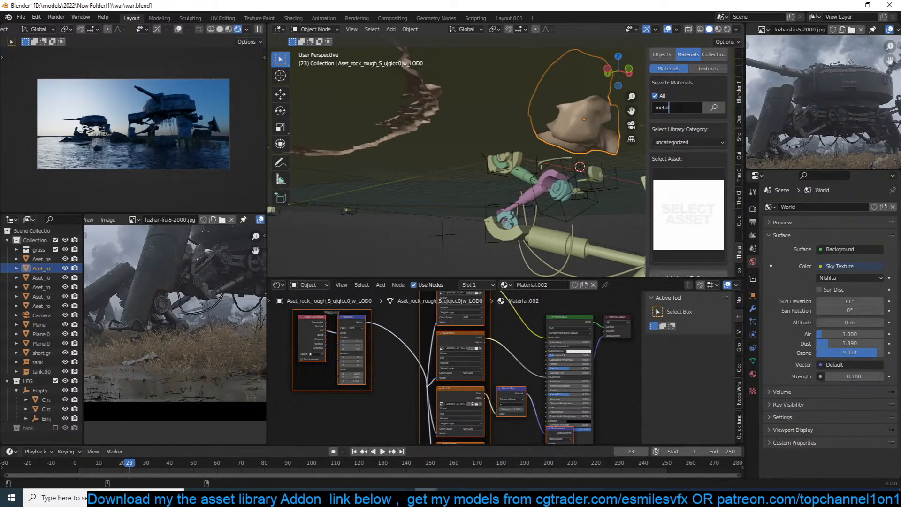
key(Return)
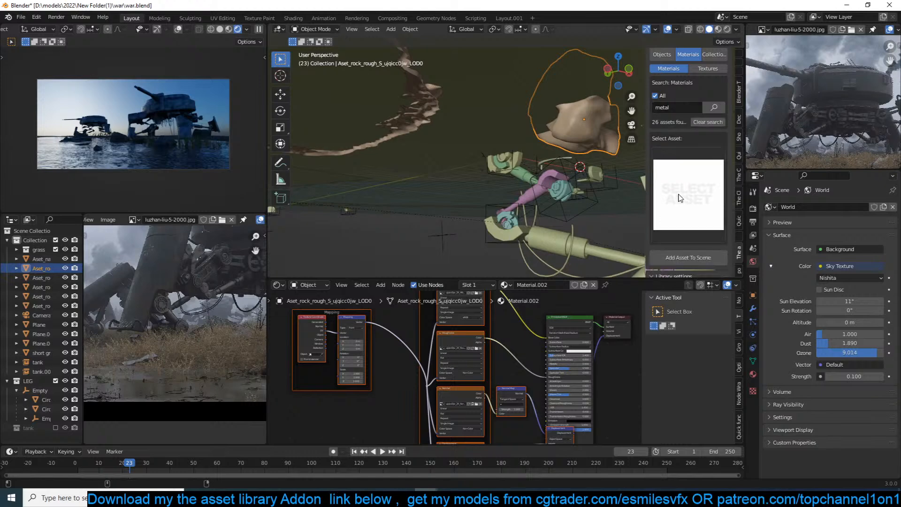
click(678, 196)
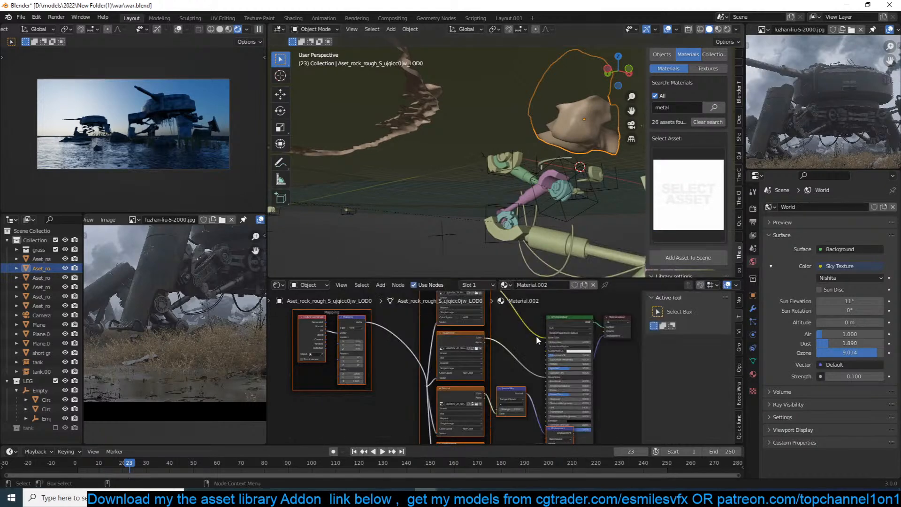
Select the leg arm Circle.003 and preview the outputs of the noise ColorRamp and the Color Dodge node.
click(561, 189)
click(533, 192)
scroll(526, 369, up, 2)
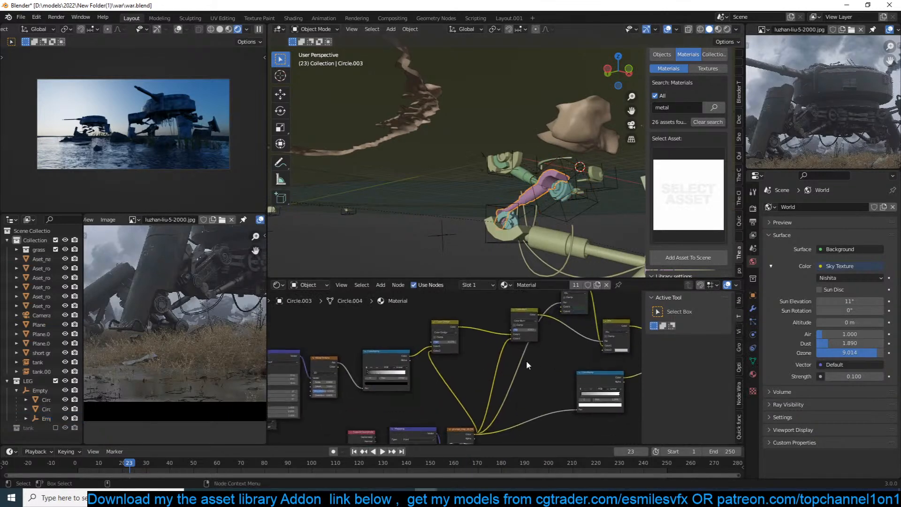
click(374, 357)
scroll(380, 378, up, 2)
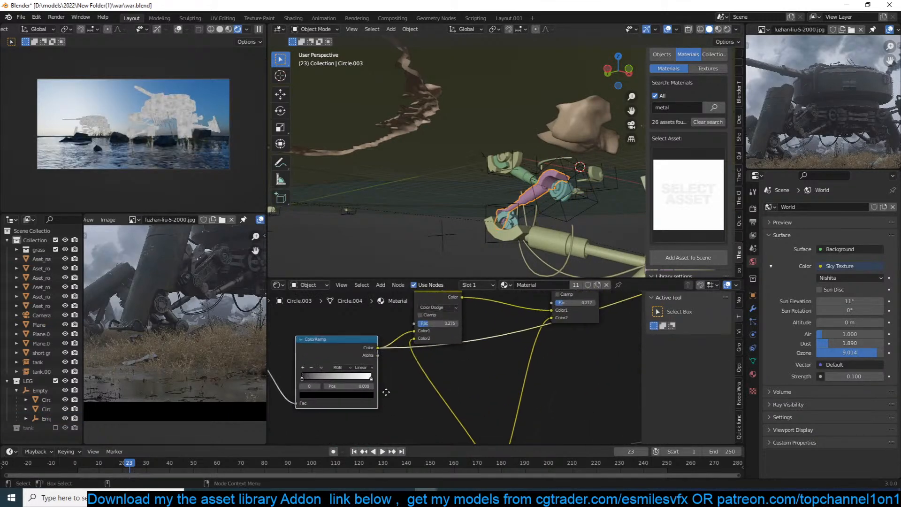
middle_drag(524, 308, 471, 361)
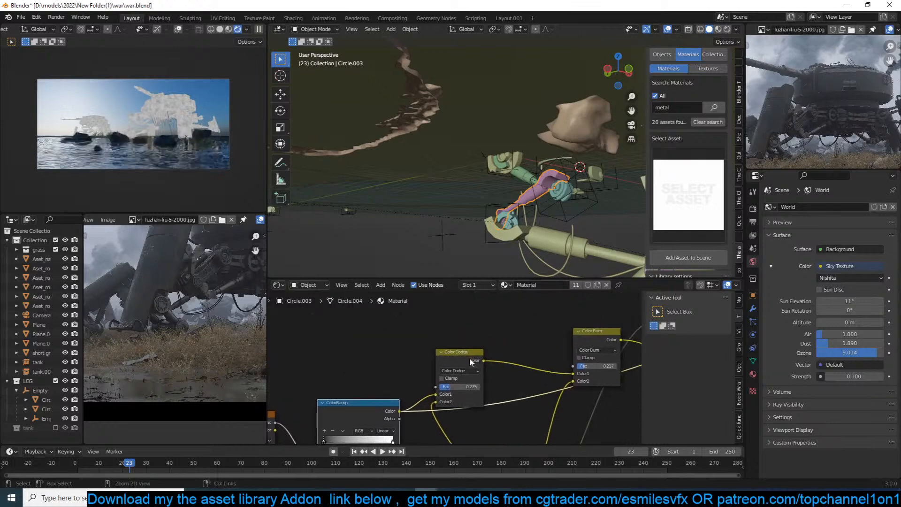
scroll(479, 374, down, 5)
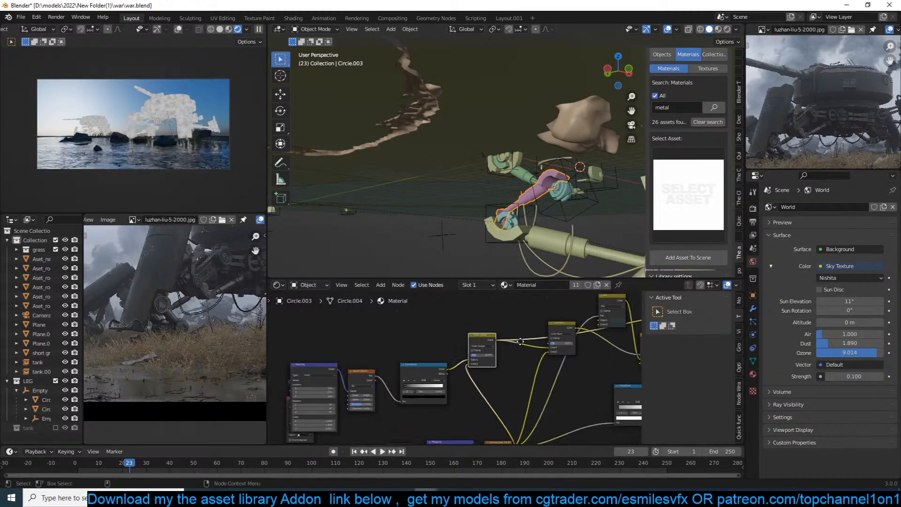
Delete the noise branch with its ColorRamp and Color Dodge node, and preview the Color Burn node.
drag(509, 305, 304, 390)
key(x)
middle_drag(504, 344, 371, 340)
scroll(407, 349, up, 4)
ctrl+shift+click(399, 310)
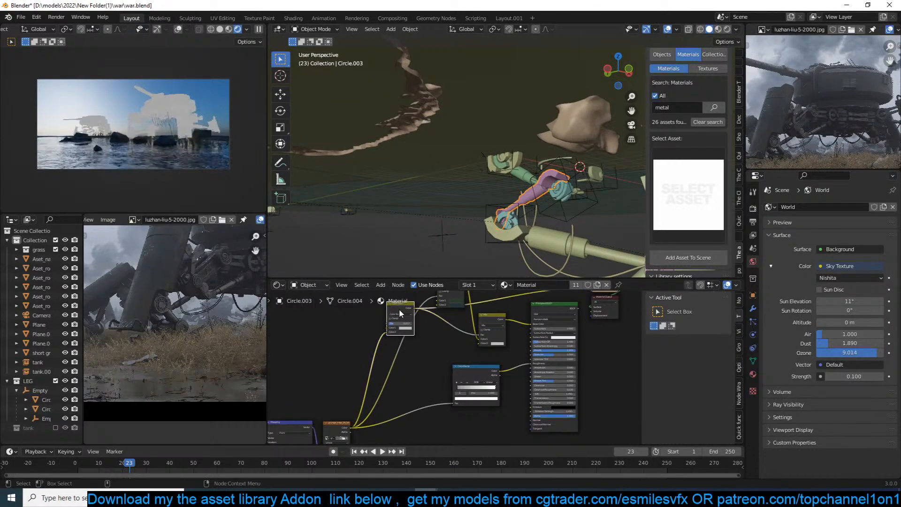
Preview the dark green Mix node and change the Color Burn node's blend mode to Mix.
middle_drag(412, 326, 393, 362)
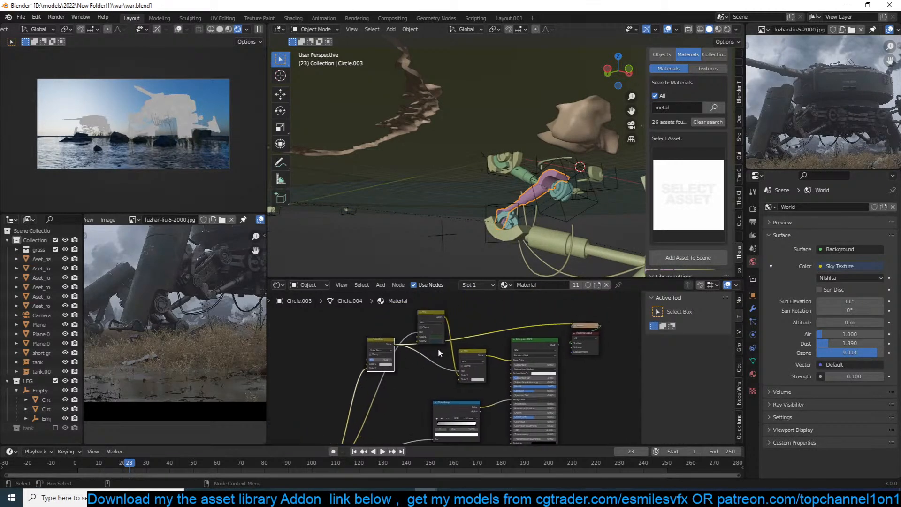
ctrl+shift+click(436, 319)
scroll(422, 347, up, 1)
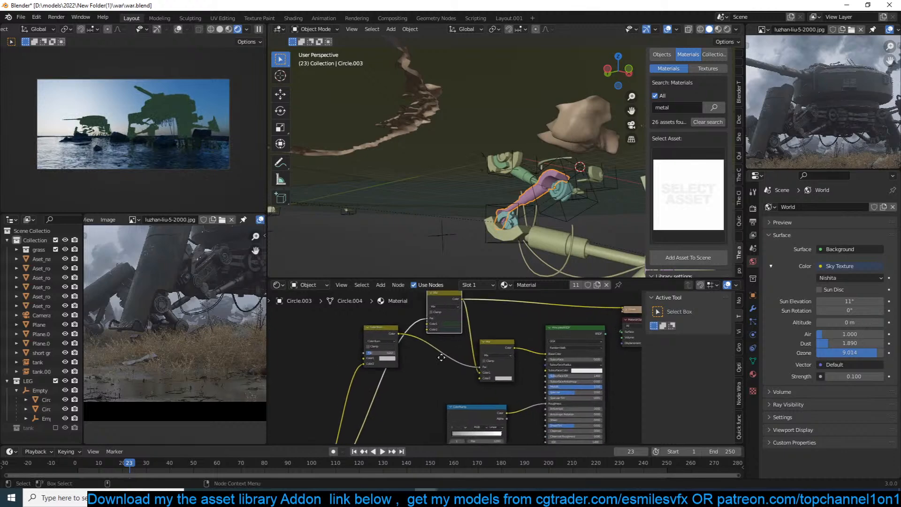
click(387, 342)
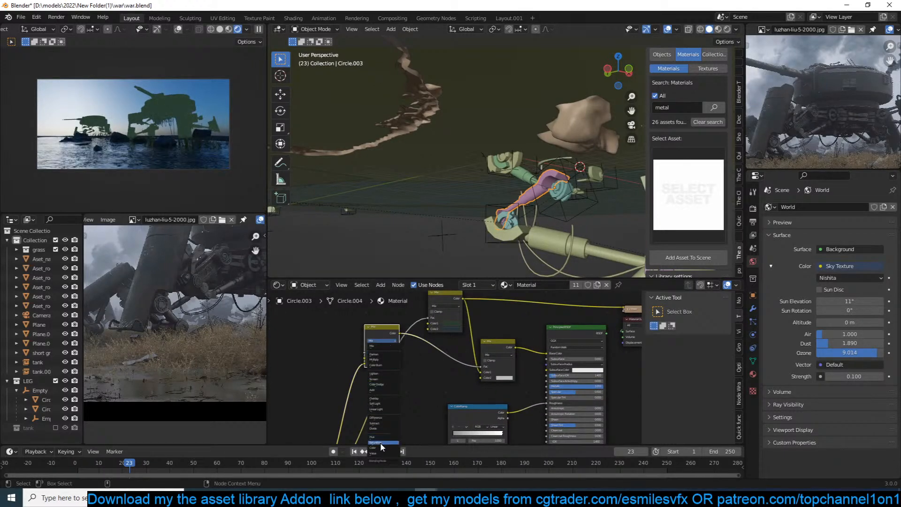
Connect the green Mix node's color directly to the Principled BSDF's Base Color, restore the shader output and save.
click(504, 345)
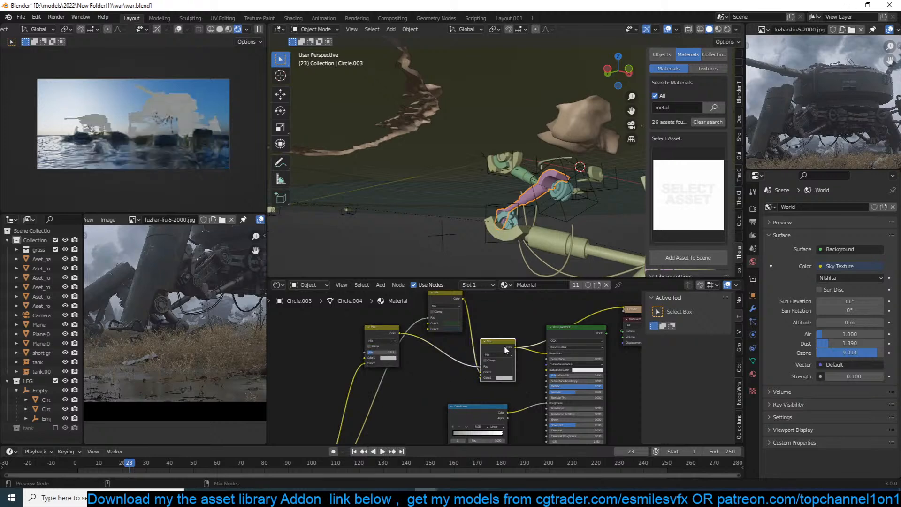
scroll(504, 345, up, 2)
mouse_move(439, 343)
mouse_down()
mouse_move(434, 369)
mouse_move(430, 327)
mouse_move(441, 326)
mouse_up()
scroll(440, 328, down, 1)
middle_drag(432, 330, 424, 380)
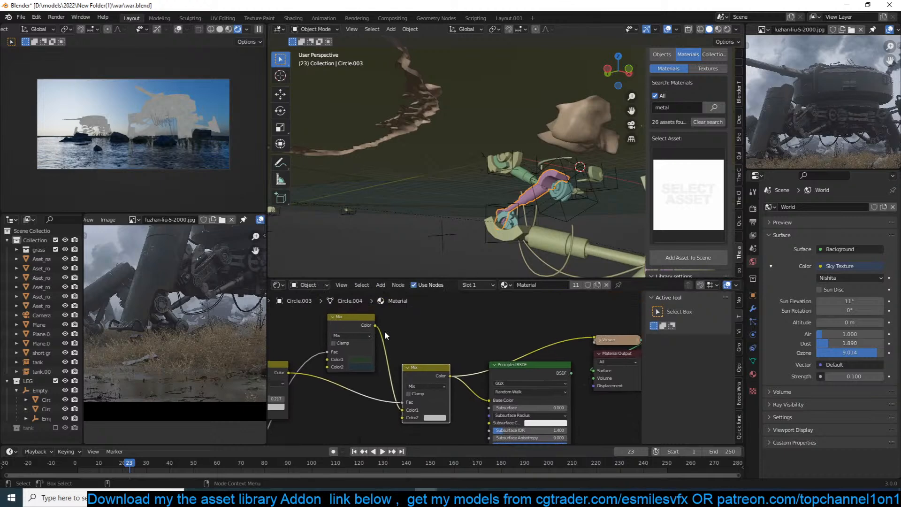
drag(375, 326, 489, 400)
ctrl+shift+click(520, 366)
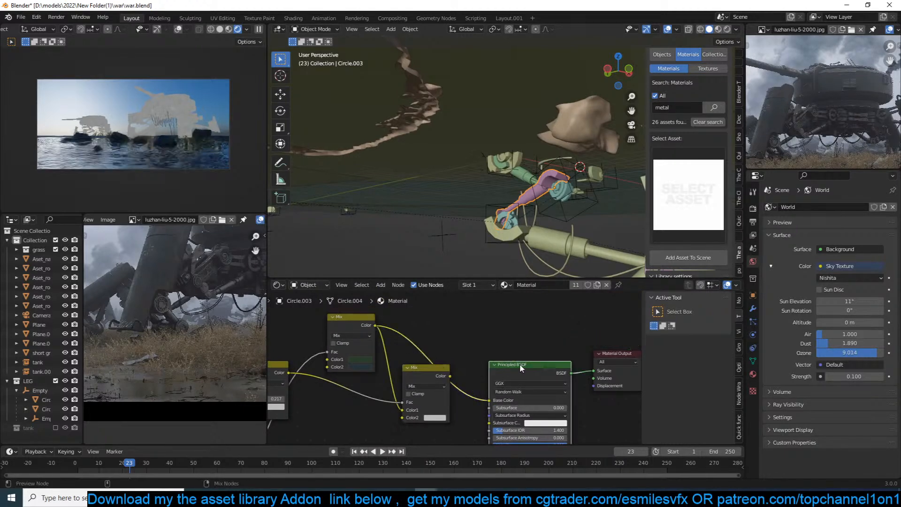
key(ctrl+s)
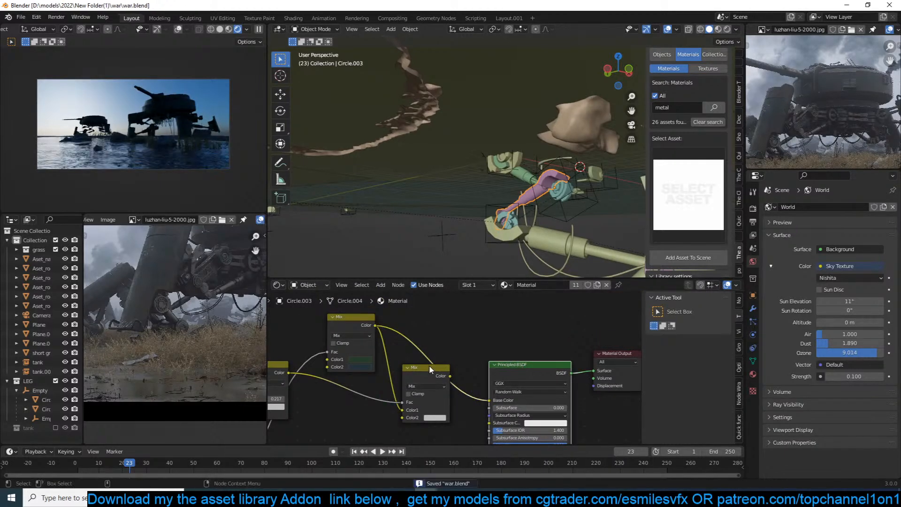
Brighten the green Color1 of the Mix node feeding Base Color and save the file.
middle_drag(428, 365, 432, 345)
scroll(432, 345, up, 1)
click(350, 337)
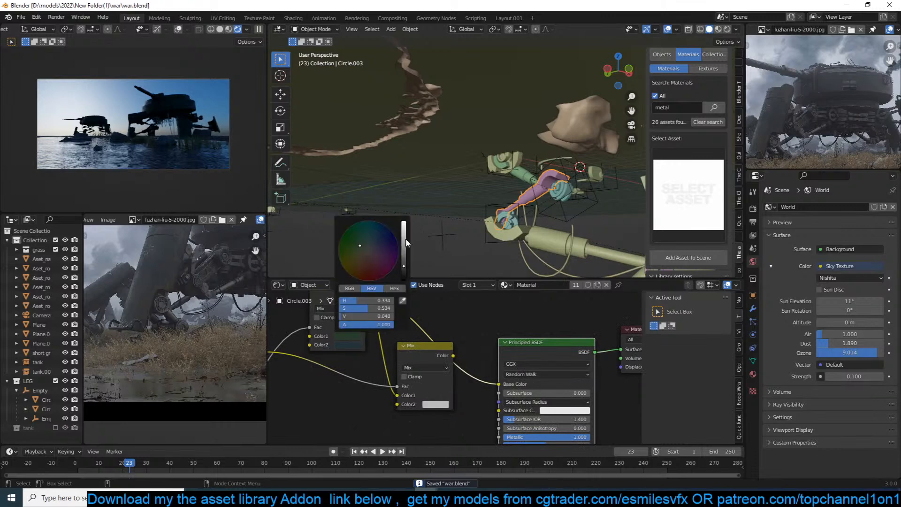
click(405, 240)
click(404, 260)
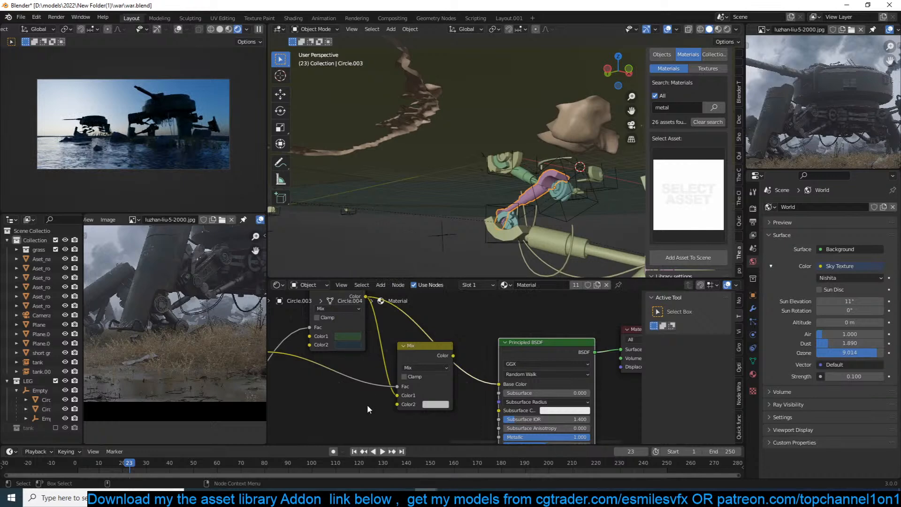
scroll(368, 406, down, 4)
middle_drag(369, 404, 501, 321)
key(ctrl+s)
Preview the grunge texture, try a Mapping scale of 1, and set the scale to 0.1 on all axes.
scroll(500, 320, down, 3)
middle_drag(404, 400, 495, 326)
ctrl+shift+click(480, 353)
scroll(479, 354, up, 4)
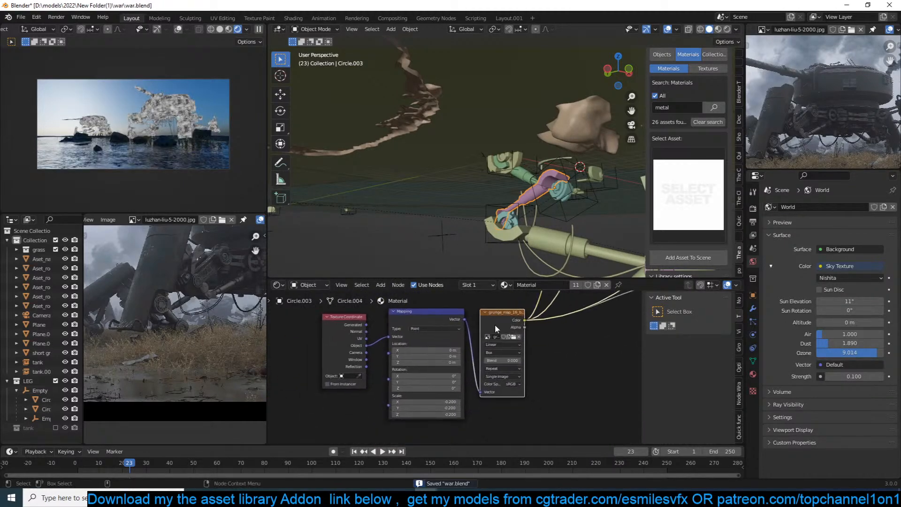
scroll(494, 329, up, 4)
middle_drag(467, 388, 475, 375)
drag(462, 400, 462, 417)
text(1)
key(Return)
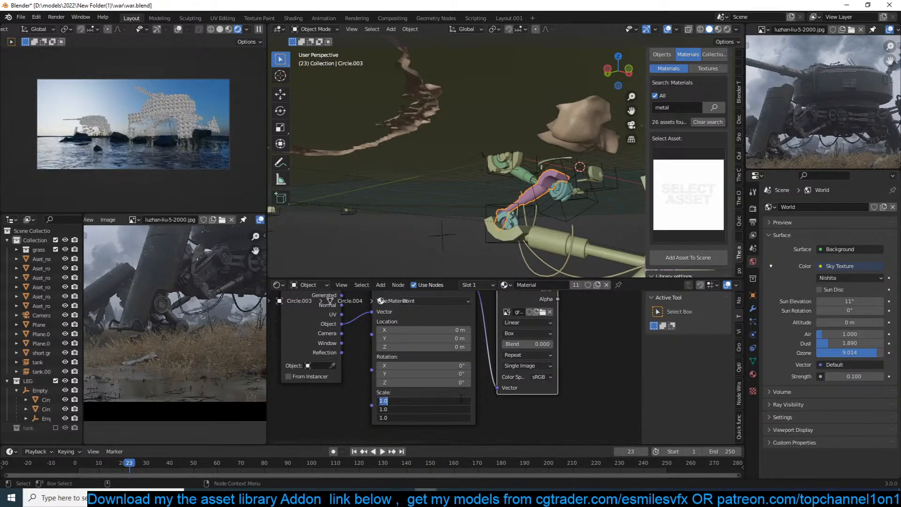
text(.1)
key(Return)
scroll(457, 437, down, 4)
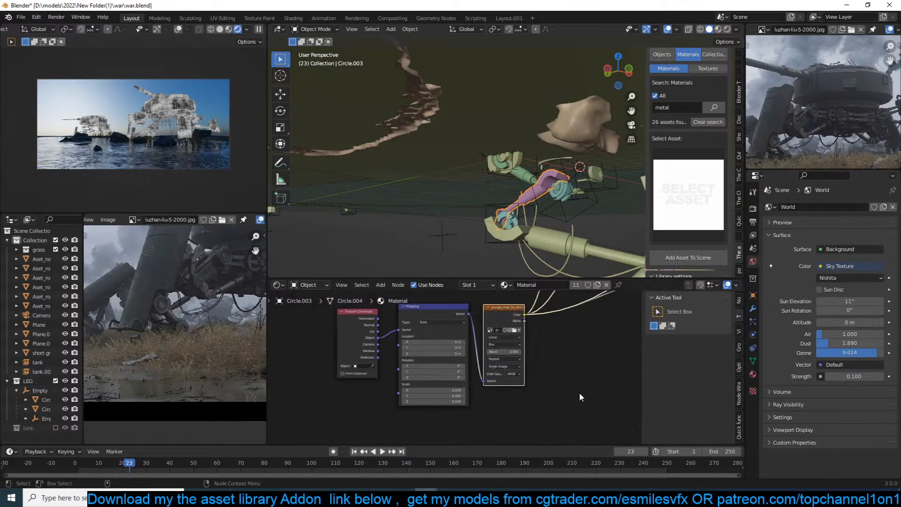
Reconnect the Principled BSDF to the material output and save the file.
scroll(457, 438, down, 2)
middle_drag(529, 407, 463, 437)
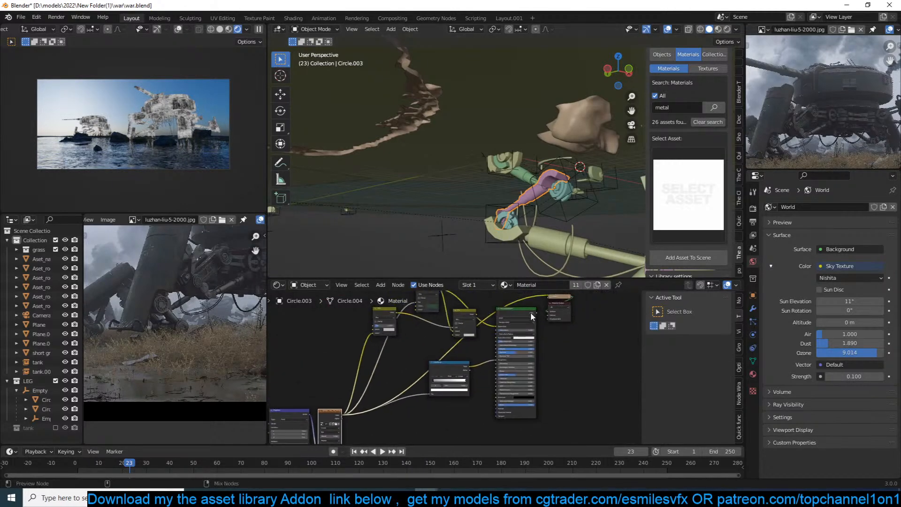
key(ctrl+s)
key(ctrl+s)
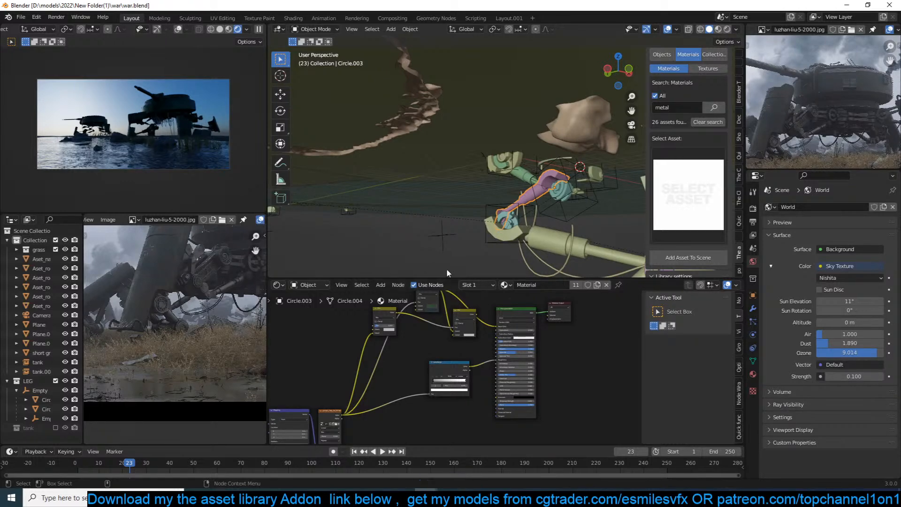
Select the leg part Circle.005, show the whole scene in top orthographic view and save the file.
scroll(491, 166, down, 5)
click(503, 173)
key(KP_7)
scroll(516, 177, down, 4)
shift+middle_drag(499, 193, 455, 212)
scroll(441, 215, up, 1)
key(ctrl+s)
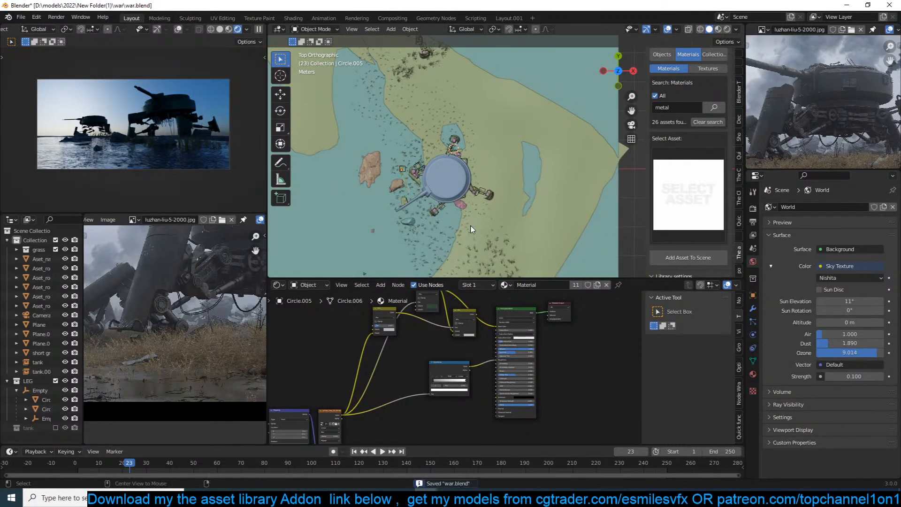
Add an area light beside the large walker tank and rotate it freely by about 94.5° and 13.2° to aim at the tanks.
key(shift+a)
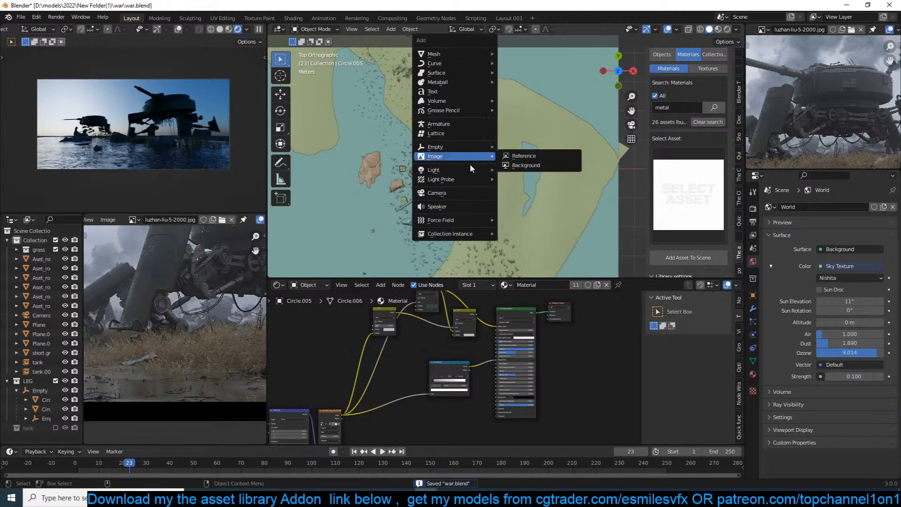
mouse_move(469, 169)
click(526, 200)
middle_drag(521, 197, 456, 179)
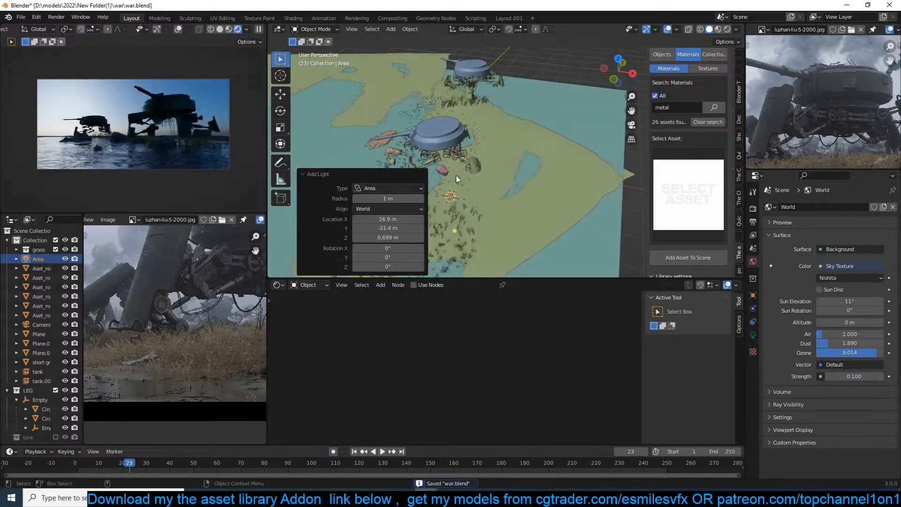
key(r)
key(r)
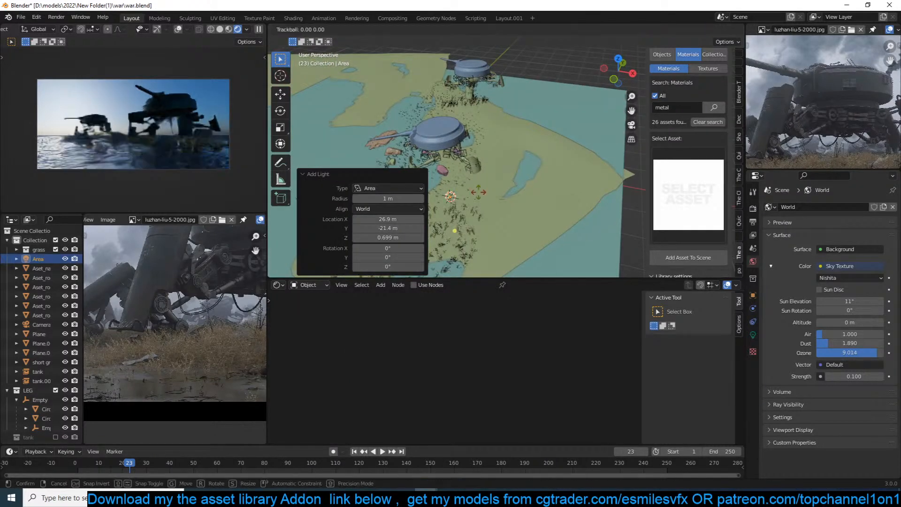
click(450, 224)
Raise the area light about 12 m along the global Z axis.
middle_drag(450, 224, 479, 182)
scroll(478, 182, down, 3)
scroll(482, 180, up, 4)
key(g)
key(z)
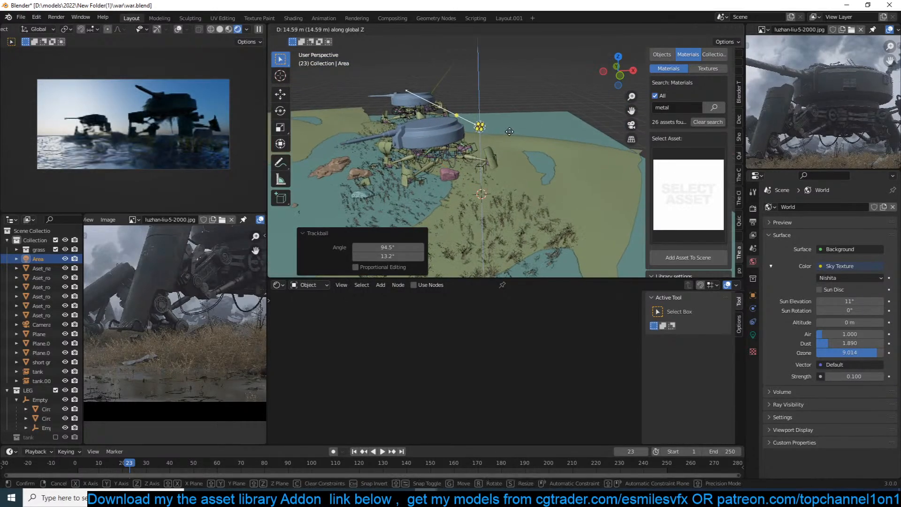
click(506, 149)
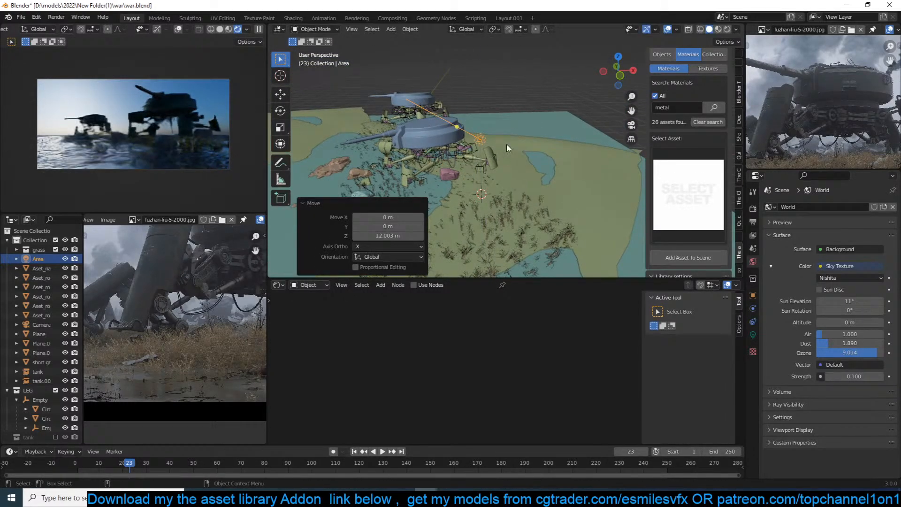
Set the area light's power to 100 W and its size to 10 m.
click(752, 335)
click(856, 272)
text(100)
key(Return)
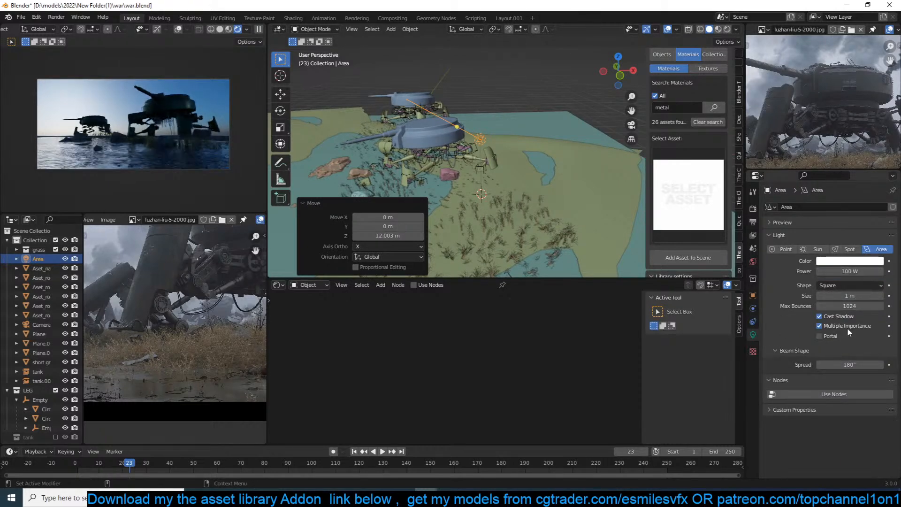
click(853, 305)
click(817, 294)
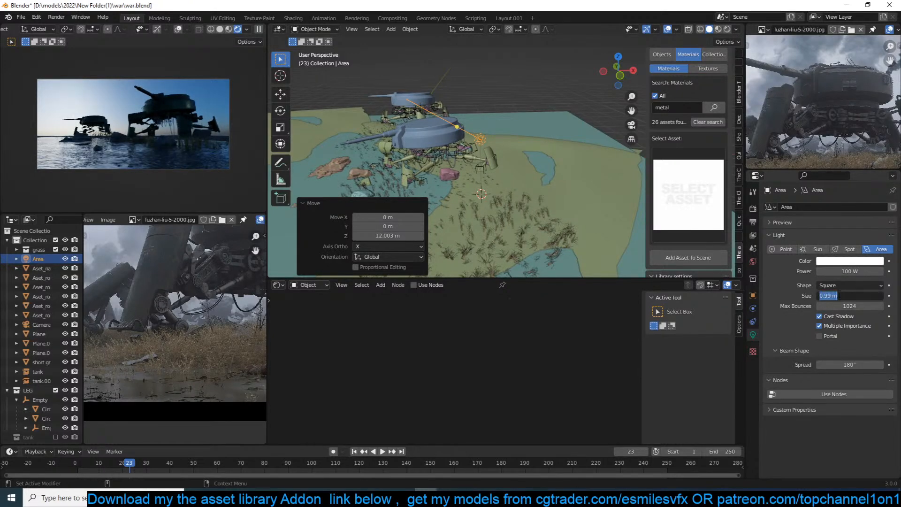
key(Return)
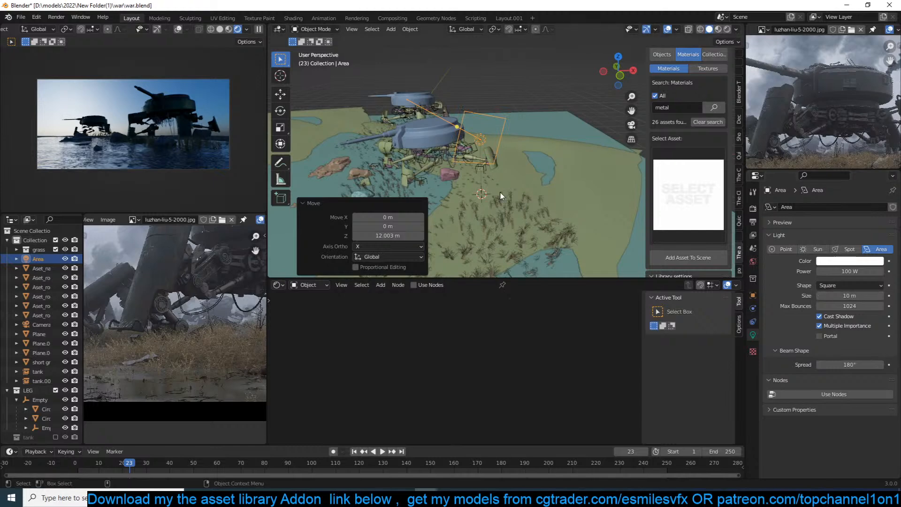
Tilt the area light slightly toward the tanks and move it up by about 4.6 m.
middle_drag(505, 185, 554, 180)
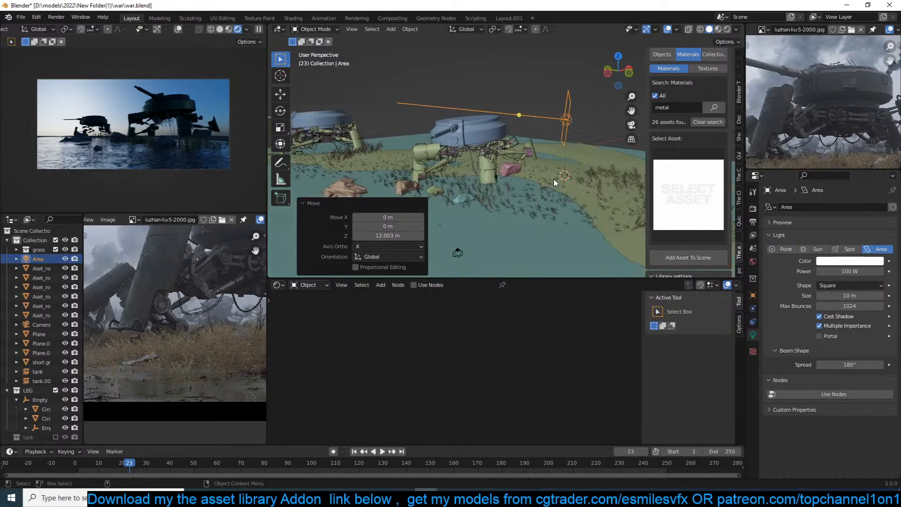
key(r)
click(617, 168)
key(g)
click(619, 145)
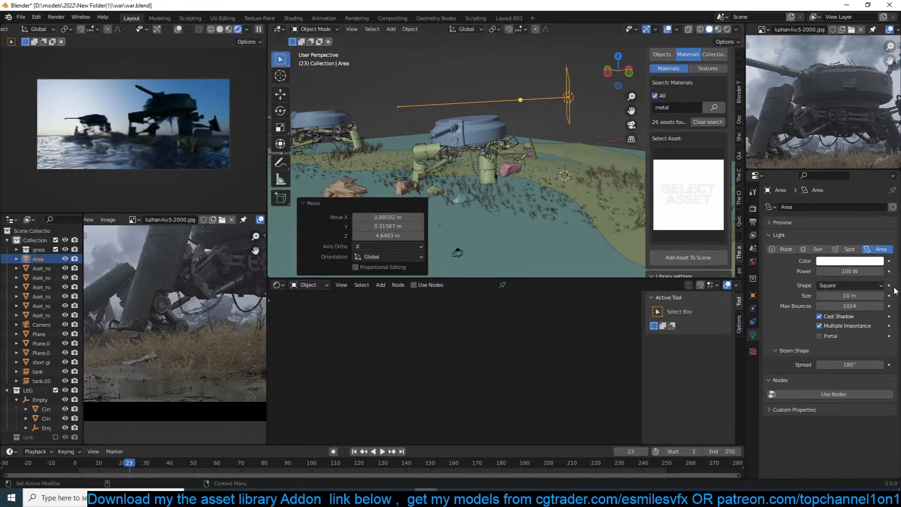
Give the area light a pale orange colour, set its power to 1000 W and save the file.
click(870, 264)
click(839, 149)
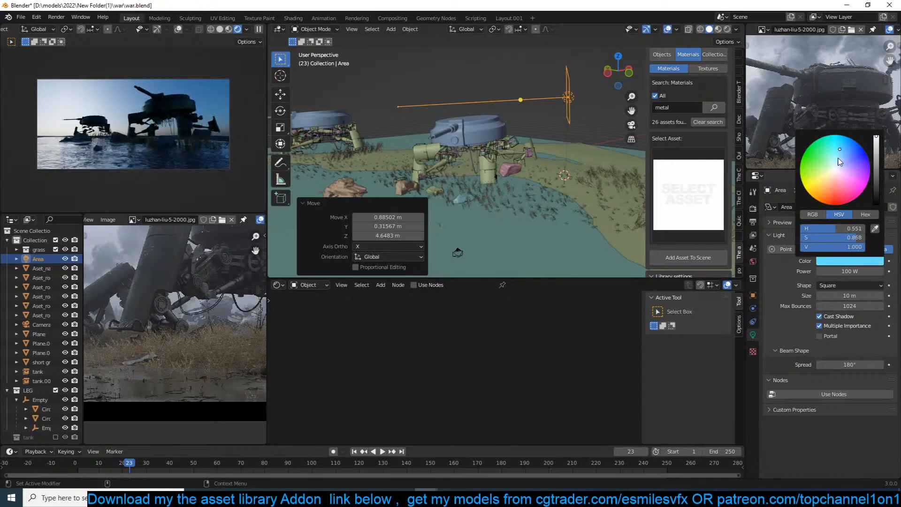
click(829, 180)
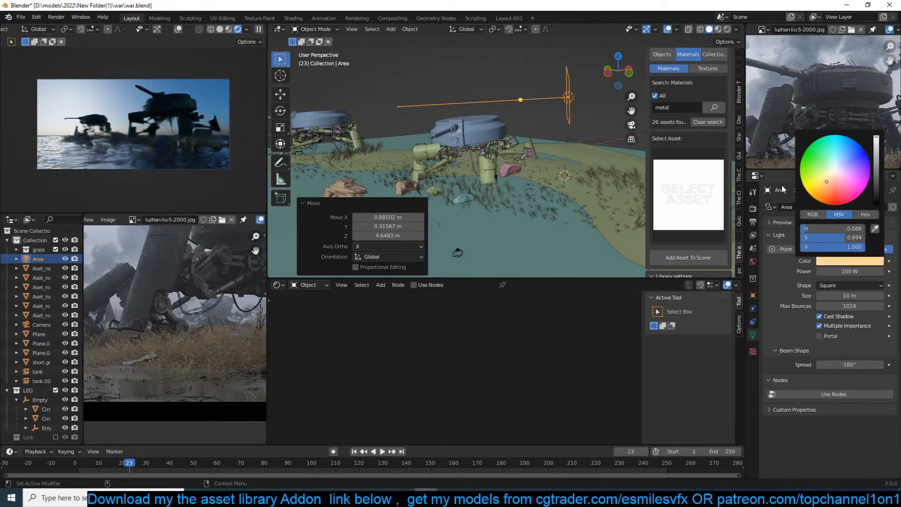
click(833, 272)
text(1000)
key(Return)
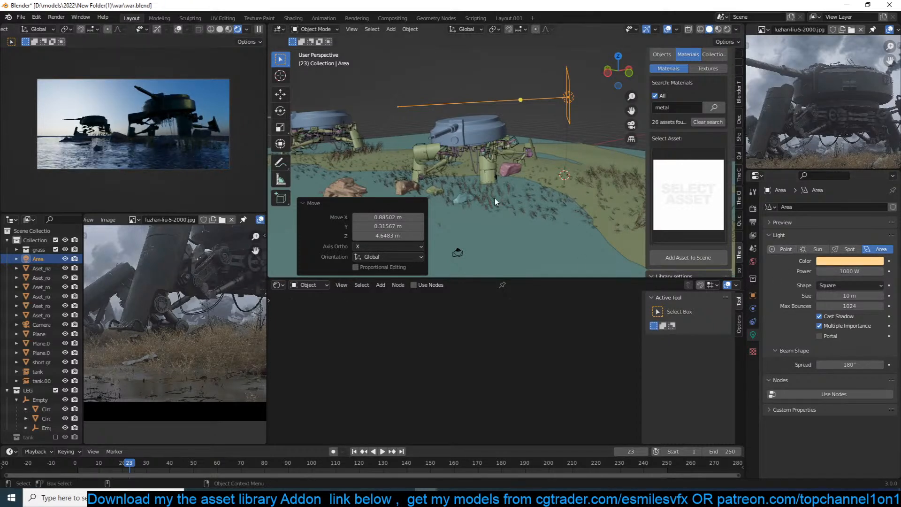
key(ctrl+s)
click(539, 199)
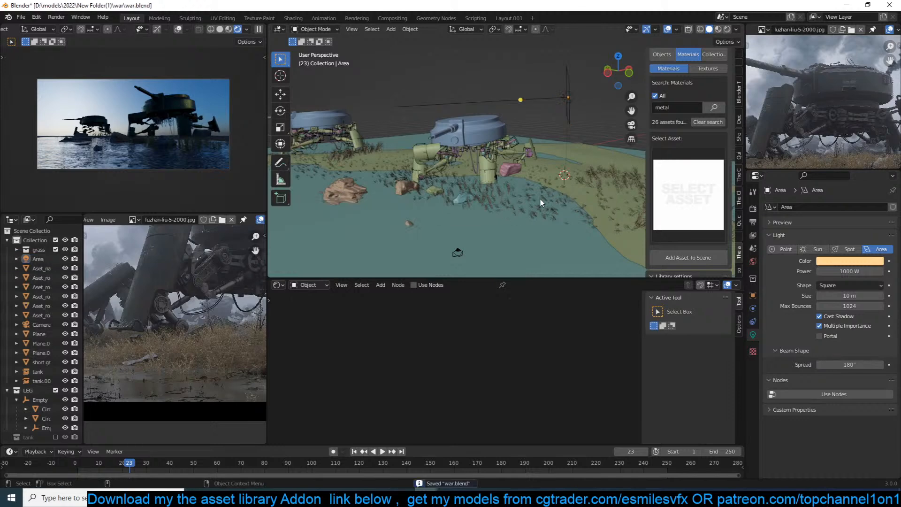
Examine the reference image from the whole composition down to the tank legs and the standing man, and save the file.
scroll(829, 131, down, 4)
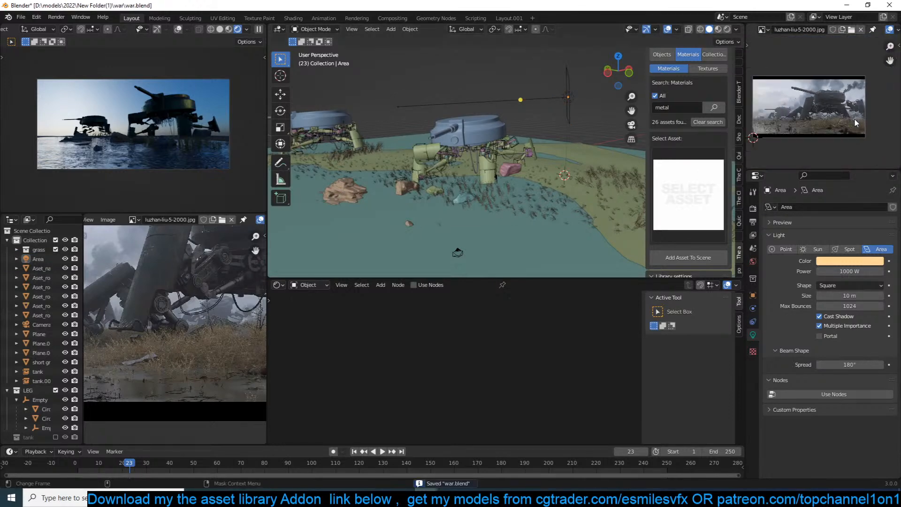
scroll(830, 130, up, 4)
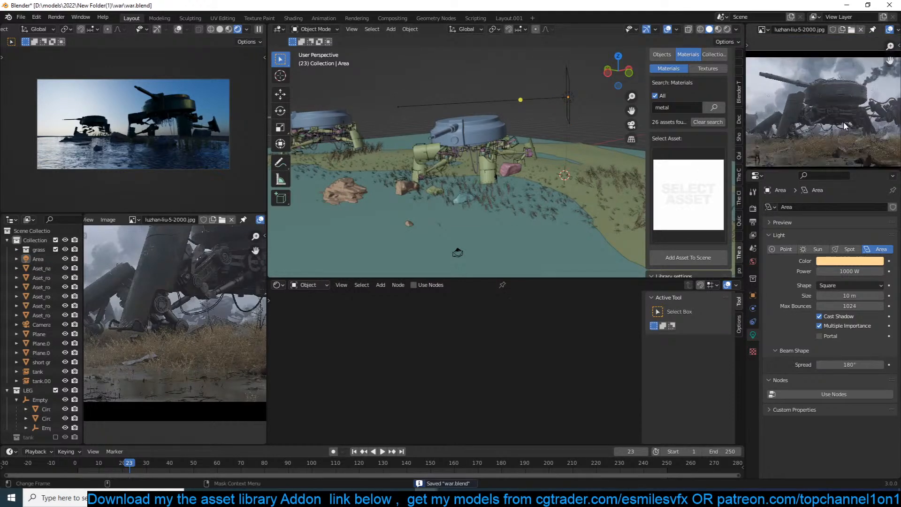
click(448, 203)
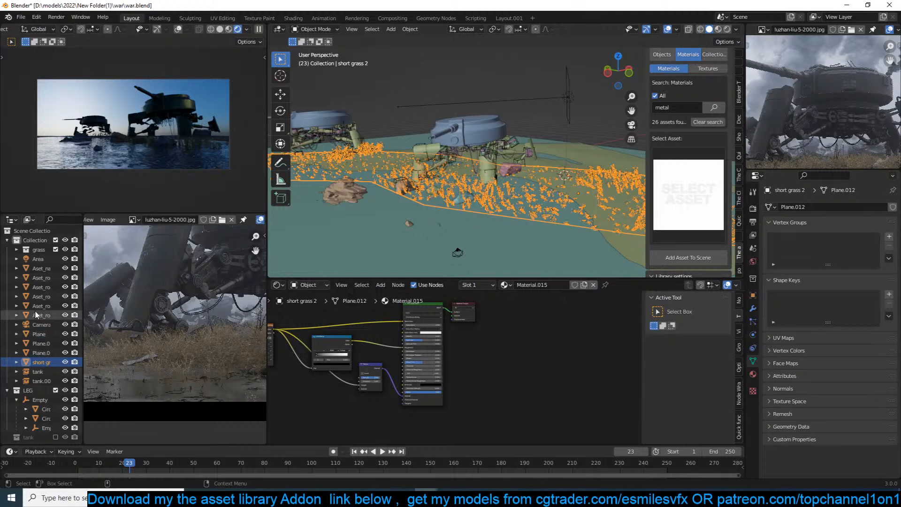
click(241, 497)
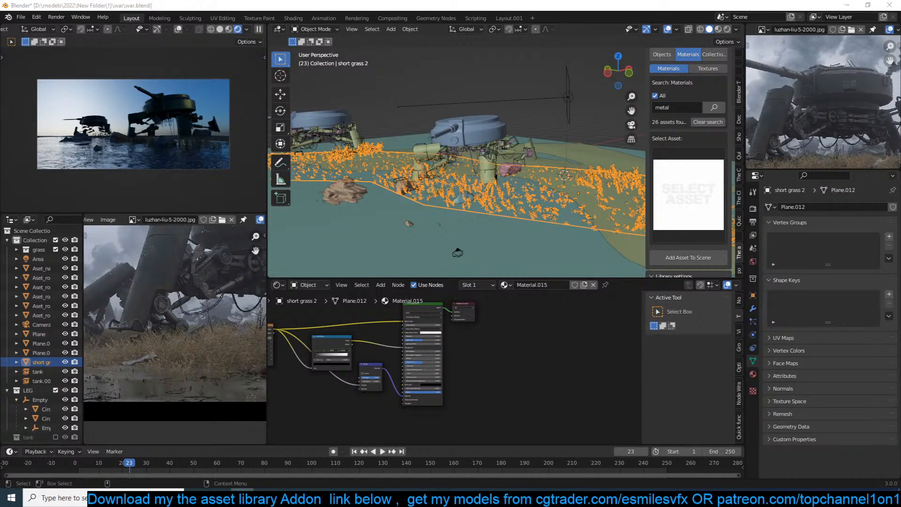
click(522, 98)
key(ctrl+s)
middle_drag(437, 158, 441, 151)
scroll(809, 128, down, 3)
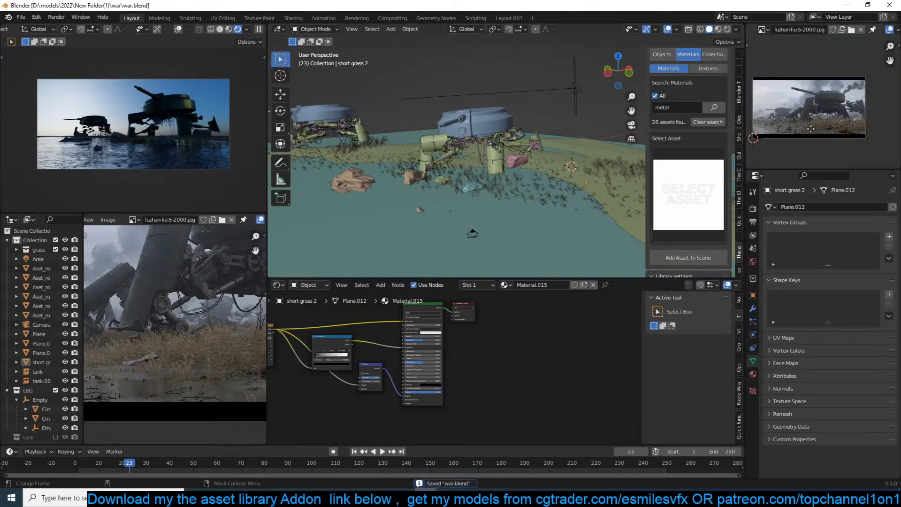
scroll(808, 128, up, 5)
Search the object assets for "man" and choose the dark-clothed man modern soldier.
click(662, 55)
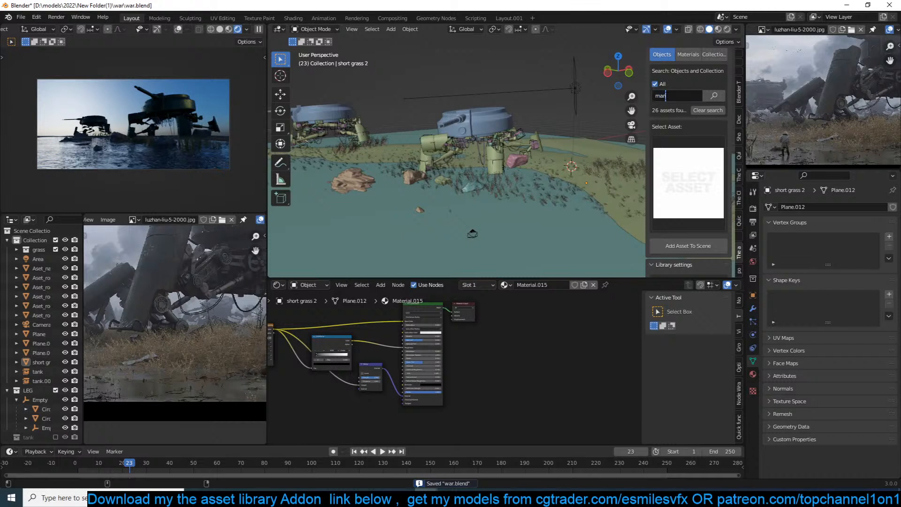
key(Return)
click(691, 148)
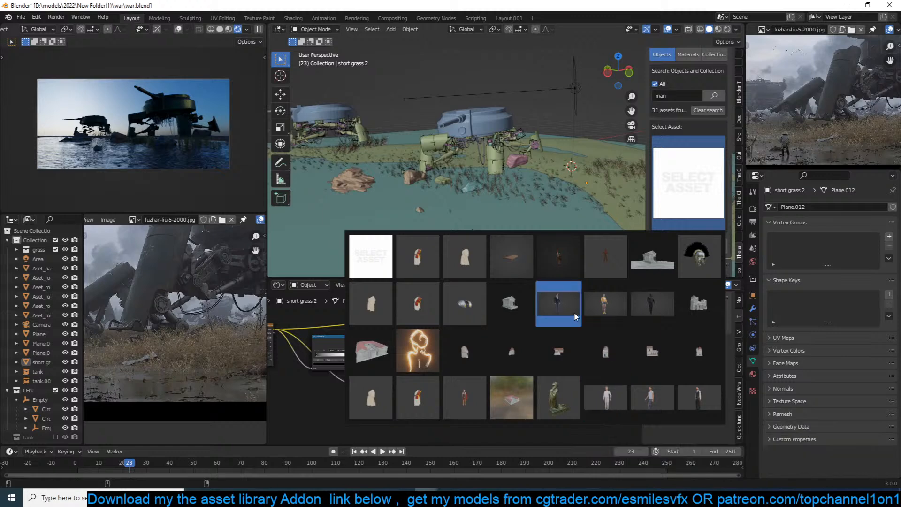
click(659, 304)
Save the file and add the man modern soldier asset to the scene in the shallow water near the rocks.
middle_drag(472, 232, 455, 191)
scroll(471, 156, up, 2)
scroll(471, 175, up, 2)
key(ctrl+s)
click(688, 245)
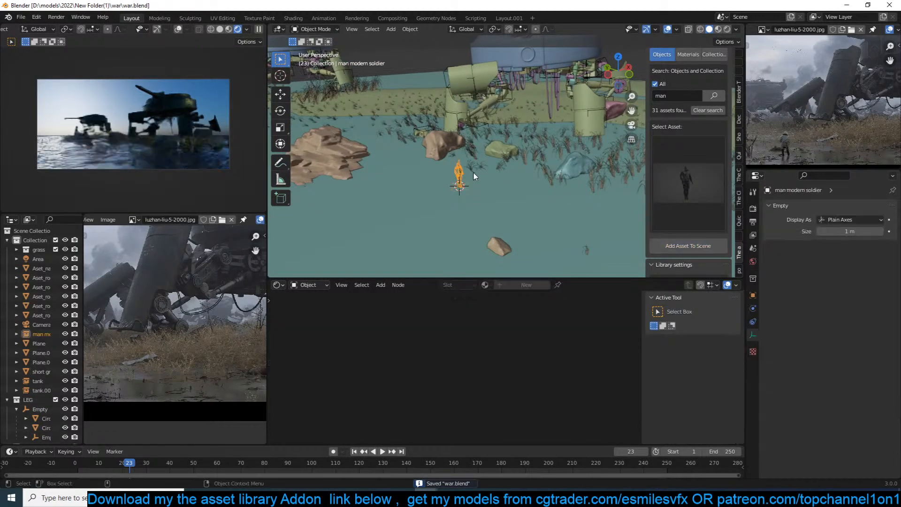
In camera view, move the soldier across the water toward the camera and lower it about 0.67 m along Z.
key(KP_0)
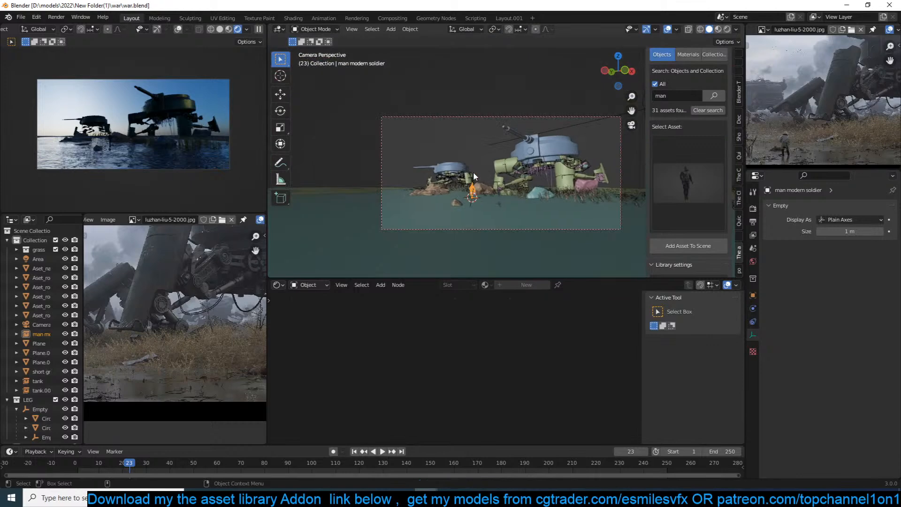
scroll(473, 170, up, 4)
shift+middle_drag(458, 154, 463, 139)
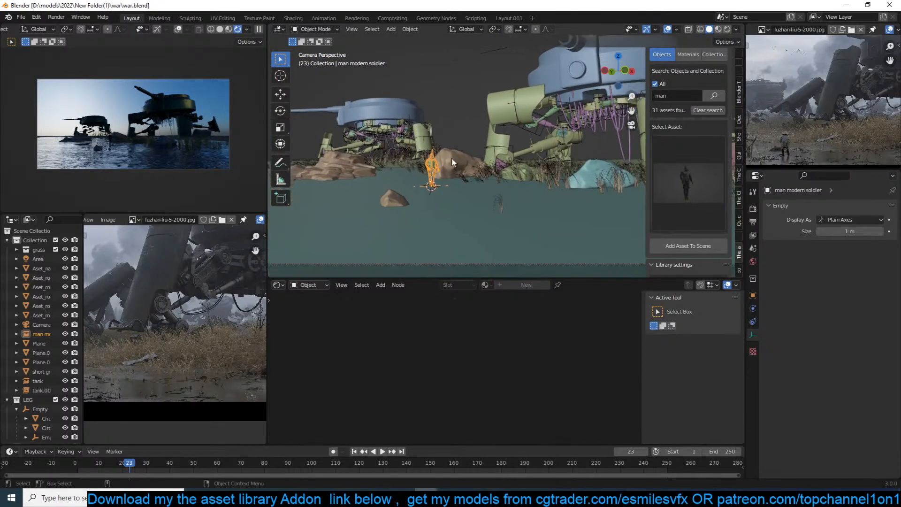
key(shift+s)
click(424, 101)
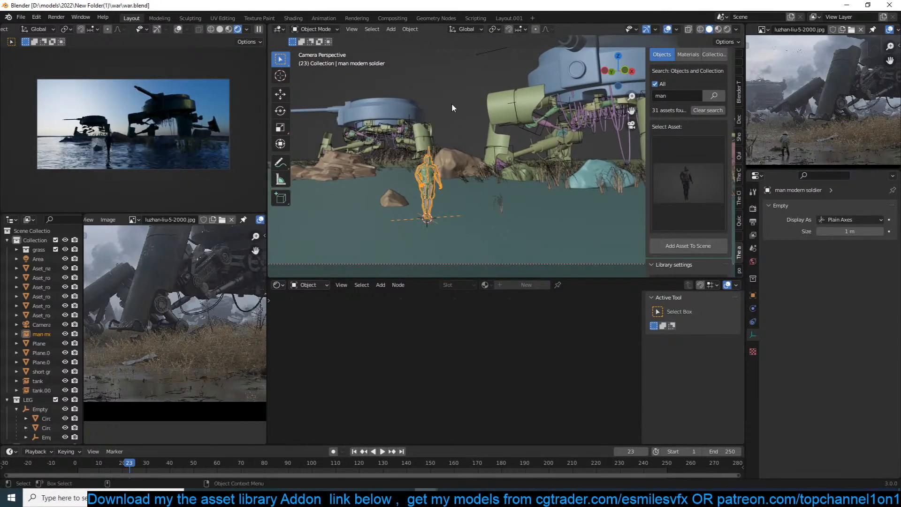
key(g)
key(z)
click(454, 145)
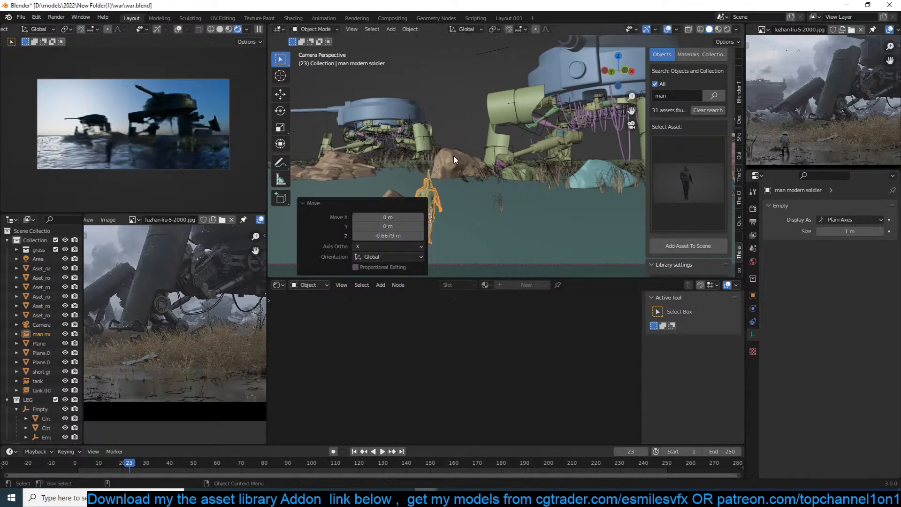
Rotate the soldier about 142° around the global Z axis so it faces the walker tanks.
key(KP_Decimal)
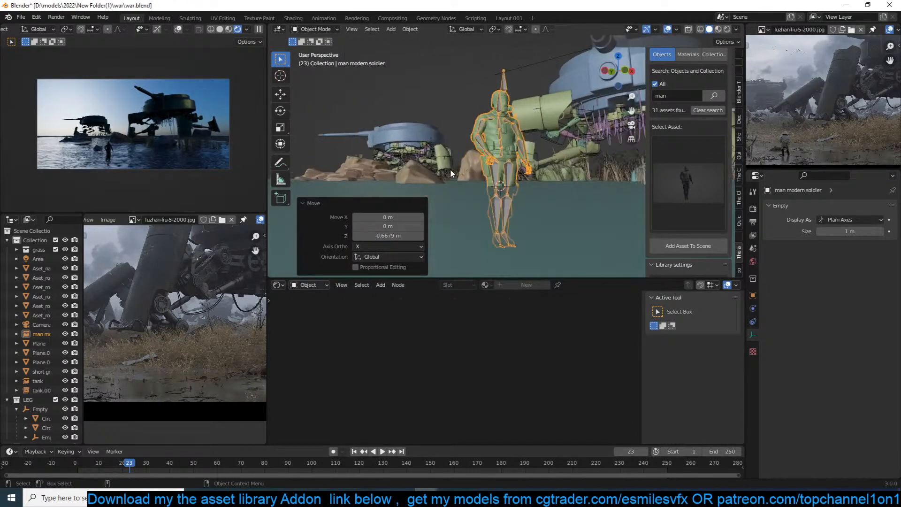
key(r)
key(z)
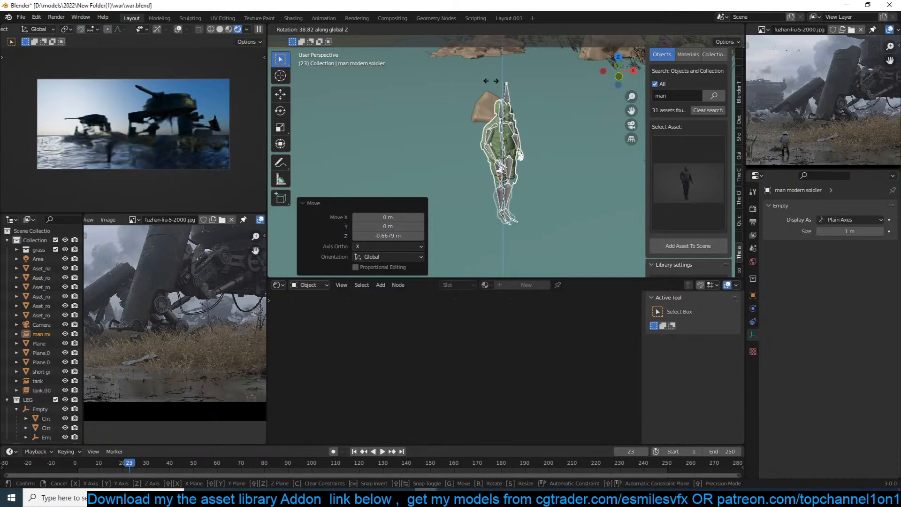
click(451, 197)
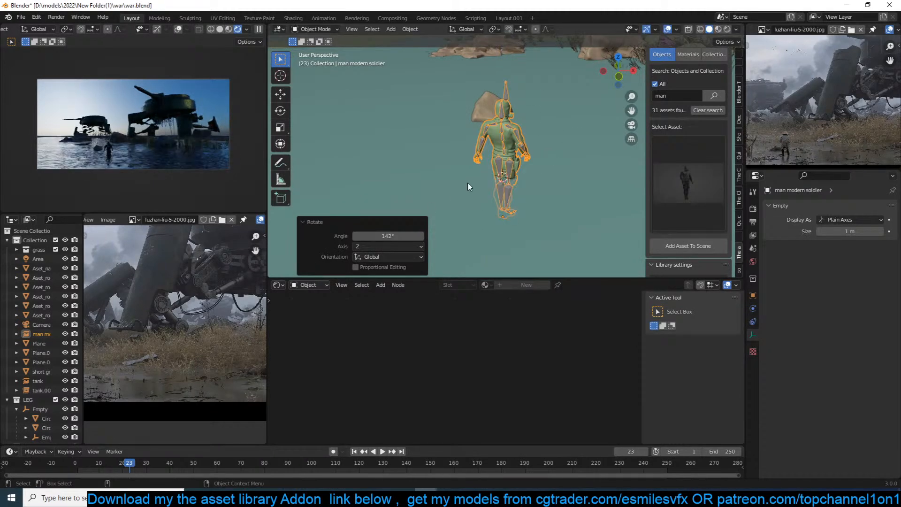
In top view, place three copies of the soldier around the water, making the last two linked duplicates.
key(KP_7)
key(shift+d)
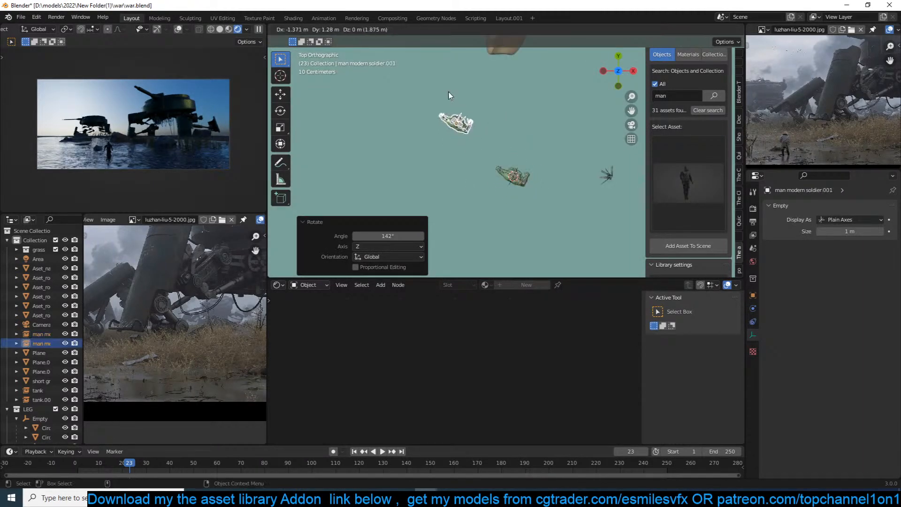
click(449, 95)
scroll(449, 96, down, 3)
key(alt+d)
click(464, 87)
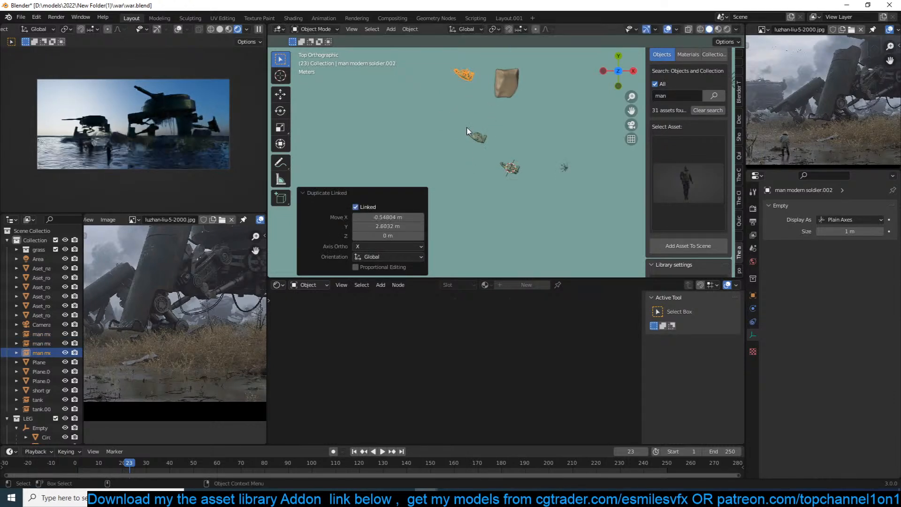
key(alt+d)
click(427, 176)
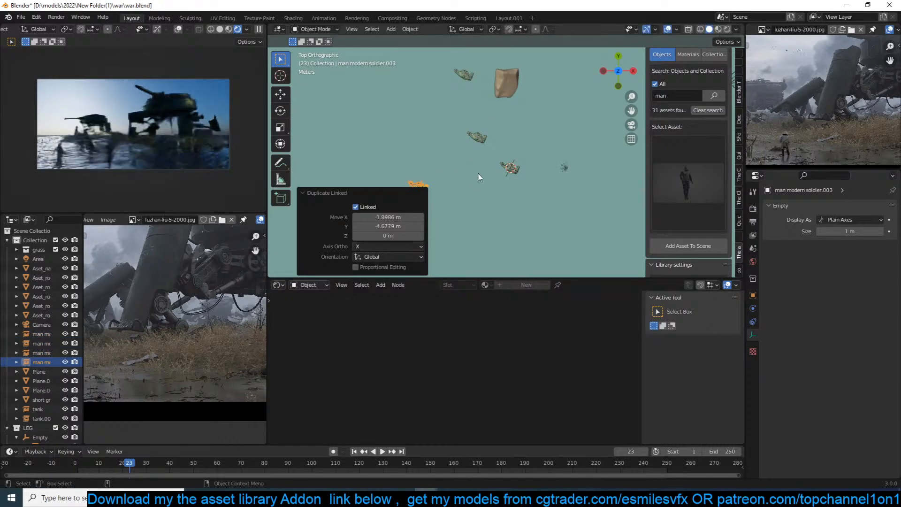
Make the last soldier copy, man modern soldier.003, local and editable.
shift+middle_drag(474, 185, 535, 101)
scroll(535, 99, up, 3)
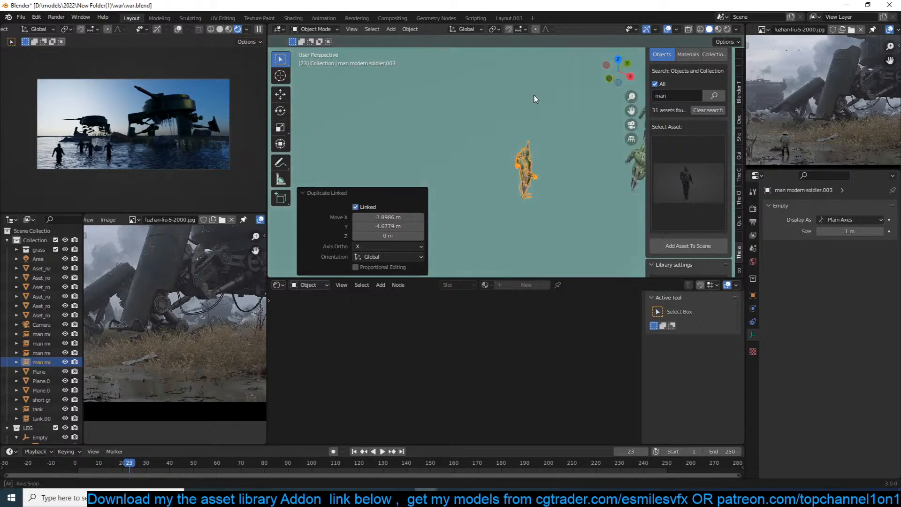
scroll(677, 238, down, 1)
scroll(678, 239, down, 2)
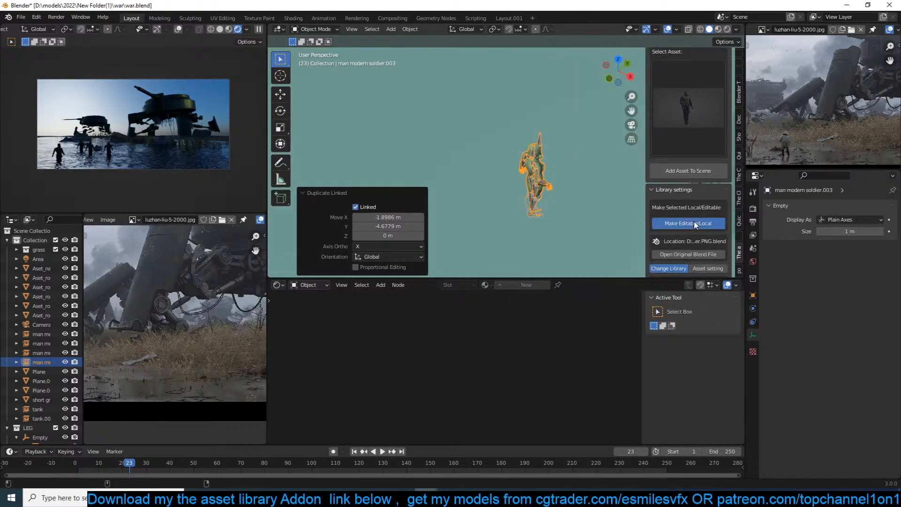
click(578, 194)
scroll(558, 183, up, 3)
Pose the editable soldier by rotating its left upper arm bone freely by about 15.5° and 22.3°.
click(554, 180)
middle_drag(556, 180, 610, 132)
scroll(490, 176, up, 2)
key(ctrl+Tab)
middle_drag(521, 136, 545, 134)
click(544, 134)
key(r)
key(r)
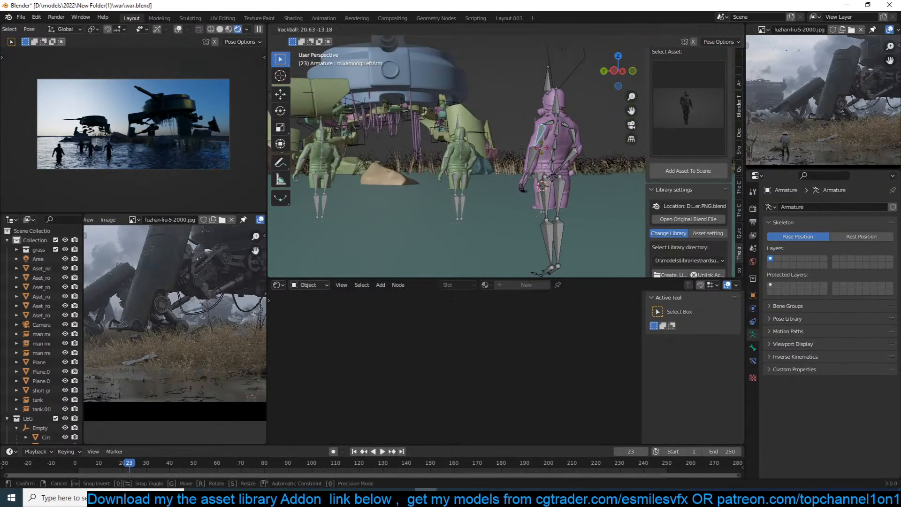
click(525, 144)
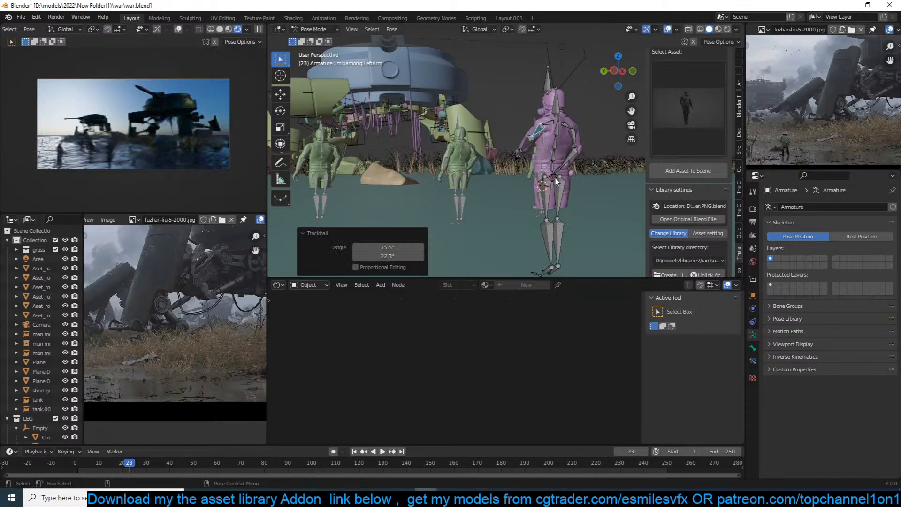
Bend the soldier's left forearm bone inward toward the front of the body with a free trackball rotation.
click(525, 145)
key(r)
key(r)
click(544, 157)
key(ctrl+Tab)
Rotate the soldier's right upper arm freely and bend its right forearm across the front of the body.
middle_drag(547, 161, 573, 131)
click(573, 131)
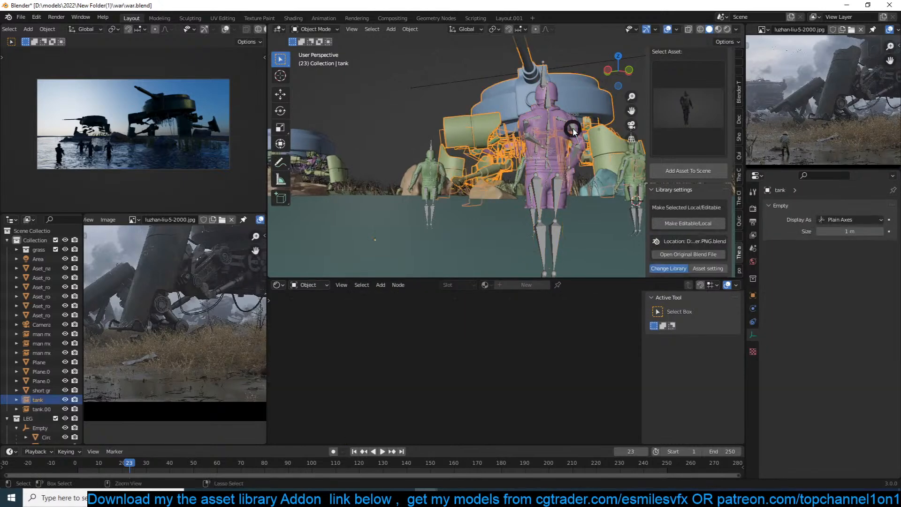
click(576, 133)
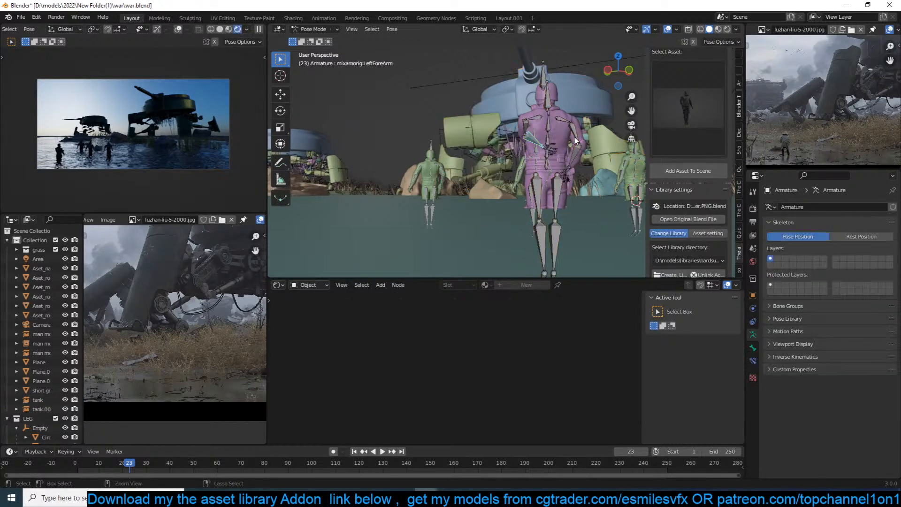
key(r)
key(r)
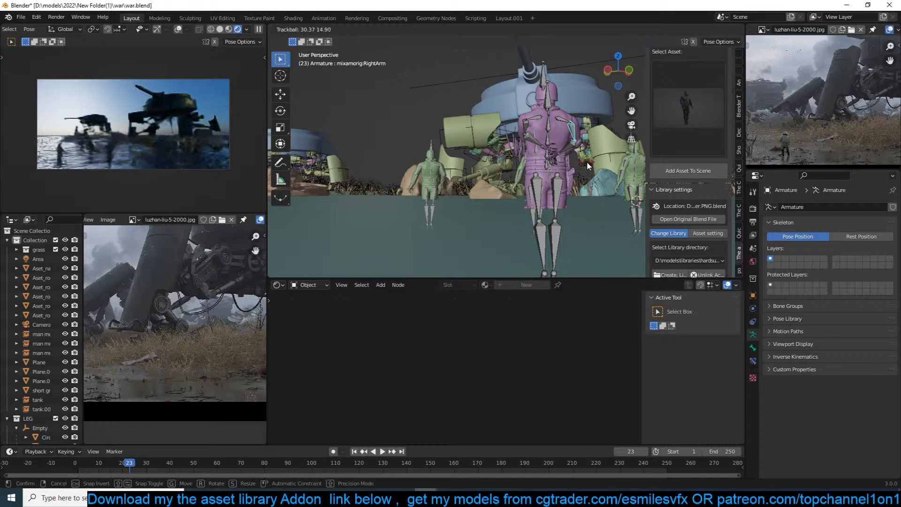
click(570, 159)
click(565, 149)
key(r)
key(r)
click(562, 165)
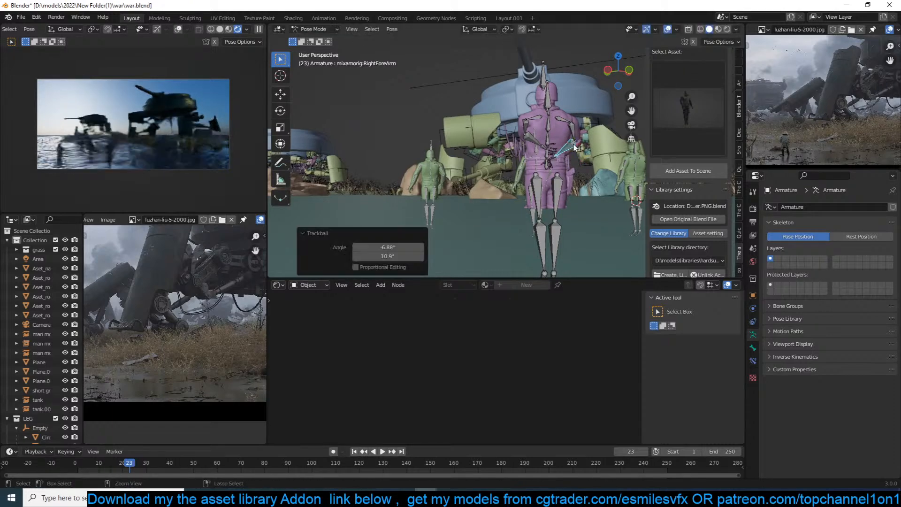
From a side view, raise the soldier's right upper arm forward by rotating it about -62.7°.
key(ctrl+Tab)
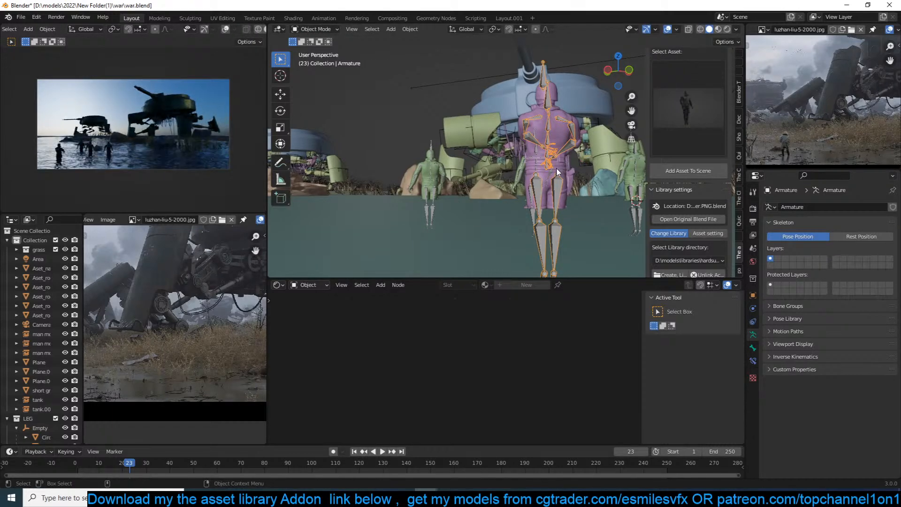
middle_drag(567, 148, 487, 169)
key(ctrl+Tab)
click(471, 151)
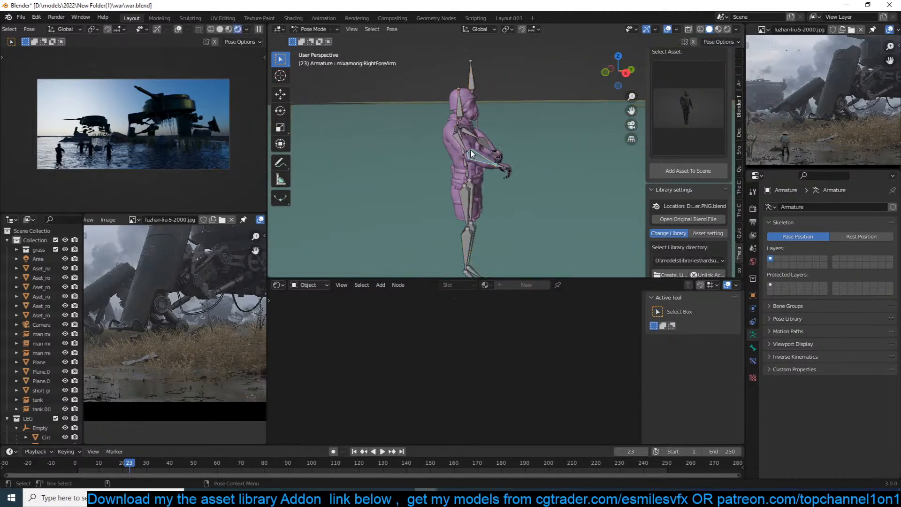
click(462, 141)
key(r)
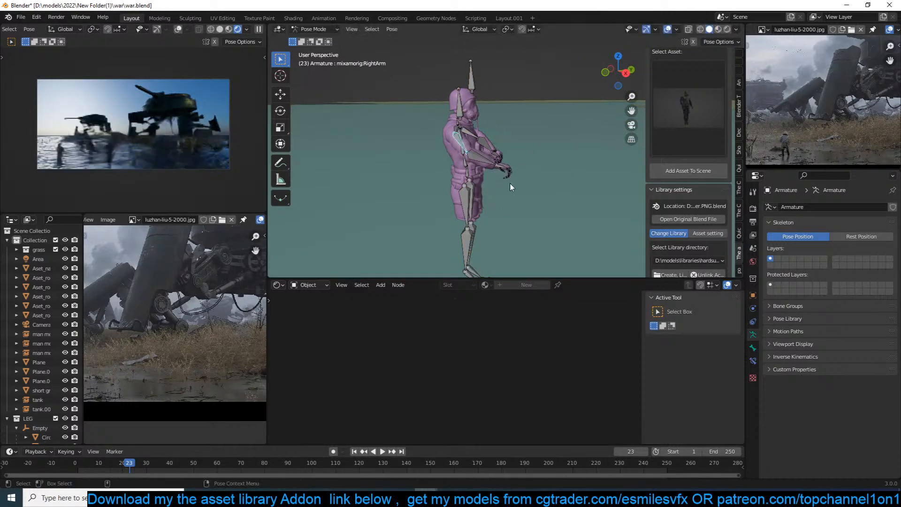
click(534, 104)
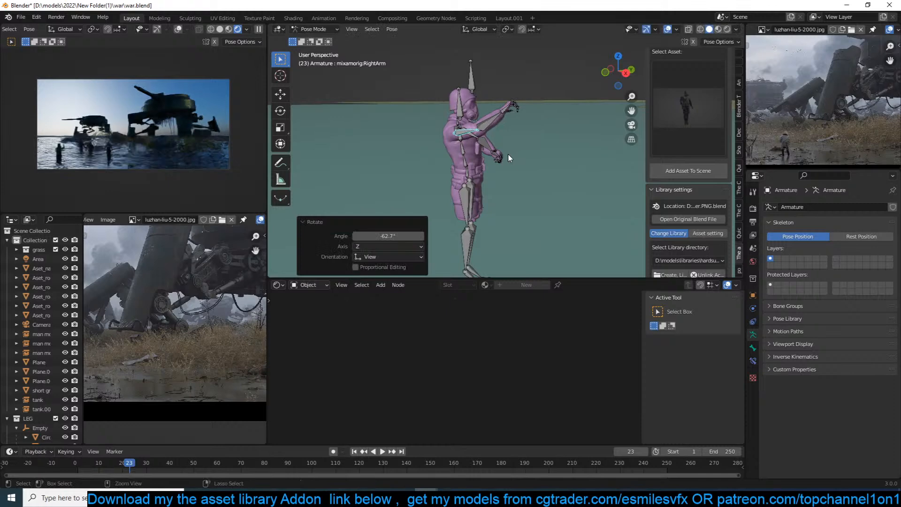
key(ctrl+Tab)
Delete the two unposed soldier copies standing in the water nearest to the posed soldier.
shift+middle_drag(509, 147, 506, 171)
scroll(466, 189, down, 3)
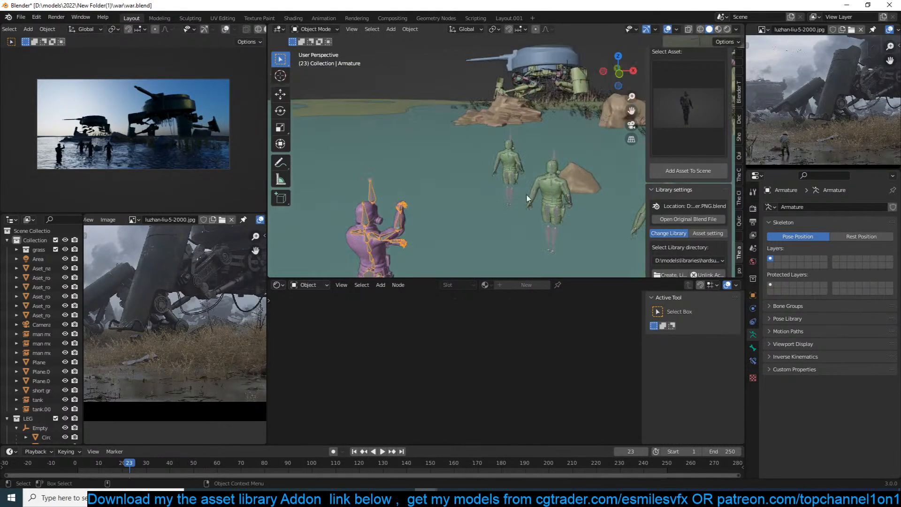
click(516, 193)
key(x)
click(486, 165)
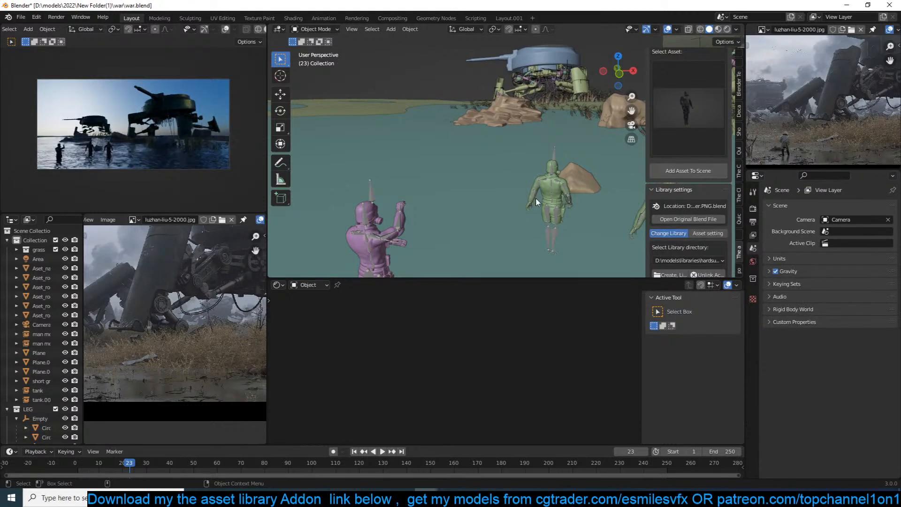
click(552, 202)
key(x)
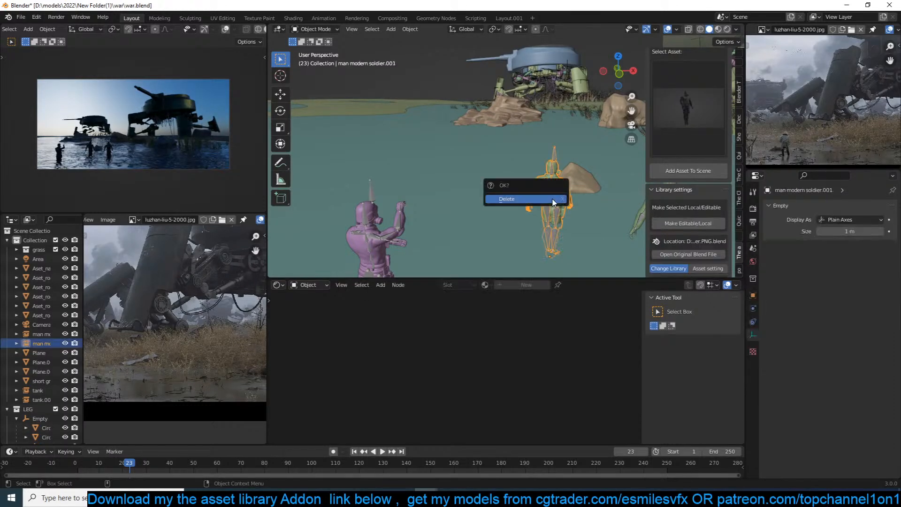
click(539, 197)
Save the file, search the asset library for "boat" and choose the white and blue inflatable boat.
mouse_move(532, 211)
shift+middle_down()
mouse_move(482, 202)
mouse_move(492, 194)
mouse_move(532, 217)
shift+middle_up()
scroll(533, 216, down, 3)
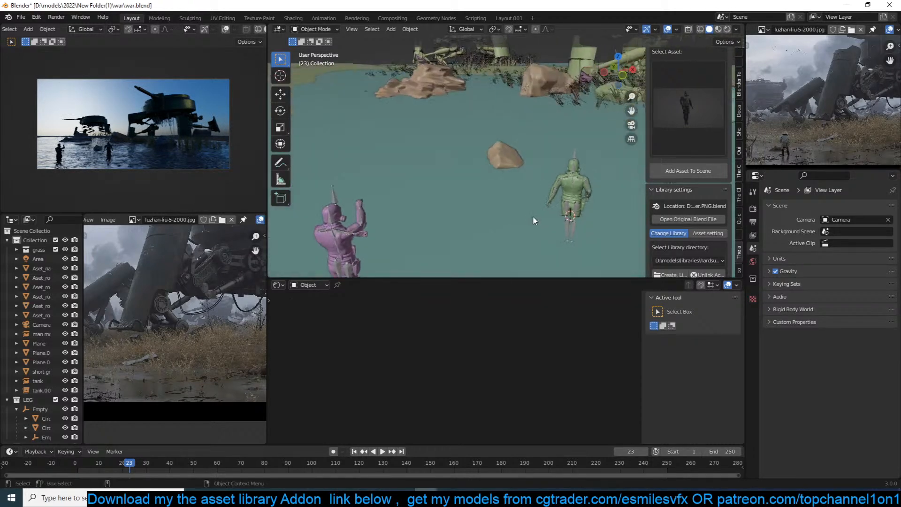
key(ctrl+s)
click(664, 119)
click(660, 119)
scroll(660, 122, up, 5)
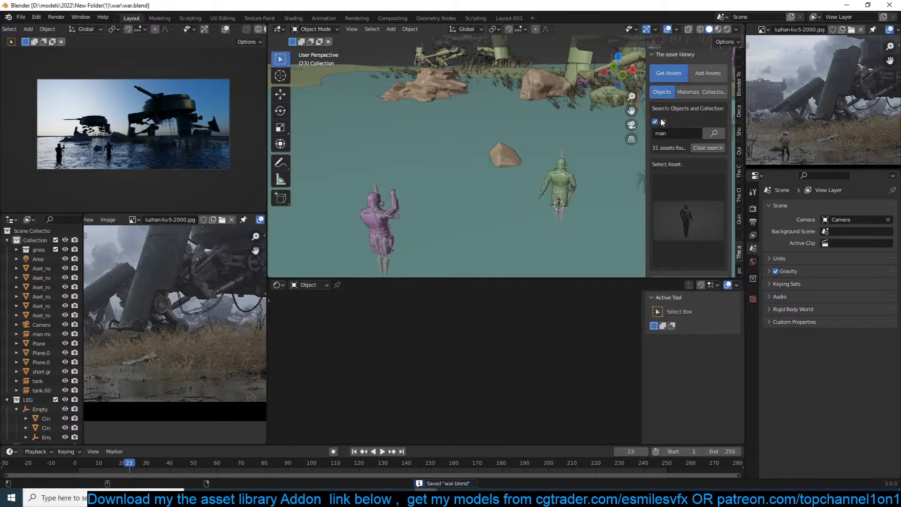
click(665, 133)
text(boat)
key(Return)
click(666, 225)
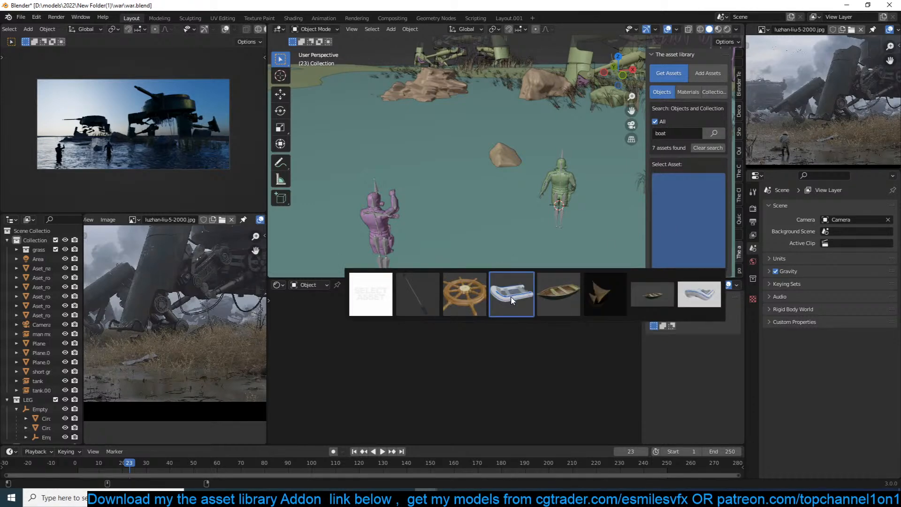
click(511, 300)
Save the file, add the inflatable boat on the water between the two soldiers and scale it to 0.462.
shift+middle_drag(523, 225, 432, 191)
key(ctrl+s)
shift+right_click(424, 179)
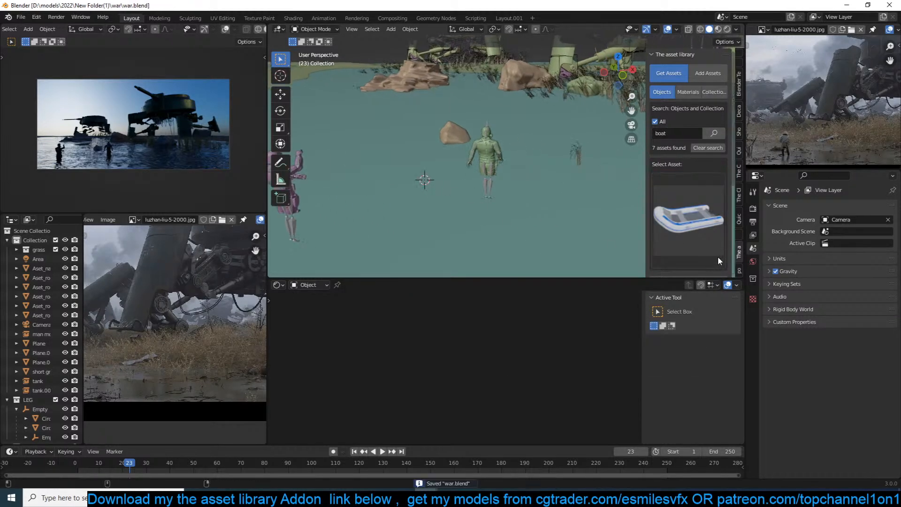
scroll(702, 250, down, 2)
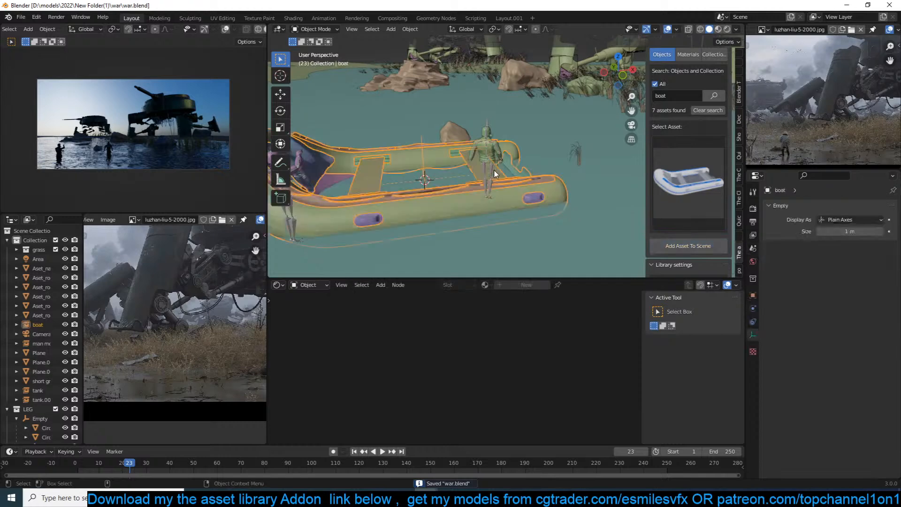
key(s)
click(474, 174)
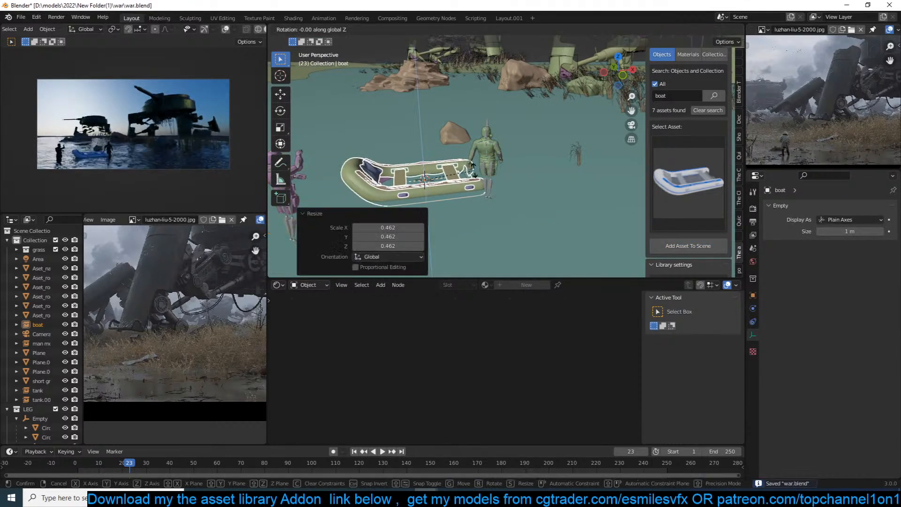
Rotate the boat 190° around the global Z axis and turn it about 166° more around Z.
text(rz190)
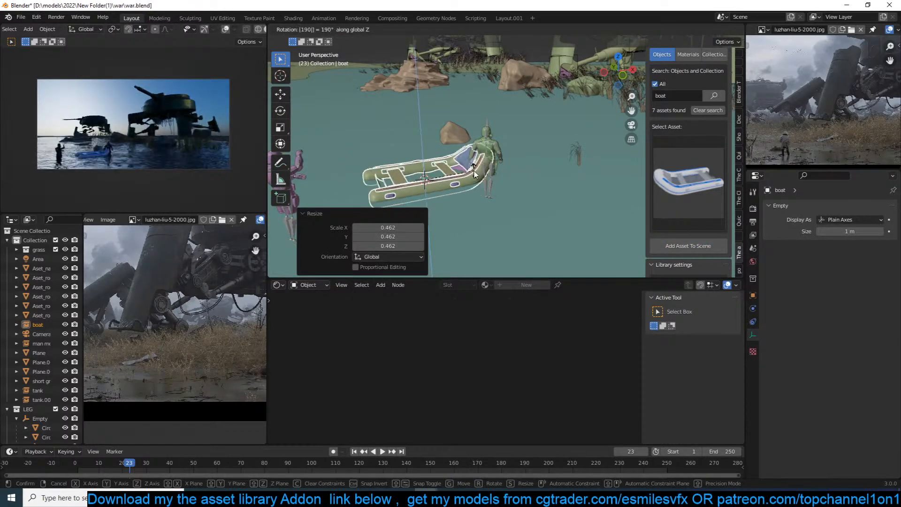
key(Return)
key(r)
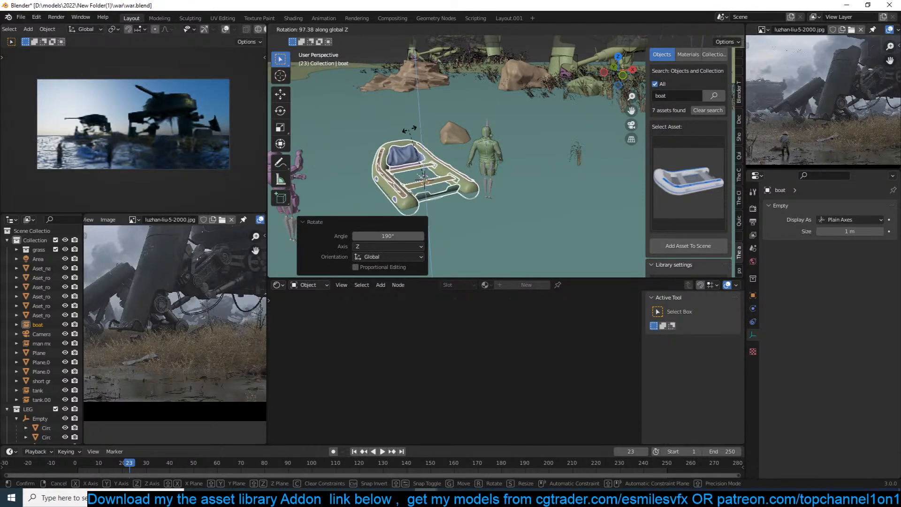
click(359, 179)
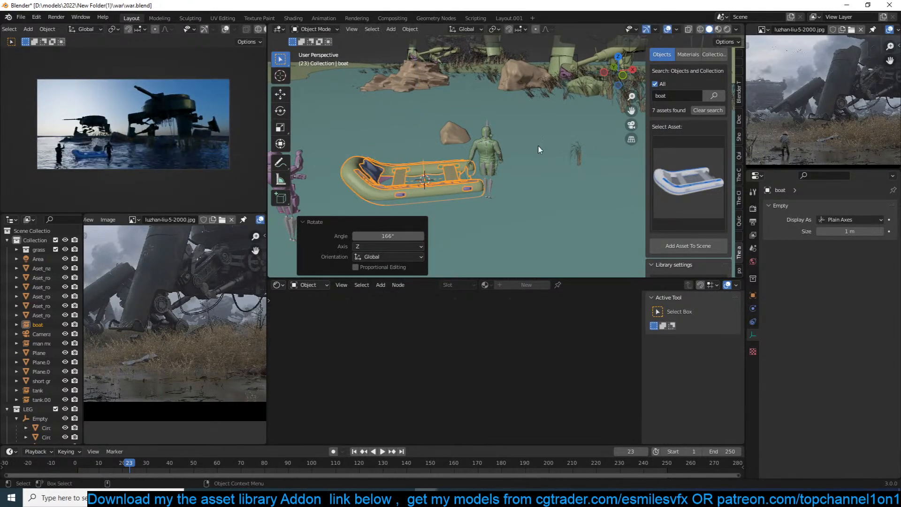
Scale the boat to about 0.701 and adjust its height along Z so it sits in the water.
key(s)
click(505, 160)
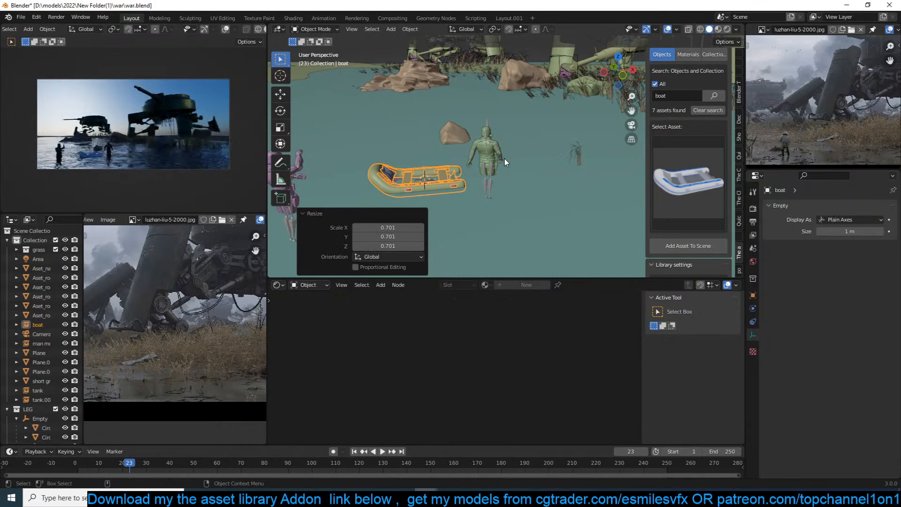
scroll(437, 197, up, 3)
key(g)
key(z)
click(423, 187)
middle_drag(424, 187, 520, 185)
scroll(519, 185, up, 1)
key(g)
key(z)
click(520, 190)
Make the boat local and editable, save the file and bring up Material.013 of the boat's hull.
scroll(711, 245, down, 3)
click(708, 241)
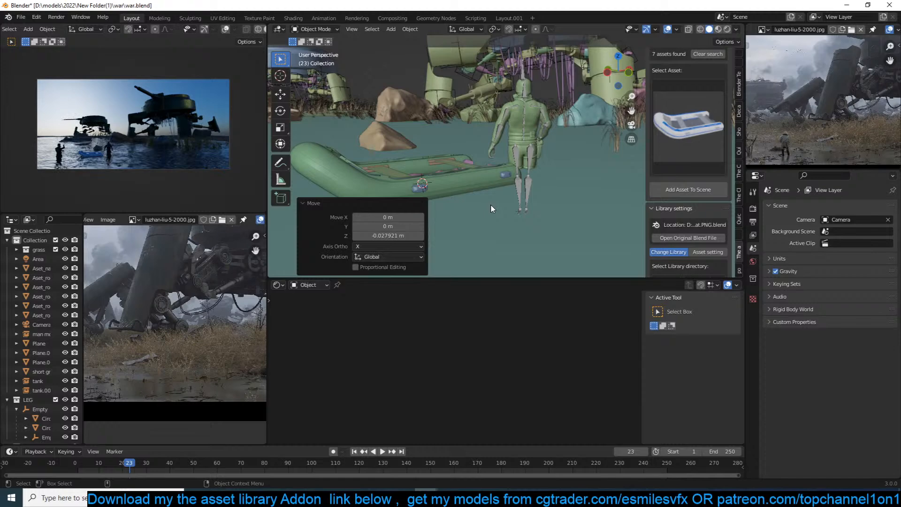
click(455, 176)
scroll(449, 317, up, 2)
middle_drag(449, 317, 497, 379)
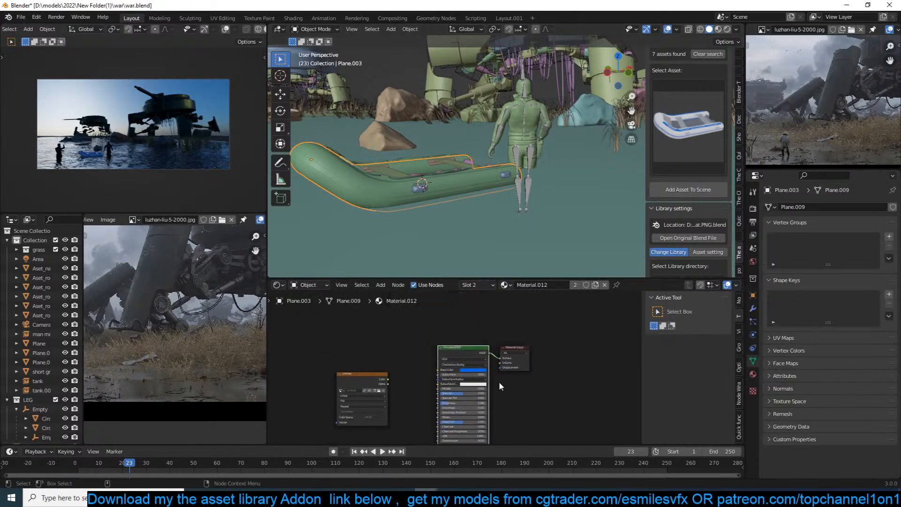
scroll(498, 379, up, 4)
key(ctrl+s)
scroll(388, 379, up, 2)
click(395, 187)
click(396, 187)
click(752, 374)
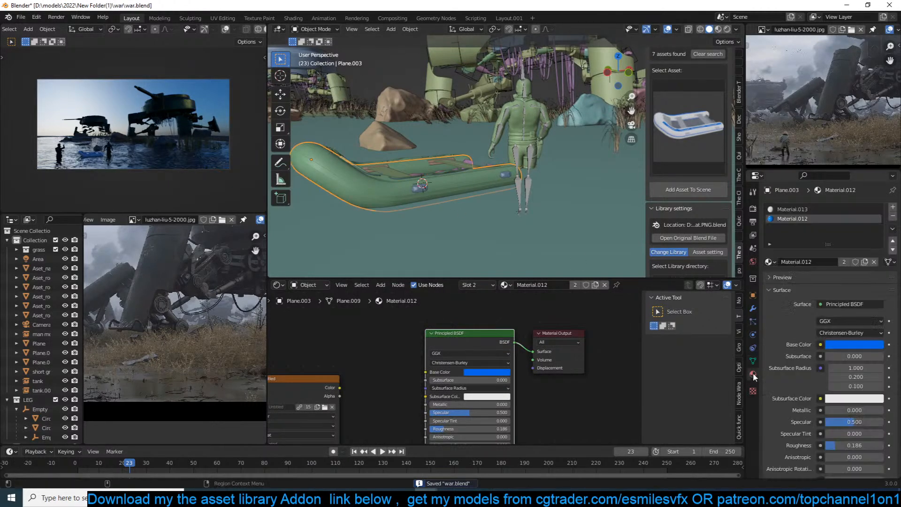
click(792, 209)
Set the base color of Material.013 to a dark olive with hue 0.205 and value 0.043.
click(483, 373)
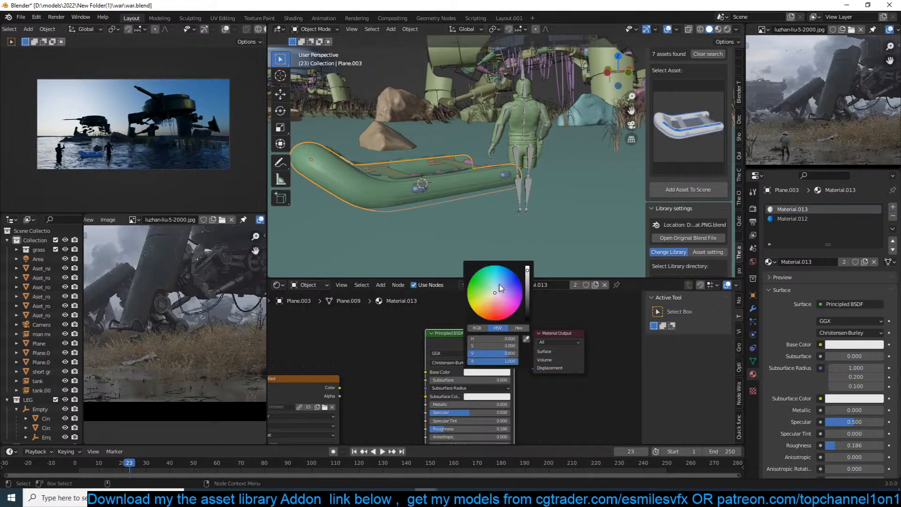
click(488, 280)
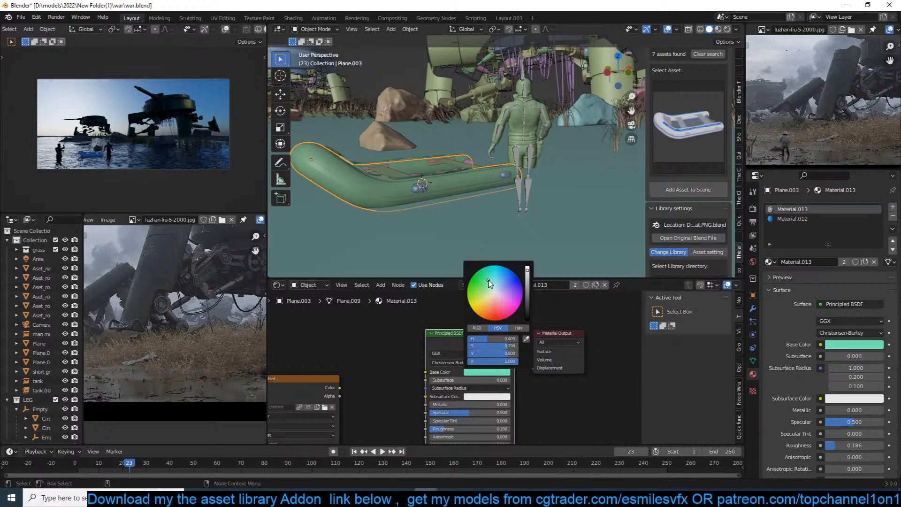
click(527, 309)
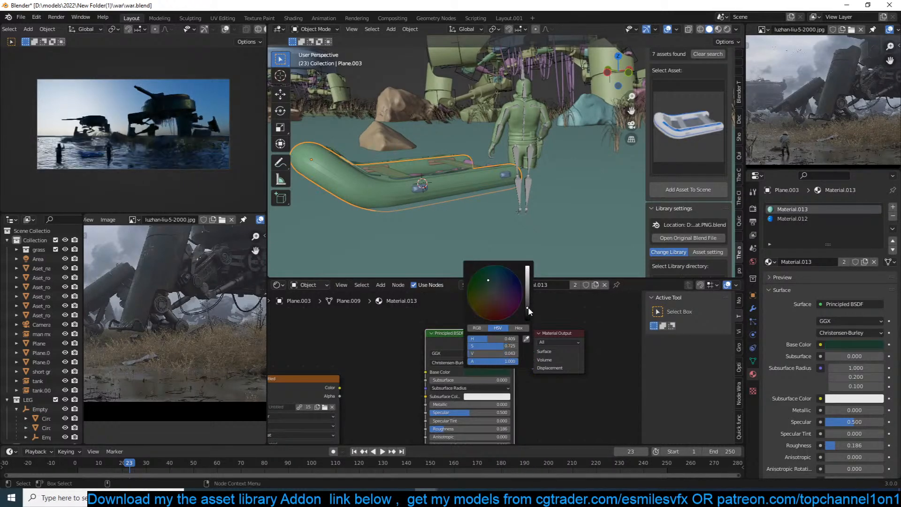
click(483, 296)
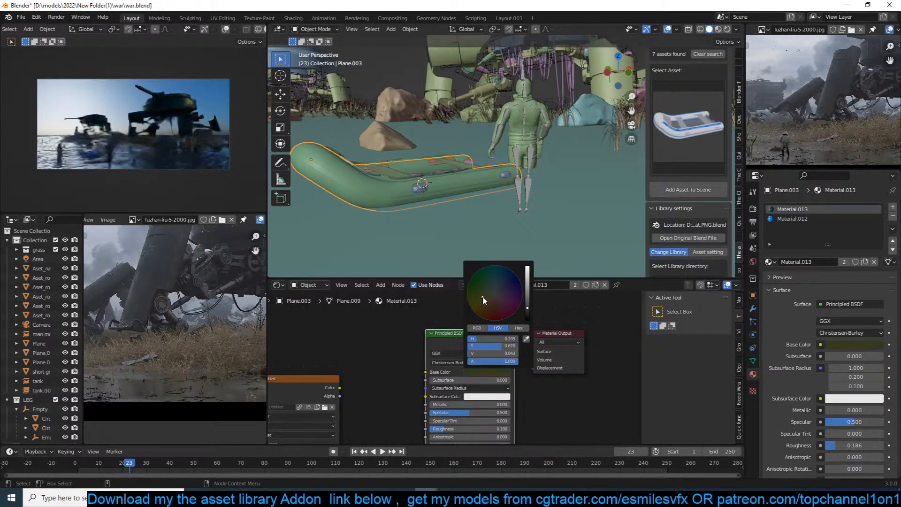
Link the hull's materials to the floor piece inside the boat.
middle_drag(407, 206, 463, 205)
scroll(462, 205, up, 3)
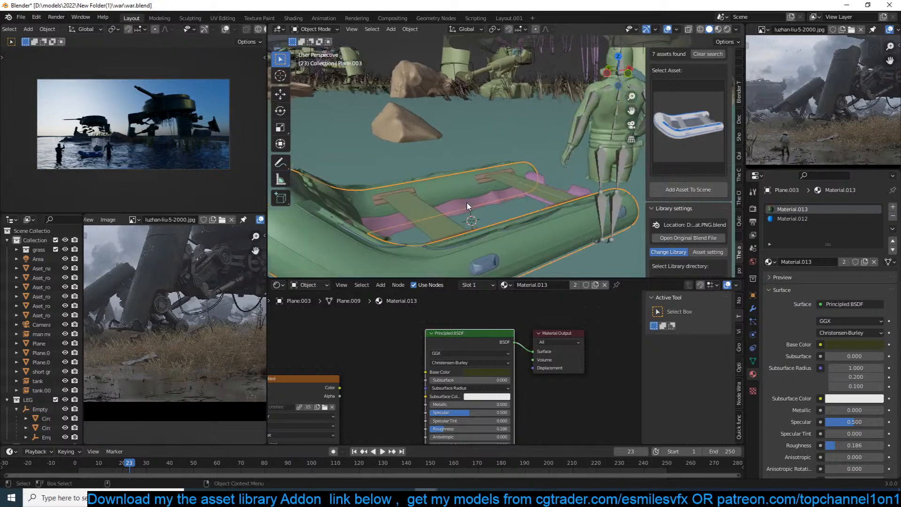
click(453, 211)
shift+click(554, 243)
key(ctrl+l)
click(550, 244)
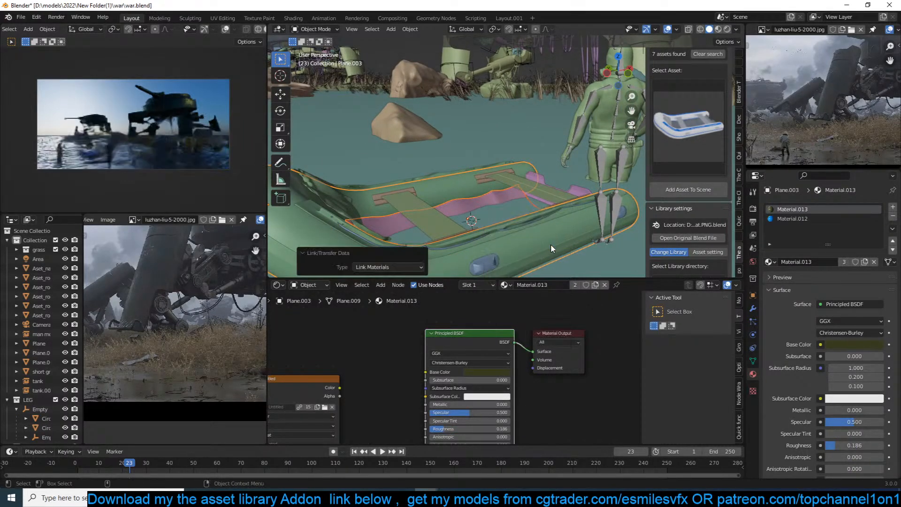
Deselect everything and save the war.blend file with the recolored boat.
key(ctrl+s)
key(alt+a)
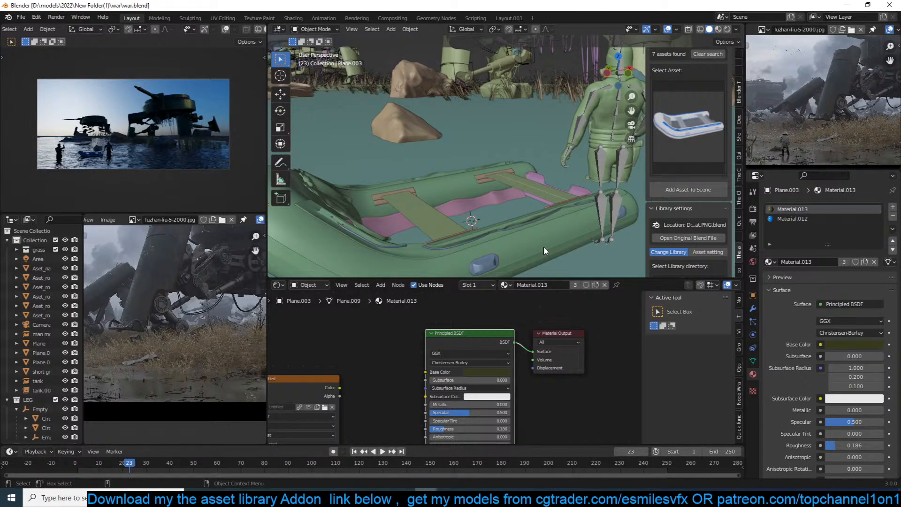
scroll(481, 232, down, 3)
middle_drag(481, 231, 502, 204)
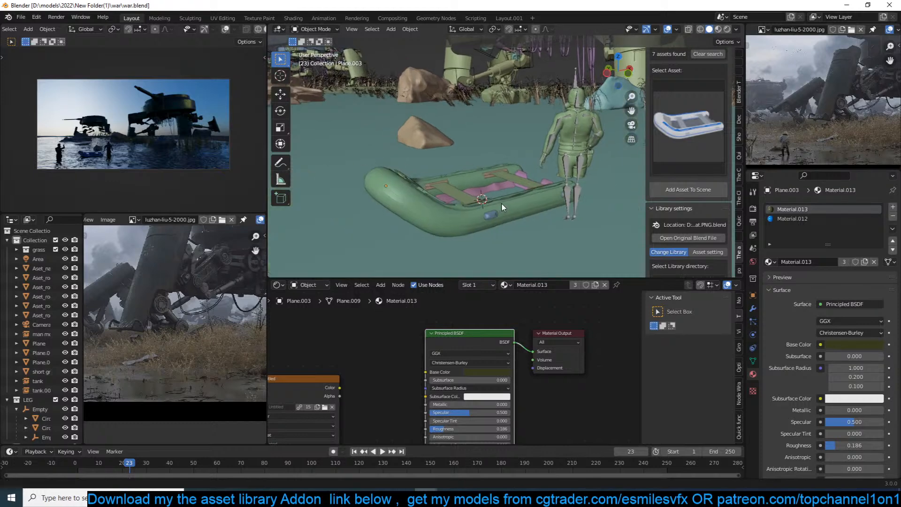
key(ctrl+s)
shift+middle_drag(509, 157, 403, 202)
key(ctrl+s)
scroll(460, 189, down, 10)
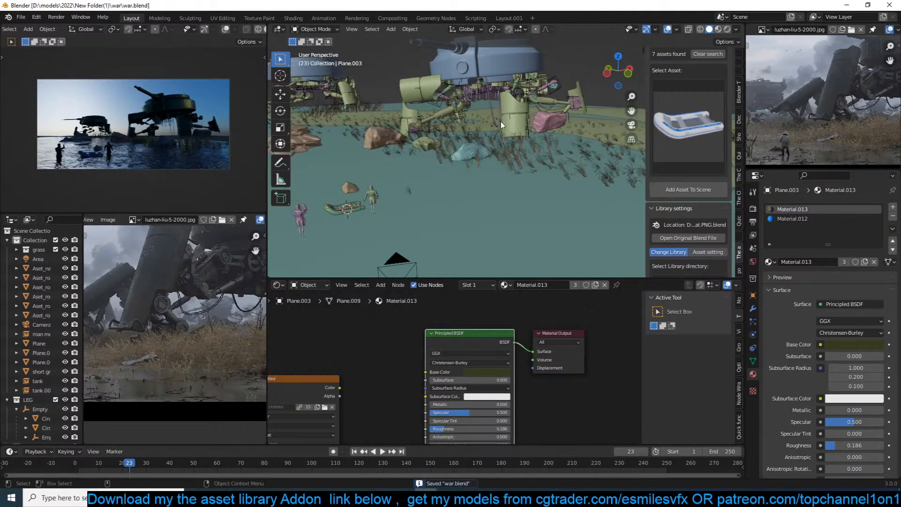
Switch the asset library directory to D:\models\libraries\kitbash and browse its uncategorized object assets.
shift+middle_drag(500, 121, 462, 179)
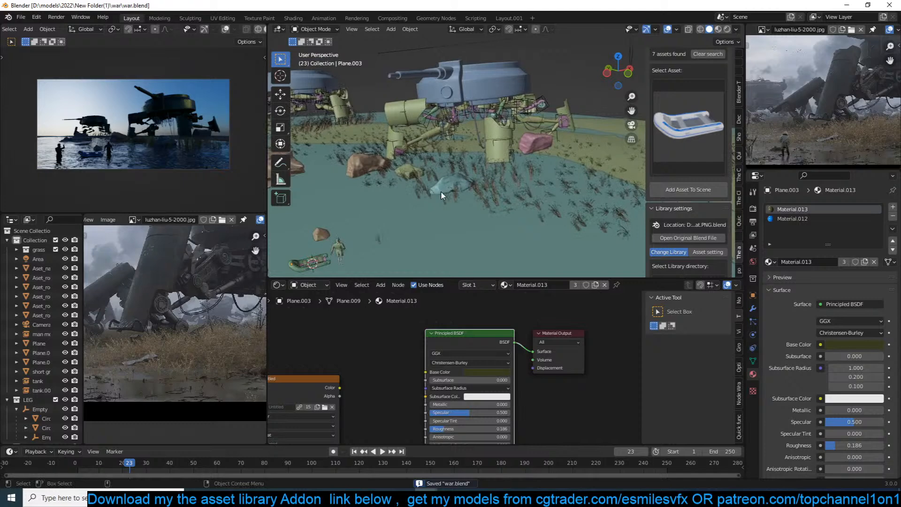
scroll(688, 215, down, 3)
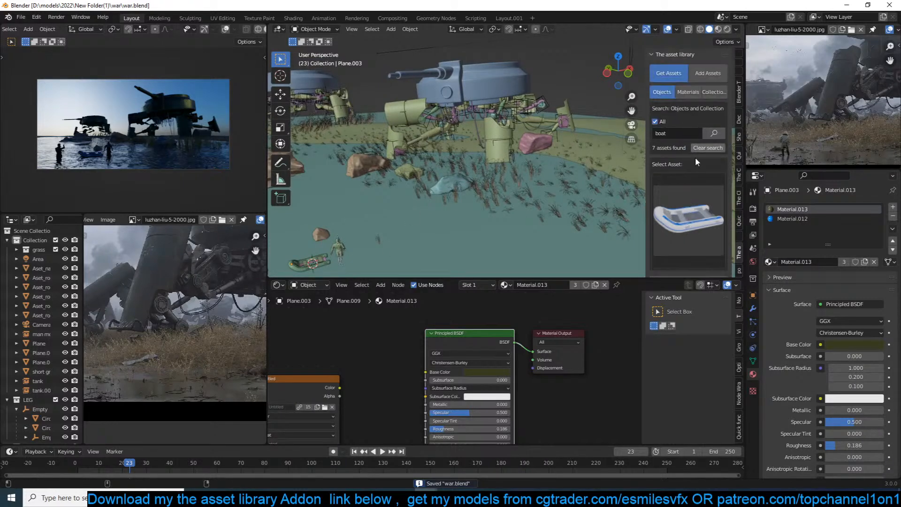
click(702, 223)
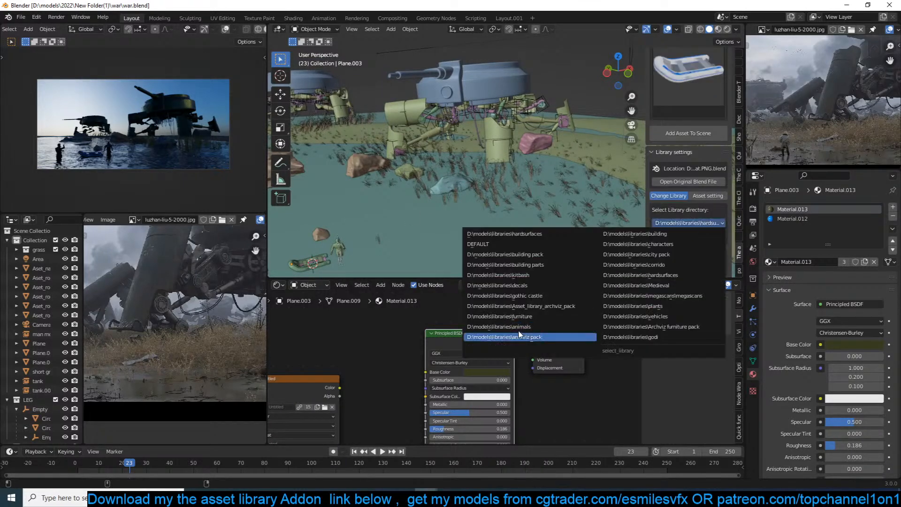
click(534, 273)
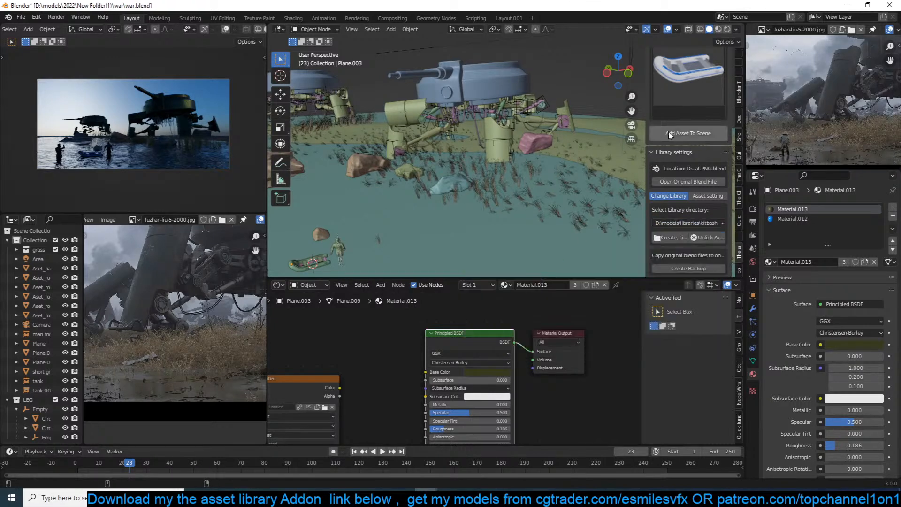
scroll(657, 139, up, 4)
click(707, 73)
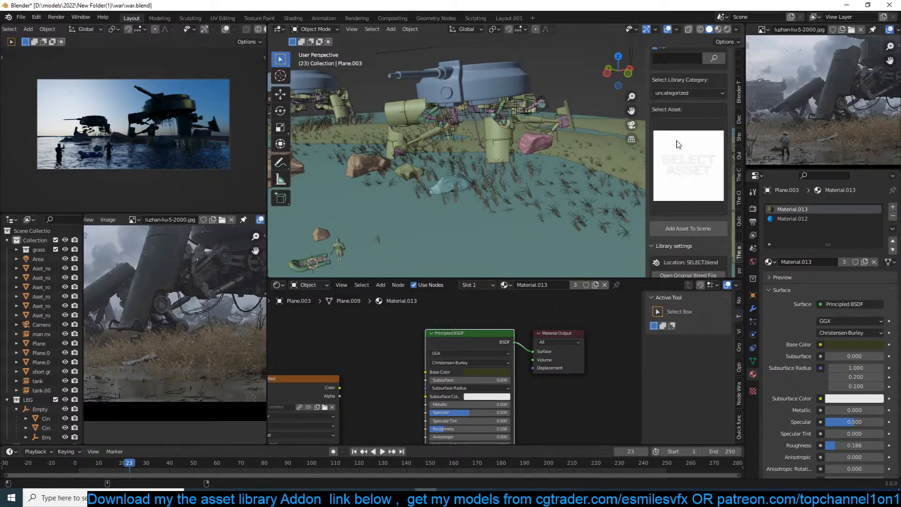
click(677, 144)
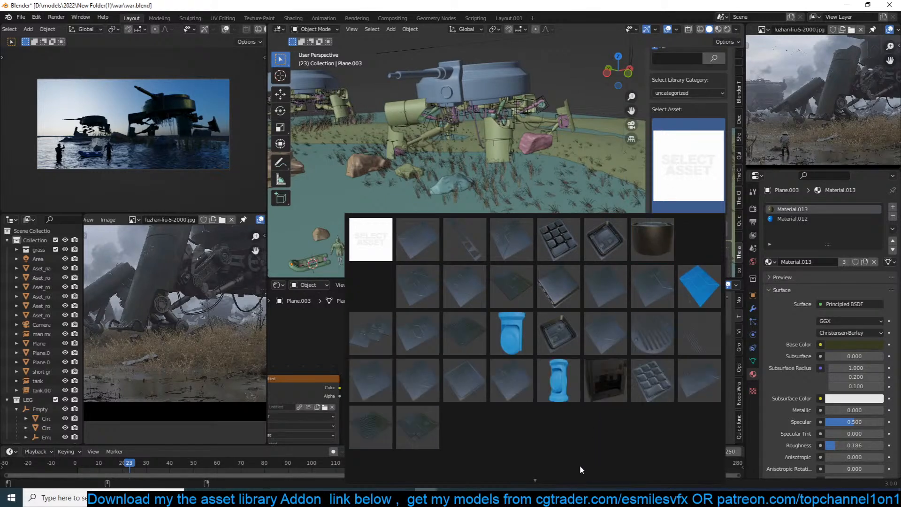
mouse_move(526, 486)
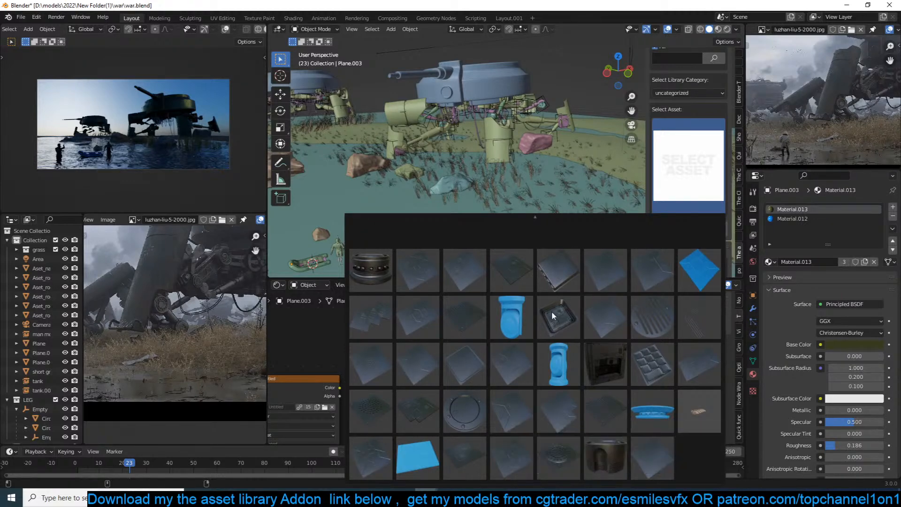
mouse_move(624, 222)
Deselect everything in the scene and save the war.blend file.
click(545, 92)
shift+middle_drag(545, 92, 539, 117)
key(ctrl+s)
key(alt+a)
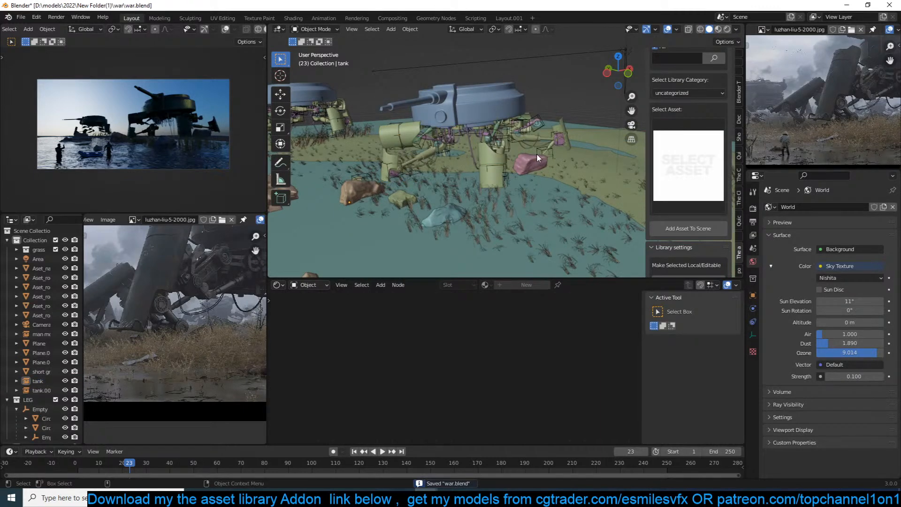
Search the asset library for "power" and for "pole" objects.
scroll(685, 140, up, 4)
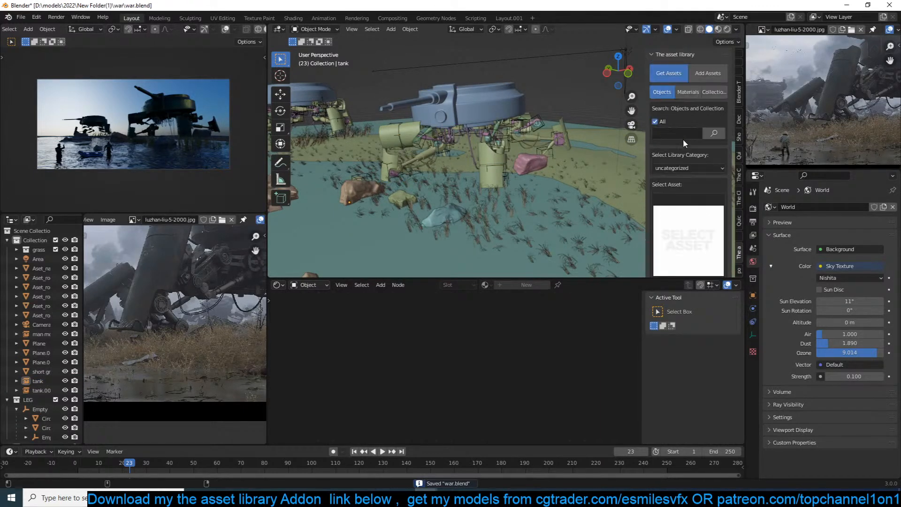
click(687, 129)
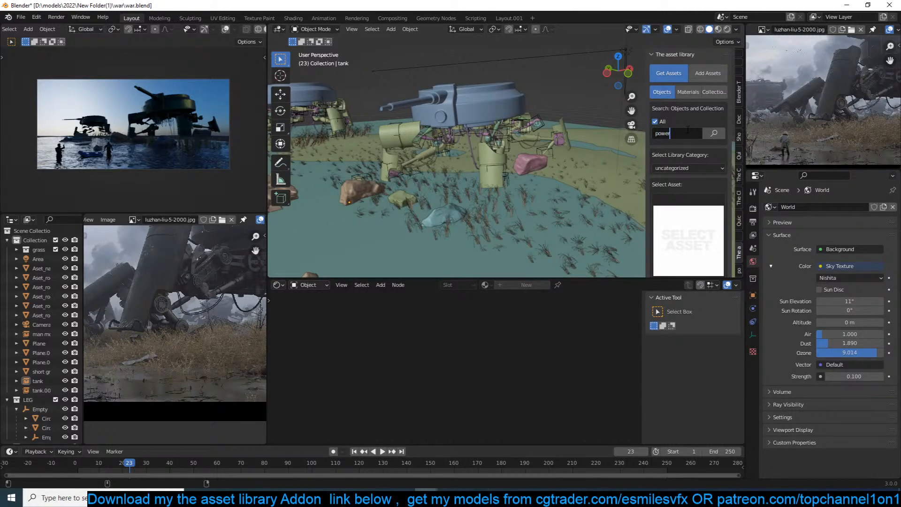
text(power)
key(Return)
click(715, 135)
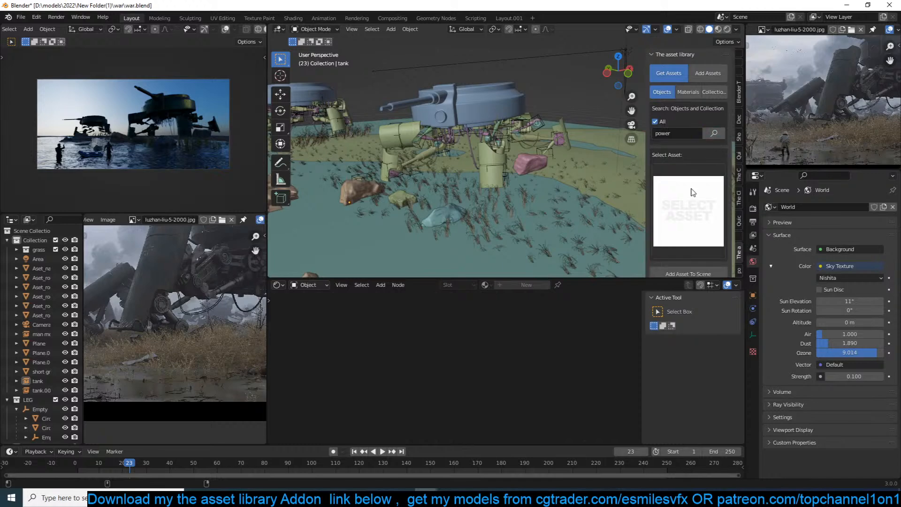
text(eole)
key(Return)
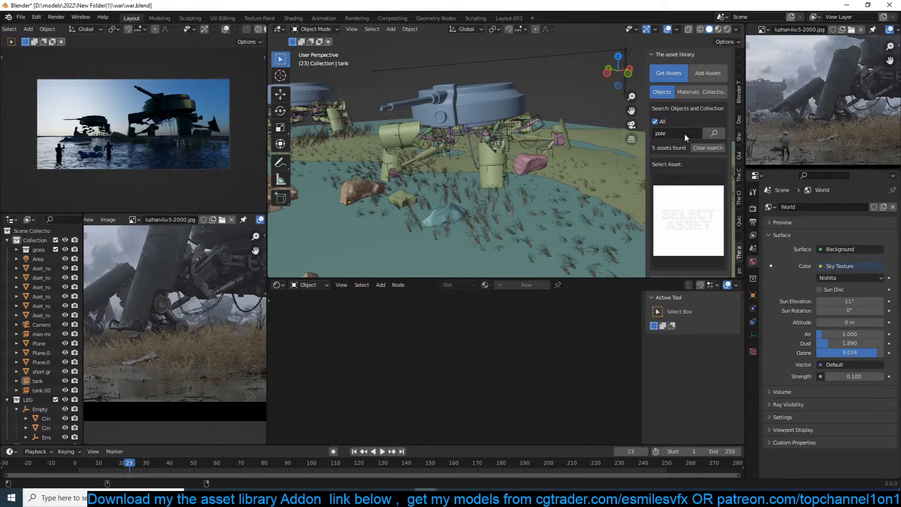
Pick the electricity pole asset from the search results and add it to the scene at the waterline beside the large tank.
click(709, 195)
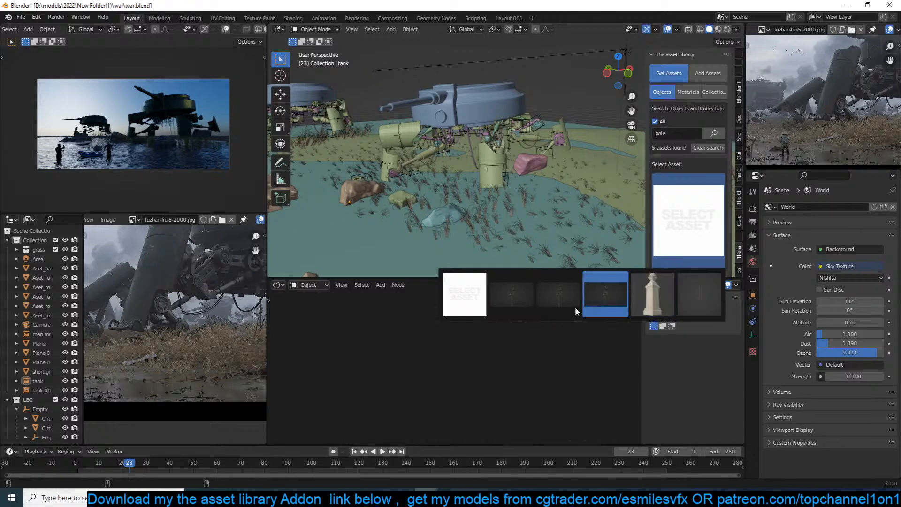
click(546, 300)
scroll(484, 151, down, 1)
middle_drag(483, 151, 457, 150)
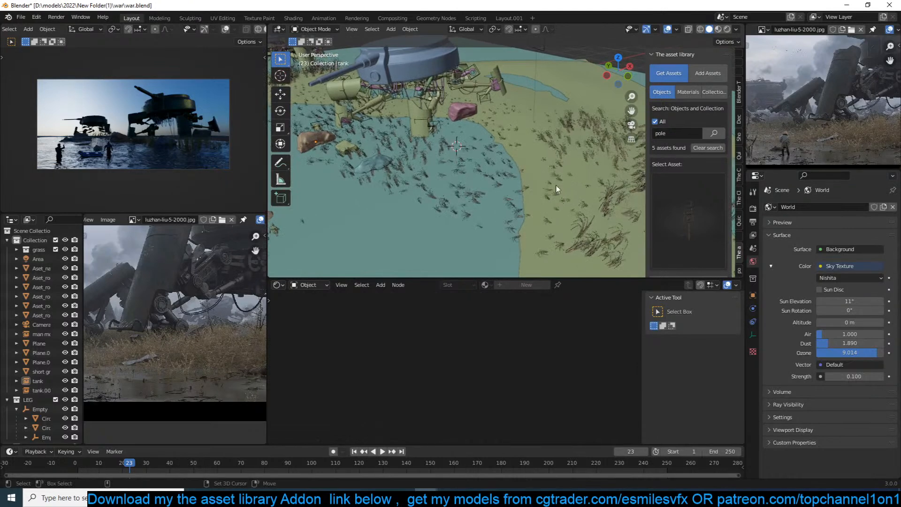
scroll(666, 222, down, 3)
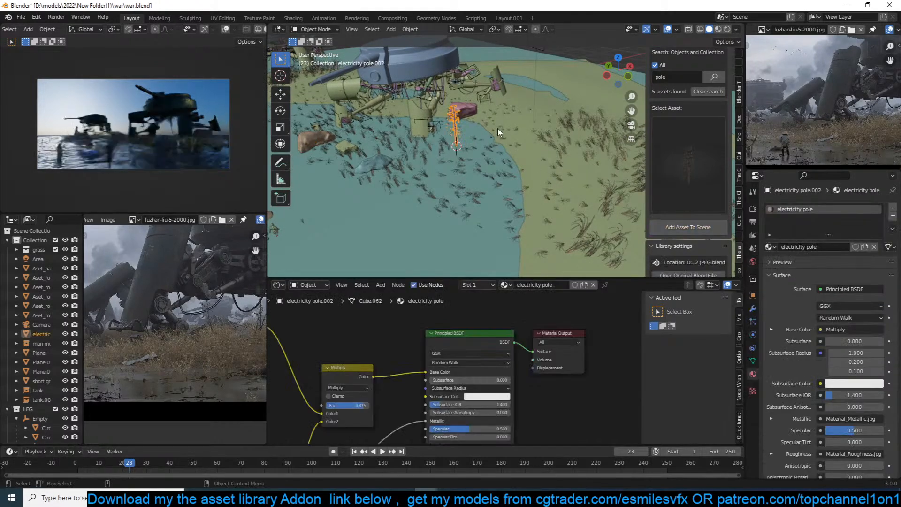
Tilt the electricity pole freely by about 15.5° and -14.9° and scale it up by 1.292.
key(r)
key(r)
key(Return)
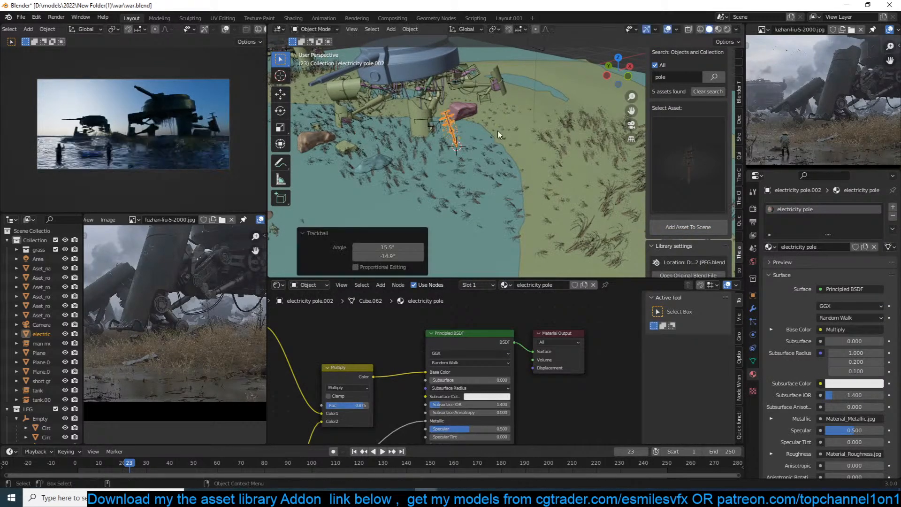
key(s)
click(541, 109)
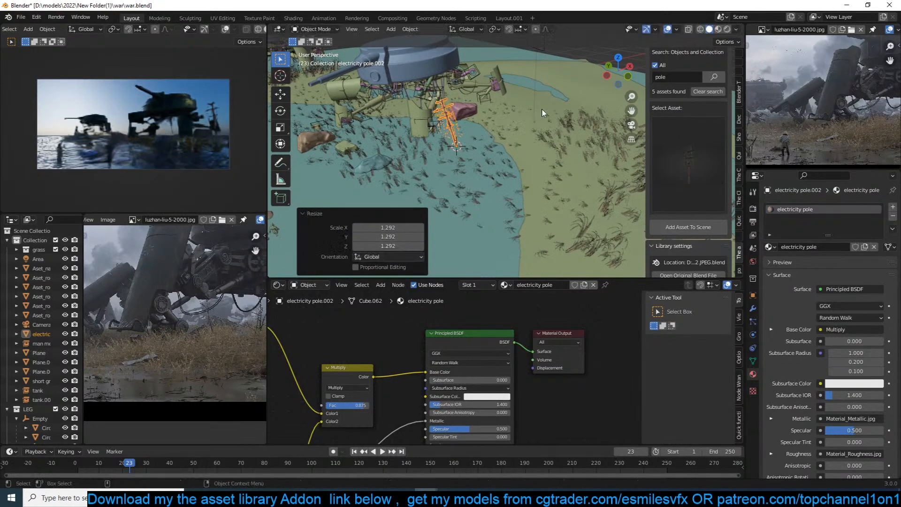
Save the war.blend file, deselect the tilted electricity pole and check its placement near the tank.
middle_drag(526, 145, 531, 126)
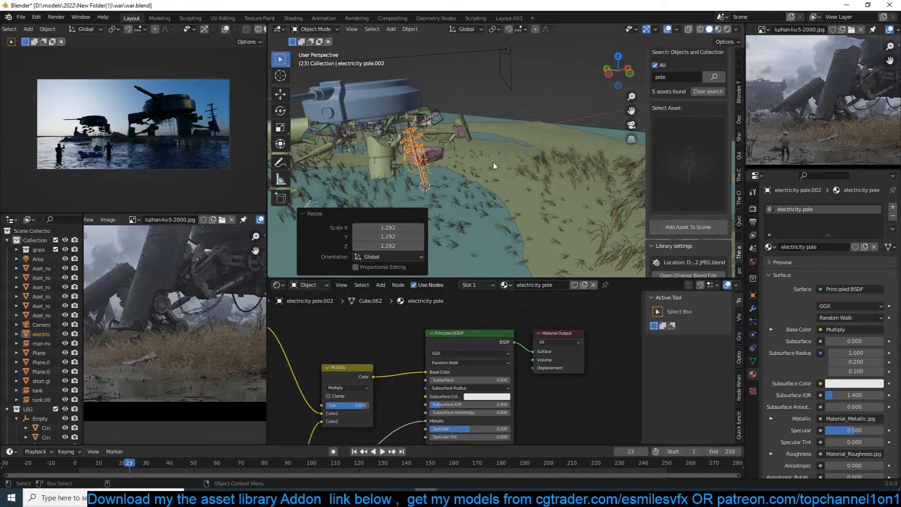
scroll(493, 162, up, 3)
key(ctrl+s)
click(465, 156)
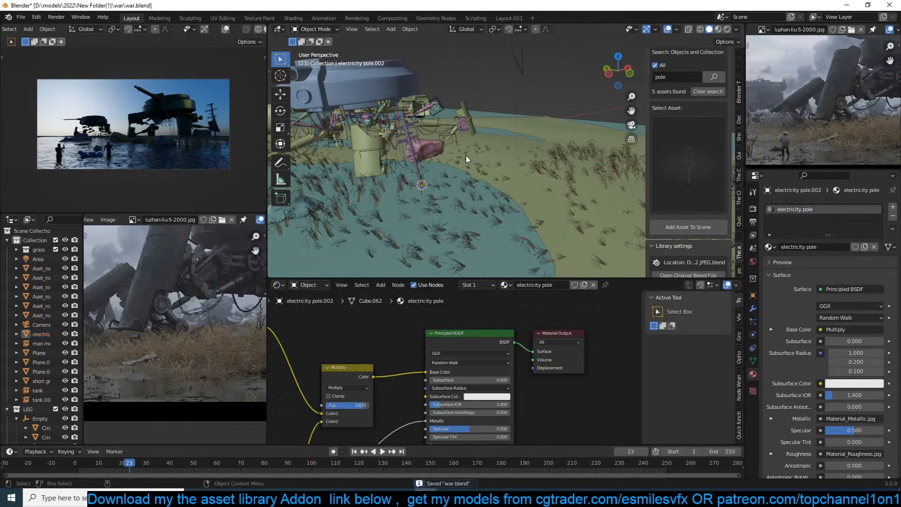
middle_drag(382, 186, 442, 176)
scroll(475, 159, up, 2)
middle_drag(486, 153, 542, 123)
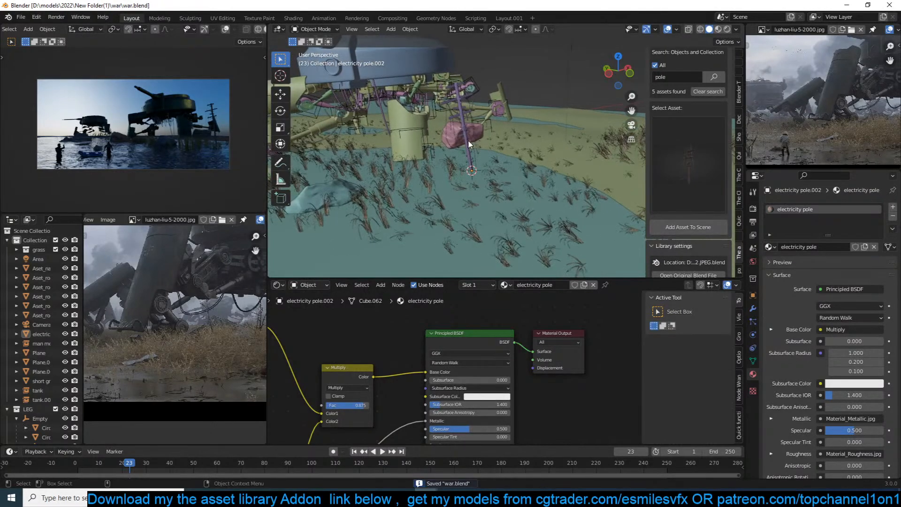
Make a linked duplicate of the large layered rock, moved about -13.8 m in X and -15.2 m in Y.
scroll(543, 123, down, 6)
scroll(494, 145, up, 2)
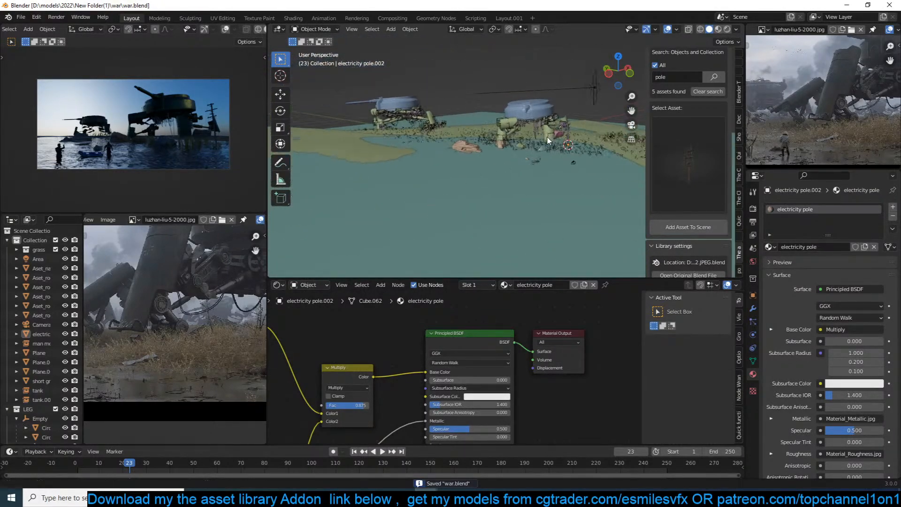
click(425, 143)
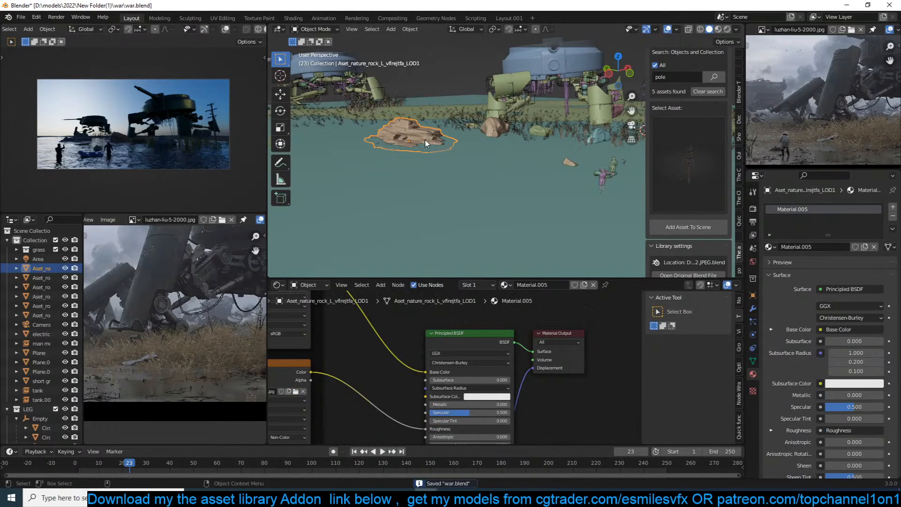
key(KP_7)
scroll(466, 136, down, 2)
shift+middle_drag(469, 136, 523, 100)
key(shift+d)
click(443, 210)
key(KP_0)
scroll(467, 104, down, 4)
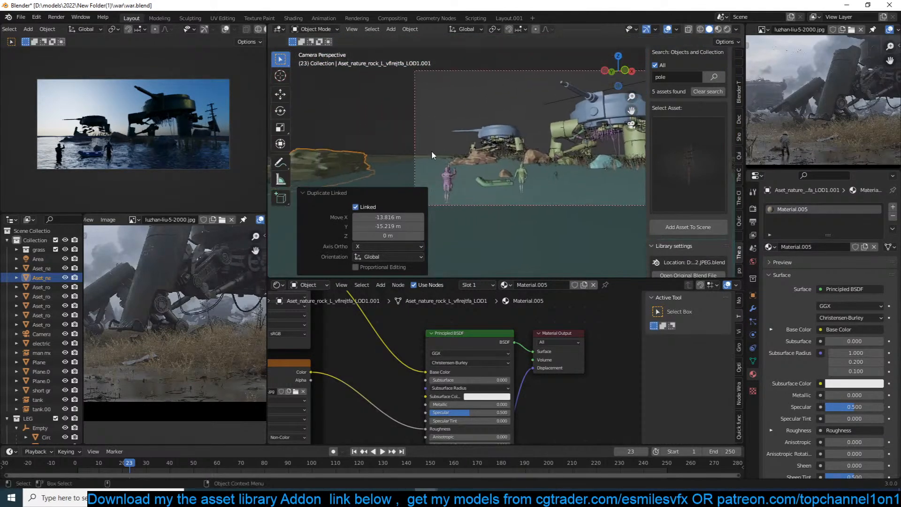
Try the duplicated rock about 19.6 m in X and -15.1 m in Y without changing its height, and delete it.
key(g)
key(shift+z)
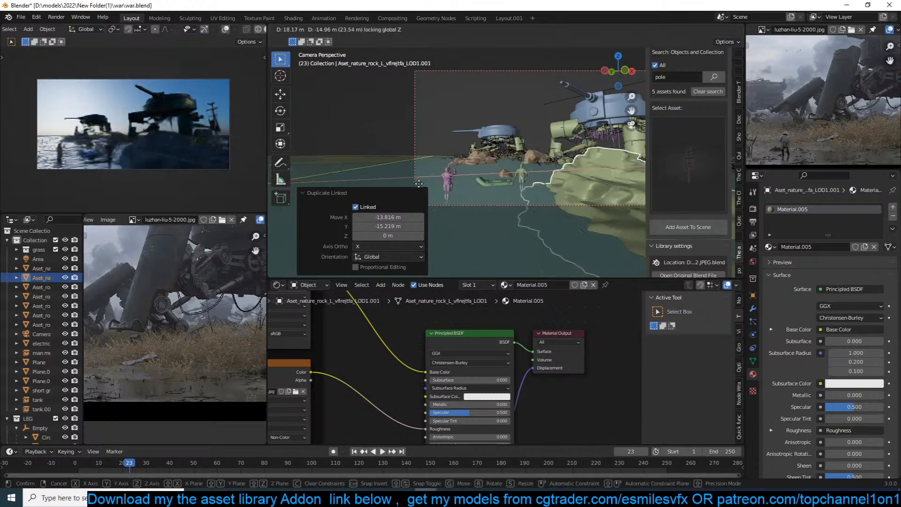
click(438, 182)
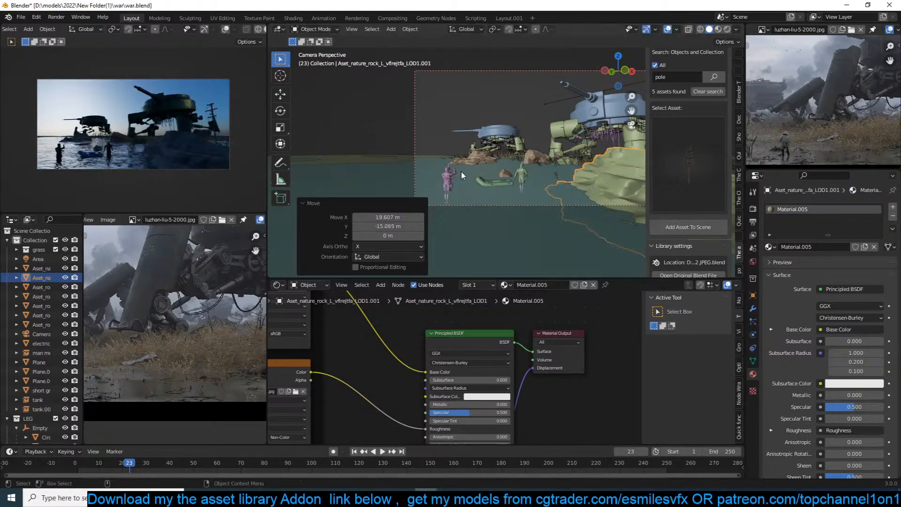
key(KP_7)
key(x)
click(460, 176)
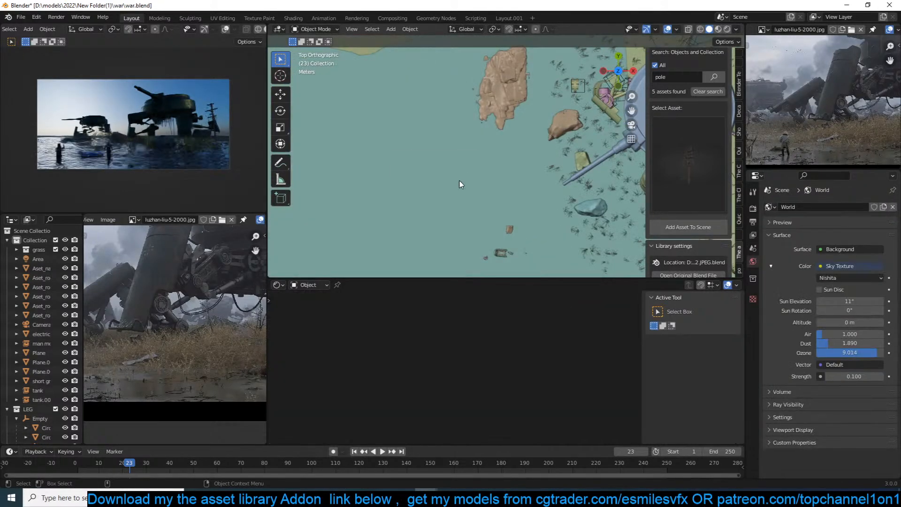
Examine the sky in the reference image and search the asset library for "cloud".
scroll(774, 126, down, 3)
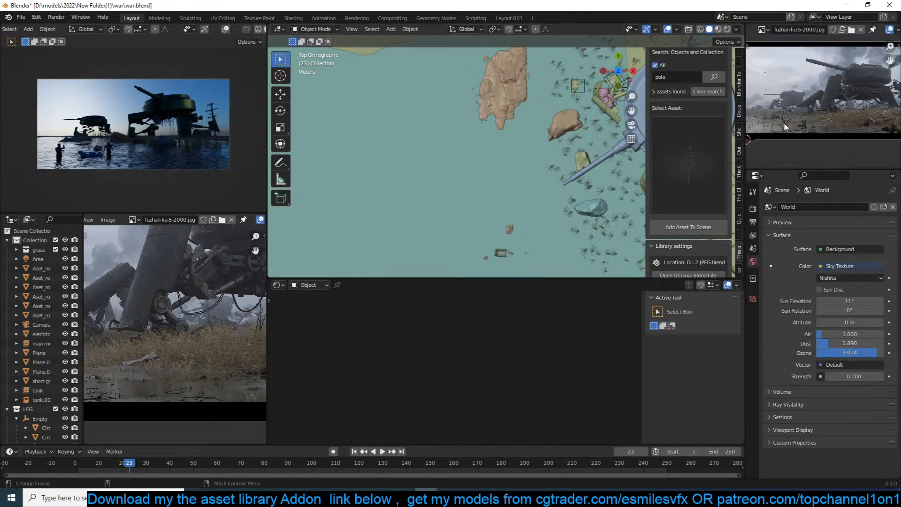
scroll(780, 131, up, 3)
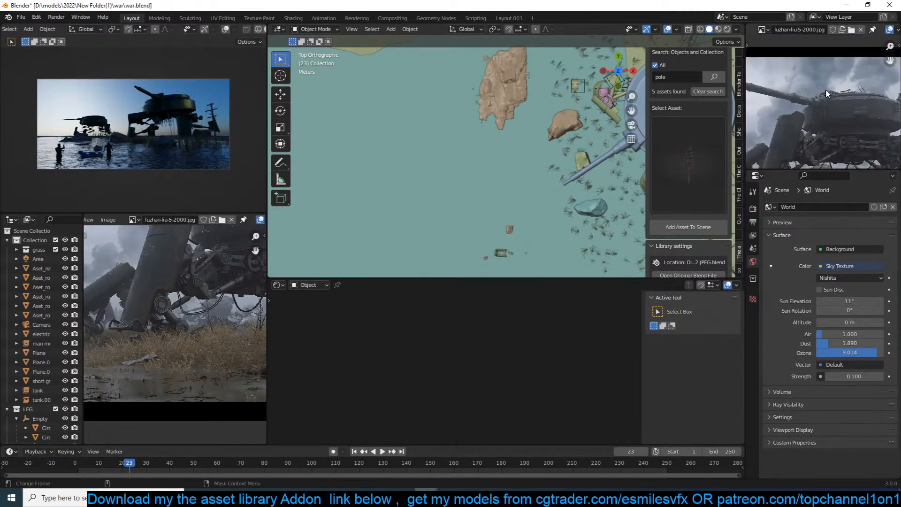
scroll(694, 118, up, 3)
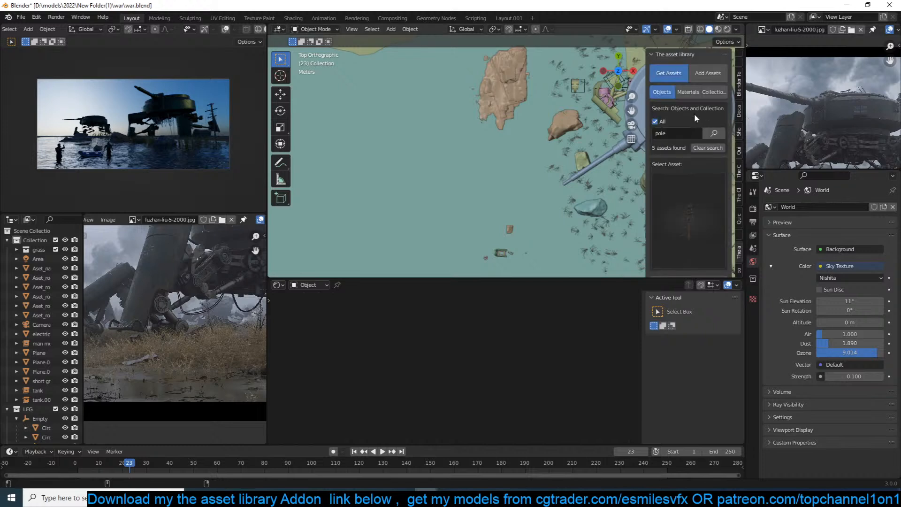
click(685, 135)
click(688, 133)
text(cloud)
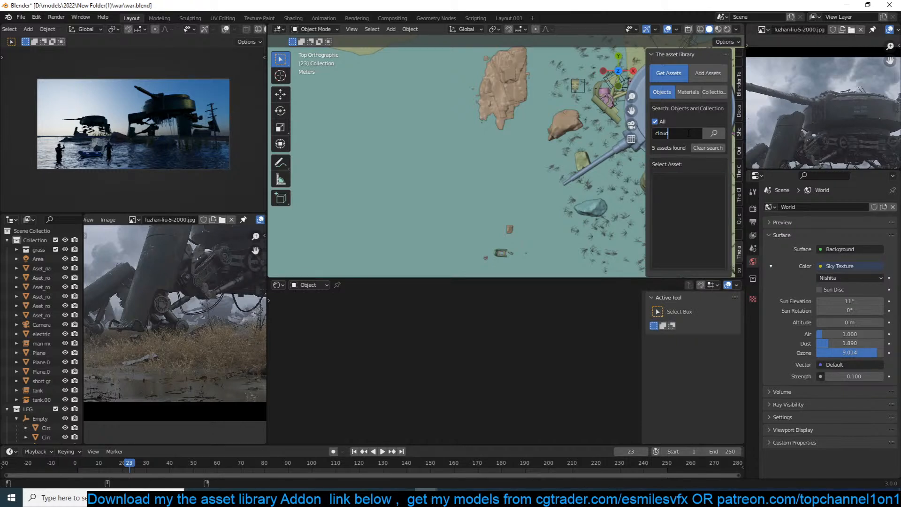
key(Return)
click(242, 497)
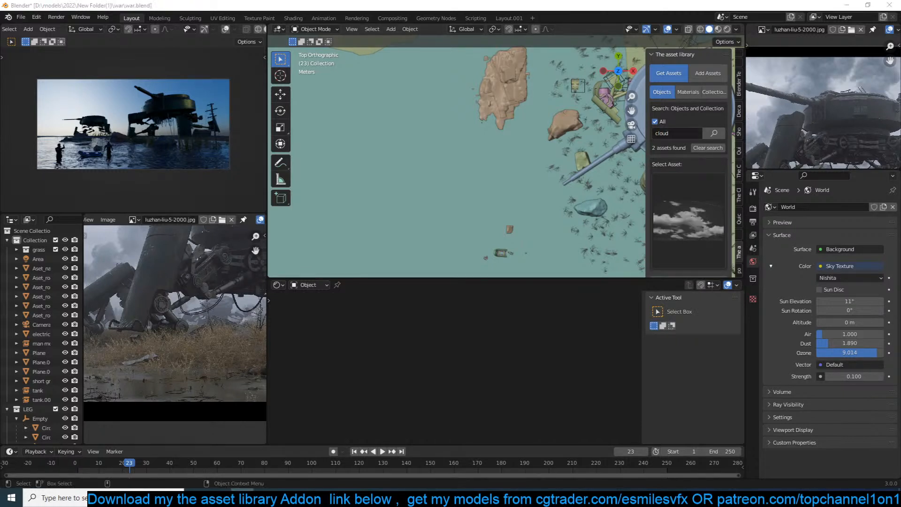
Save the file, add the clouds 2 asset at the far edge of the water and look through the camera.
click(703, 198)
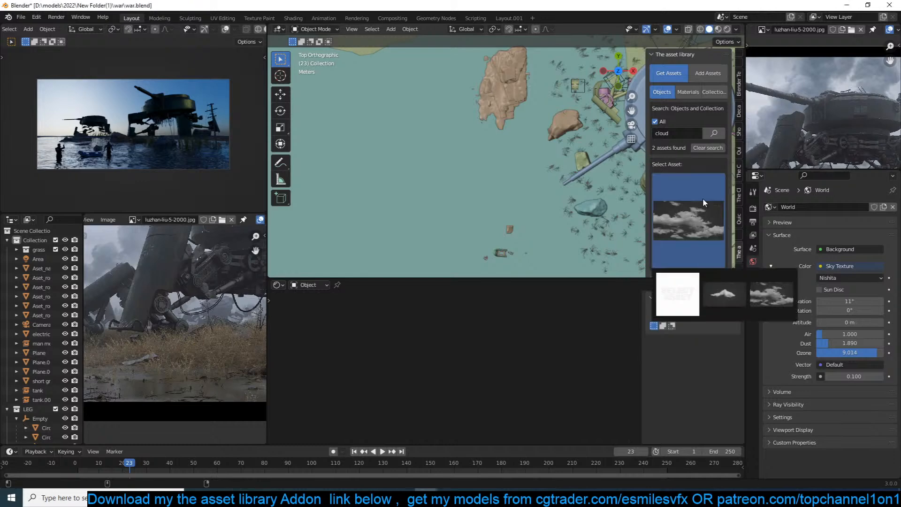
scroll(691, 232, down, 3)
scroll(562, 204, down, 3)
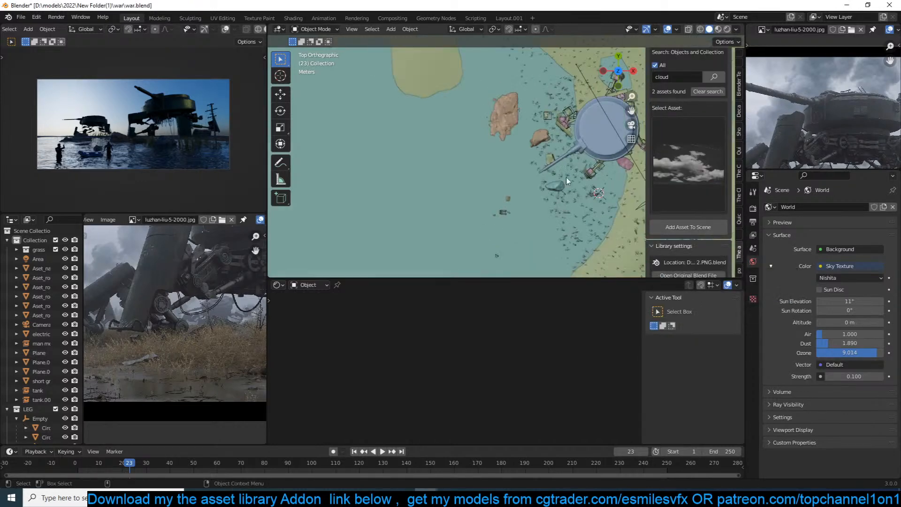
middle_drag(557, 191, 546, 141)
key(ctrl+s)
shift+right_click(472, 146)
click(687, 227)
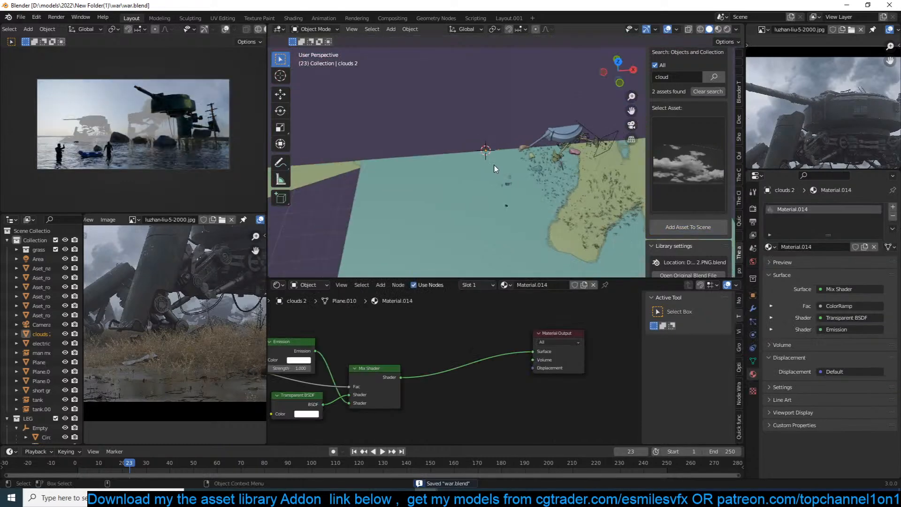
key(KP_0)
shift+middle_drag(502, 159, 451, 178)
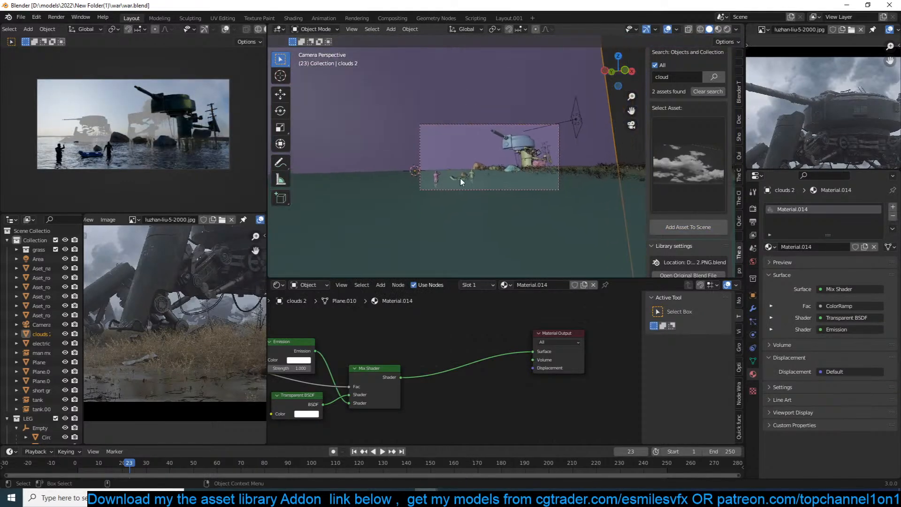
Scale the clouds 2 plane down in three passes by factors of about 0.553, 0.383 and 0.531.
key(s)
click(499, 165)
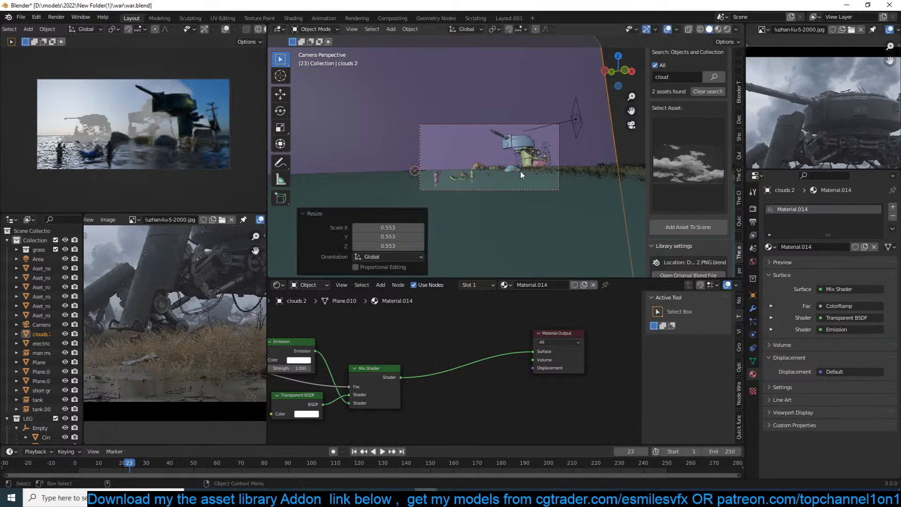
scroll(539, 189, down, 3)
key(s)
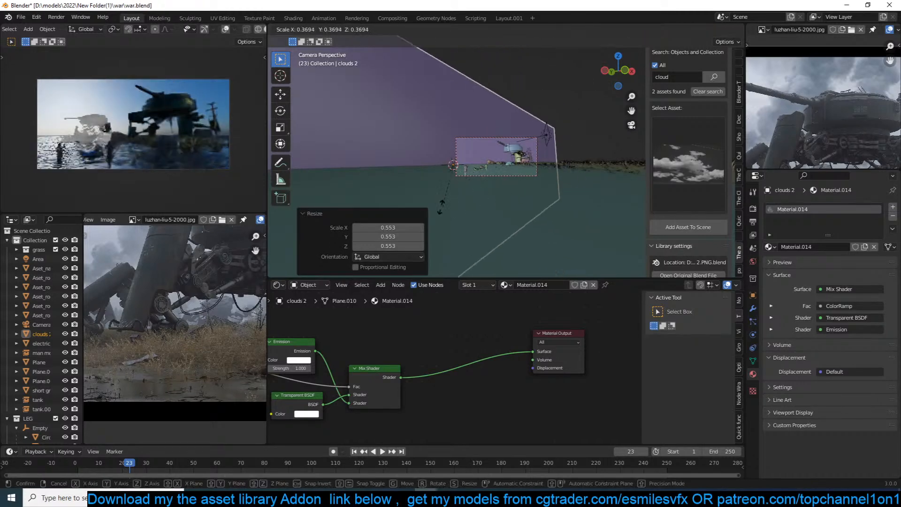
click(438, 207)
scroll(507, 206, up, 3)
key(s)
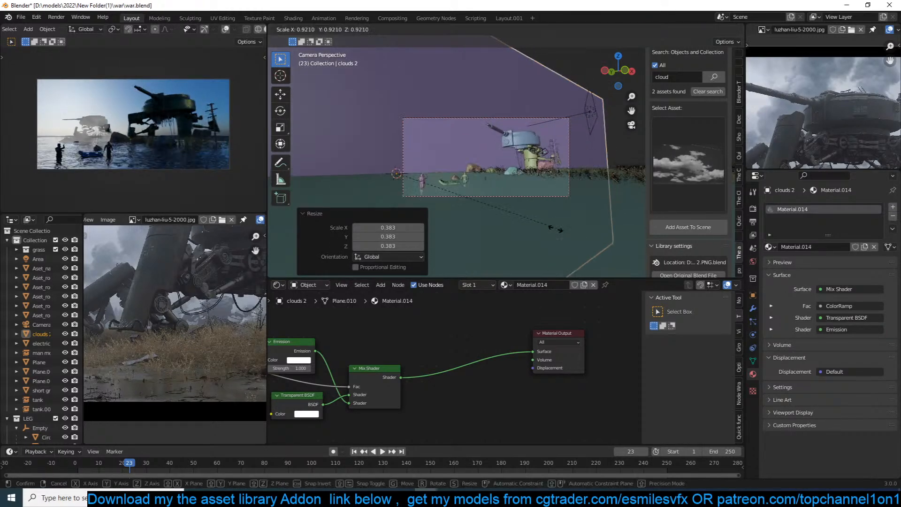
click(479, 189)
Move the clouds 2 plane toward the upper part of the camera frame and scale it down by about 0.422.
key(g)
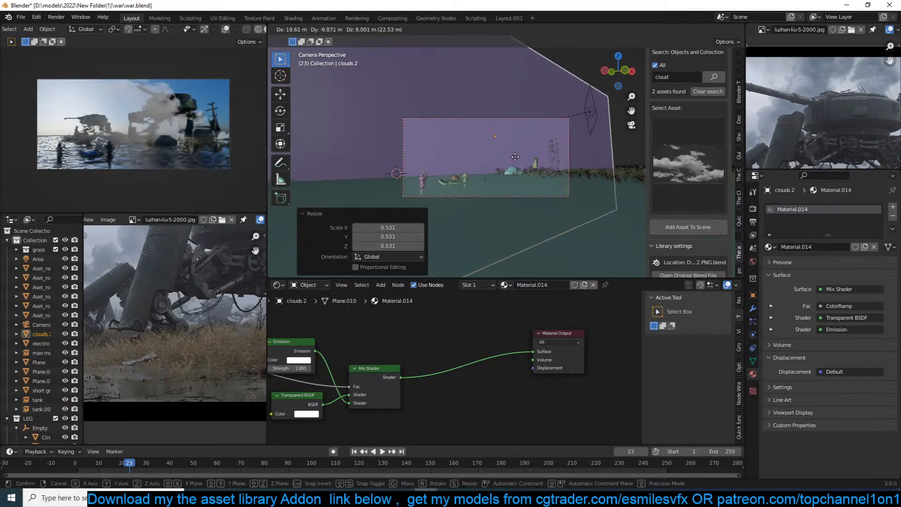
click(499, 164)
key(s)
click(501, 167)
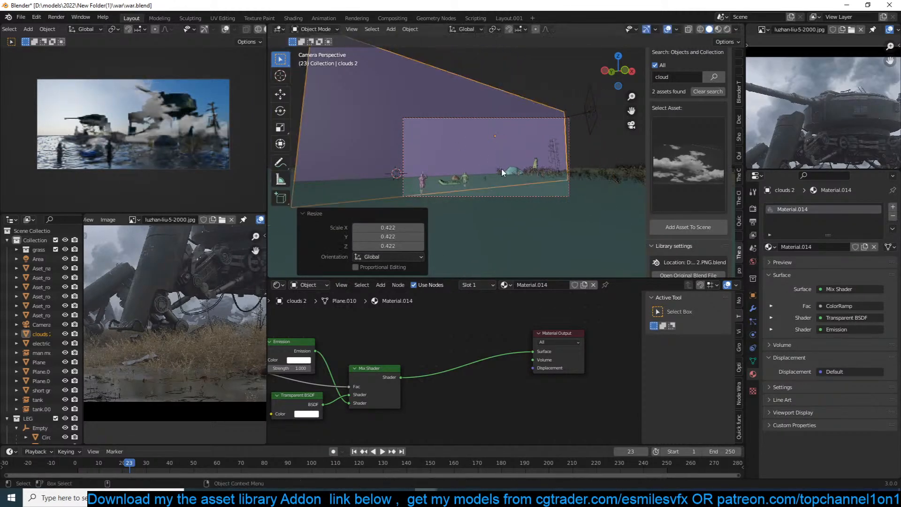
Rotate the clouds 2 plane from above, move it about 34.5 m in X and 92.3 m in Y, and adjust its position through the camera.
key(KP_7)
key(r)
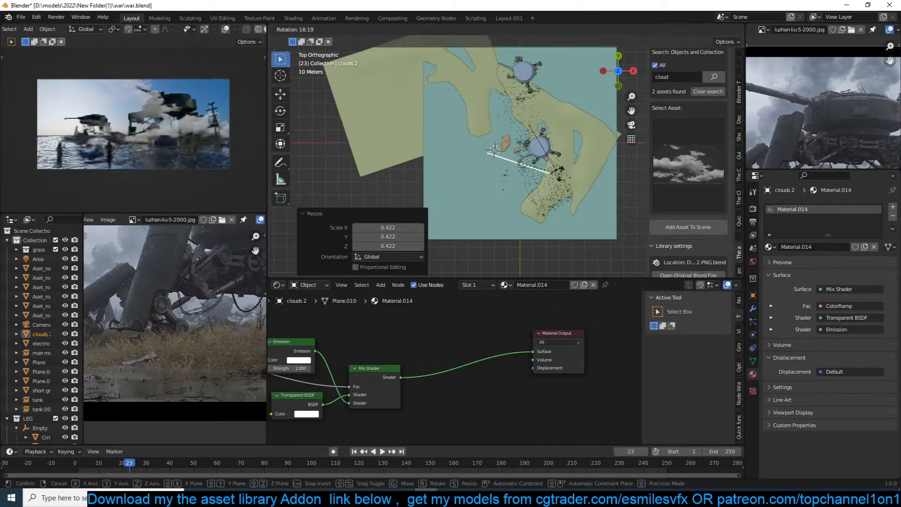
click(561, 152)
scroll(558, 122, down, 4)
key(g)
click(546, 129)
key(KP_0)
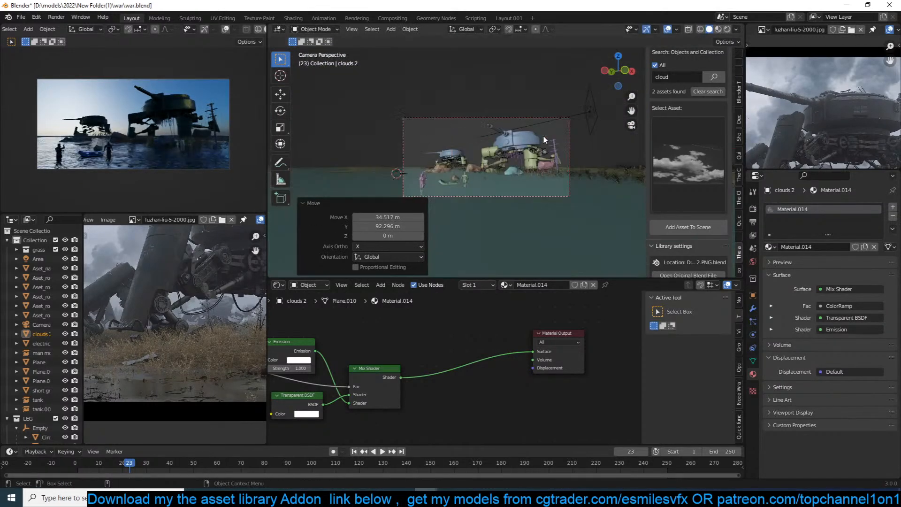
key(g)
click(554, 122)
Set the camera's clip end distance to 200 m.
click(546, 118)
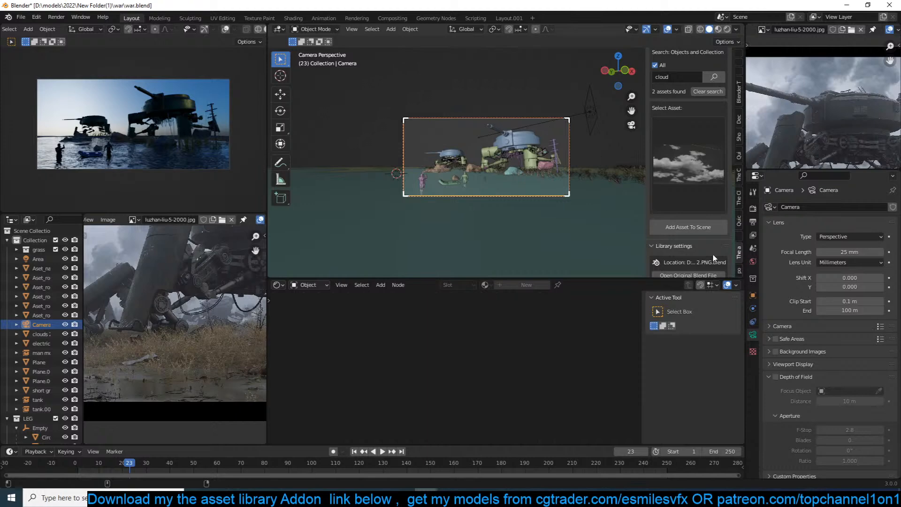
text(0)
key(Return)
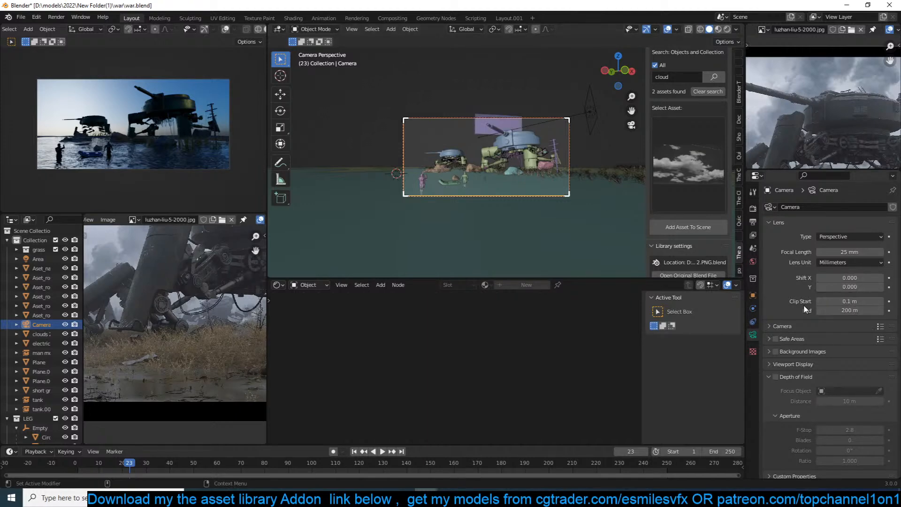
Enlarge the clouds 2 plane behind the large tank by about 1.406 and again by about 1.520.
scroll(521, 169, up, 4)
click(517, 102)
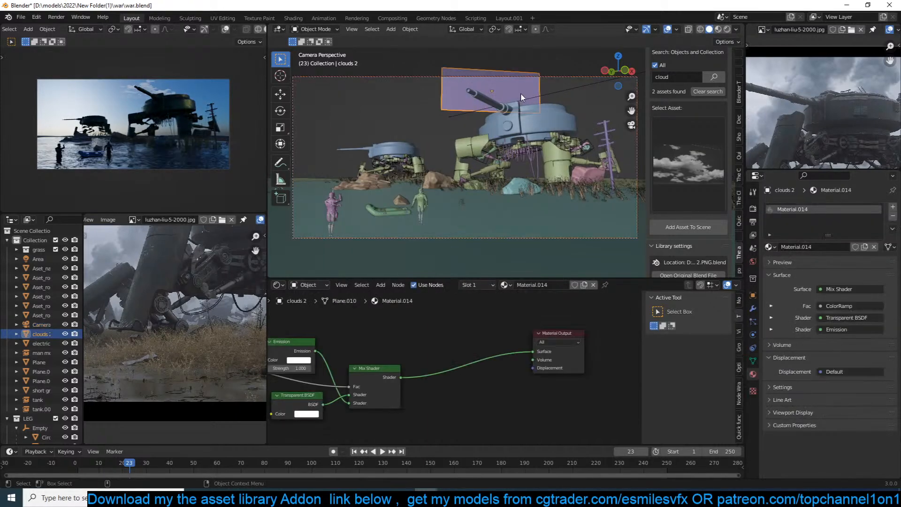
key(s)
click(563, 97)
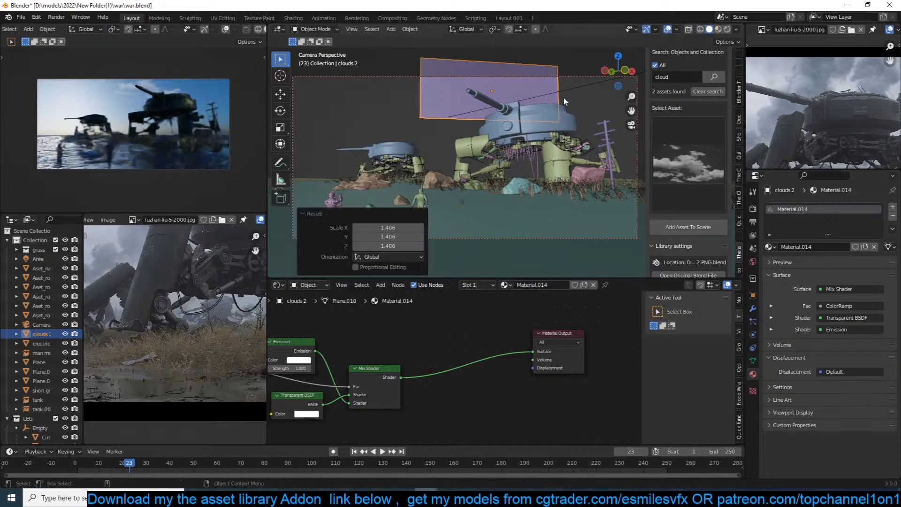
scroll(545, 131, up, 1)
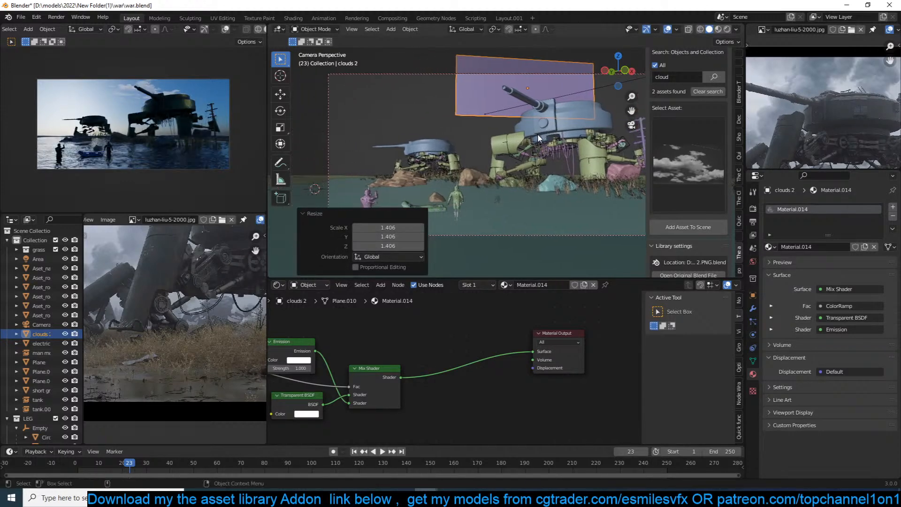
key(s)
click(583, 141)
Tilt the clouds 2 plane freely, scale it by about 1.205, and move it about 12.4, -6.4 and 3.4 m in X, Y and Z.
key(r)
key(r)
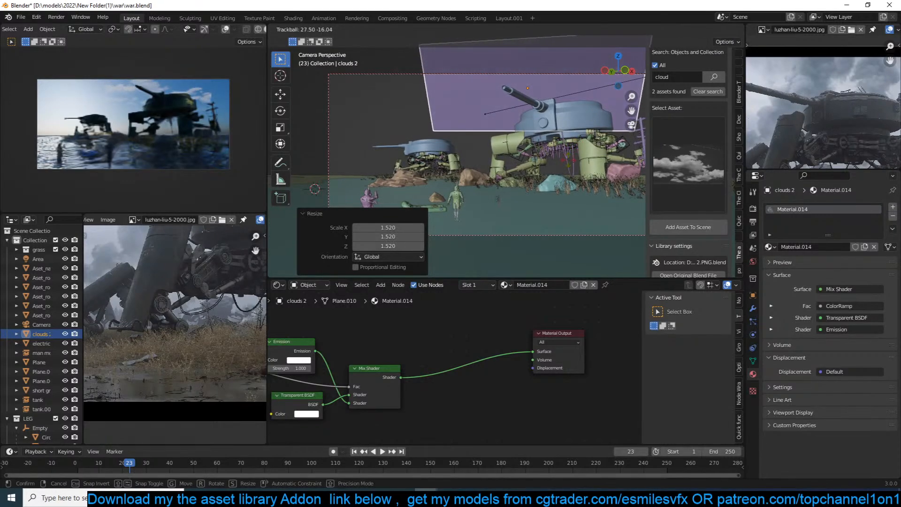
click(568, 154)
key(g)
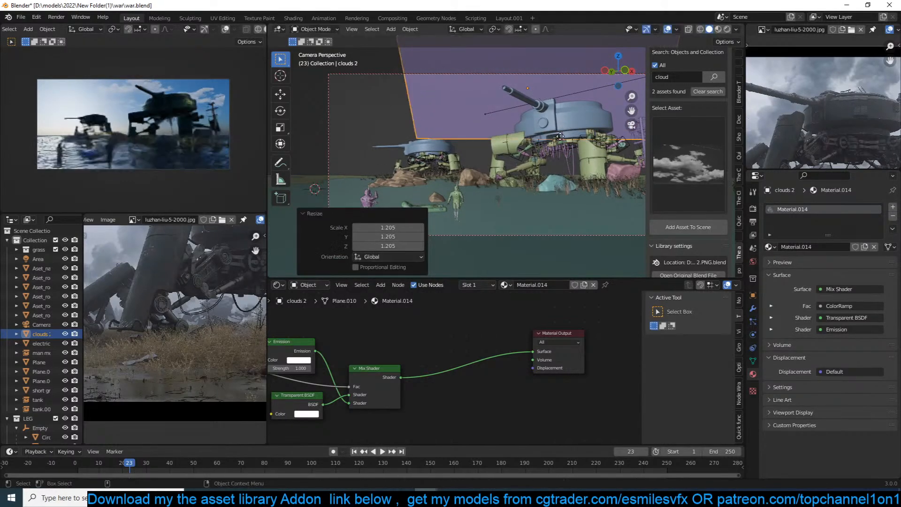
click(565, 142)
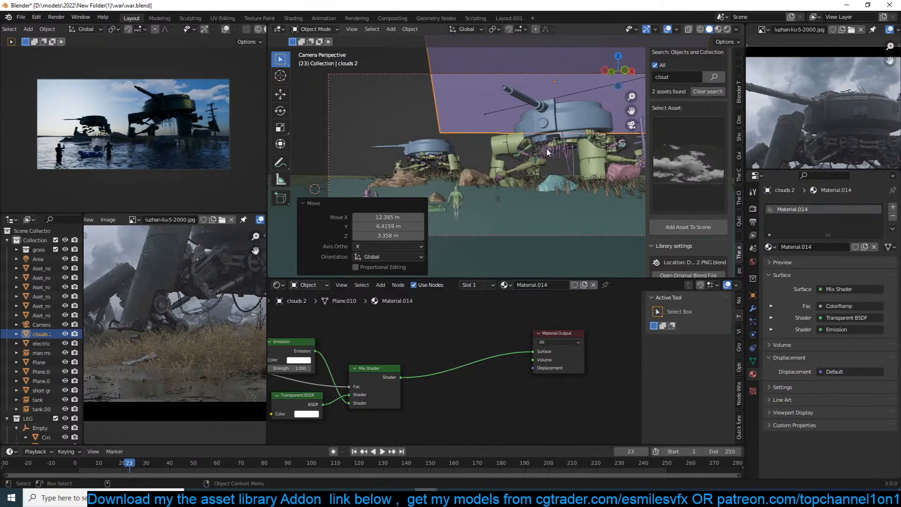
Deselect the clouds 2 plane and save the file.
middle_drag(560, 151, 575, 145)
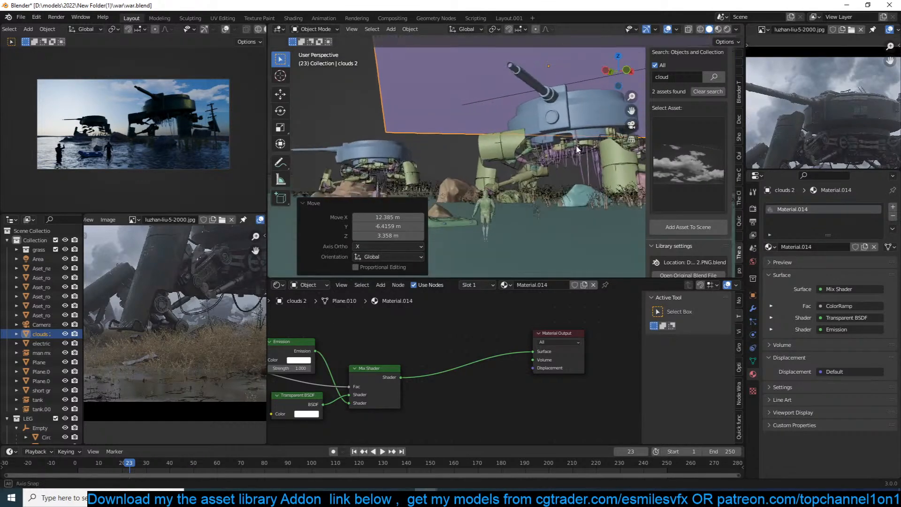
key(ctrl+s)
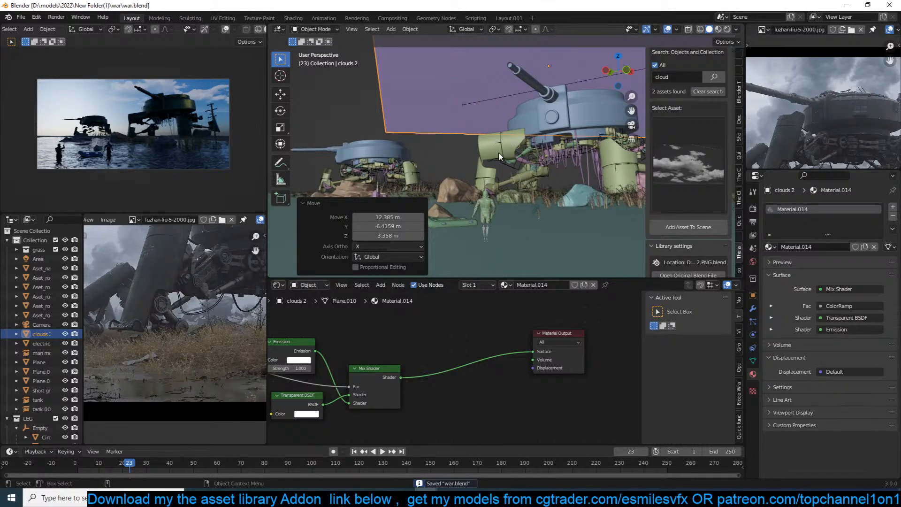
shift+middle_drag(499, 157, 508, 154)
click(483, 167)
key(ctrl+s)
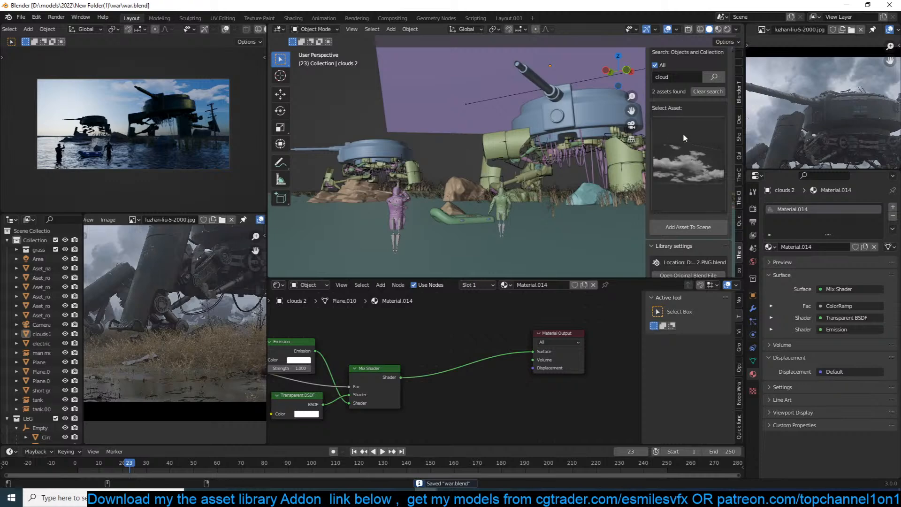
scroll(765, 116, up, 4)
scroll(765, 116, up, 2)
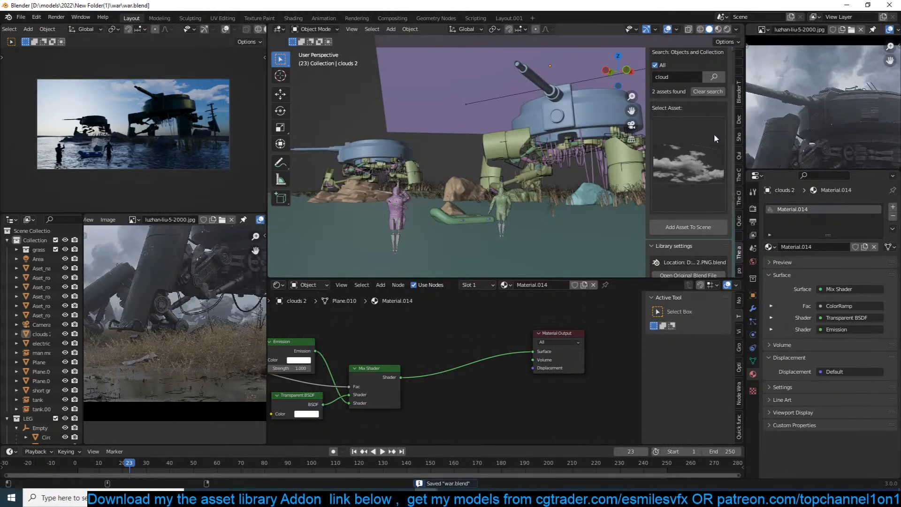
scroll(705, 134, up, 3)
click(694, 134)
key(Return)
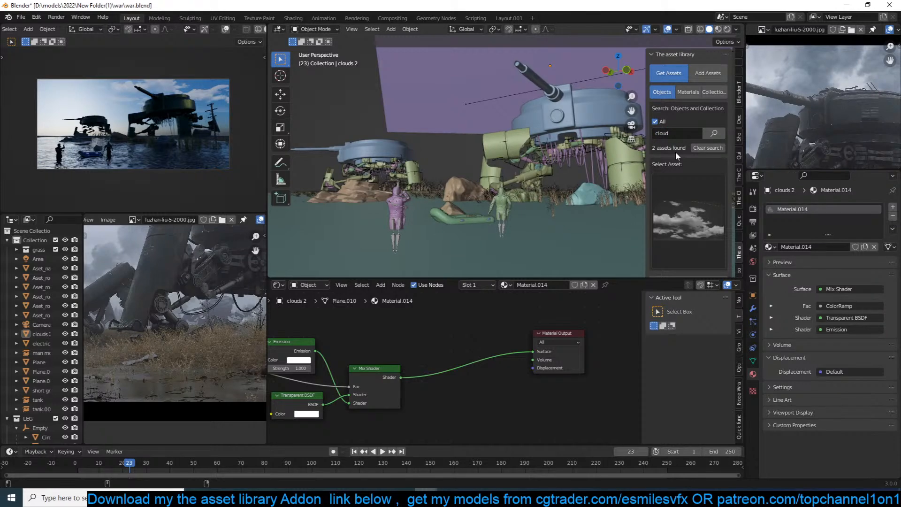
Select all objects in the inflatable boat's collection and parent them to its hull, Plane.003, using Object parenting.
click(458, 219)
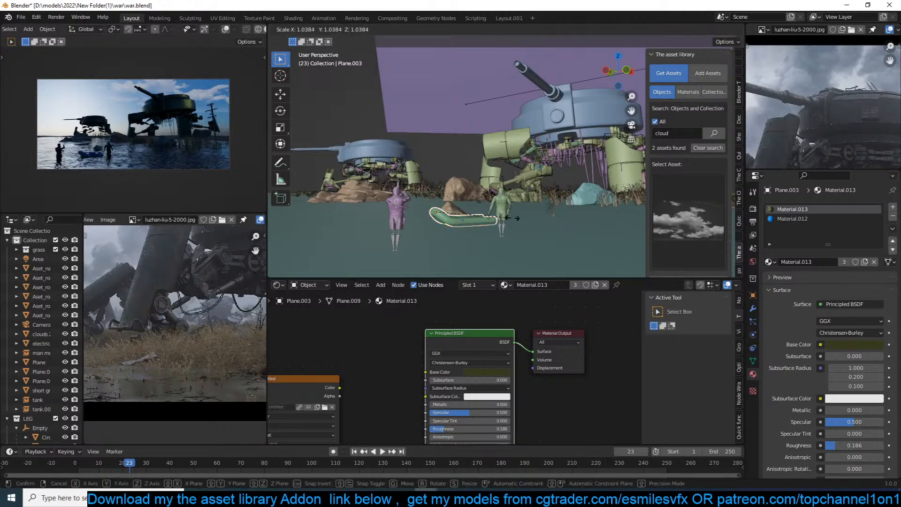
key(KP_Decimal)
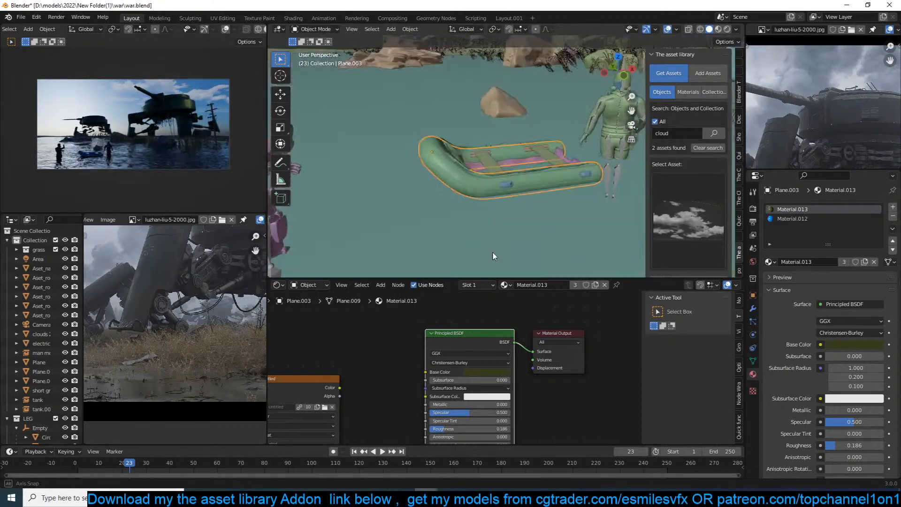
key(shift+g)
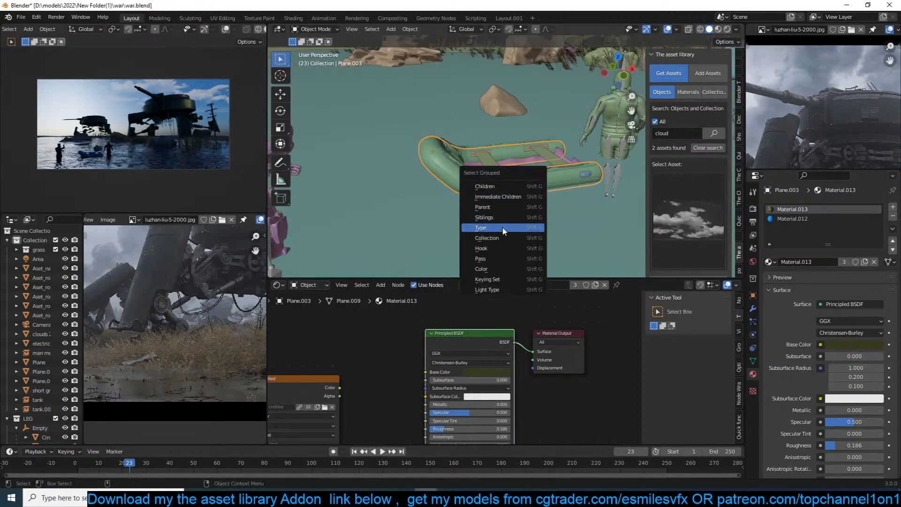
click(487, 238)
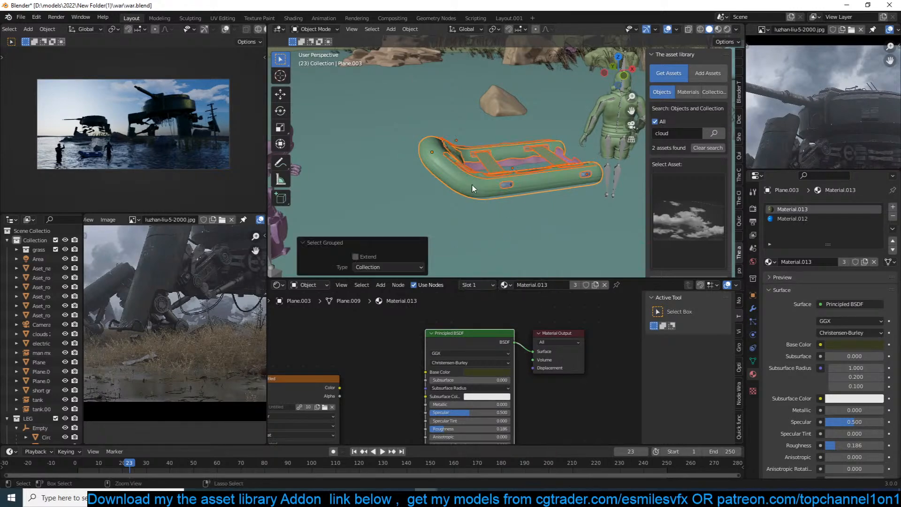
key(ctrl+p)
key(Return)
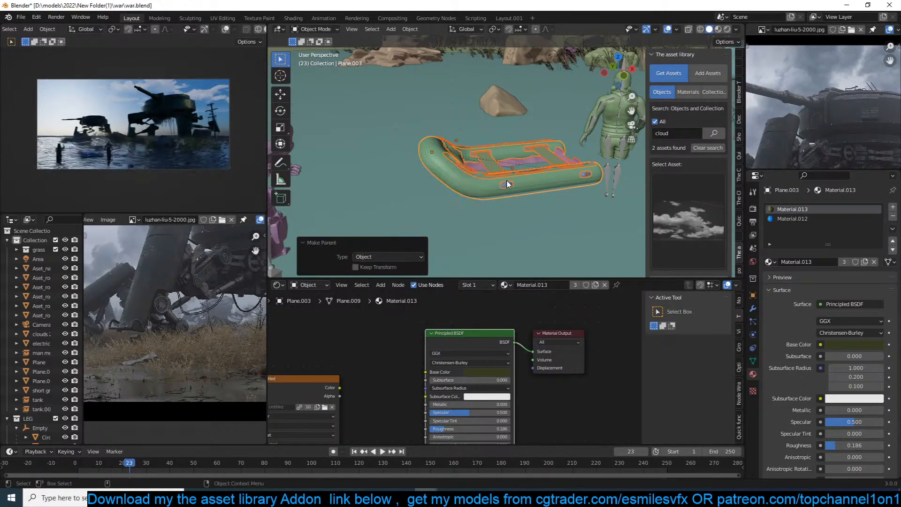
Scale the inflatable boat up by about 1.394 and raise it about 0.113 m in Z.
key(s)
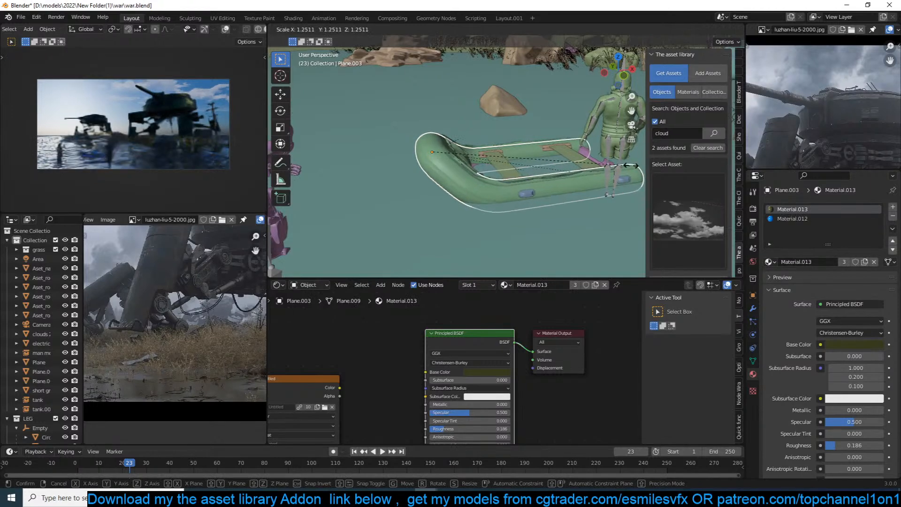
click(605, 174)
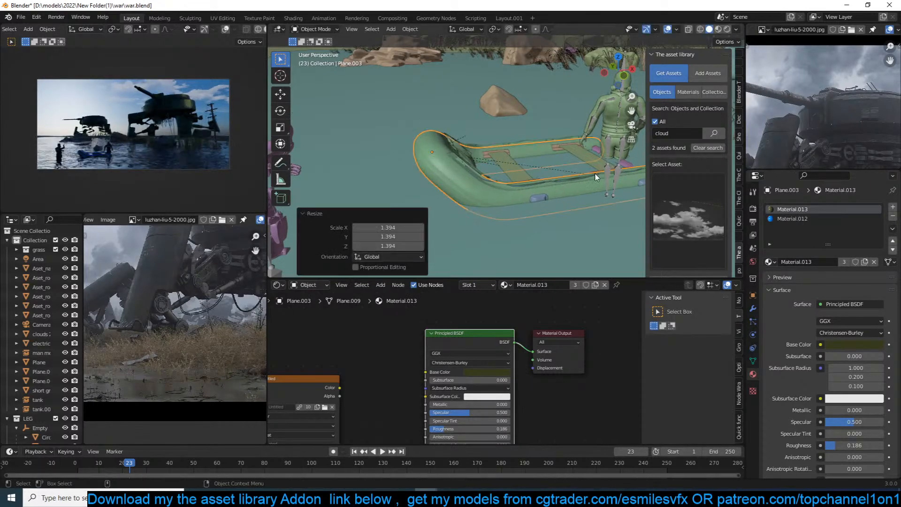
key(g)
key(z)
click(606, 163)
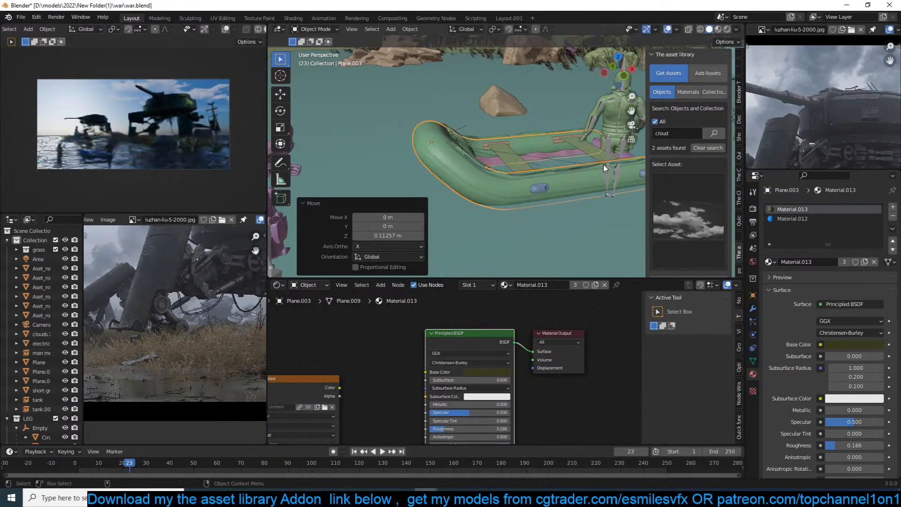
Remove the blue Material.012 slot from the boat's hull and link the hull's Material.013 to the seat planks.
click(876, 219)
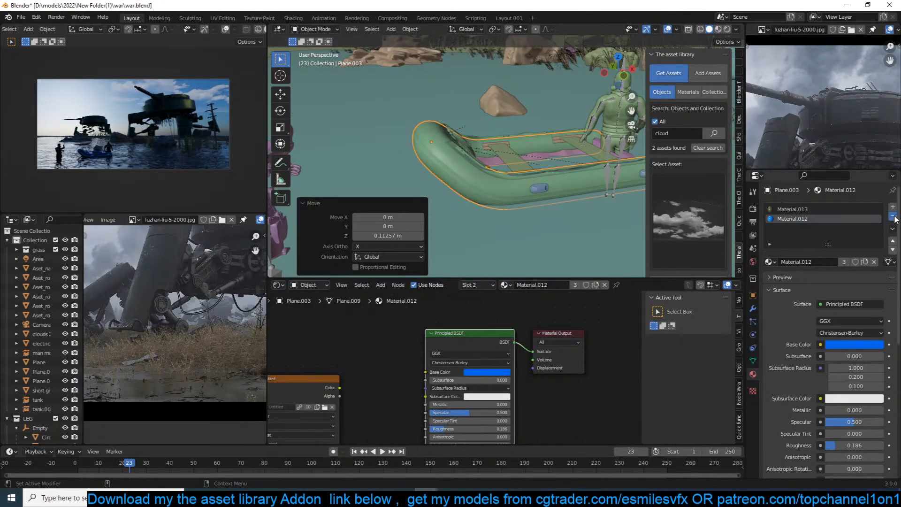
click(892, 216)
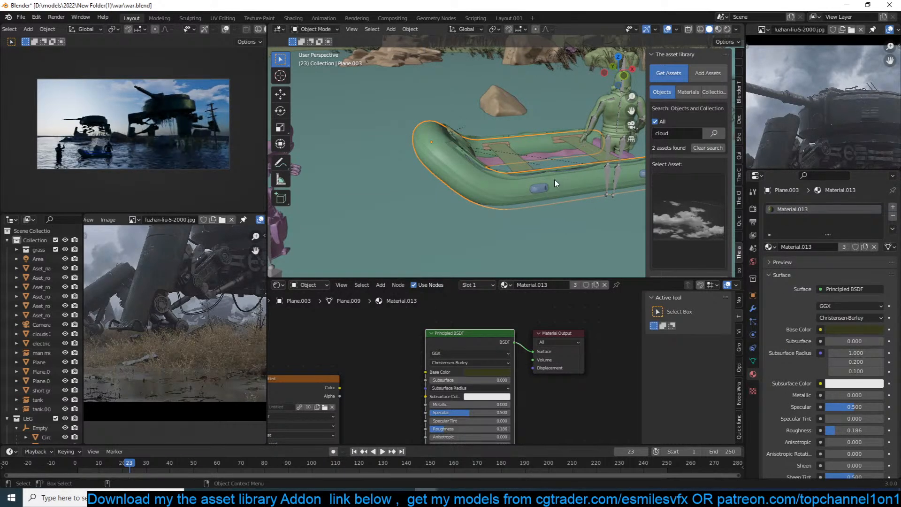
click(529, 168)
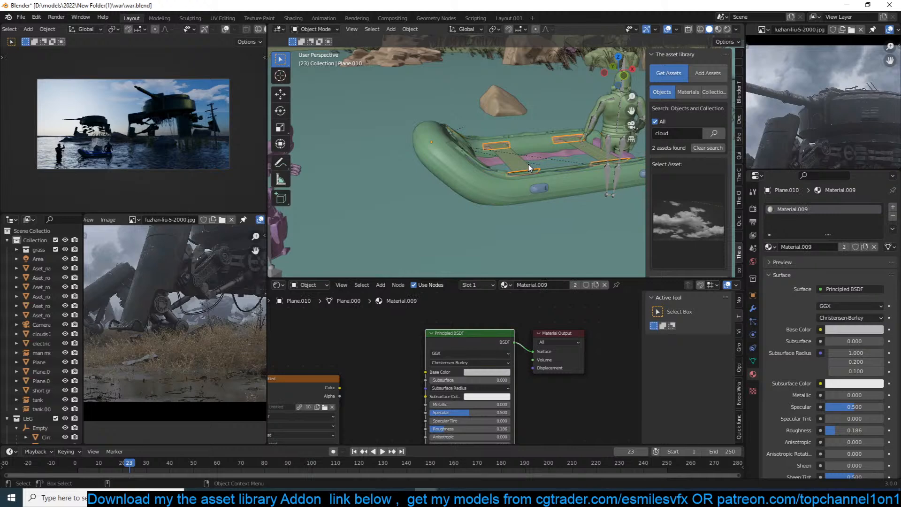
click(529, 167)
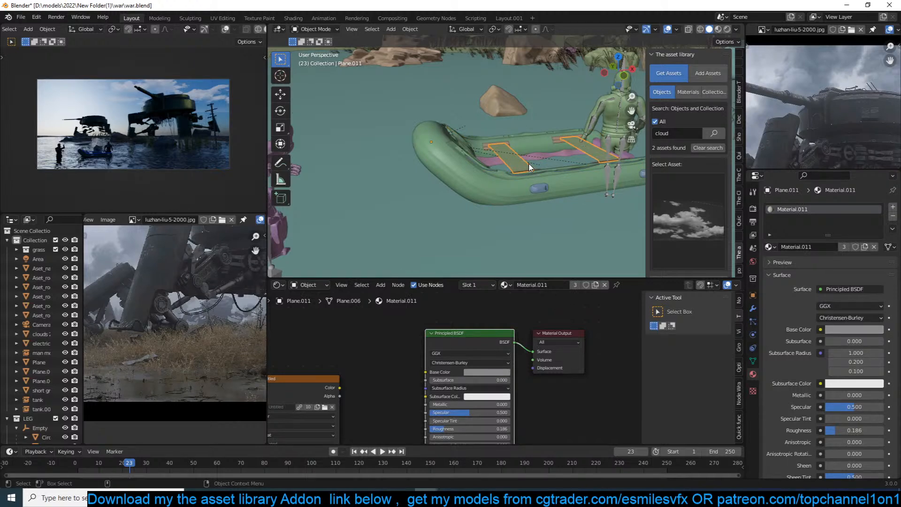
shift+click(517, 191)
key(ctrl+l)
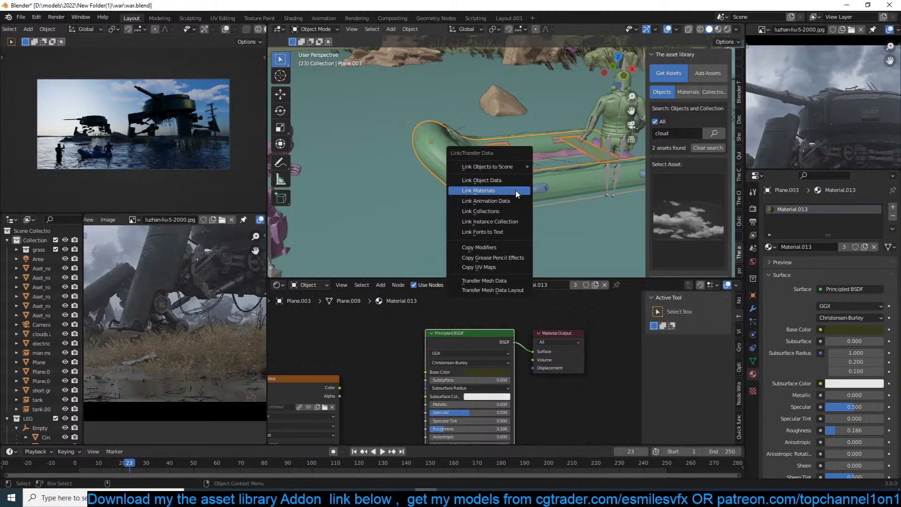
click(516, 191)
Move the inflatable boat horizontally, keeping its height, so it sits between the two soldiers, and save the file.
key(ctrl+s)
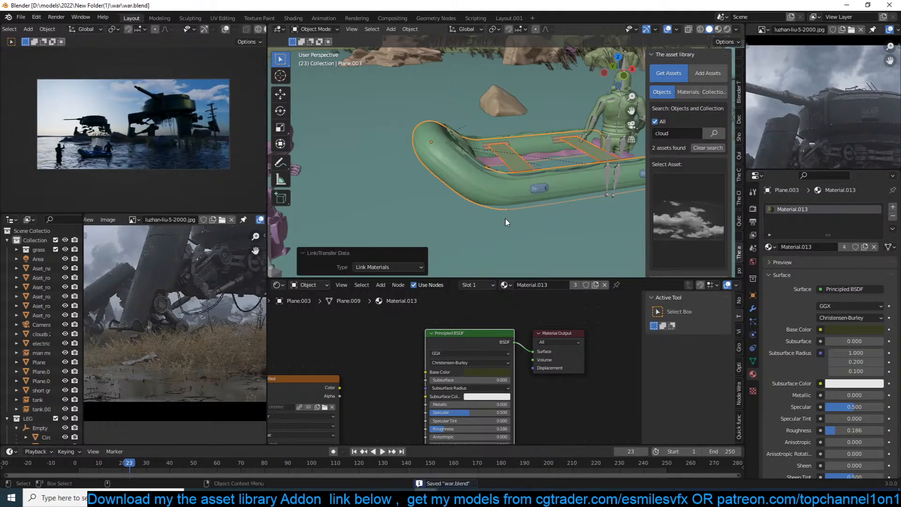
click(506, 223)
scroll(508, 225, down, 3)
click(548, 181)
key(g)
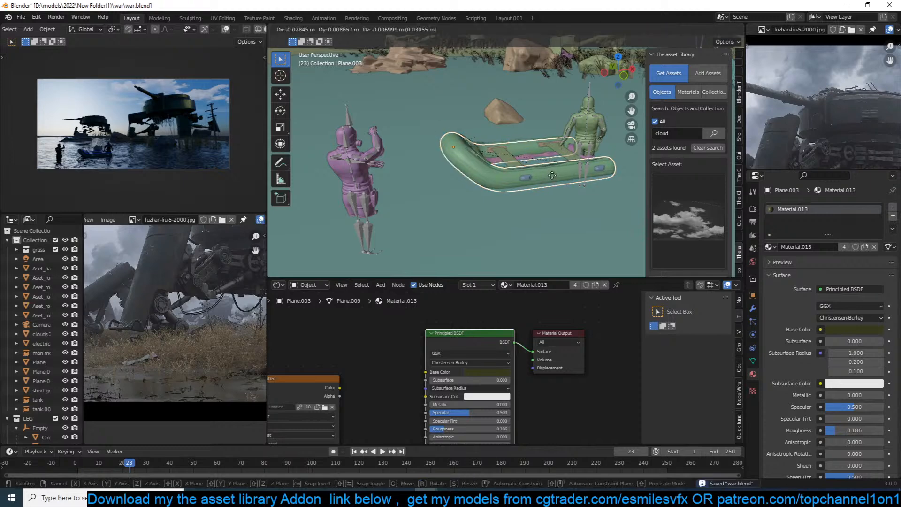
key(shift+z)
click(506, 181)
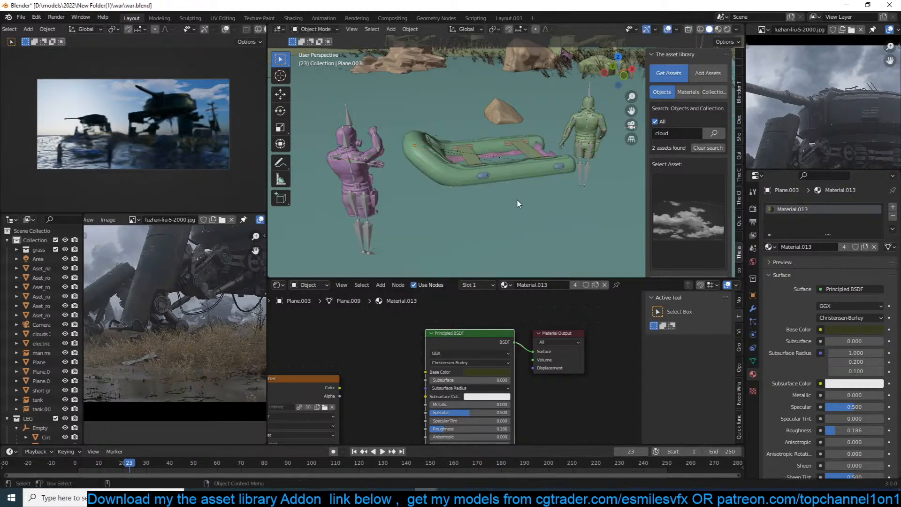
key(ctrl+s)
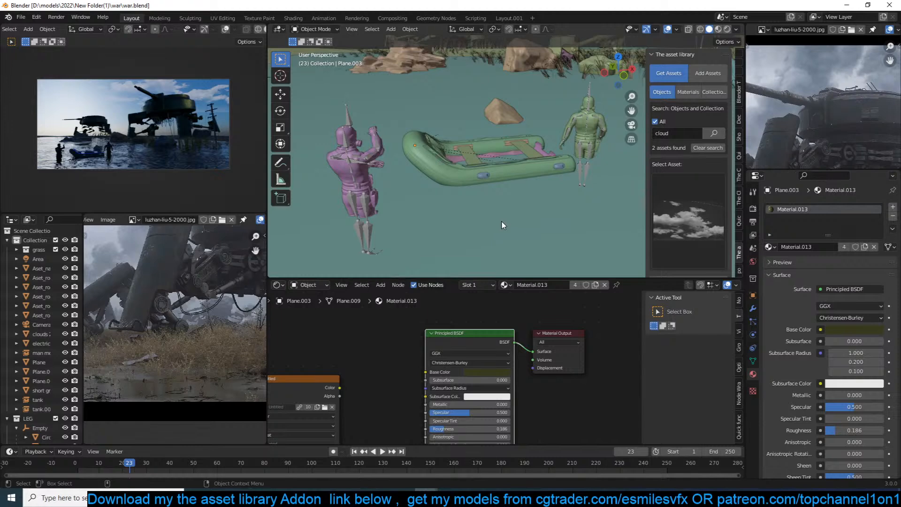
scroll(501, 226, down, 3)
key(ctrl+s)
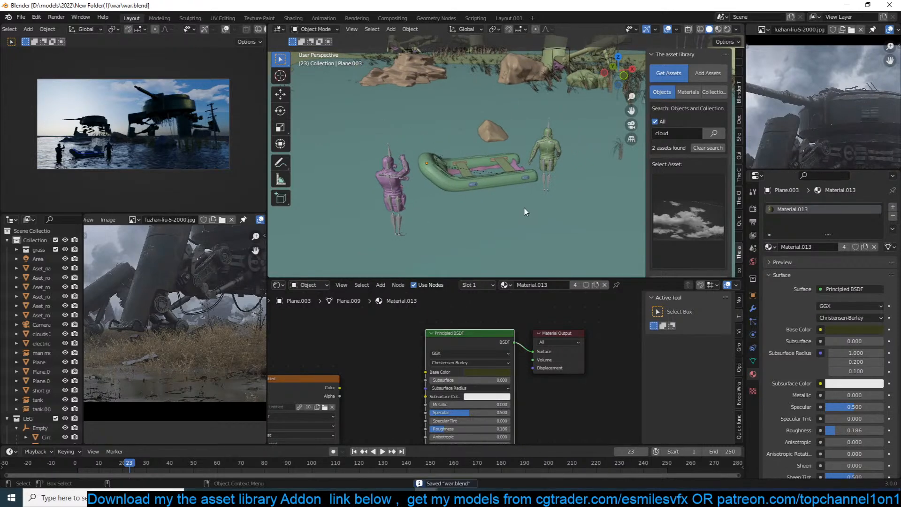
Move the camera back in the top view by about -6.84 m in X and -11.36 m in Y.
scroll(772, 147, down, 2)
shift+middle_drag(535, 162, 506, 209)
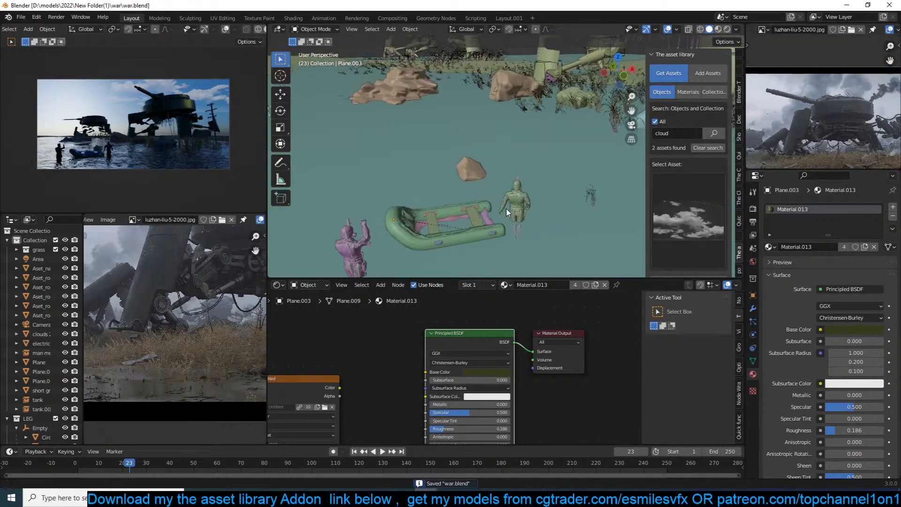
scroll(811, 137, down, 2)
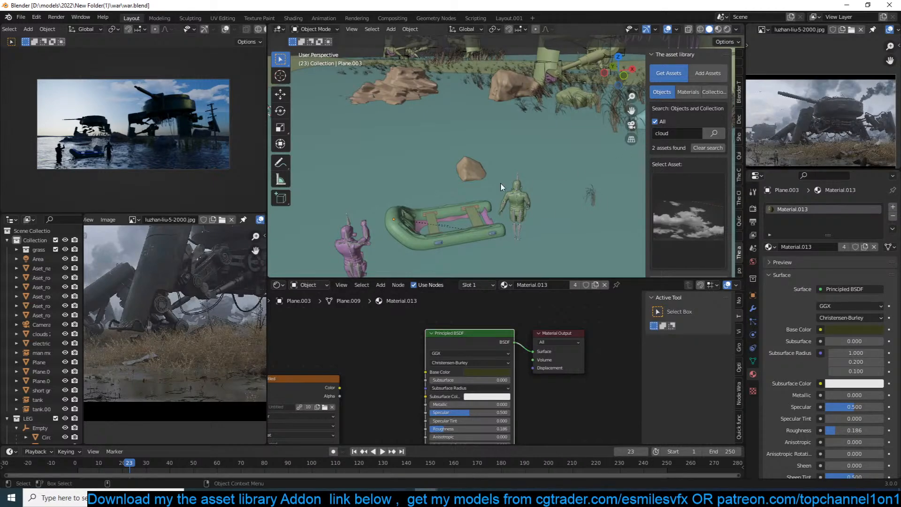
scroll(500, 184, down, 5)
click(539, 247)
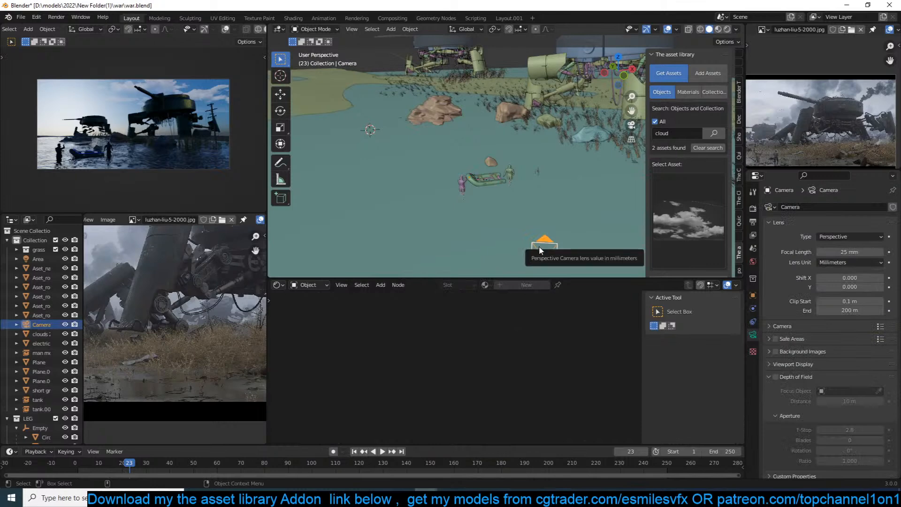
key(KP_7)
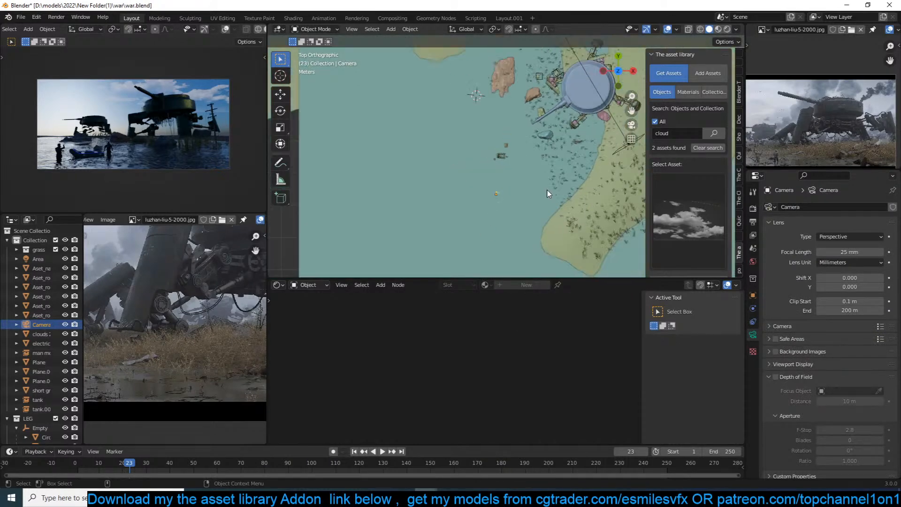
key(g)
click(521, 229)
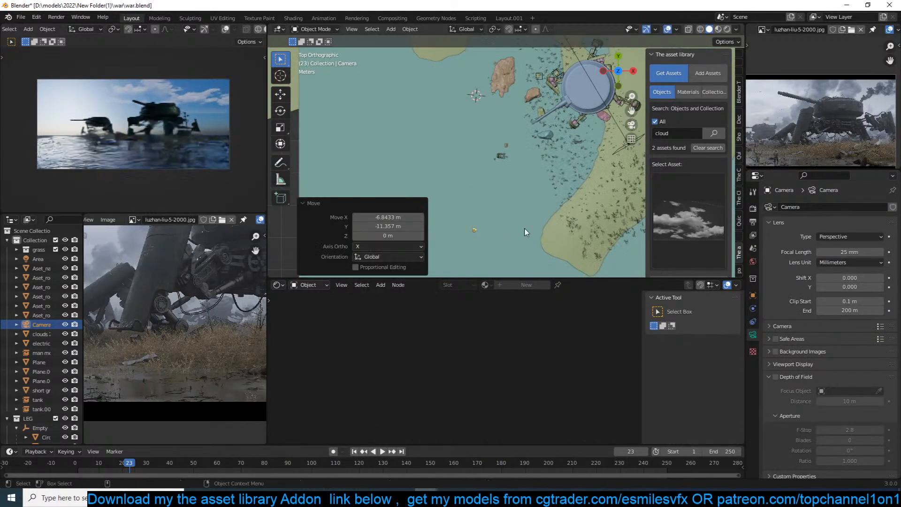
Make a linked duplicate of the sand plane, place it over the water on the negative X side, and rotate it -39.1°.
scroll(590, 208, down, 3)
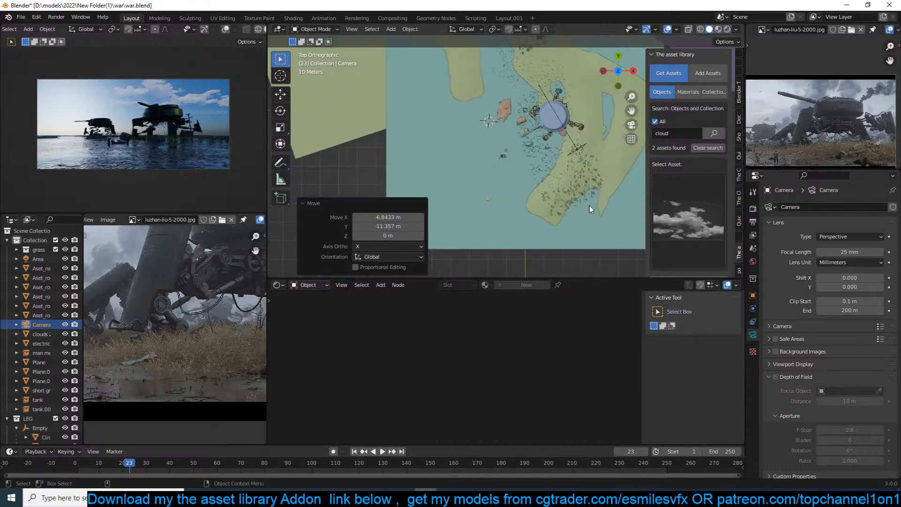
click(615, 172)
key(alt+d)
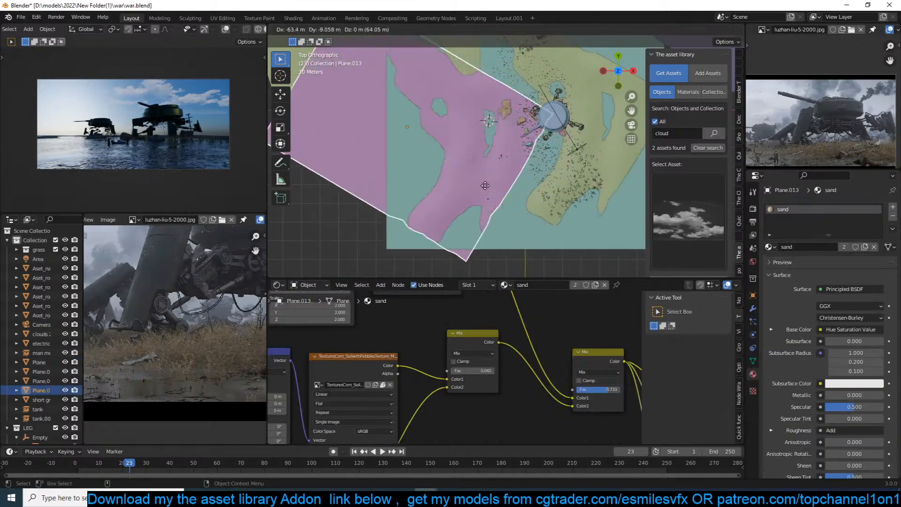
click(478, 191)
key(r)
click(490, 123)
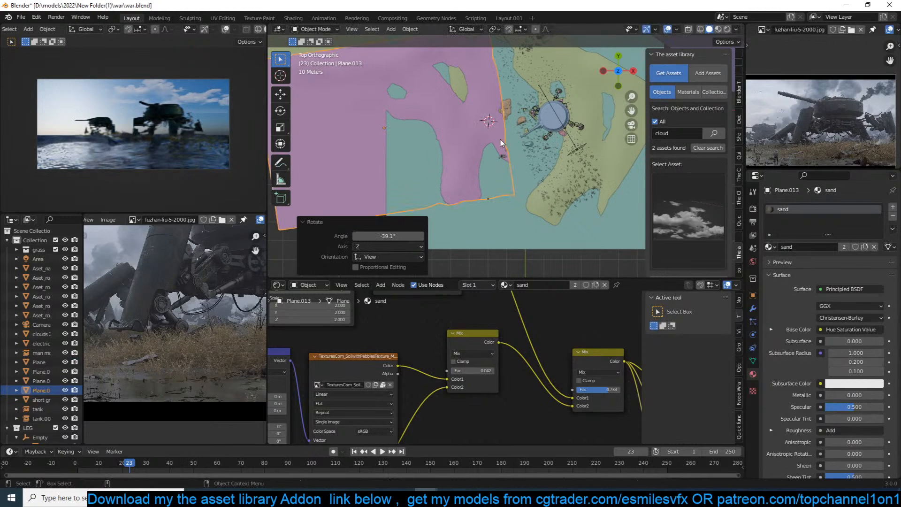
Lower the duplicated sand plane in Z by about 0.25 m and then further until only narrow islands rise above the water, and save.
middle_drag(515, 146, 482, 213)
key(g)
key(z)
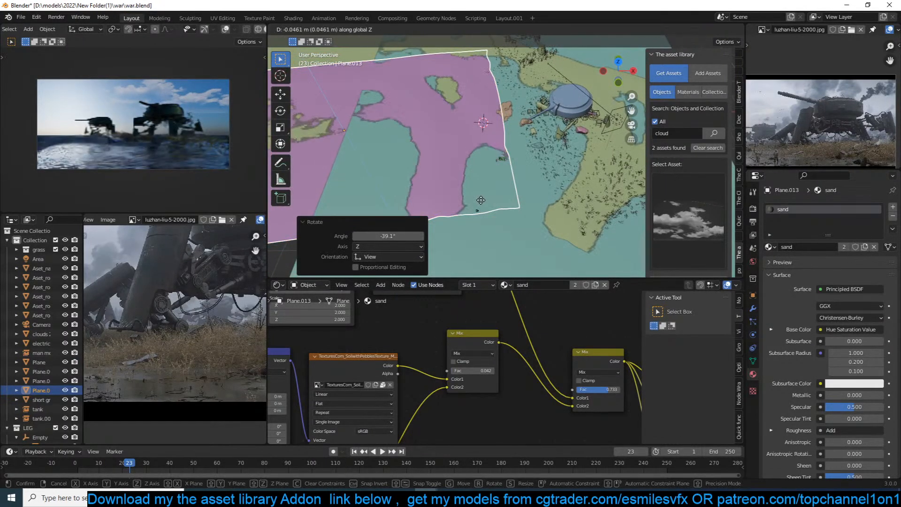
click(480, 204)
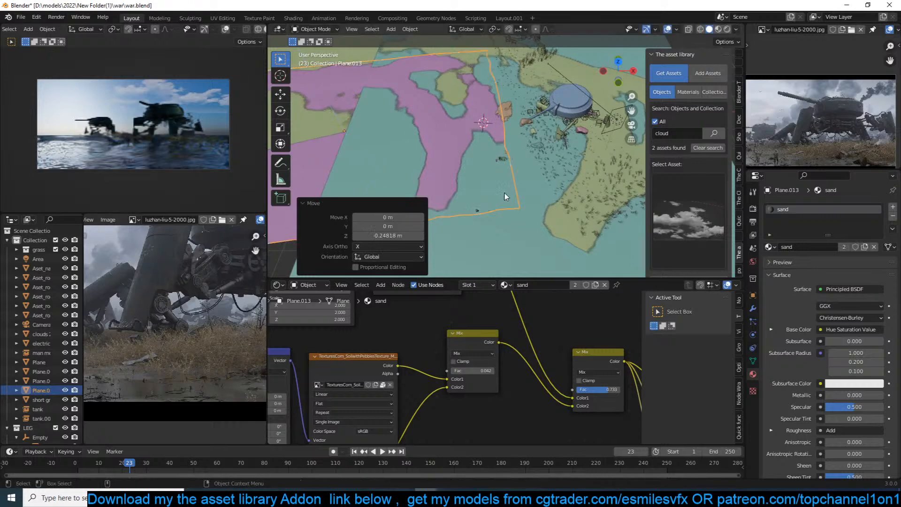
middle_drag(509, 194, 506, 160)
key(g)
key(z)
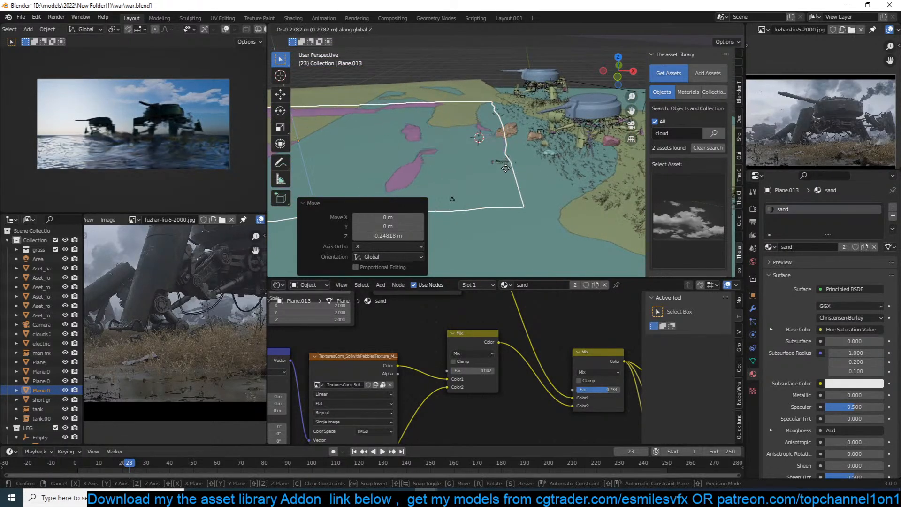
click(515, 174)
key(ctrl+s)
click(529, 193)
scroll(523, 212, down, 1)
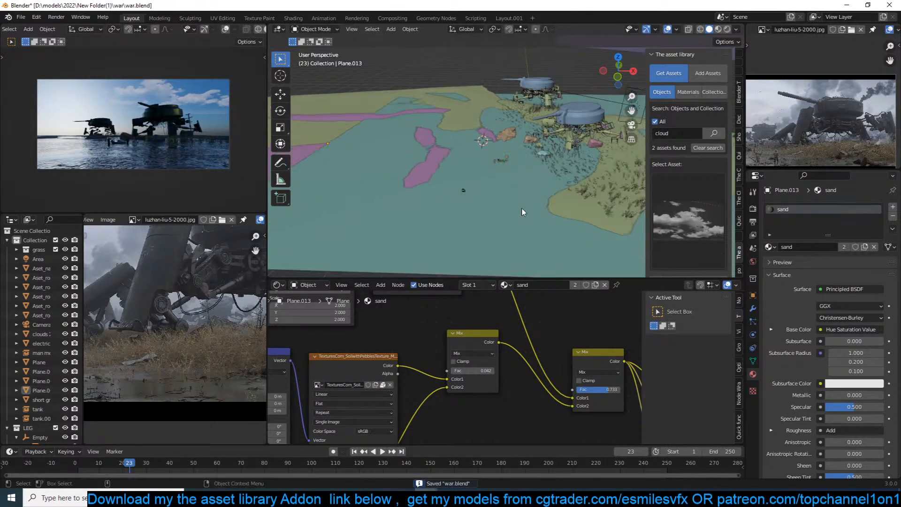
Move the camera forward in the top view, about 3.5 m in X and 4.2 m in Y, towards the boat, and save.
key(KP_7)
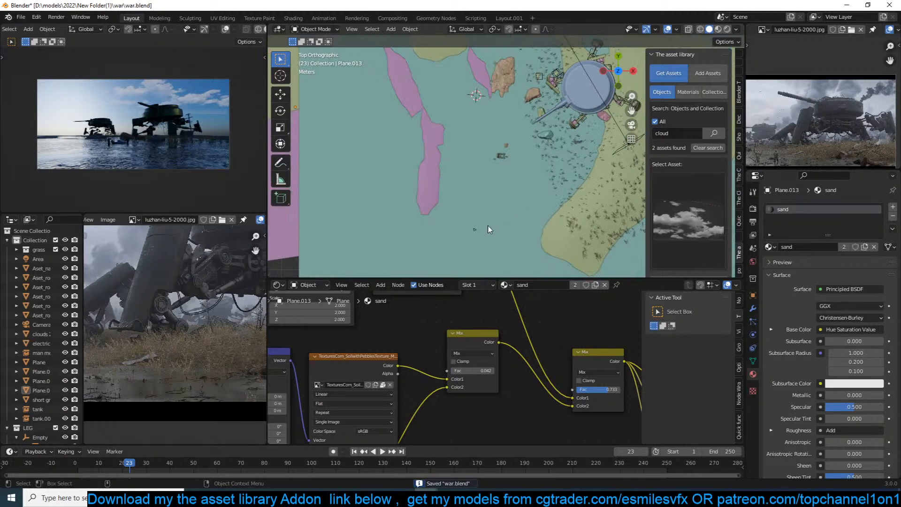
click(477, 231)
key(g)
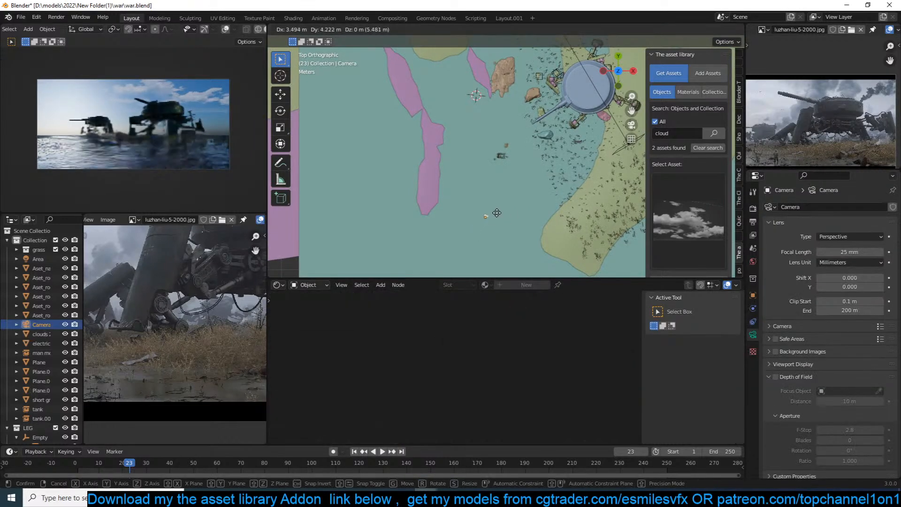
click(497, 210)
key(ctrl+s)
click(559, 171)
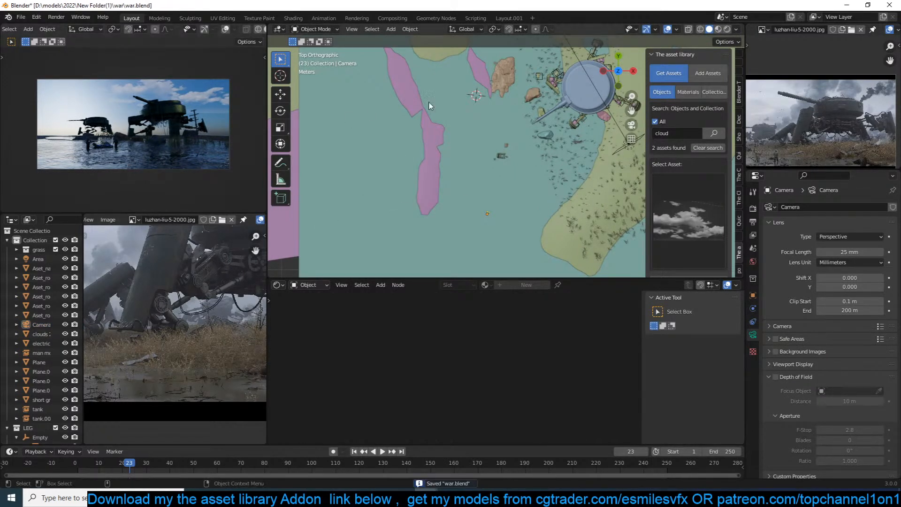
Search the asset library for "tower" and add the red transmission tower asset to the scene.
click(664, 125)
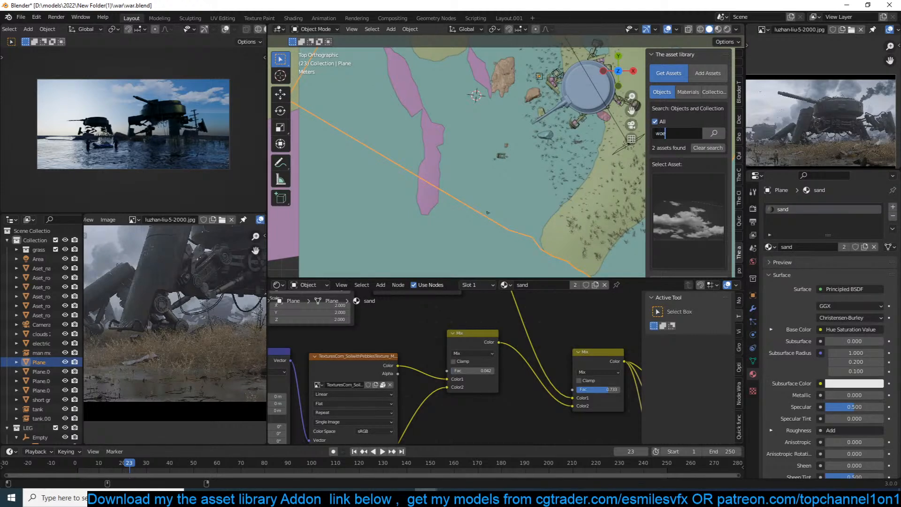
key(ctrl+a)
text(tower)
key(Return)
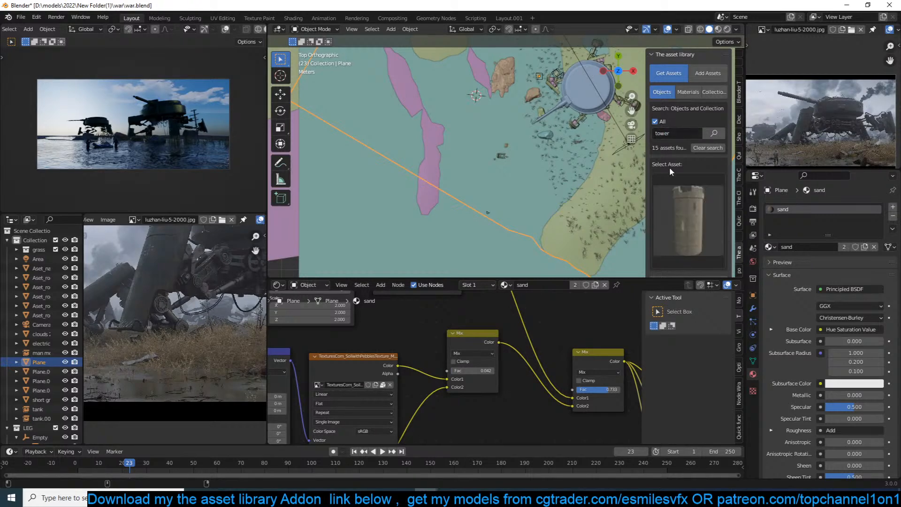
click(684, 204)
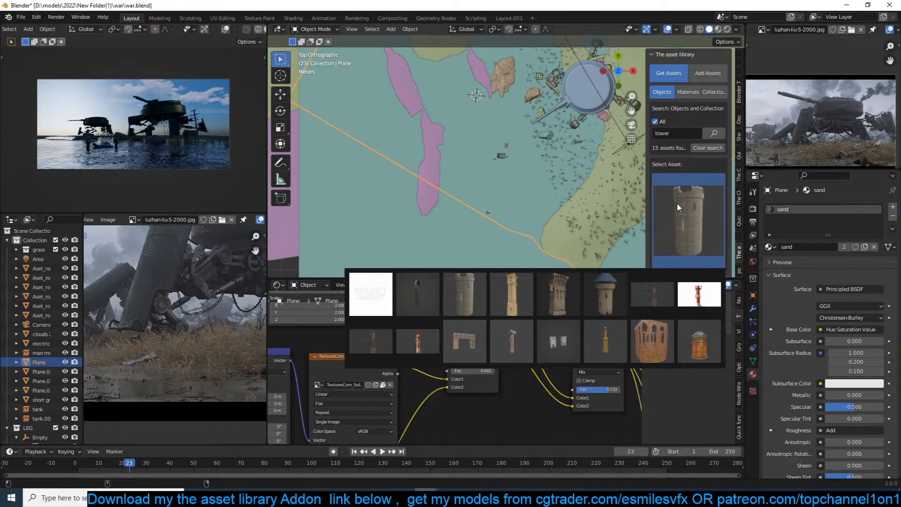
click(386, 360)
scroll(454, 245, down, 8)
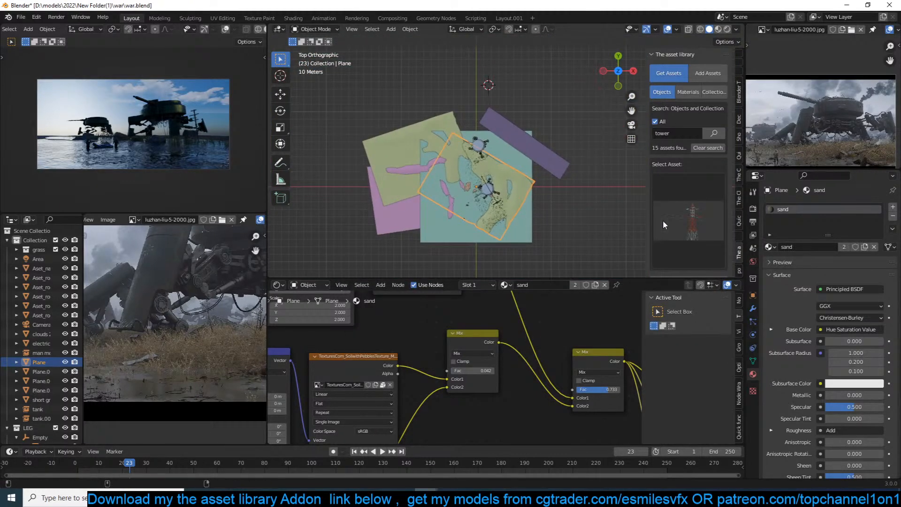
scroll(676, 214, down, 4)
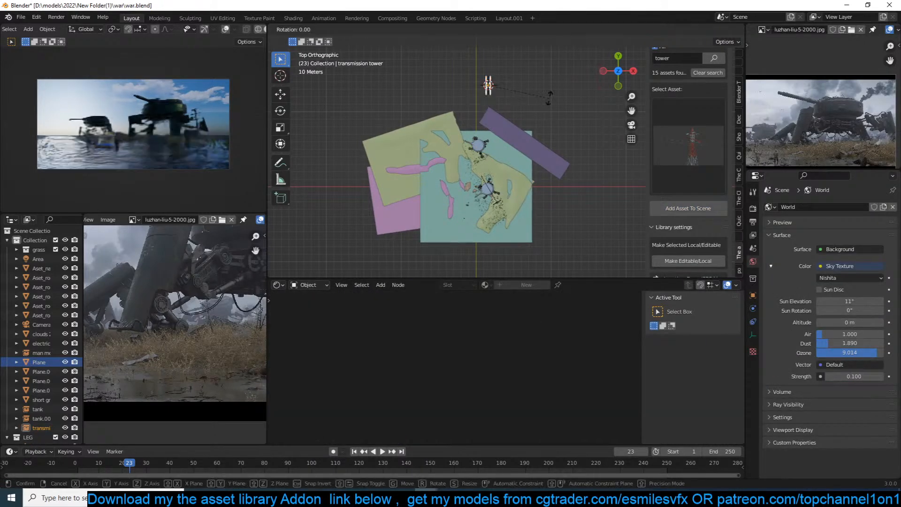
Rotate the transmission tower 90° and move it by about -56.3 m in X and -1.9 m in Y.
text(r90)
key(Return)
key(g)
click(475, 103)
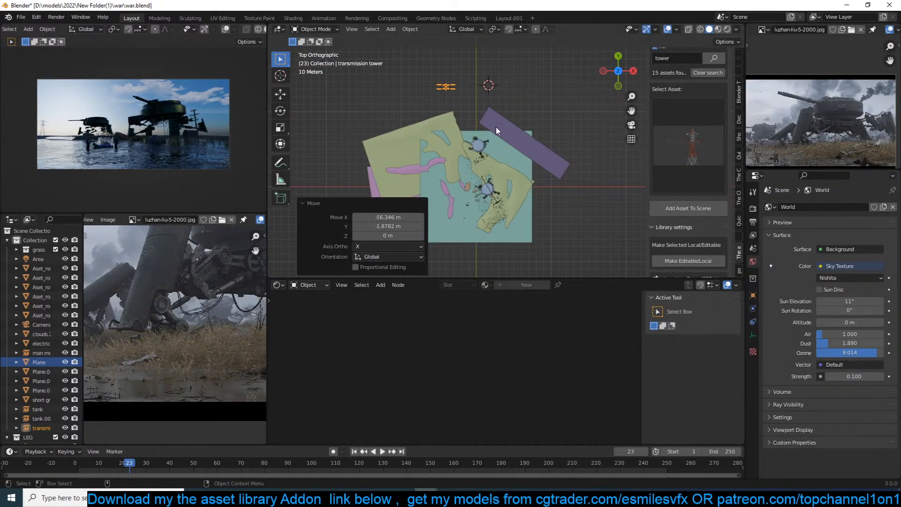
Scale the transmission tower up by 2.173 and again by 1.178, judging its size through the camera.
middle_drag(495, 126, 504, 99)
key(KP_0)
key(s)
click(576, 78)
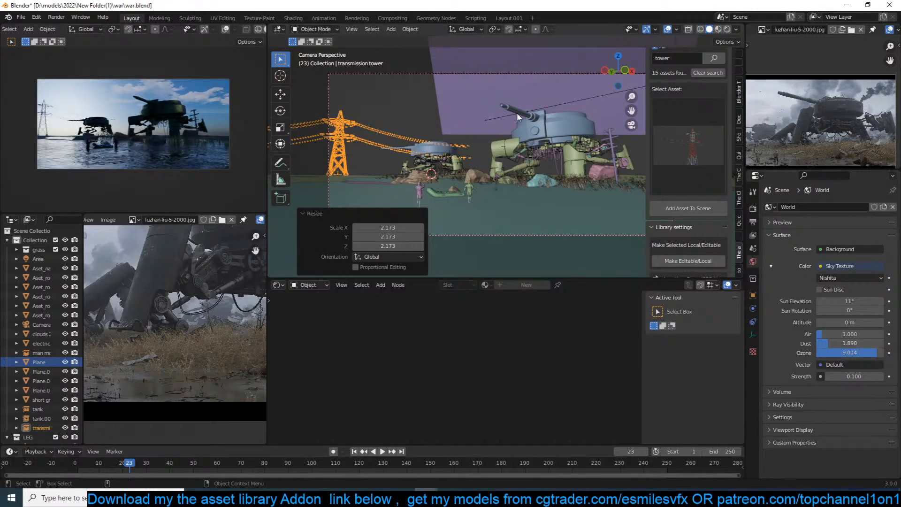
key(s)
click(558, 91)
Move the transmission tower farther into the background by about 69.2 m in X and 53 m in Y.
key(KP_0)
key(KP_7)
key(g)
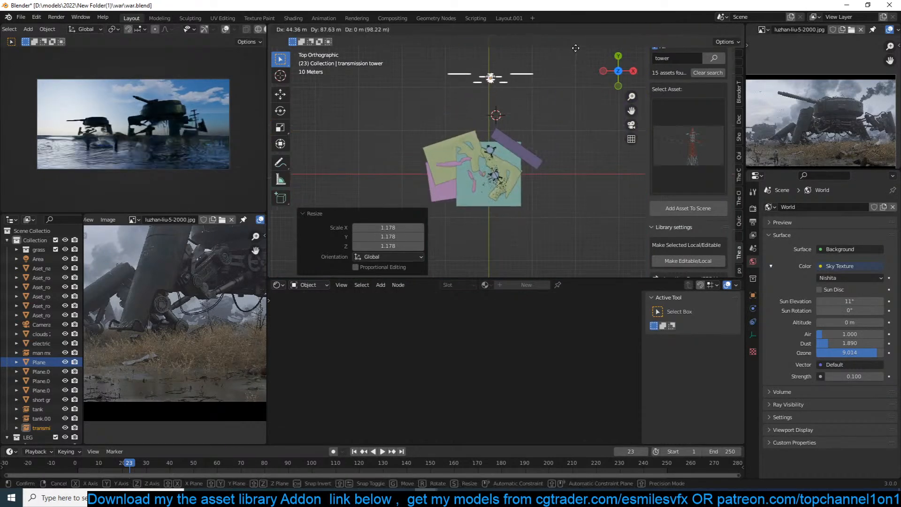
click(586, 63)
middle_drag(586, 63, 584, 63)
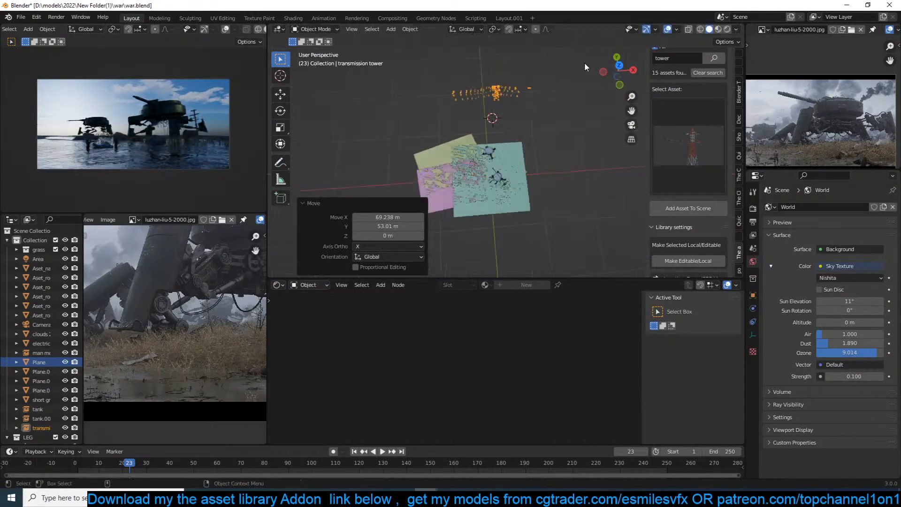
Set the camera's clip end distance to 400 m.
key(KP_0)
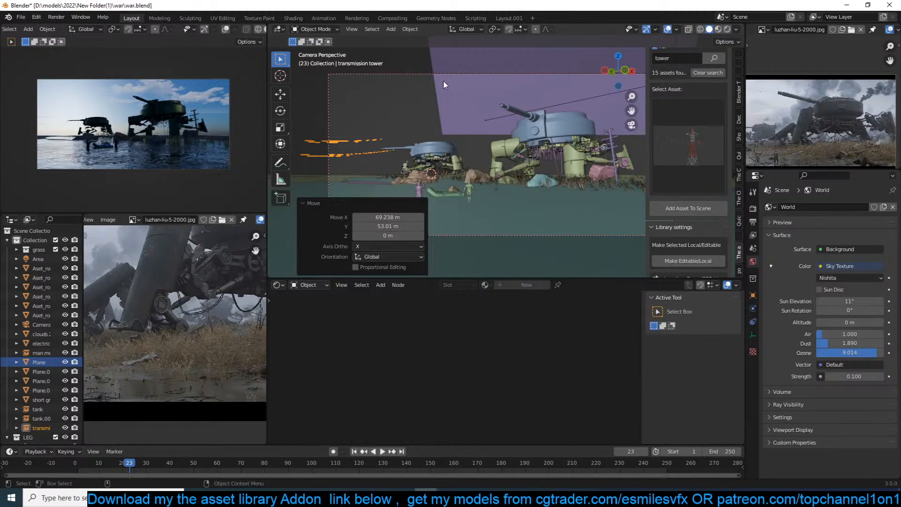
click(429, 72)
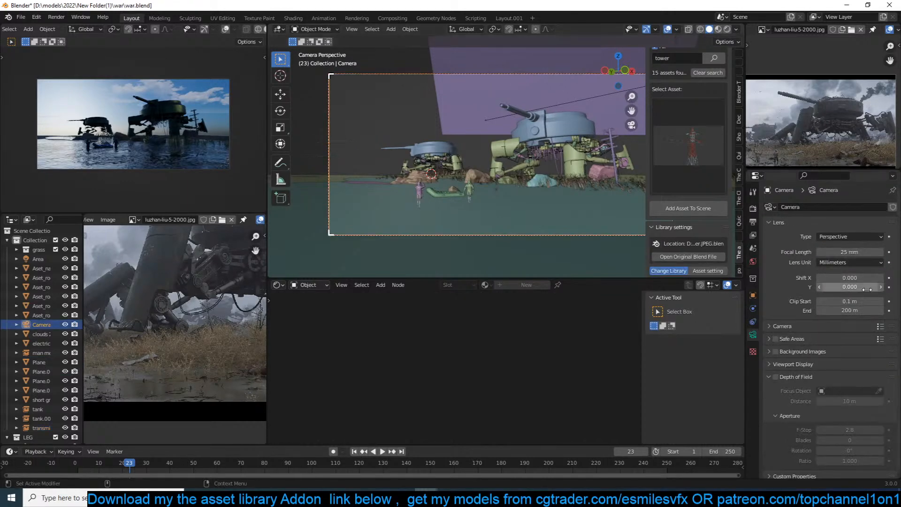
click(858, 310)
text(400)
key(Return)
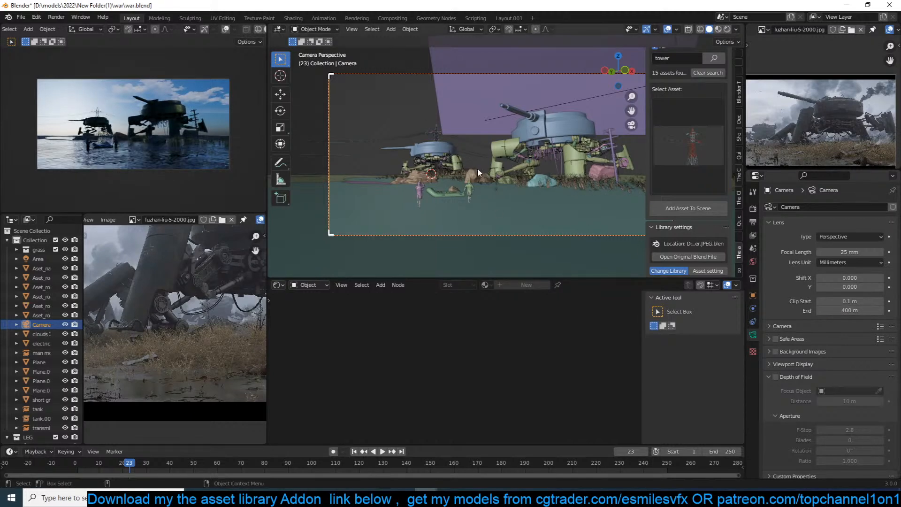
Rotate the transmission tower 36.5° around the global Z axis.
click(464, 143)
key(r)
key(z)
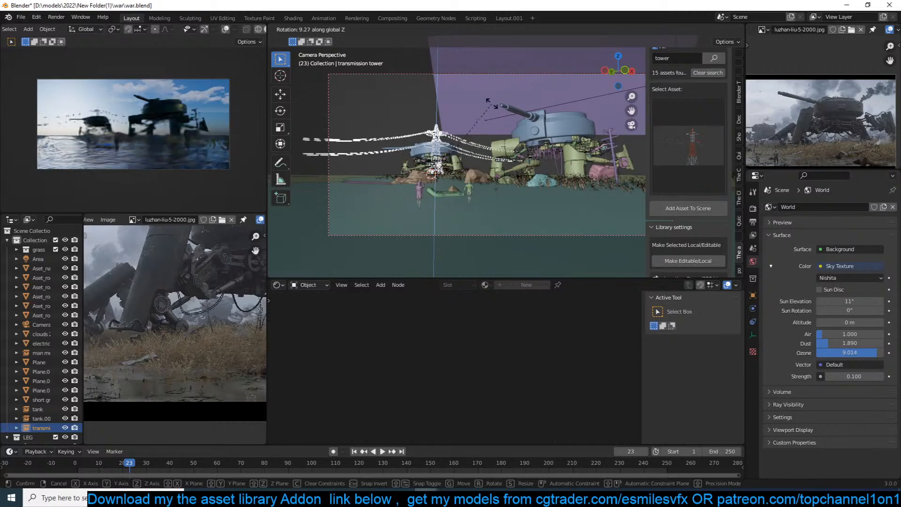
click(449, 115)
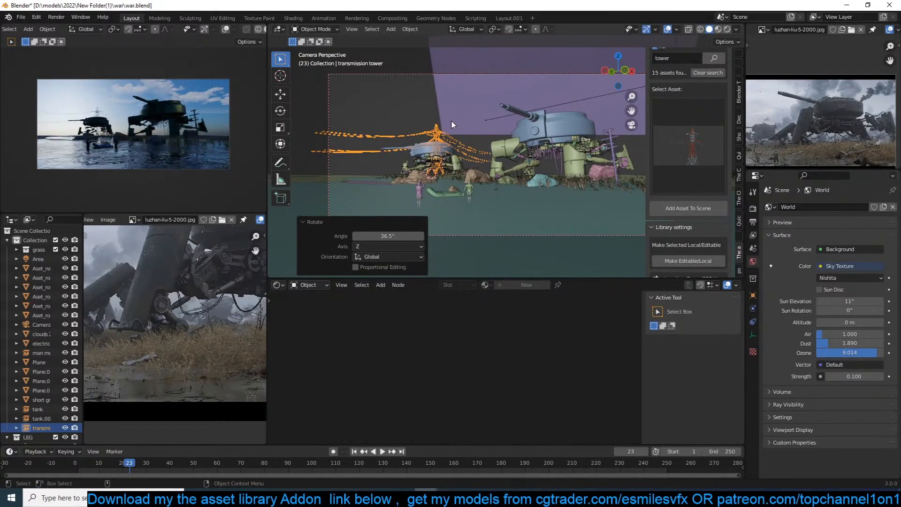
key(KP_7)
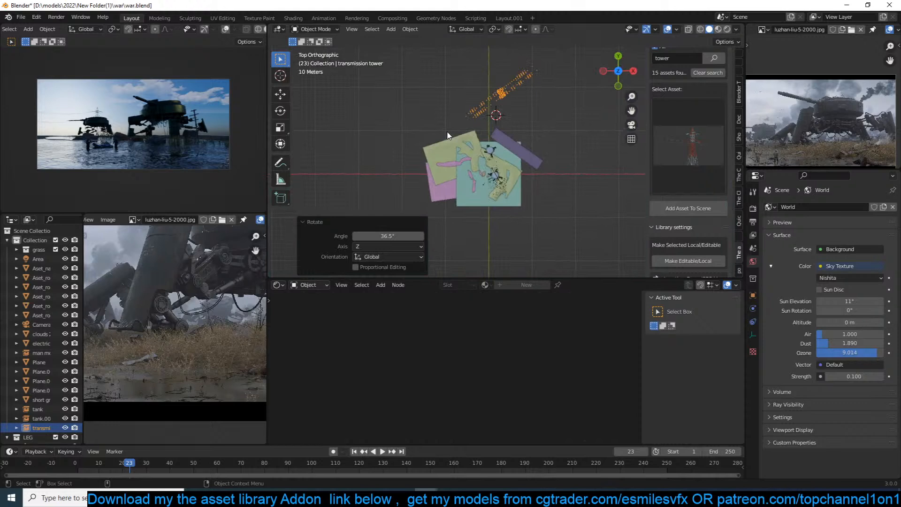
Move the transmission tower 18.391 m in X, rotate it 3.92° around Z, and save the file.
key(g)
click(469, 128)
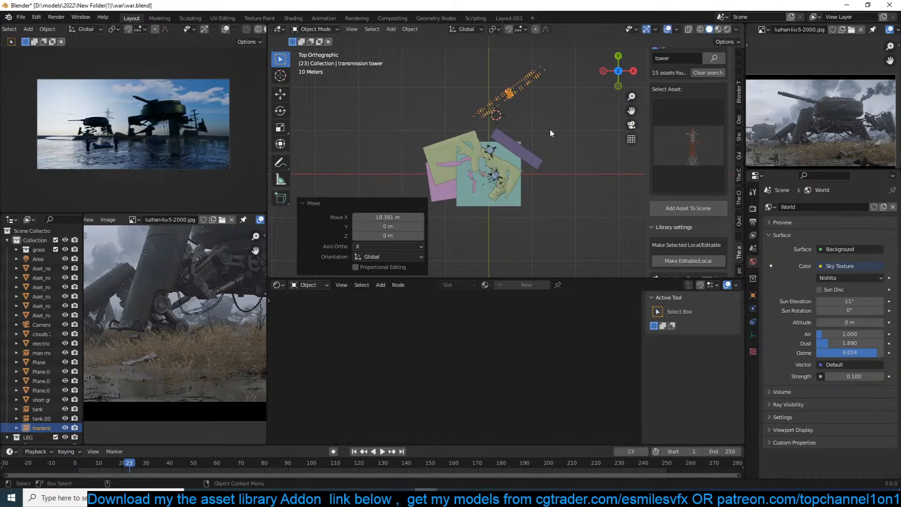
key(r)
click(565, 144)
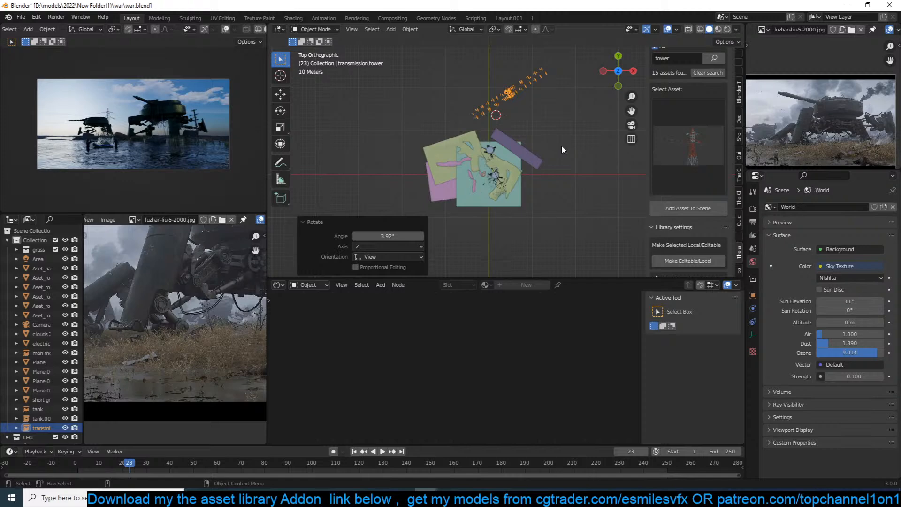
click(577, 132)
key(ctrl+s)
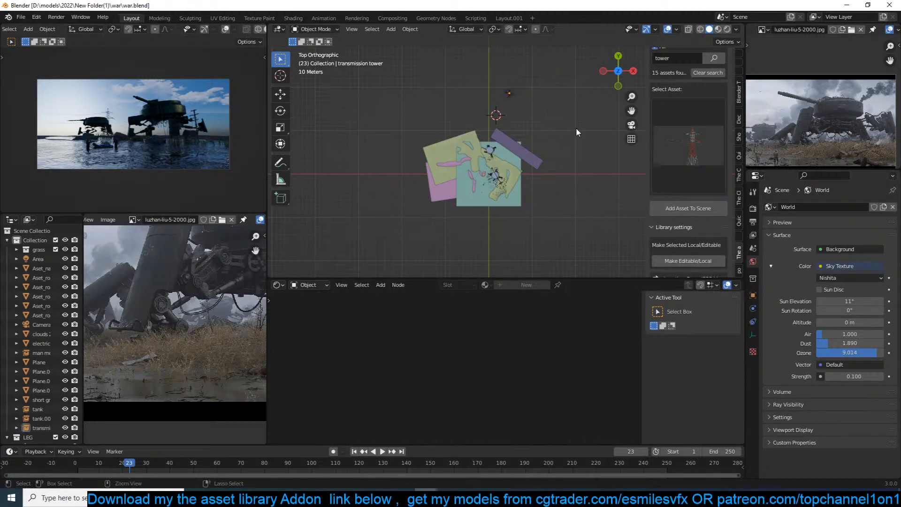
Select the clouds 2 backdrop plane through the camera, rotate it 0.989° in view and scale it up by 1.193.
middle_drag(576, 127, 587, 104)
key(KP_0)
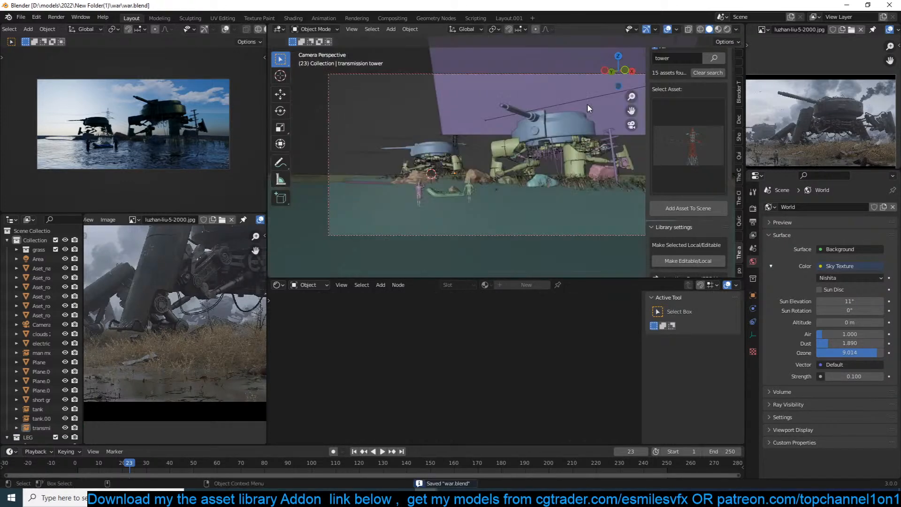
scroll(587, 103, down, 2)
click(563, 109)
key(g)
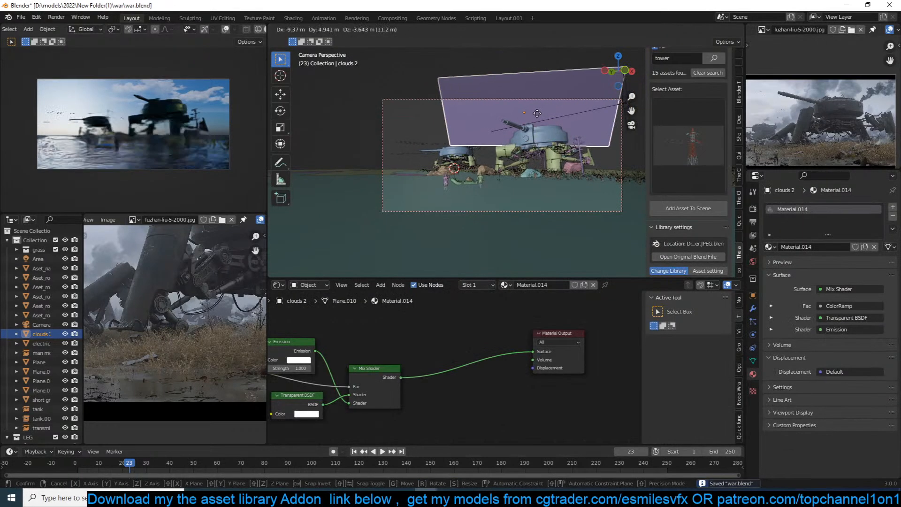
key(r)
click(564, 113)
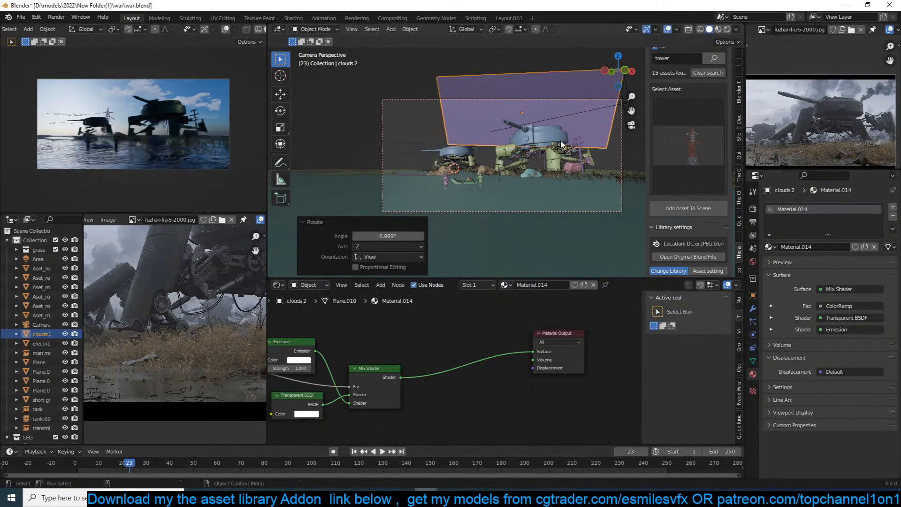
key(s)
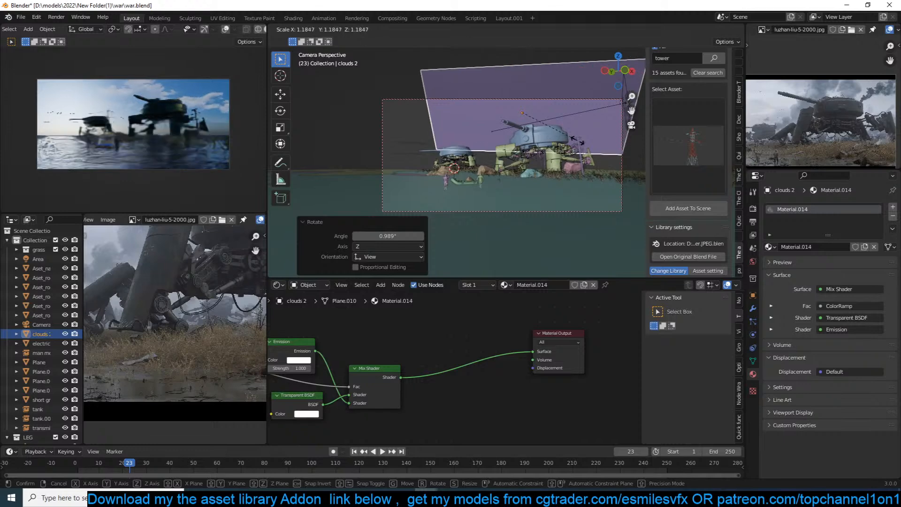
click(577, 140)
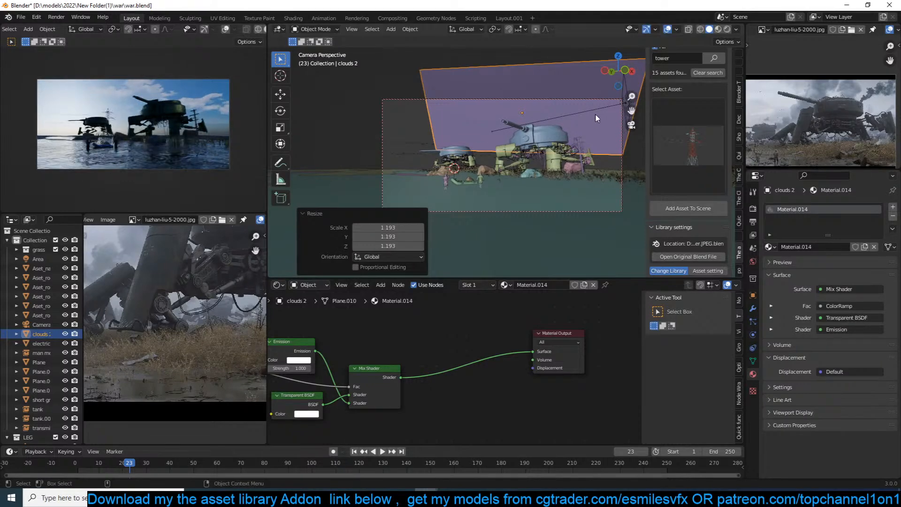
Trackball-rotate the clouds 2 plane by -16° and 5.73°, and shift it 5.912 m in X, -2.053 m in Y and -11.292 m in Z.
key(r)
key(r)
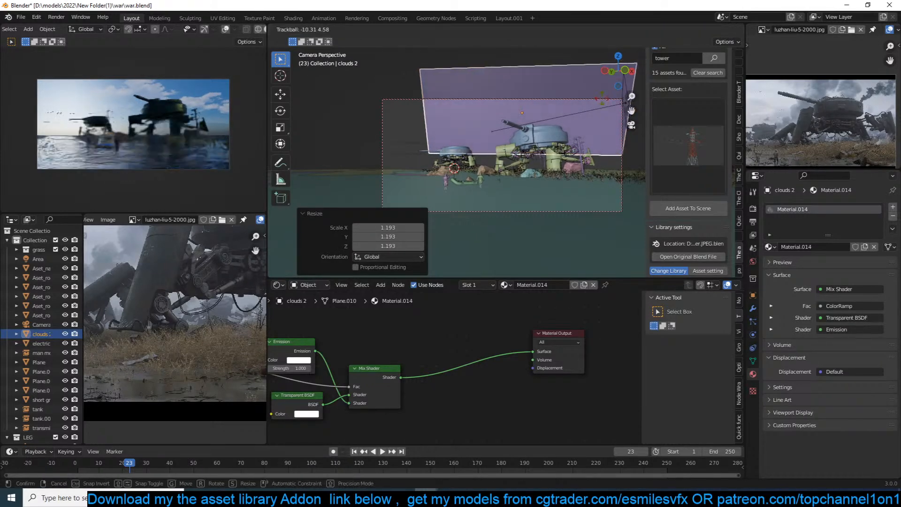
click(599, 106)
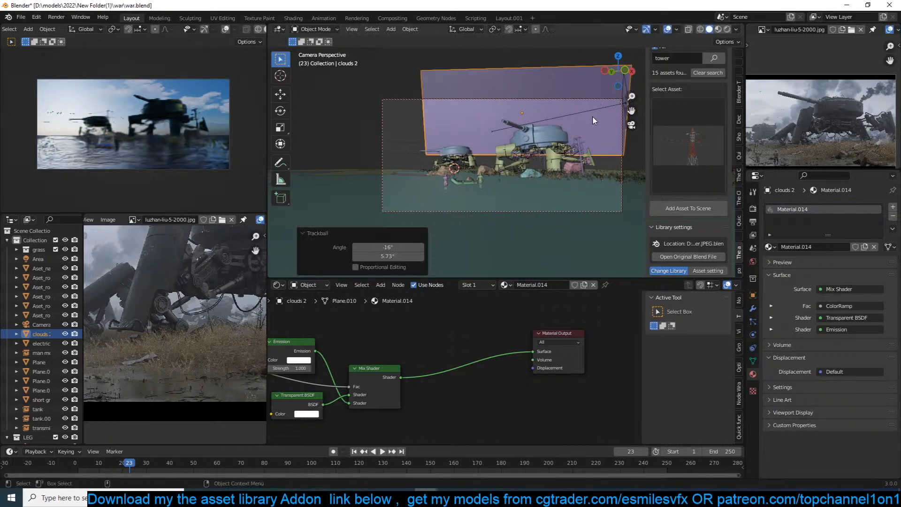
key(g)
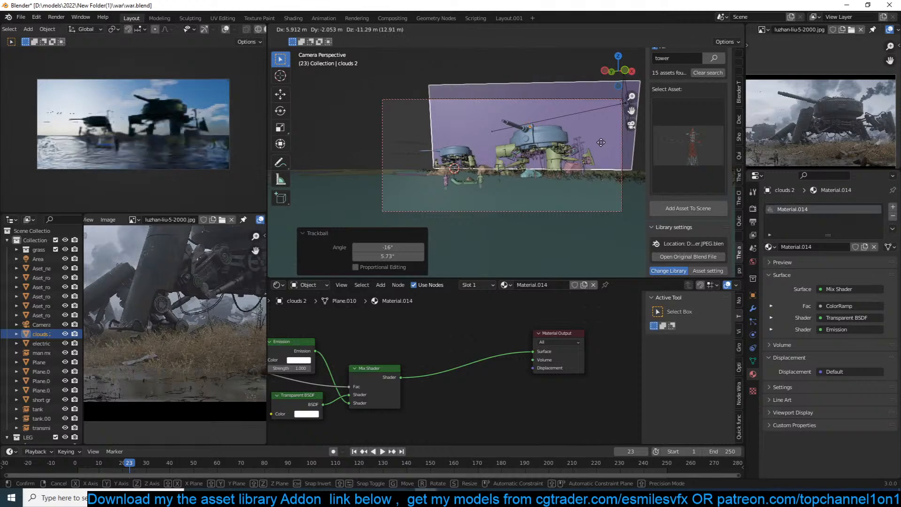
click(579, 145)
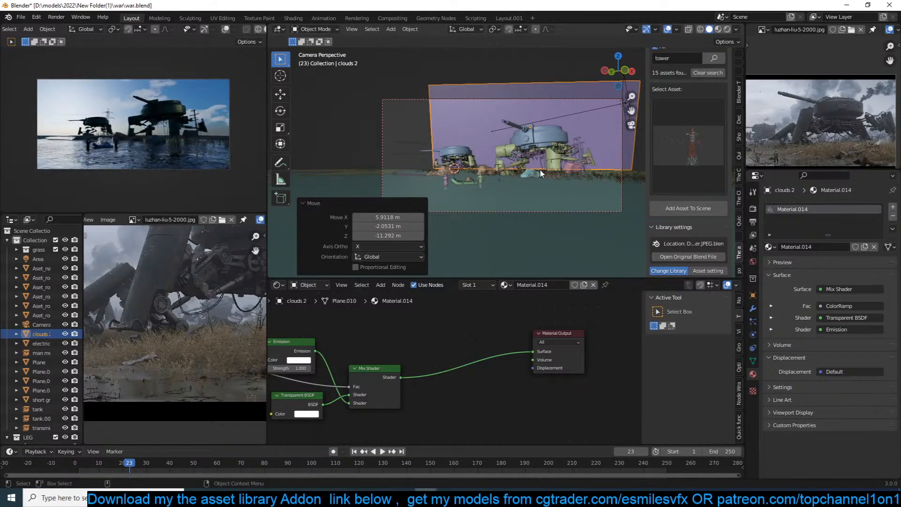
Scale the clouds 2 plane by 0.862, trackball-rotate it by 8.02° and -6.88°, and save the file.
key(s)
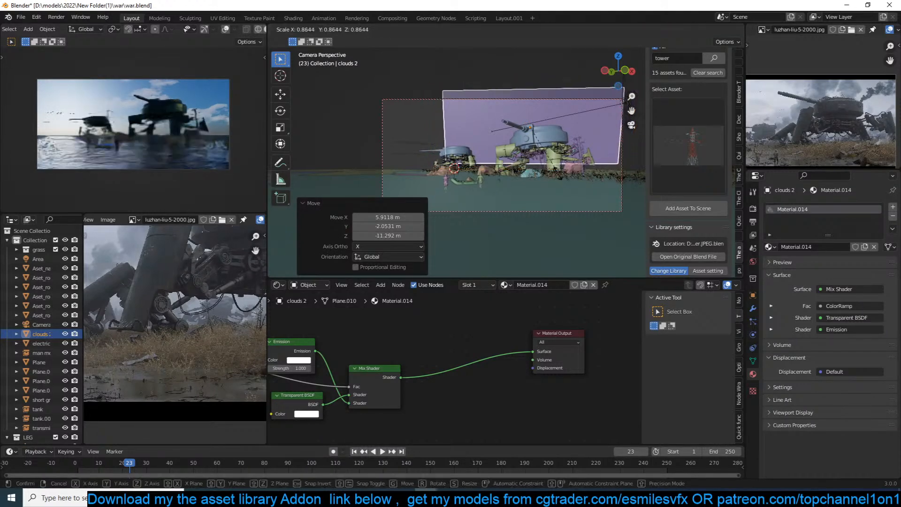
click(576, 174)
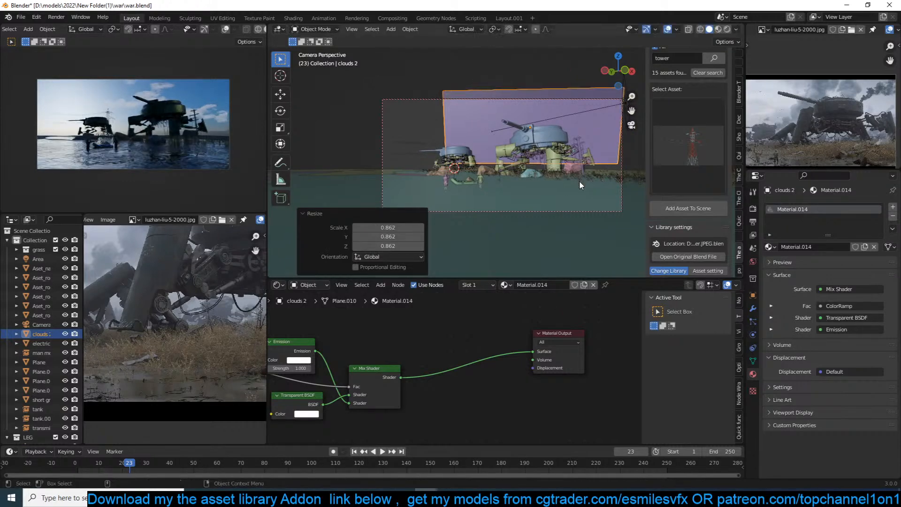
key(r)
key(r)
click(573, 181)
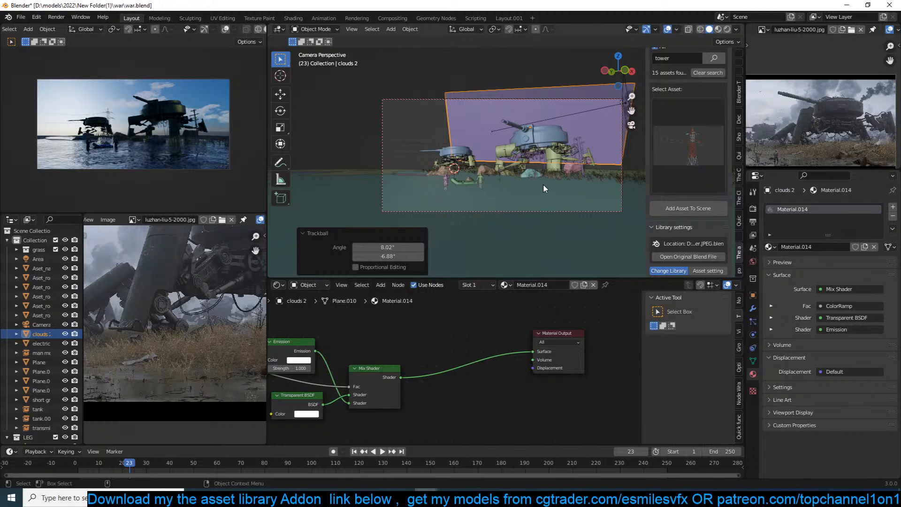
key(ctrl+s)
click(596, 209)
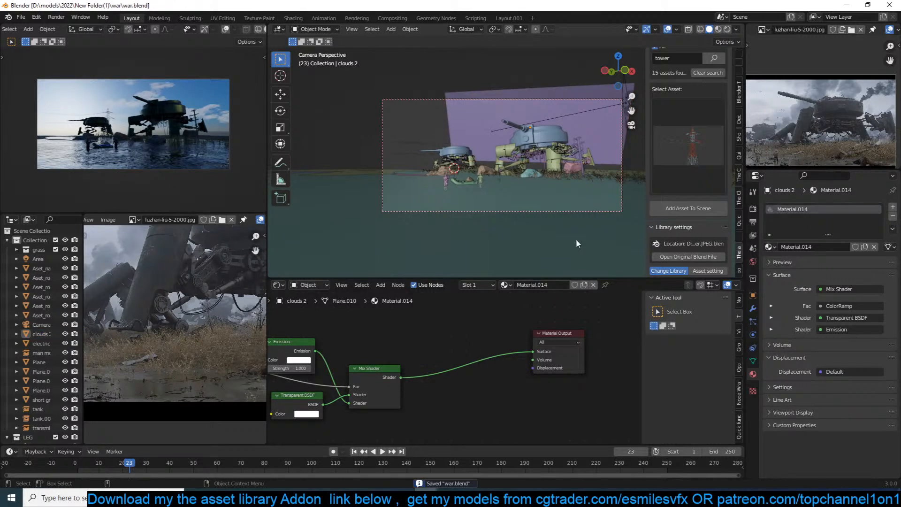
Zoom the reference art to fit, search the asset library for "rig" and choose the brown asset from the results.
scroll(245, 353, down, 4)
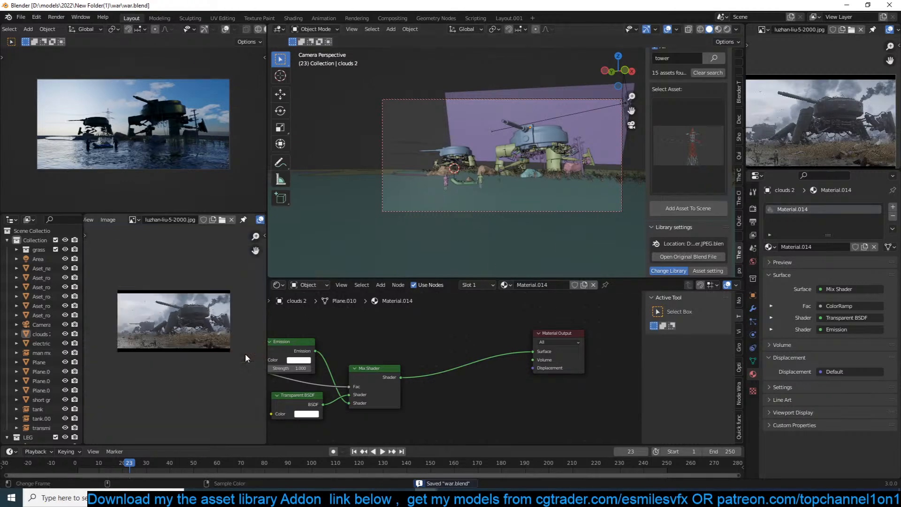
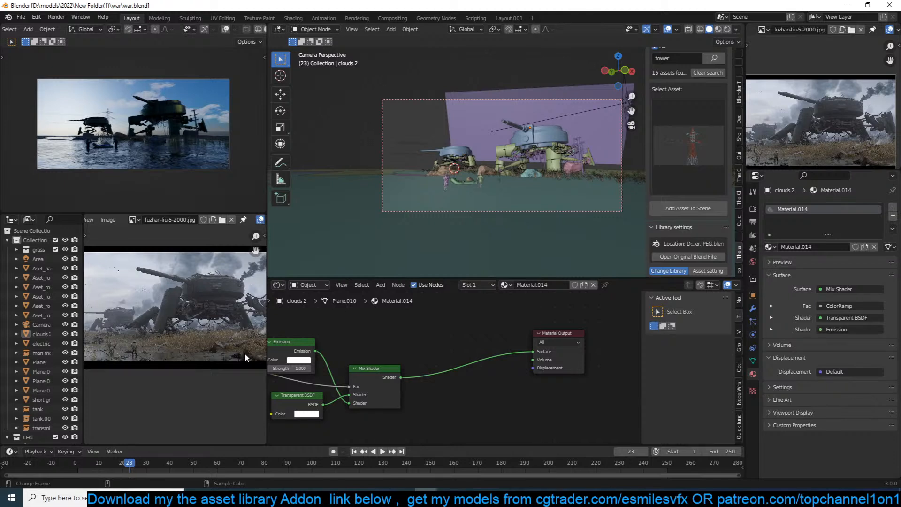
scroll(463, 168, up, 1)
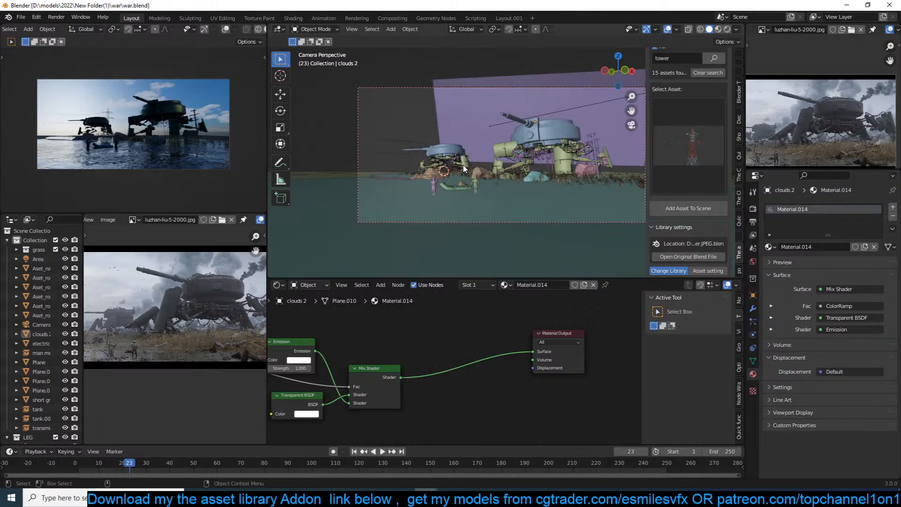
click(678, 59)
text(rig)
key(Return)
click(675, 109)
click(707, 211)
middle_drag(597, 170, 501, 195)
key(ctrl+s)
Place the 3D cursor behind the distant tank, try to add the "rig" search asset there, and save the file.
shift+right_click(381, 163)
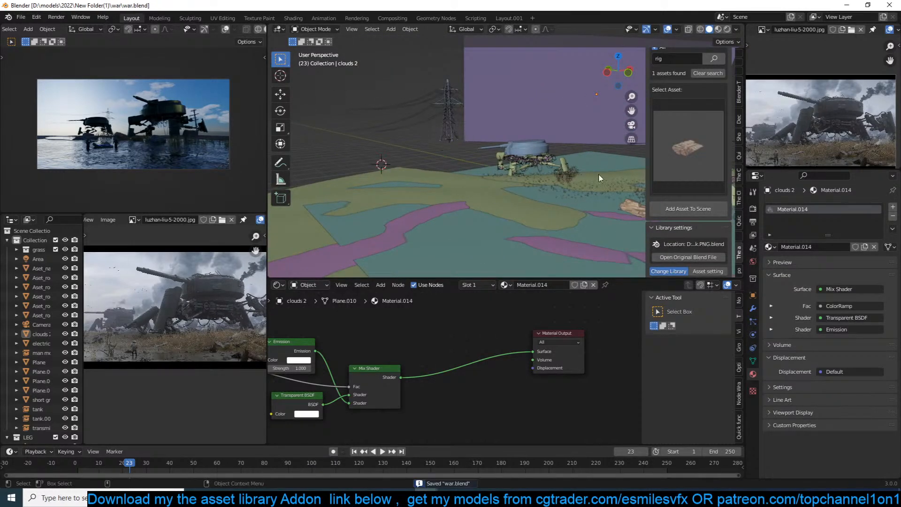
click(687, 208)
click(663, 126)
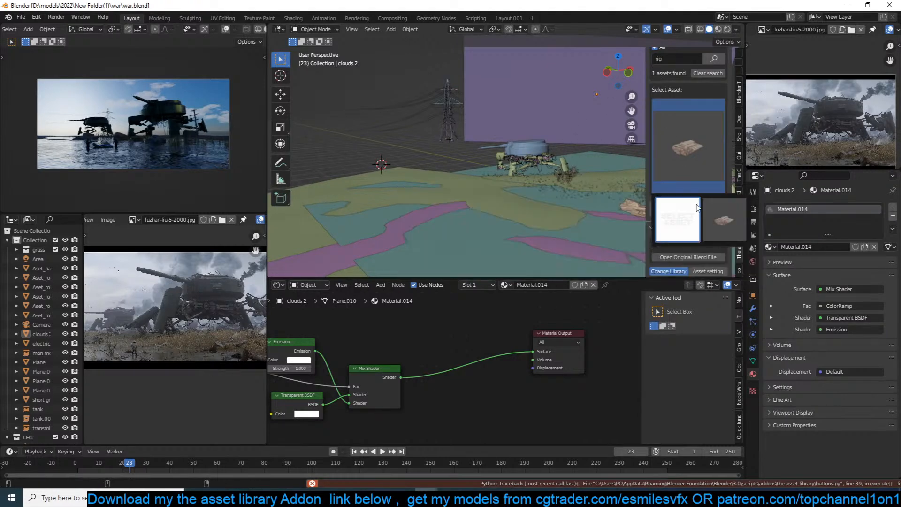
click(721, 211)
middle_drag(533, 185, 408, 209)
key(ctrl+s)
key(ctrl+s)
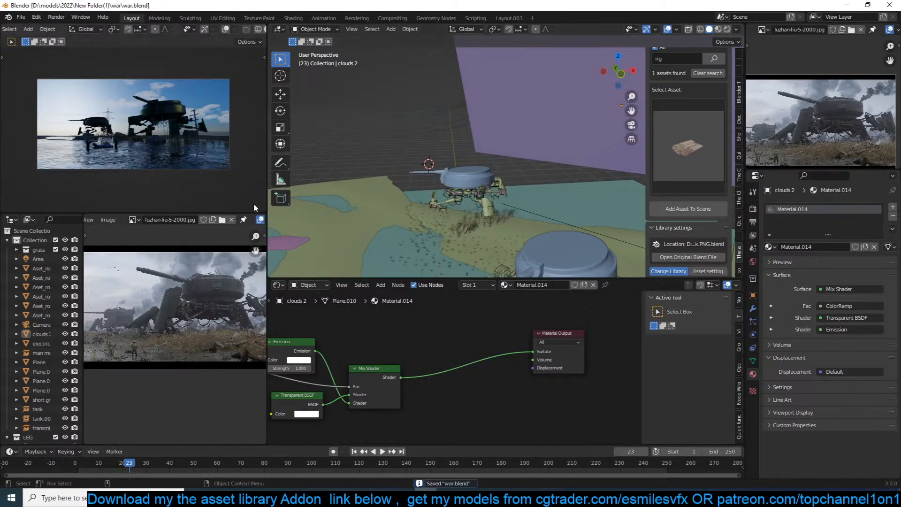
Set the image exposure to -0.506 in the Look Dev quick functions.
scroll(713, 122, up, 4)
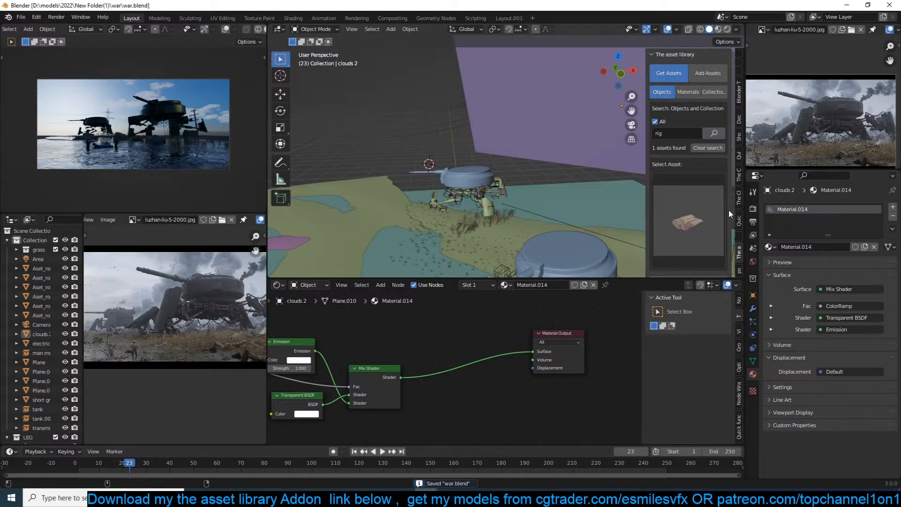
click(740, 221)
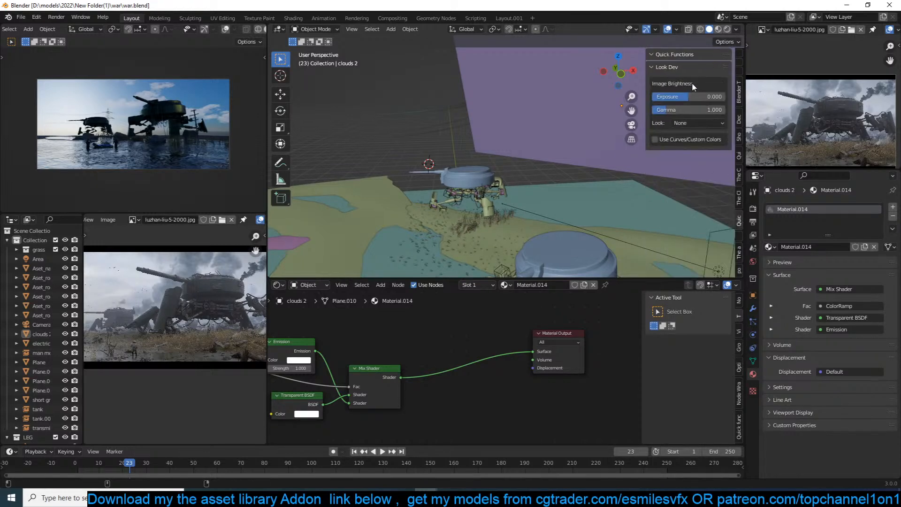
mouse_move(685, 96)
mouse_down()
mouse_move(676, 96)
mouse_move(688, 96)
mouse_up()
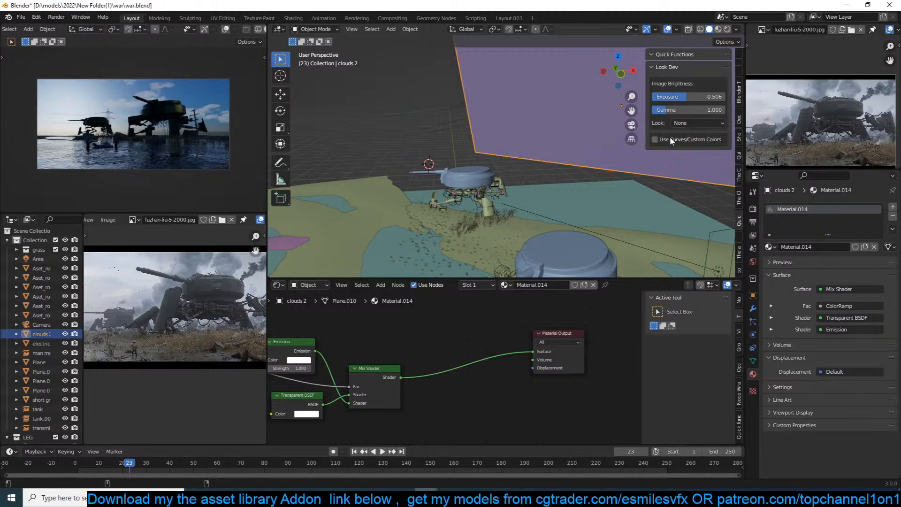
Enable curves and custom colors for the look, and adjust the white level to a light blue.
click(655, 140)
scroll(679, 181, down, 2)
scroll(690, 185, down, 2)
mouse_move(722, 212)
mouse_down()
mouse_move(722, 203)
mouse_move(722, 221)
mouse_up()
scroll(722, 185, down, 2)
drag(680, 240, 685, 228)
scroll(490, 123, down, 5)
Select the short grass 2 patch around the tanks and try a particle hair length of 100 m.
shift+middle_drag(489, 122, 479, 92)
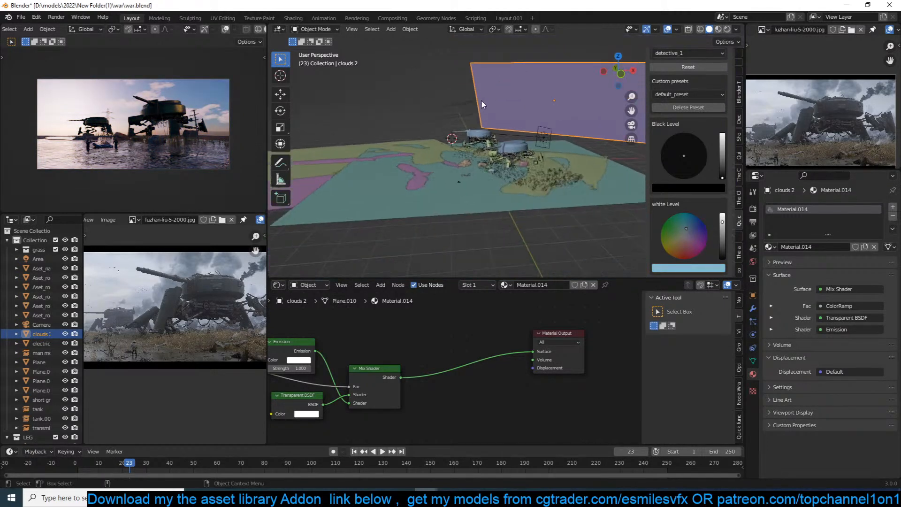
scroll(492, 118, up, 4)
click(552, 242)
scroll(795, 271, down, 2)
click(753, 321)
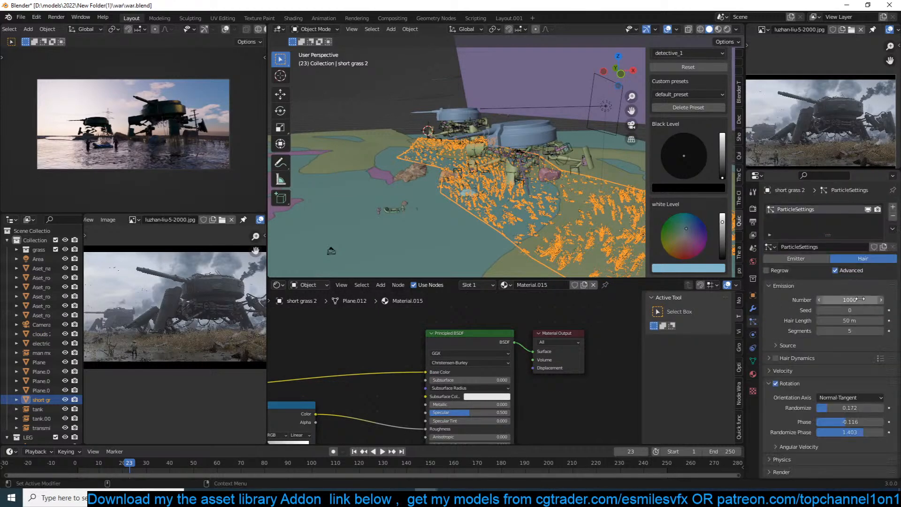
click(849, 320)
text(100)
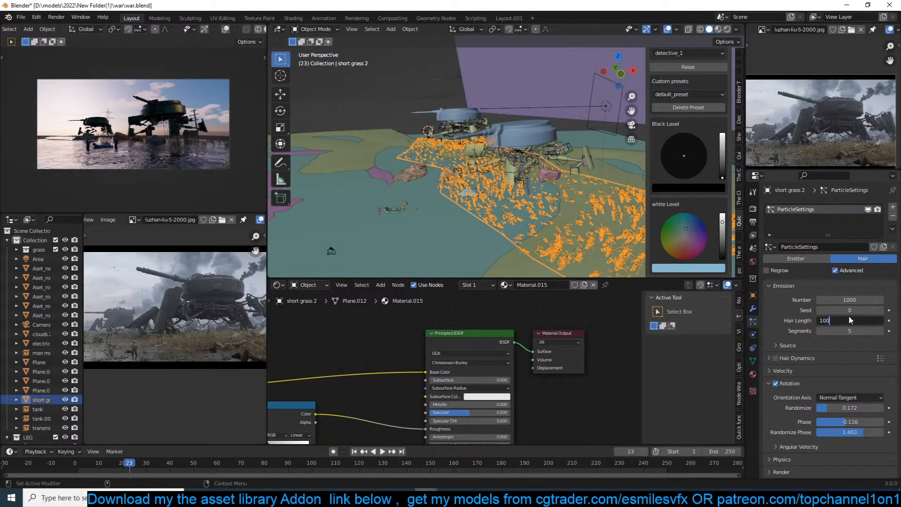
key(Return)
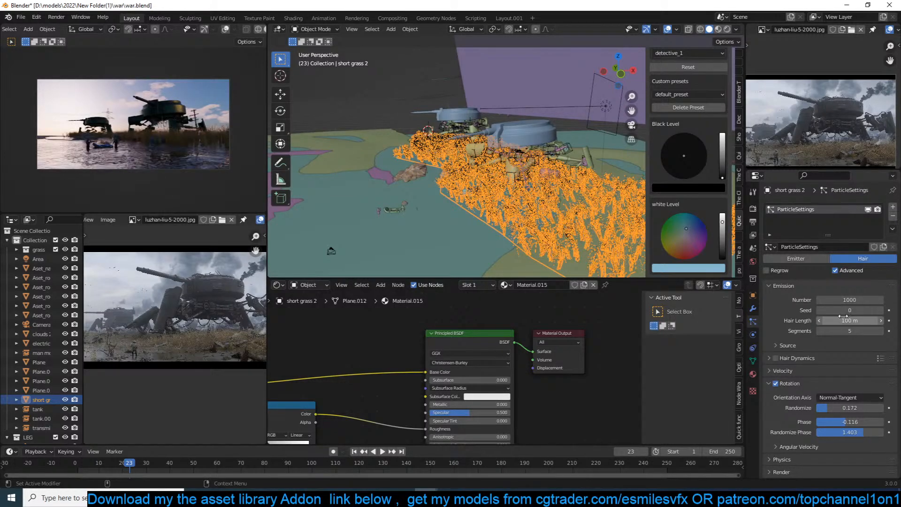
Set the short grass 2 hair length to 75 m, deselect everything and save the file.
click(843, 320)
text(80)
key(Return)
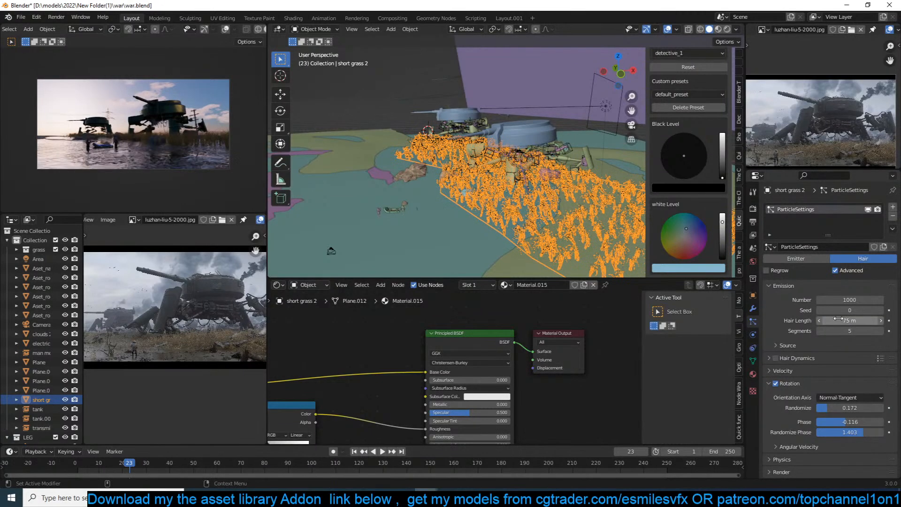
scroll(544, 187, down, 3)
key(alt+a)
key(ctrl+s)
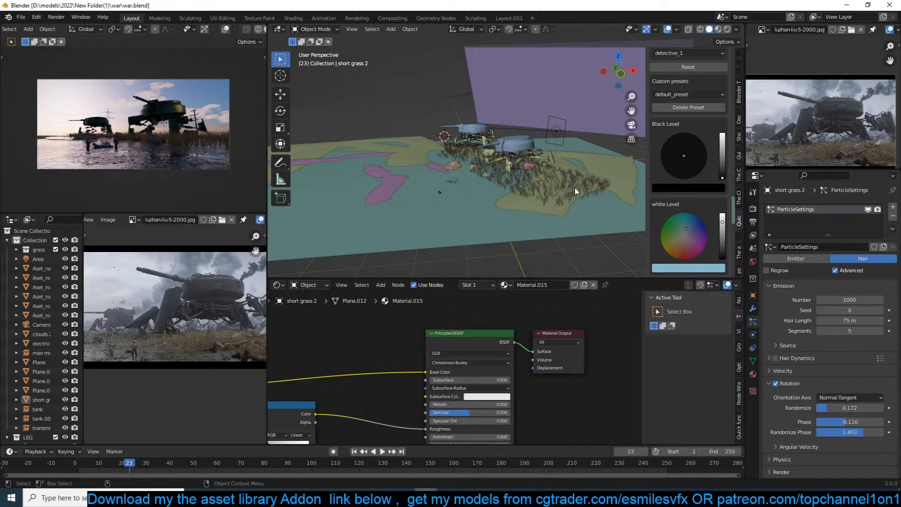
Duplicate the short grass 2 patch from the top view and move the copy about -26.7 m in X and -17.7 m in Y.
click(576, 190)
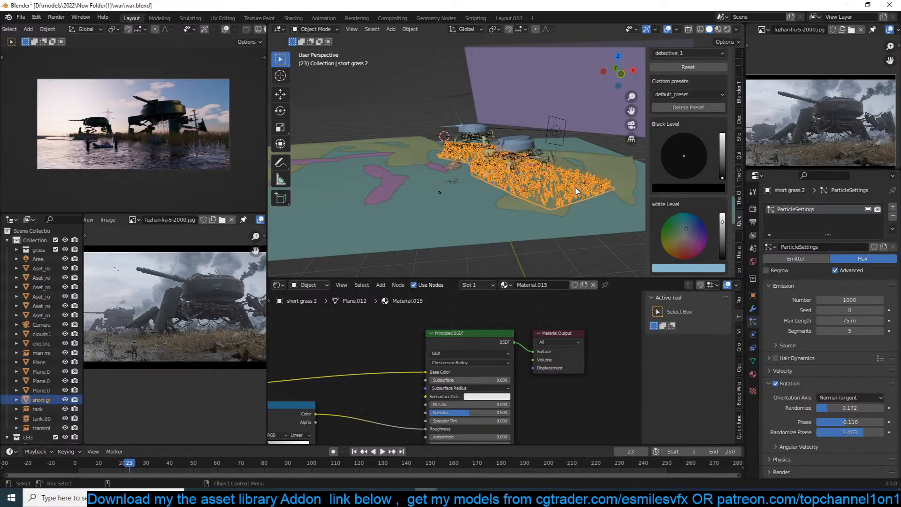
key(KP_7)
scroll(509, 166, up, 2)
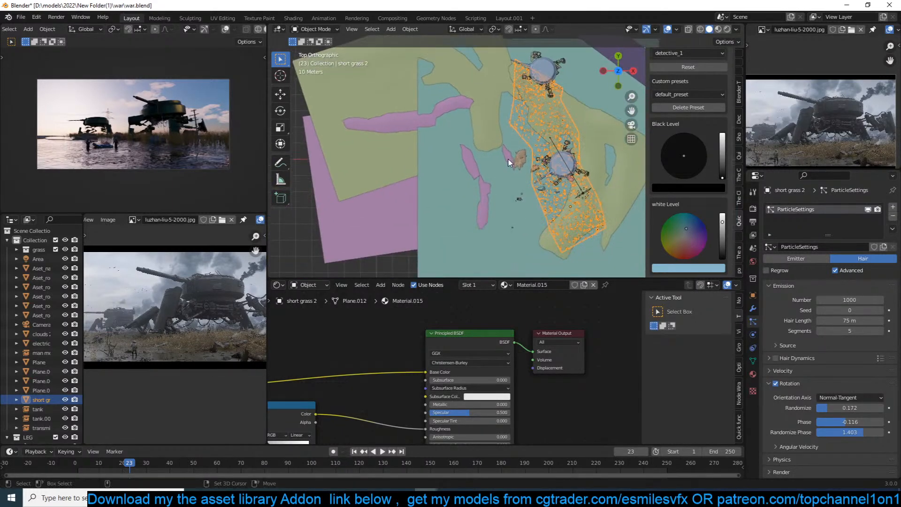
key(shift+d)
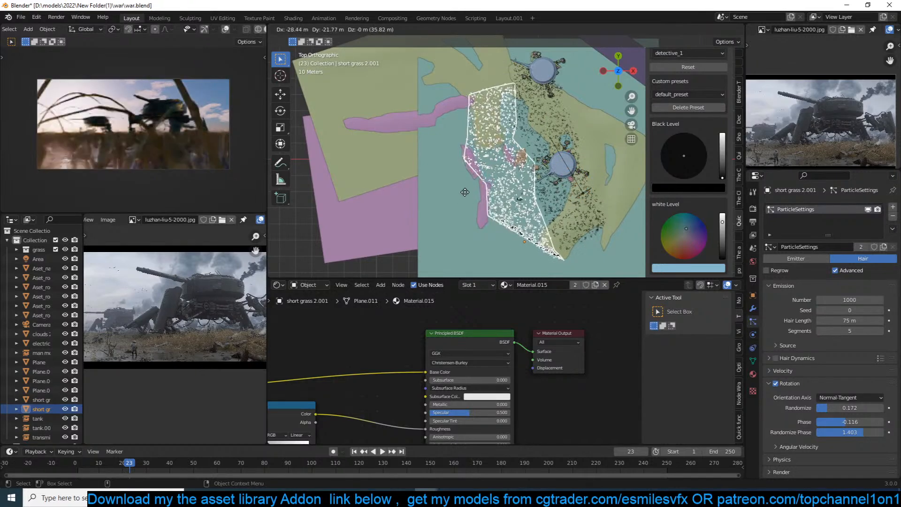
click(466, 195)
middle_drag(495, 182, 544, 124)
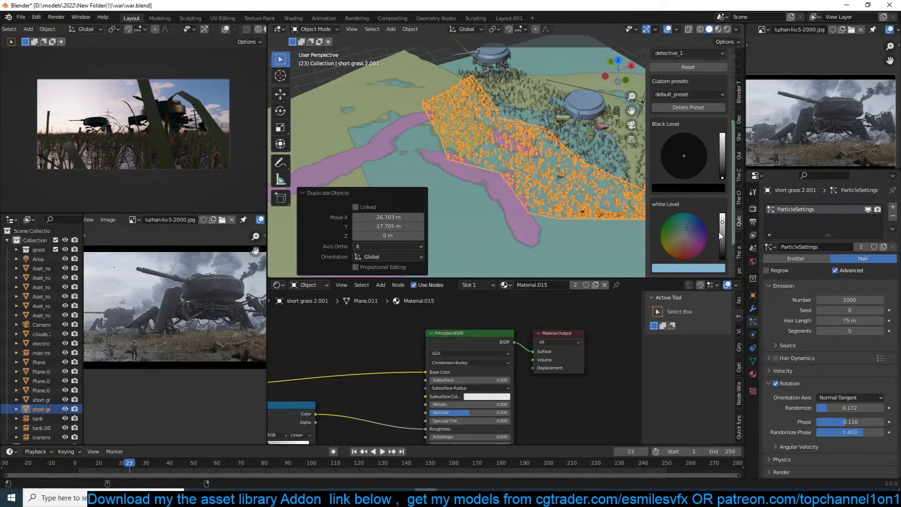
Give the duplicated short grass patch its own particle settings, try a 50 m hair length, settle on 25 m and save the file.
click(860, 246)
double_click(840, 320)
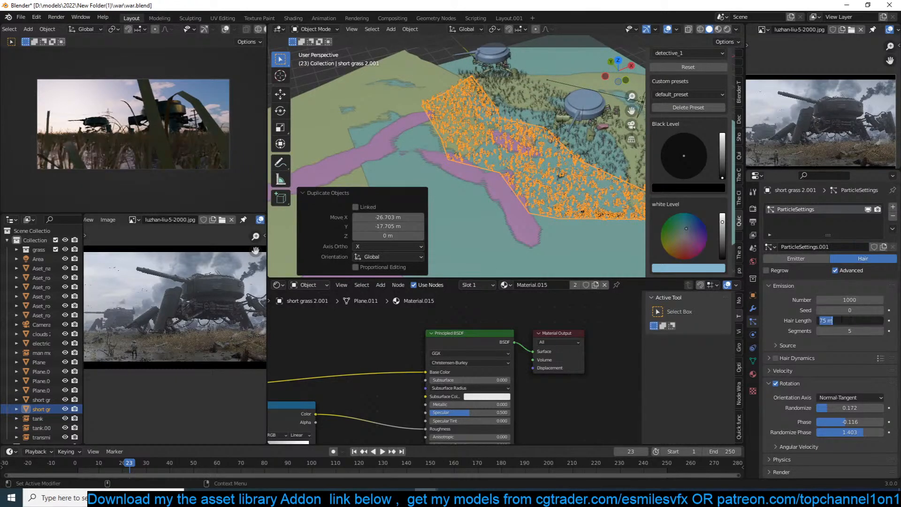
text(50)
key(Return)
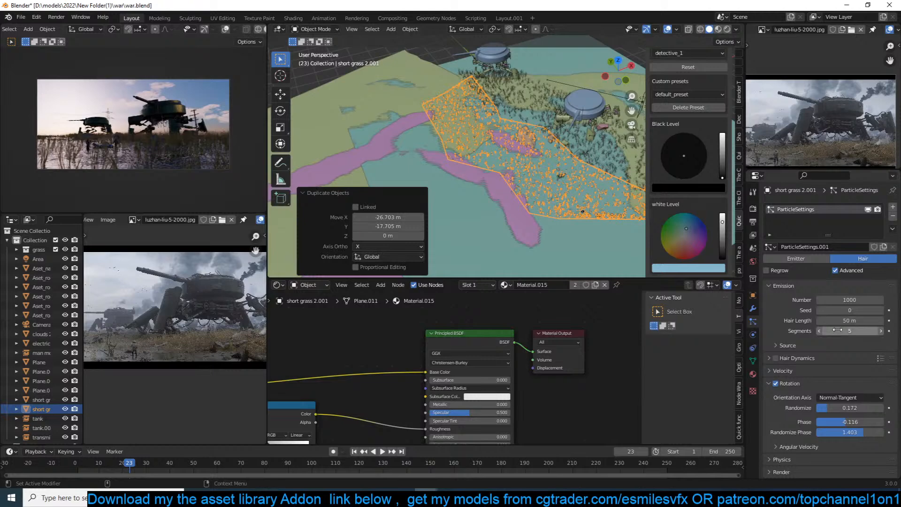
double_click(849, 320)
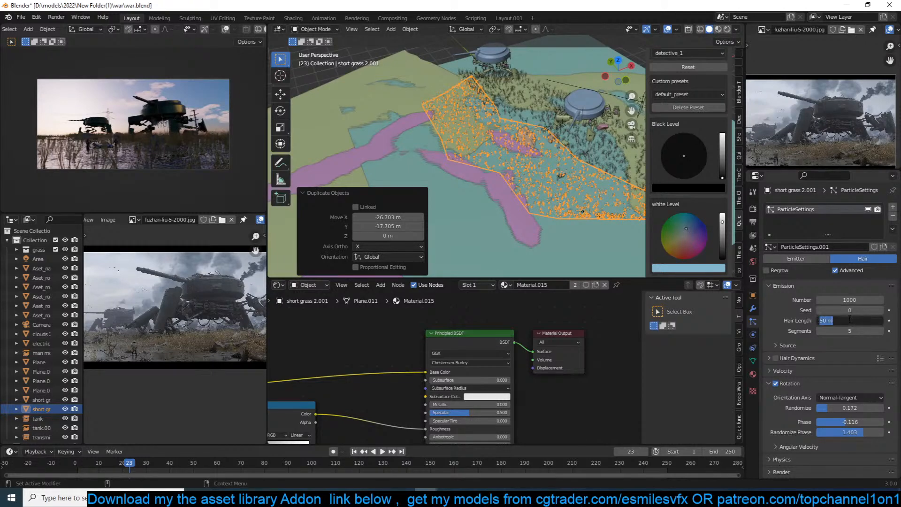
text(25)
key(Return)
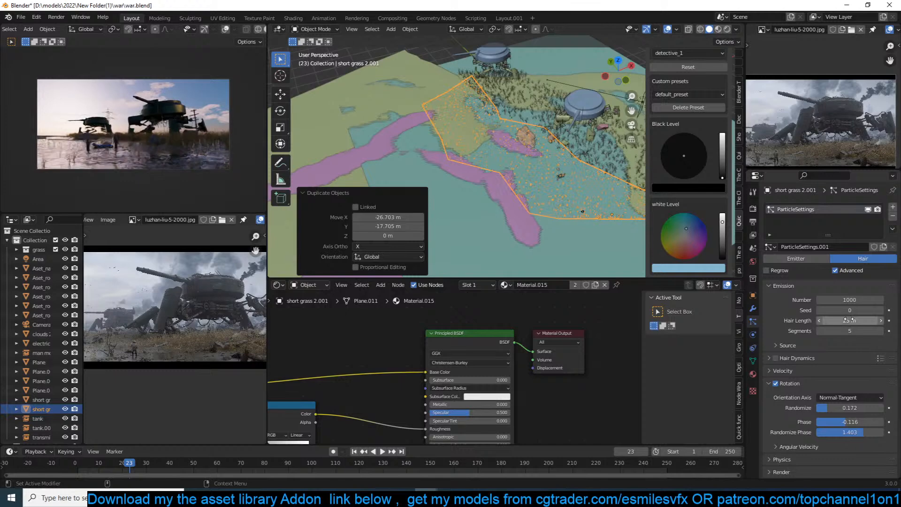
click(472, 166)
key(ctrl+s)
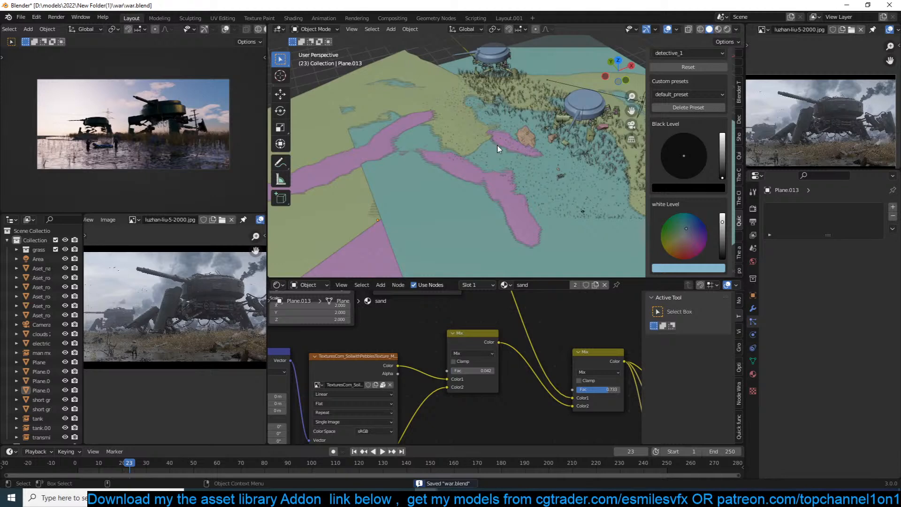
Try an Emission strength of 0.1 on the clouds 2 material, set it to 0.3 and save the file.
scroll(499, 148, down, 8)
click(555, 116)
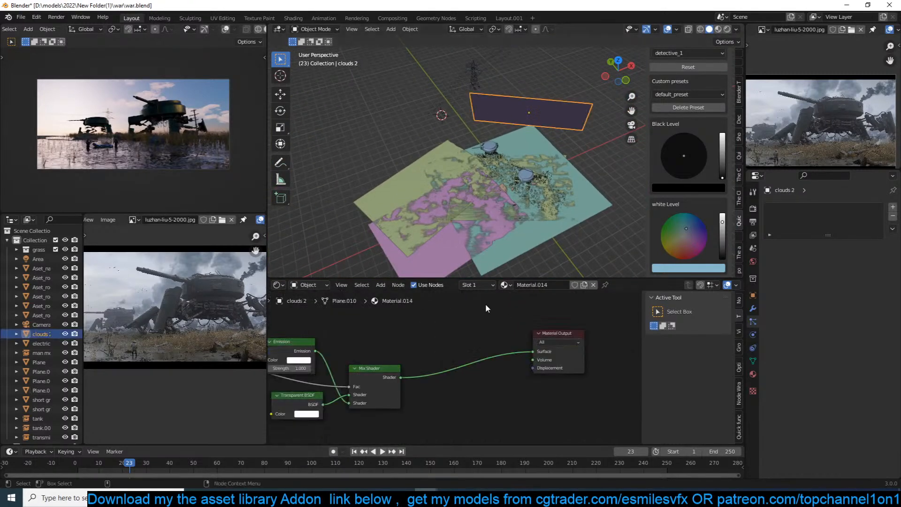
scroll(450, 367, up, 3)
middle_drag(379, 372, 512, 344)
click(393, 340)
text(0.1)
key(Return)
click(394, 340)
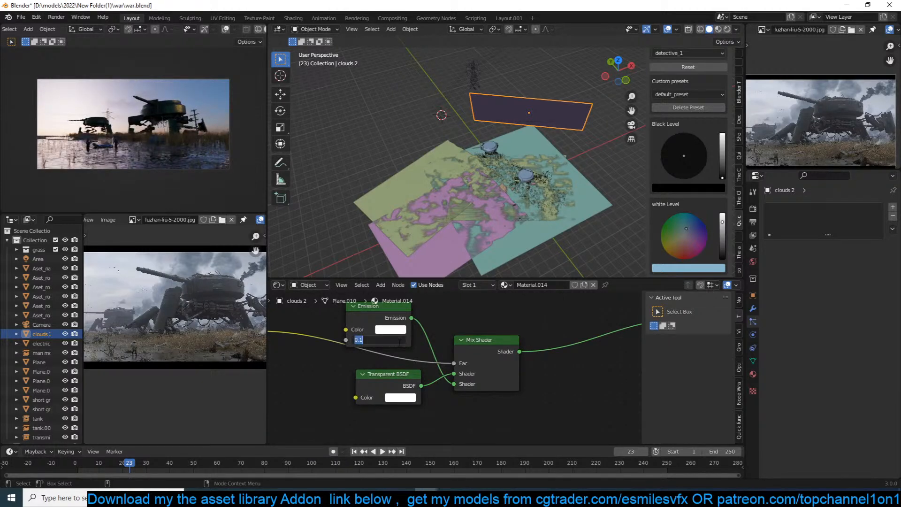
text(0.3)
key(Return)
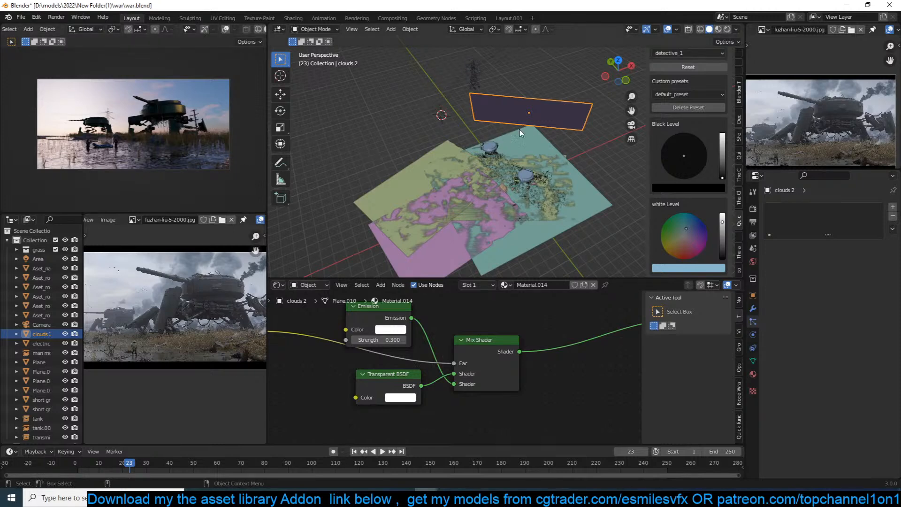
click(481, 130)
key(ctrl+s)
middle_drag(456, 130, 465, 111)
scroll(498, 109, up, 5)
scroll(494, 156, up, 4)
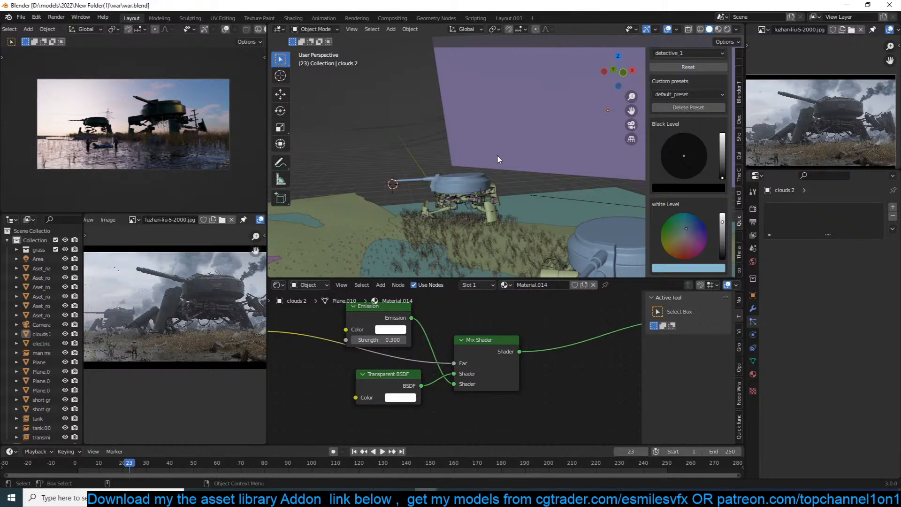
click(472, 497)
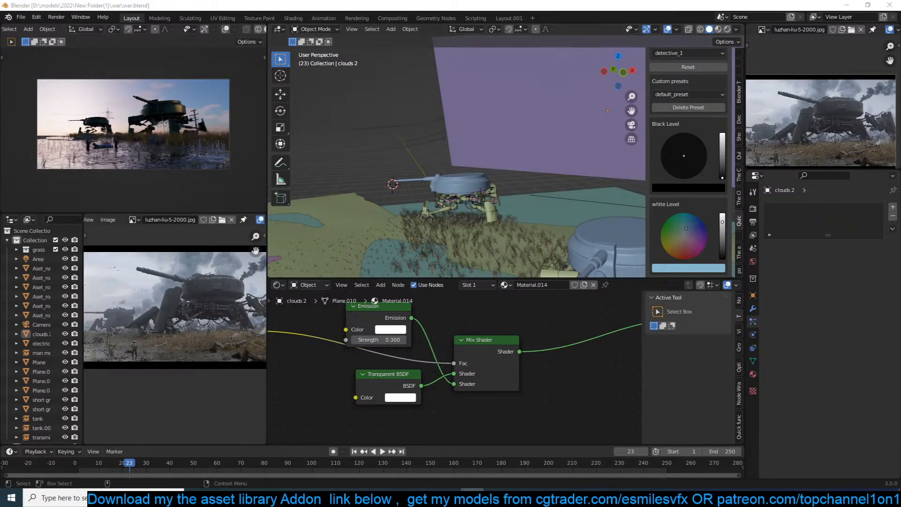
key(alt+Tab)
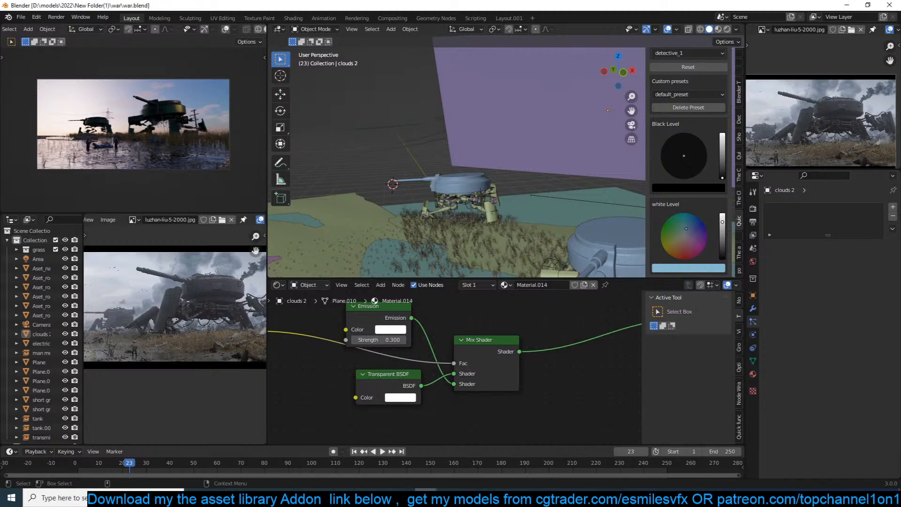
click(410, 181)
key(ctrl+s)
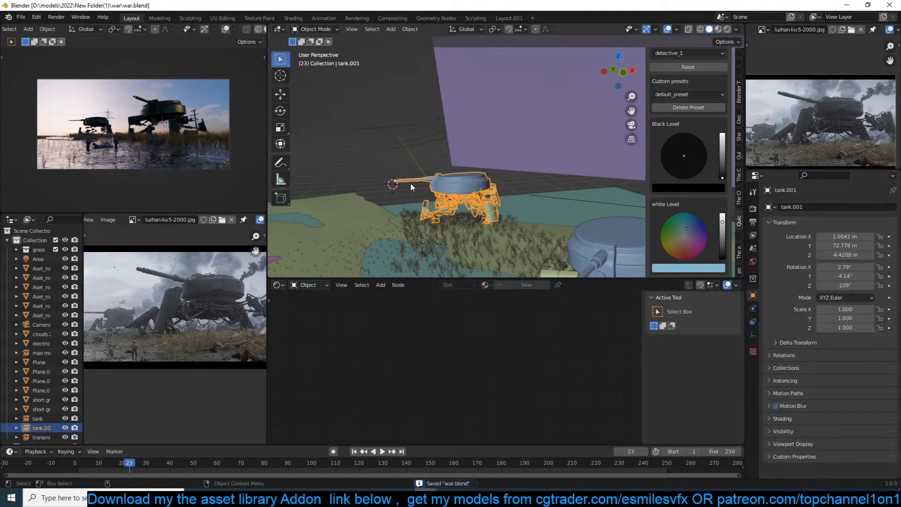
click(431, 189)
key(ctrl+s)
middle_drag(429, 217, 404, 182)
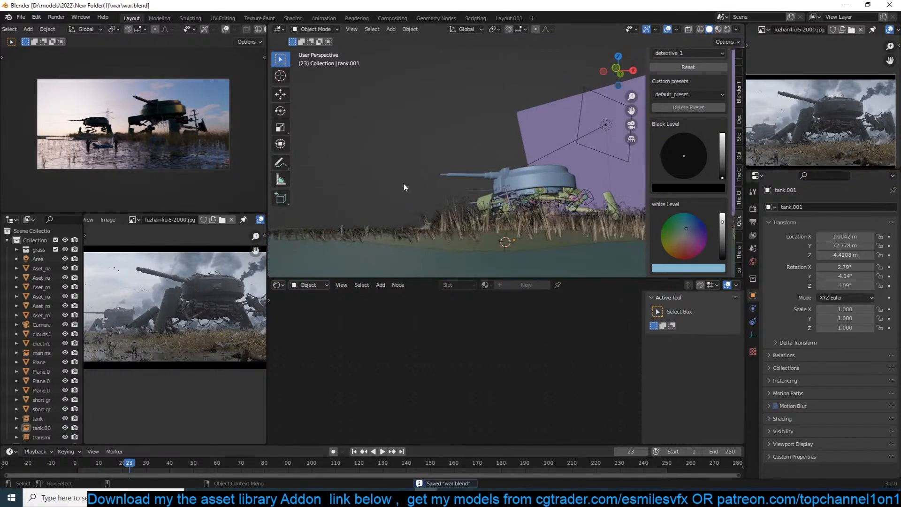
Look through the camera and hide the area light in front of the clouds plane.
key(KP_0)
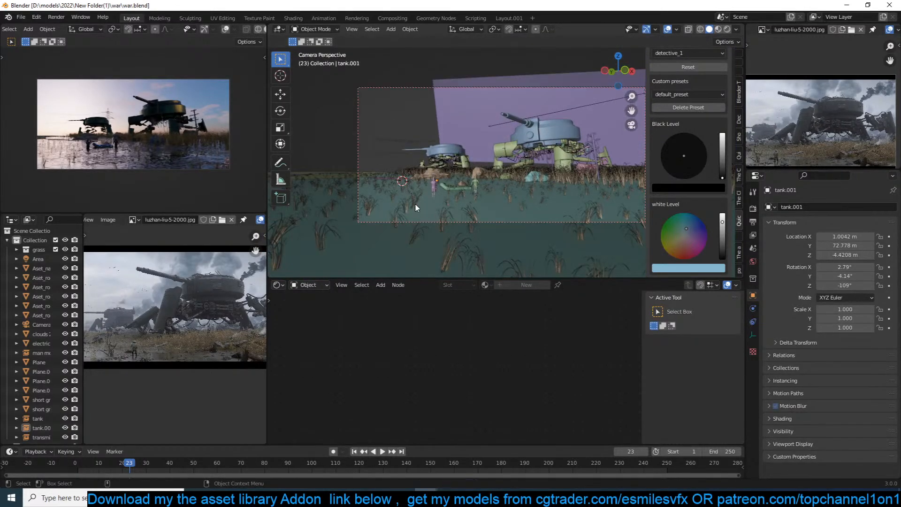
shift+middle_drag(484, 125, 393, 149)
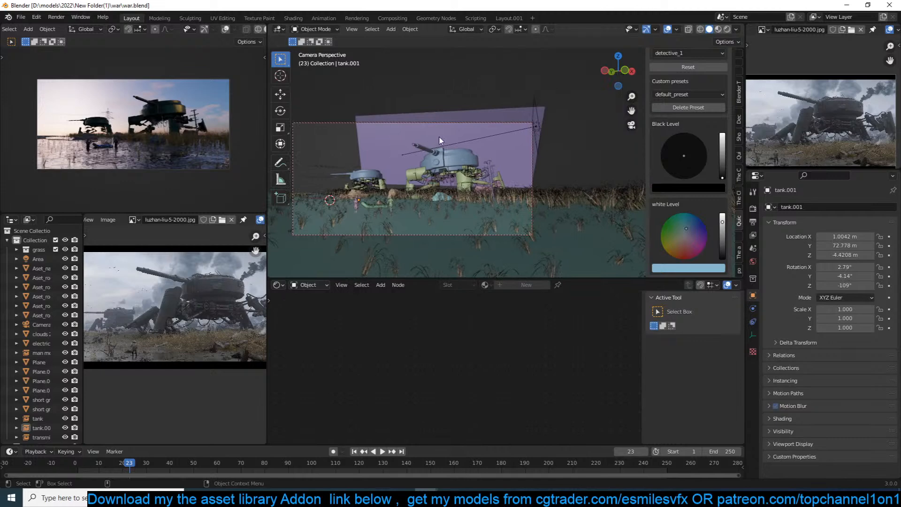
click(486, 138)
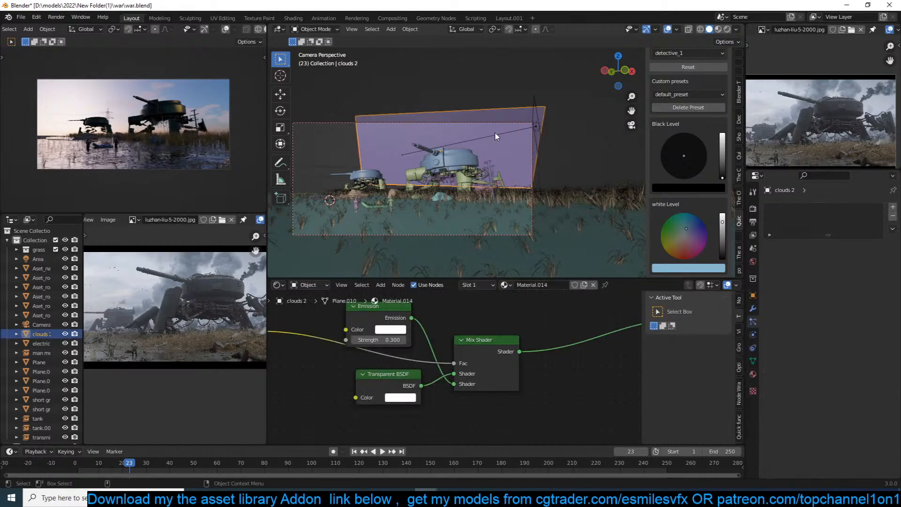
click(497, 136)
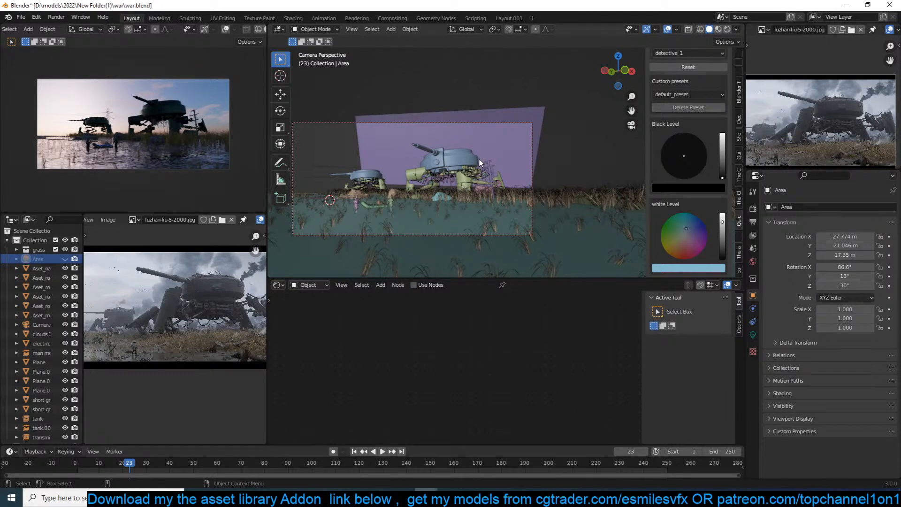
Raise the camera to a height of about 3.6 m and trackball-rotate it by about -8.6° and 4°.
click(501, 122)
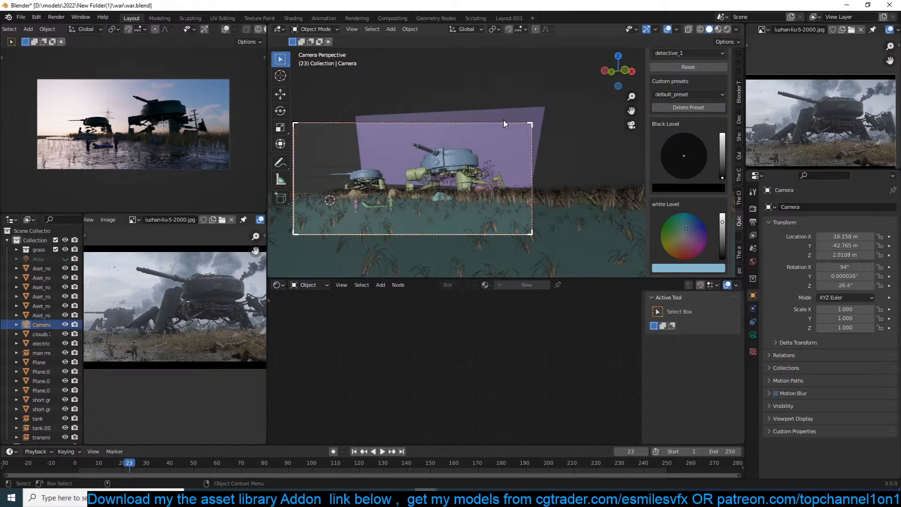
key(g)
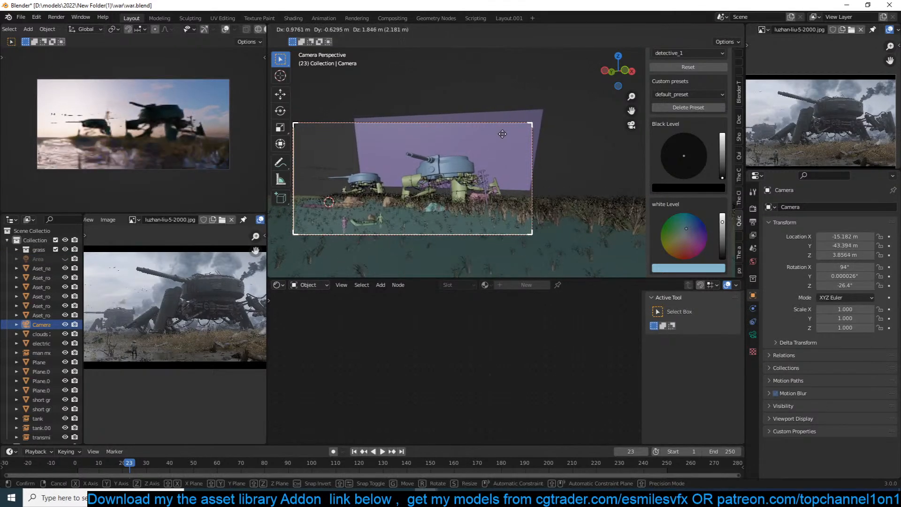
click(503, 137)
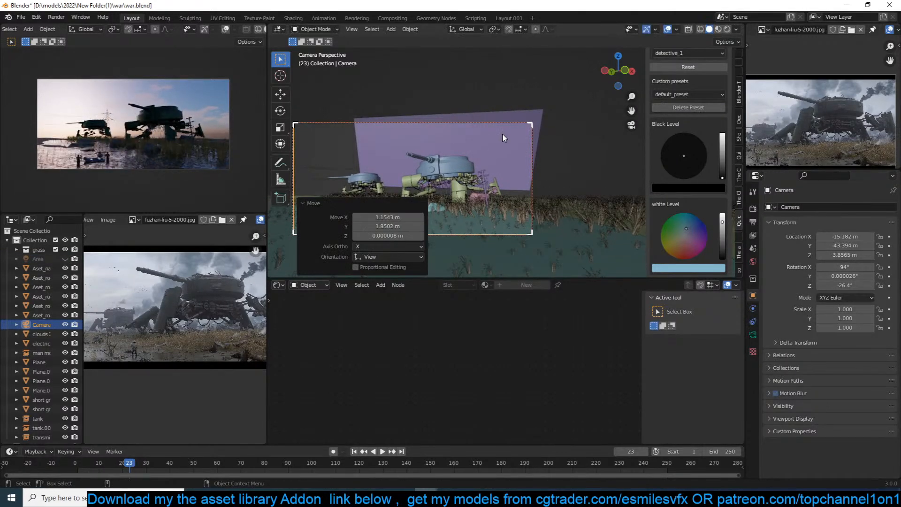
key(g)
click(498, 145)
key(r)
key(r)
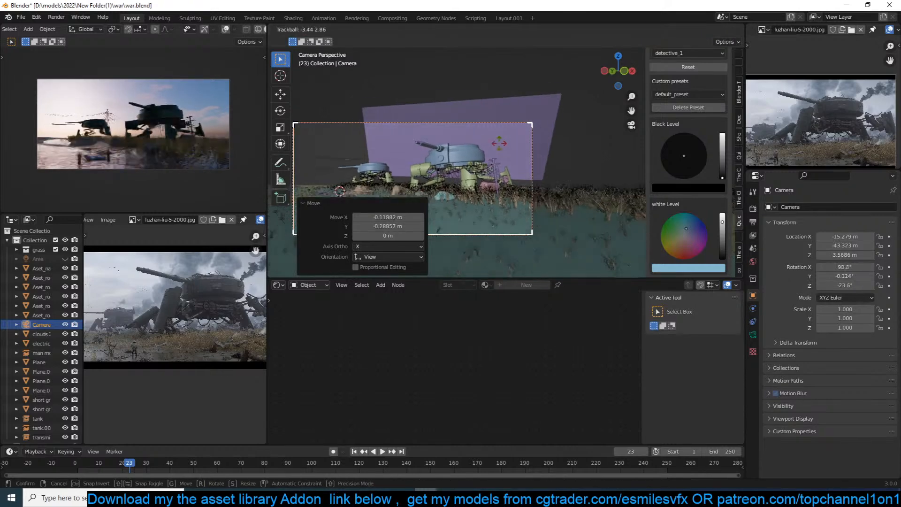
click(500, 138)
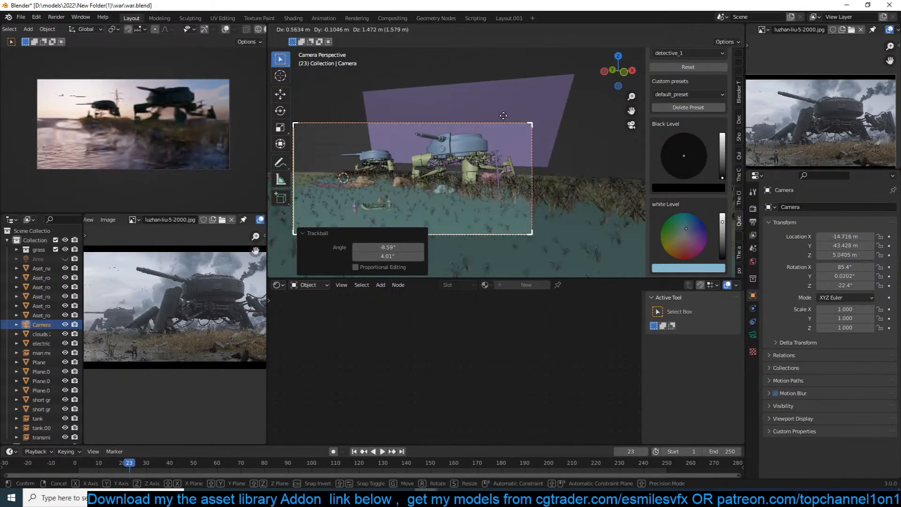
Raise the camera to a height of about 5 m and trackball-rotate it by about 9.7° and -1.7°.
click(495, 142)
key(r)
key(r)
click(483, 168)
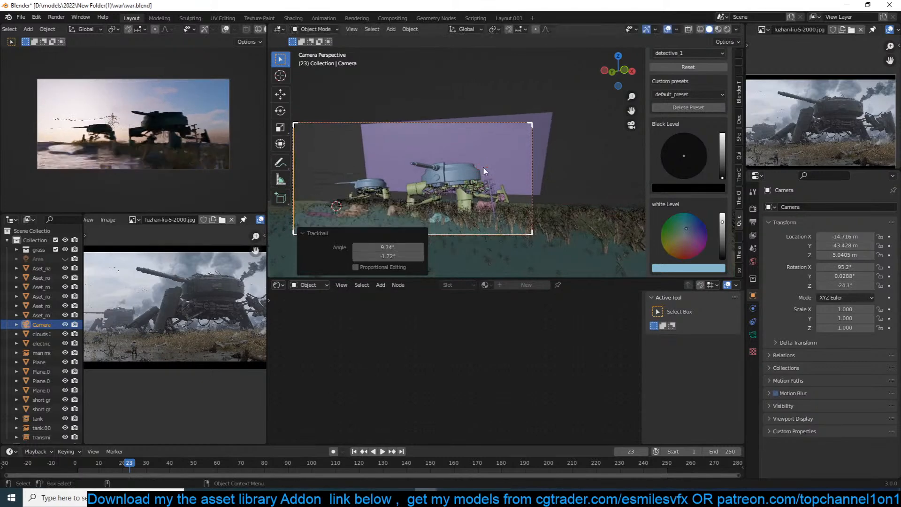
Lower the camera to a height of about 0.85 m near the water surface and save the file.
key(g)
click(486, 235)
key(g)
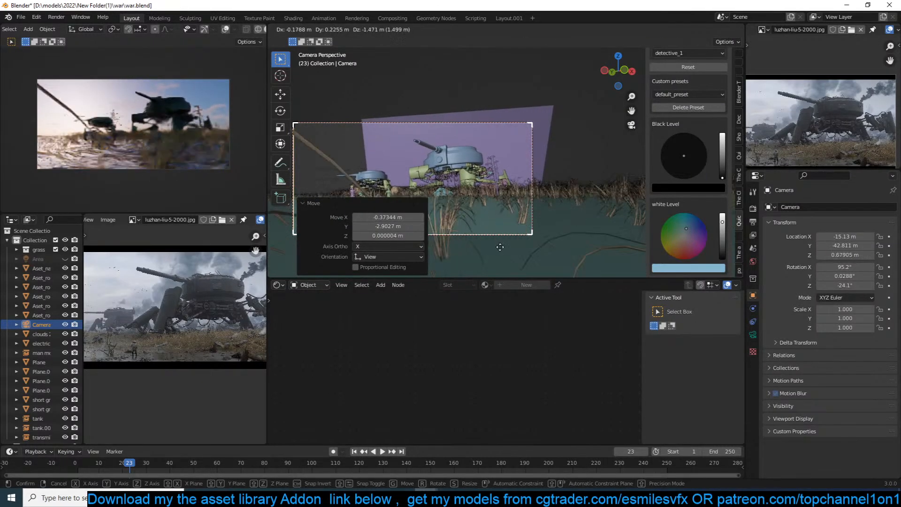
click(503, 242)
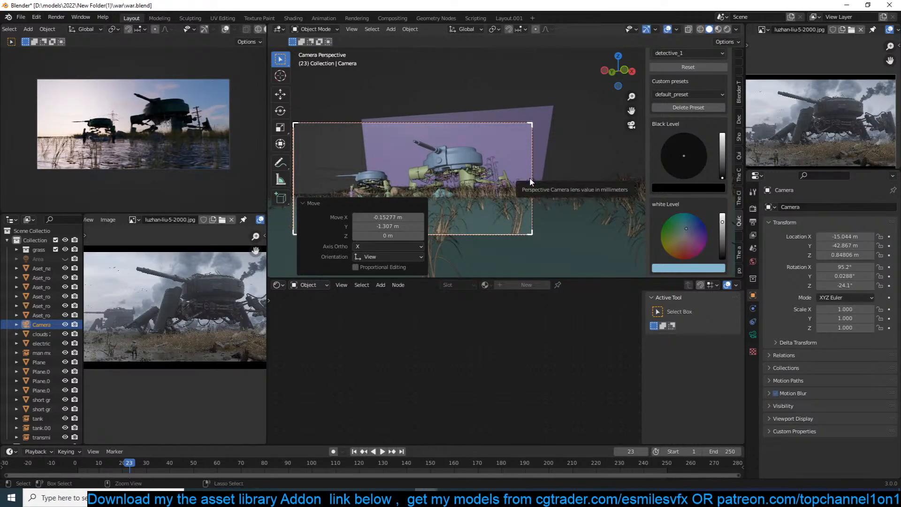
key(ctrl+s)
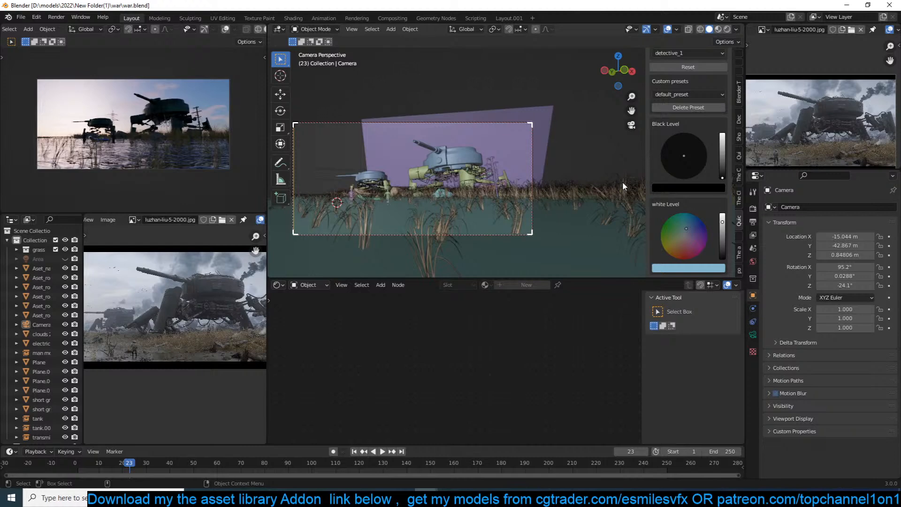
key(ctrl+s)
Add a cube mesh to the scene.
key(shift+a)
key(Escape)
key(shift+a)
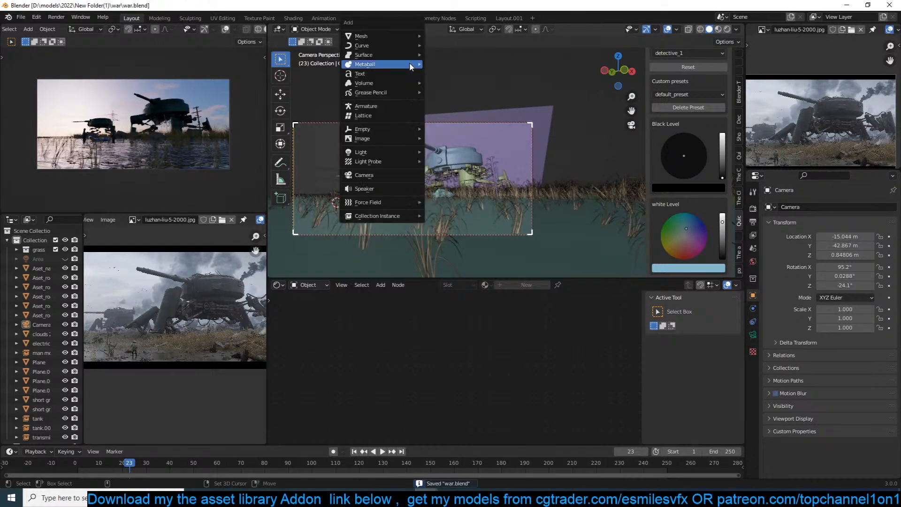
mouse_move(407, 37)
click(453, 46)
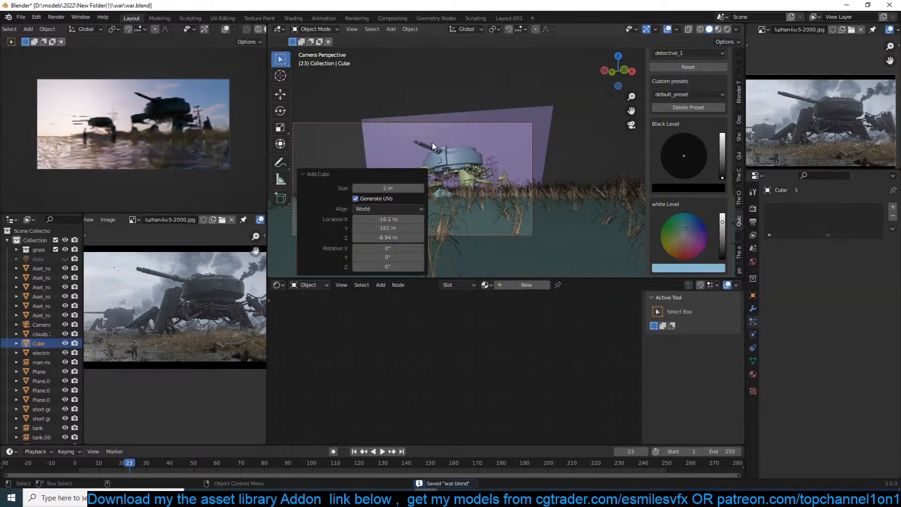
Scale the cube up uniformly from the top view by about 6.58 and again by about 13.48.
key(KP_7)
scroll(461, 169, down, 8)
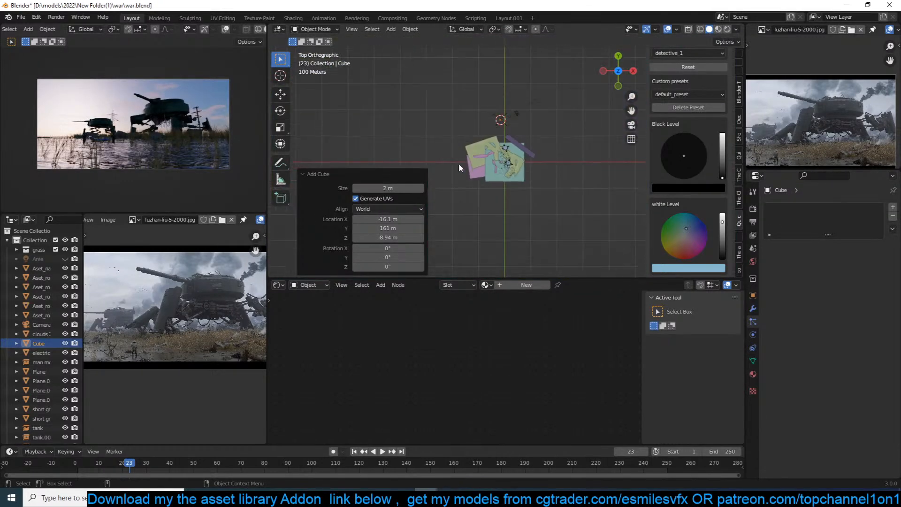
key(s)
click(532, 159)
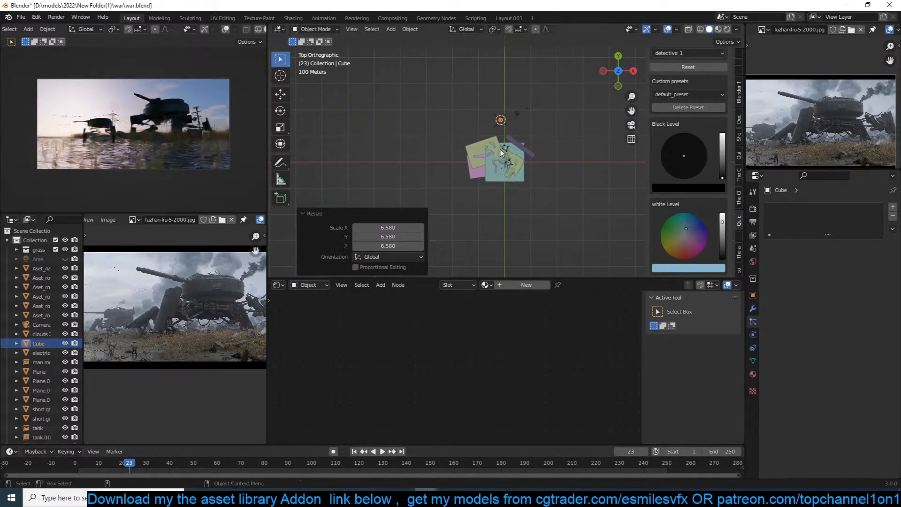
key(s)
click(668, 139)
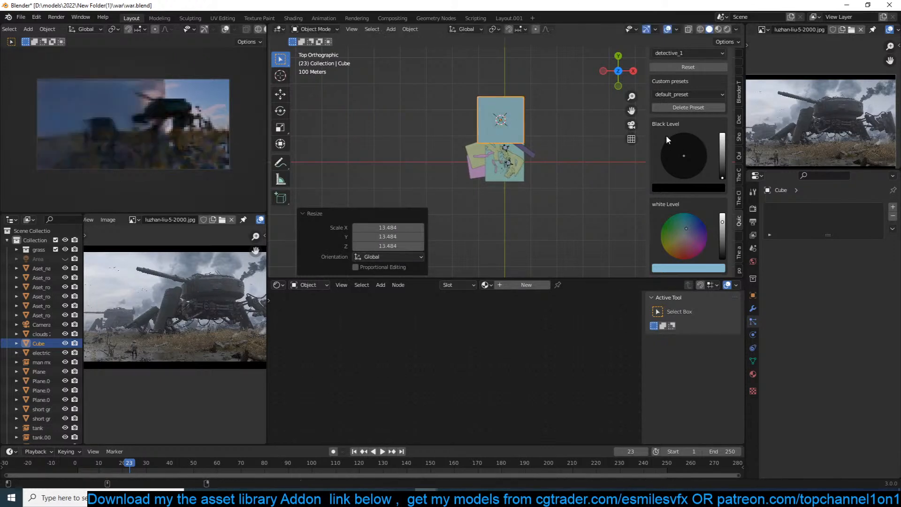
Move the cube about 41.3 m in X and -80.9 m in Y over the terrain and rotate it clockwise from above.
key(g)
click(571, 159)
scroll(572, 160, up, 3)
key(r)
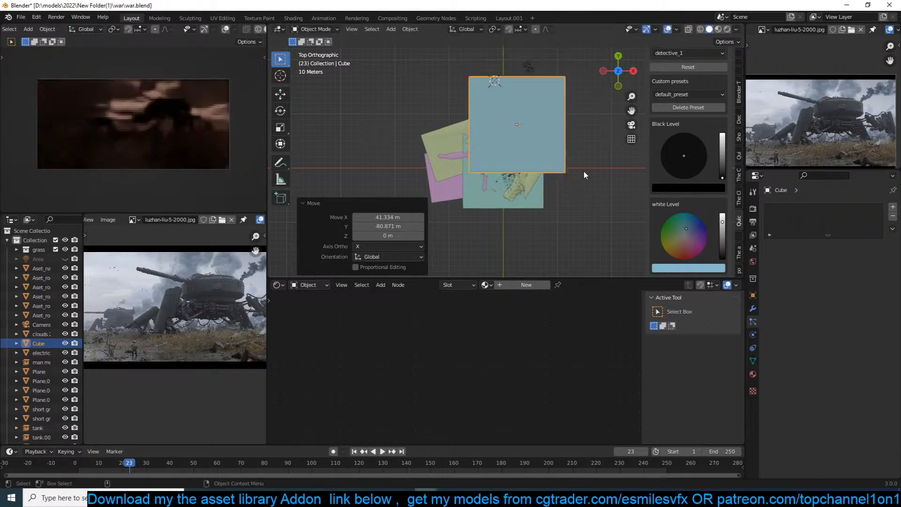
click(589, 191)
Stretch the cube along its local X axis by about 1.49 and save the file.
key(s)
key(x)
key(x)
click(638, 188)
key(ctrl+s)
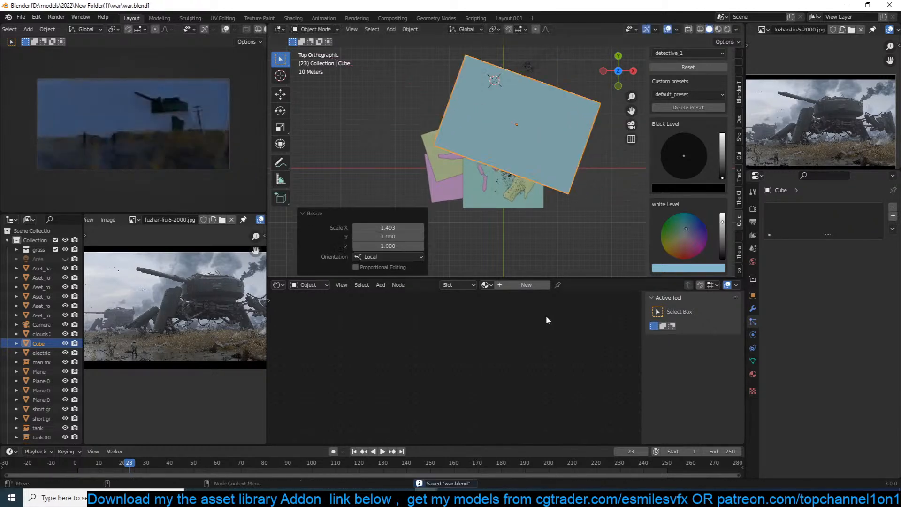
Create a new material for the cube and replace its surface shader with a Principled Volume connected to the output's Volume input.
click(524, 285)
key(Home)
key(x)
key(shift+a)
mouse_move(357, 375)
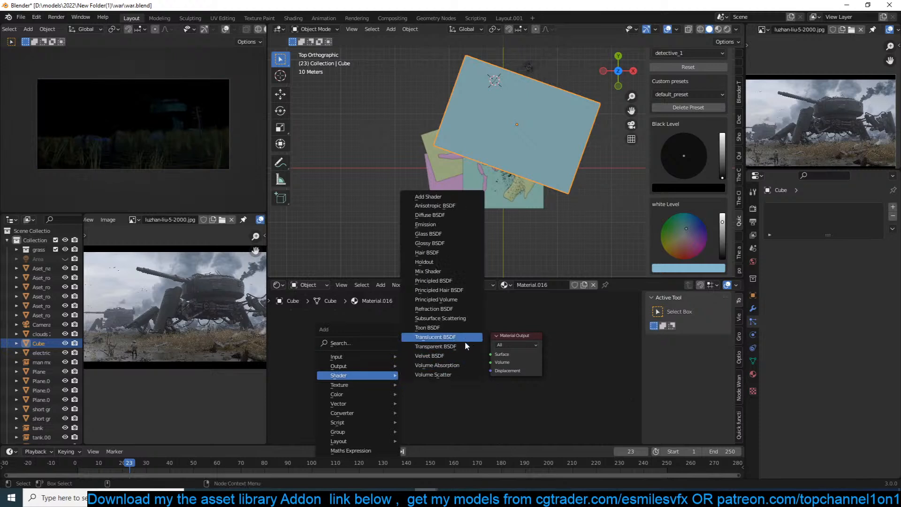
click(462, 299)
click(422, 326)
ctrl+shift+click(425, 326)
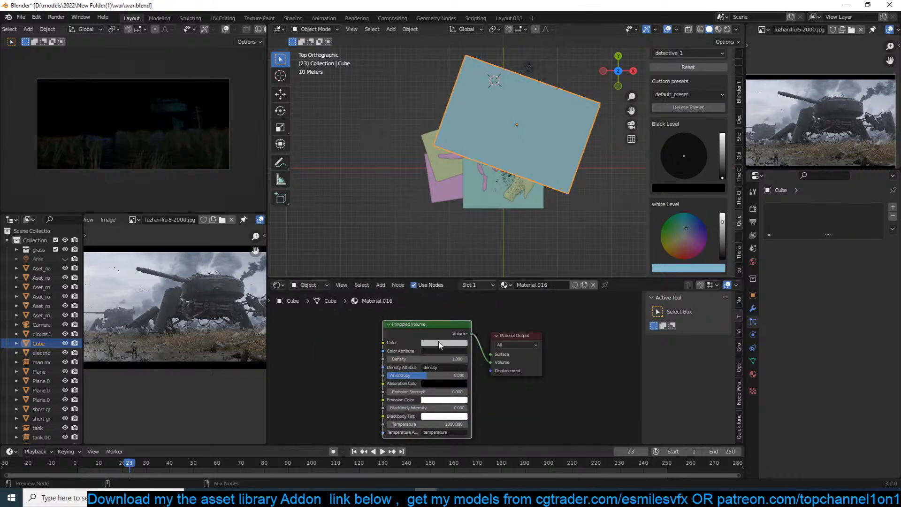
Set the fog volume's Density to 0 and try Emission Strength values of 0.01 and 0.001.
key(ctrl+s)
click(445, 359)
text(0)
key(Return)
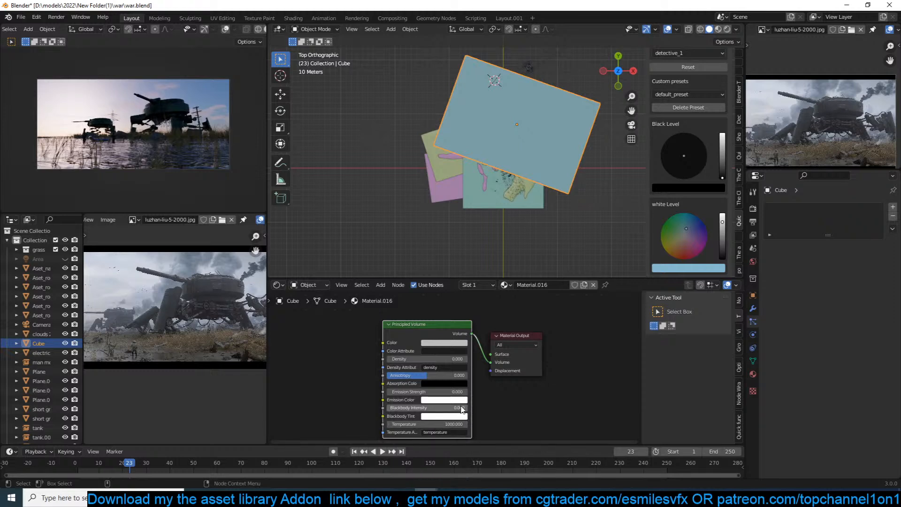
click(458, 392)
text(0)
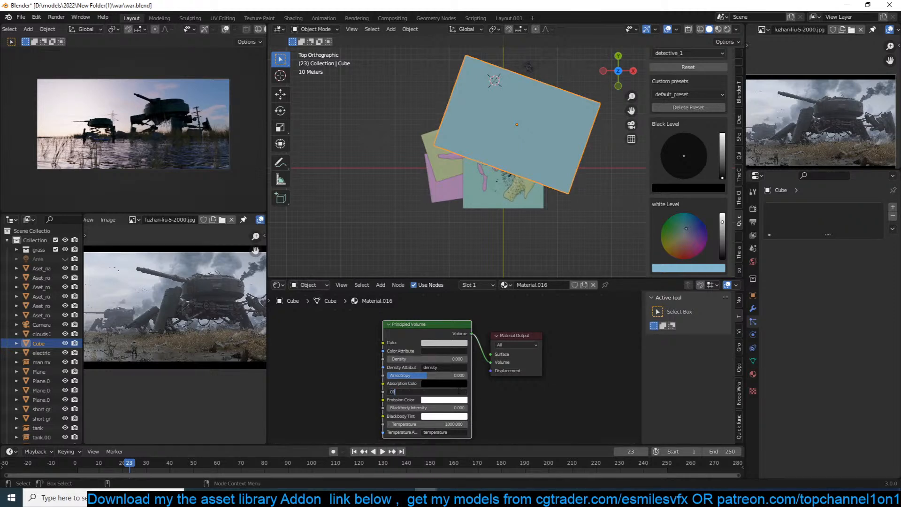
text(.01)
key(Return)
click(459, 391)
text(.001)
key(Return)
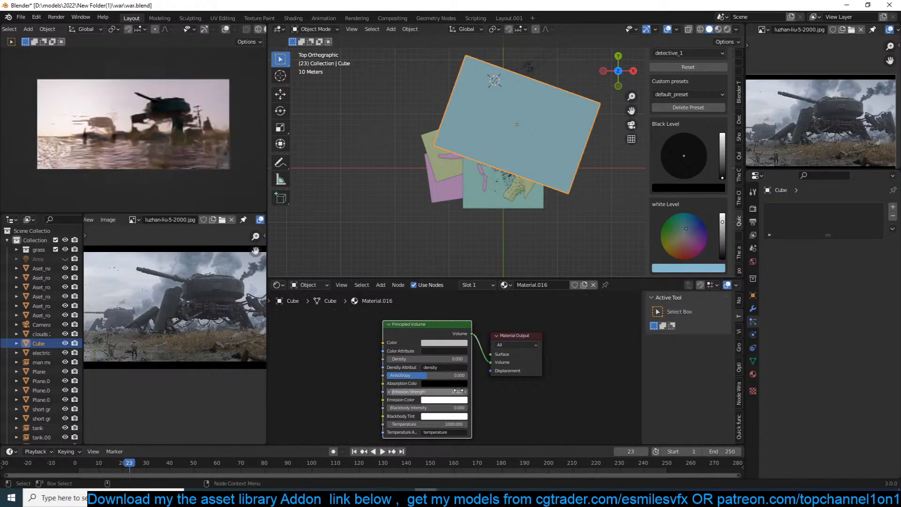
Delete the fog cube from the scene and save the file.
middle_drag(589, 243, 565, 157)
key(x)
click(565, 161)
key(ctrl+s)
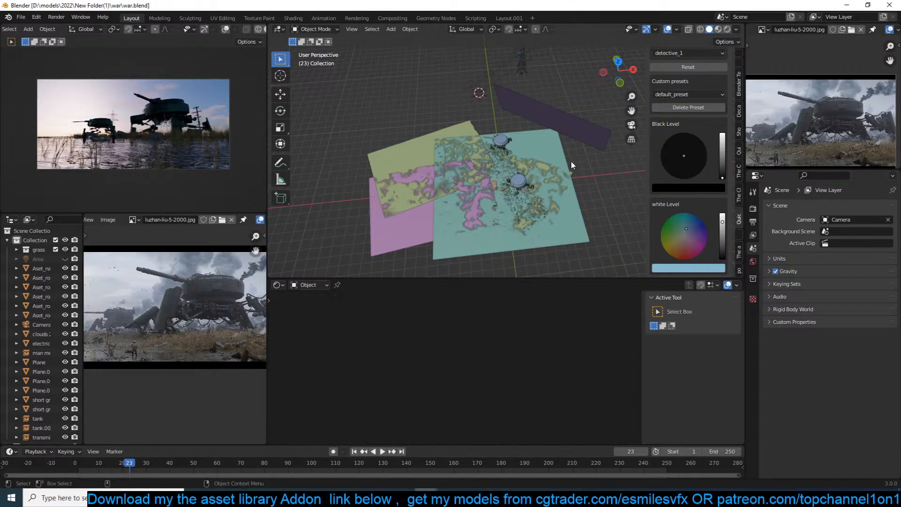
key(ctrl+s)
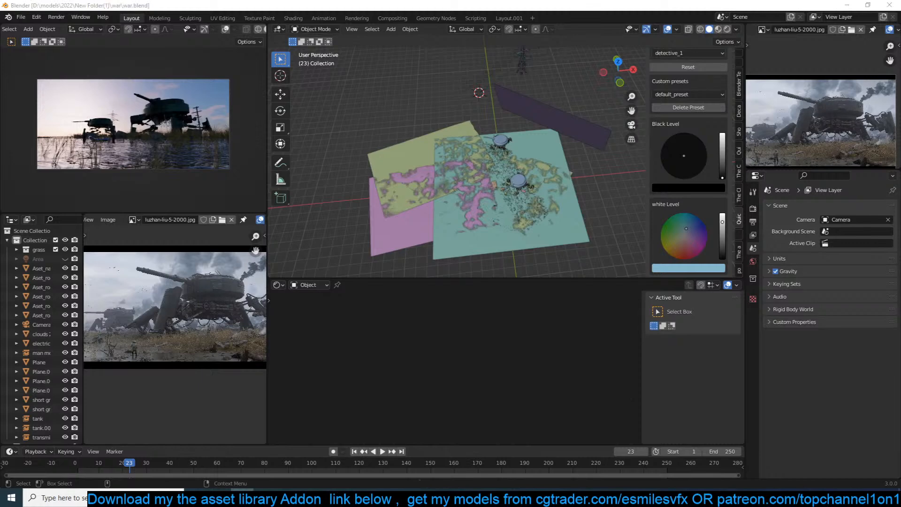
Create a linked duplicate of the distant tank, placed from the top view about 29.5 m in X and -31.4 m in Y from it.
click(430, 103)
scroll(450, 139, up, 4)
key(ctrl+s)
middle_drag(465, 96, 516, 102)
scroll(515, 106, up, 2)
click(402, 186)
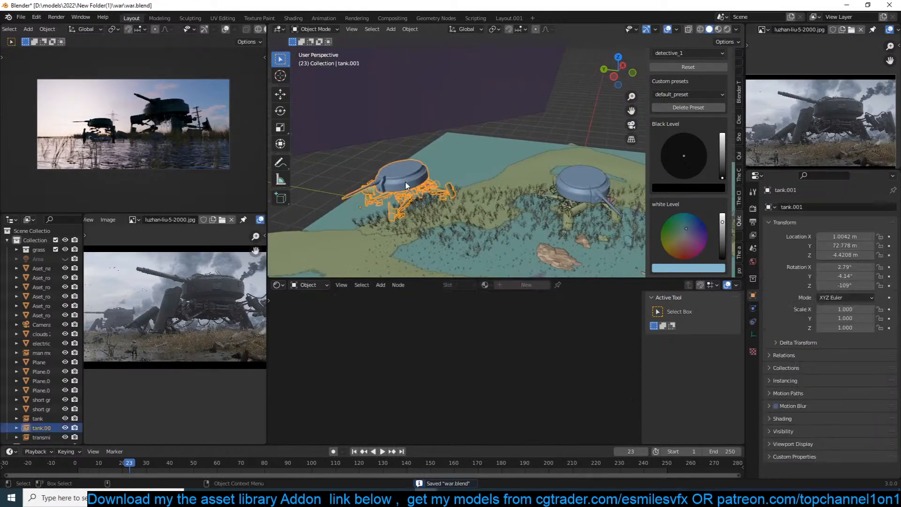
key(KP_7)
scroll(436, 176, down, 3)
shift+middle_drag(435, 175, 355, 193)
key(shift+d)
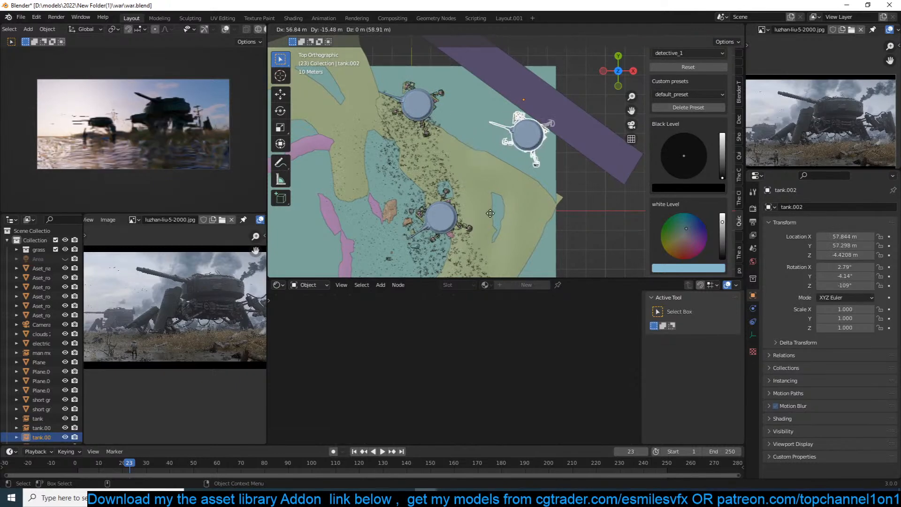
click(437, 244)
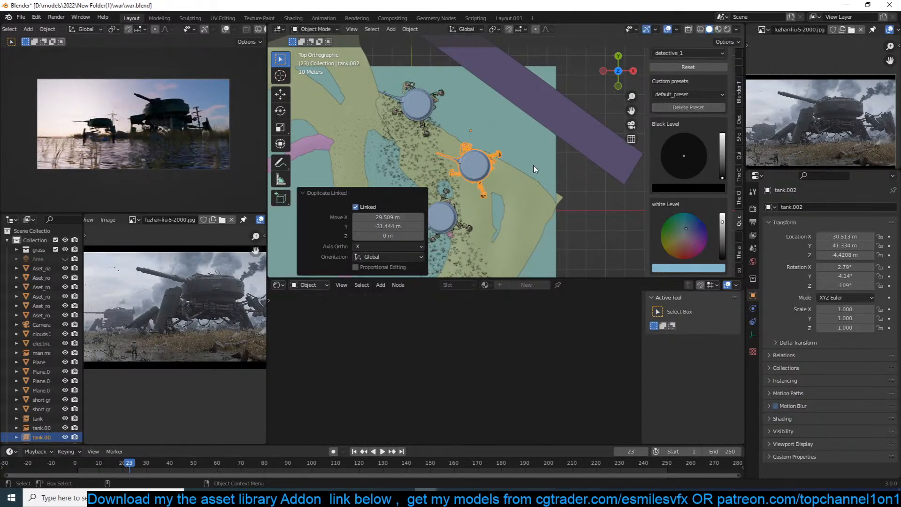
Make another linked duplicate of the new tank, offset about 46.9 m in X and 10.2 m in Y.
shift+middle_drag(530, 169, 475, 182)
key(alt+d)
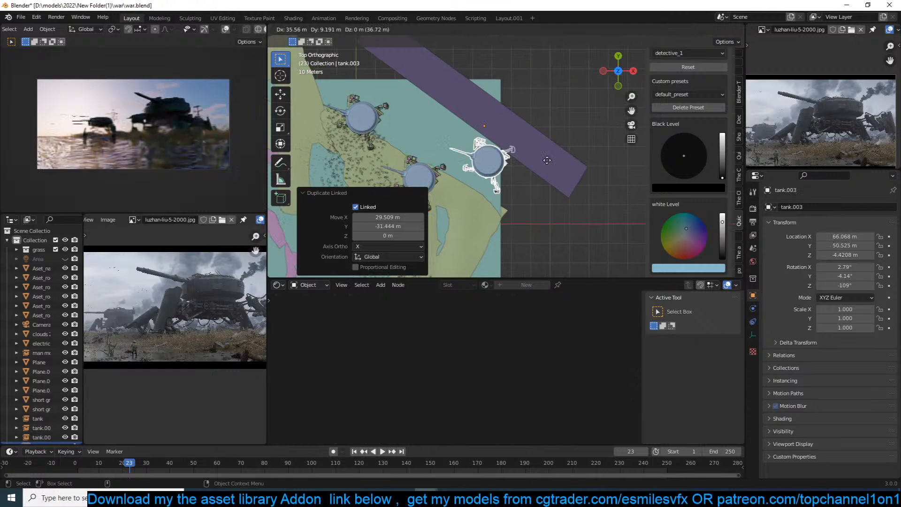
click(582, 155)
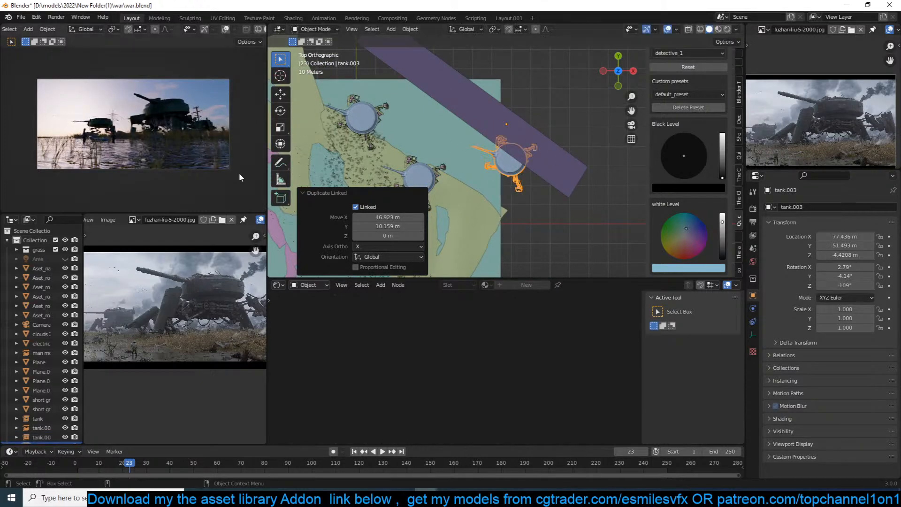
Check the newest tank copy through the camera and scale it up uniformly by about 1.99.
key(KP_0)
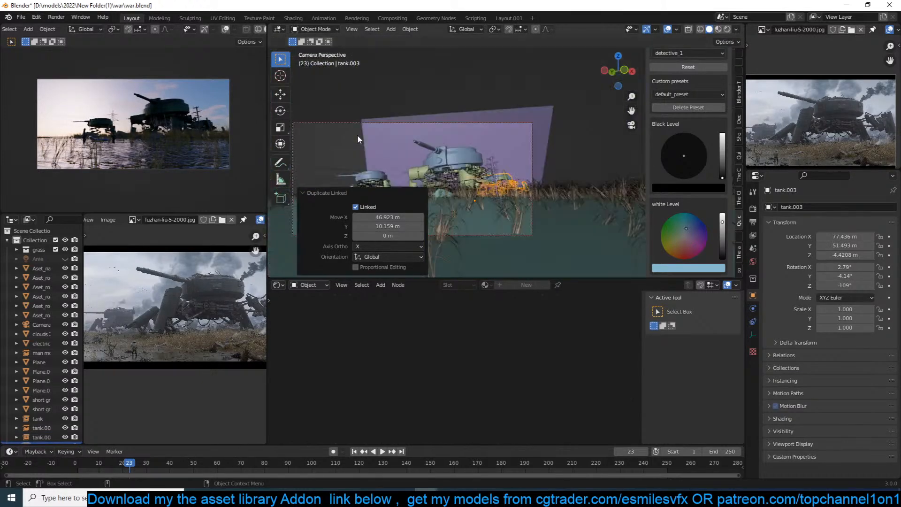
scroll(455, 141, down, 2)
scroll(523, 154, up, 4)
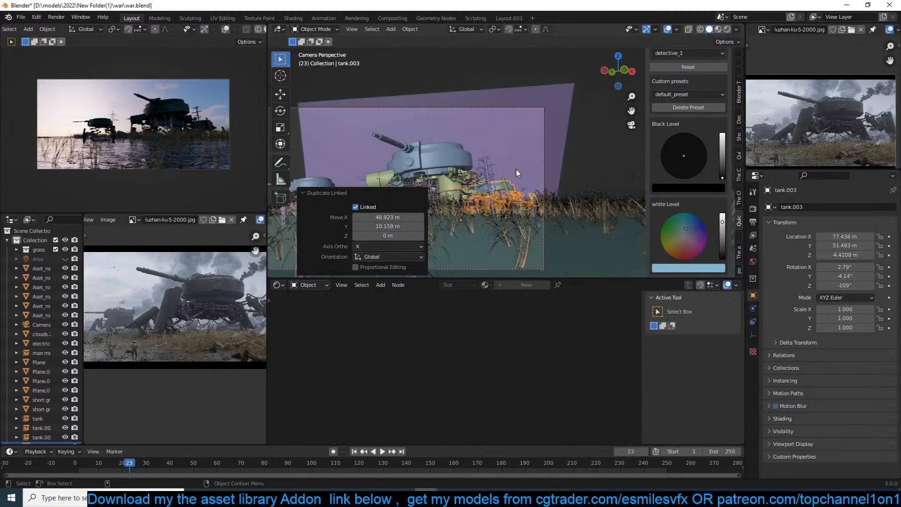
key(s)
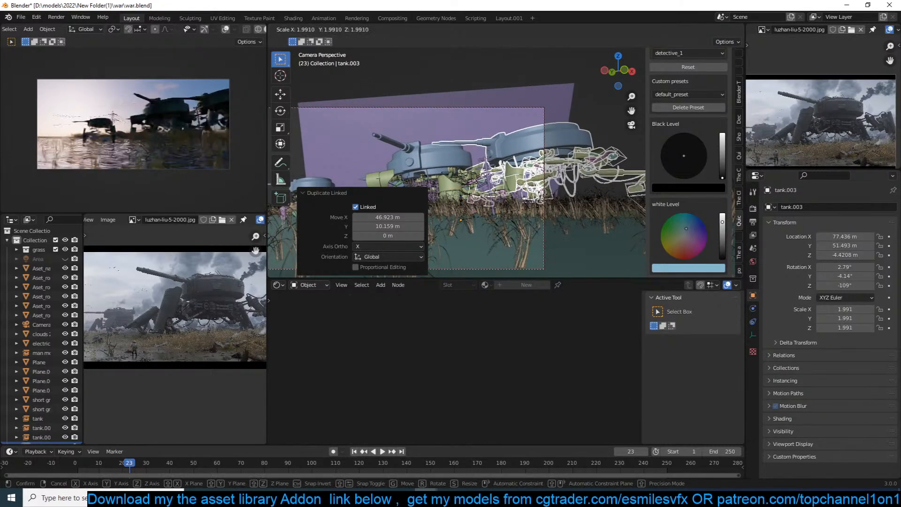
key(Escape)
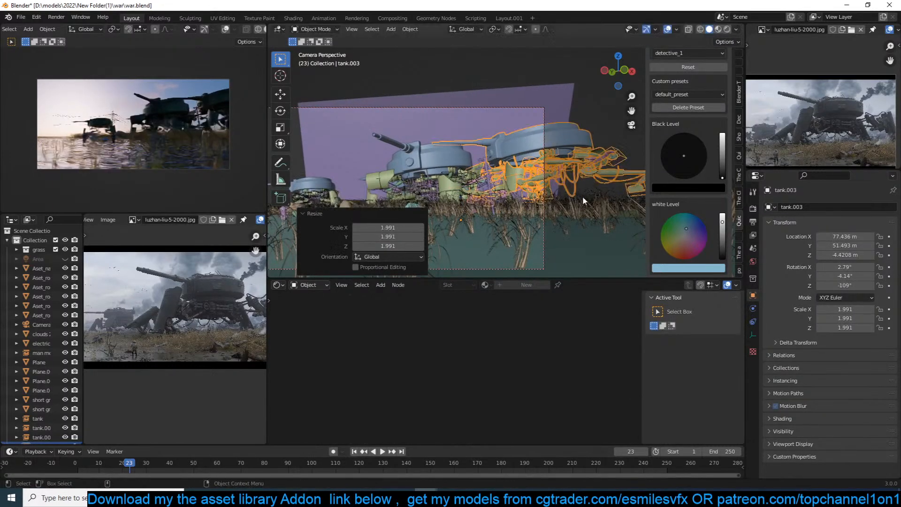
Try scaling the main foreground tank up by about 1.11, and undo the change.
click(454, 170)
key(s)
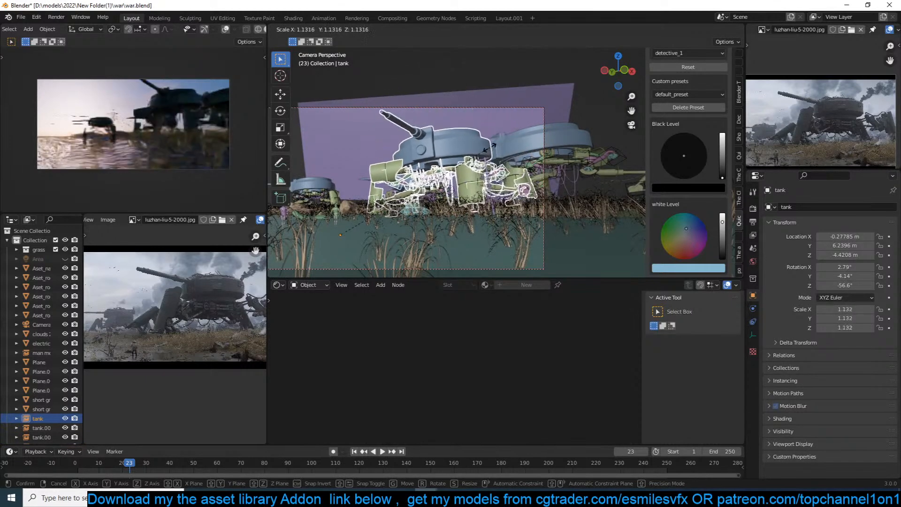
click(410, 164)
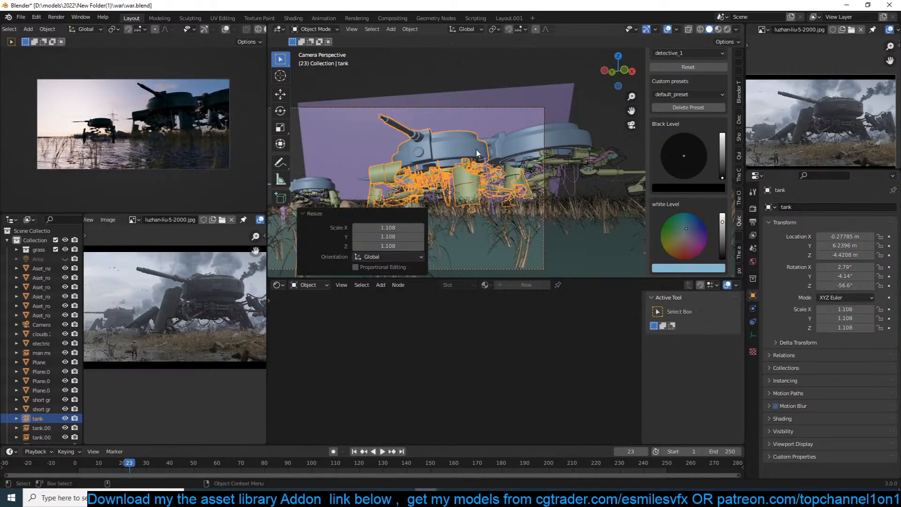
key(ctrl+z)
Scale the newest background tank down by about 0.767 and rotate it about 48.4° around the global Z axis.
click(518, 139)
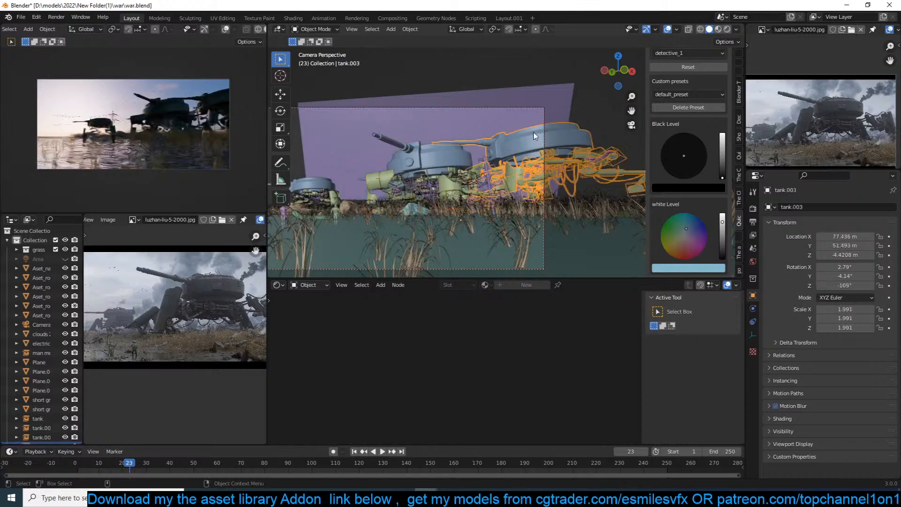
key(s)
click(538, 147)
key(r)
key(z)
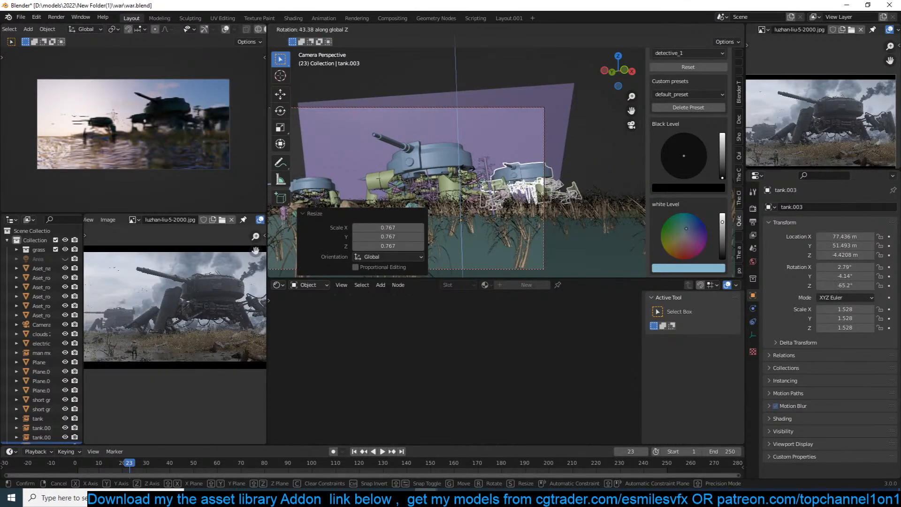
click(549, 132)
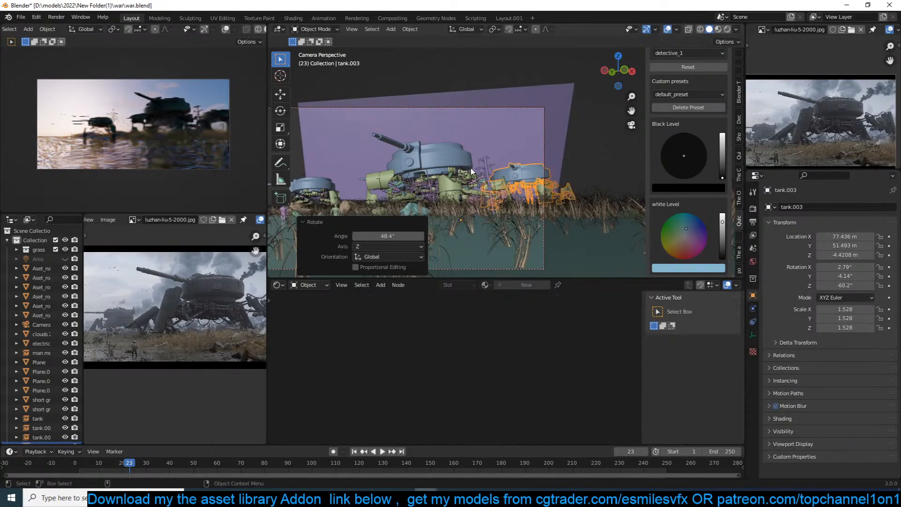
Tilt the newest background tank with a trackball rotation of about 8° and 0.6°, deselect it and save the file.
key(r)
key(r)
click(591, 151)
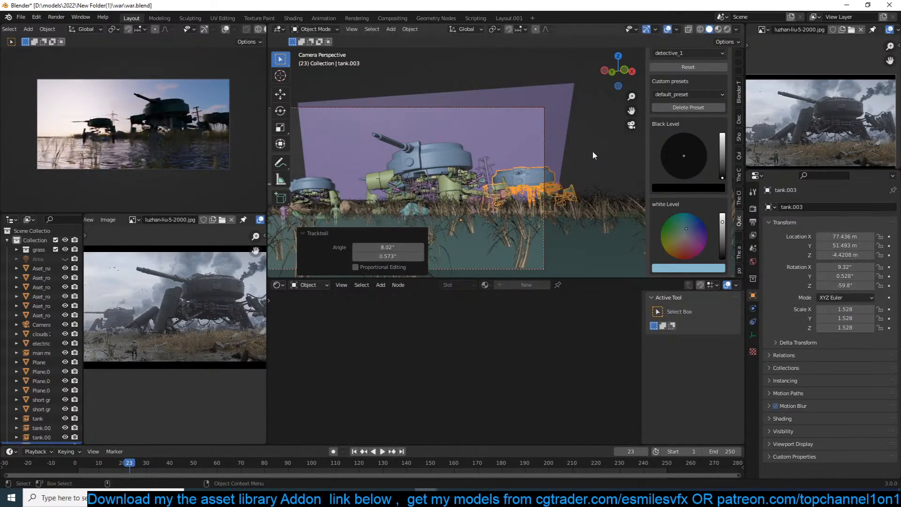
click(601, 138)
key(ctrl+s)
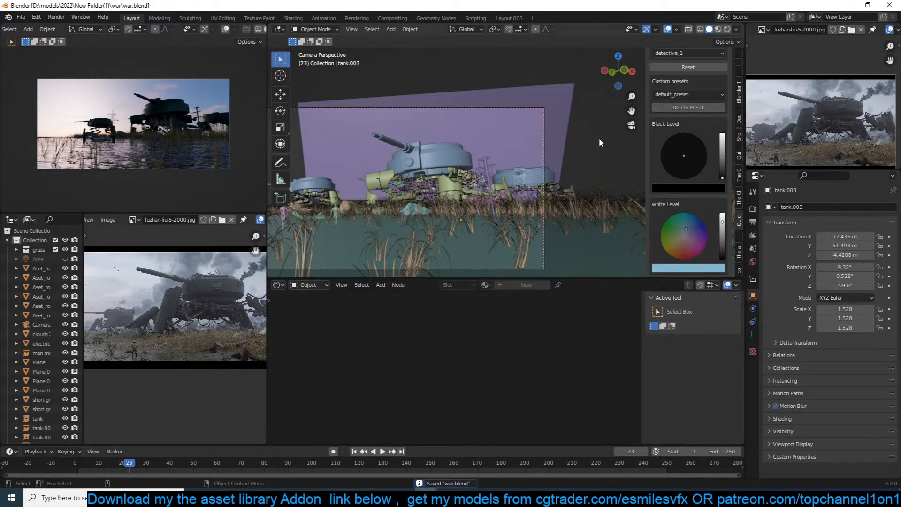
Adjust the world's sky texture to Air 0.616, Dust 6.959 and Ozone 6.096.
click(753, 261)
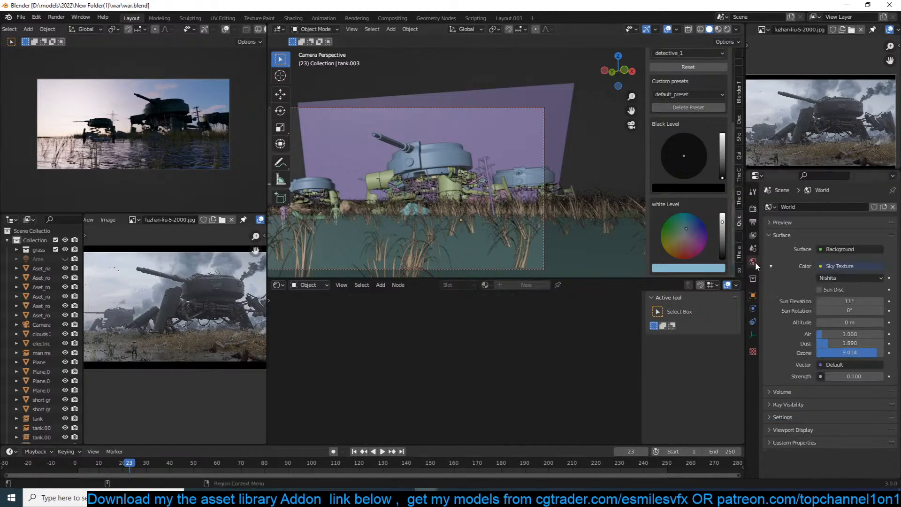
drag(864, 352, 818, 351)
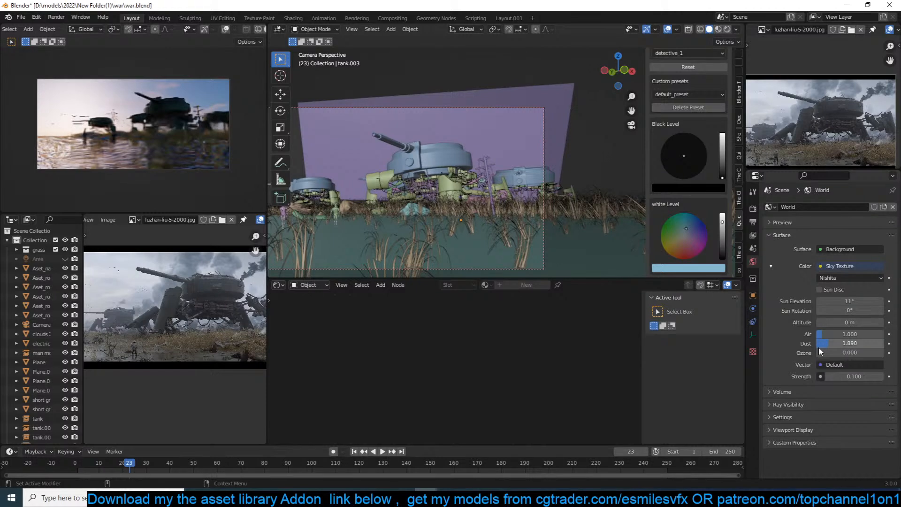
drag(819, 351, 883, 337)
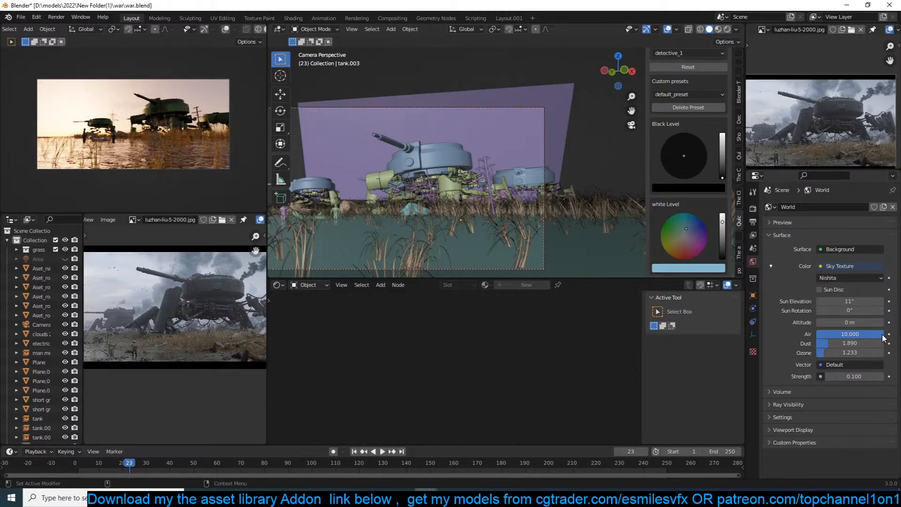
mouse_move(874, 339)
mouse_down()
mouse_move(820, 334)
mouse_move(863, 342)
mouse_up()
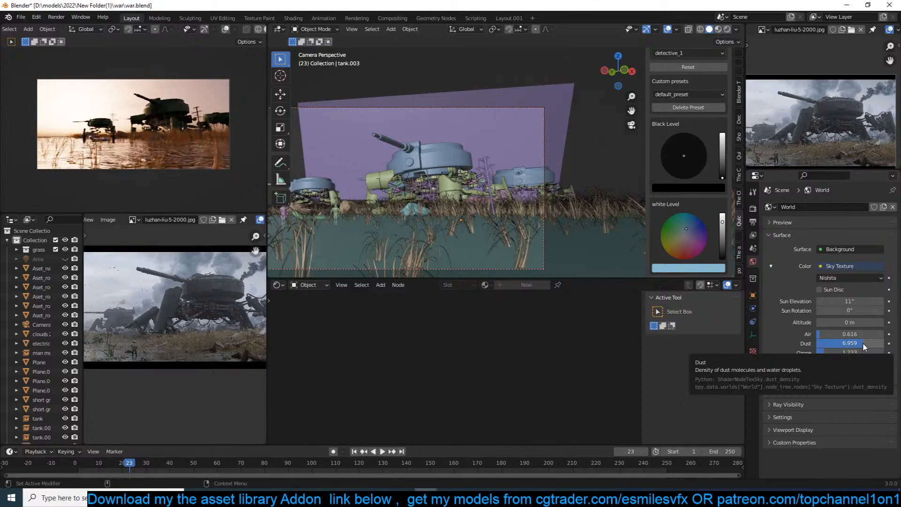
drag(848, 352, 884, 352)
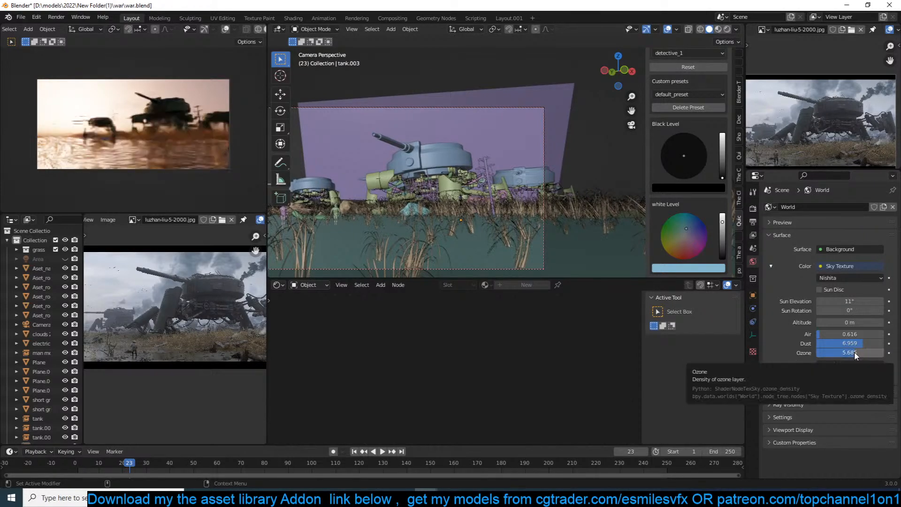
drag(885, 355, 856, 353)
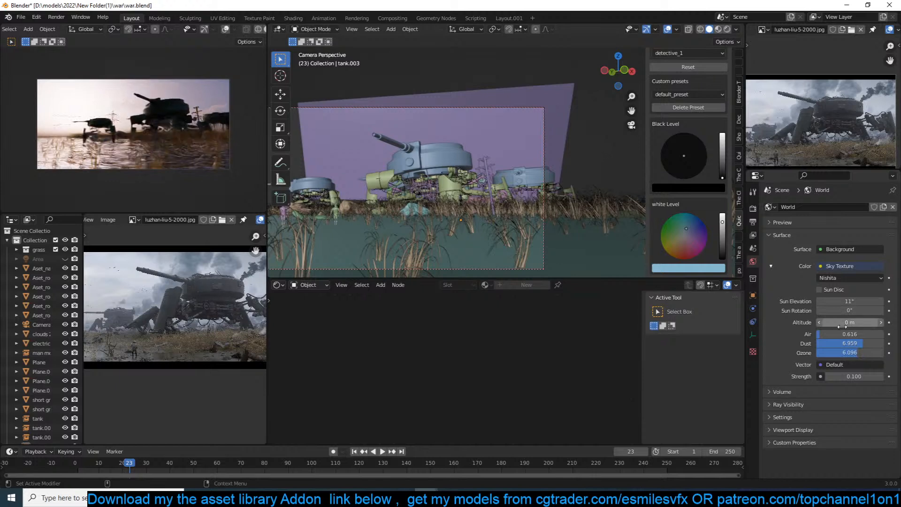
Try sky texture Sun Elevation values of 1° and 0.1°, and settle on 5°.
click(850, 302)
text(1)
click(806, 323)
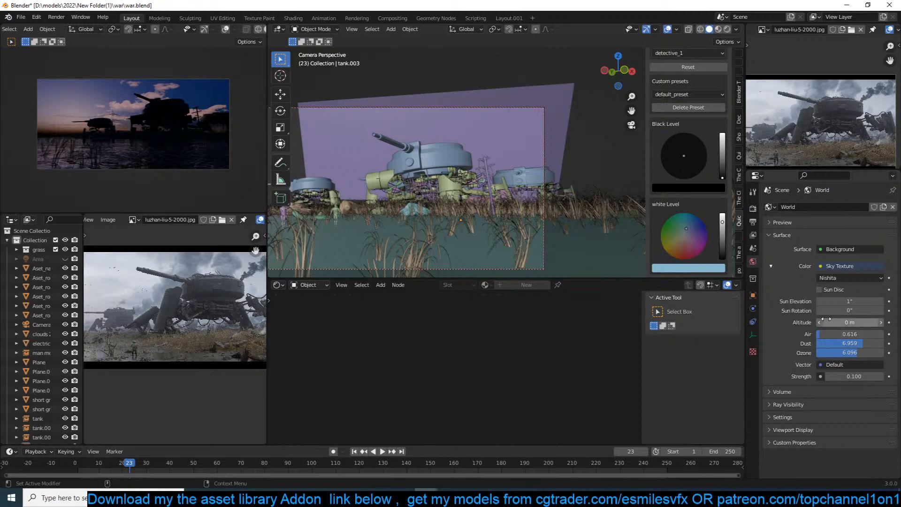
click(839, 301)
key(Return)
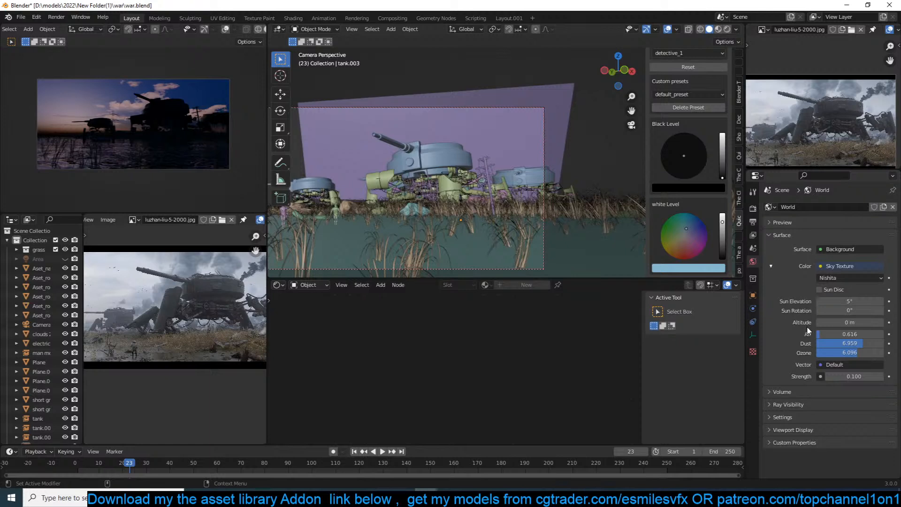
click(840, 302)
key(Return)
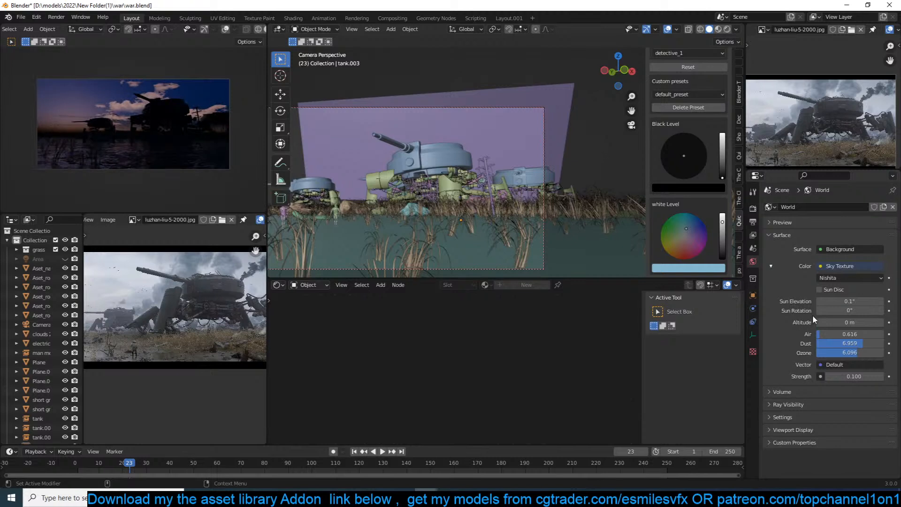
click(843, 301)
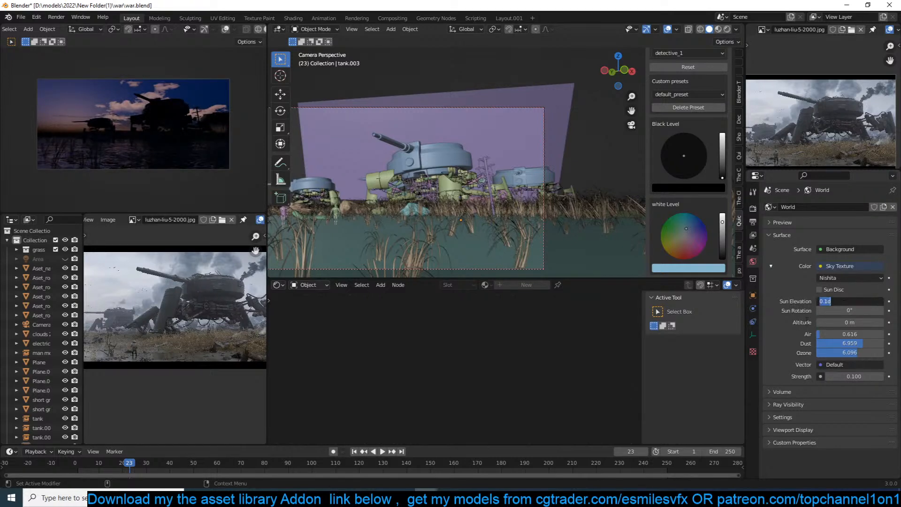
text(5)
key(Return)
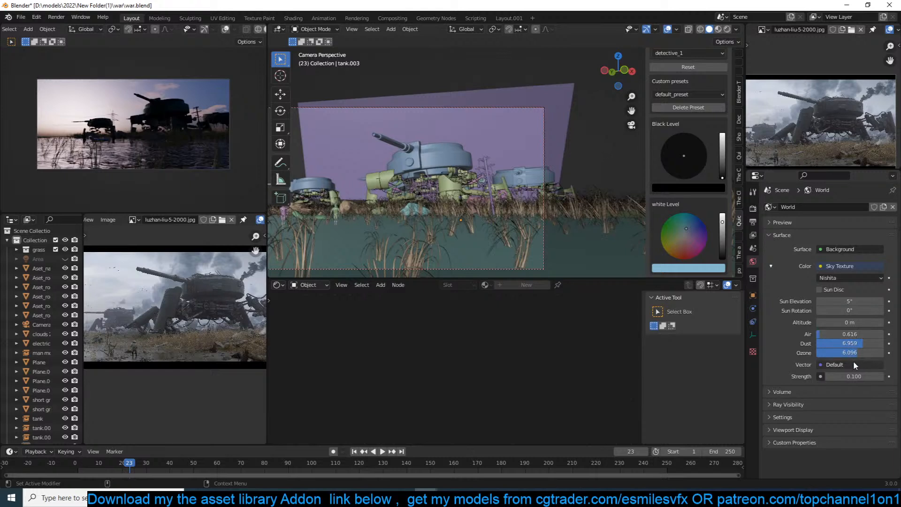
Set the sky texture's Dust to 7.918 and Ozone to 4.041, and raise Air to about 1.37.
drag(854, 353, 834, 343)
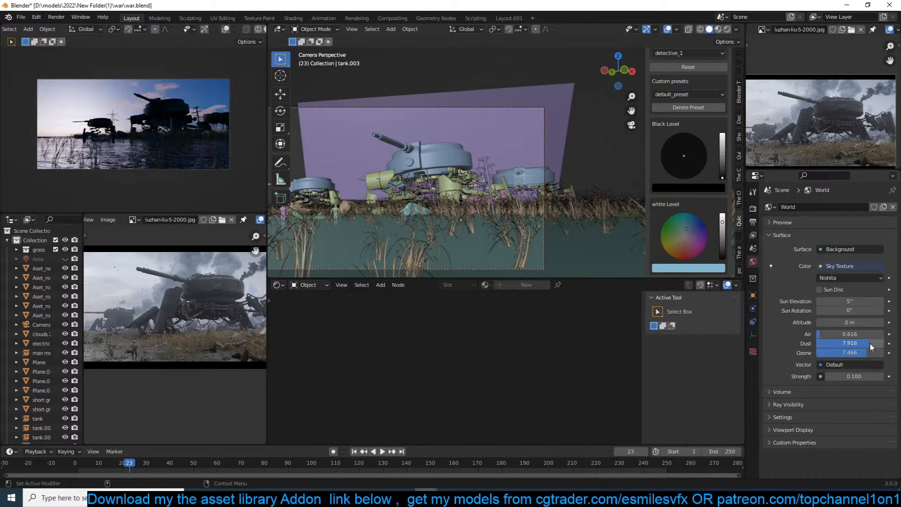
drag(868, 353, 845, 353)
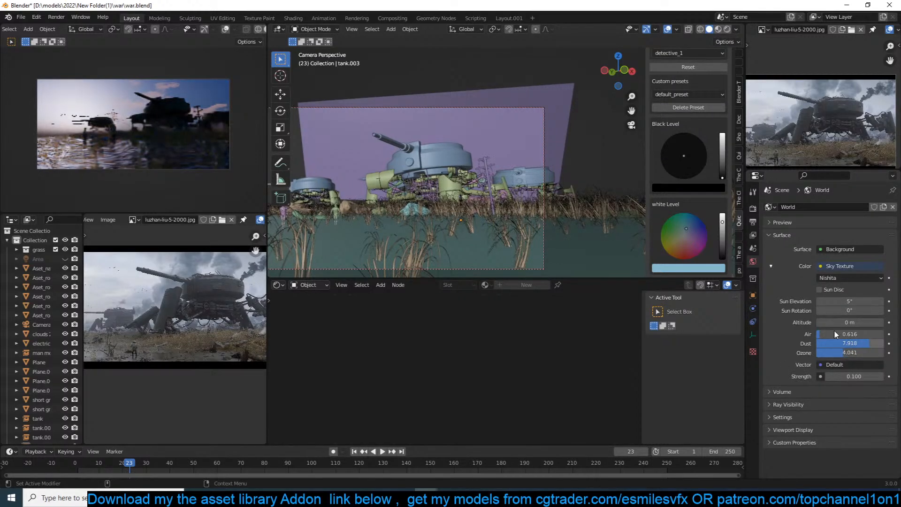
mouse_move(829, 333)
mouse_down()
mouse_move(844, 333)
mouse_move(814, 333)
mouse_move(848, 334)
mouse_move(827, 334)
mouse_up()
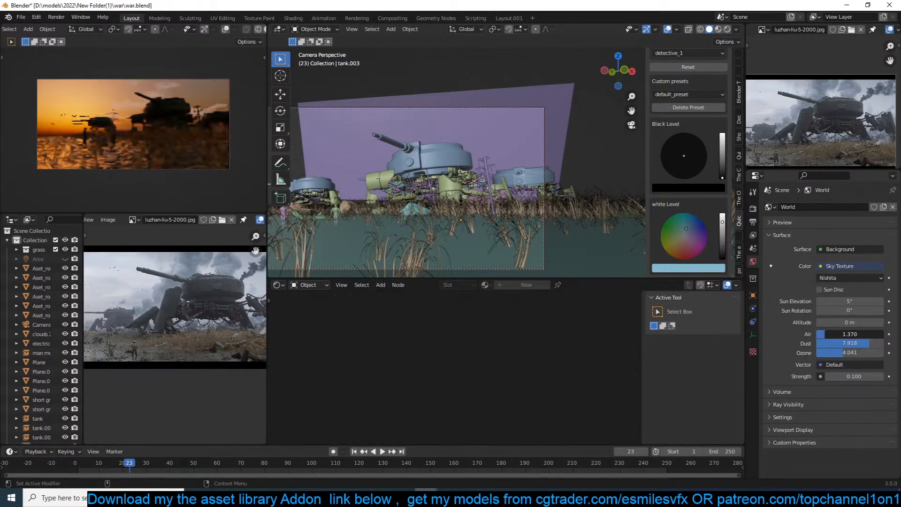